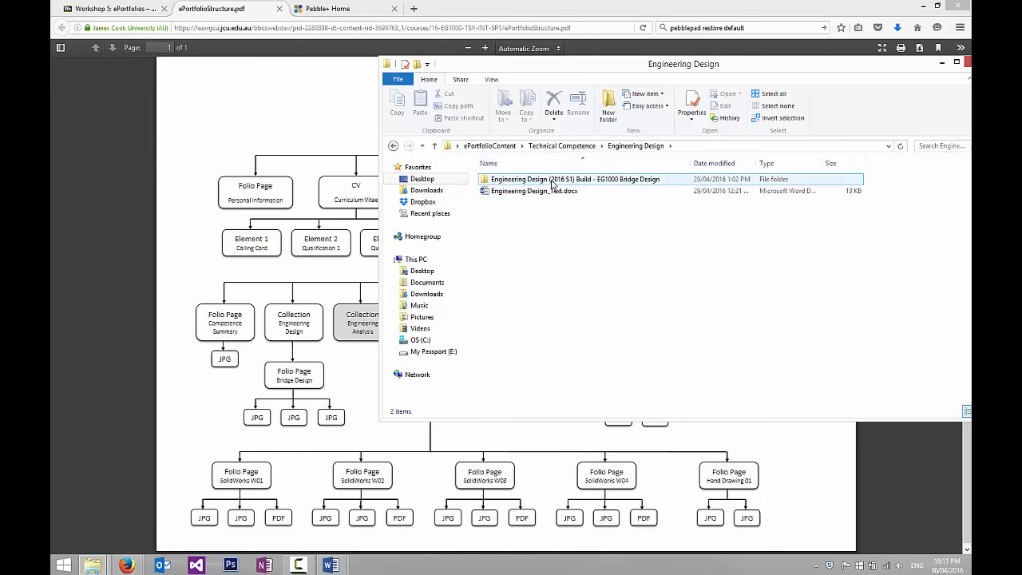
Open the EG1000 Bridge Design folder and view its competency map image.
double_click(549, 180)
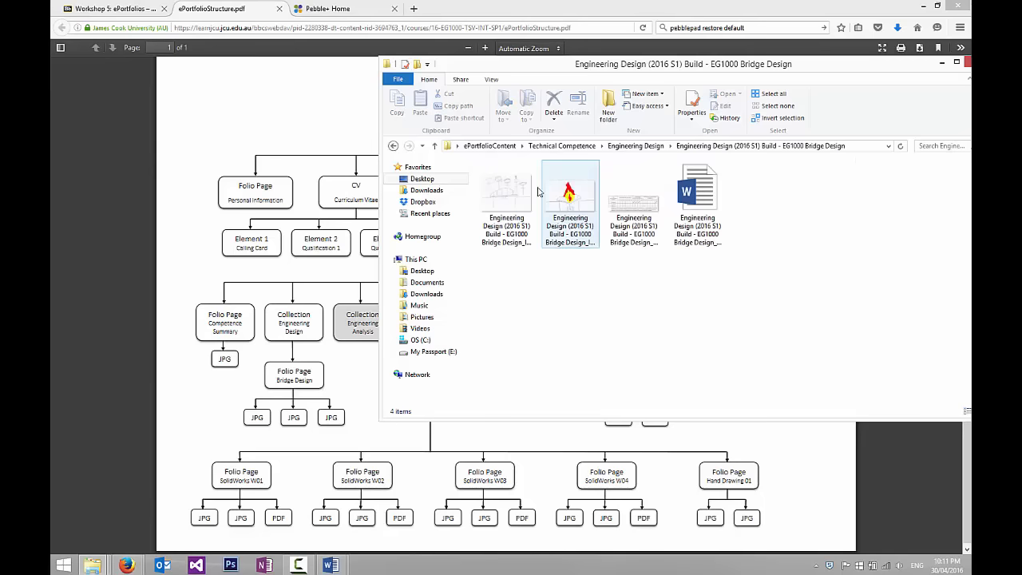
double_click(630, 199)
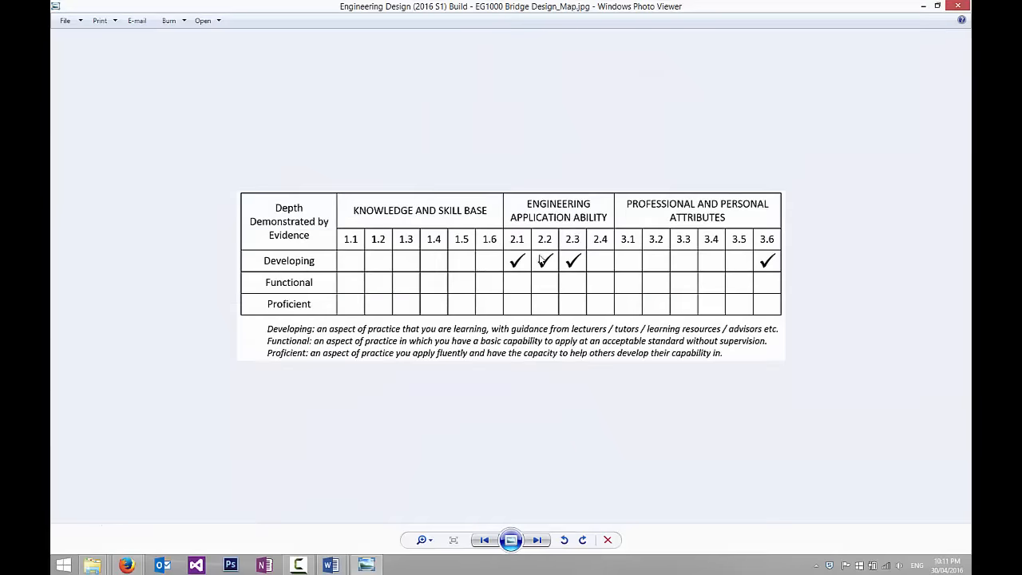
left_click(964, 5)
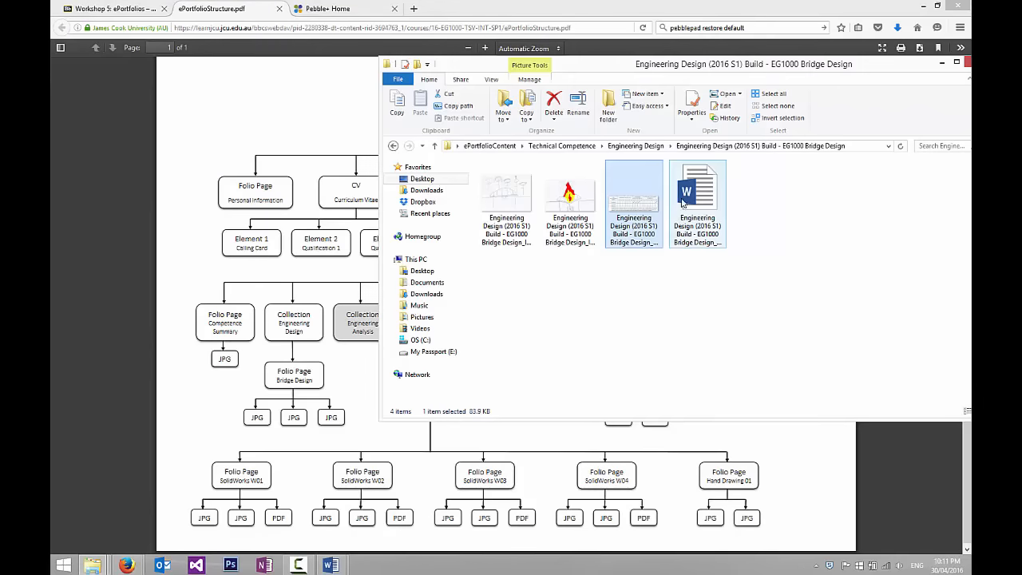
left_click(698, 192)
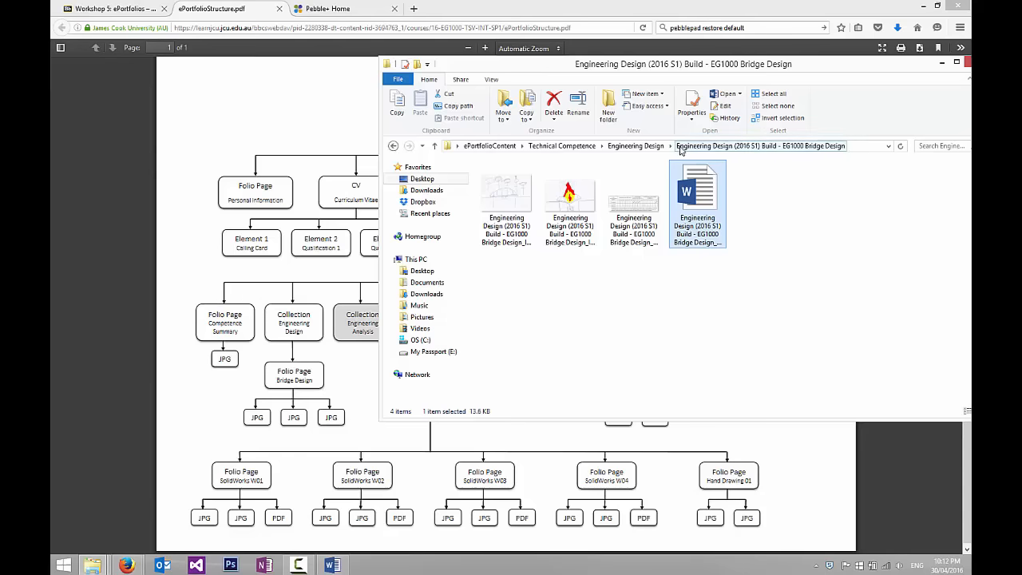
Switch to Pebble+, close the open webfolio and show the start of the asset list.
left_click(338, 11)
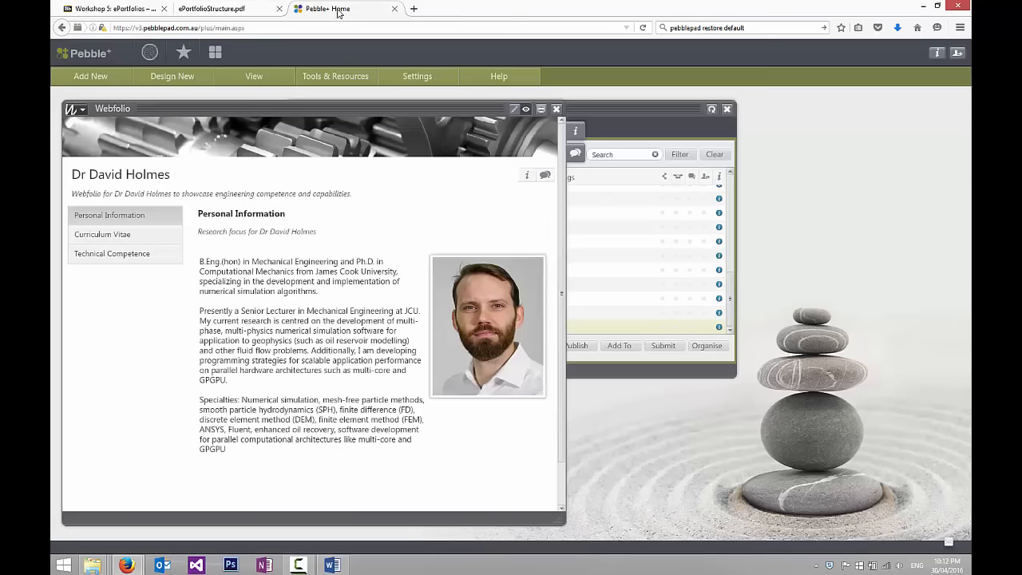
left_click(557, 110)
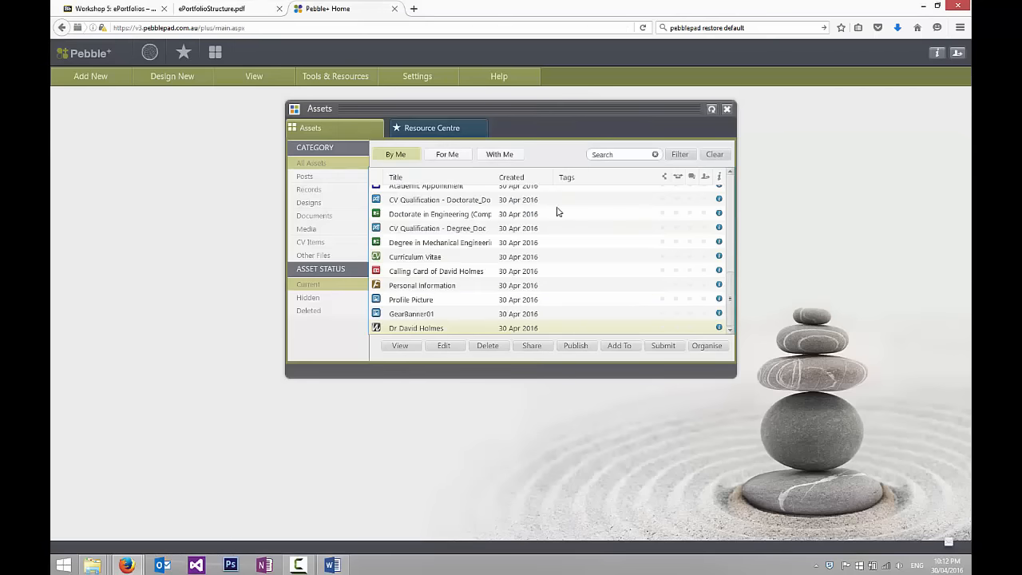
left_click_drag(728, 279, 736, 182)
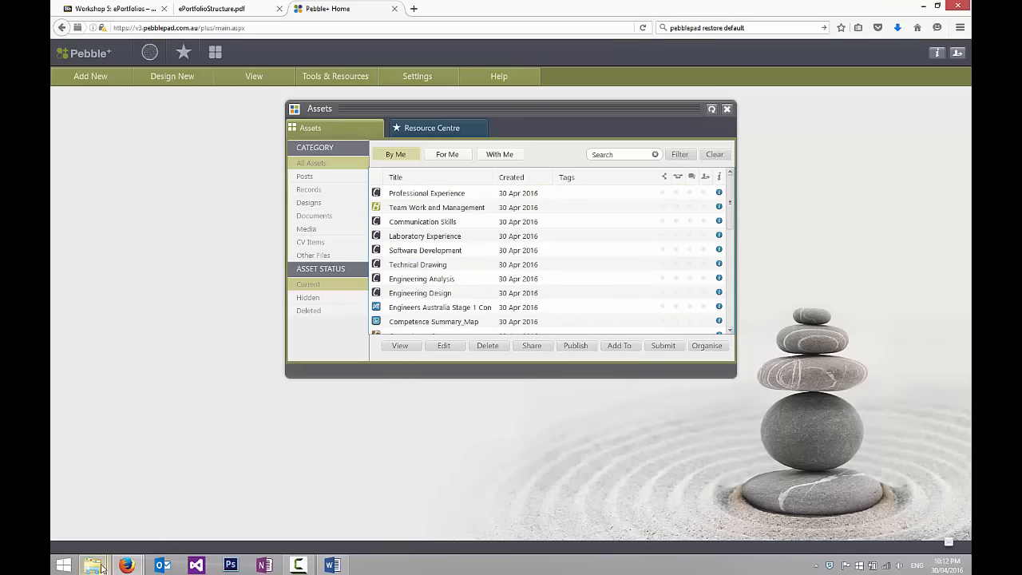
Bring the EG1000 Bridge Design folder window forward and reposition it fully on screen before returning to Pebble+.
mouse_move(89, 565)
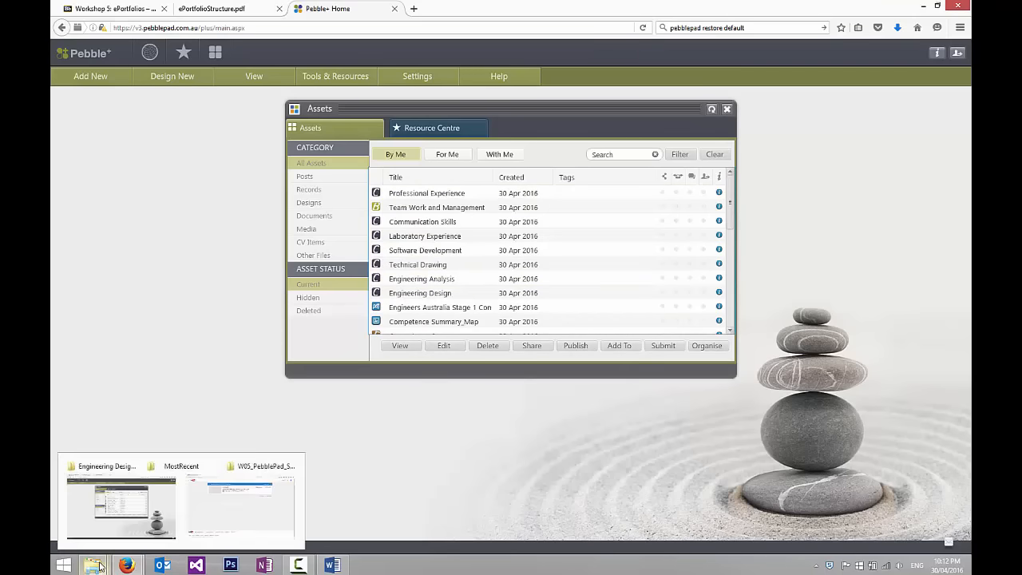
left_click(125, 519)
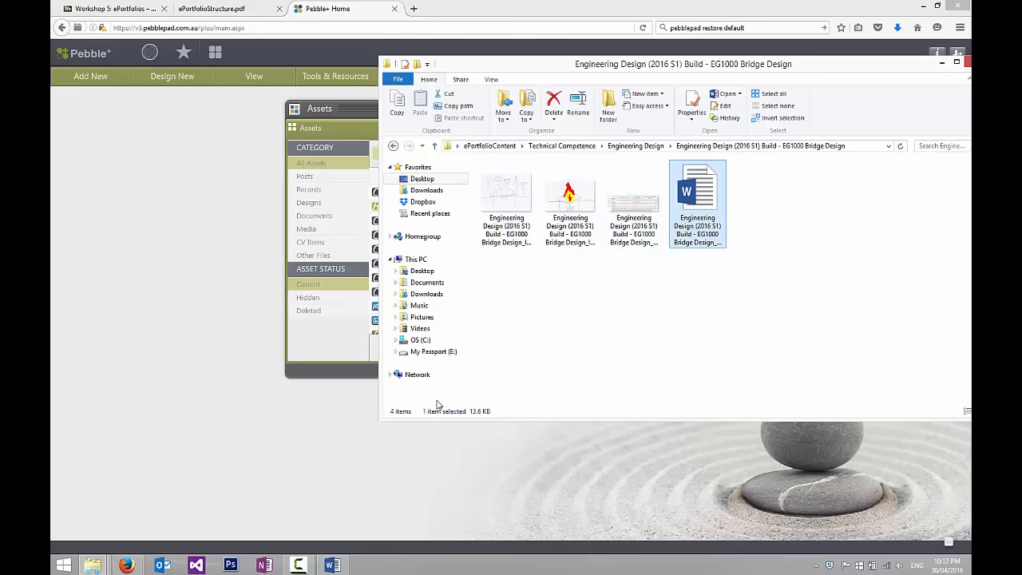
left_click_drag(823, 70, 694, 84)
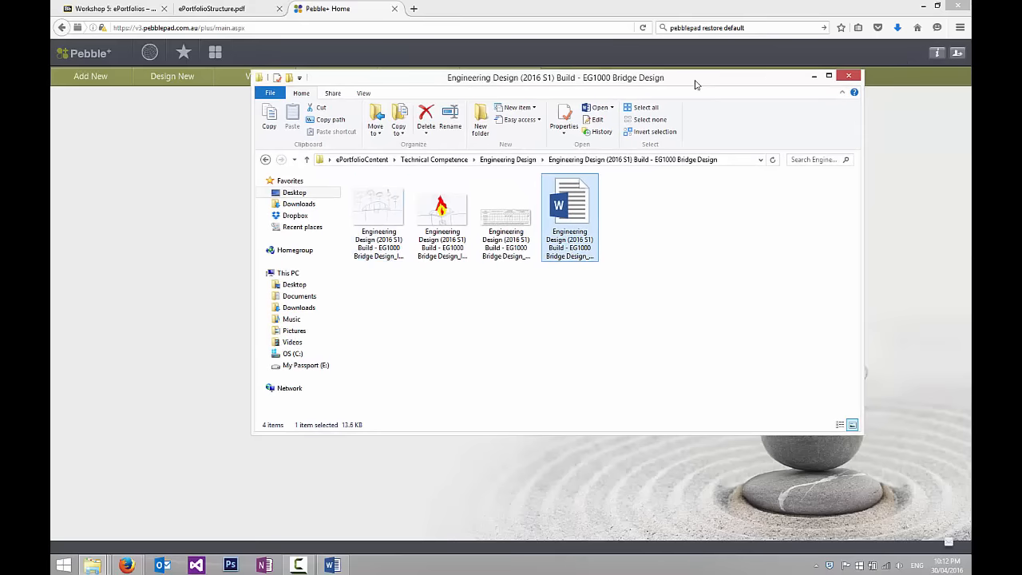
left_click(155, 181)
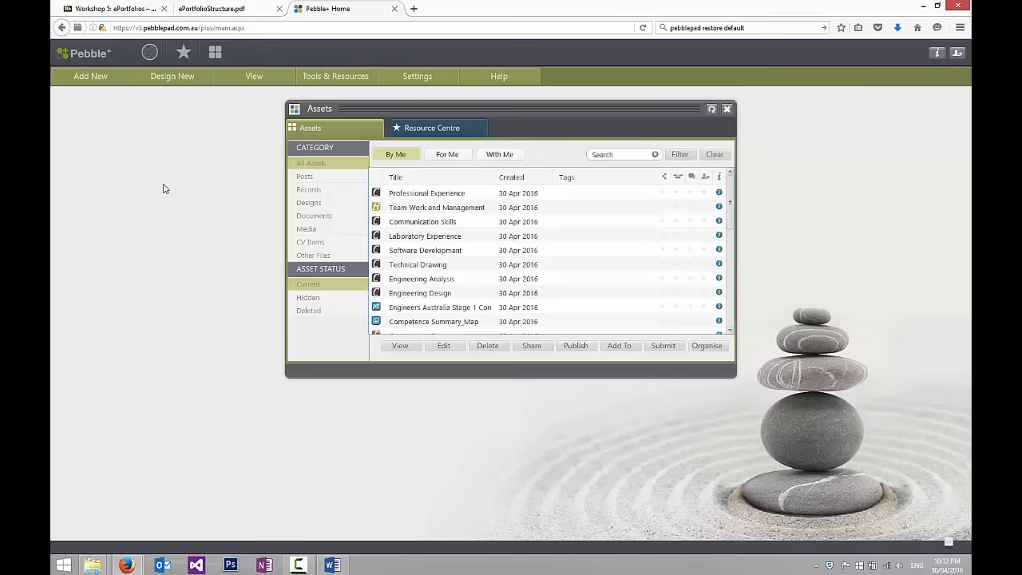
Close the Assets window in Pebble+ and check the bridge design branch in the ePortfolio structure diagram.
left_click(212, 8)
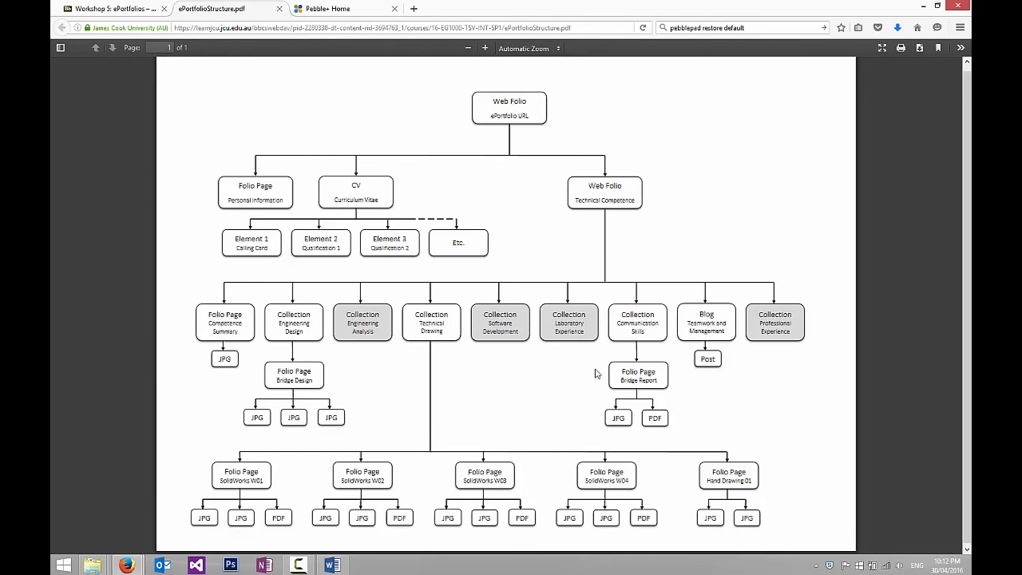
left_click(351, 6)
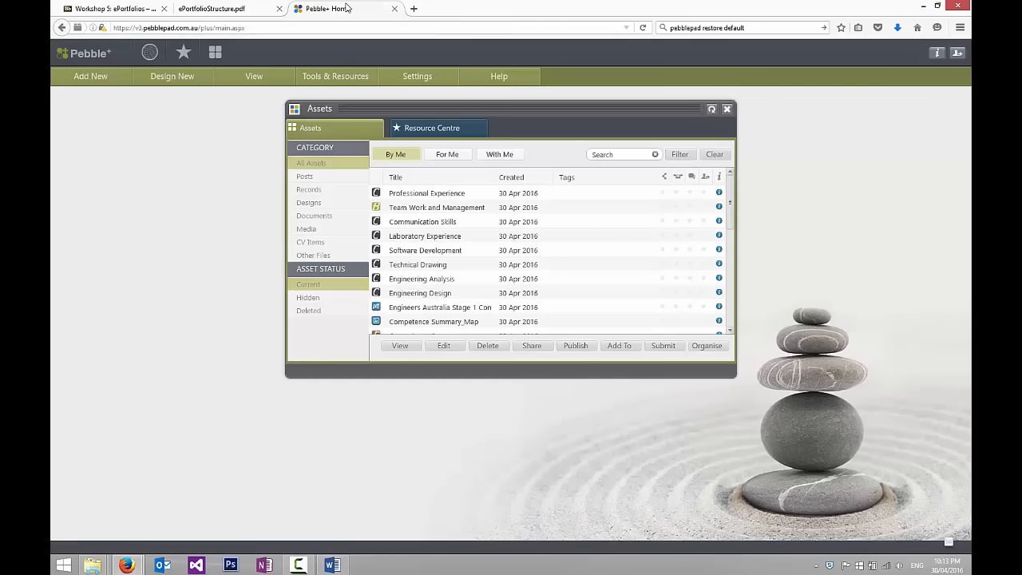
left_click(727, 109)
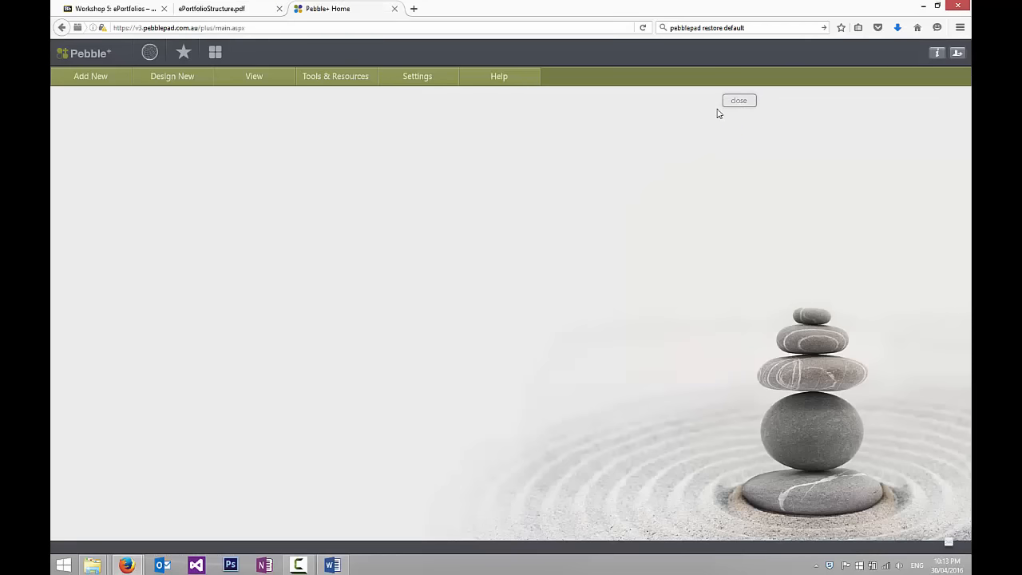
left_click(224, 8)
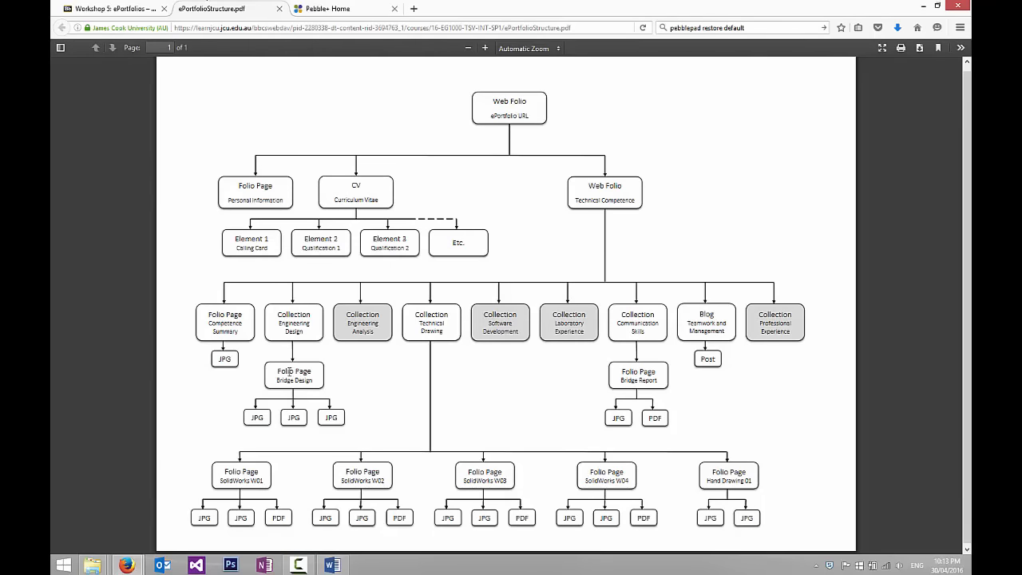
Open the bridge design text document from its folder in Word and close the Communication Skills document.
mouse_move(92, 565)
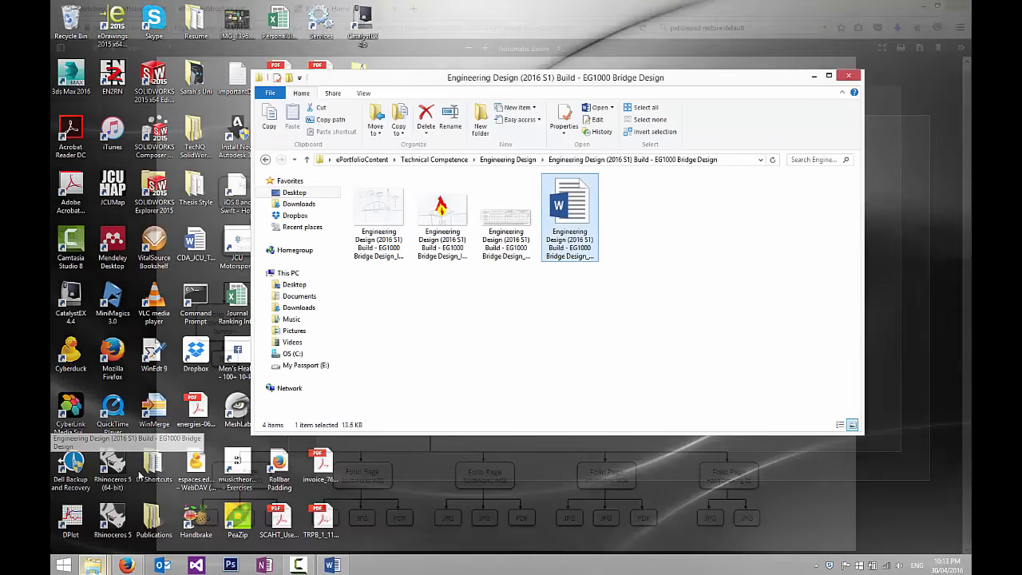
left_click(139, 475)
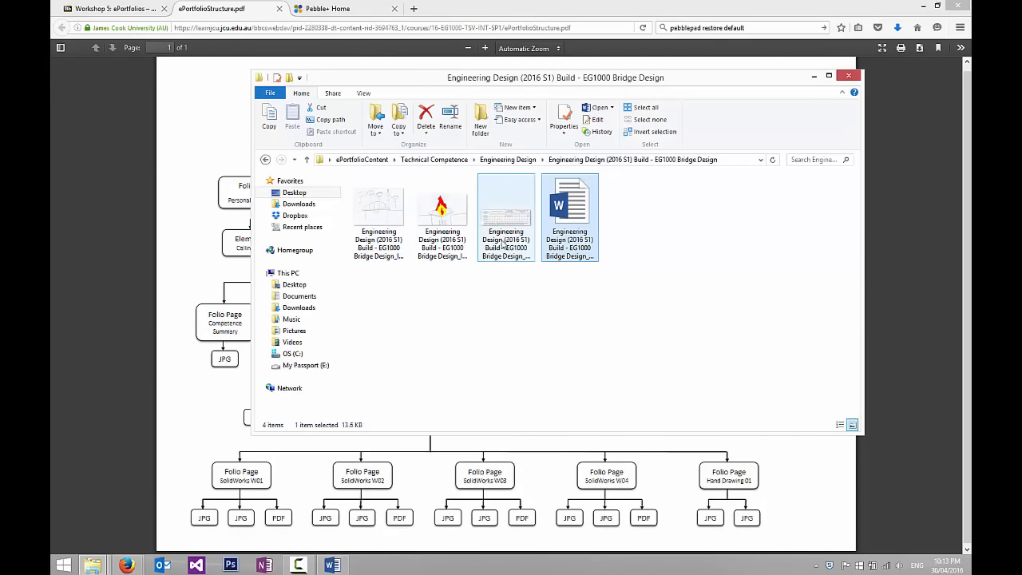
double_click(576, 209)
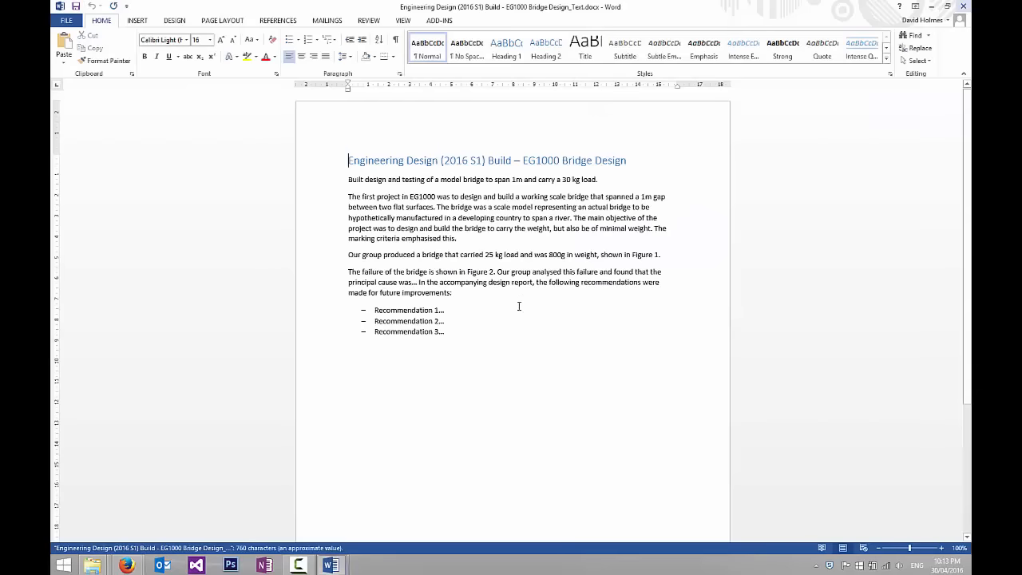
mouse_move(331, 565)
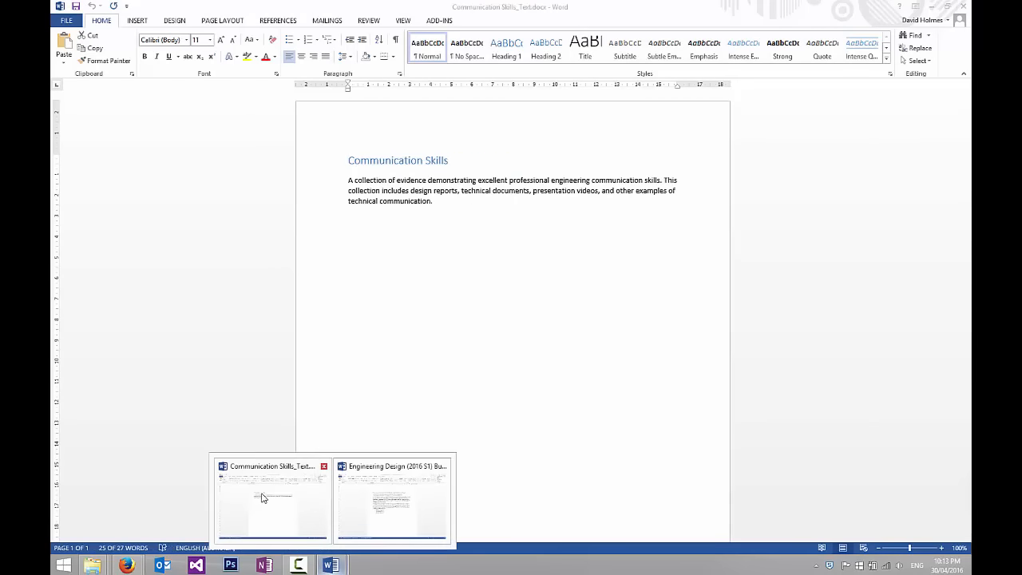
left_click(263, 498)
left_click(962, 6)
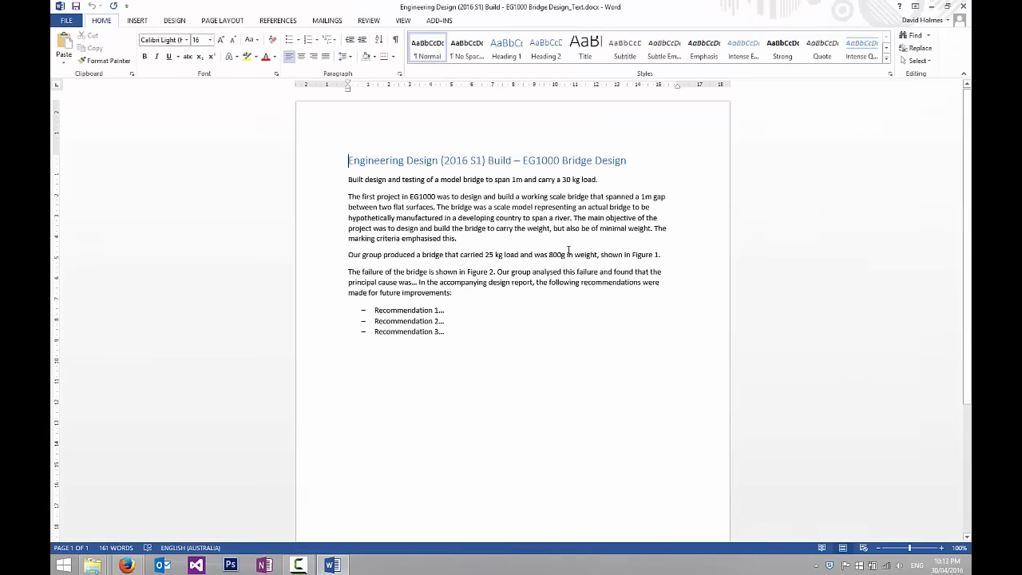
Review the one-line description and the body text with recommendations in the bridge design document.
left_click(329, 183)
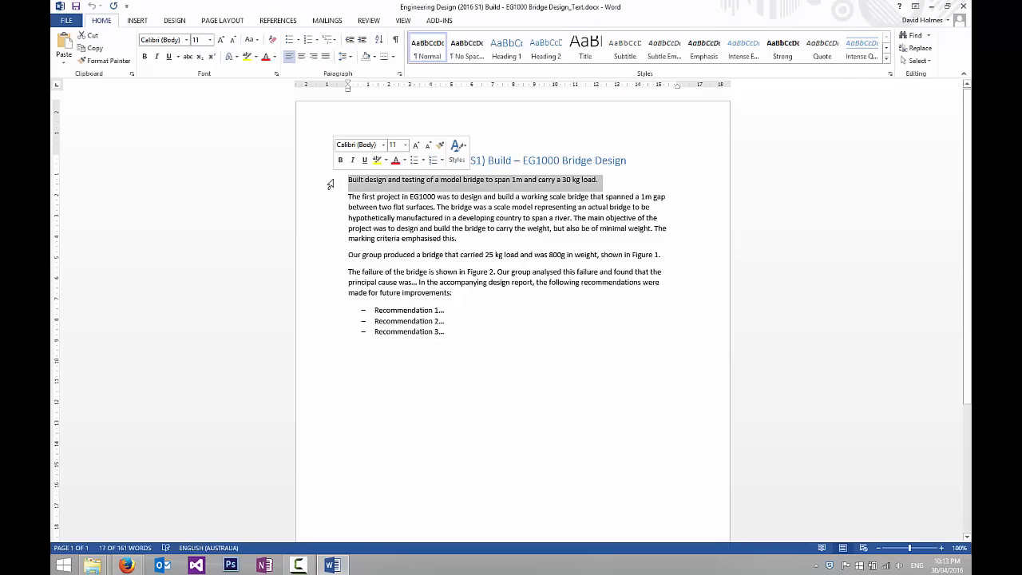
left_click_drag(349, 196, 465, 336)
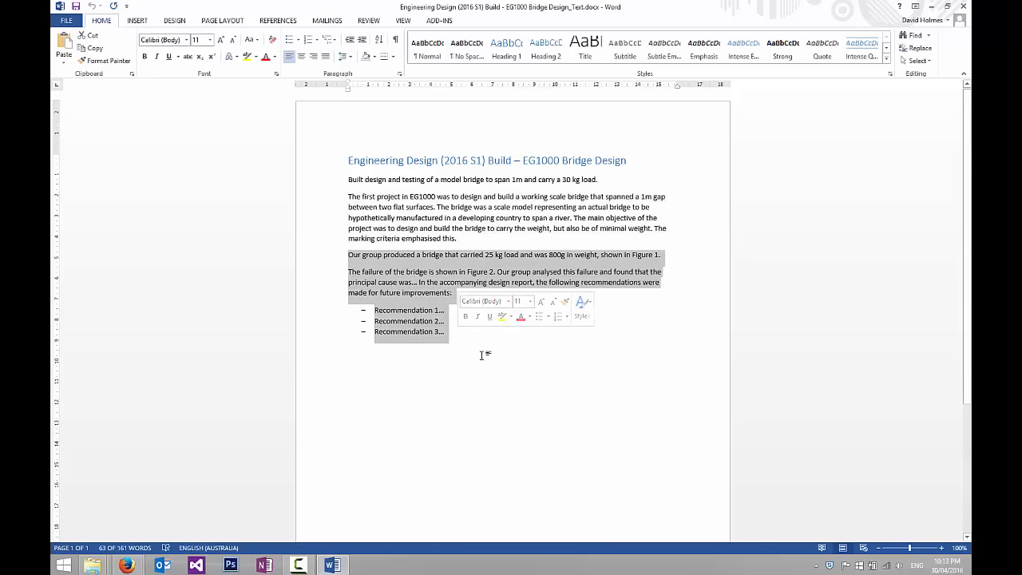
left_click(483, 354)
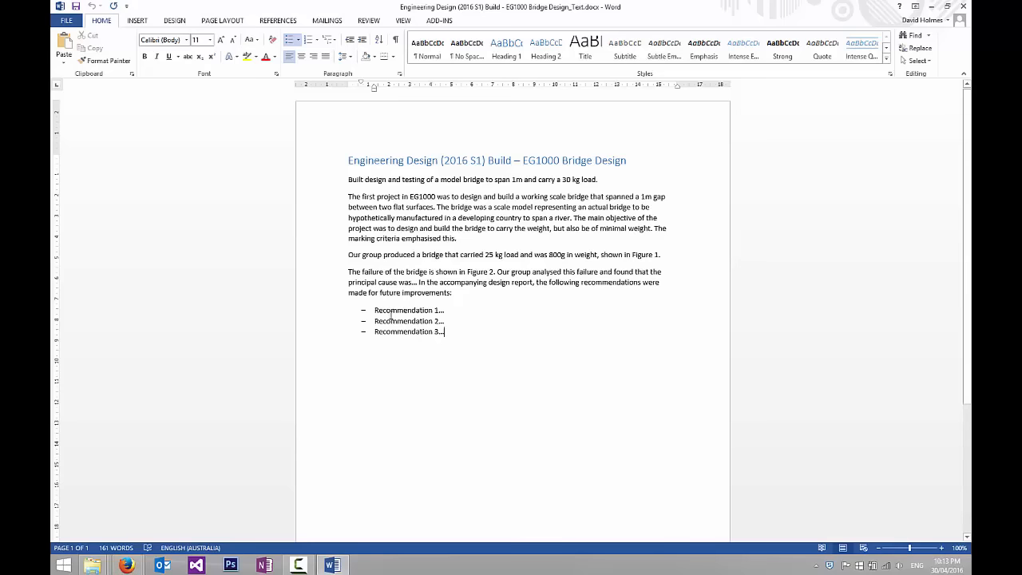
Switch back to Pebble+ in the browser and create a new folio page.
left_click(130, 565)
left_click(115, 503)
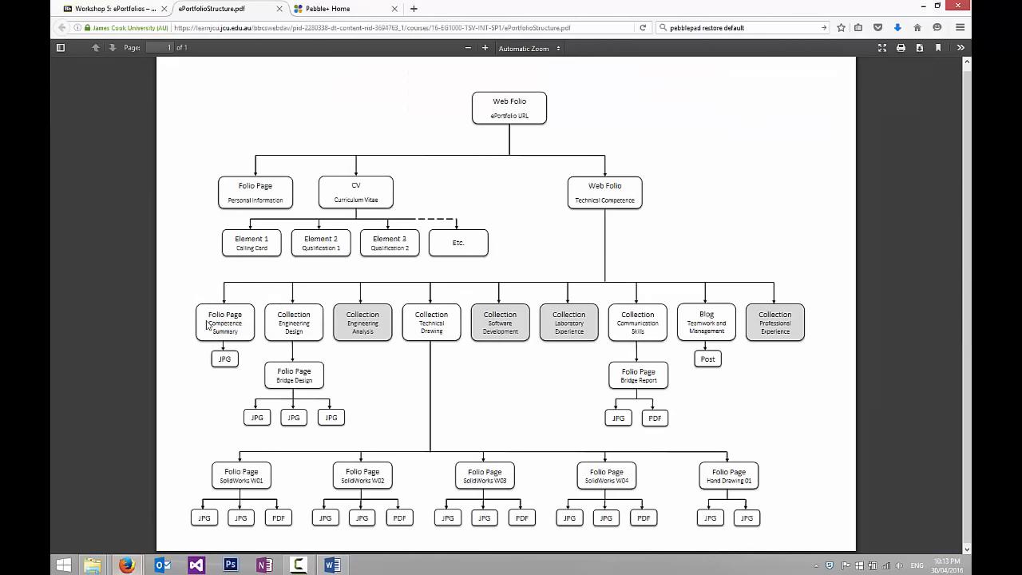
left_click(353, 9)
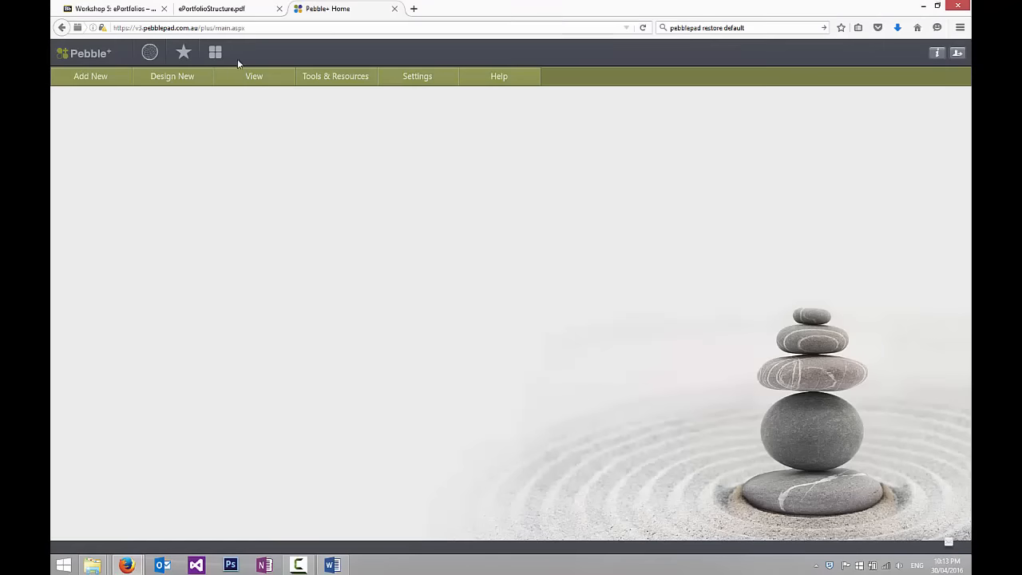
left_click(182, 77)
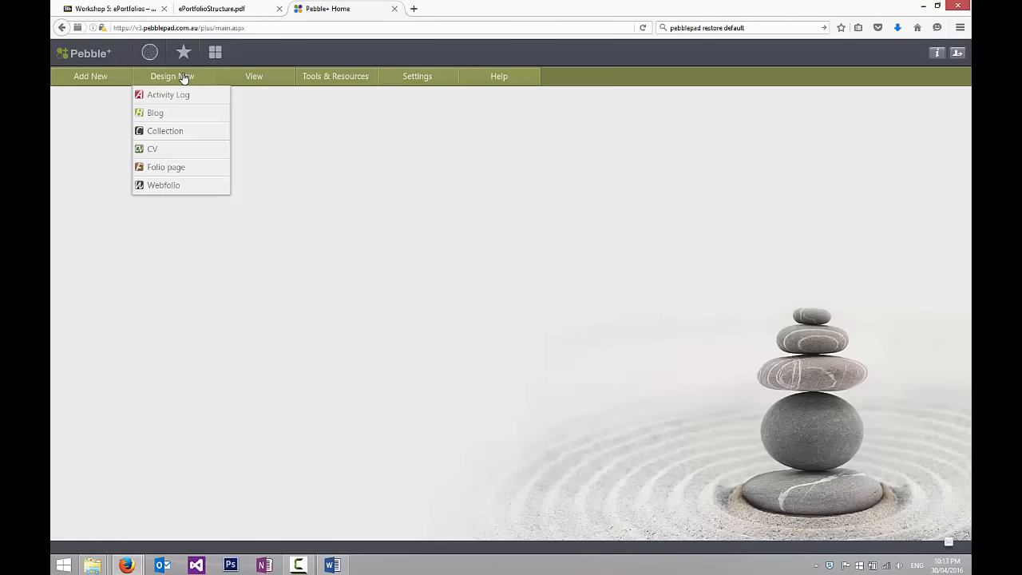
left_click(161, 170)
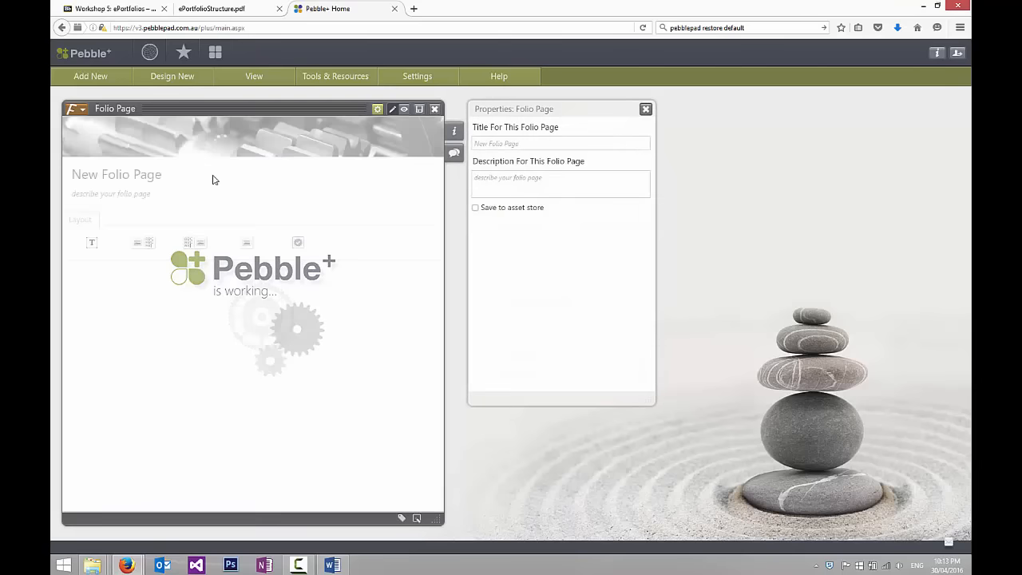
Copy the heading "Engineering Design (2016 S1) Build – EG1000 Bridge Design" from the Word document into the folio page's title.
left_click(333, 565)
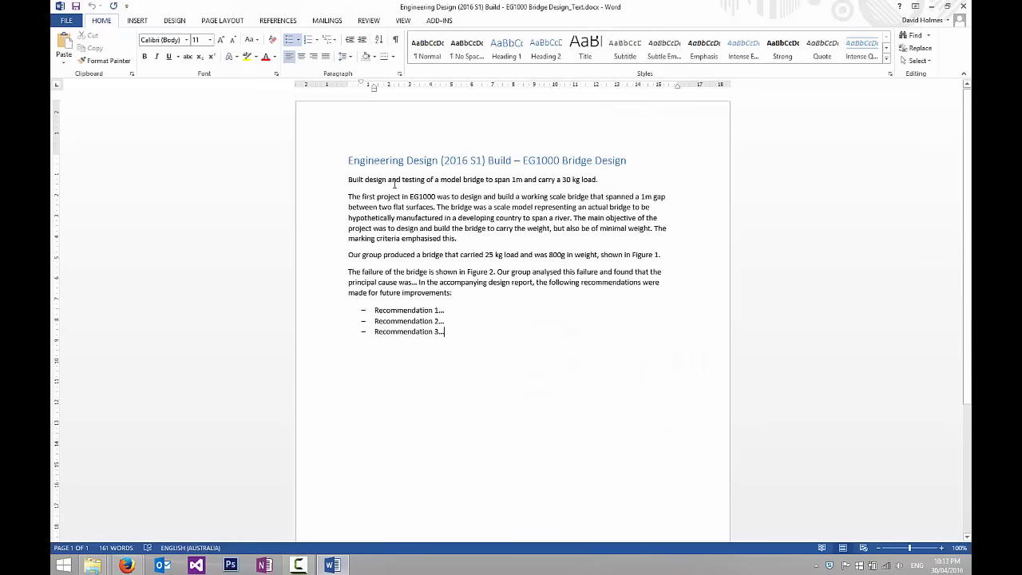
left_click_drag(352, 161, 615, 153)
key("ctrl+c")
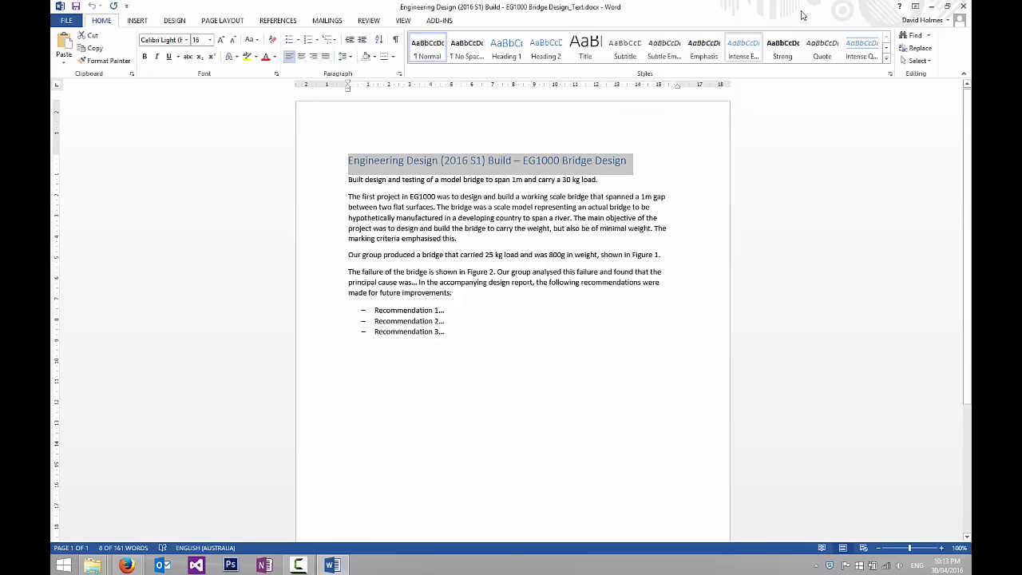
left_click(929, 6)
left_click(550, 135)
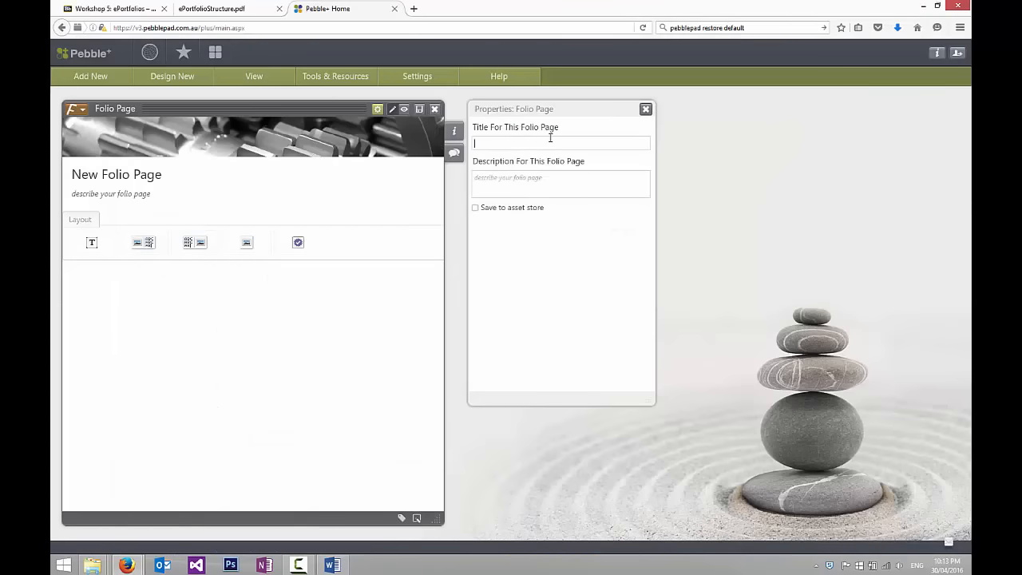
key("ctrl+v")
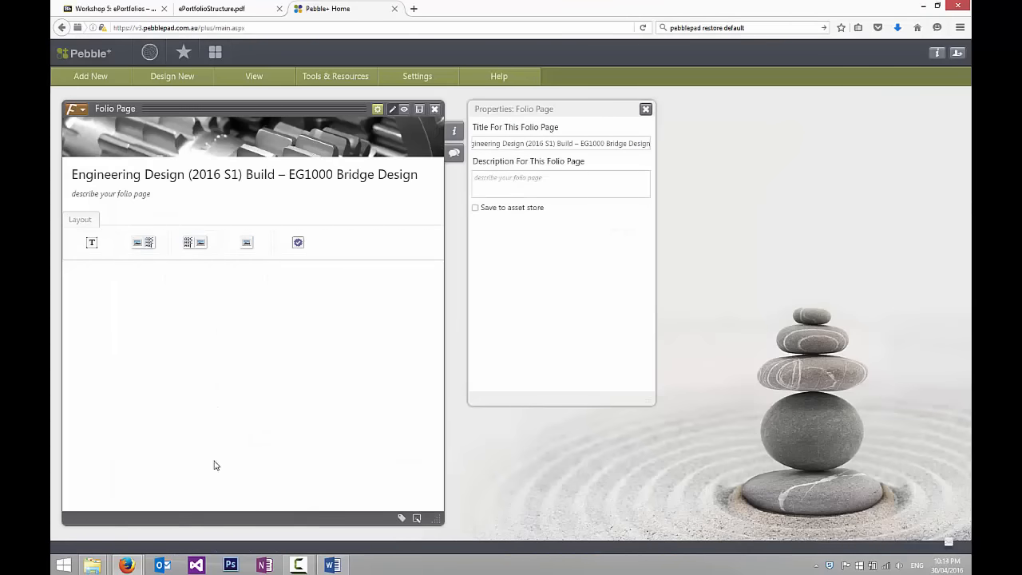
Copy "Built design and testing of a model bridge to span 1m and carry a 30 kg load." from Word into the folio page's description.
left_click(332, 566)
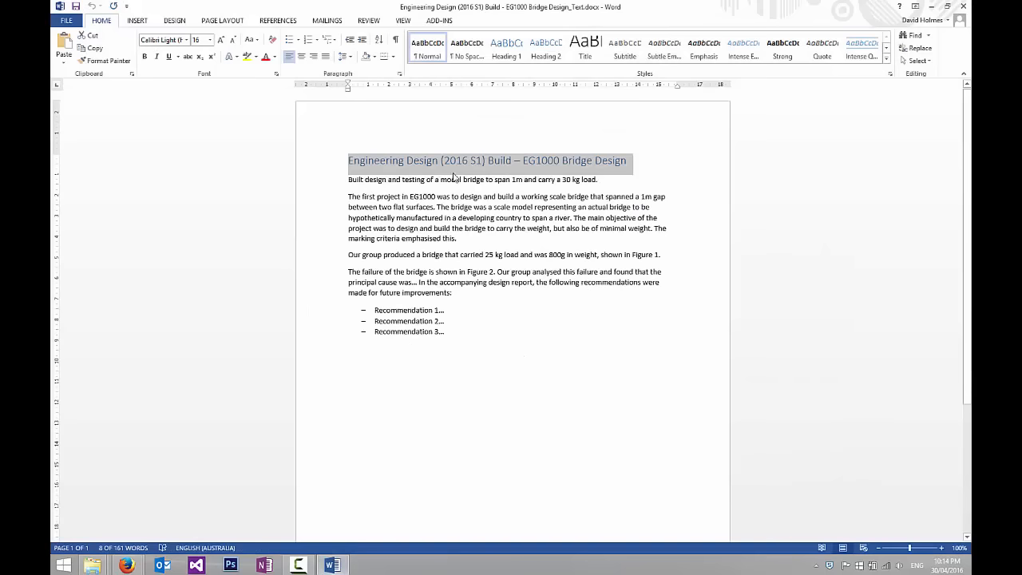
left_click_drag(347, 181, 602, 180)
key("ctrl+c")
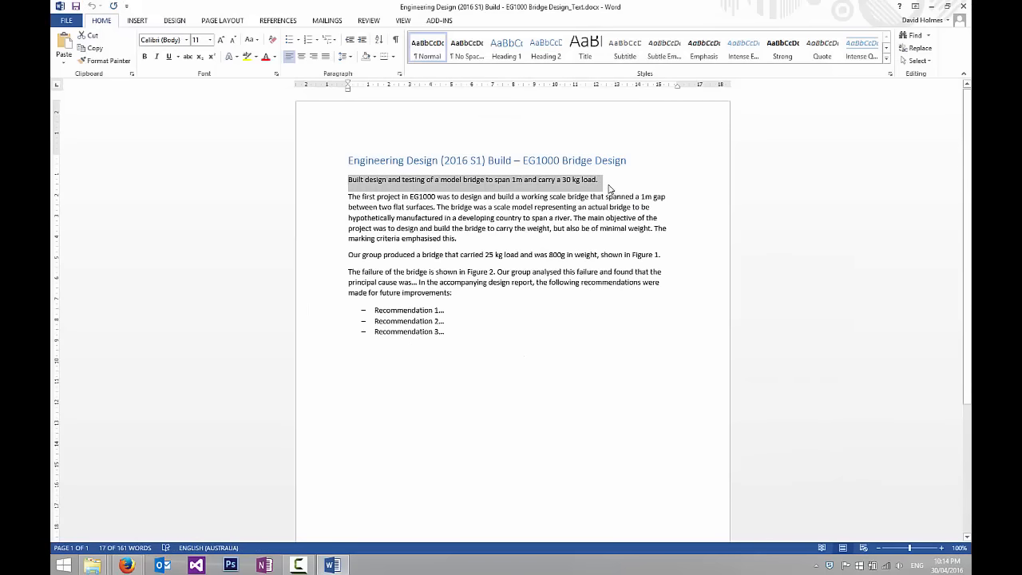
left_click(126, 565)
left_click(108, 480)
left_click(501, 176)
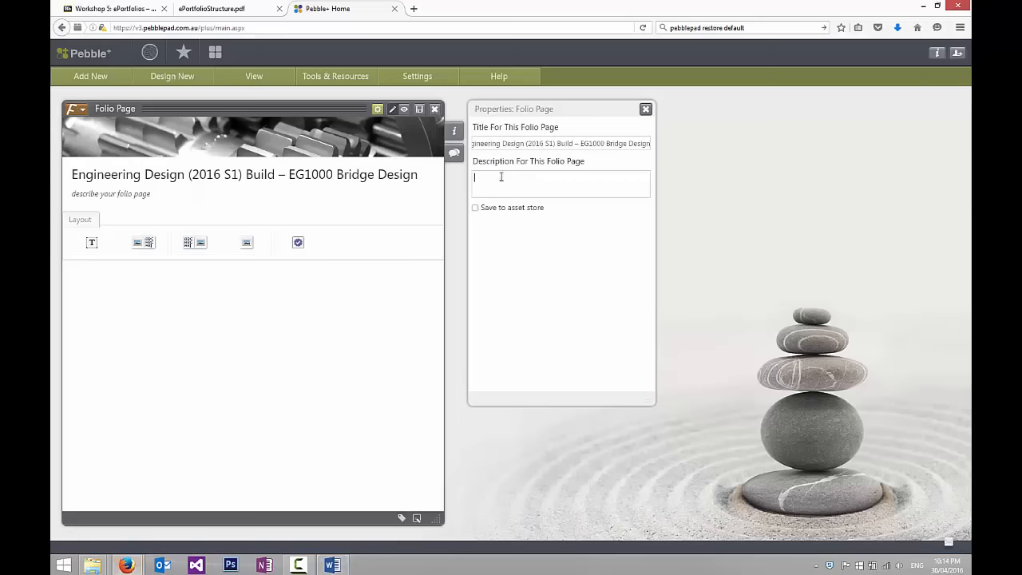
key("ctrl+v")
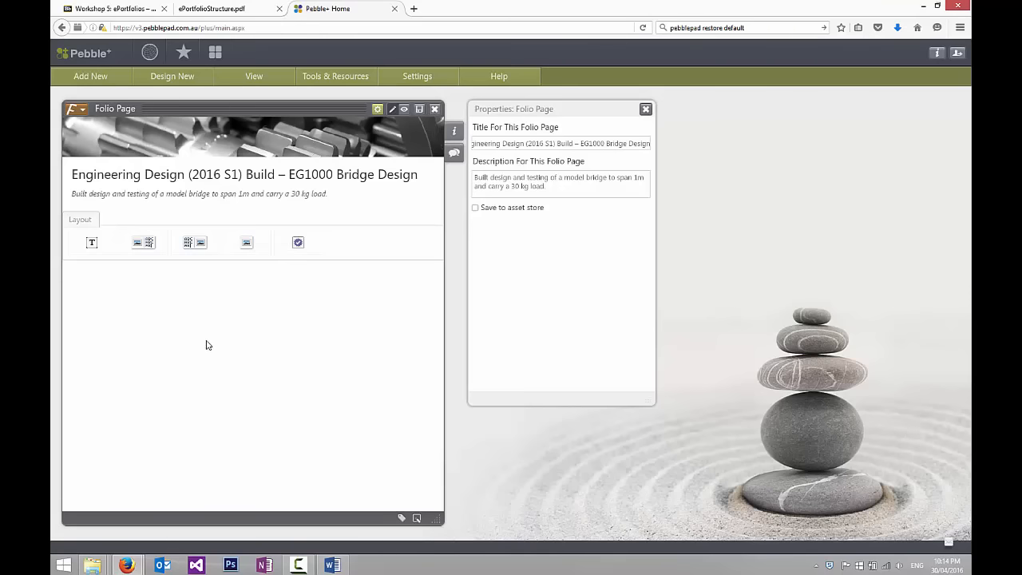
Open the map JPG in the EG1000 Bridge Design folder, examine its competency ticks, and close the viewer.
left_click(332, 564)
left_click(380, 217)
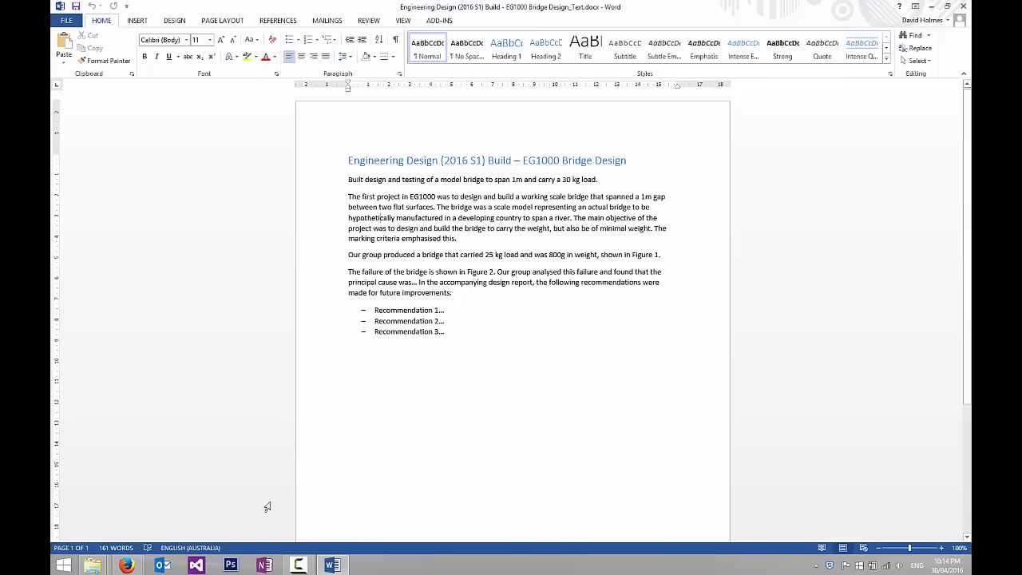
mouse_move(92, 565)
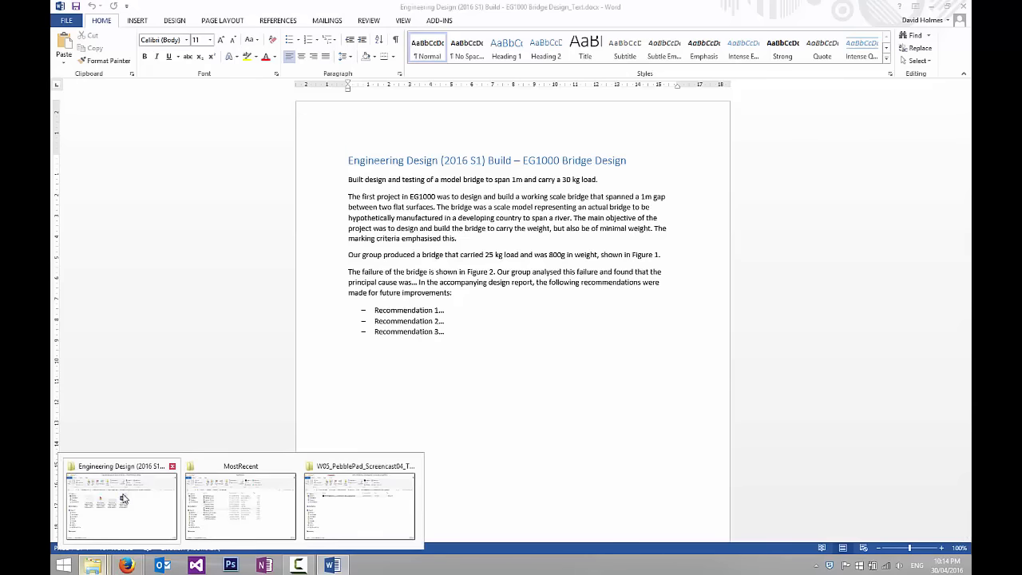
left_click(130, 498)
double_click(505, 216)
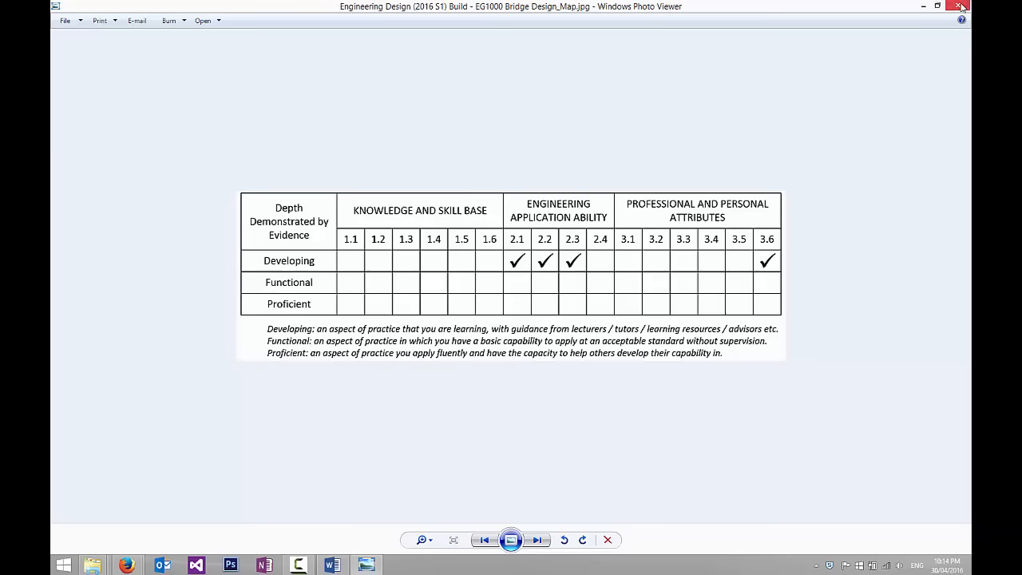
mouse_move(962, 7)
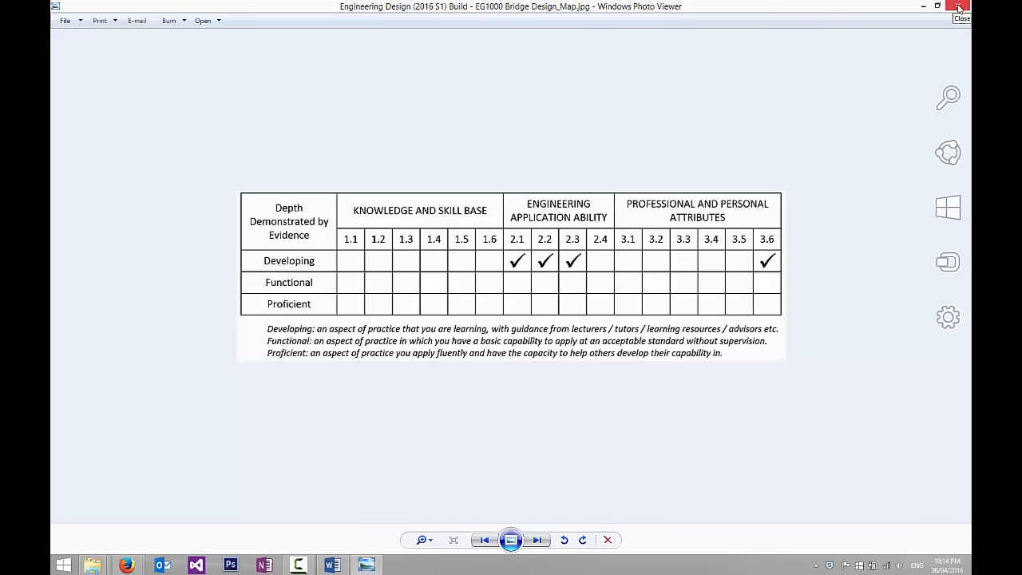
left_click(958, 6)
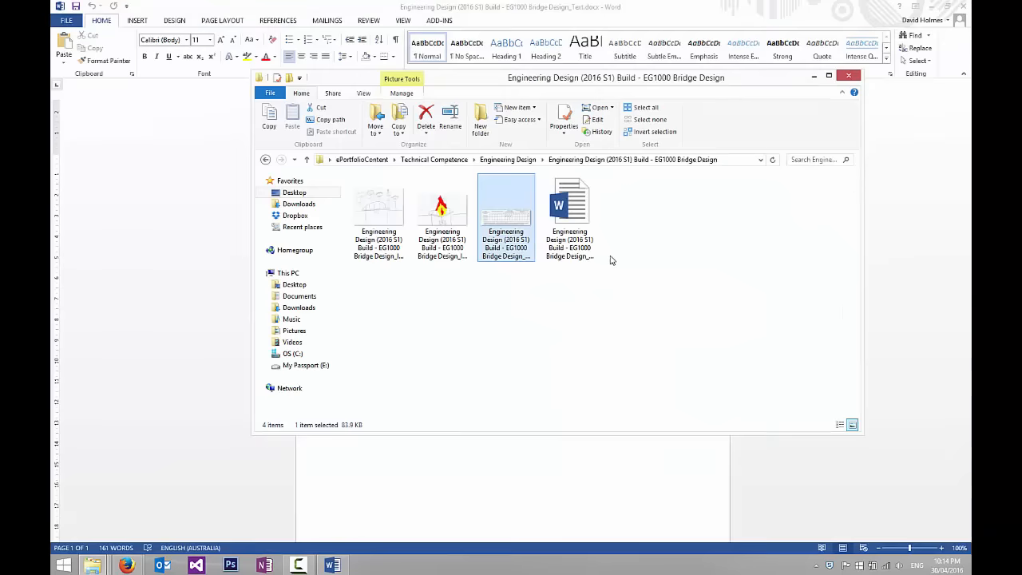
Run PortfolioMapGenerator.exe from the ePortfolioContent folder and open its linked competency standard PDF at the list of competency elements on page 2.
left_click(359, 160)
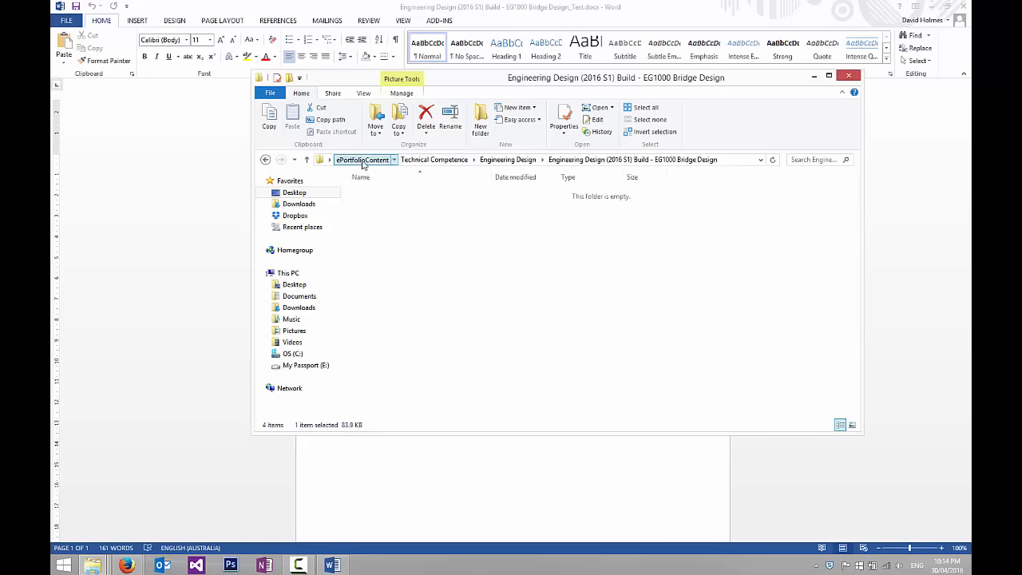
double_click(391, 252)
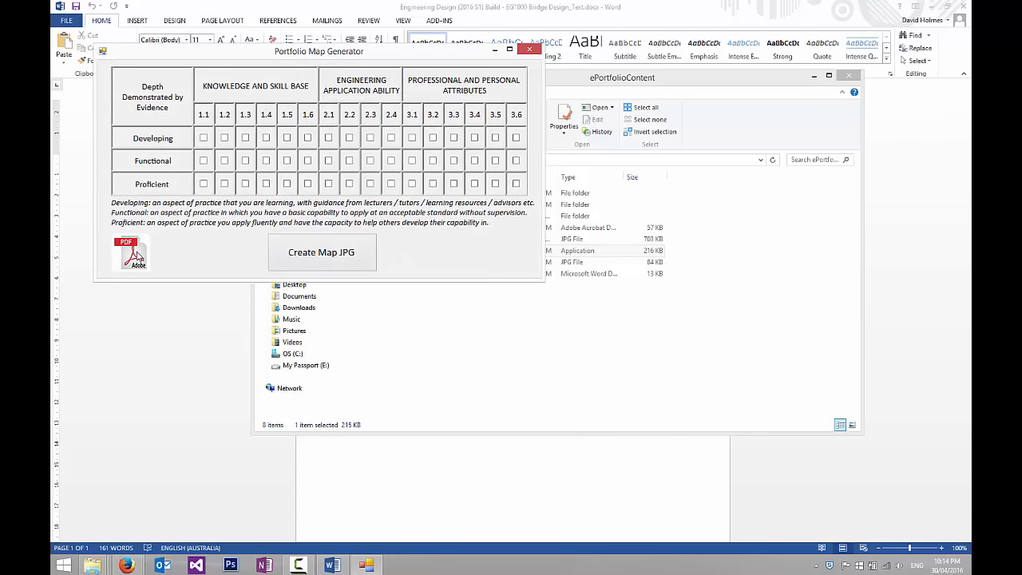
left_click(132, 253)
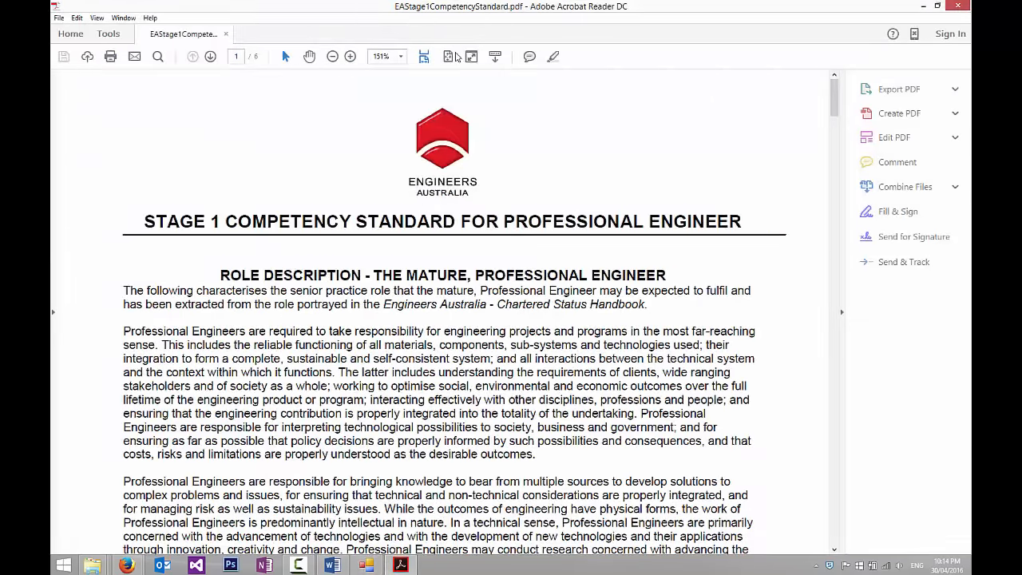
left_click(449, 57)
scroll(525, 237, "down", 1)
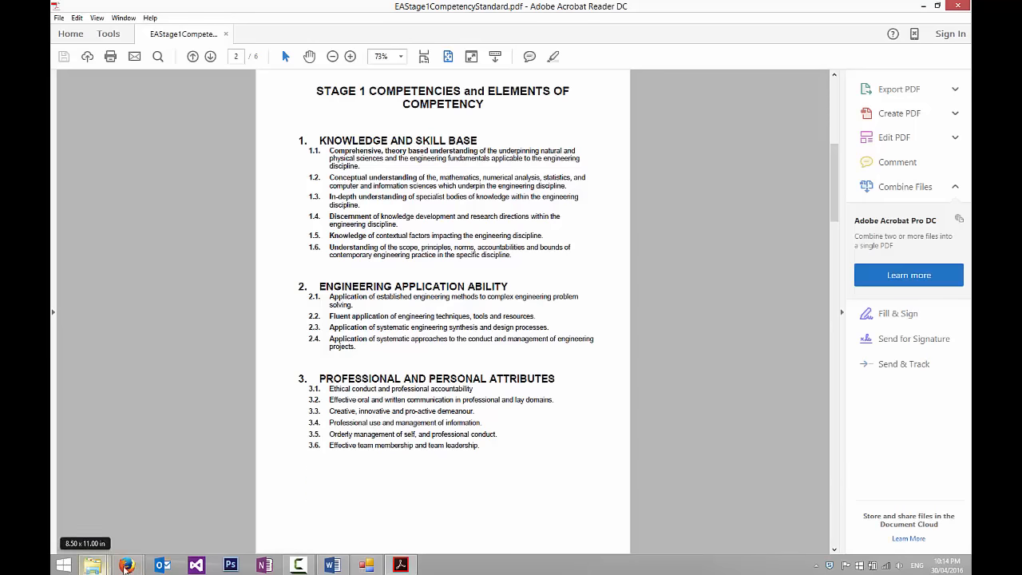
Reopen the bridge design map image from the Engineering Design folder and compare its ticked elements with the competency standard PDF.
mouse_move(101, 563)
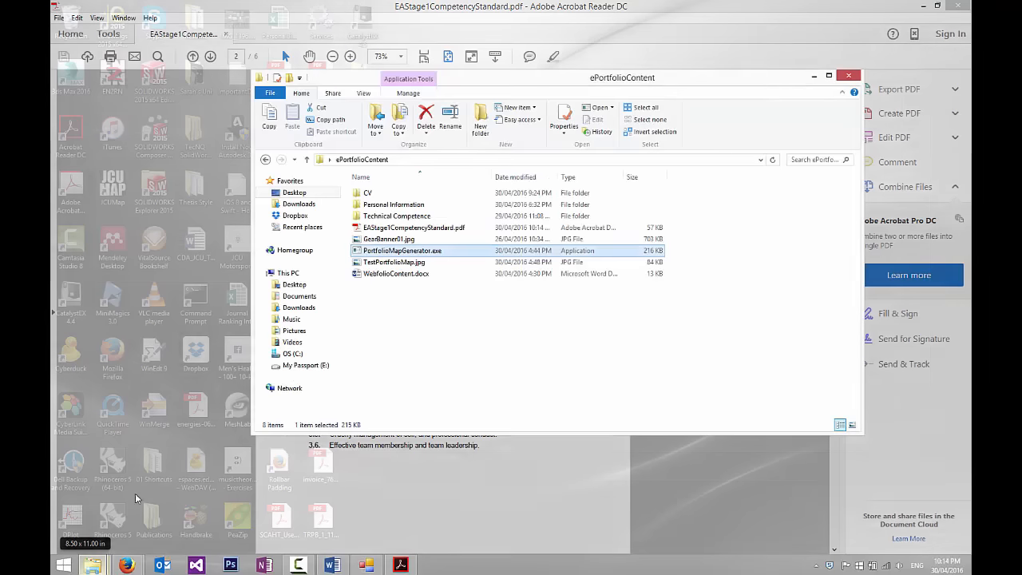
left_click(120, 507)
left_click(391, 217)
double_click(391, 218)
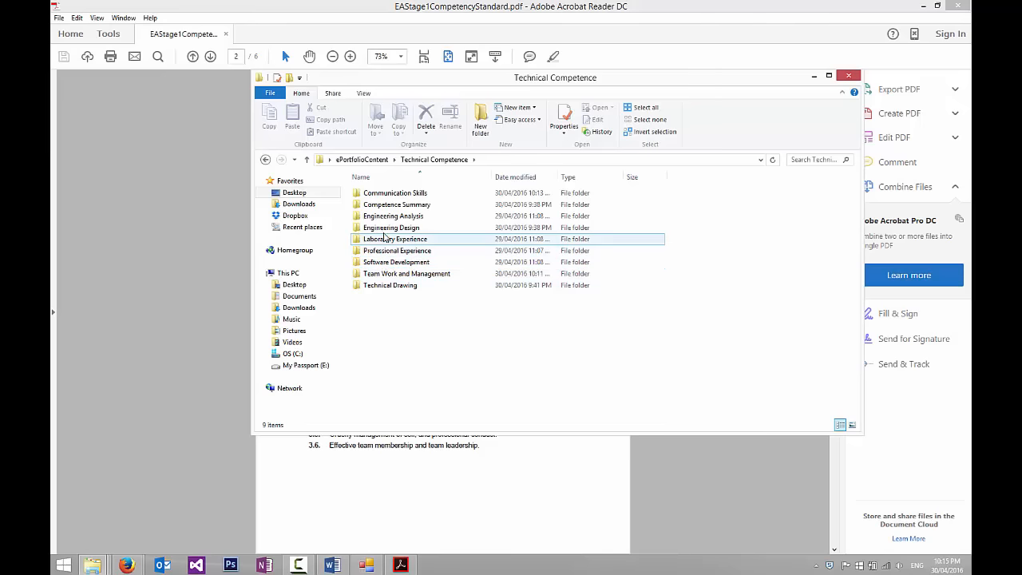
double_click(384, 228)
left_click(403, 196)
double_click(404, 196)
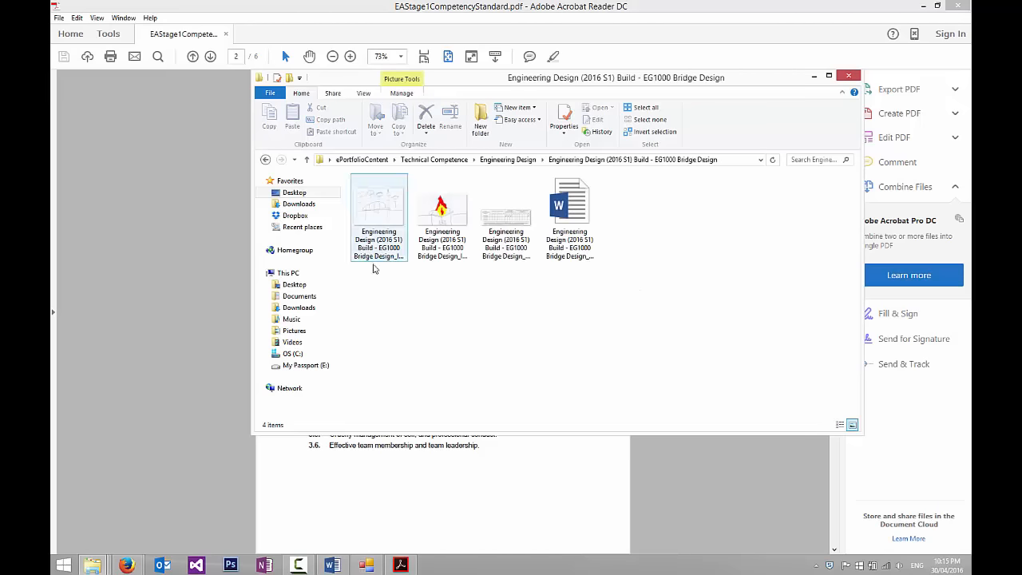
double_click(515, 219)
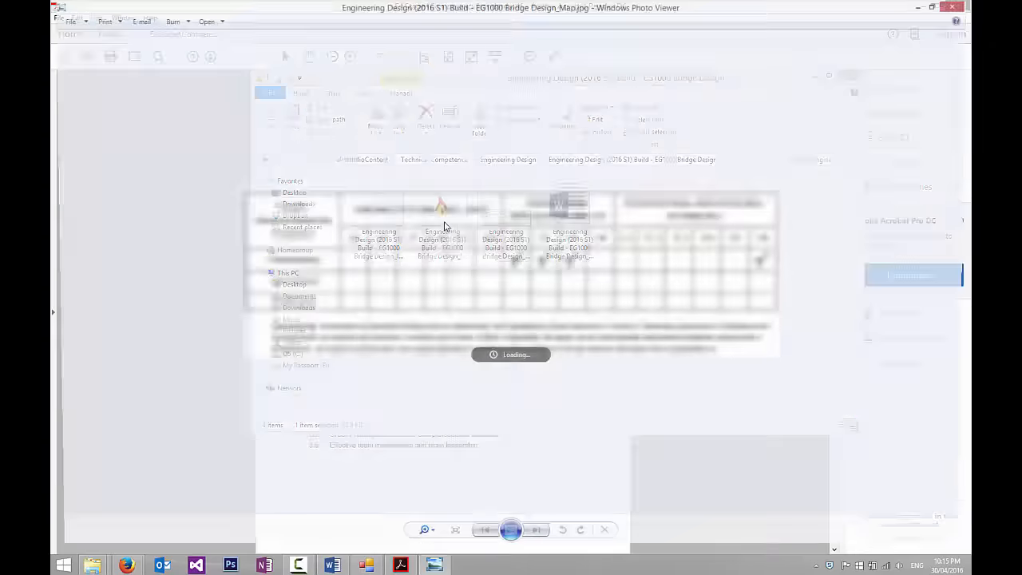
left_click(923, 5)
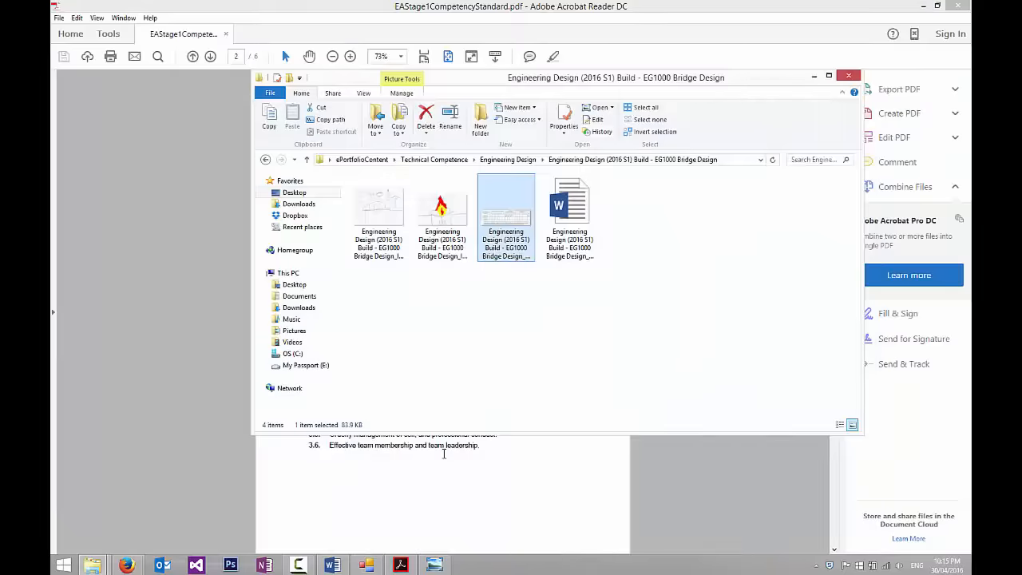
left_click(444, 450)
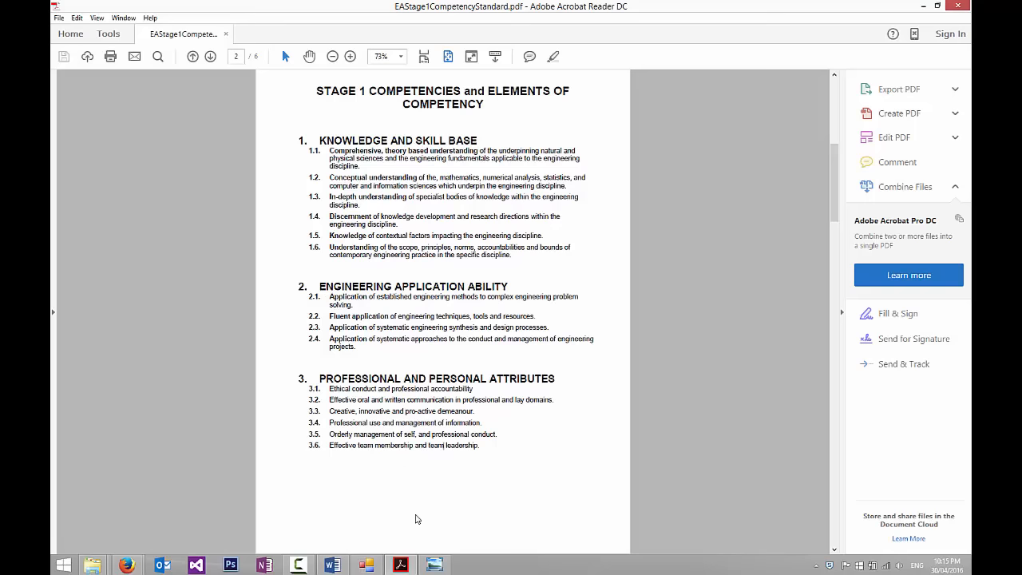
Tick 2.1, 2.2, 2.3 and 3.6 in the Developing row of the Portfolio Map Generator, and close it without creating a map.
left_click(366, 564)
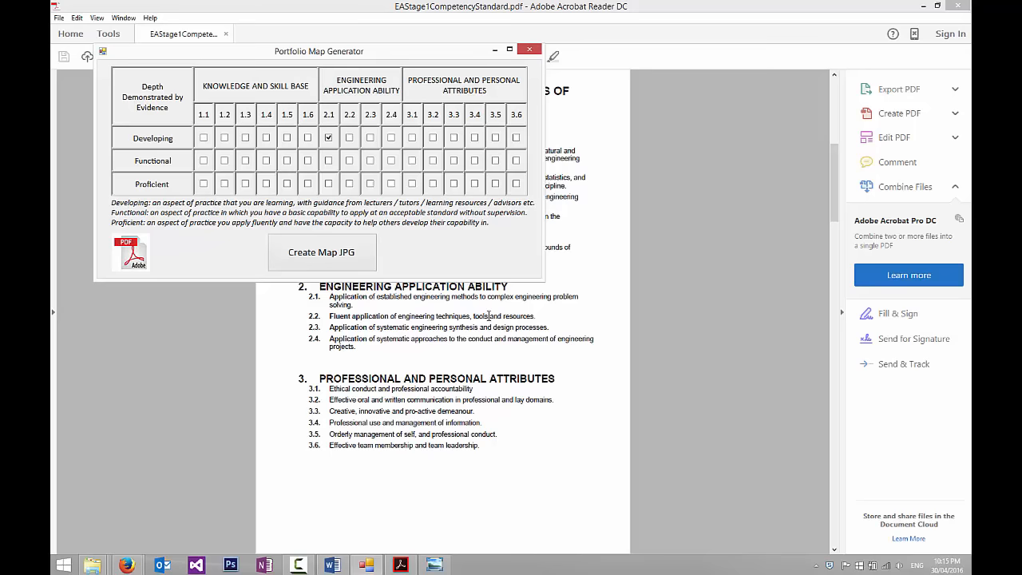
left_click_drag(489, 317, 471, 314)
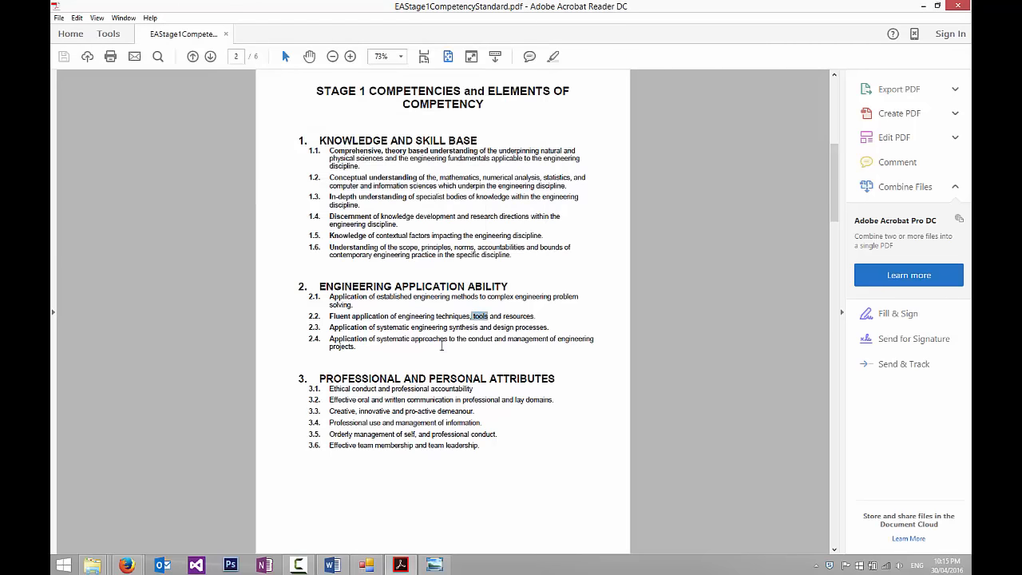
left_click(422, 393)
left_click(434, 565)
left_click(349, 137)
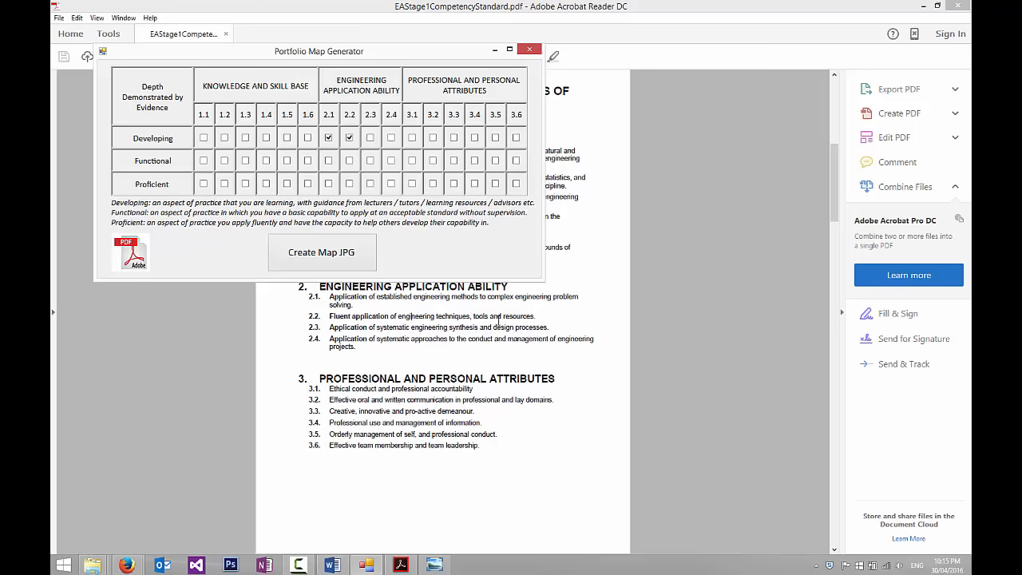
left_click(371, 138)
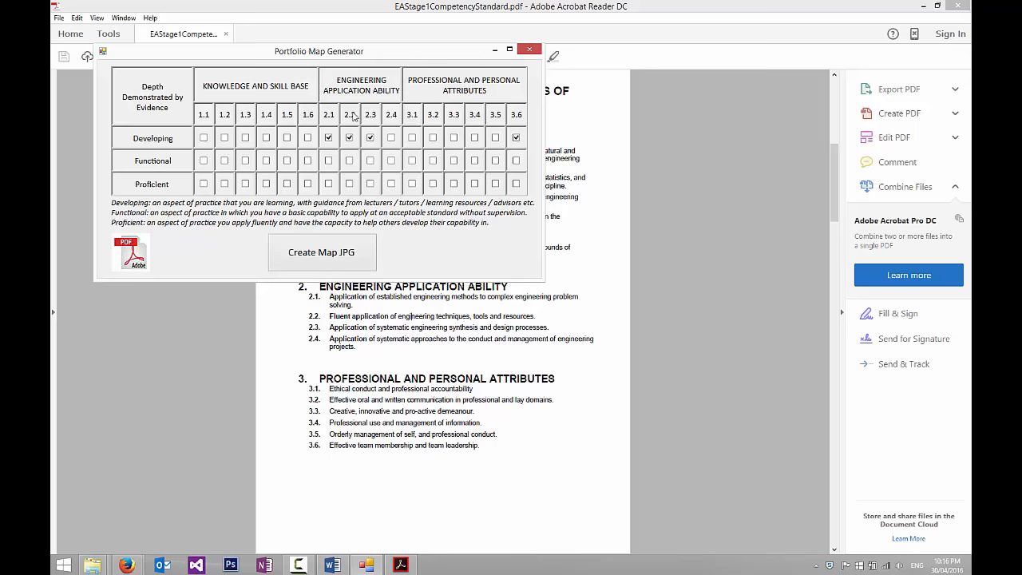
left_click(530, 50)
Locate the map JPG in the bridge design folder, minimize the competency standard PDF, and switch back to Pebble+ in the browser.
mouse_move(93, 564)
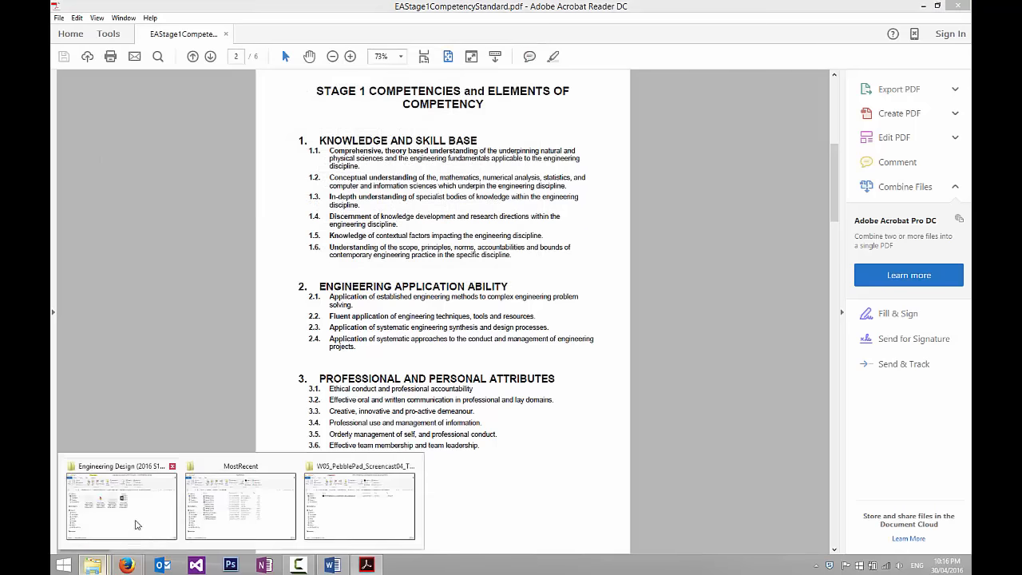
left_click(135, 524)
left_click(508, 214)
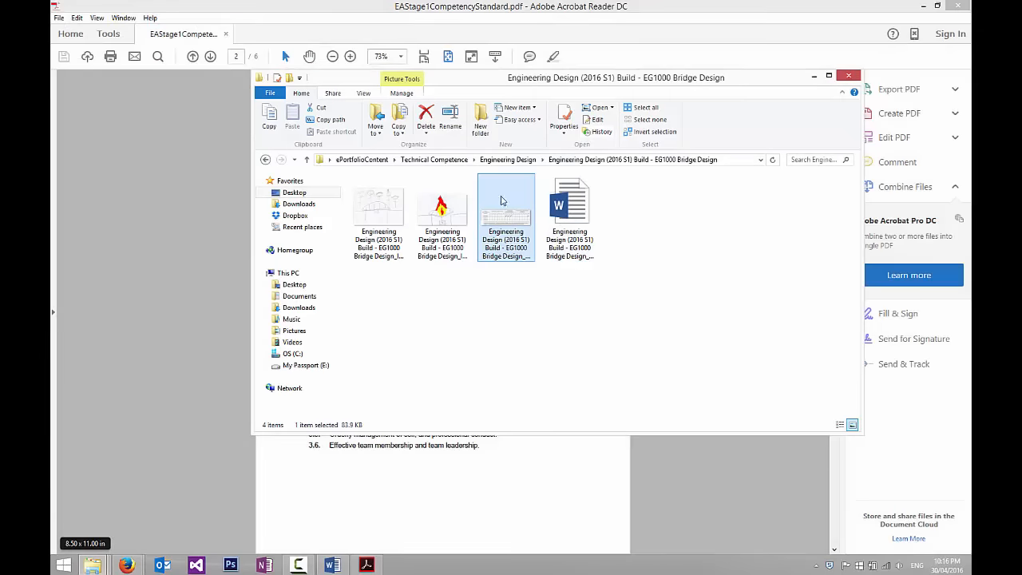
left_click(185, 291)
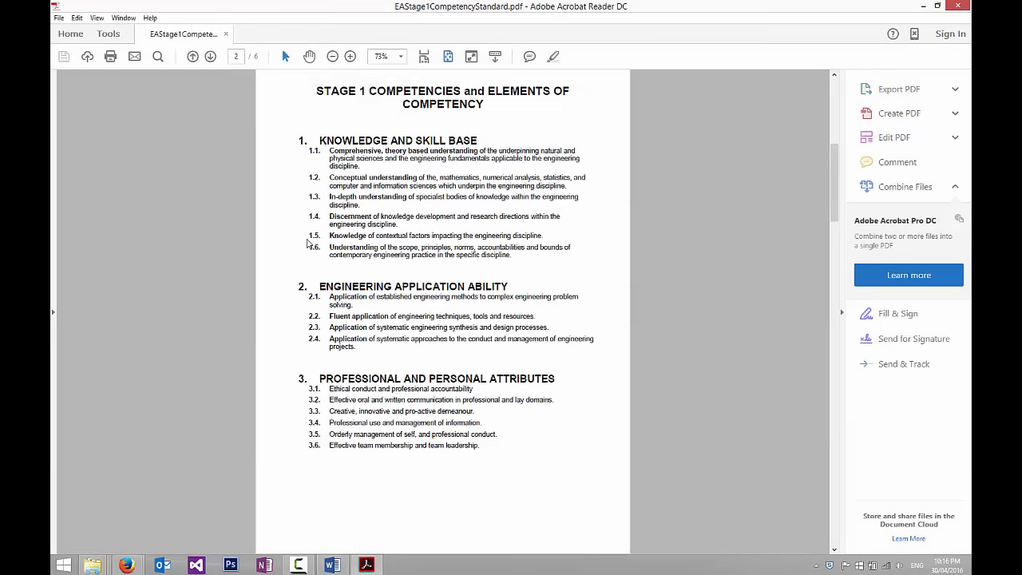
left_click(923, 5)
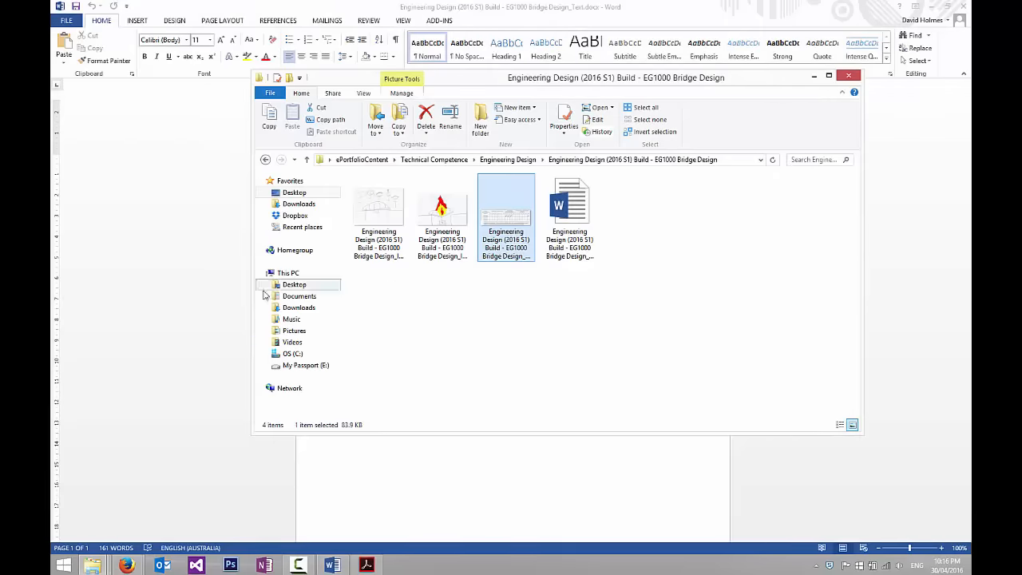
mouse_move(126, 565)
left_click(119, 503)
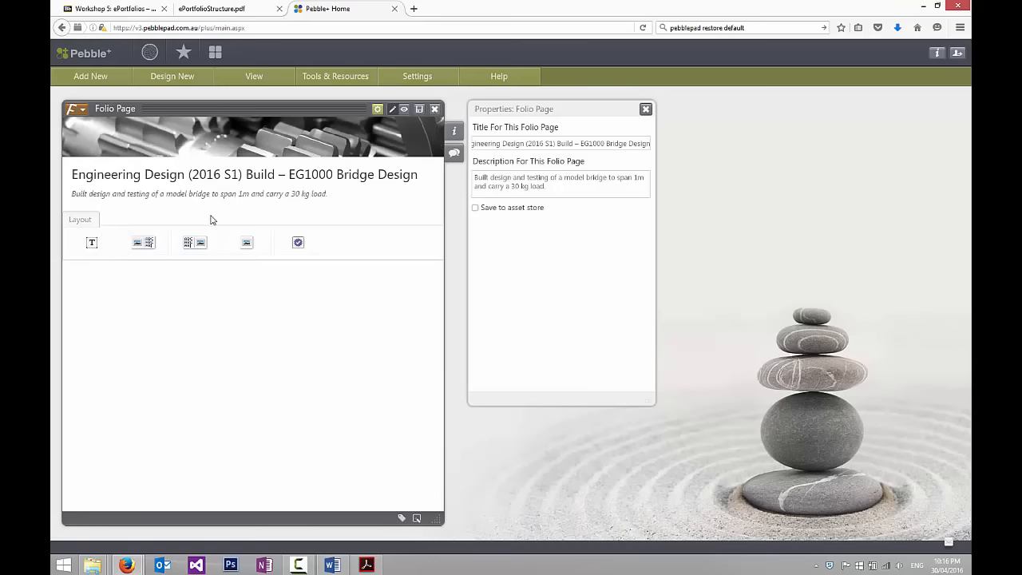
Add an image-only block to the folio page and start uploading a new media file for it.
left_click(247, 244)
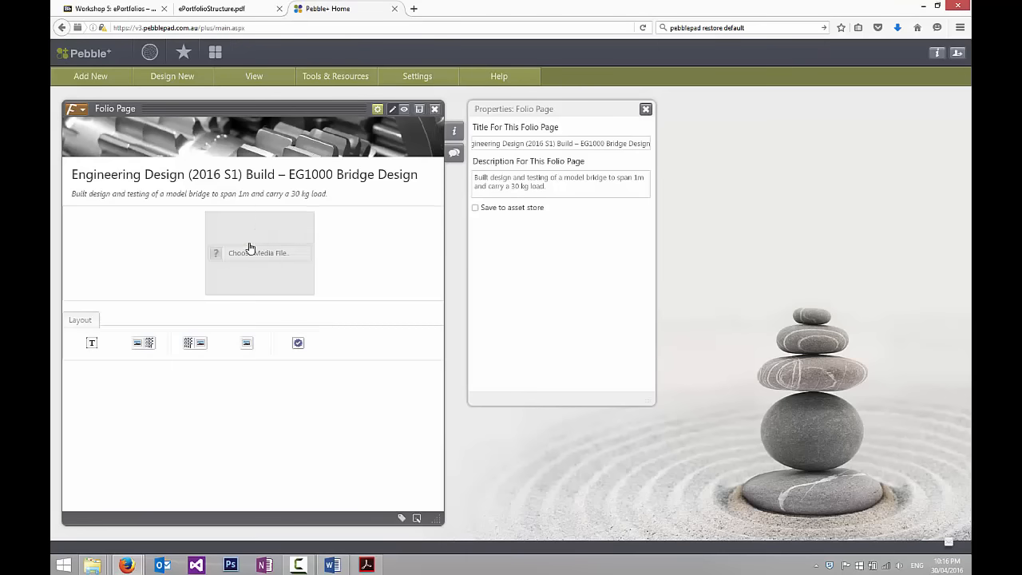
left_click(250, 254)
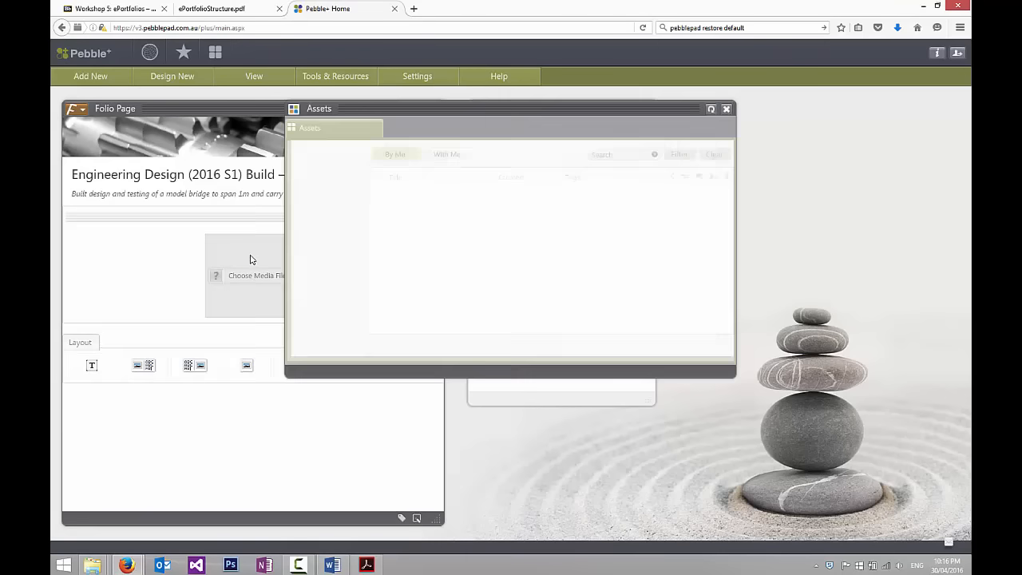
left_click(556, 348)
left_click(554, 348)
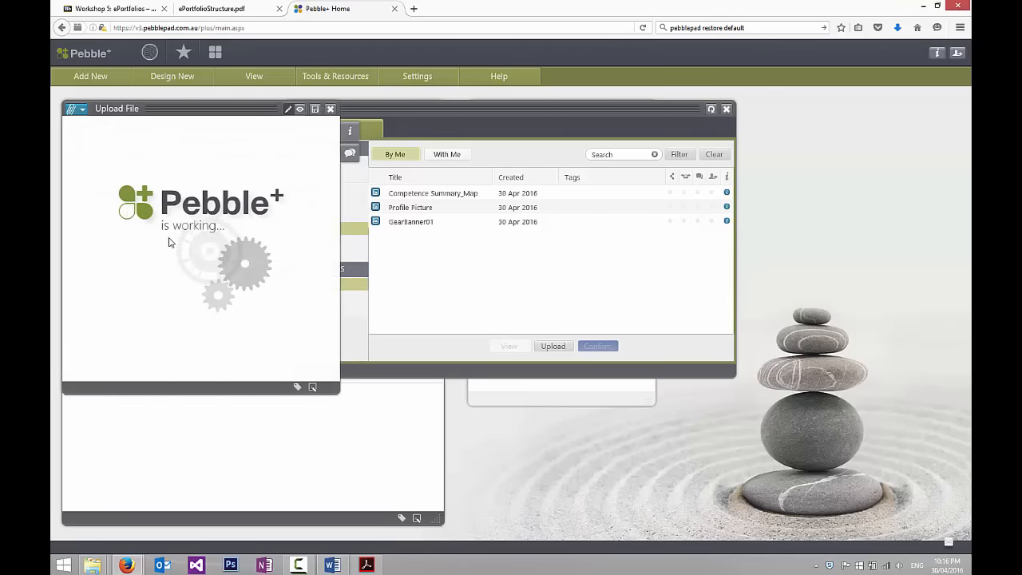
Choose "Engineering Design (2016 S1) Build - EG1000 Bridge Design_Map.jpg" from the Engineering Design project folder as the file to upload.
left_click(280, 264)
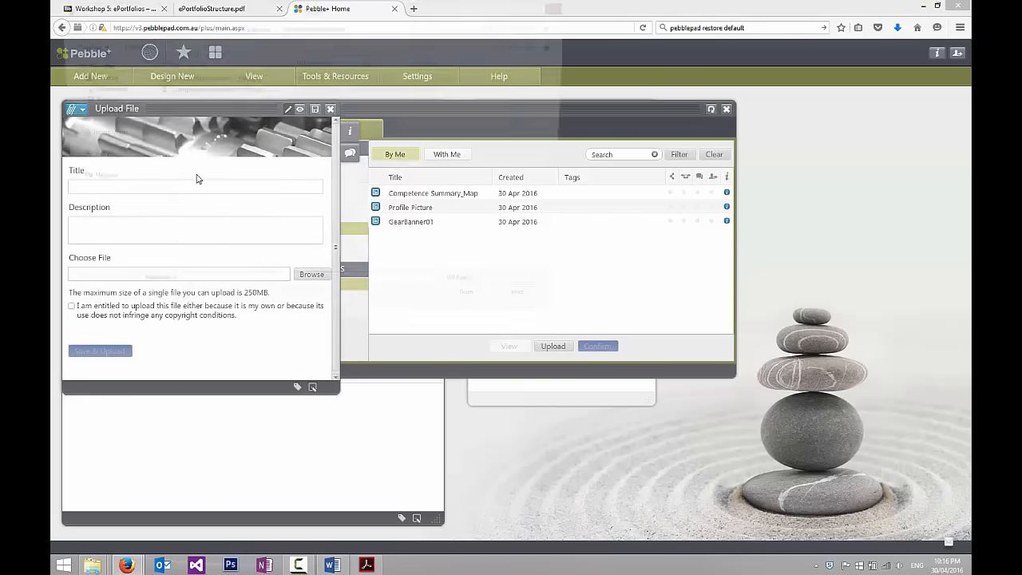
left_click(214, 29)
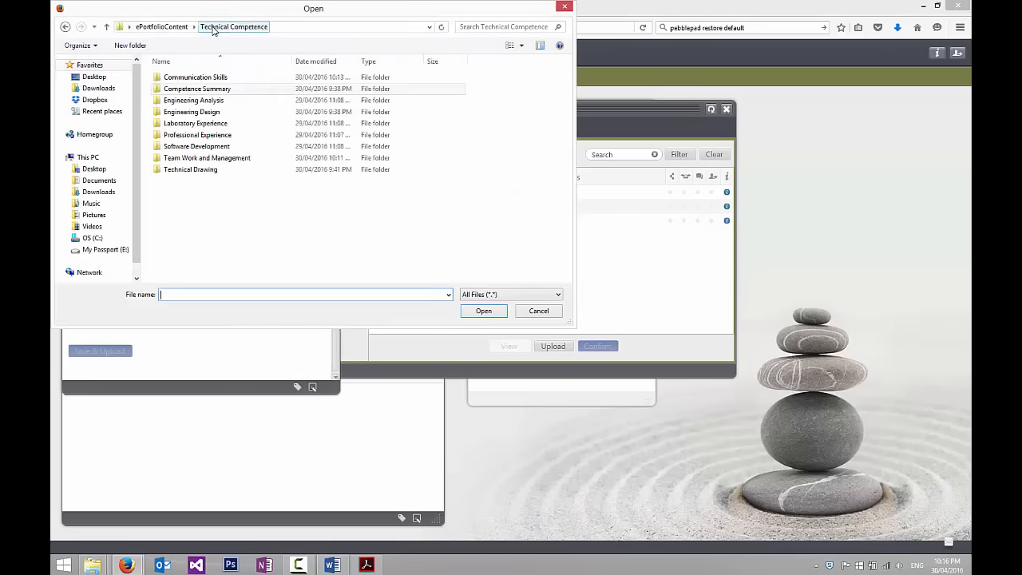
double_click(185, 113)
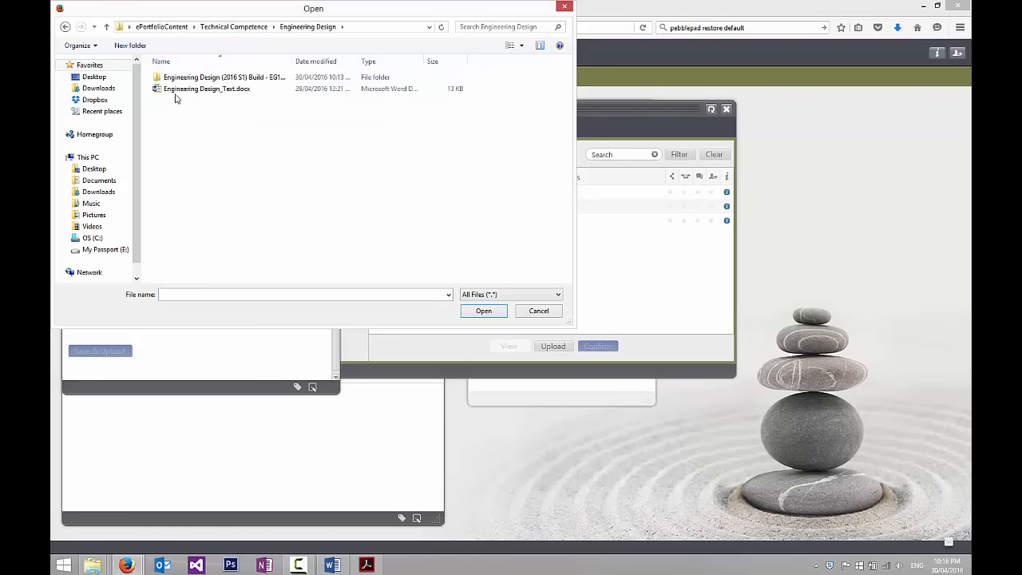
double_click(185, 78)
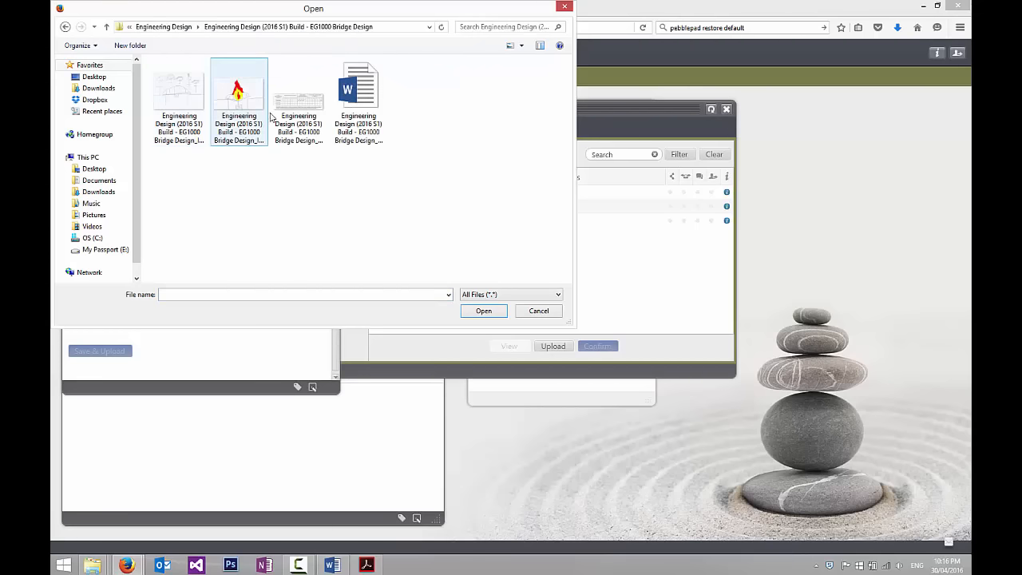
left_click(293, 128)
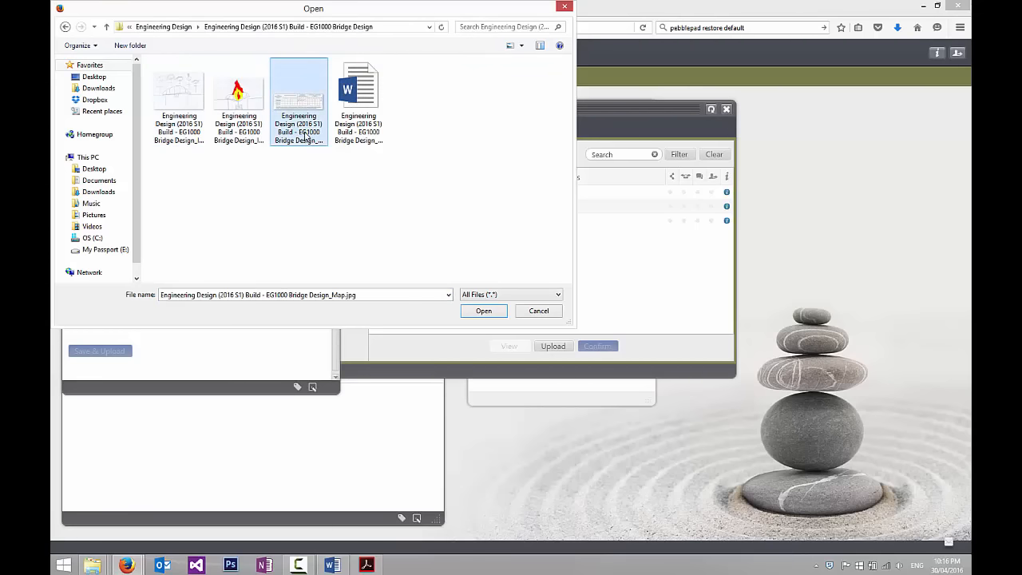
left_click(306, 148)
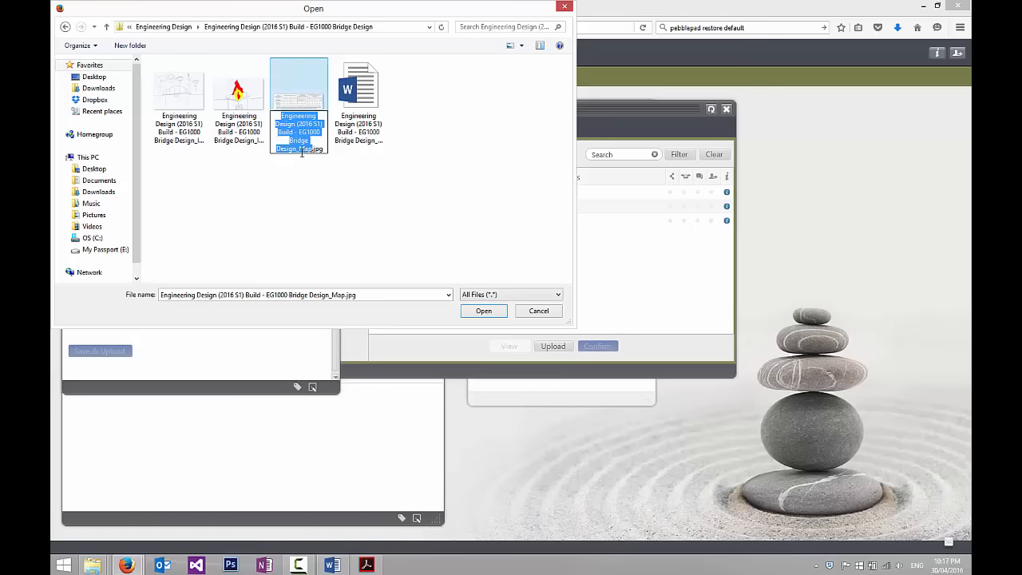
left_click(300, 185)
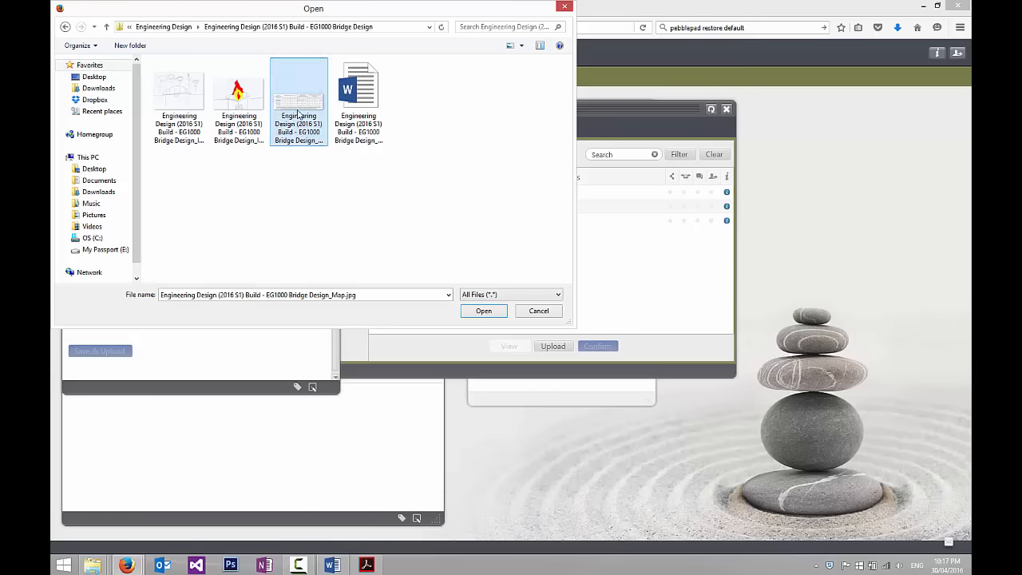
left_click(483, 311)
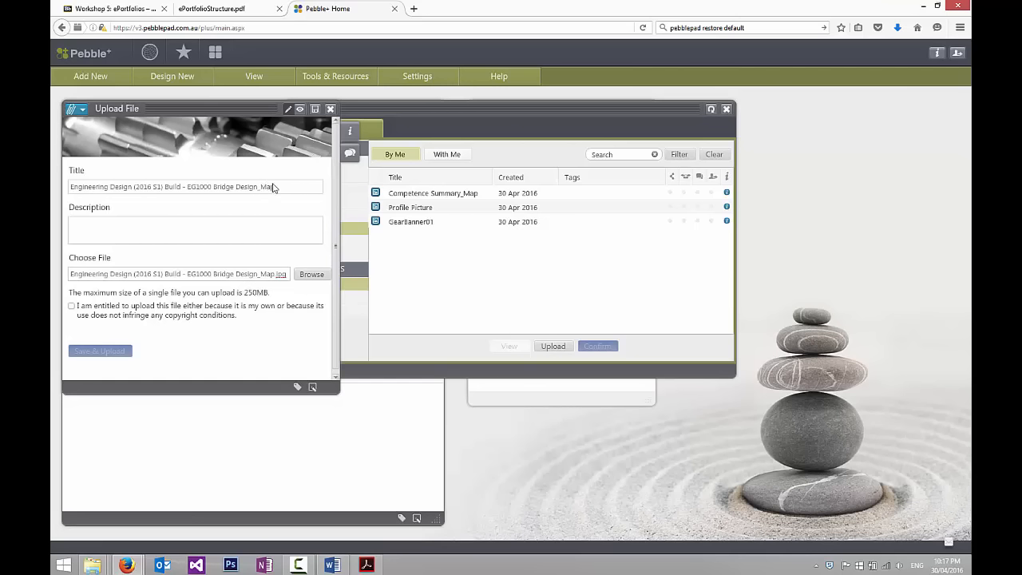
Accept the copyright declaration, upload the Bridge Design map image, and place it in the folio page's image block.
left_click(71, 306)
left_click(97, 351)
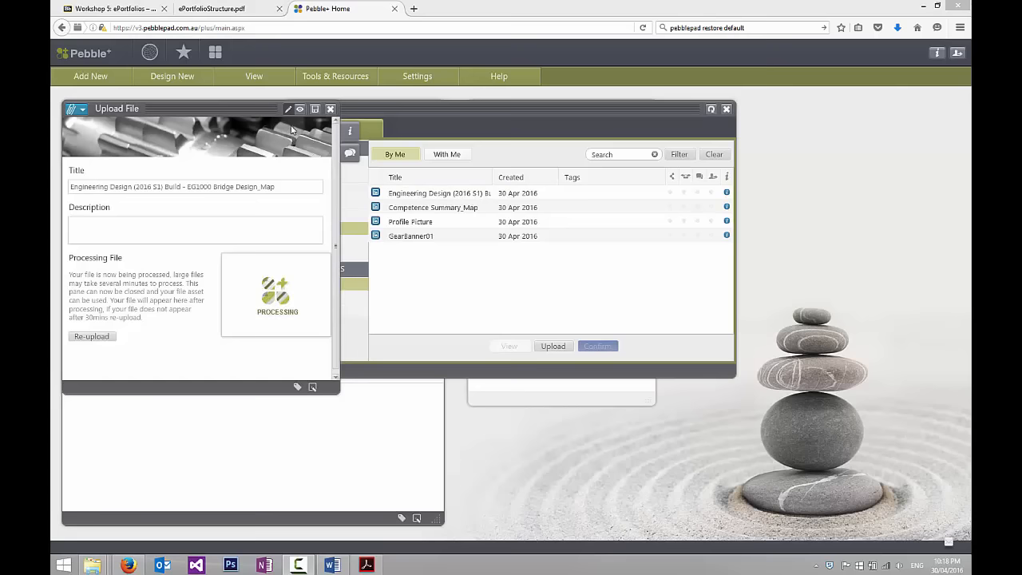
left_click(330, 108)
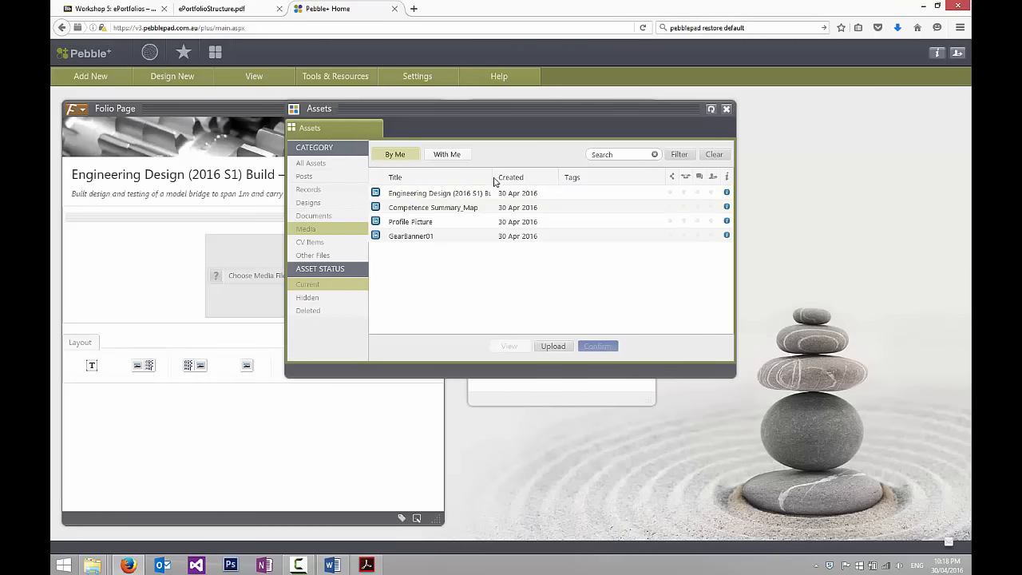
left_click_drag(491, 174, 624, 174)
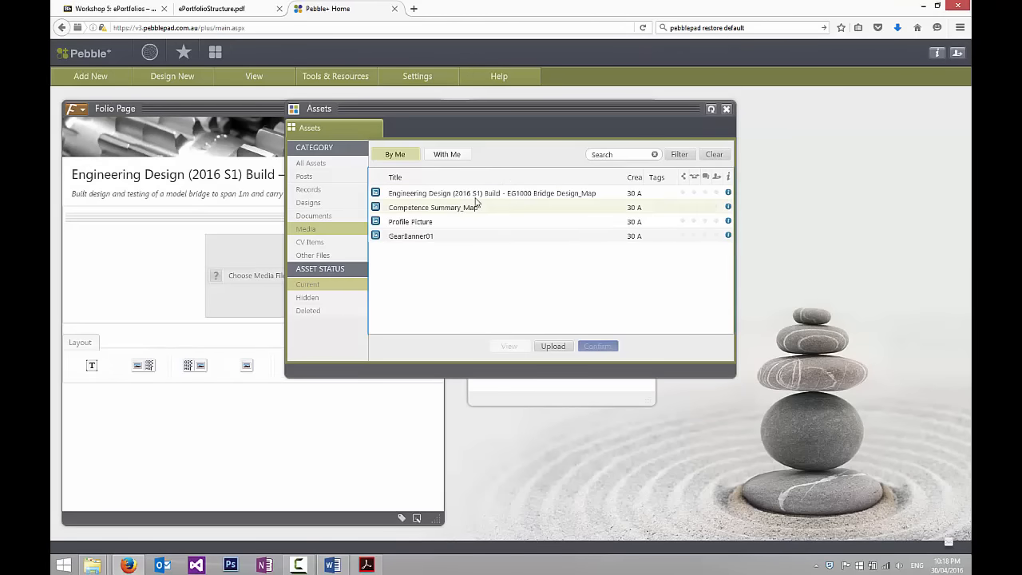
left_click(502, 195)
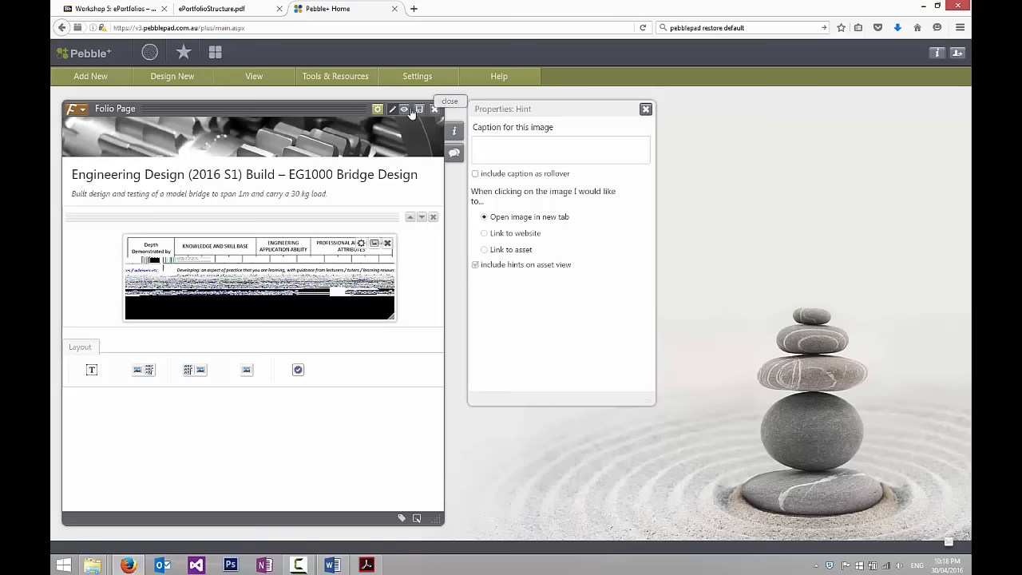
Bring up the asset list, preview the map image in a separate tab, and close the preview.
left_click(215, 52)
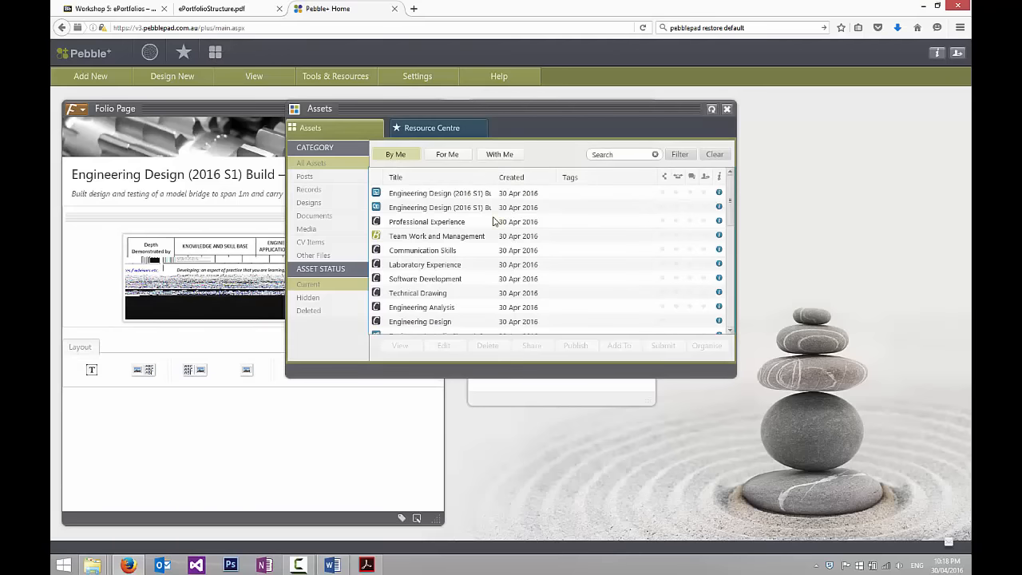
left_click(180, 293)
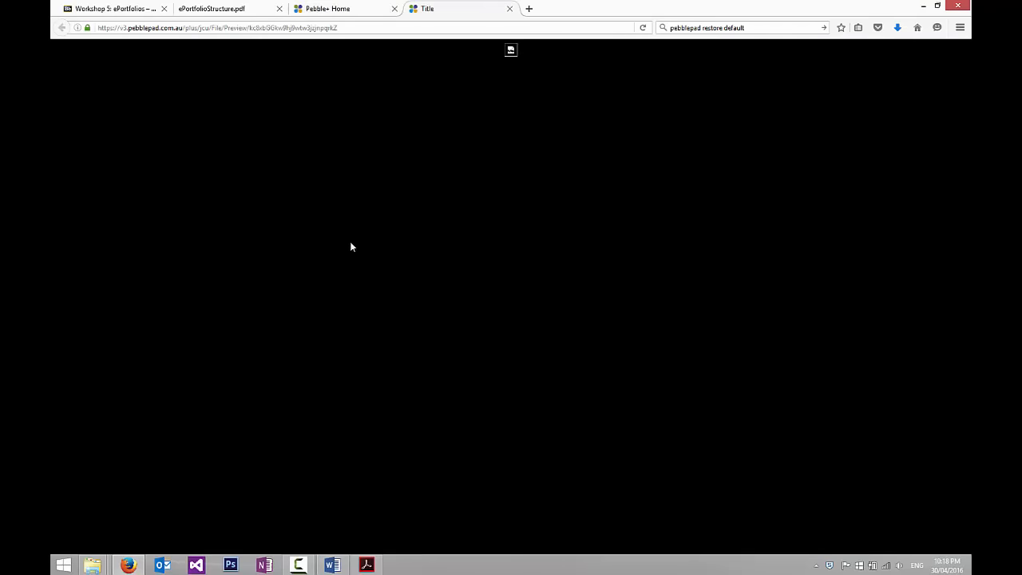
left_click(510, 9)
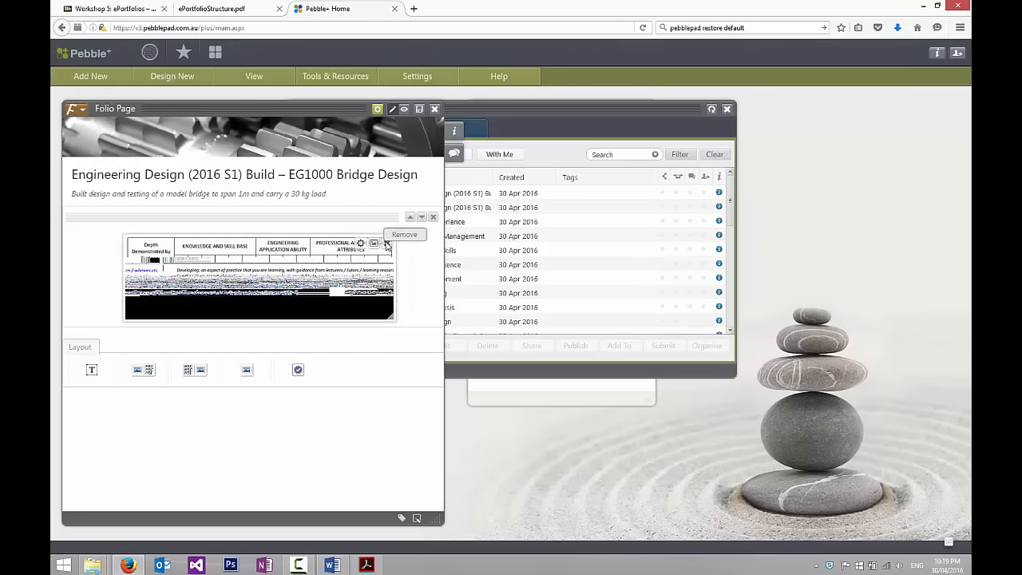
Remove the map image from the folio page's block and delete both Bridge Design map copies from the assets.
left_click(386, 245)
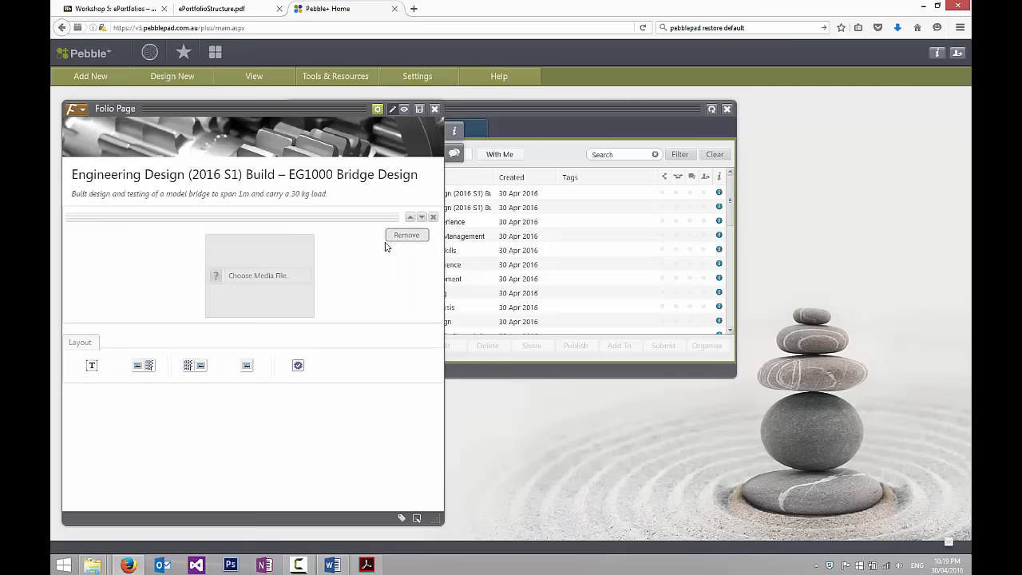
left_click(515, 125)
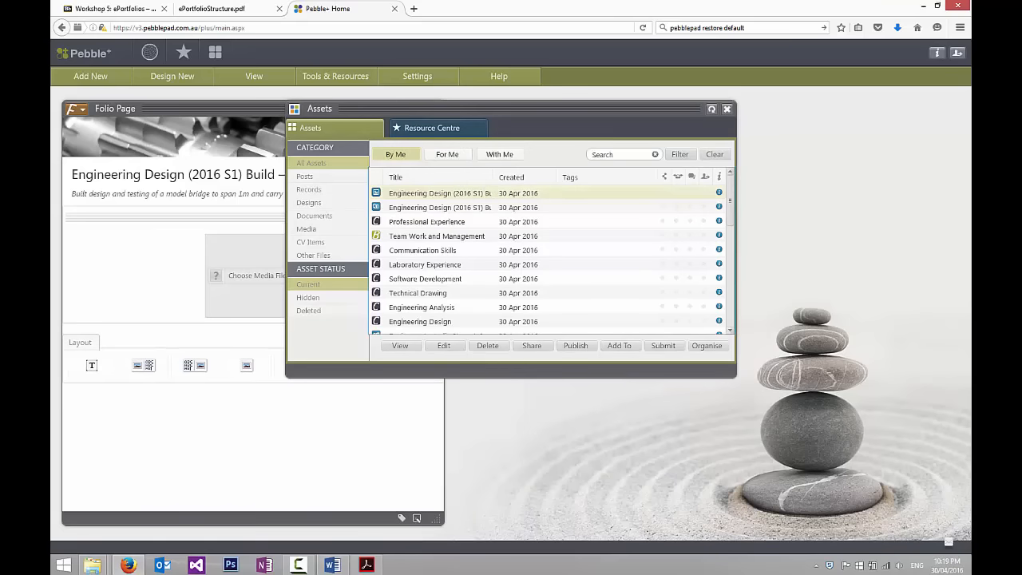
left_click_drag(493, 173, 631, 173)
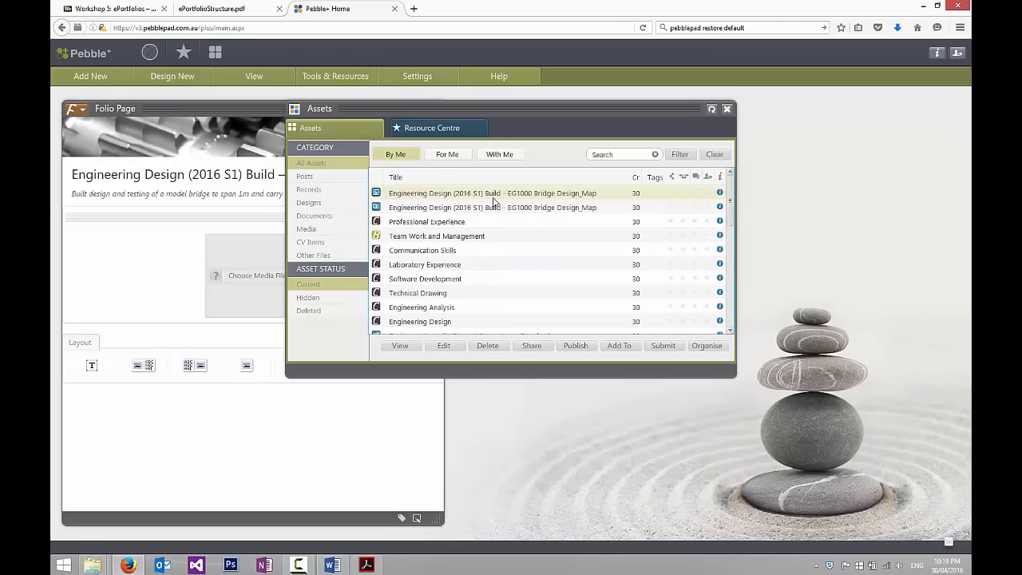
left_click(412, 209)
left_click(405, 193)
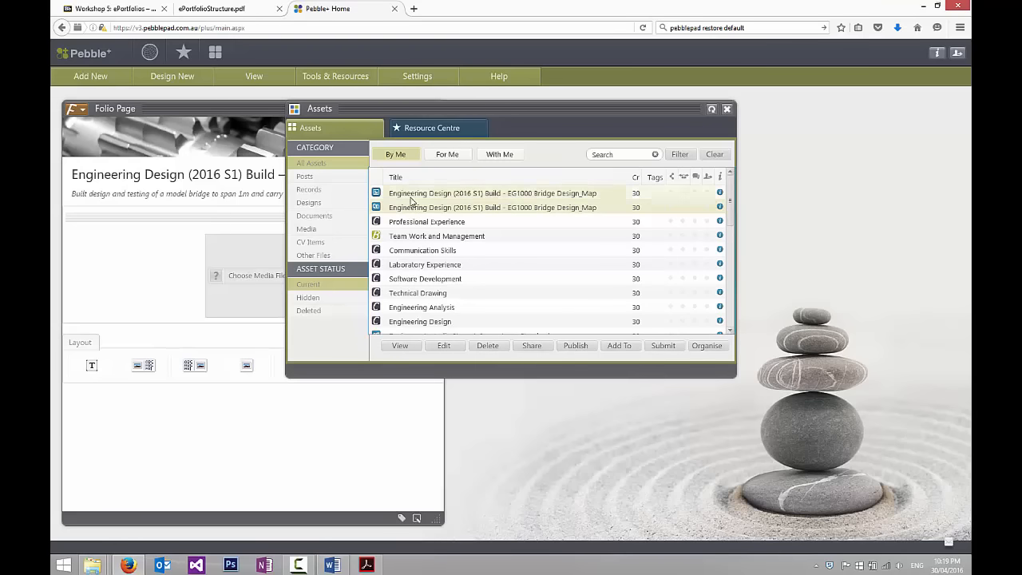
left_click(483, 346)
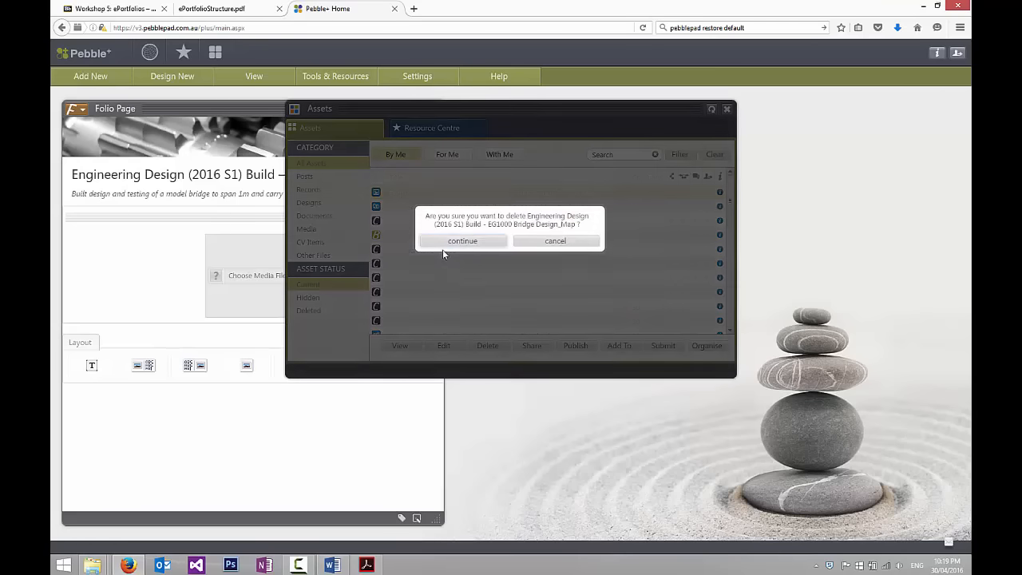
left_click(464, 241)
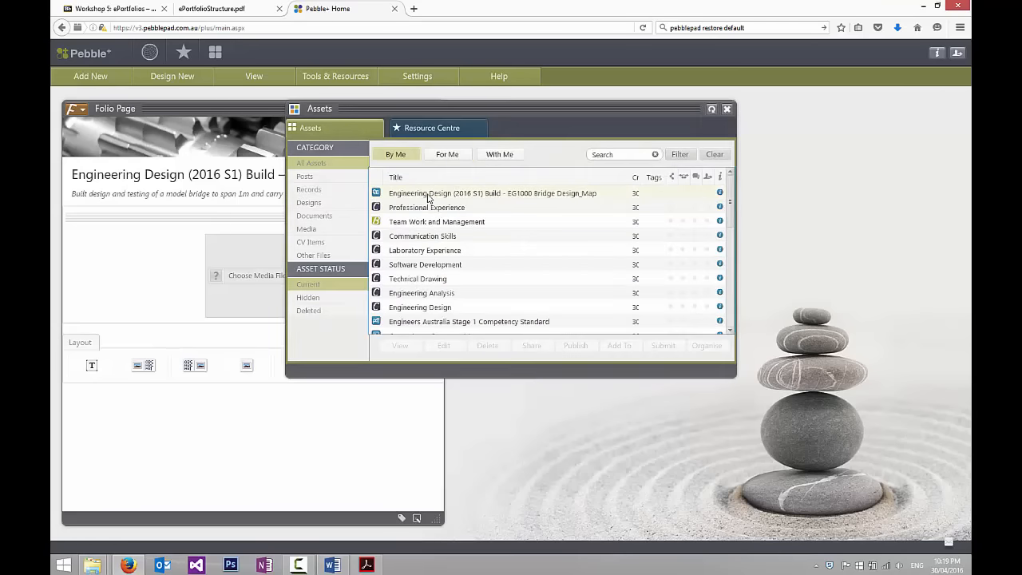
left_click(487, 345)
left_click(464, 240)
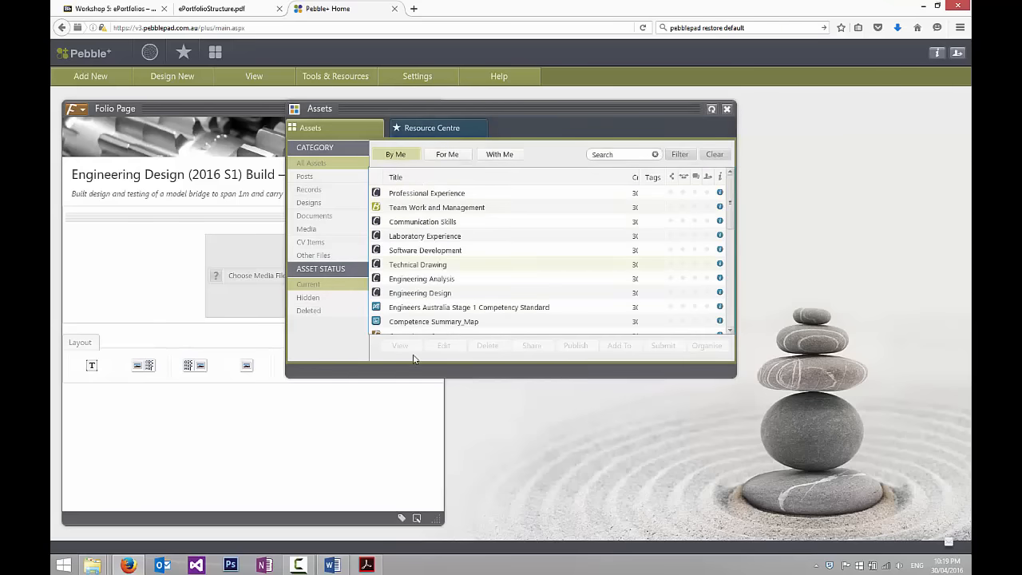
Start a new file upload and choose "Engineering Design (2016 S1) Build - EG1000 Bridge Design_Map.jpg" as its file.
left_click(84, 81)
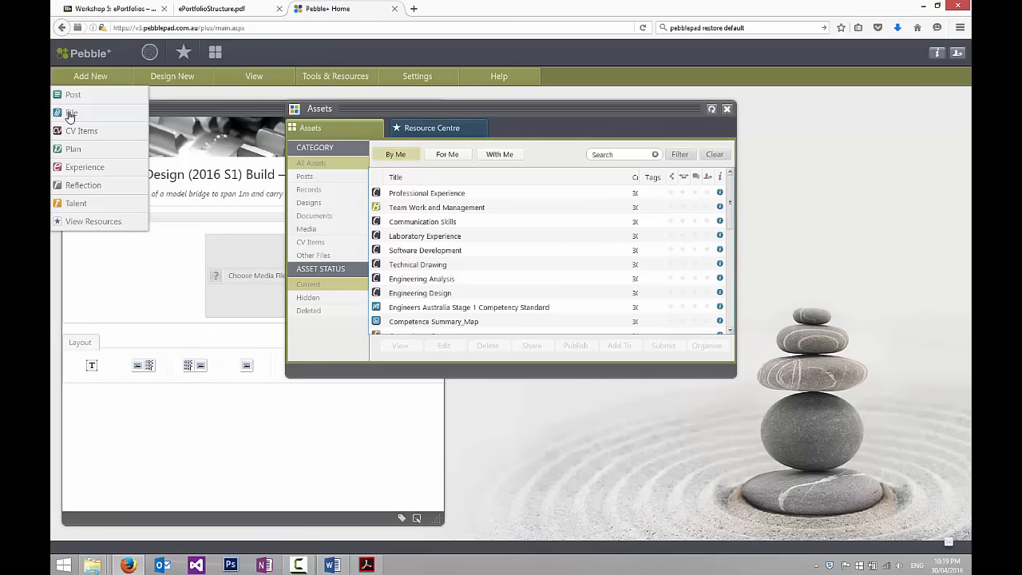
left_click(69, 115)
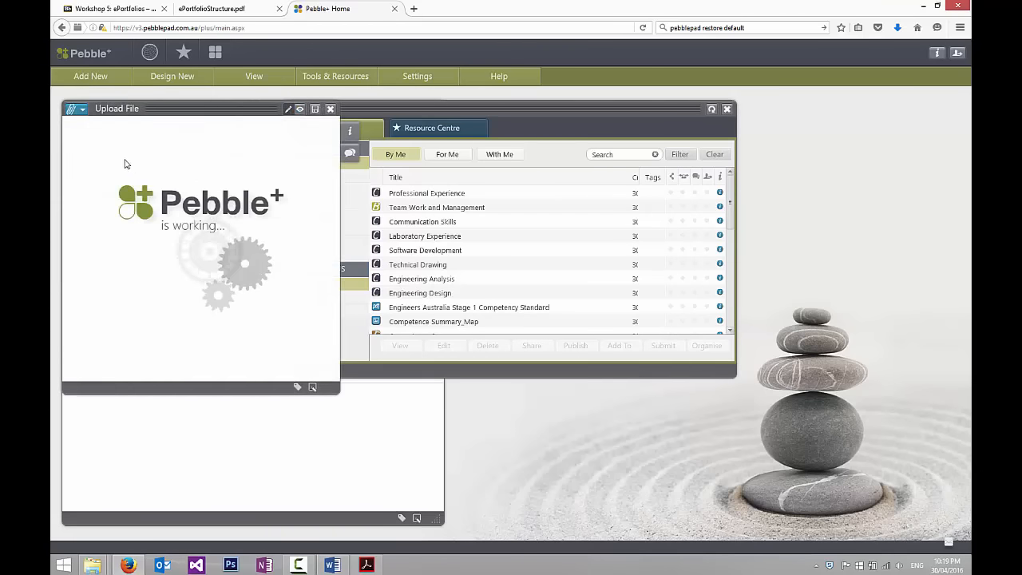
type("https://youtu.be/bBw8lks_1E")
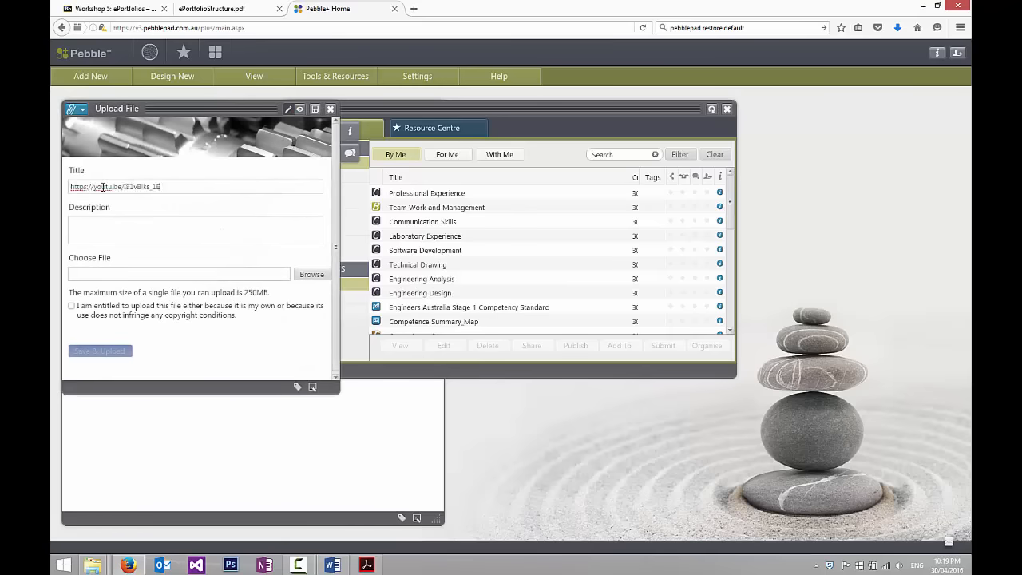
key("ctrl+a")
key("BackSpace")
left_click(310, 273)
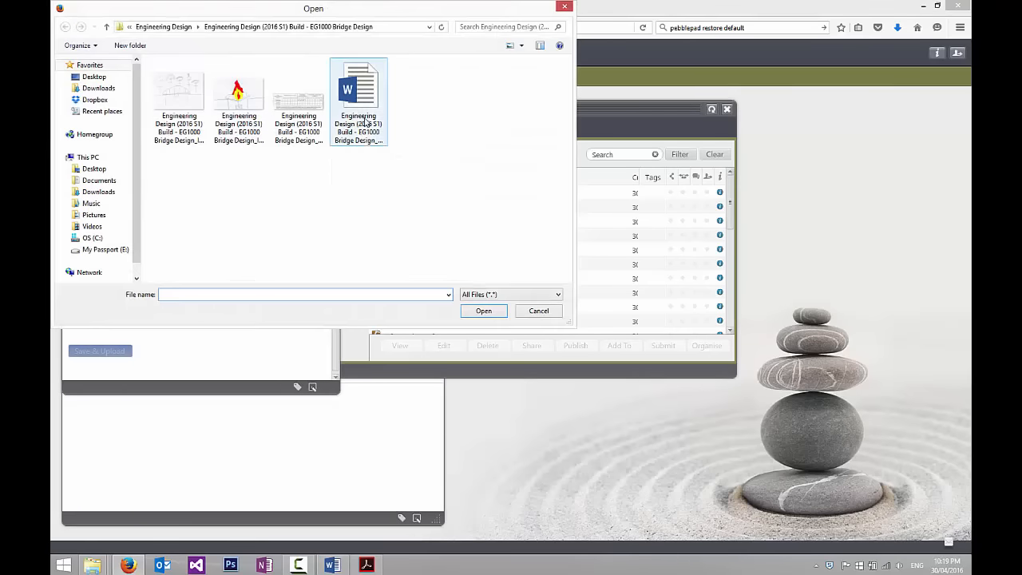
left_click(304, 128)
left_click(303, 147)
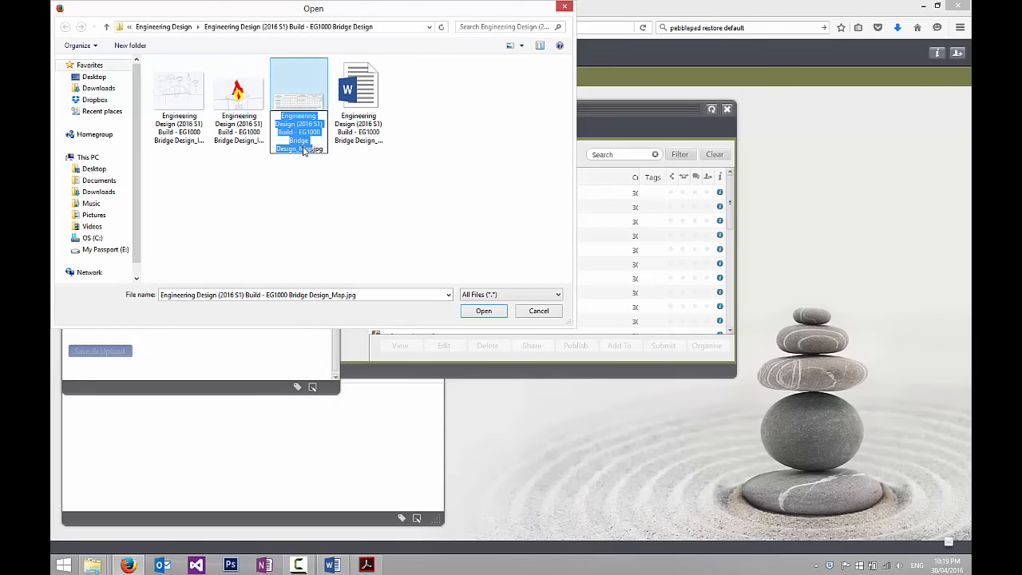
double_click(300, 96)
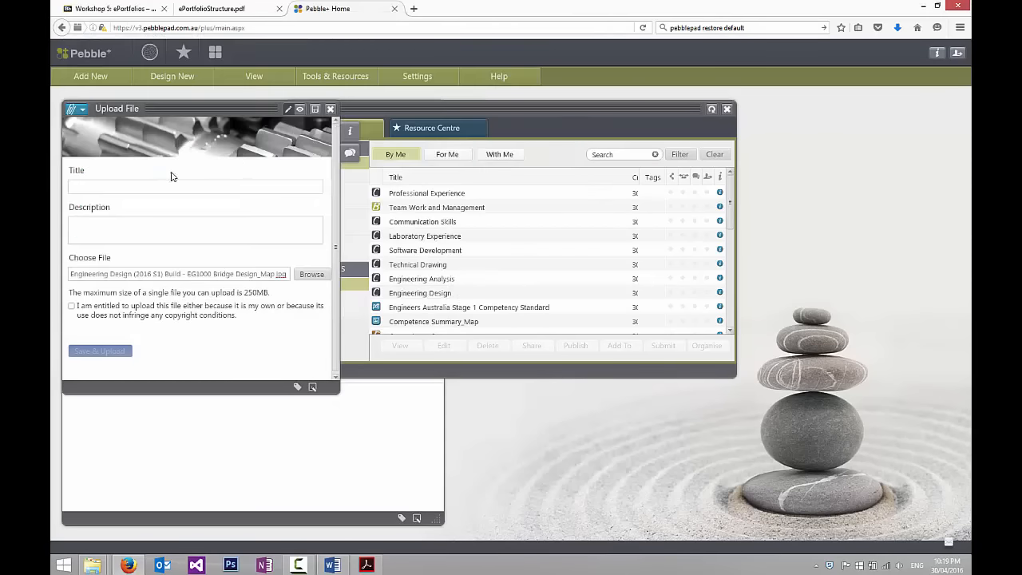
Title the upload "Engineering Design (2016 S1) Build - EG1000 Bridge Design_Map", accept the copyright declaration, and save and upload it.
left_click(71, 306)
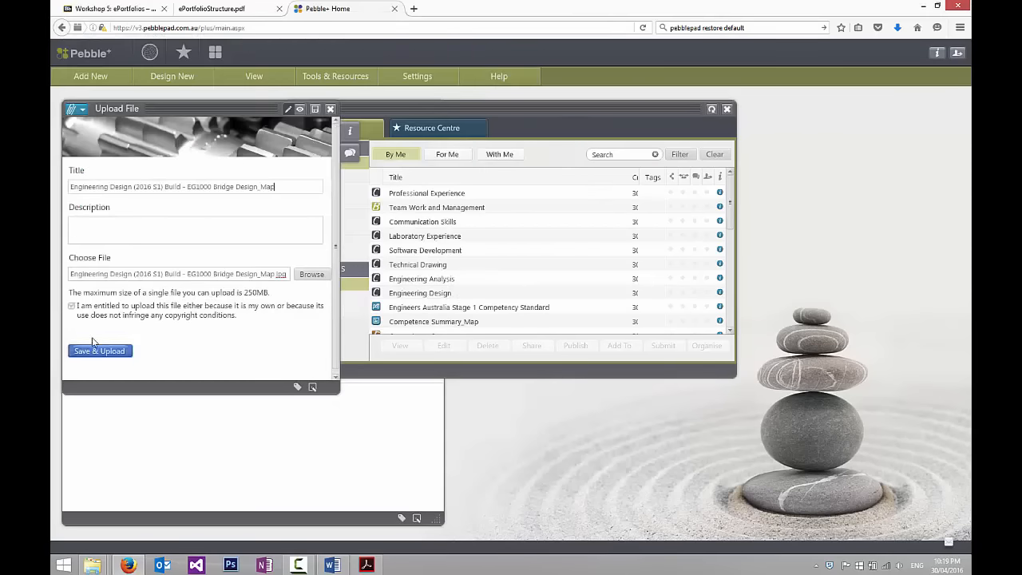
left_click(100, 352)
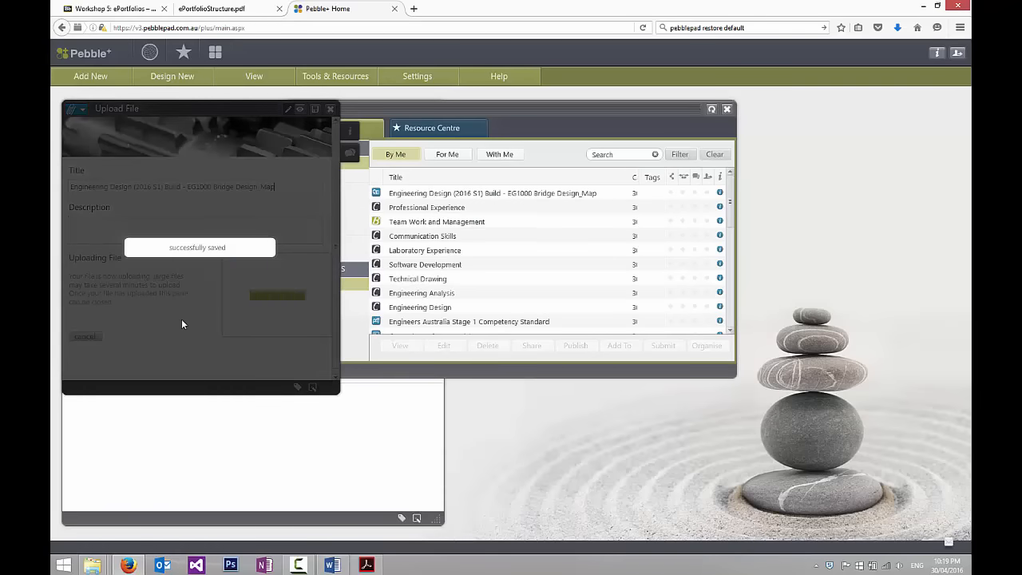
left_click(329, 108)
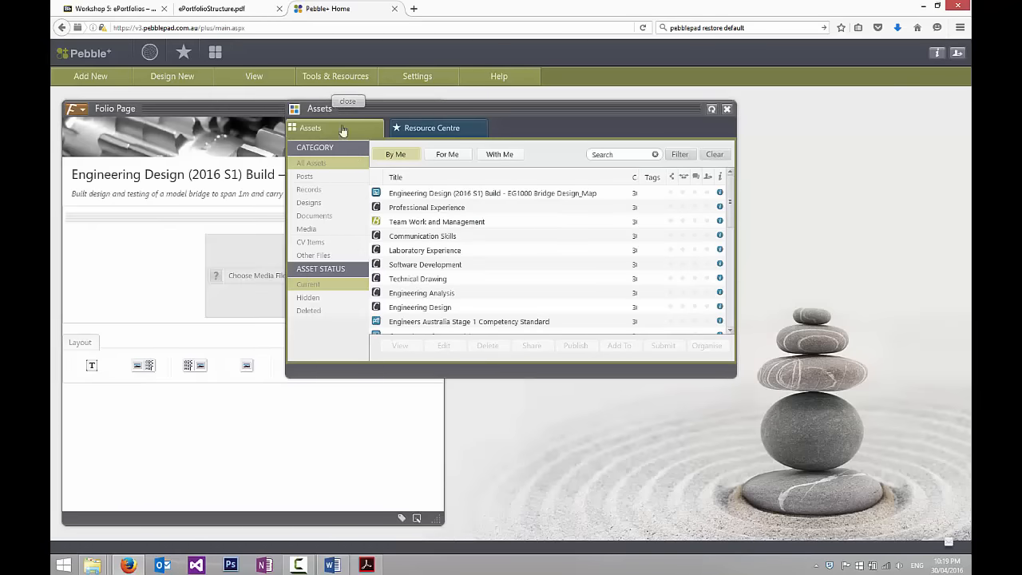
Insert the newly uploaded Bridge Design map image into the folio page's empty media block.
left_click(273, 277)
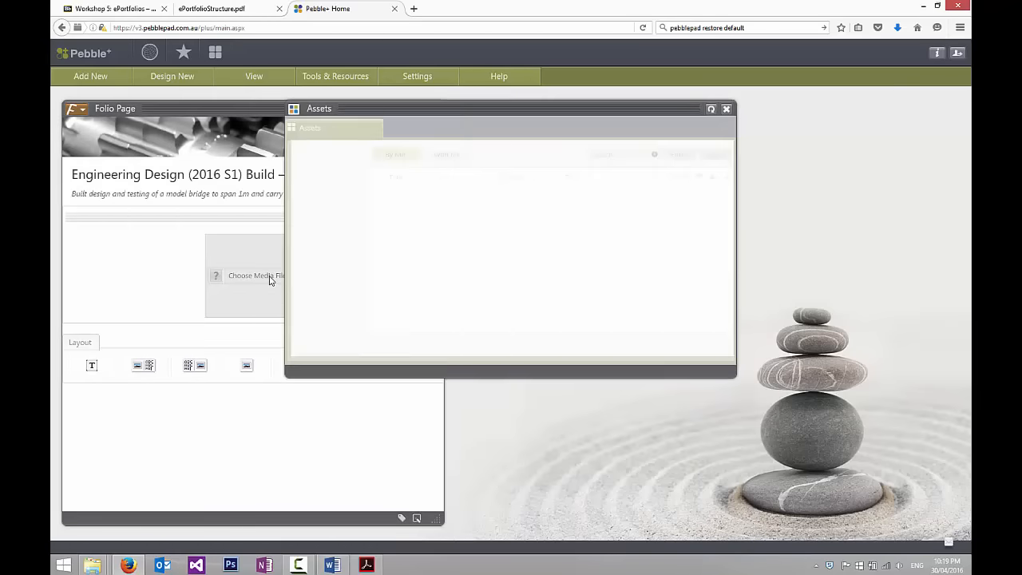
left_click(424, 194)
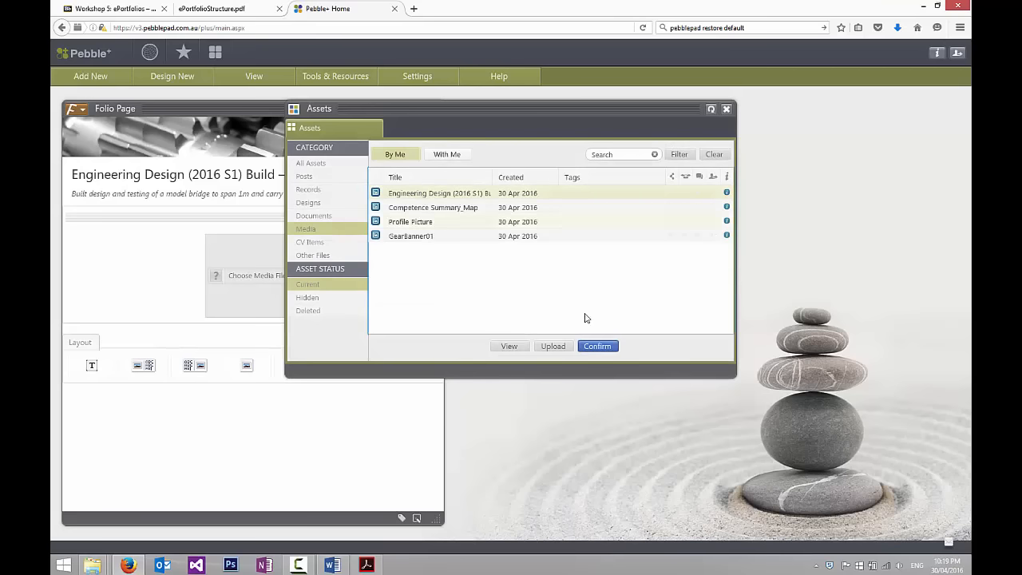
left_click(597, 346)
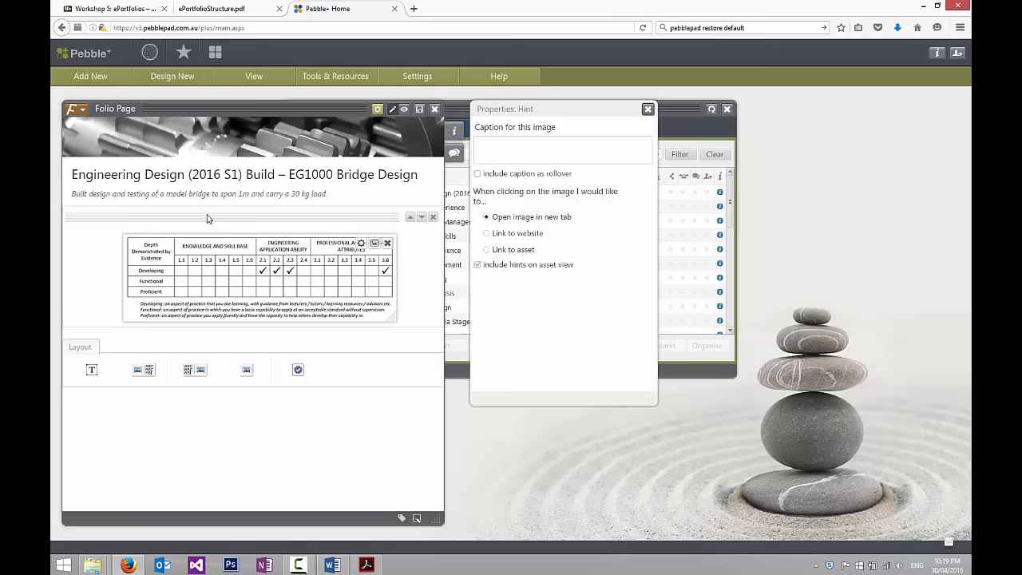
Link the map image to the "Engineers Australia Stage 1 Competency Standard" asset.
left_click(488, 251)
left_click(515, 270)
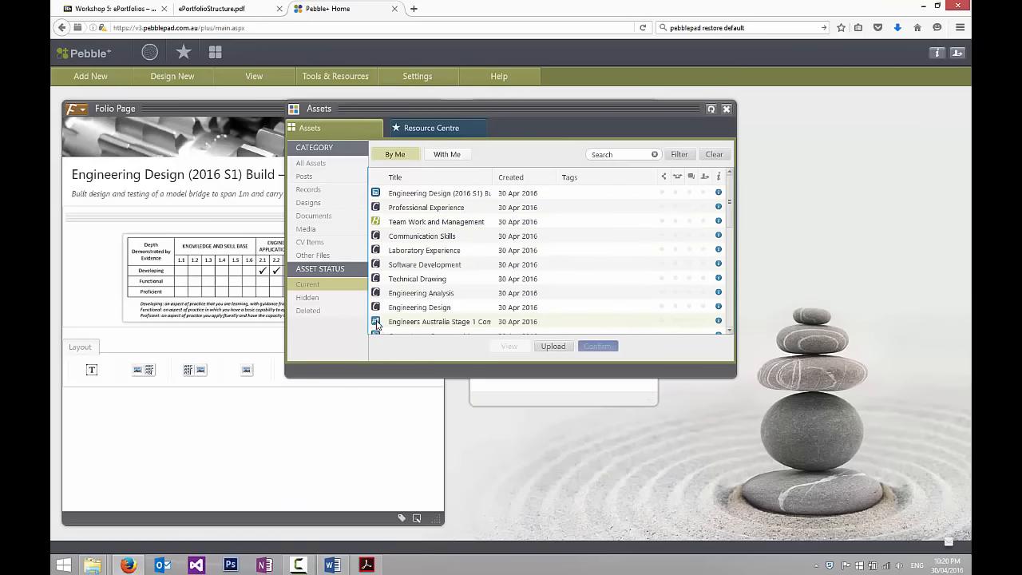
left_click(413, 323)
left_click(598, 346)
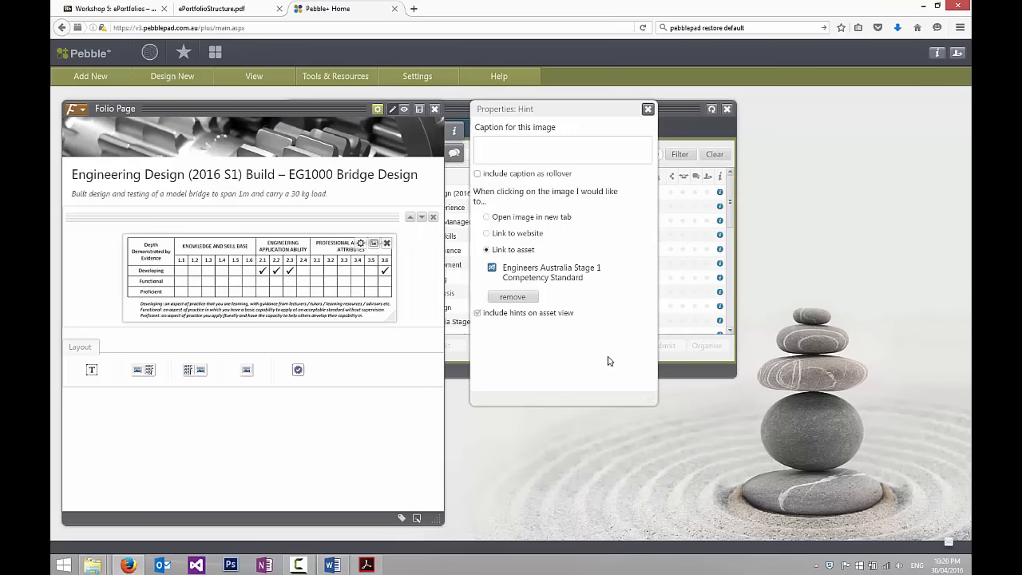
Caption the map image "Alignment with Engineers Australia Stage 1 Competency Standard" and close its properties.
type("Allignment")
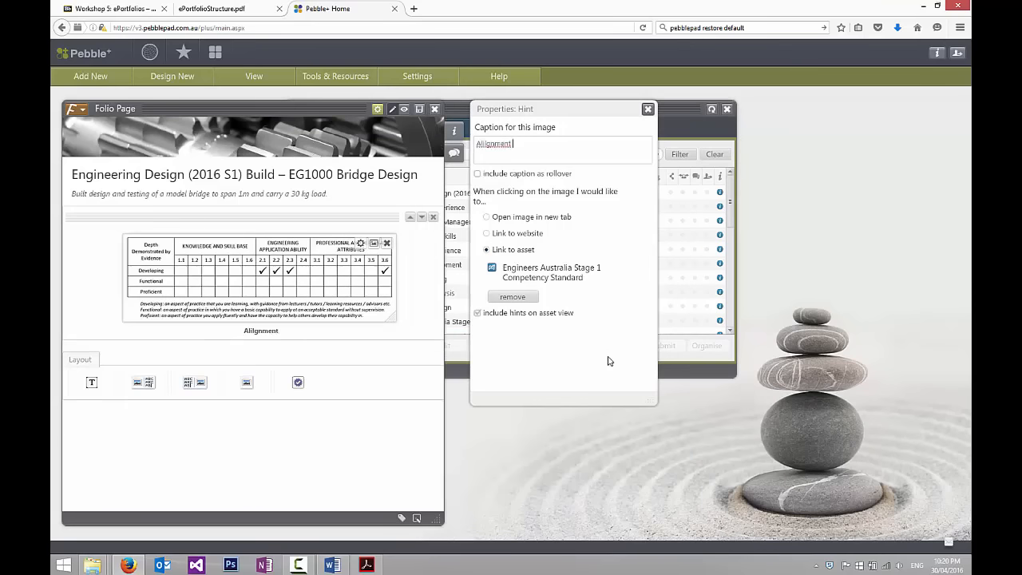
key("BackSpace")
key("BackSpace")
key("BackSpace")
key("BackSpace")
key("BackSpace")
key("BackSpace")
key("BackSpace")
type("gnment with Engi")
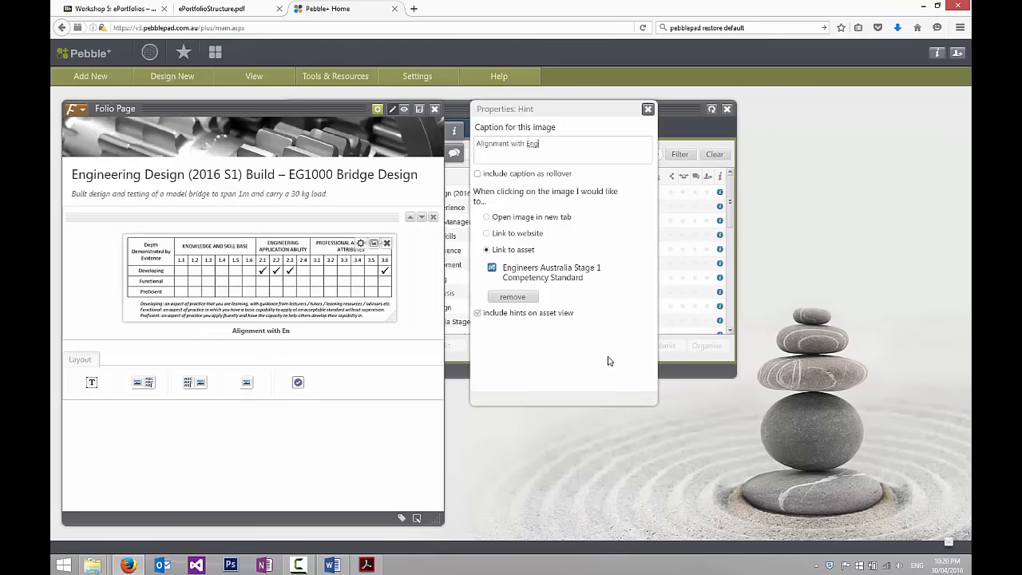
type("neers Austr")
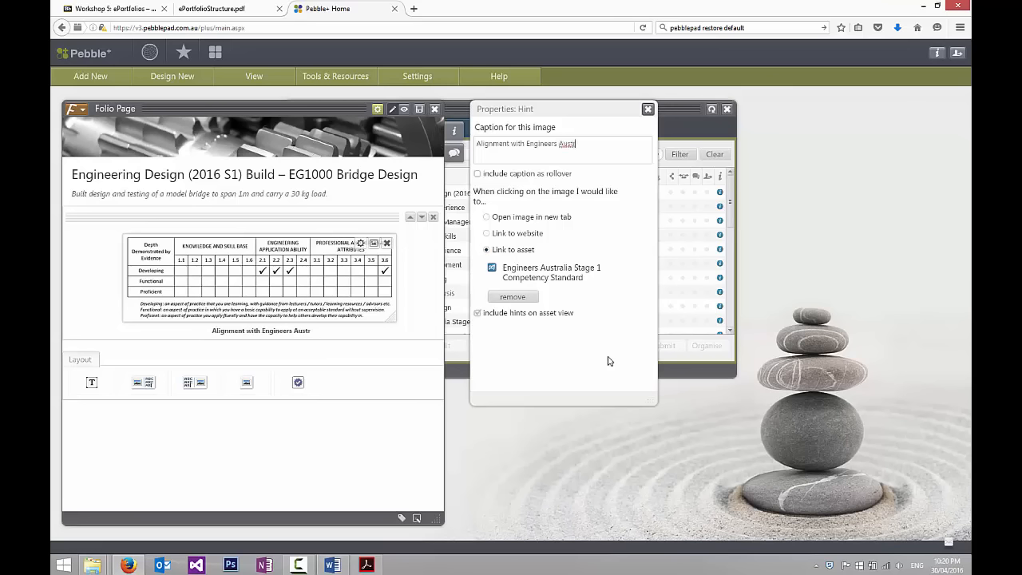
type("alia Stage 1 ")
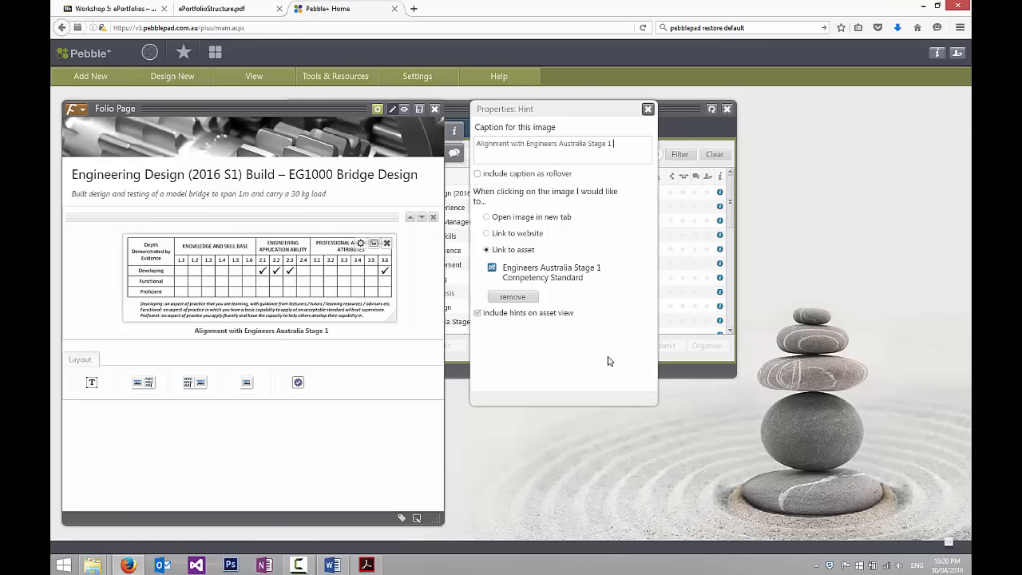
type("Competency Stn")
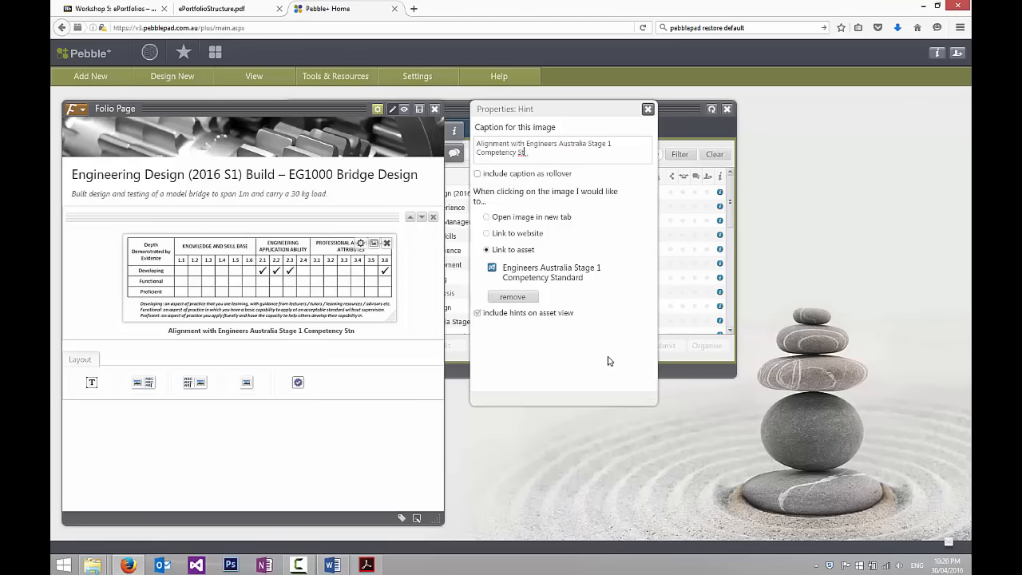
key("BackSpace")
type("andard")
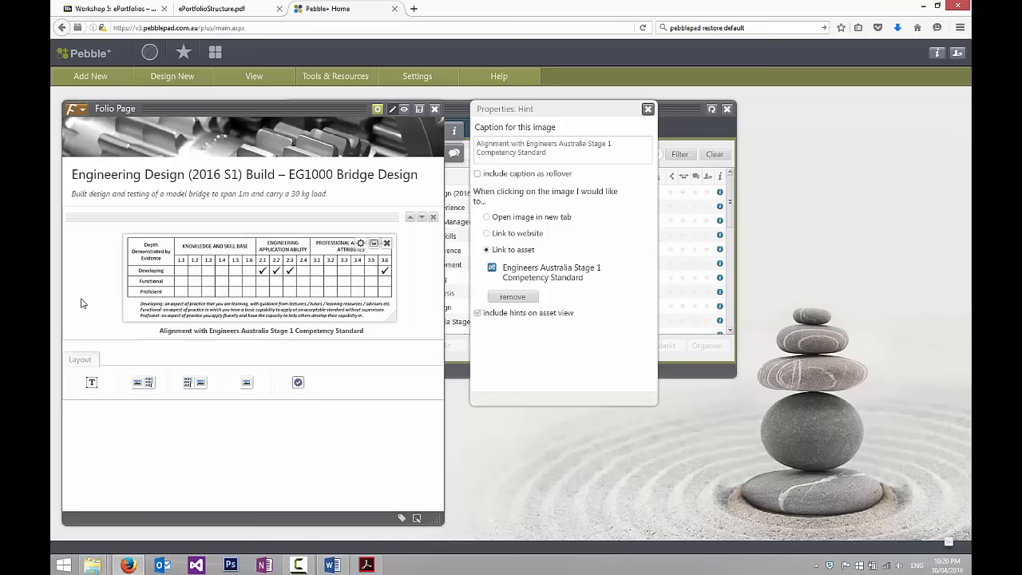
left_click(647, 109)
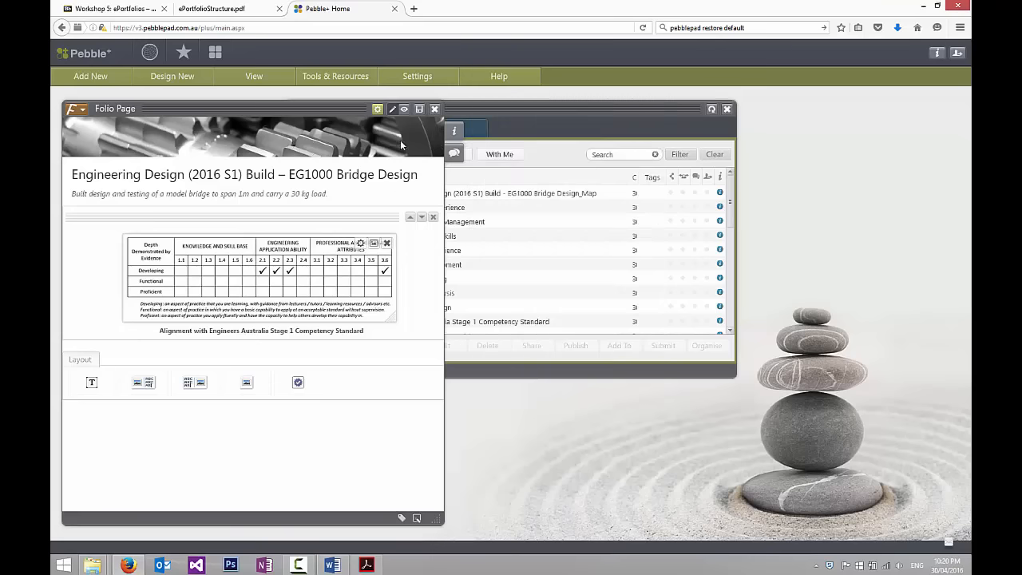
Save the folio page and add an empty text block below the competency map image.
left_click(419, 108)
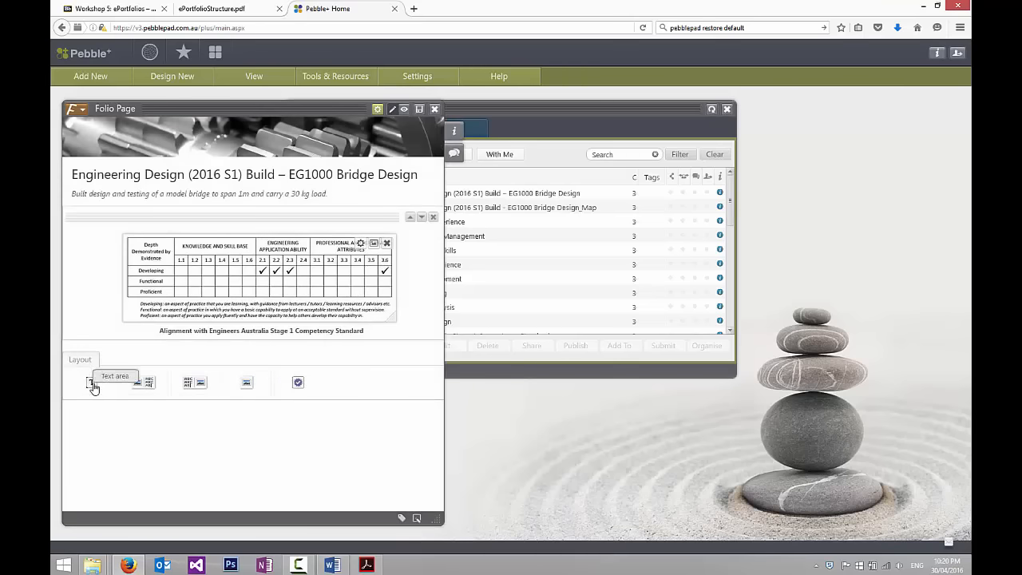
left_click(92, 385)
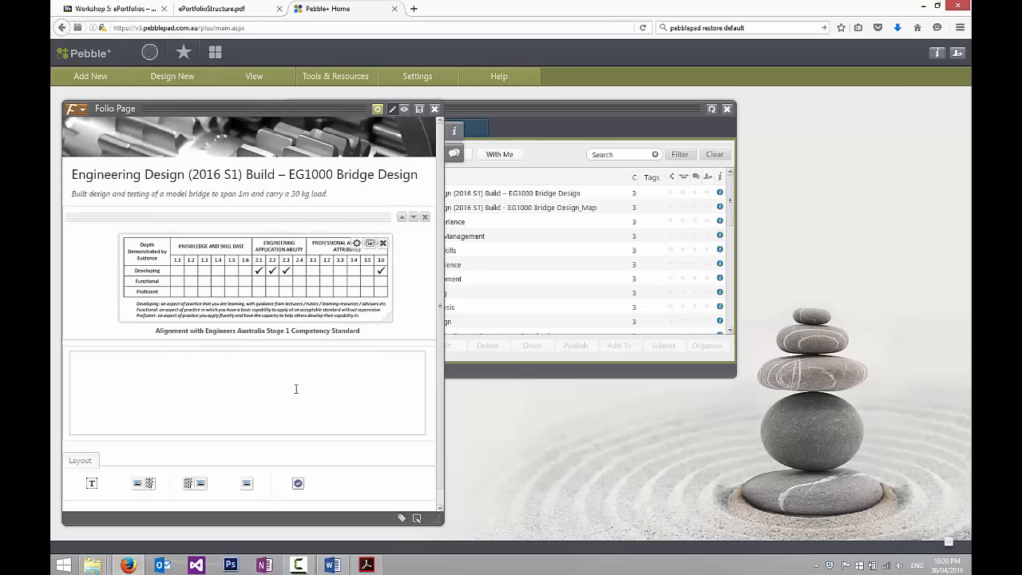
Switch to the Word document and copy the paragraphs from "The first project in EG1000" through "shown in Figure 1.".
left_click(332, 564)
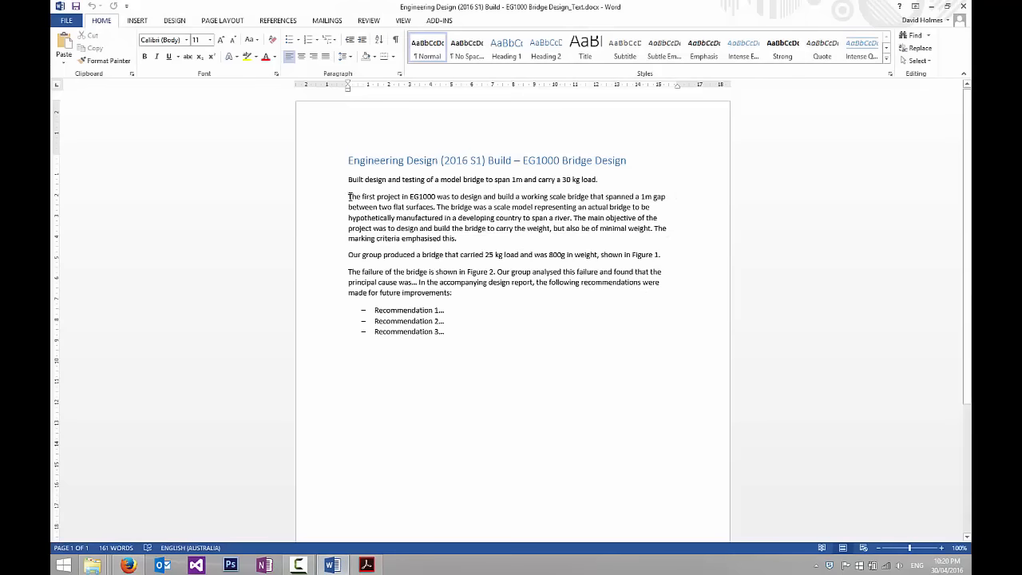
left_click_drag(348, 196, 457, 239)
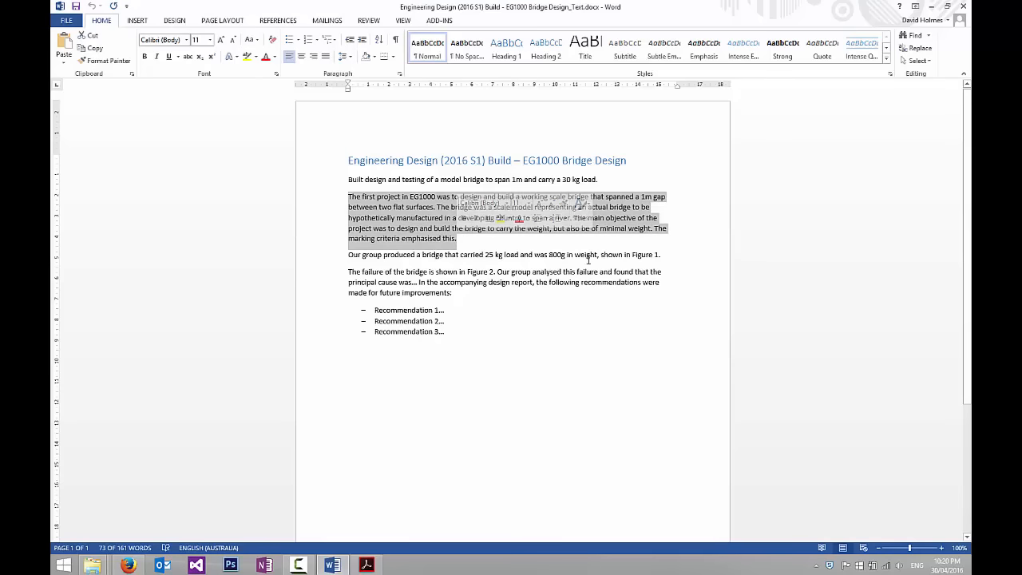
left_click(662, 256, "shift")
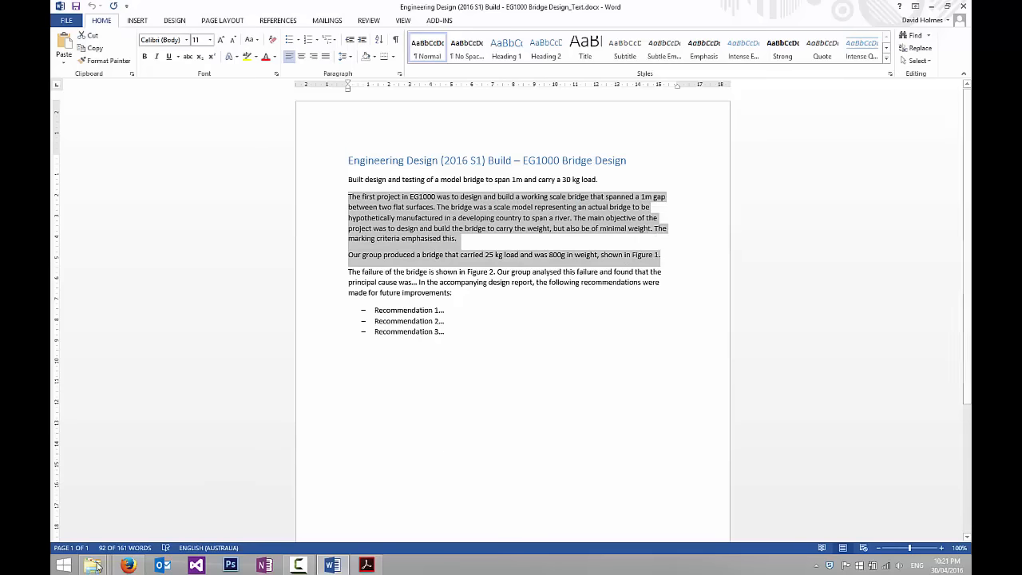
View the picture "Engineering Design (2016 S1) Build - EG1000 Bridge Design_Img01.JPG" from the project folder, then close it and minimise the folder.
mouse_move(93, 565)
left_click(120, 501)
double_click(379, 220)
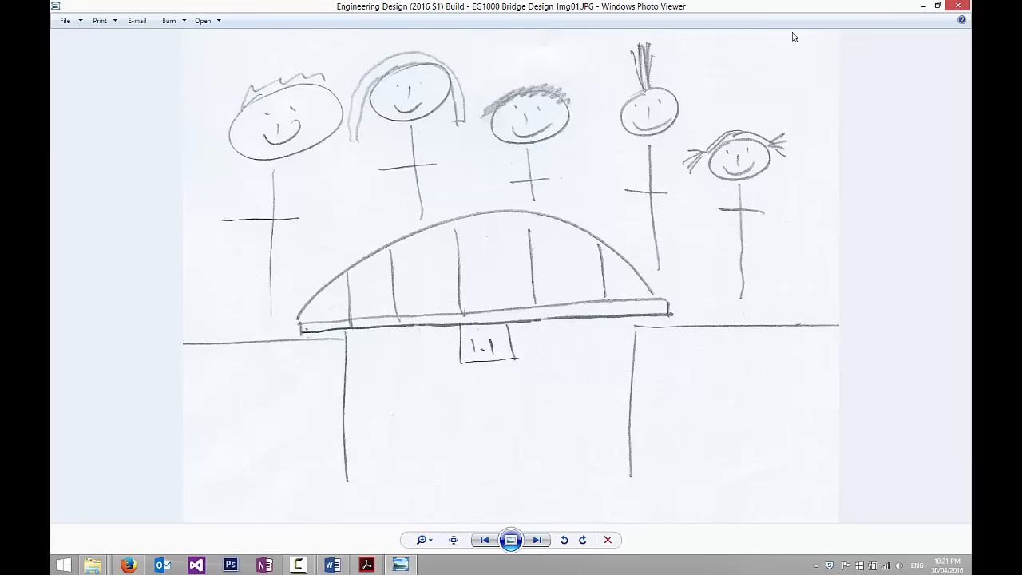
left_click(957, 6)
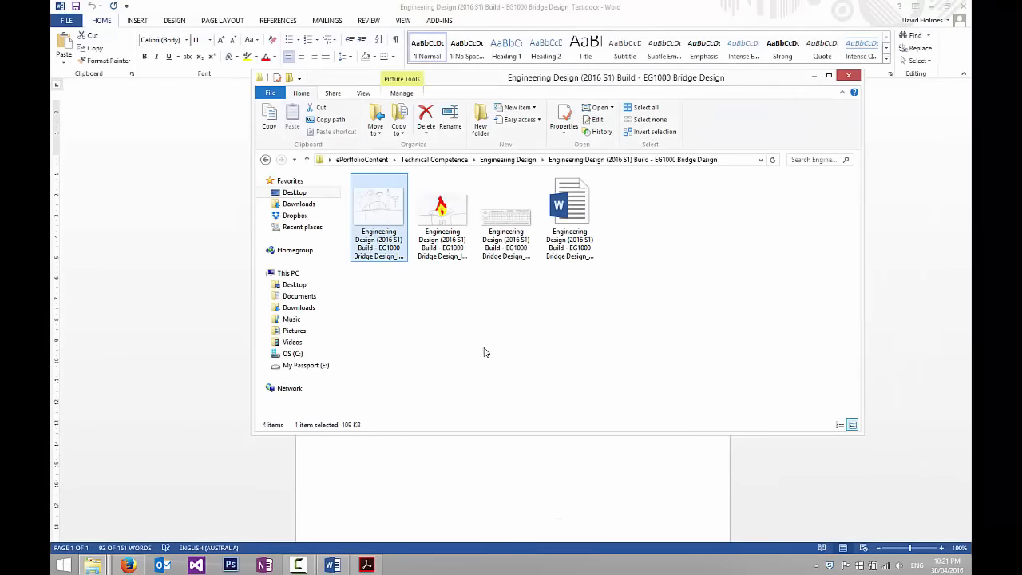
left_click(814, 75)
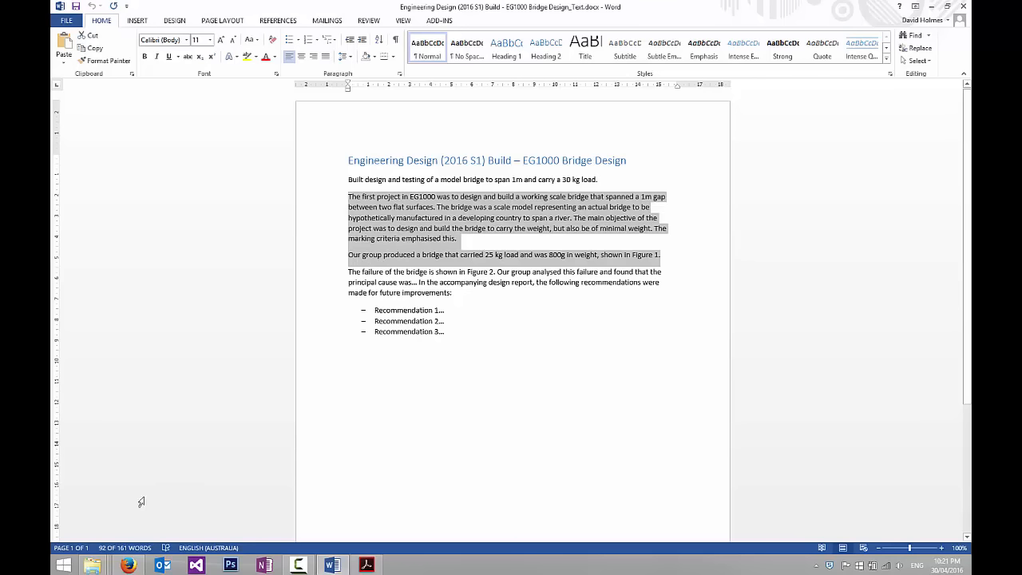
Switch back to PebblePad in Firefox and paste the copied project paragraphs into the empty text block.
left_click(126, 565)
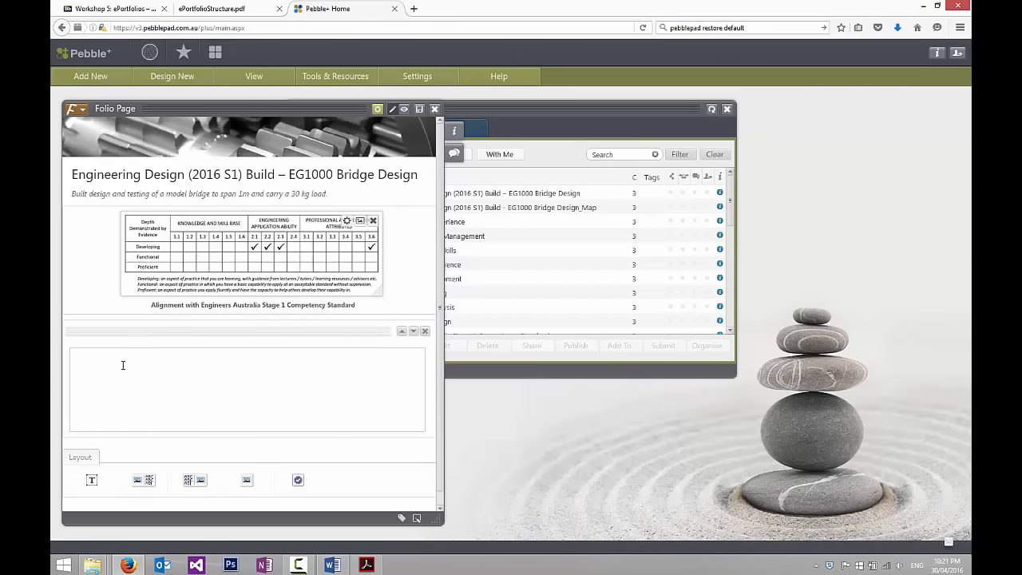
key("Return")
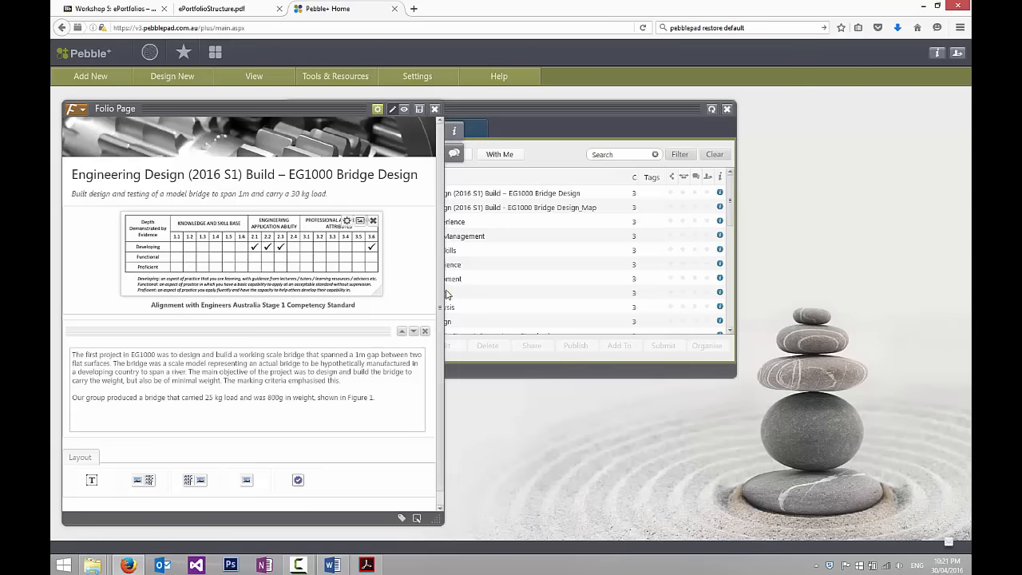
Add a media block below the project text and start uploading a new media file for it.
scroll(287, 423, "down", 1)
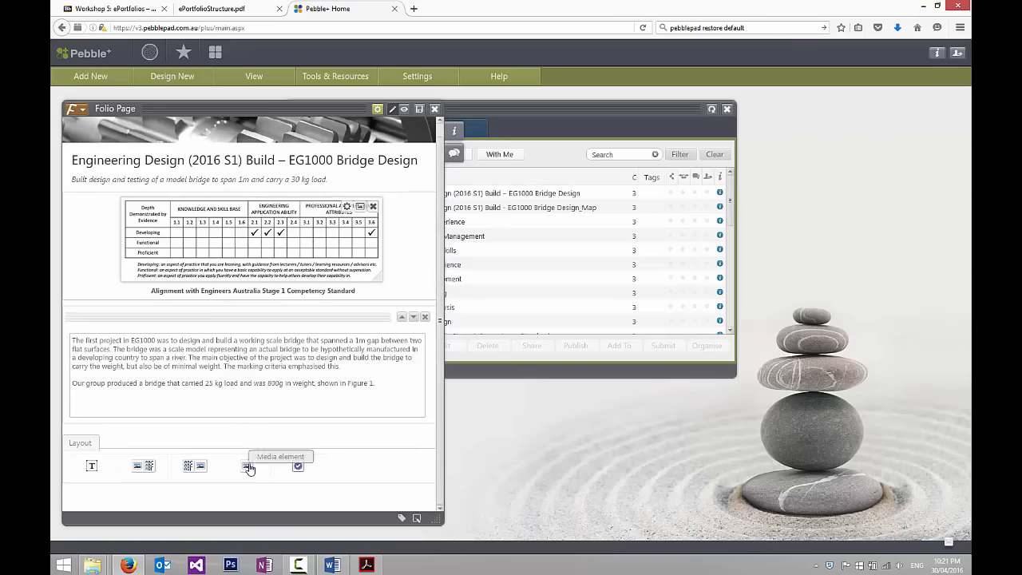
left_click(248, 464)
scroll(439, 320, "down", 3)
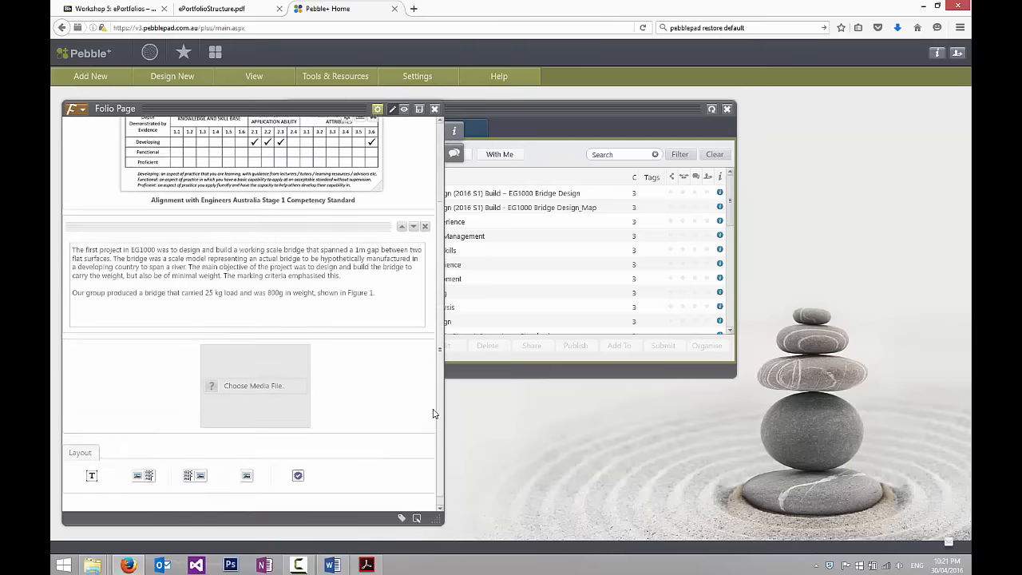
left_click(240, 376)
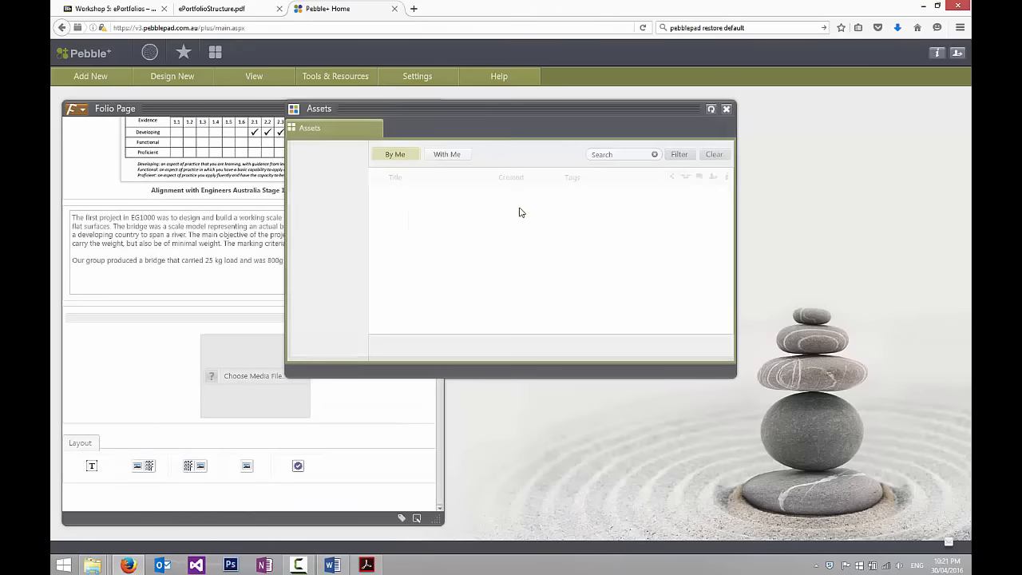
left_click(553, 348)
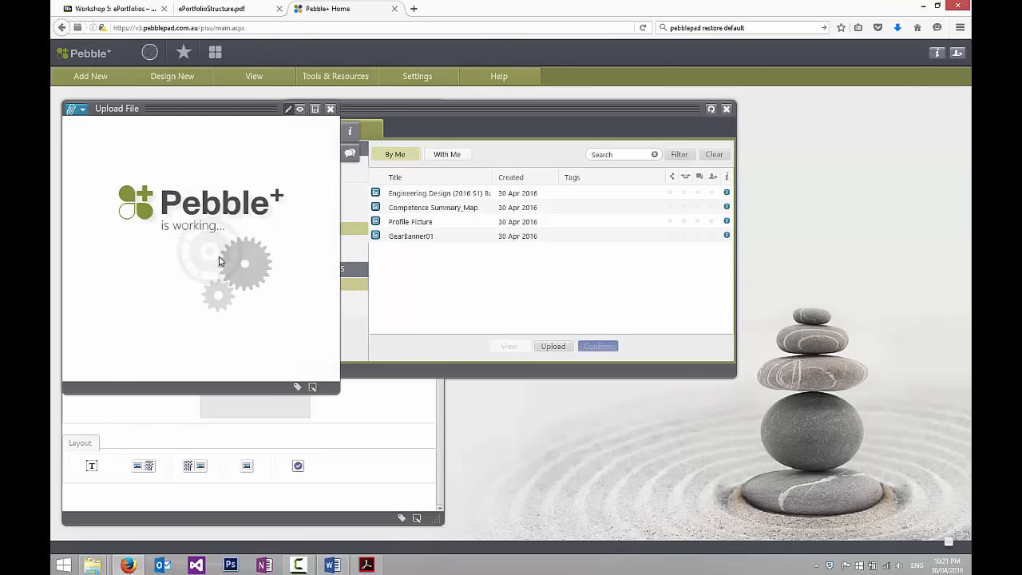
Copy the name of "Engineering Design (2016 S1) Build - EG1000 Bridge Design_Img01.JPG" without its extension and choose that file for upload.
left_click(311, 274)
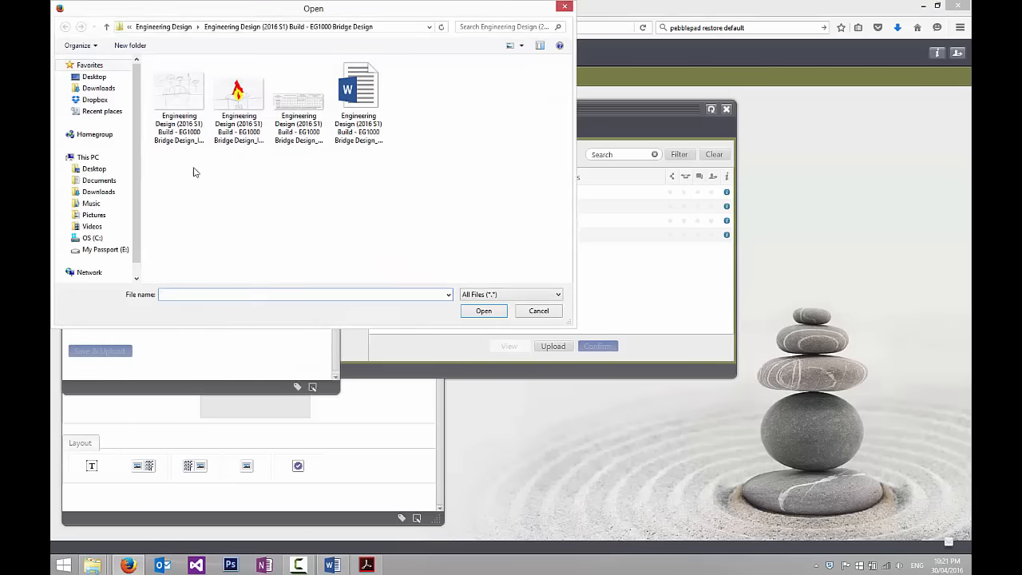
left_click(171, 86)
left_click(171, 123)
key("ctrl+c")
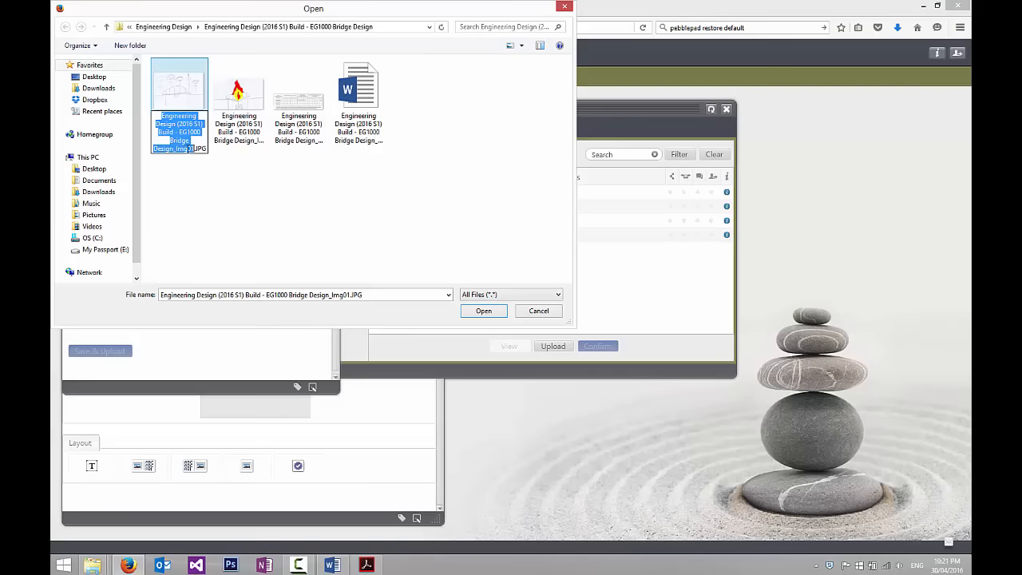
left_click(183, 178)
left_click(182, 97)
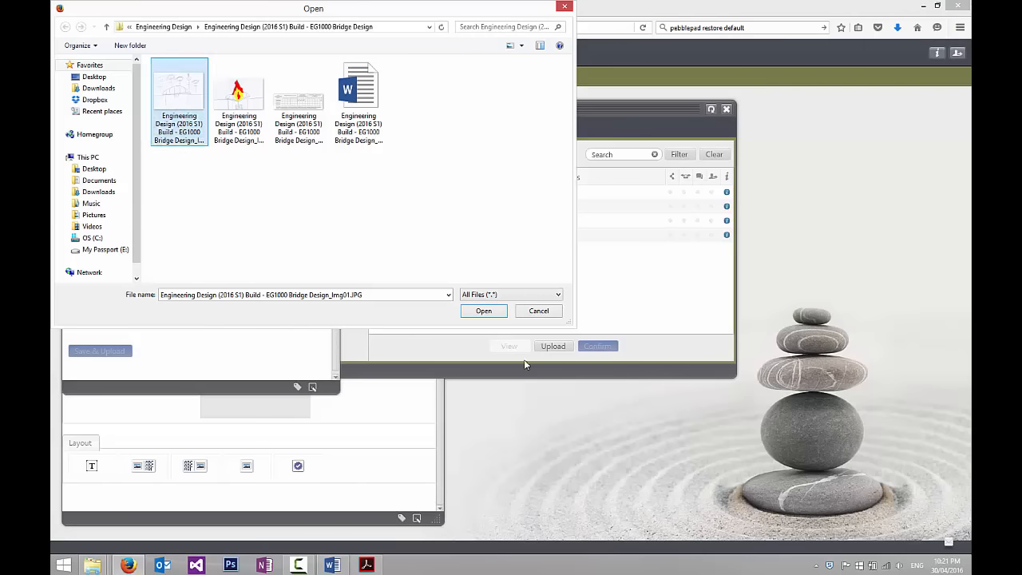
left_click(484, 311)
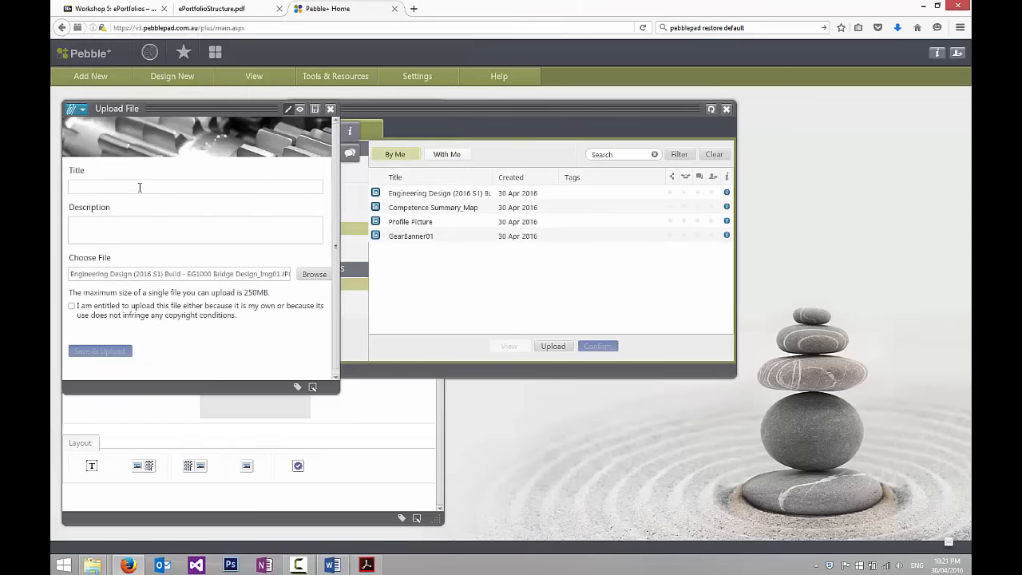
Title the upload "Engineering Design (2016 S1) Build - EG1000 Bridge Design_Img01", accept the copyright declaration, upload it and close the form.
key("ctrl+v")
left_click(71, 306)
left_click(101, 352)
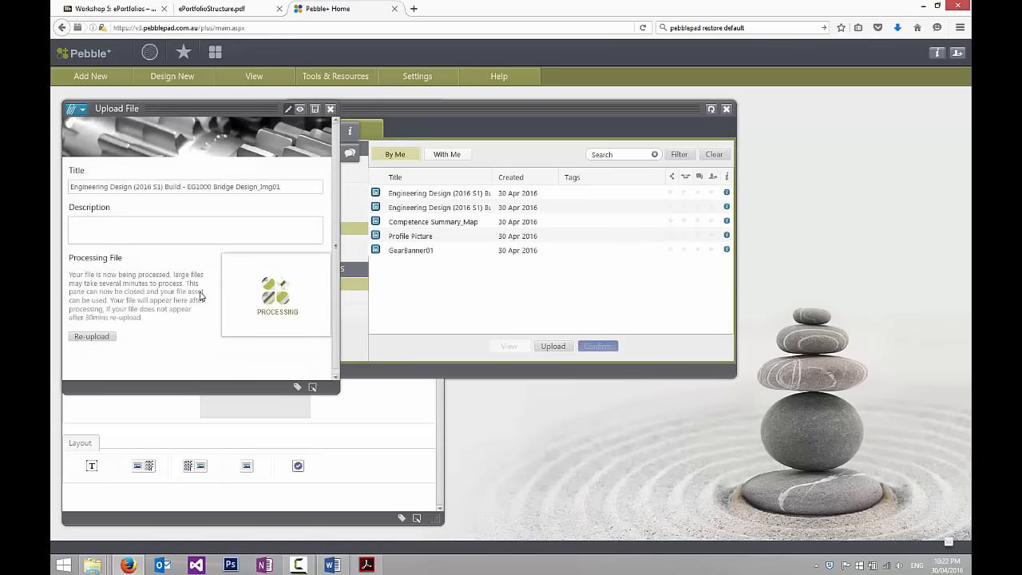
left_click(330, 112)
Insert the uploaded Img01 bridge sketch into the media block and enlarge it to most of the page width.
left_click(467, 193)
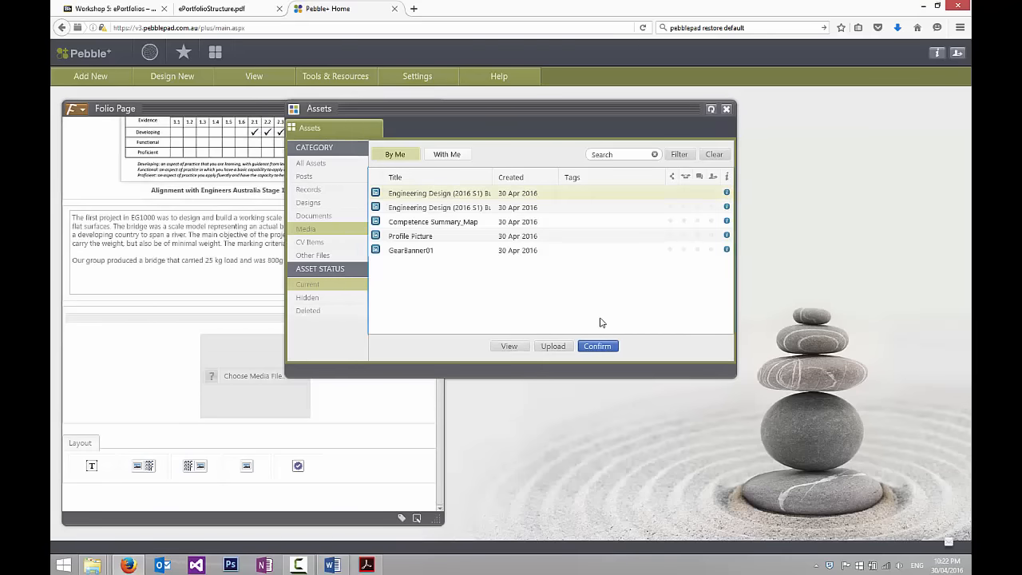
left_click(595, 345)
left_click_drag(306, 416, 533, 558)
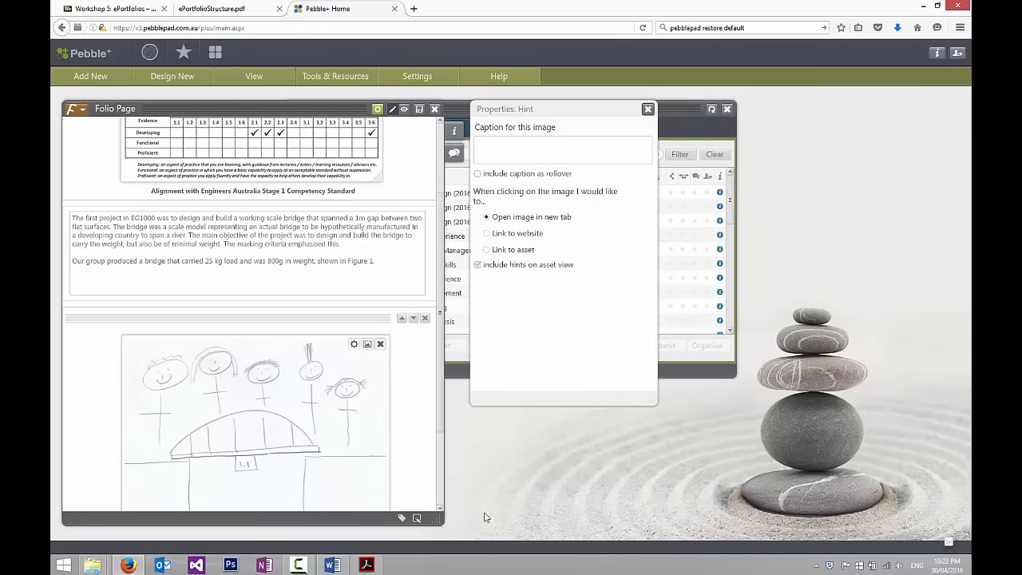
Caption the bridge sketch "Figure 1: Image of bridge design", close its properties and save the folio page.
left_click_drag(440, 318, 439, 392)
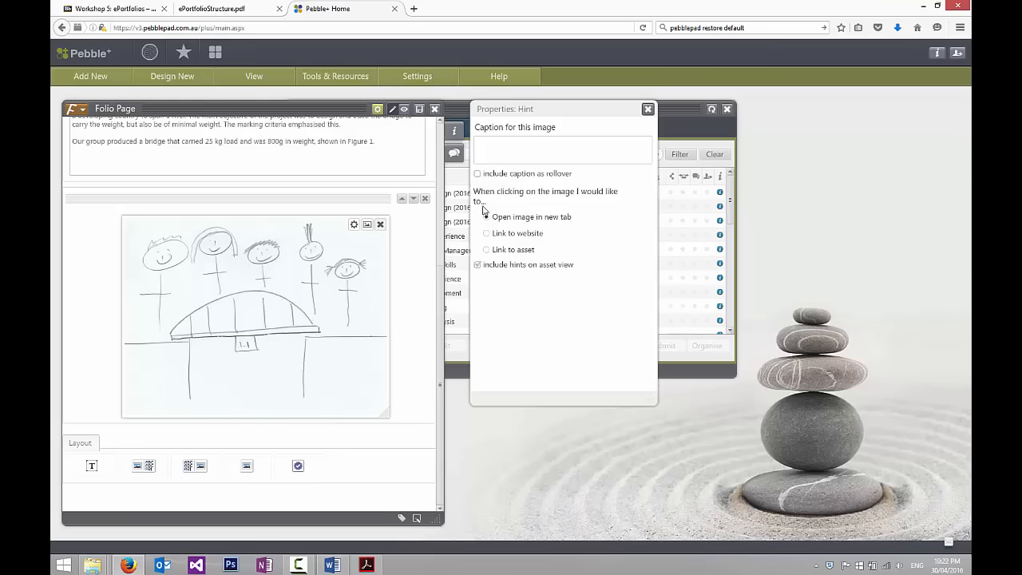
type("Figure 1")
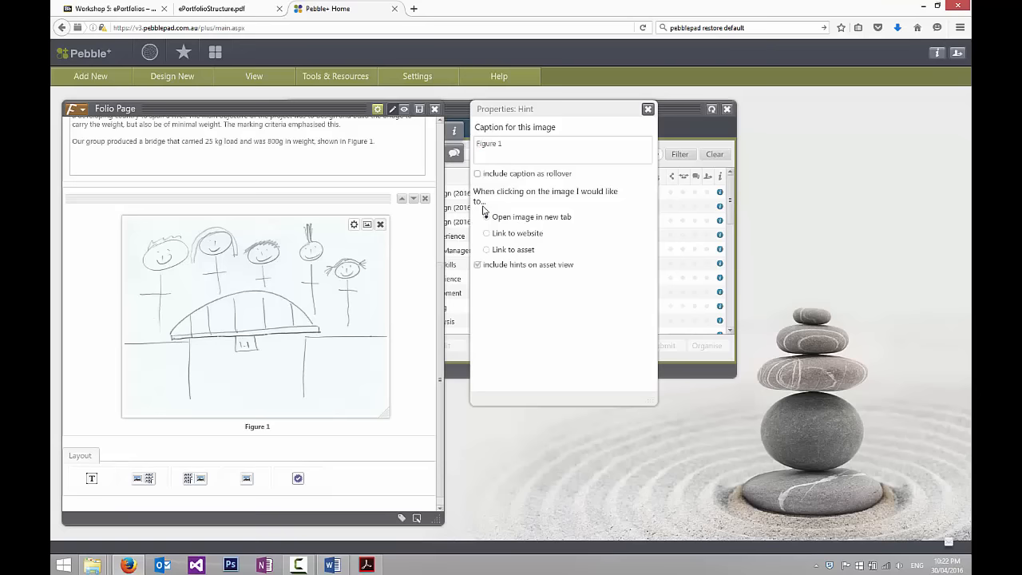
type(": Image of bridge design")
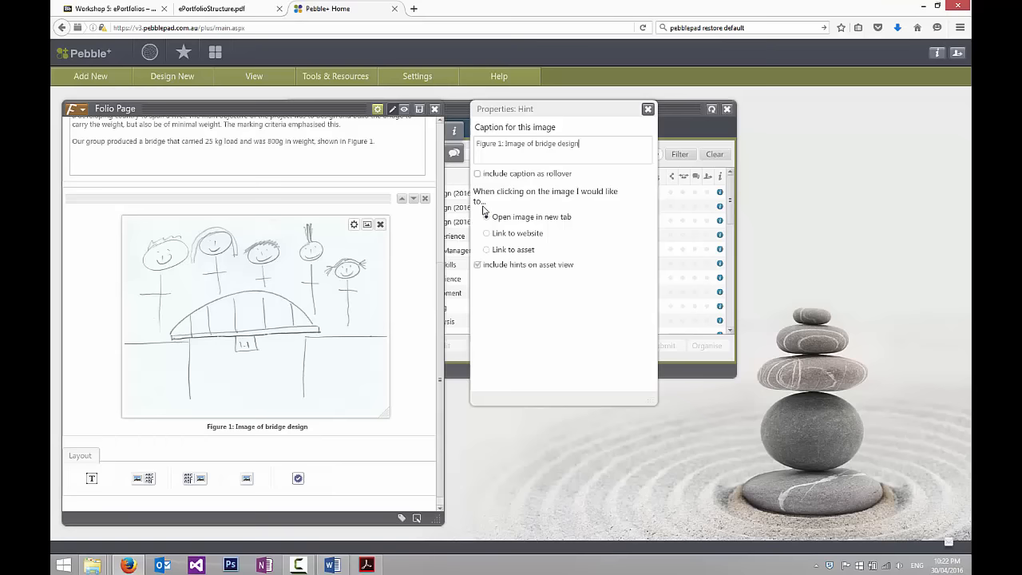
left_click(648, 109)
left_click(419, 109)
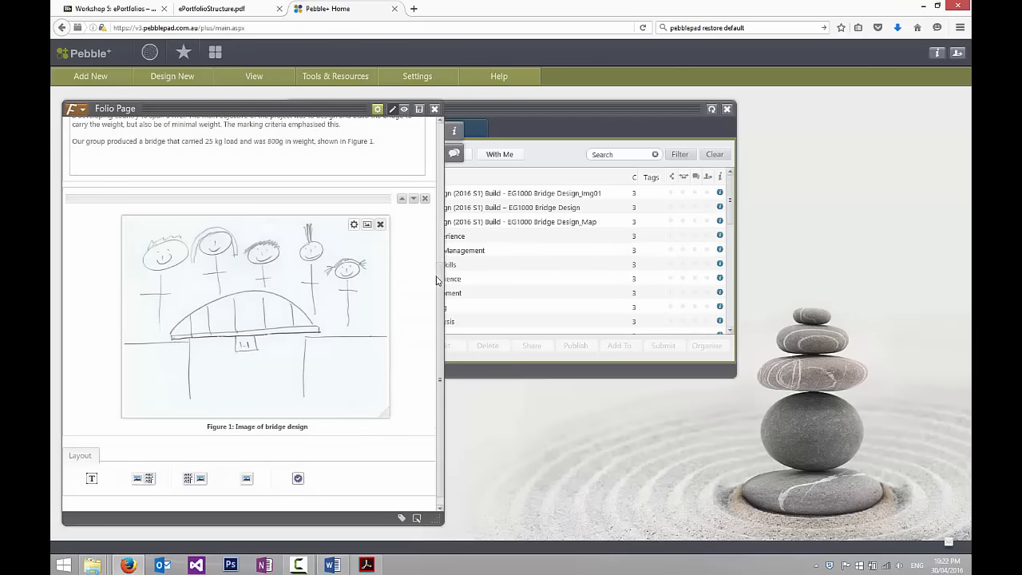
Add a text block below Figure 1 and copy the bridge failure paragraph with its three recommendations from the Word document.
scroll(436, 280, "down", 1)
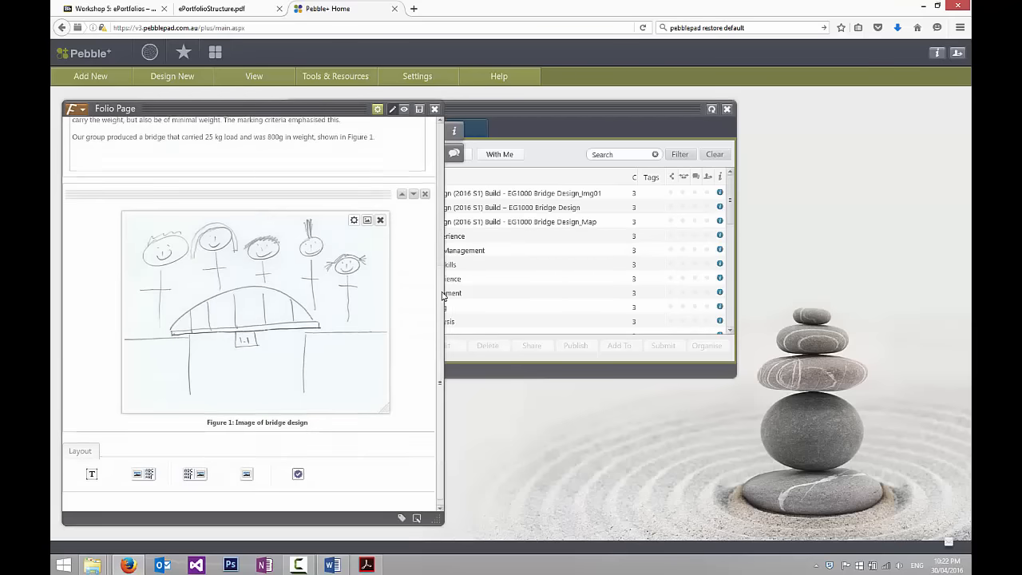
left_click(92, 469)
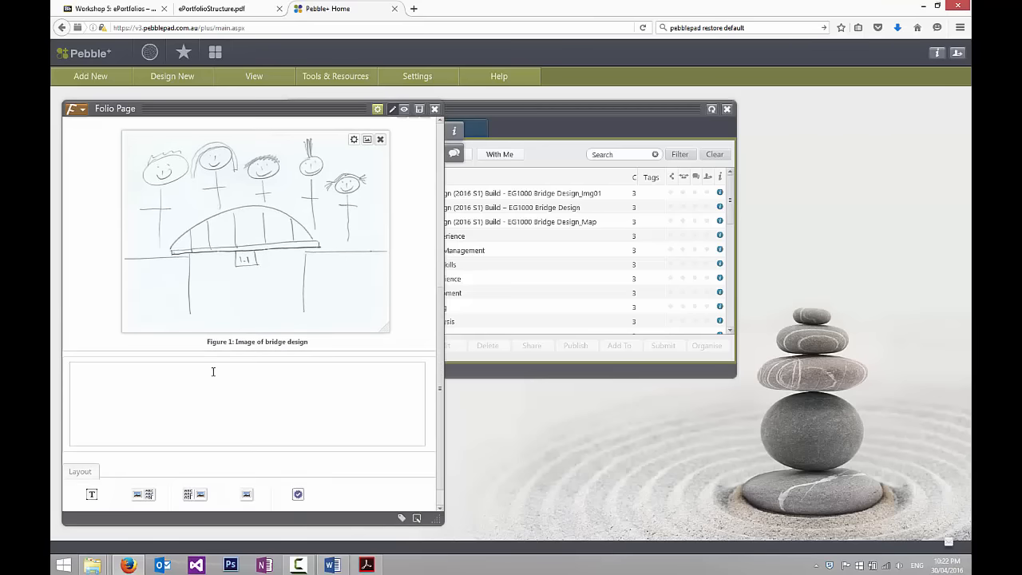
left_click(333, 564)
left_click_drag(349, 196, 439, 257)
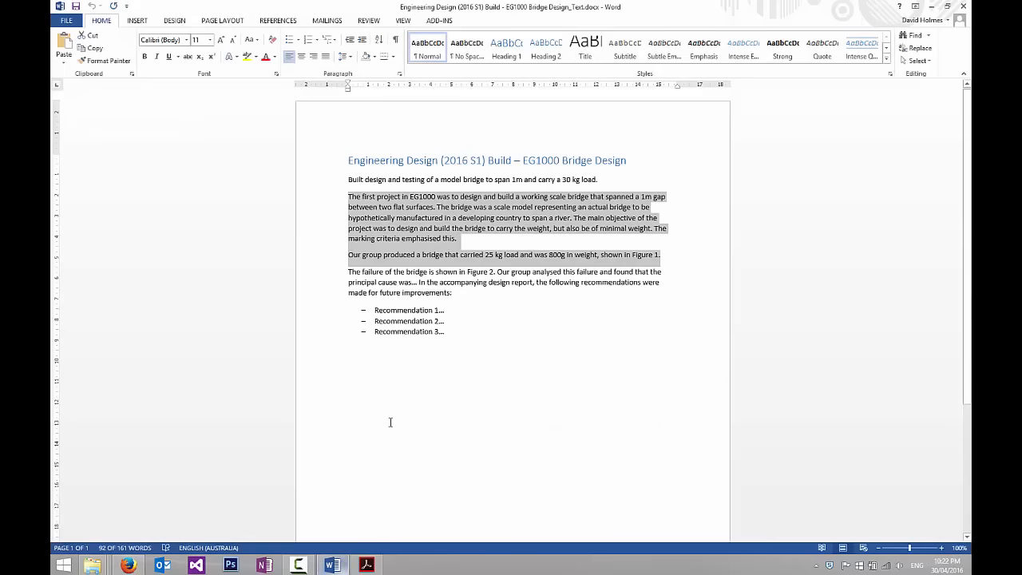
left_click_drag(348, 272, 463, 332)
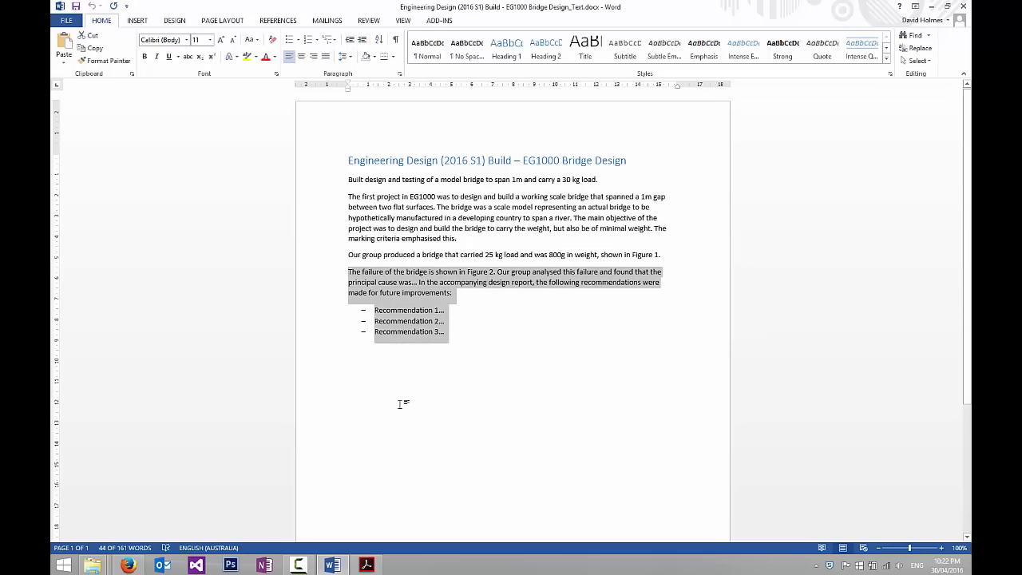
Return to PebblePad and paste the failure paragraph and recommendations into the new text block below Figure 1.
left_click(128, 564)
left_click(187, 361)
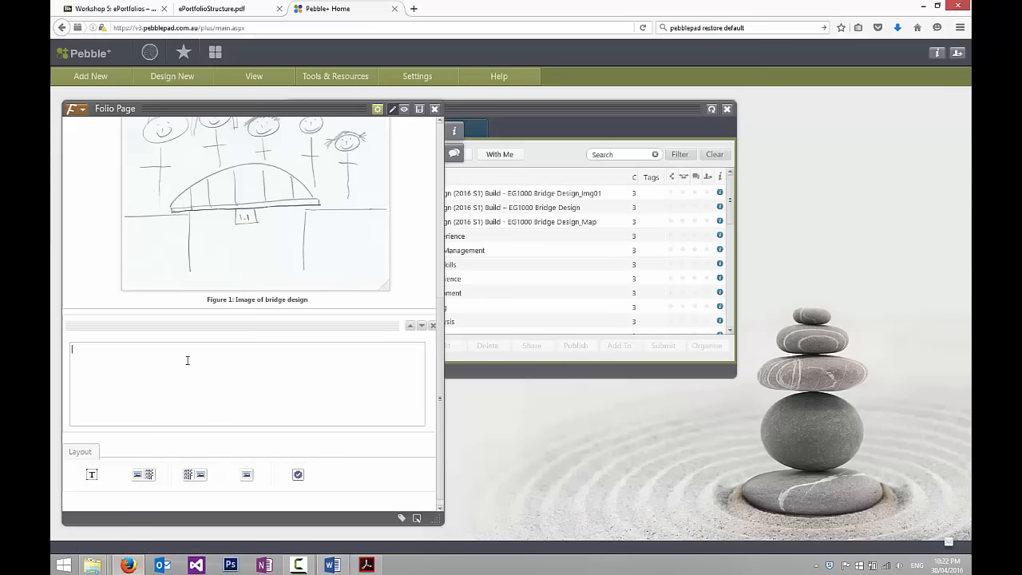
type("The failure of the bridge is shown in Figure 2. Our group analysed this failure and found that the principal cause was... In the accompanying design report, the following recommendations were made for future improvements: -\tRecommendation 1... -\tRecommendation 2... -\tRecommendation 3...")
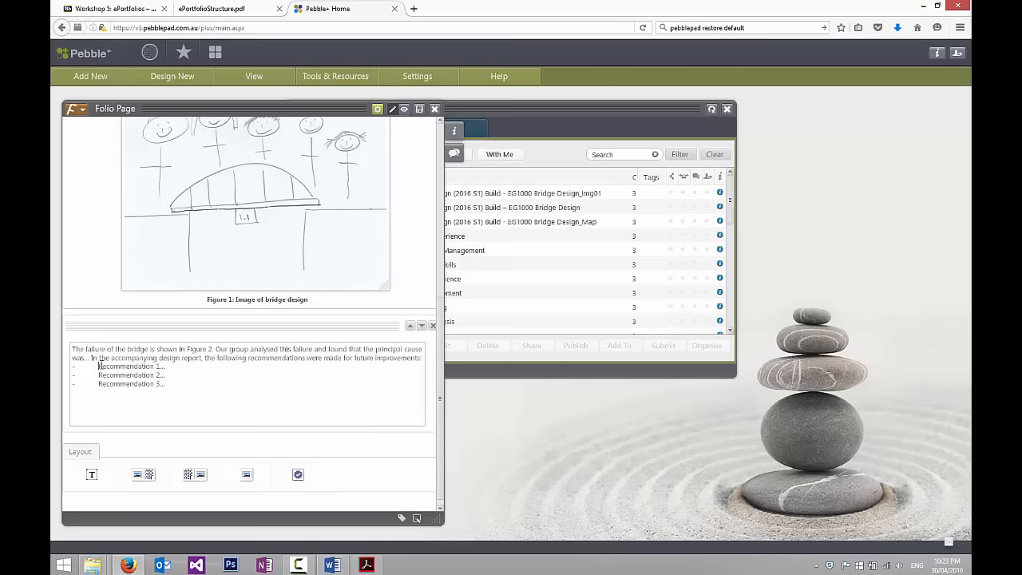
Remove the wide gaps between the dashes and the text of Recommendations 1, 2 and 3.
key("shift+Home")
key("BackSpace")
key("shift+Right")
key("BackSpace")
key("shift+Right")
key("BackSpace")
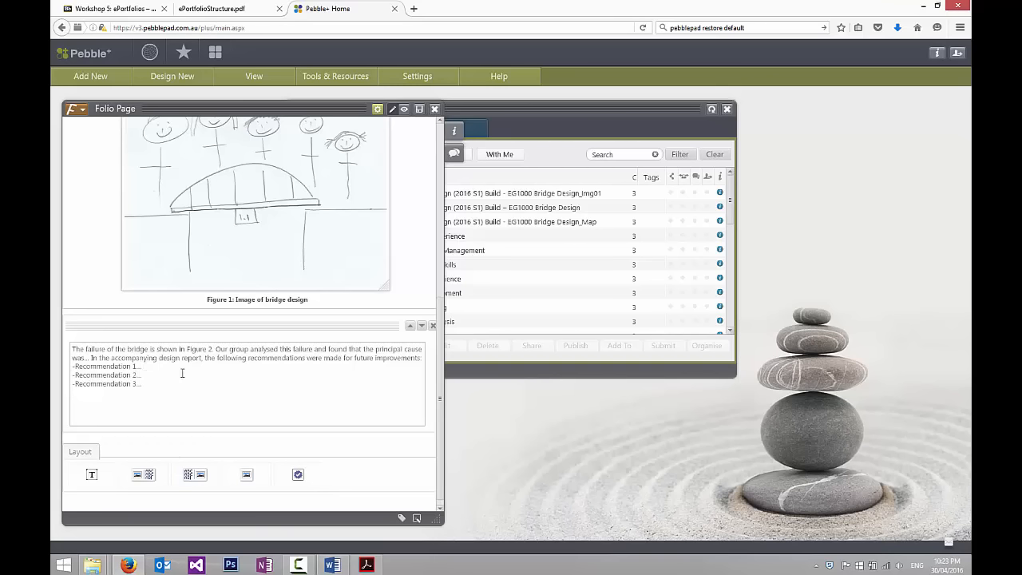
Add a media block below the recommendations text and open a blank upload form for its image.
left_click(247, 476)
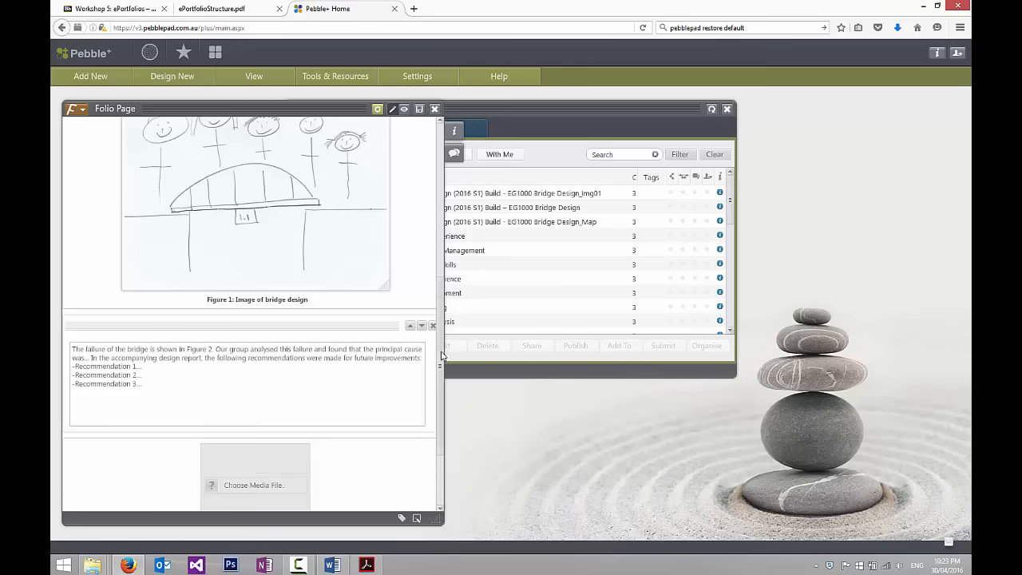
scroll(436, 356, "down", 3)
left_click(255, 376)
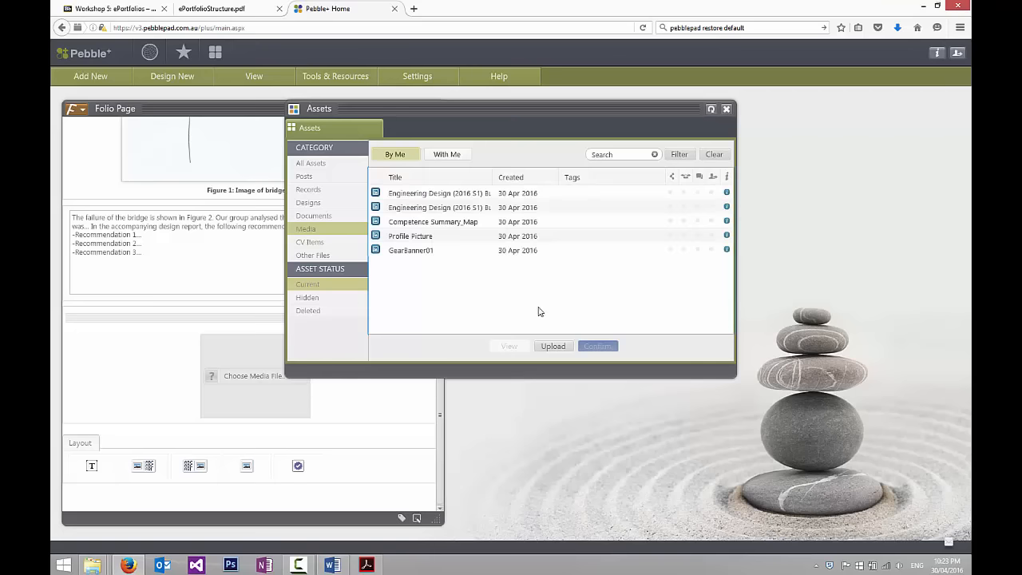
left_click(554, 346)
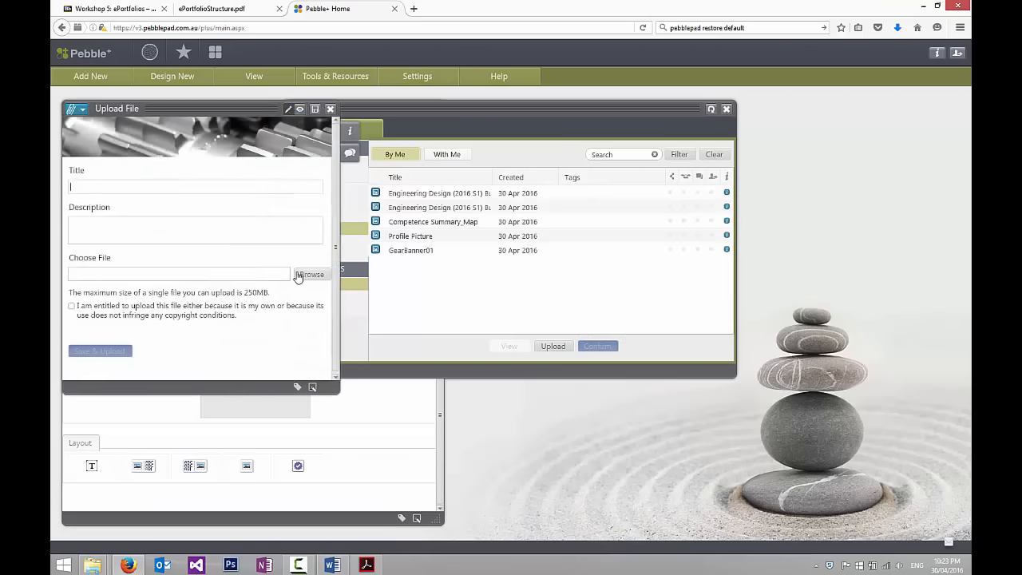
Choose the file Engineering Design (2016 S1) Build - EG1000 Bridge Design_Img02.jpg for the upload and copy its name.
left_click(311, 273)
left_click(227, 124)
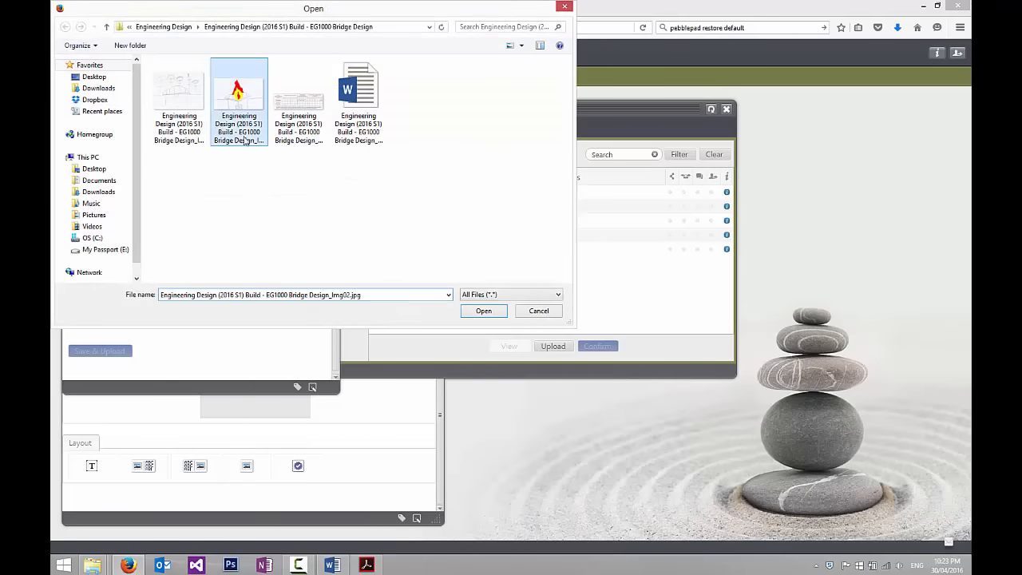
left_click(249, 140)
key("ctrl+c")
left_click(241, 231)
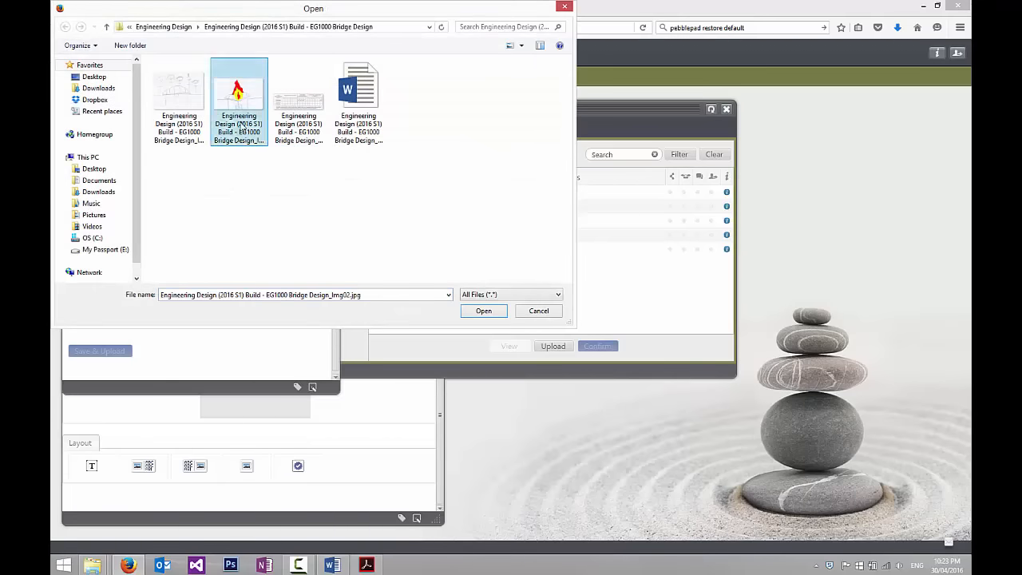
double_click(245, 112)
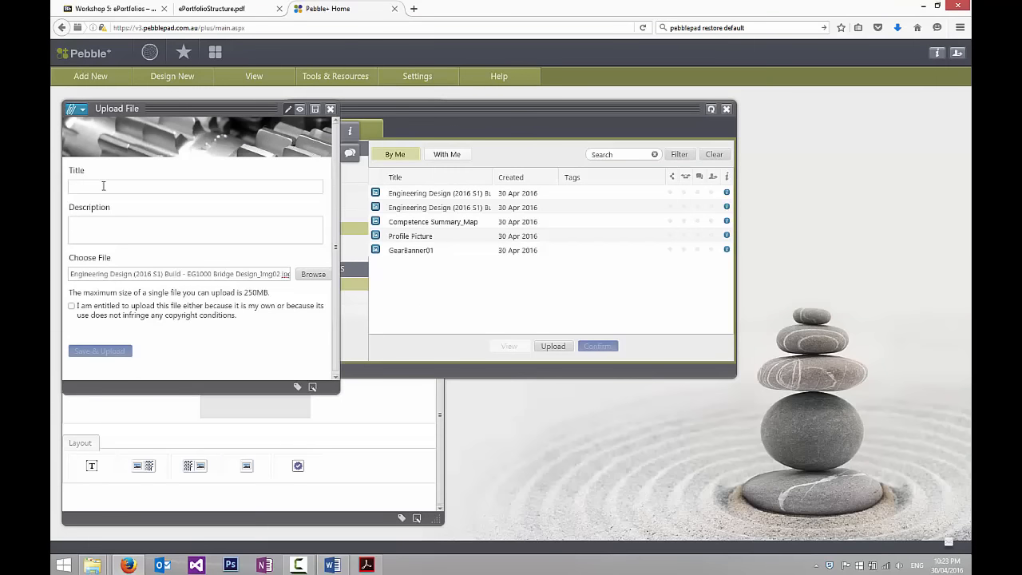
Title the file Engineering Design (2016 S1) Build - EG1000 Bridge Design_Img02, accept the copyright declaration, upload it and close the form.
left_click(104, 186)
key("ctrl+v")
left_click(71, 307)
left_click(88, 351)
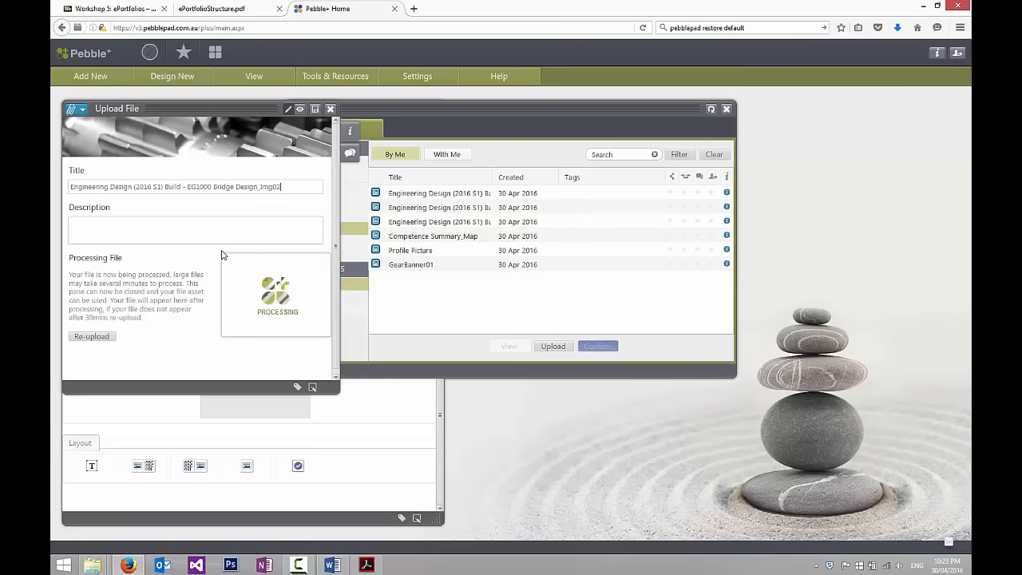
left_click(330, 109)
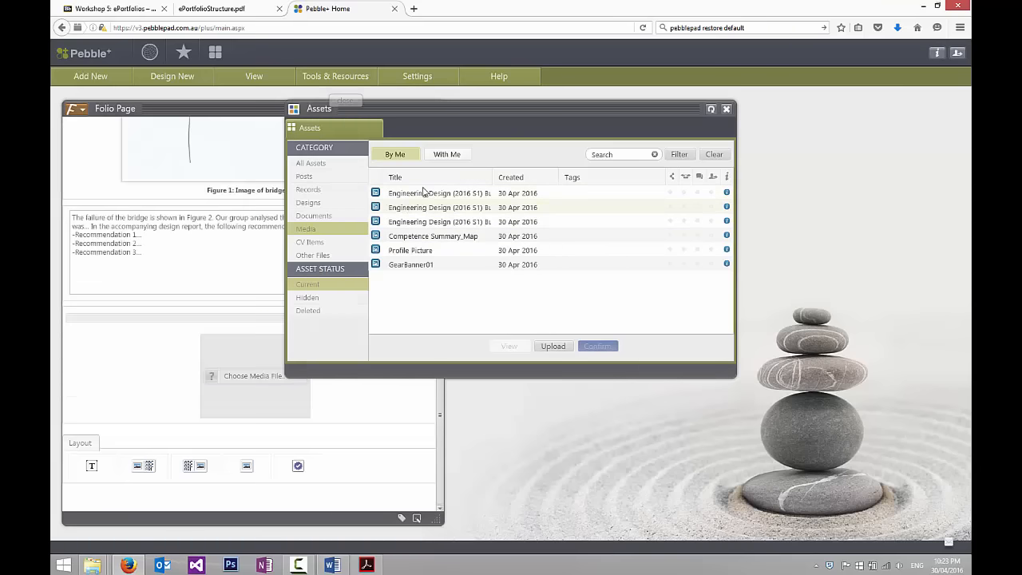
Insert the uploaded bridge failure image into the empty media block and enlarge it to the width of Figure 1.
left_click(424, 193)
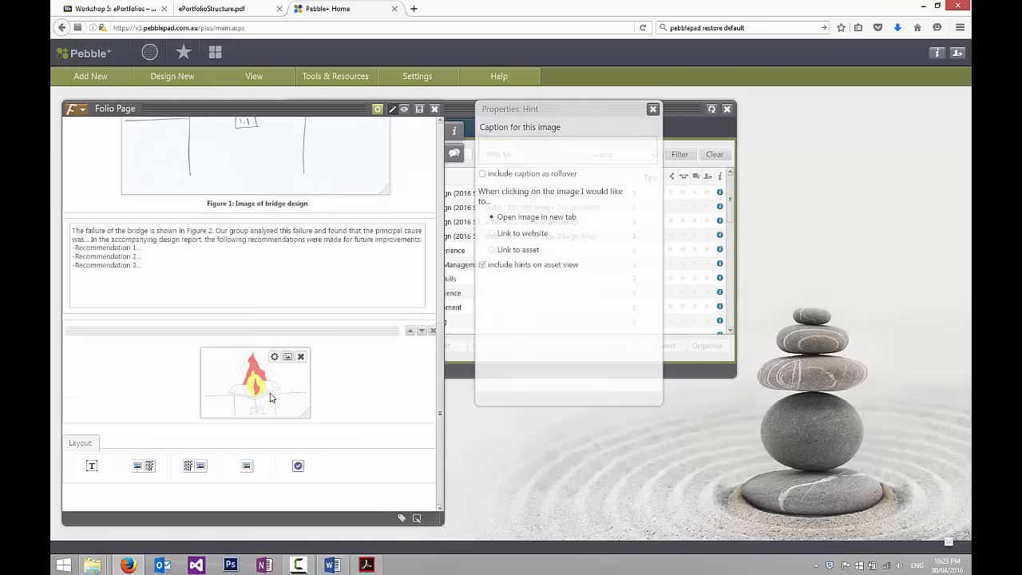
left_click_drag(308, 415, 523, 513)
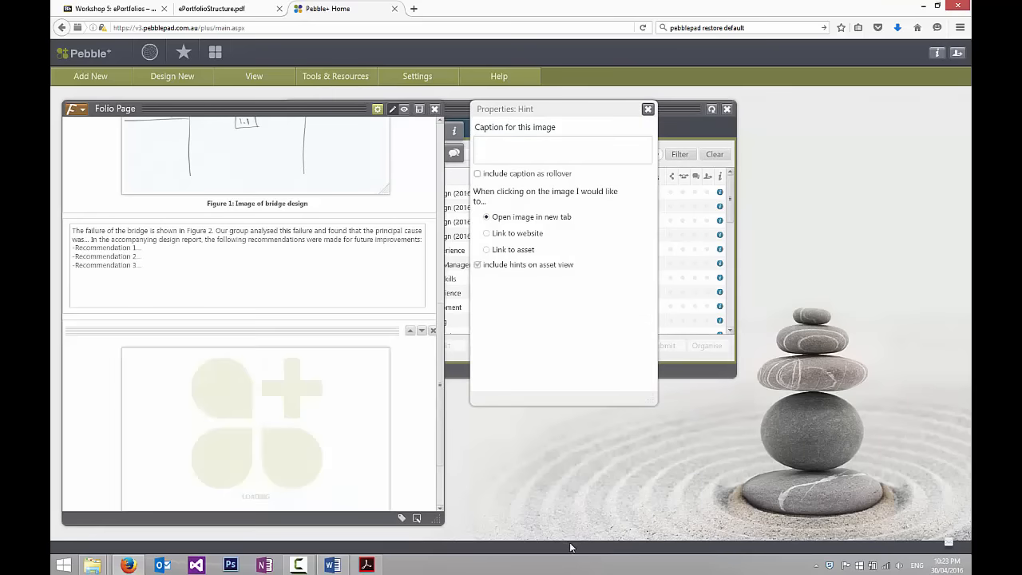
left_click_drag(449, 389, 449, 427)
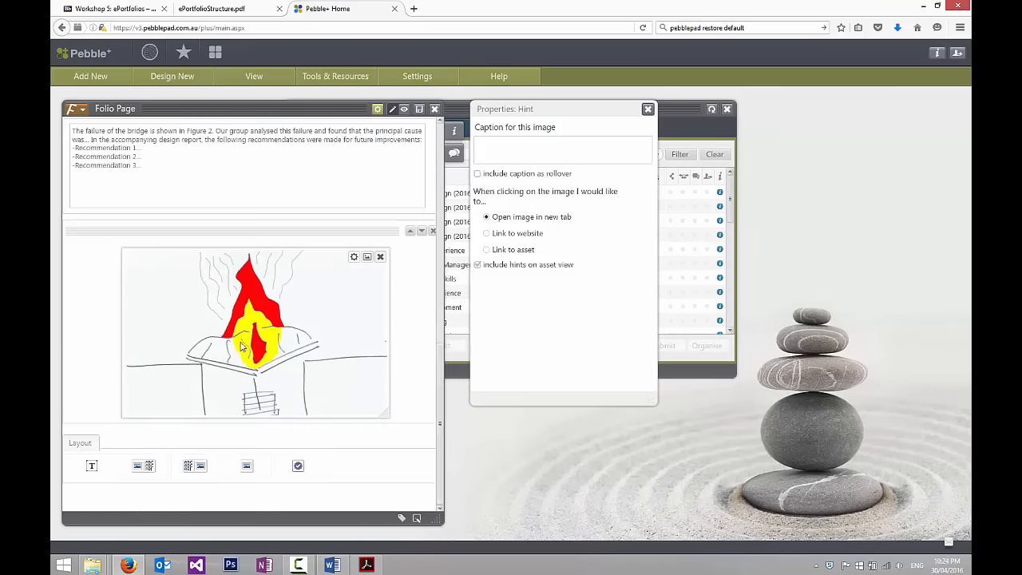
Caption the bridge failure image "Figure 2: Failure of bridge under load" and save the folio page.
left_click(517, 160)
type("Figure 2:")
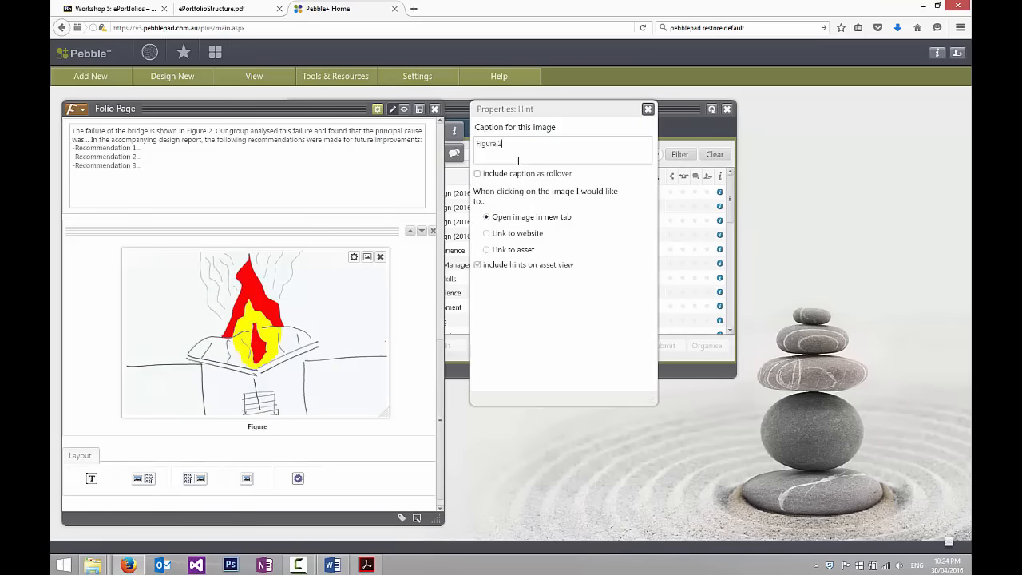
type(" Failure of bridge under load")
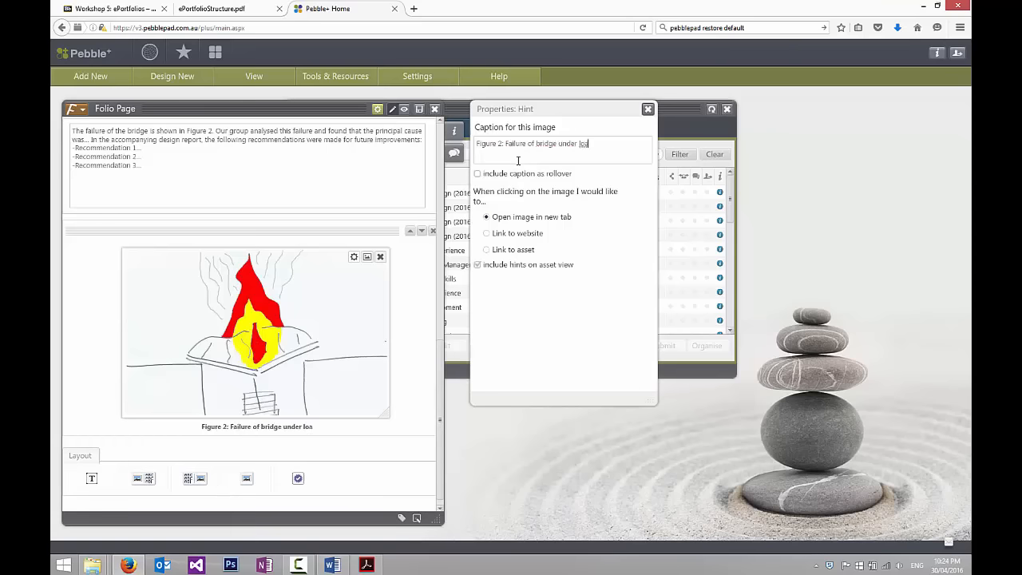
left_click(648, 109)
left_click(419, 108)
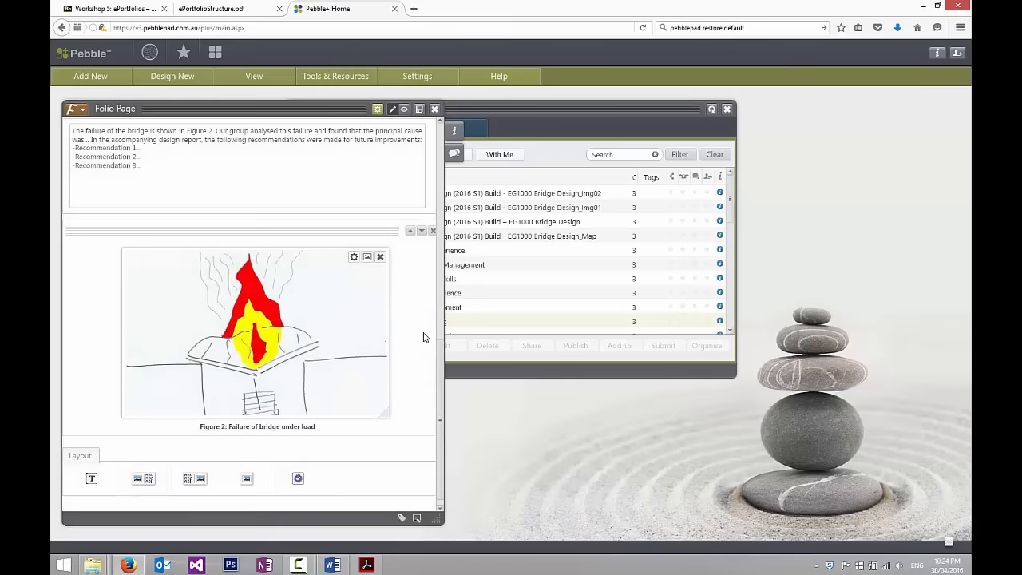
Review the whole EG1000 Bridge Design folio page in edit and preview mode, checking its map, text and figures, and close it.
scroll(224, 187, "up", 15)
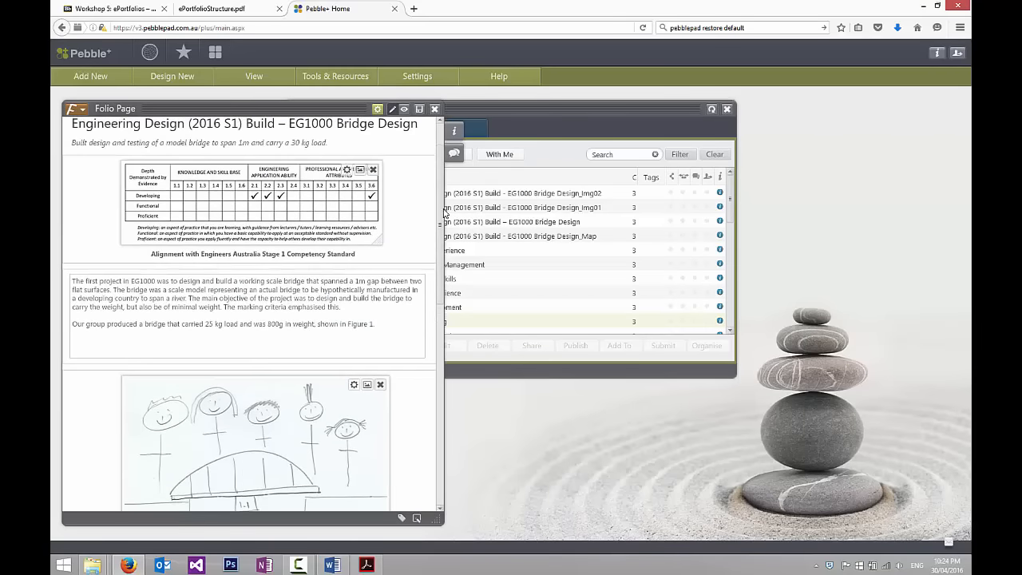
scroll(439, 209, "down", 5)
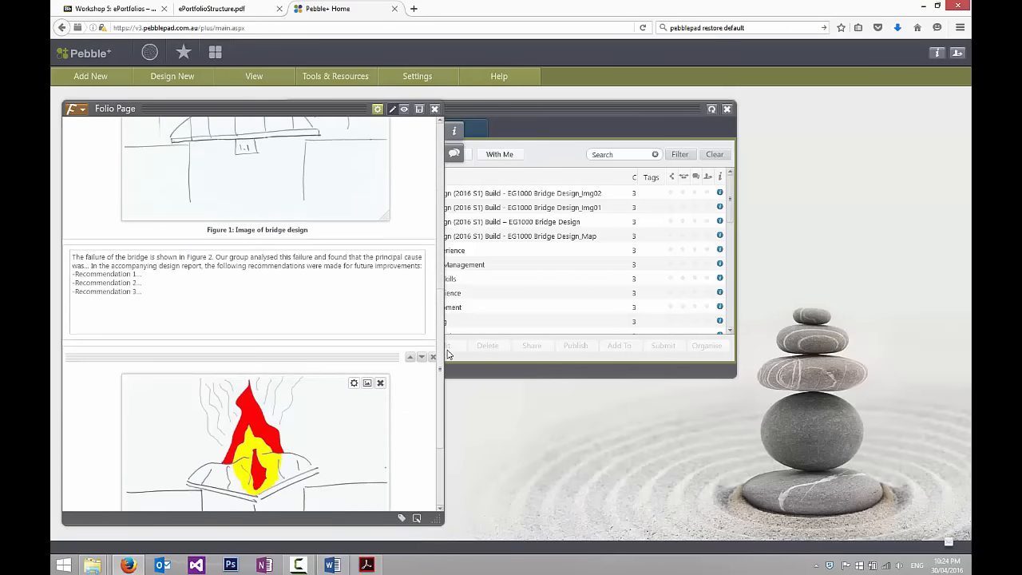
scroll(439, 397, "down", 2)
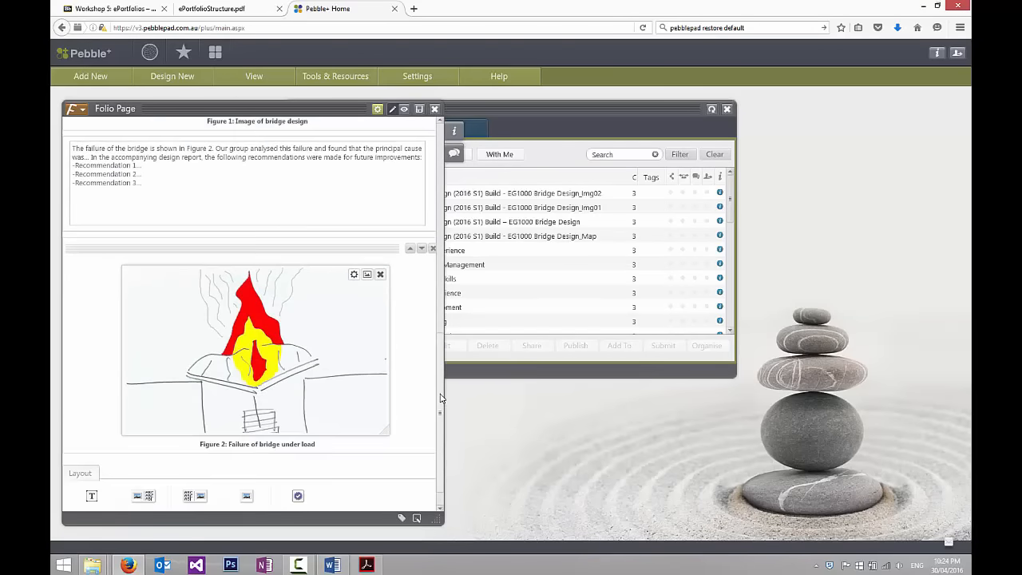
scroll(440, 397, "up", 8)
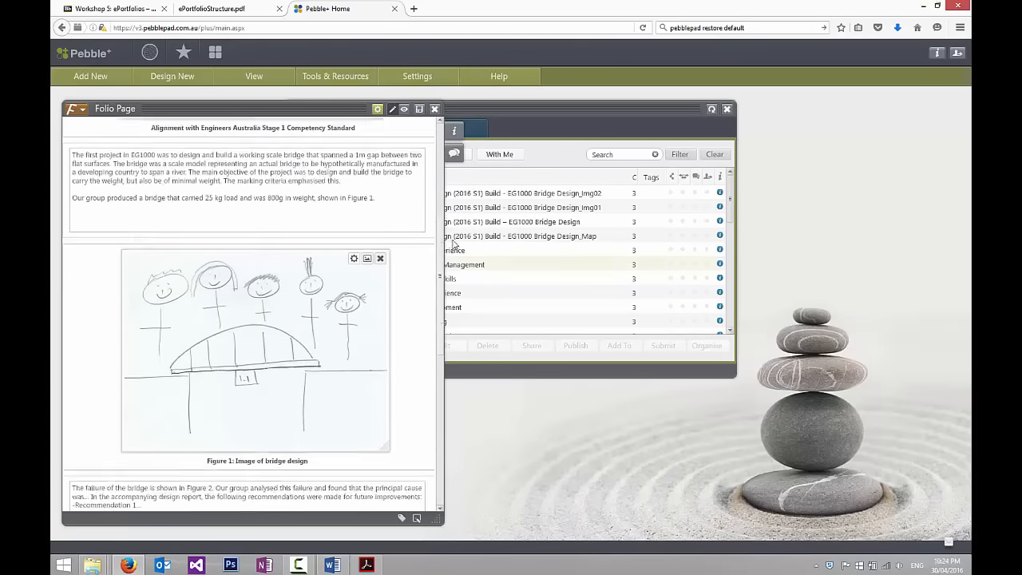
left_click(405, 110)
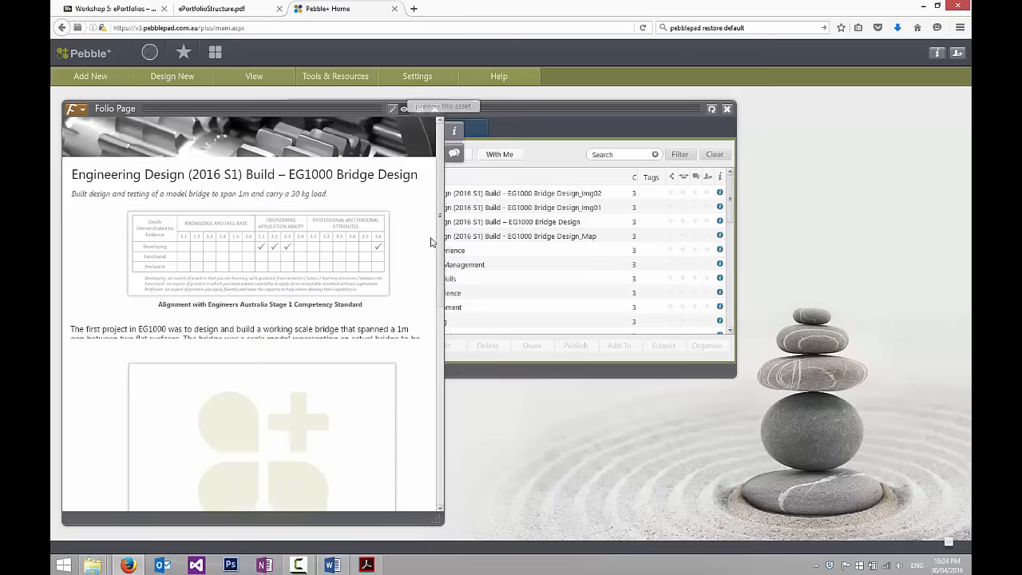
scroll(380, 349, "down", 1)
scroll(380, 349, "down", 7)
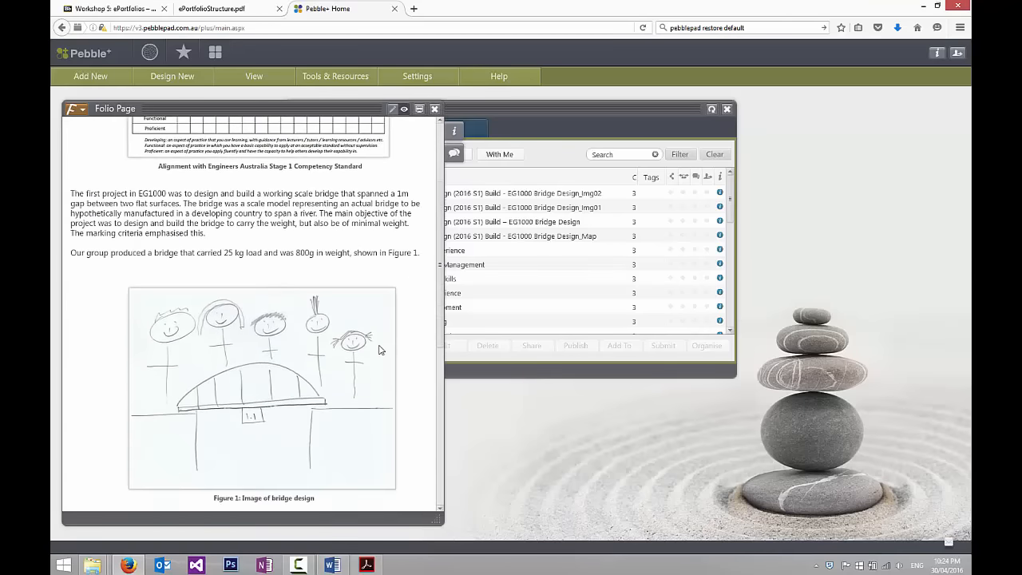
scroll(380, 349, "down", 3)
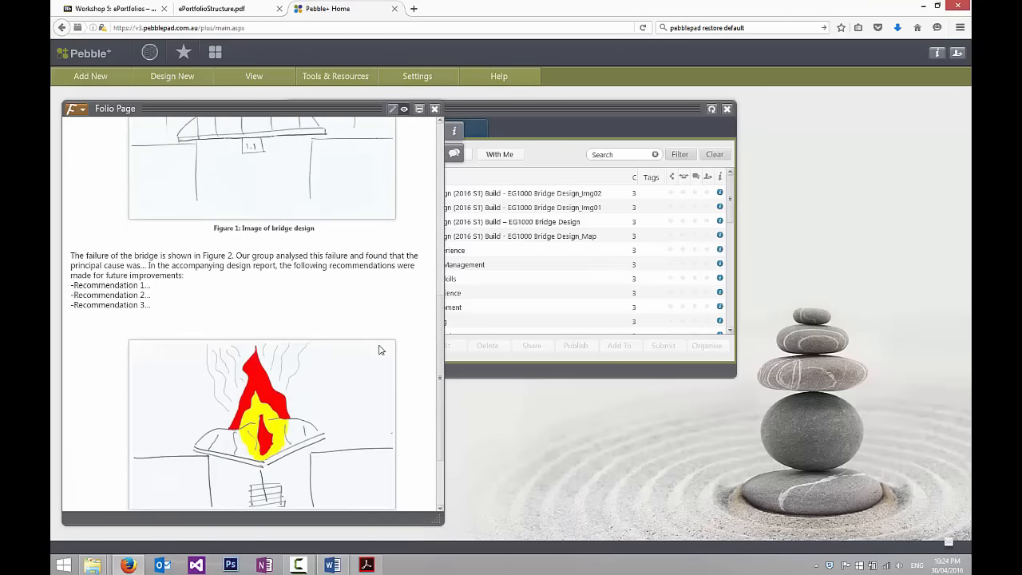
left_click_drag(439, 325, 439, 133)
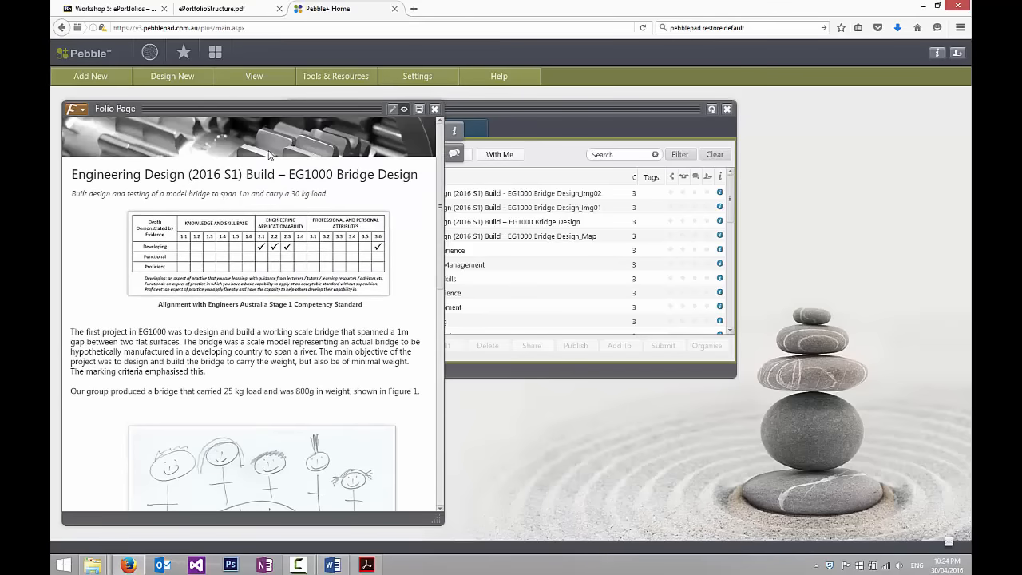
left_click(435, 108)
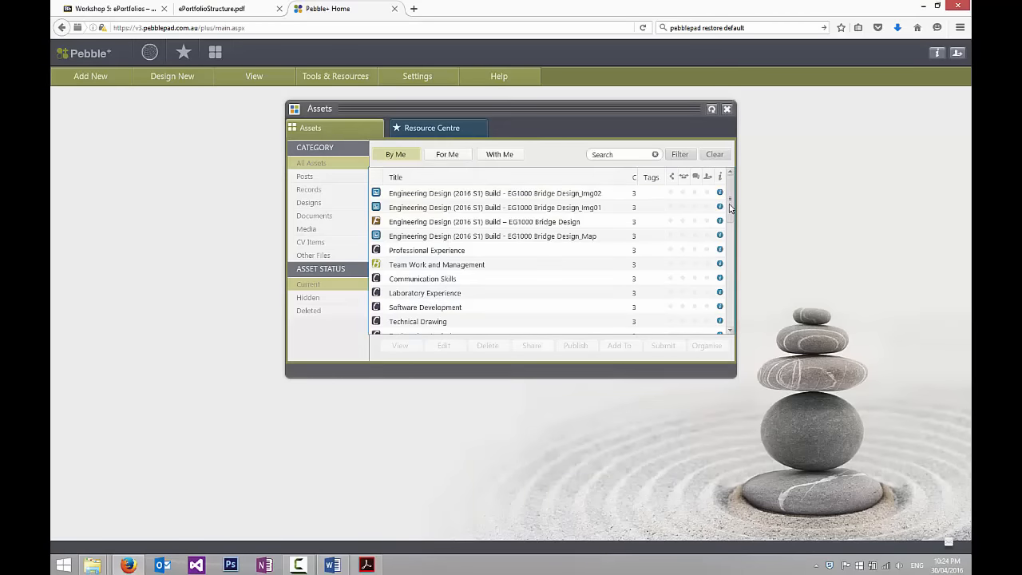
scroll(519, 315, "down", 5)
left_click(564, 329)
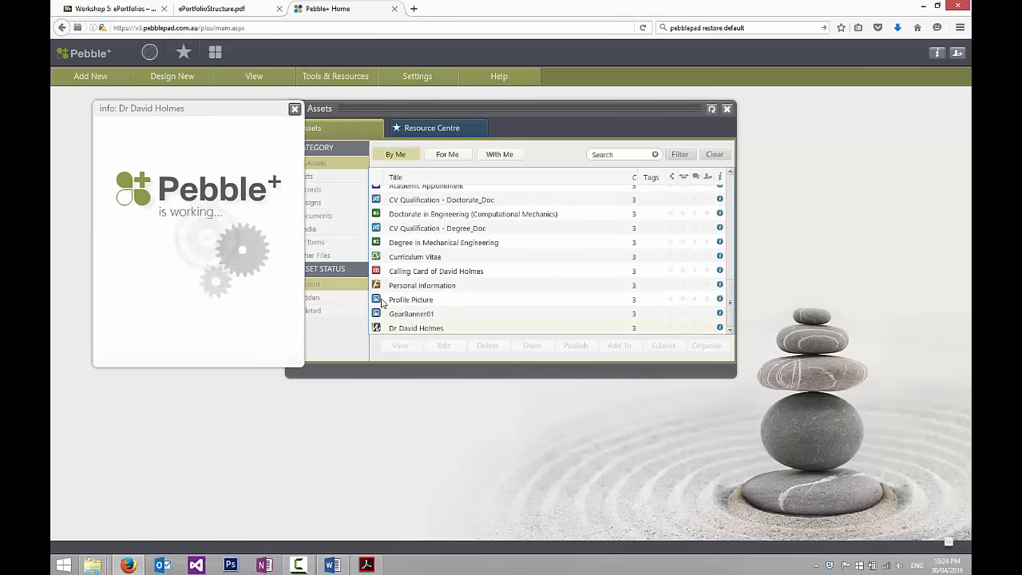
left_click(300, 107)
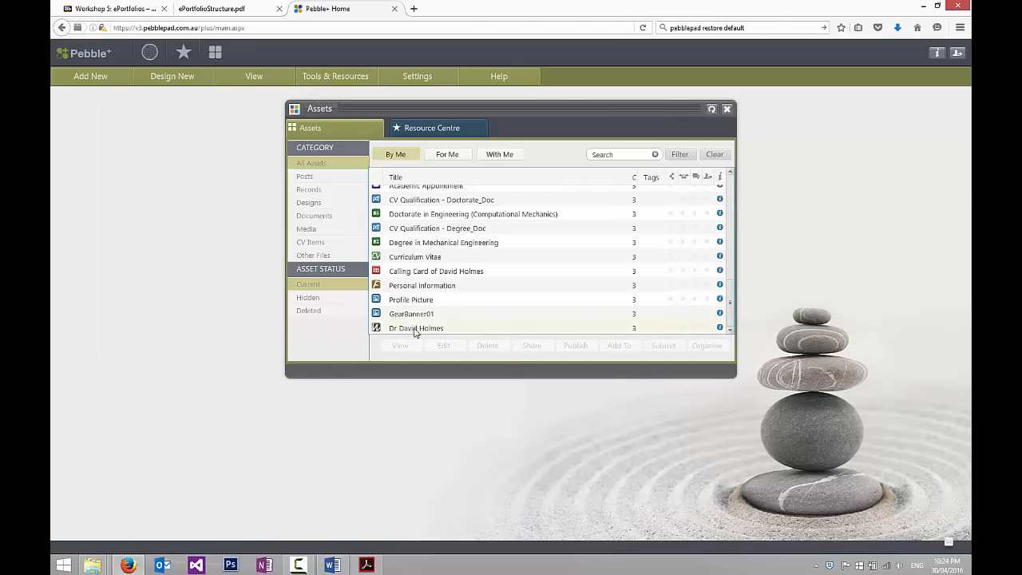
left_click_drag(730, 285, 729, 182)
Consult the structure diagram in ePortfolioStructure.pdf and open the Engineering Design collection for editing in PebblePad.
left_click(222, 12)
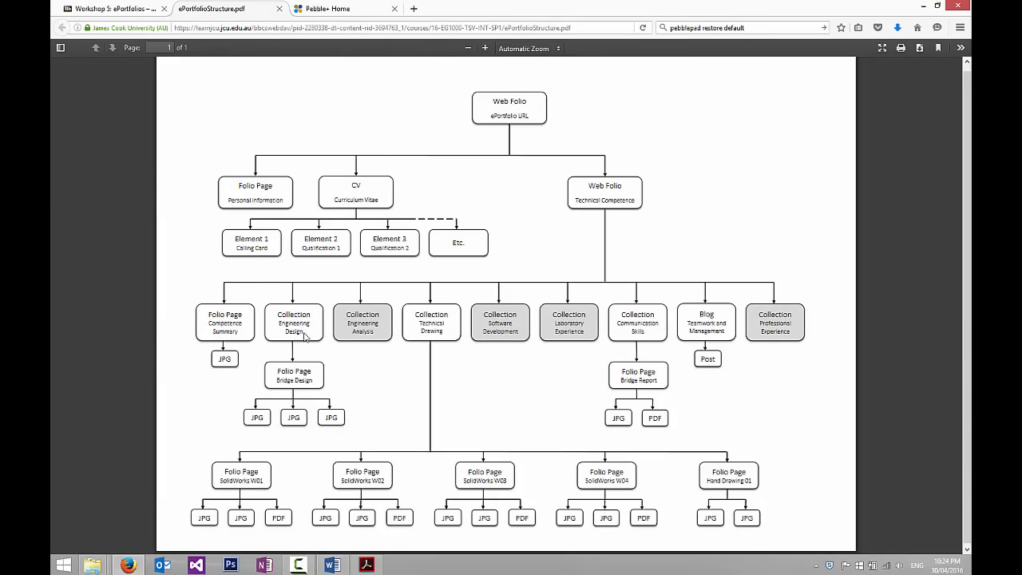
left_click(320, 8)
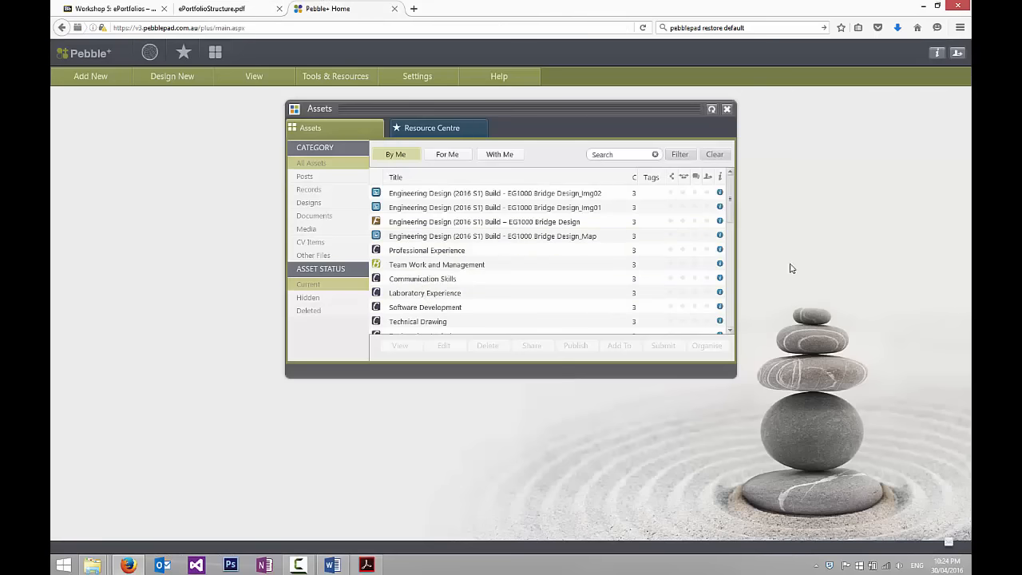
left_click_drag(730, 213, 730, 229)
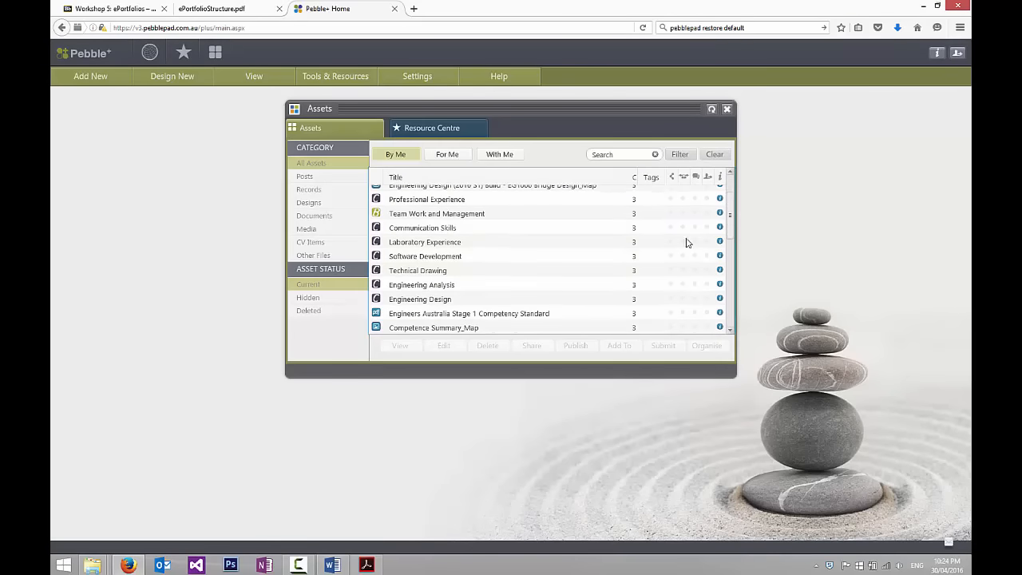
left_click(439, 300)
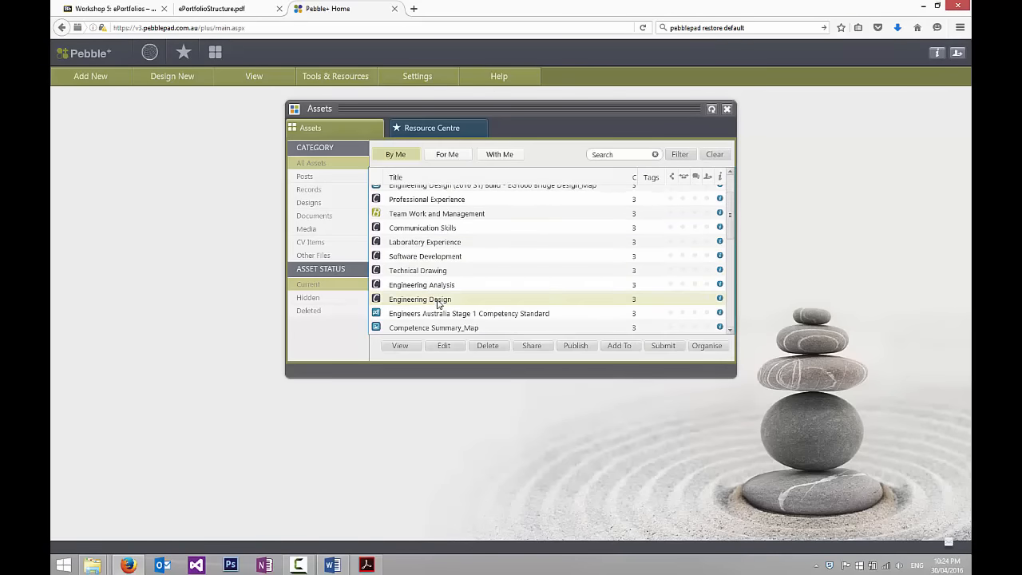
left_click(449, 346)
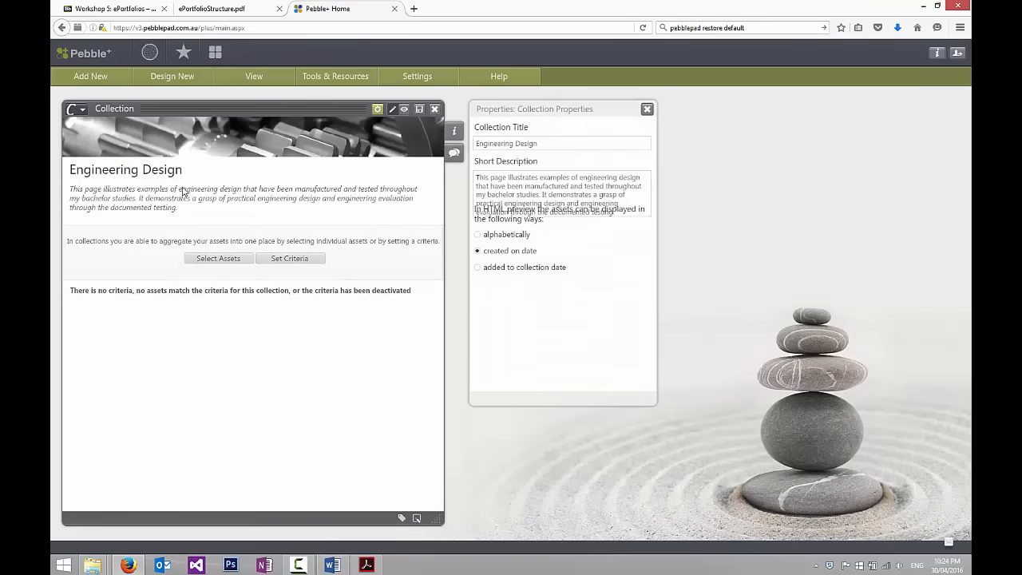
Add the Engineering Design (2016 S1) Build – EG1000 Bridge Design folio page to the collection, save it and preview the result.
left_click(213, 261)
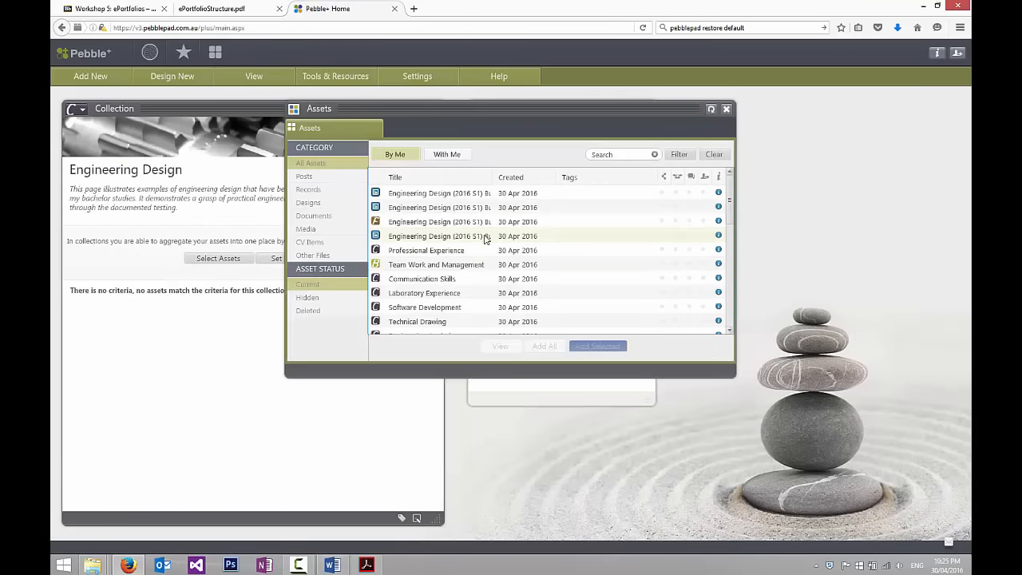
left_click(416, 226)
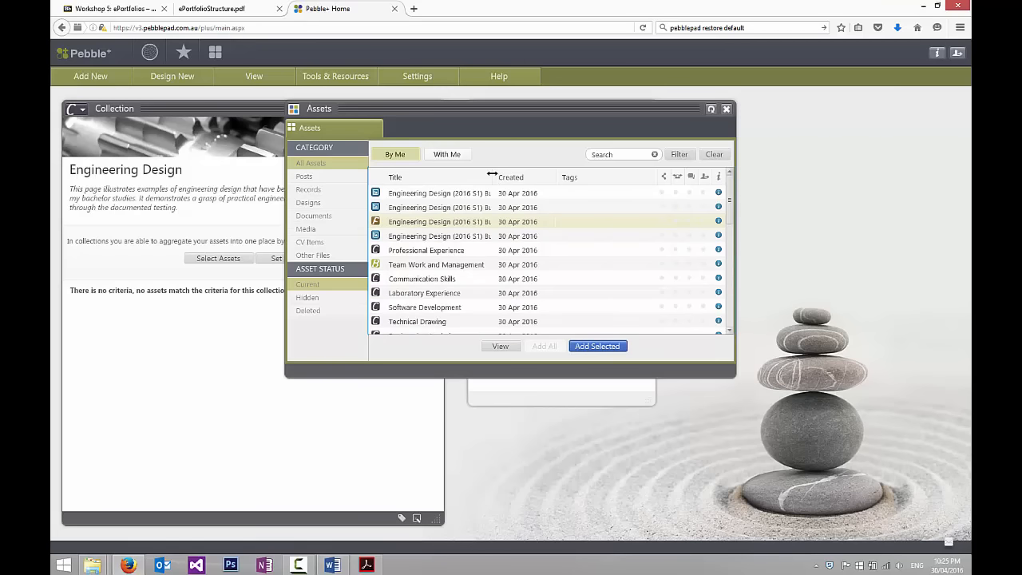
left_click_drag(491, 173, 657, 175)
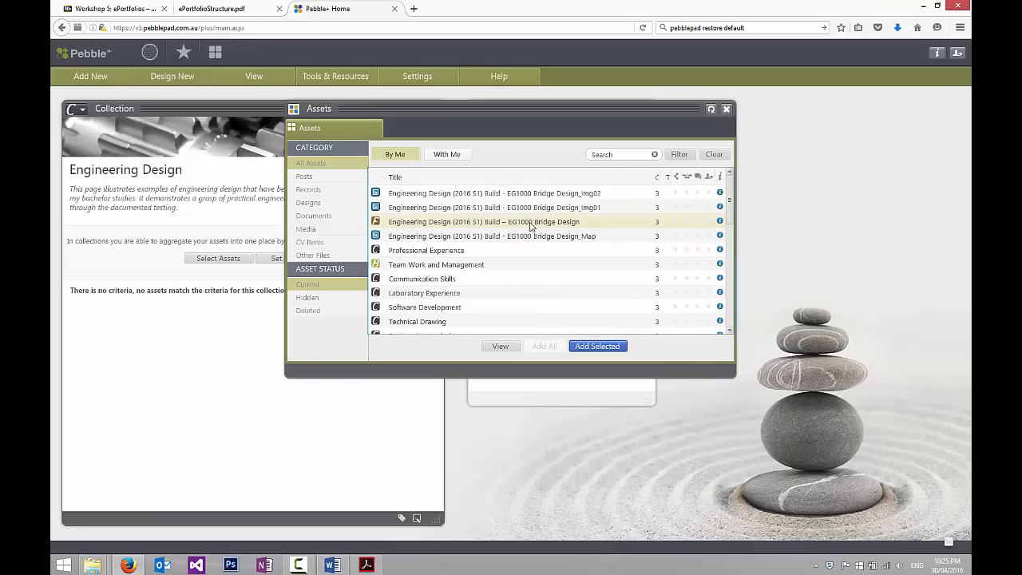
left_click(597, 346)
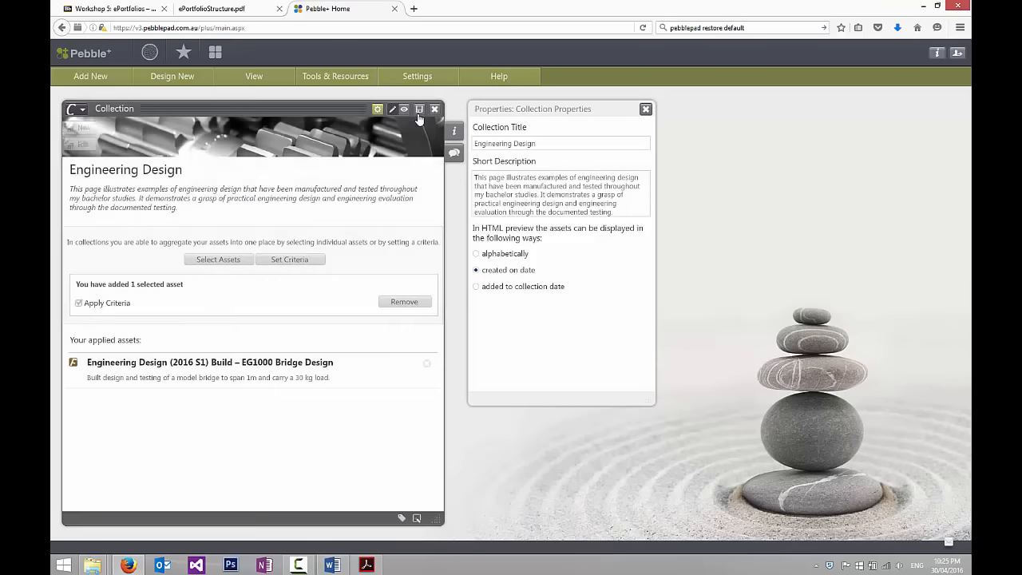
left_click(419, 109)
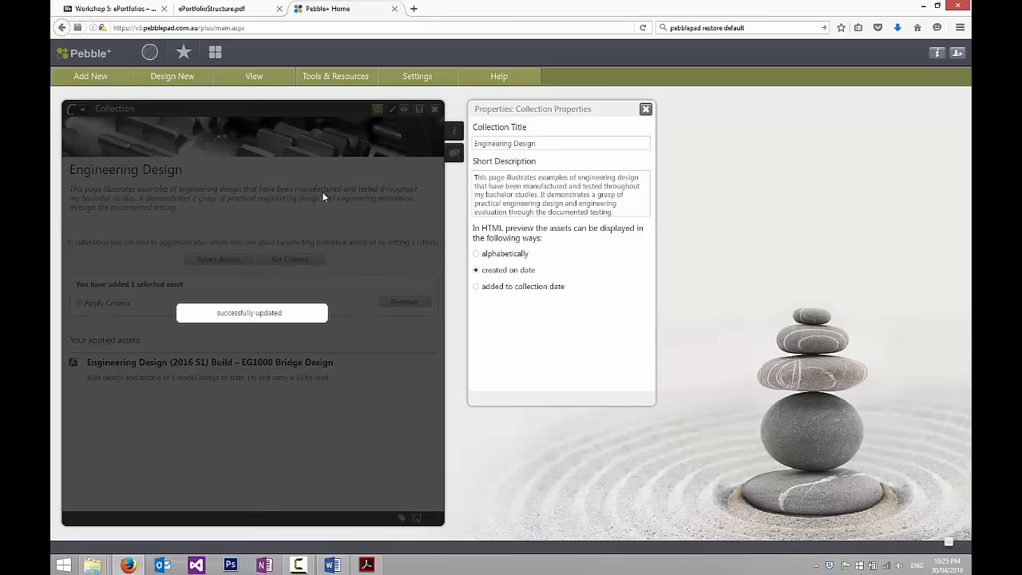
left_click(404, 110)
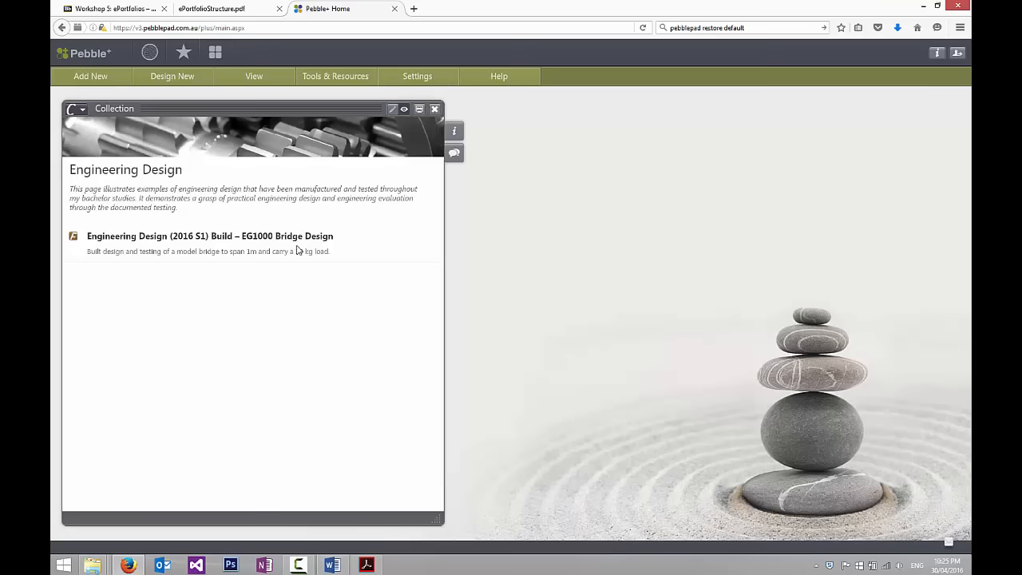
left_click(435, 109)
Open the main personal webfolio, the last item in the asset list, for viewing.
left_click(214, 52)
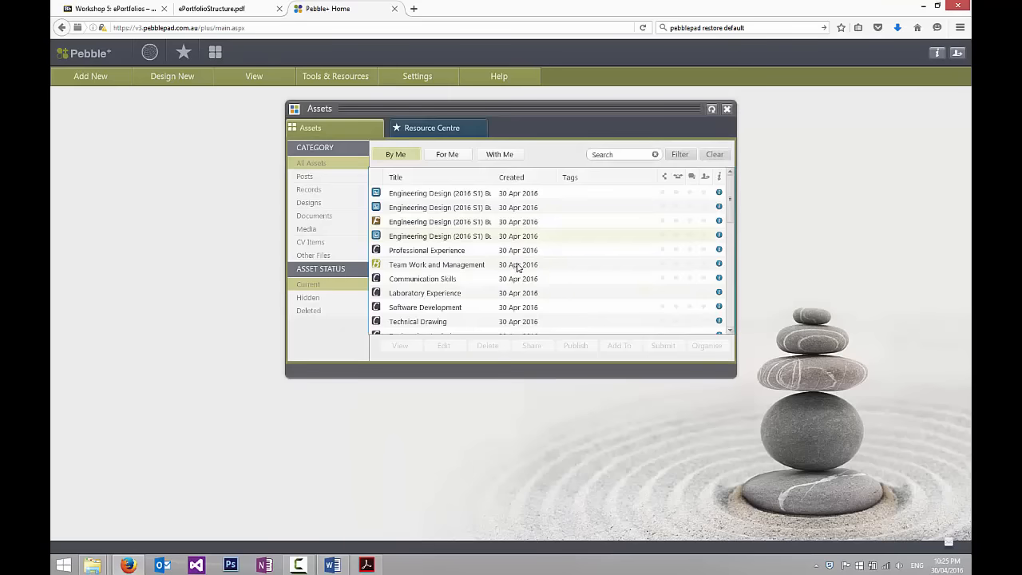
scroll(733, 196, "down", 5)
left_click(445, 328)
left_click(403, 347)
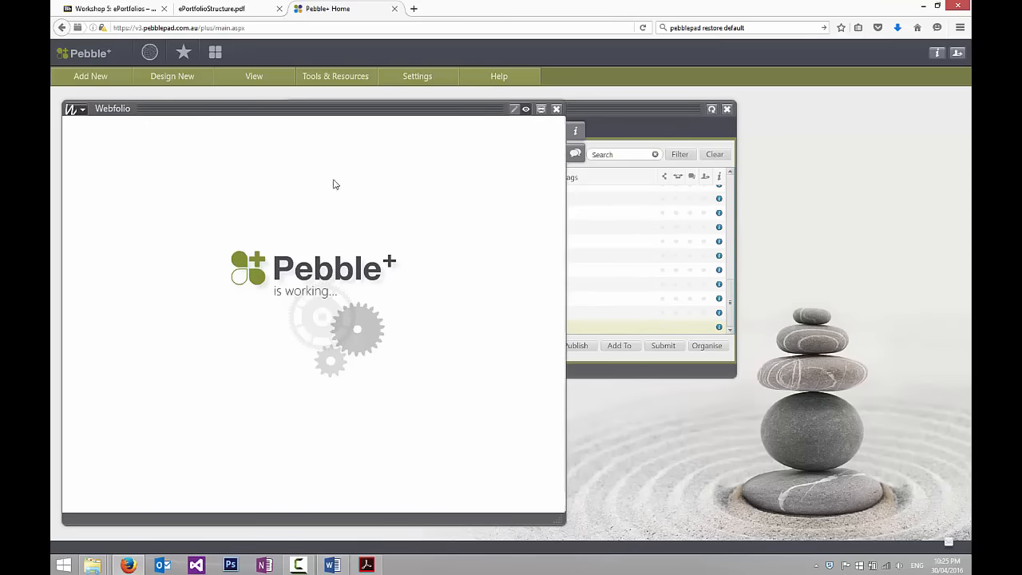
Preview the webfolio full-page and open the EG1000 Bridge Design folio page from the Engineering Design collection under Technical Competence.
left_click(541, 108)
left_click(306, 252)
left_click(300, 295)
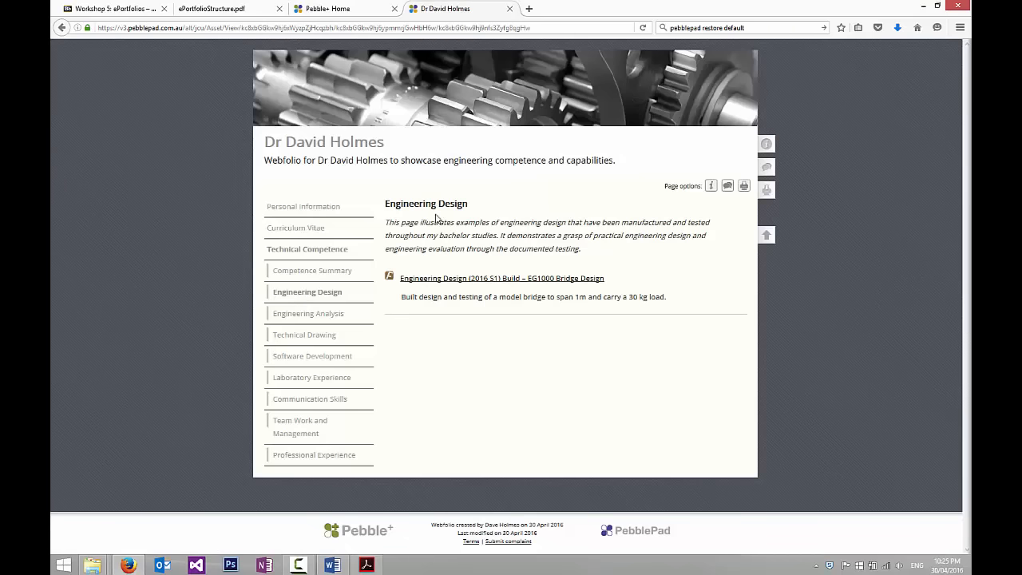
left_click(549, 279)
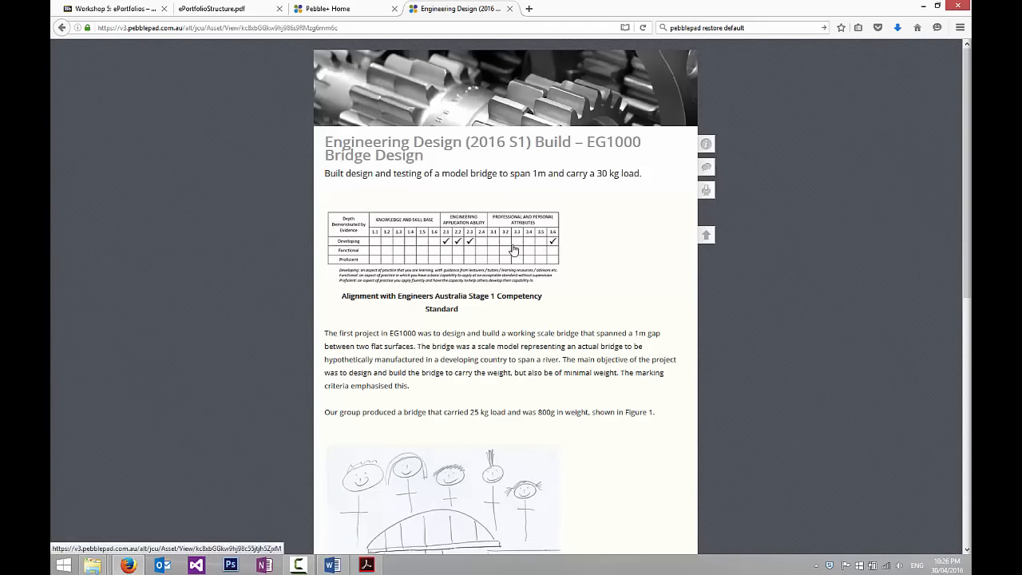
Review the published EG1000 Bridge Design page from end to end, checking its competency map, text and both bridge figures.
scroll(616, 301, "down", 3)
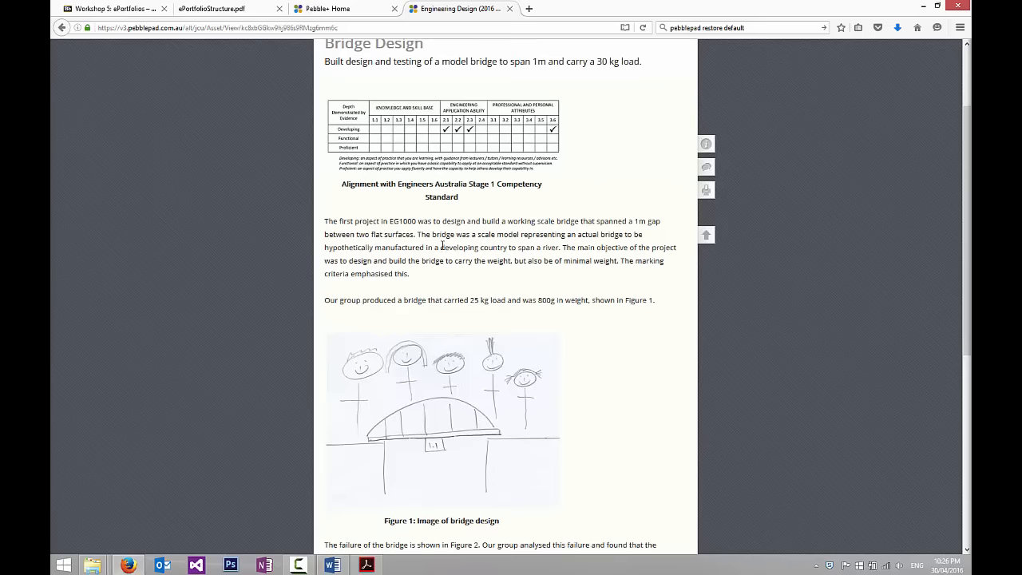
scroll(603, 301, "down", 4)
scroll(648, 301, "down", 5)
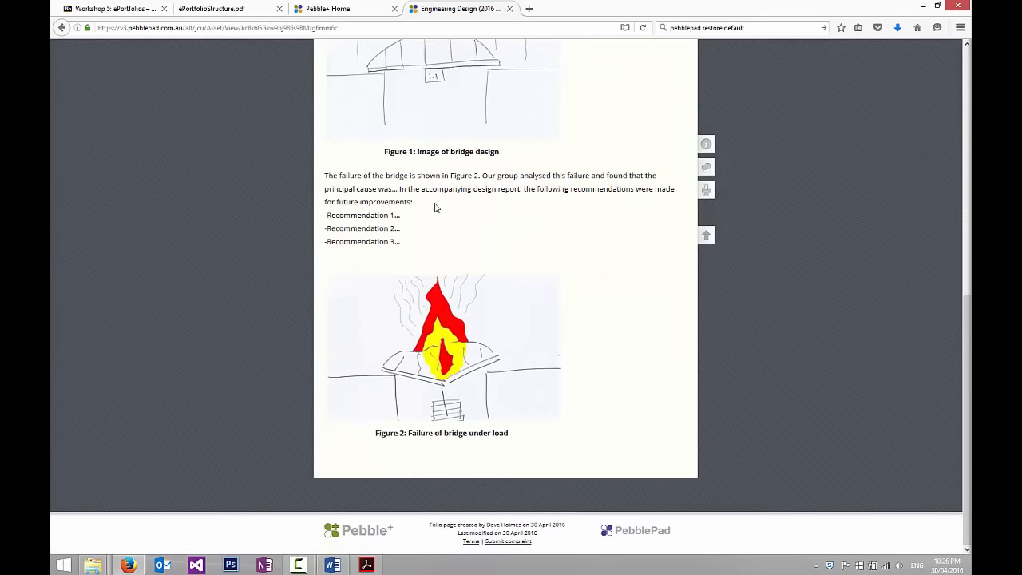
scroll(379, 289, "up", 2)
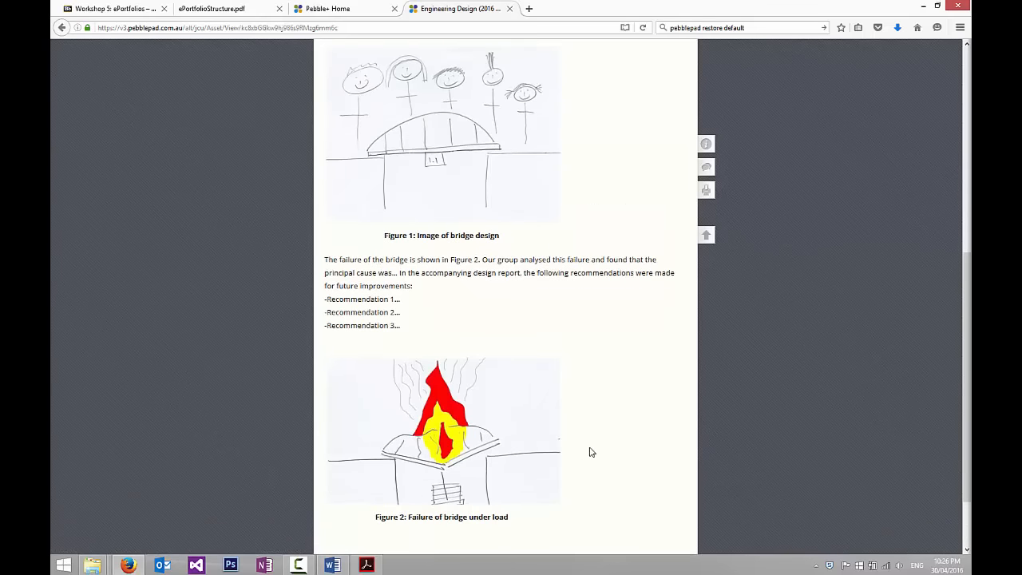
scroll(603, 413, "up", 10)
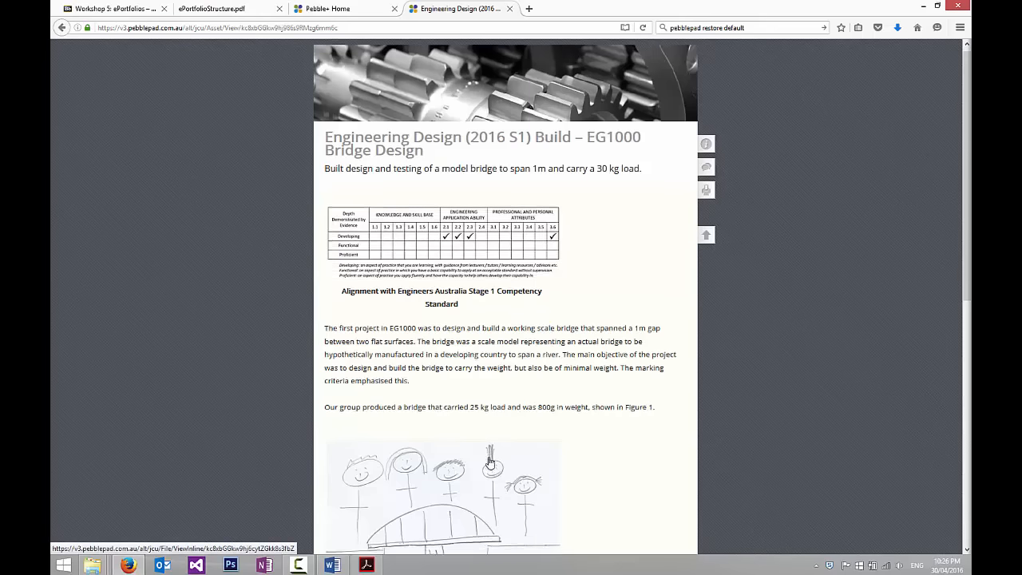
scroll(559, 392, "down", 12)
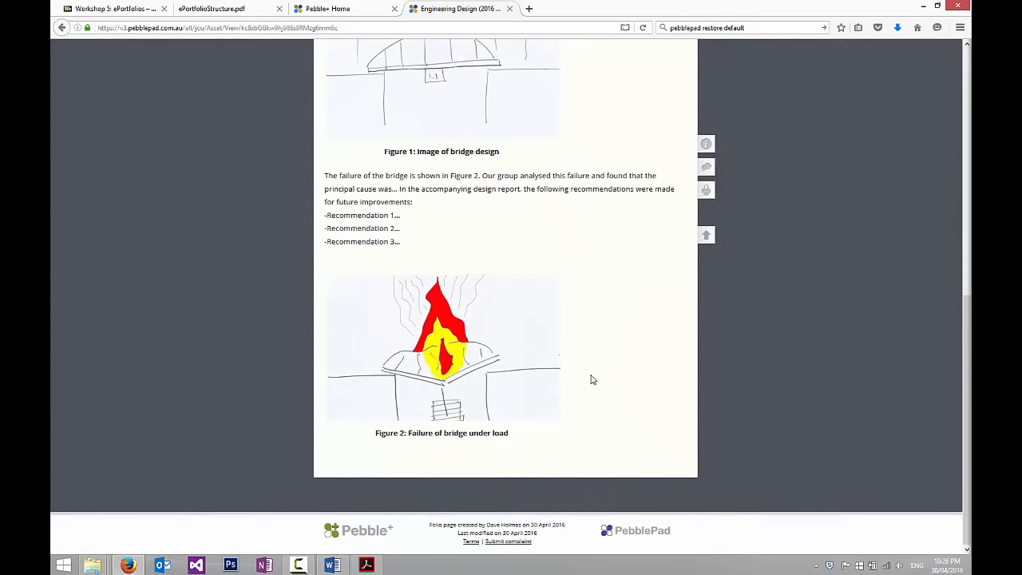
scroll(589, 378, "up", 5)
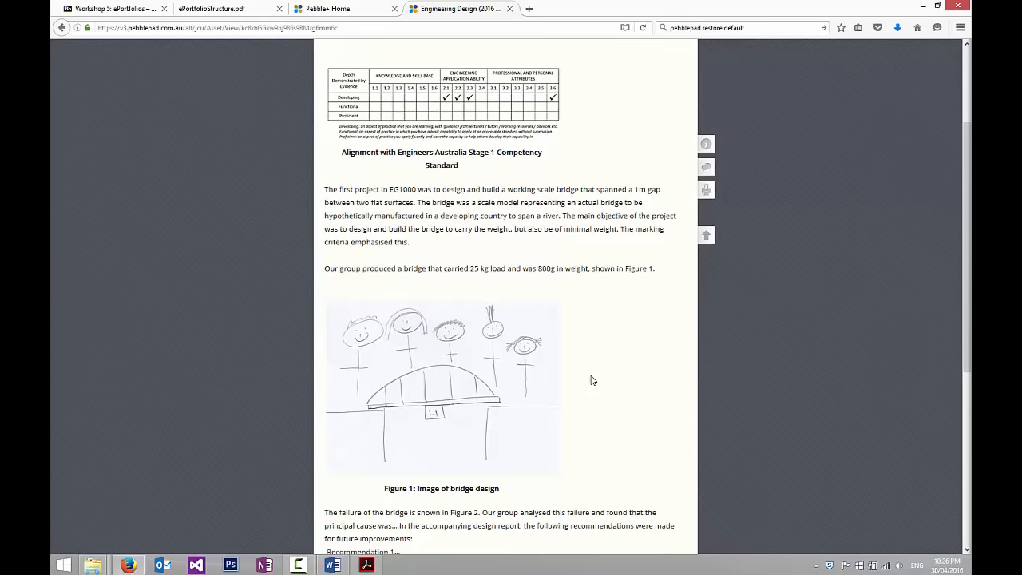
scroll(592, 380, "up", 2)
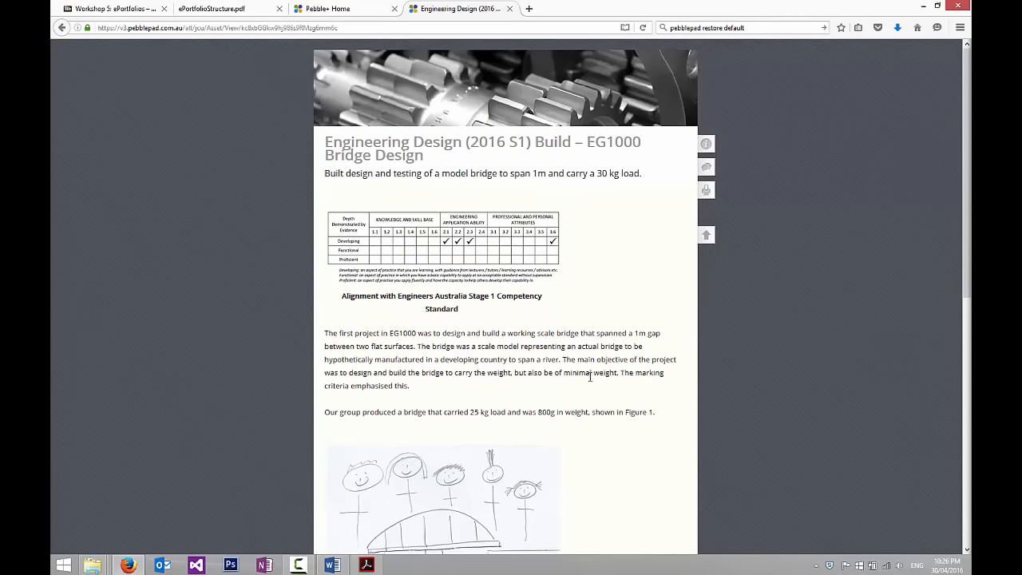
Close the webfolio preview and the webfolio itself, and consult the structure diagram in ePortfolioStructure.pdf.
left_click(62, 28)
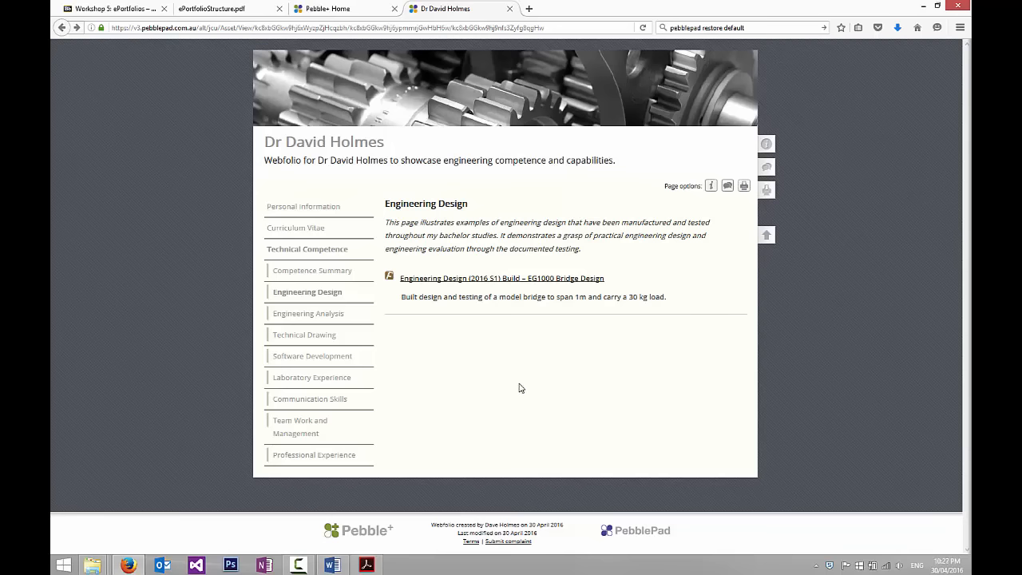
left_click(508, 8)
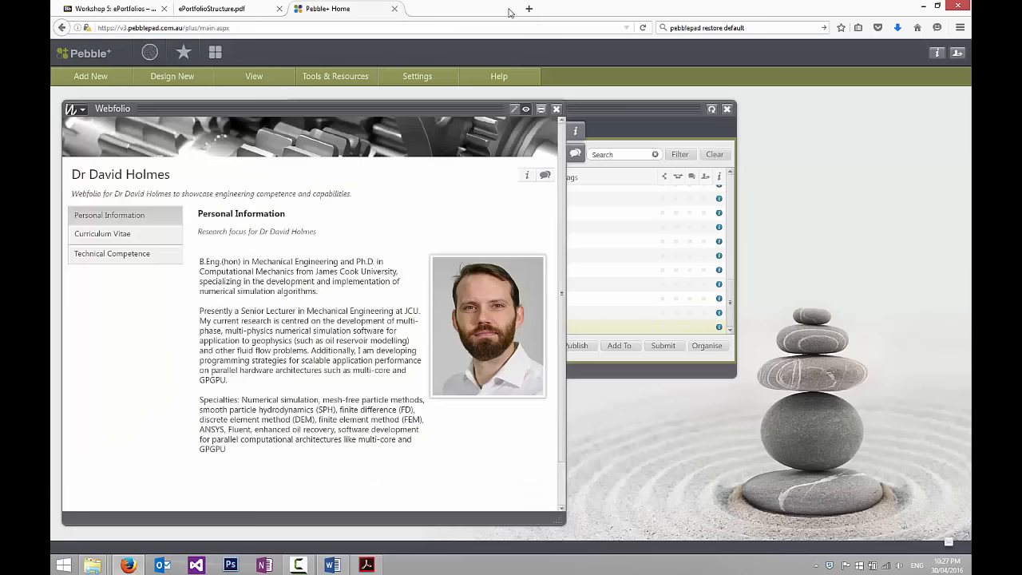
left_click(556, 110)
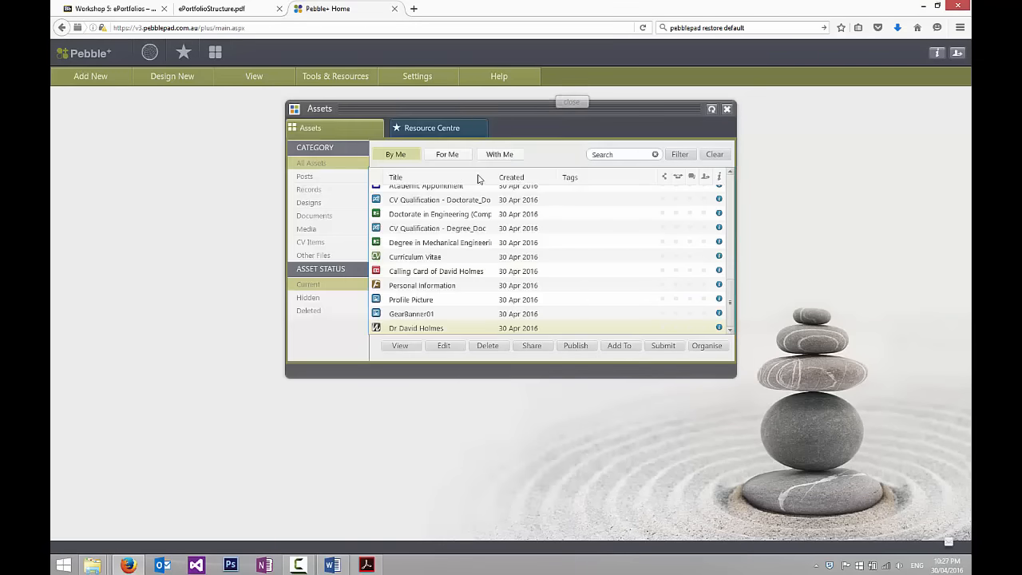
left_click(215, 9)
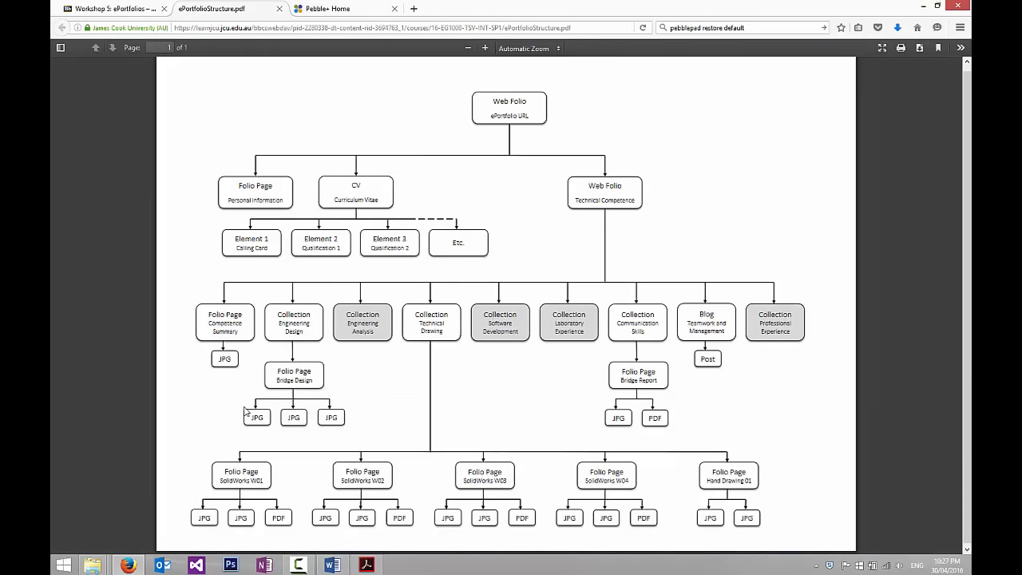
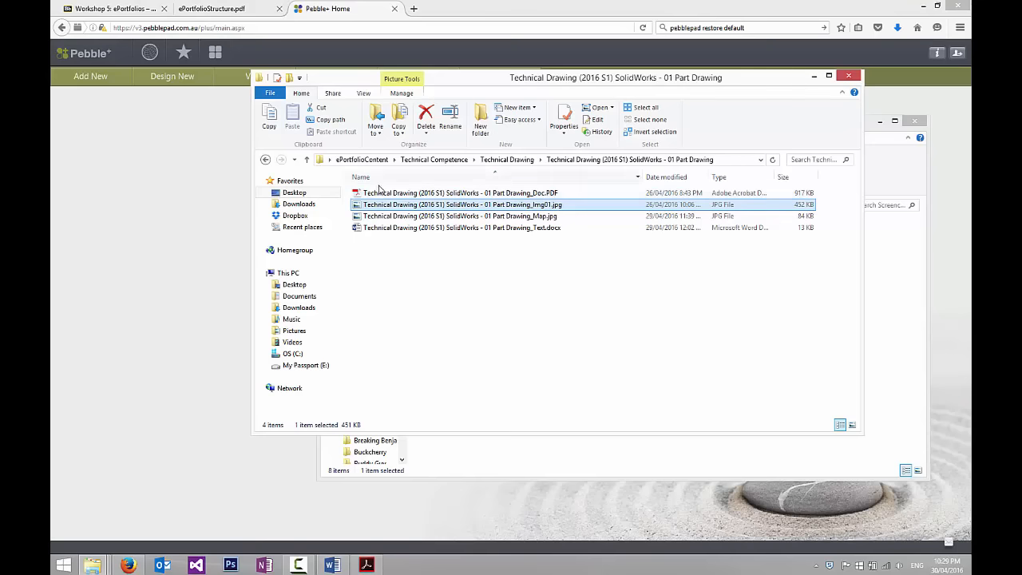
Check the source files of the SolidWorks - 01 Part Drawing folder, viewing the competency image Technical Drawing (2016 S1) SolidWorks - 01 Part Drawing_Map.jpg.
left_click(380, 192)
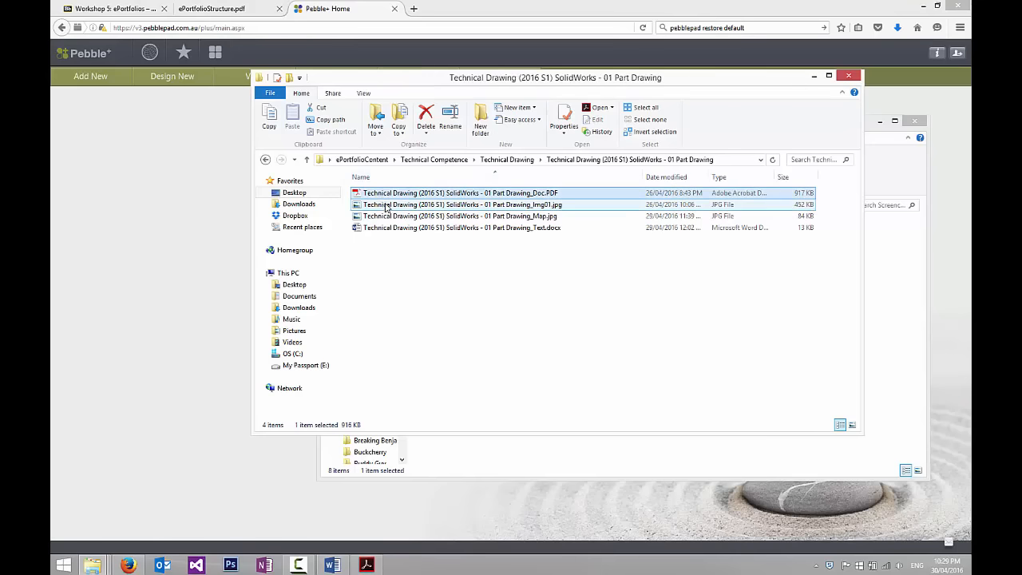
left_click(386, 204)
double_click(387, 216)
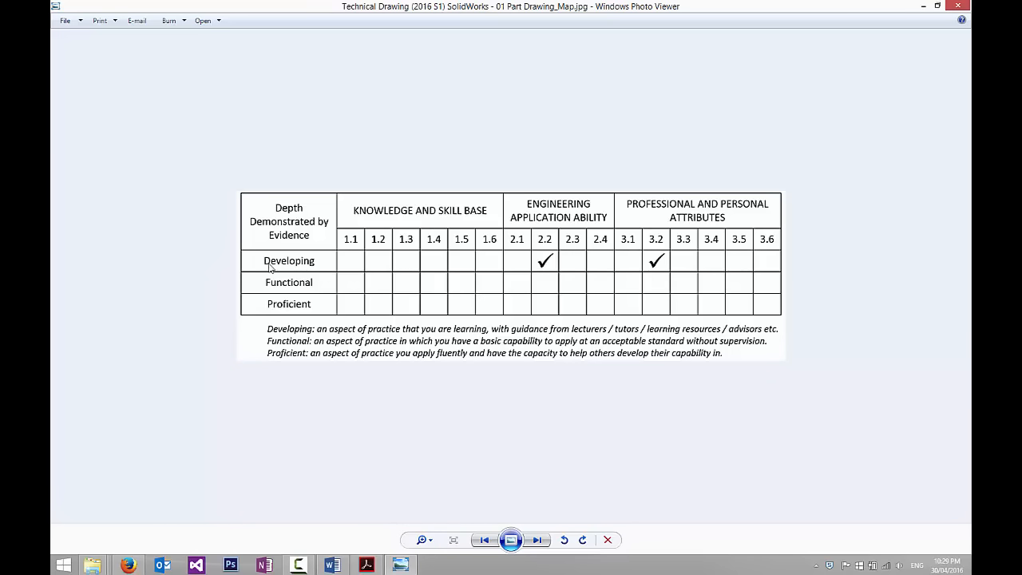
left_click(952, 7)
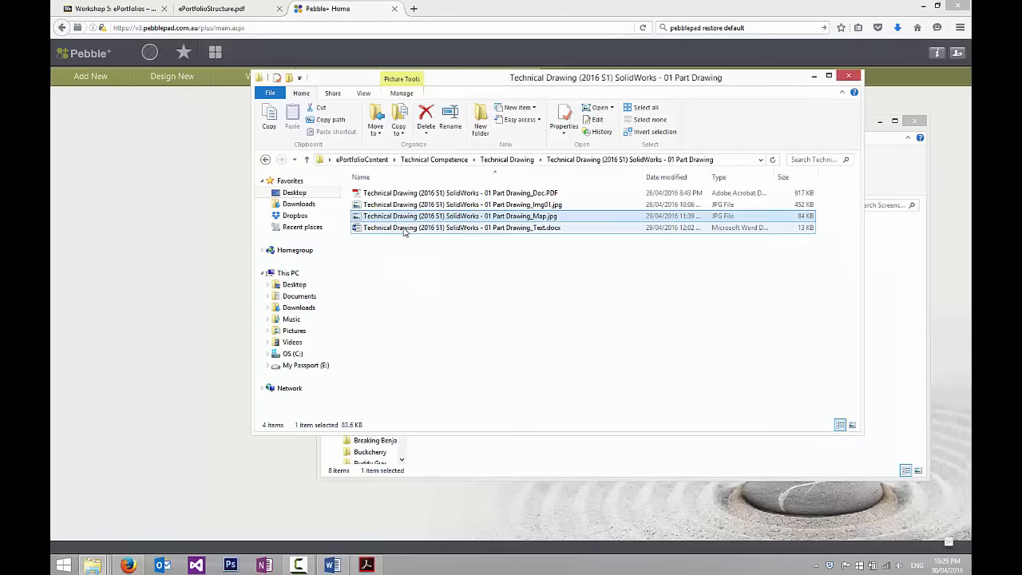
Open Technical Drawing (2016 S1) SolidWorks - 01 Part Drawing_Text.docx in Word, review its paragraphs, and close the EG1000 Bridge Design text document.
double_click(417, 227)
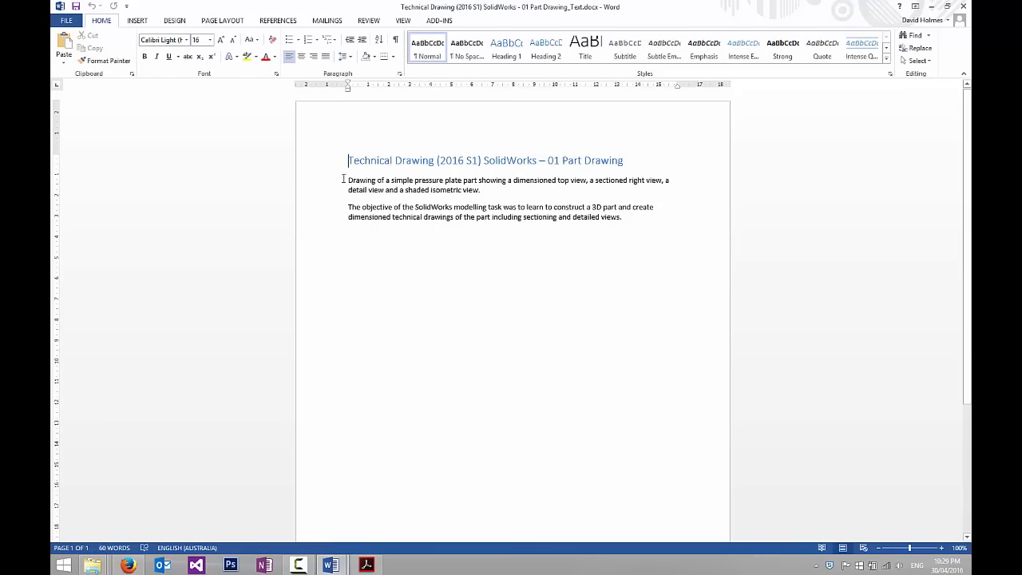
left_click_drag(358, 181, 517, 190)
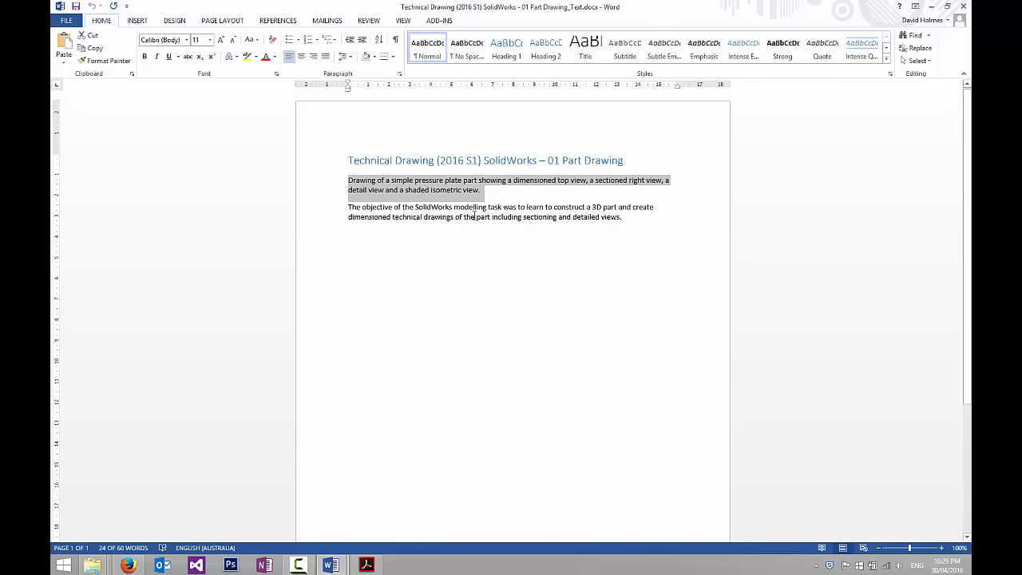
left_click(625, 218)
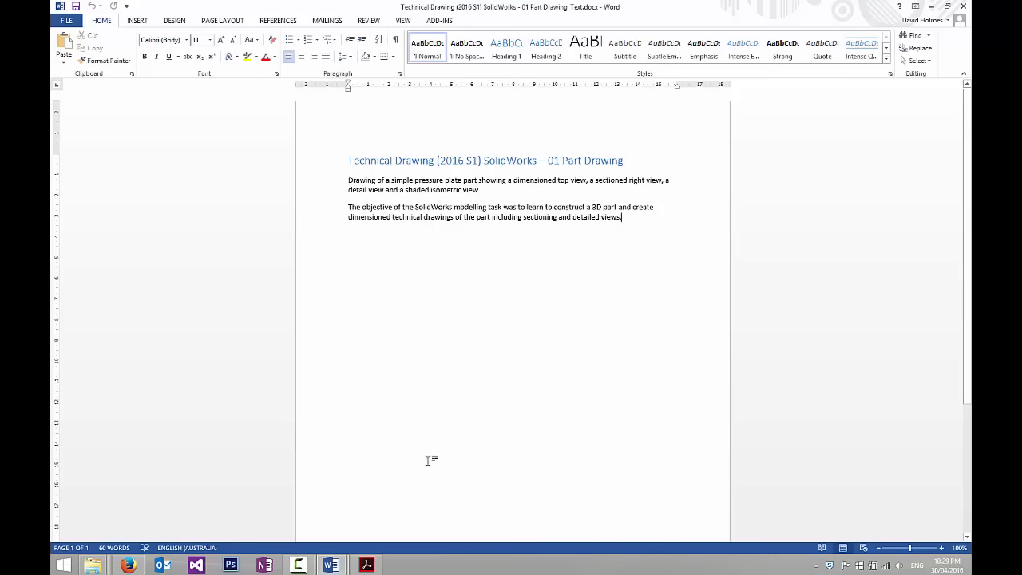
mouse_move(330, 565)
left_click(297, 507)
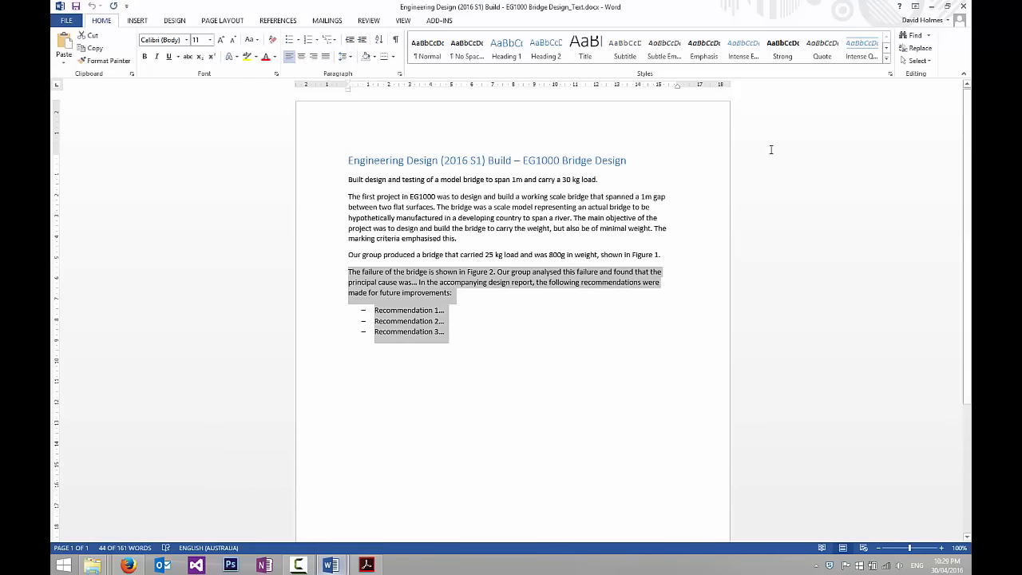
left_click(959, 4)
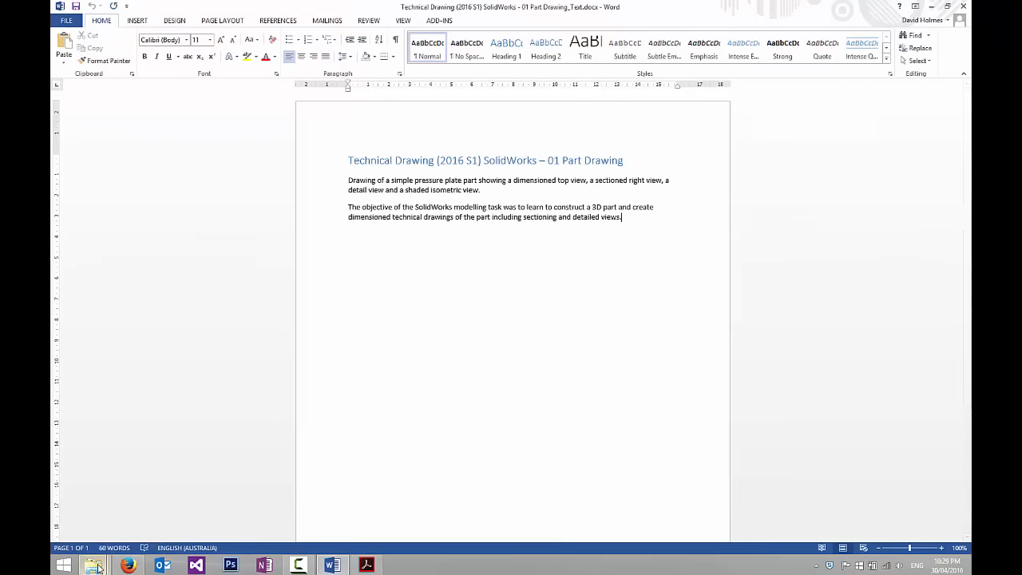
Switch to PebblePad in Firefox and create a new folio page.
left_click(129, 530)
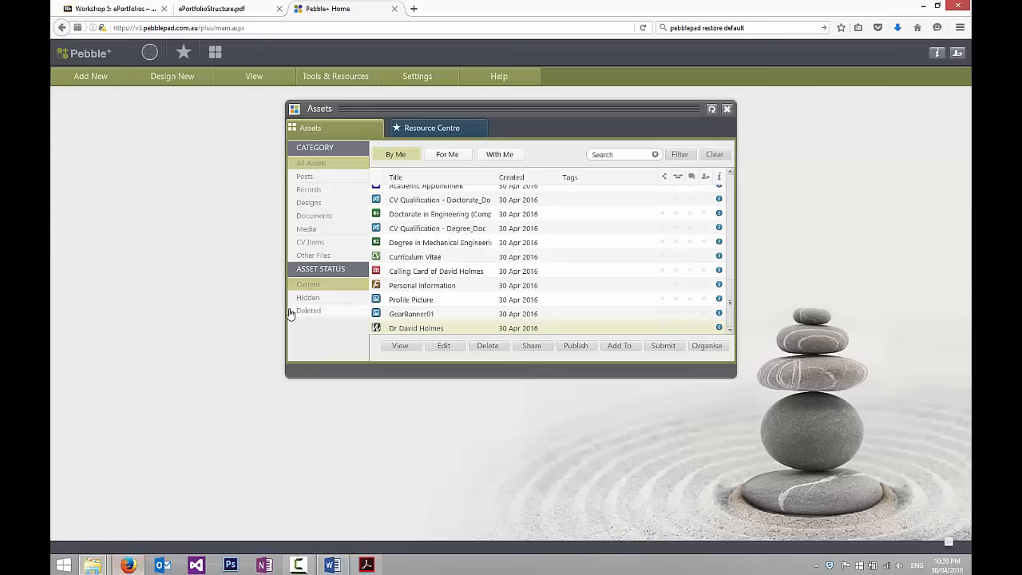
left_click(175, 80)
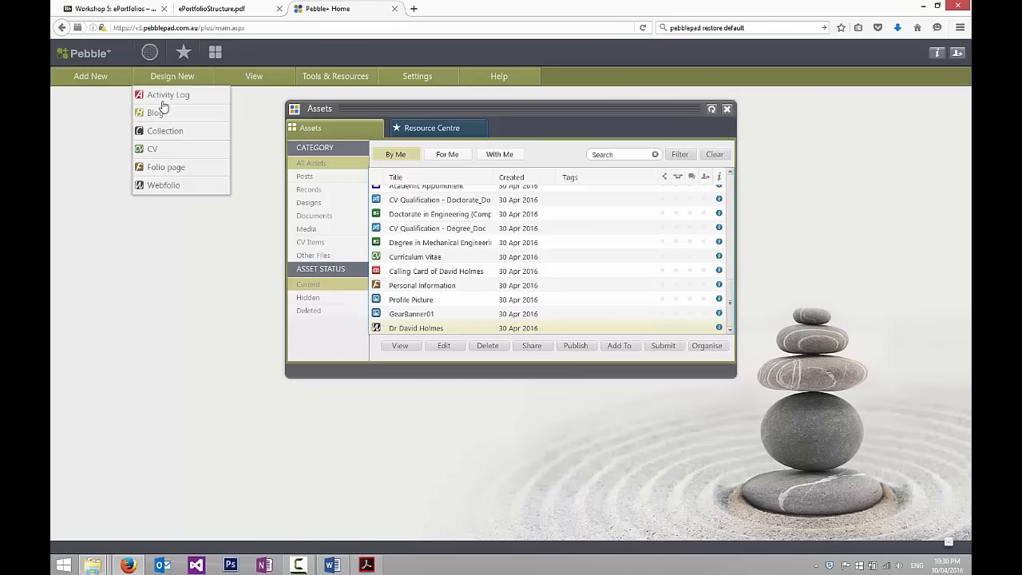
left_click(157, 167)
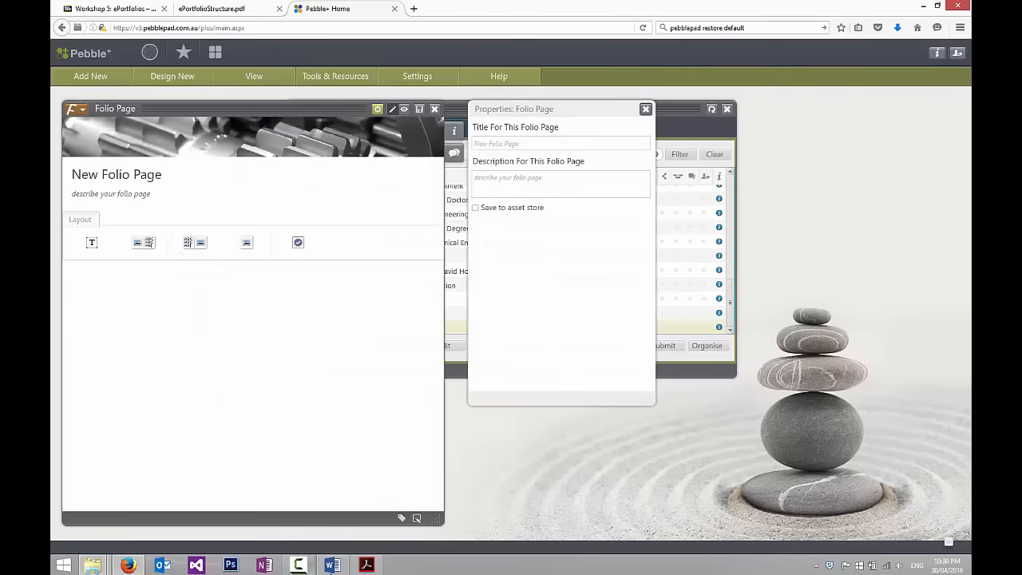
Copy the Word document's heading and use it as the folio page title: Technical Drawing (2016 S1) SolidWorks – 01 Part Drawing.
left_click(332, 564)
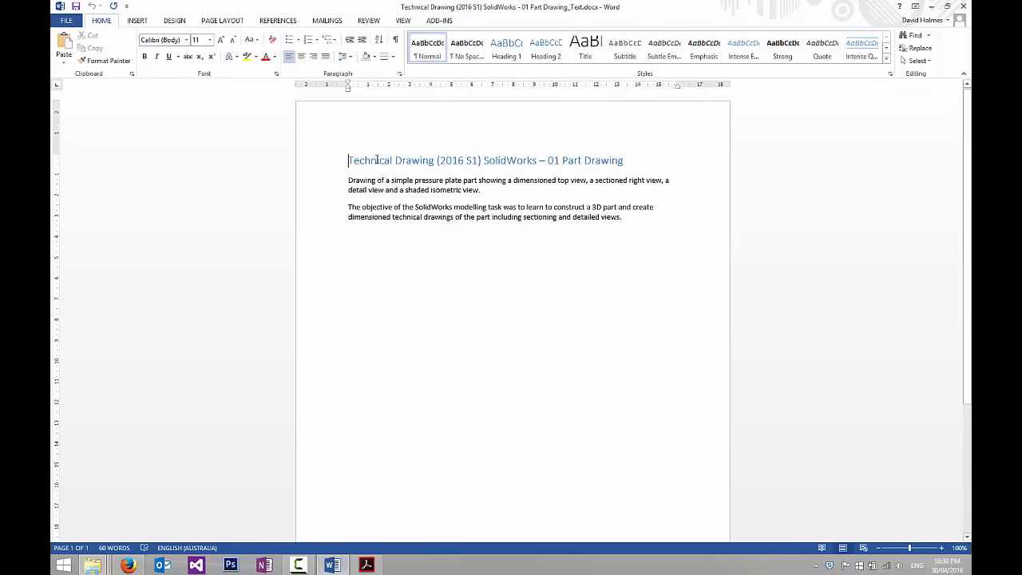
left_click_drag(377, 159, 610, 164)
key("ctrl+c")
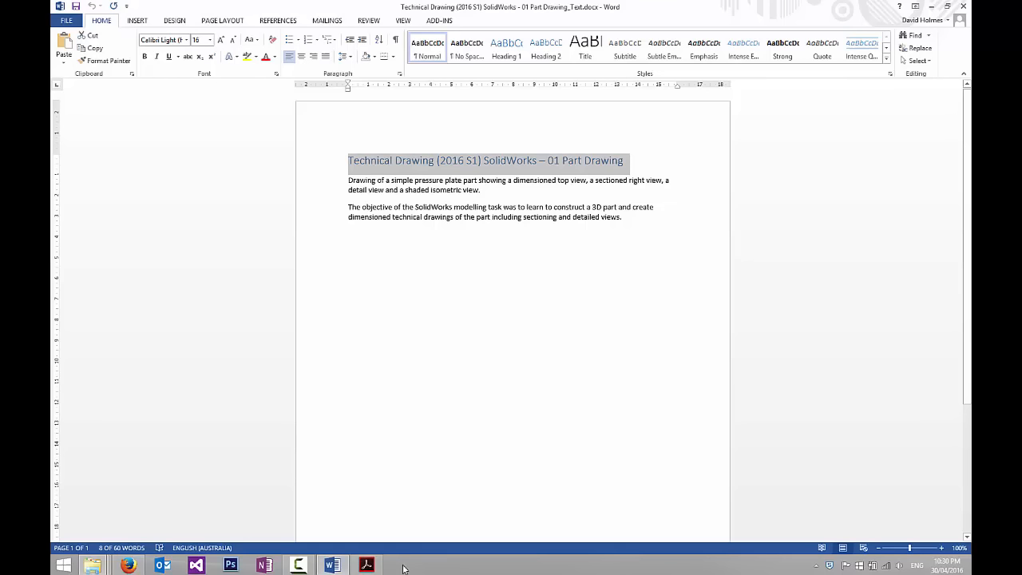
left_click(128, 564)
left_click(502, 142)
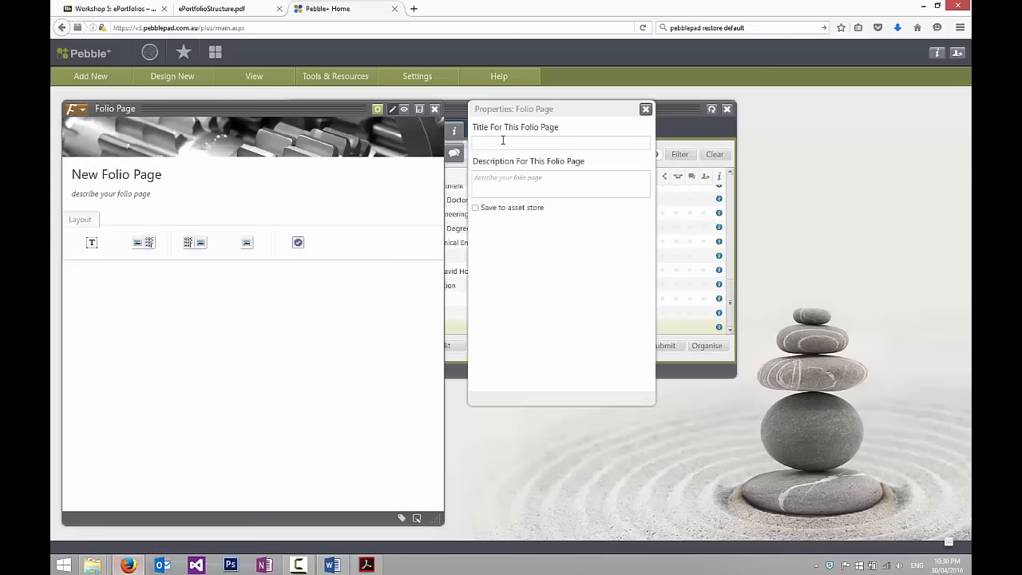
key("ctrl+v")
Copy the Word document's first paragraph, about the simple pressure plate part drawing, into the folio page's description.
left_click(366, 564)
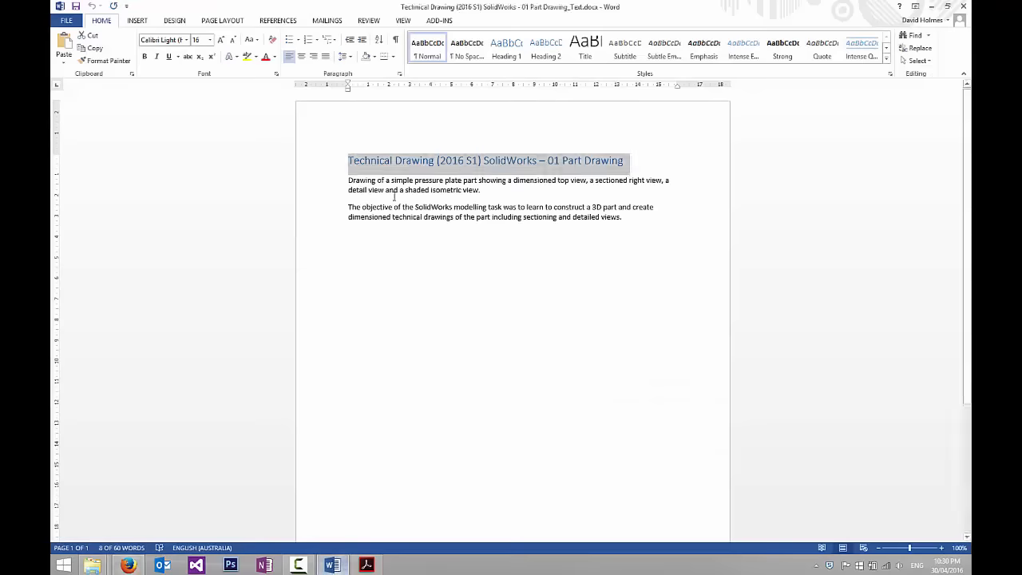
left_click_drag(348, 179, 484, 190)
key("ctrl+c")
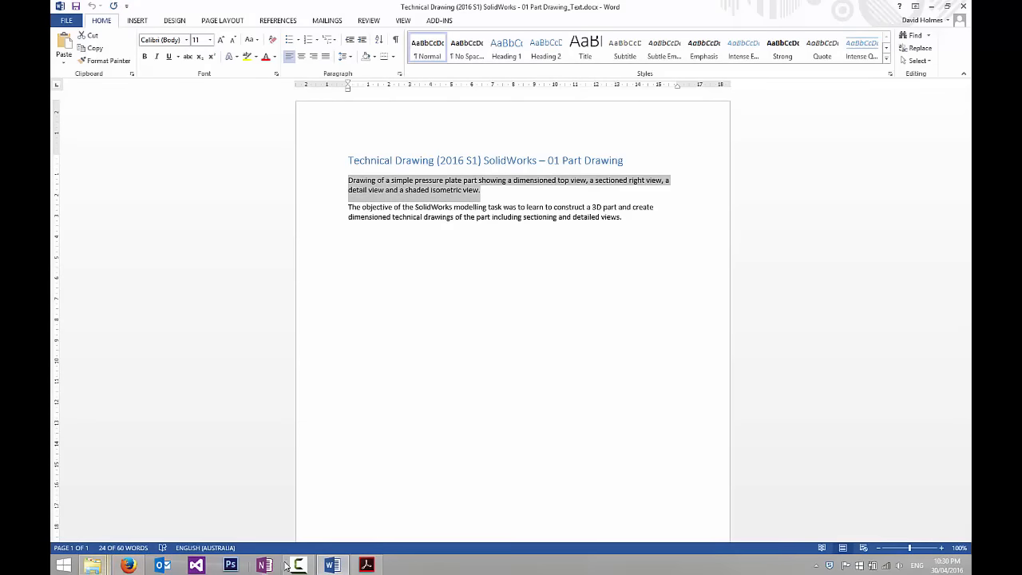
left_click(127, 565)
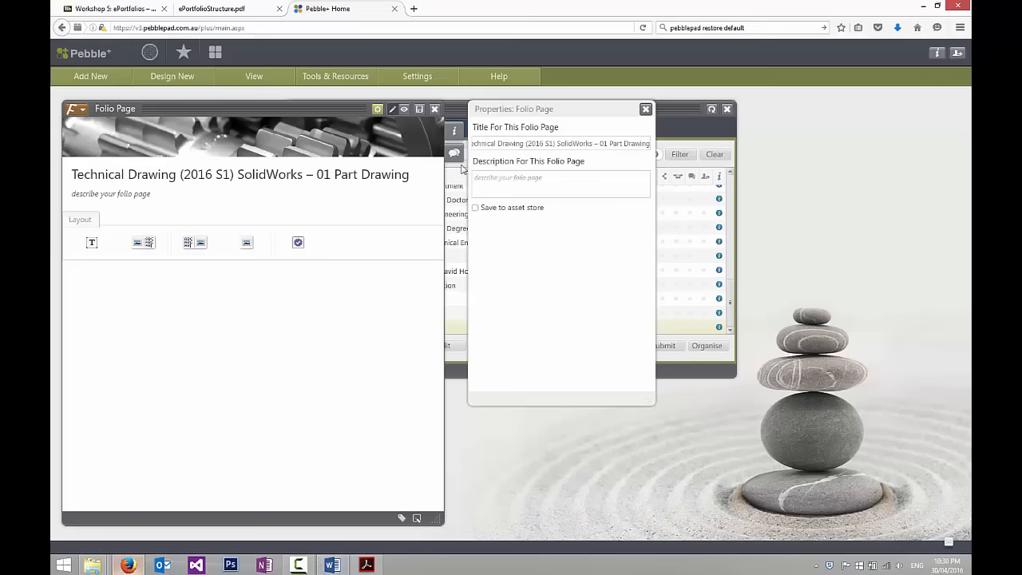
left_click(495, 174)
key("ctrl+v")
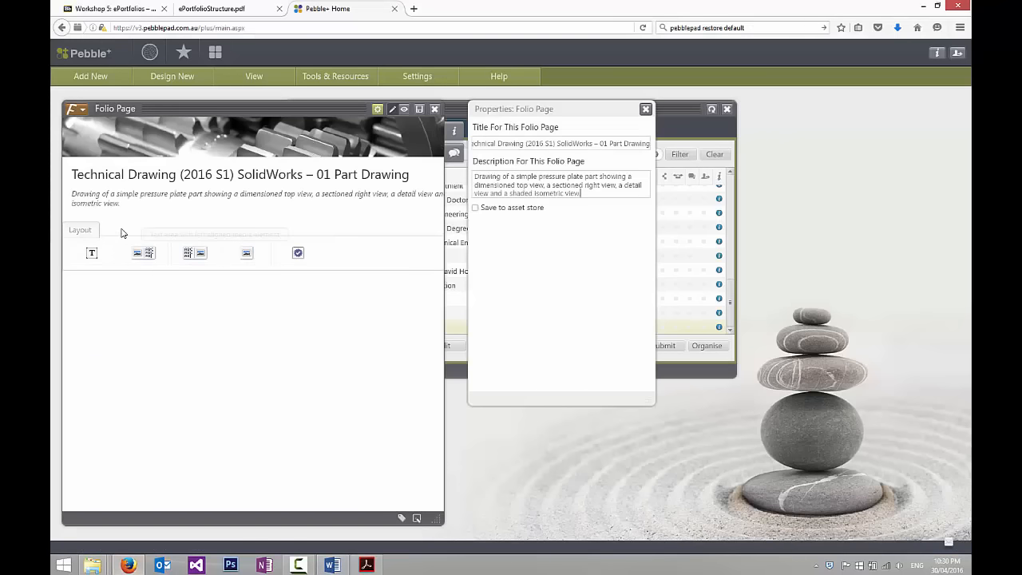
Add a media element below the folio page's description and start uploading a new media file for it.
left_click(248, 254)
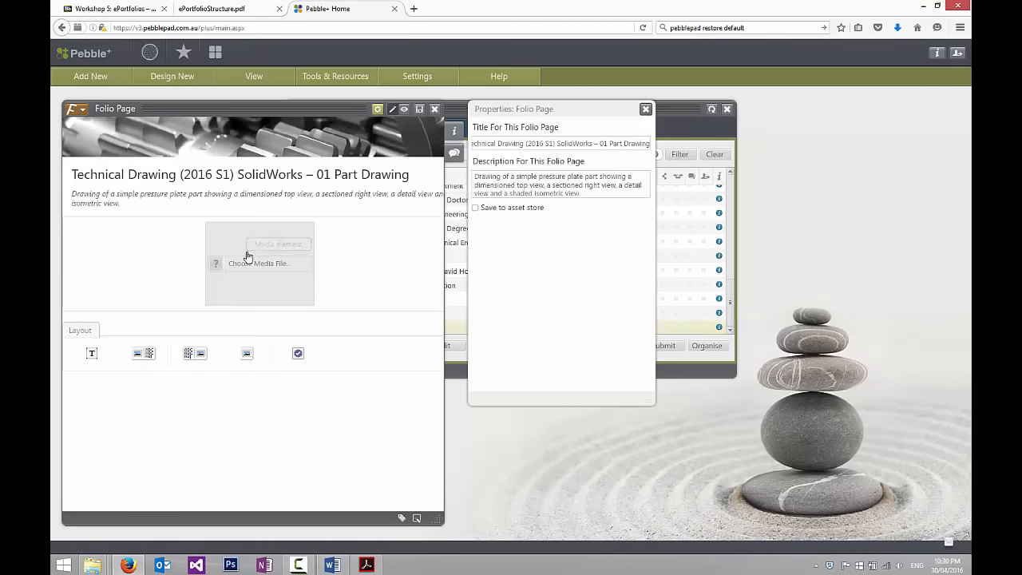
left_click(236, 265)
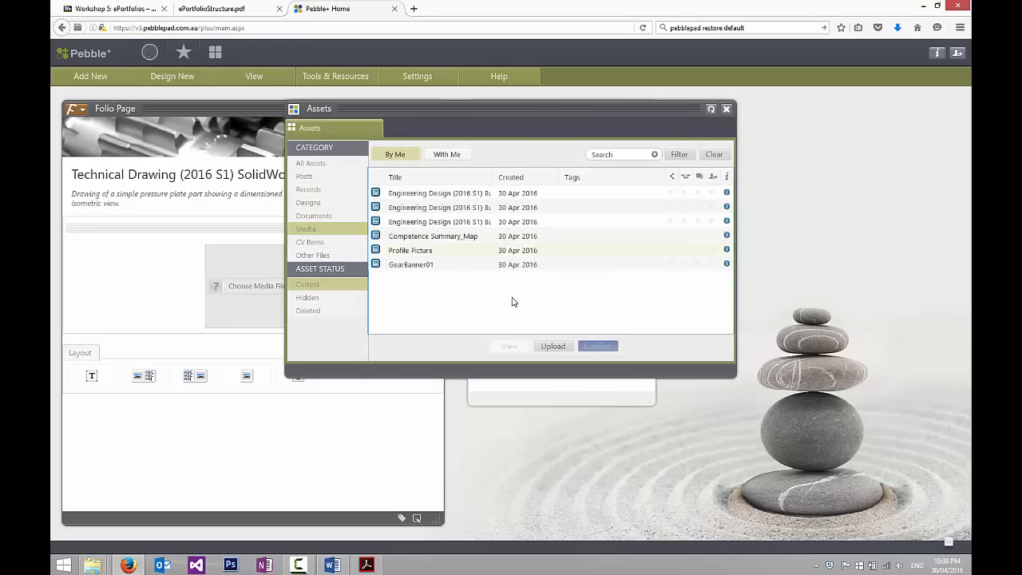
left_click(552, 346)
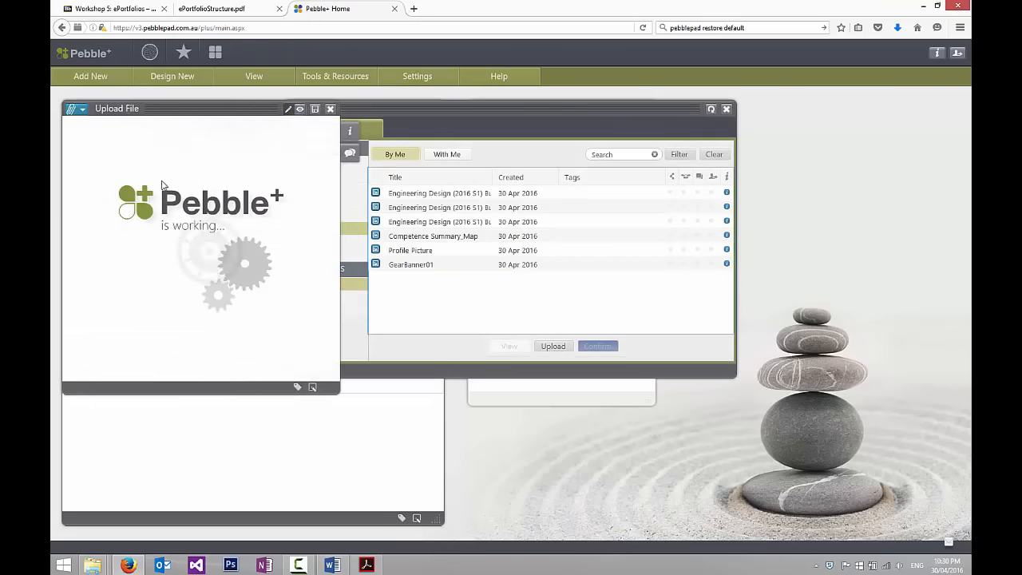
Choose Technical Drawing (2016 S1) SolidWorks - 01 Part Drawing_Map.jpg from the Technical Drawing part drawing folder as the upload file.
left_click(312, 274)
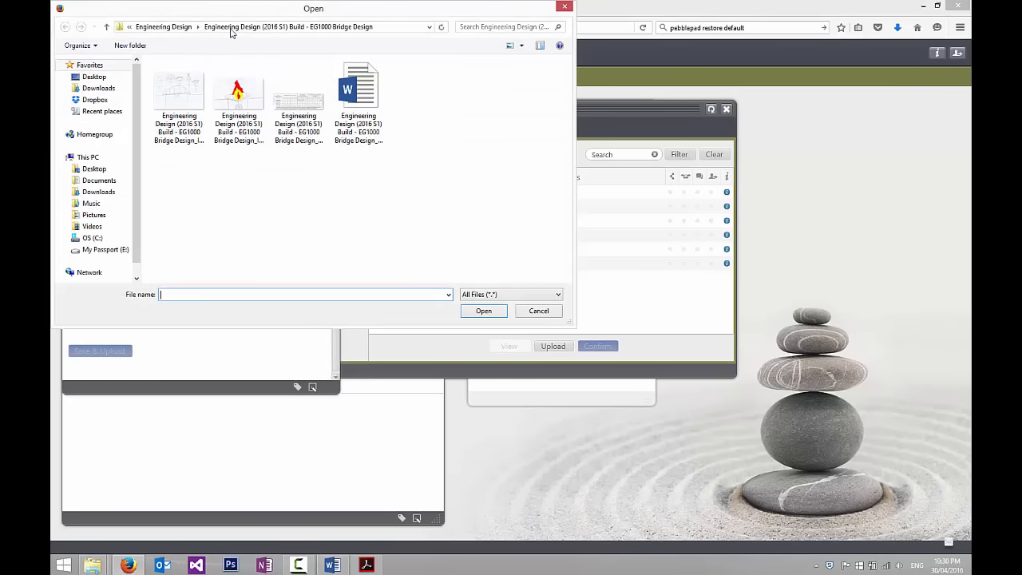
left_click(174, 28)
left_click(209, 31)
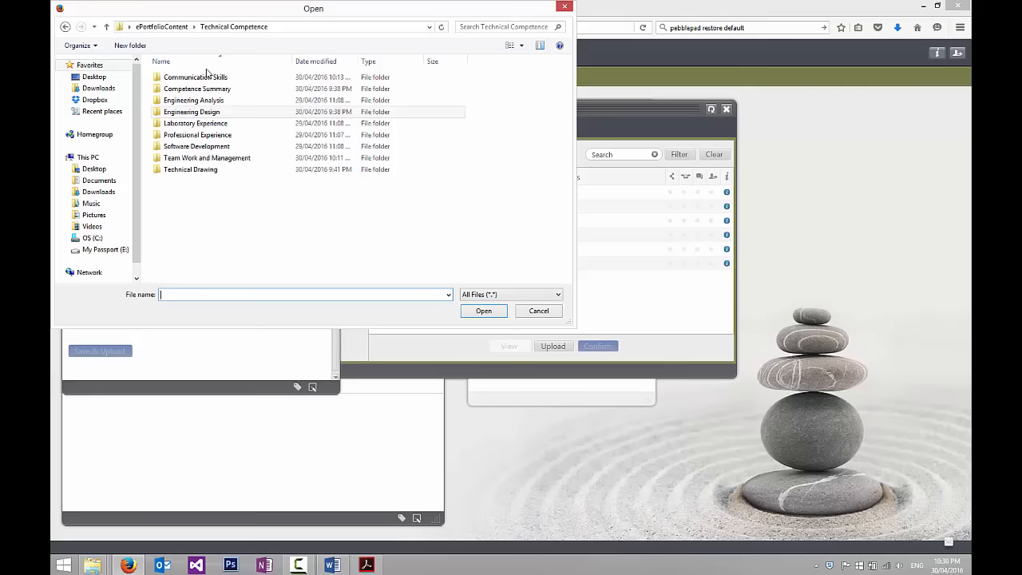
double_click(184, 171)
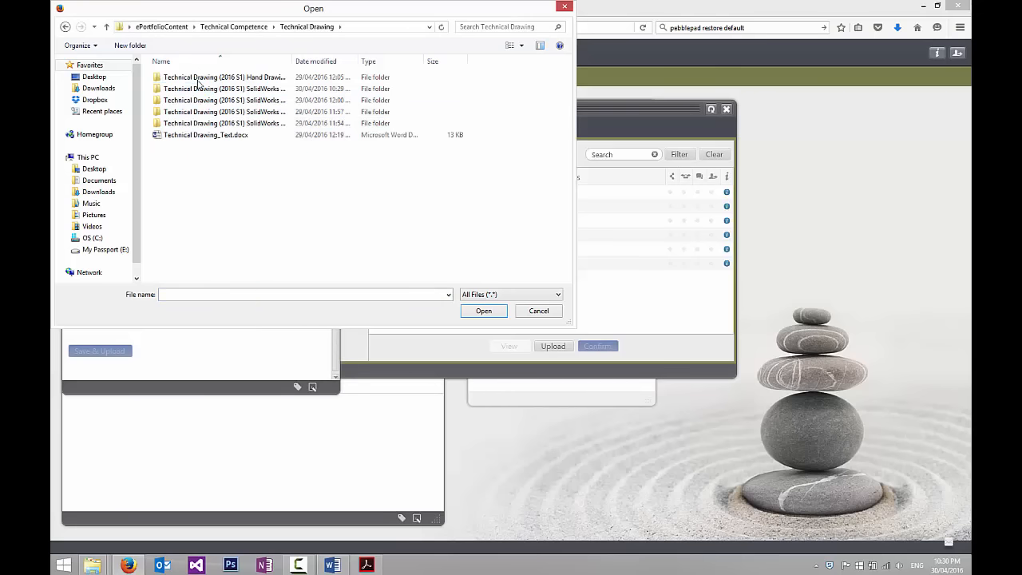
left_click_drag(294, 64, 339, 64)
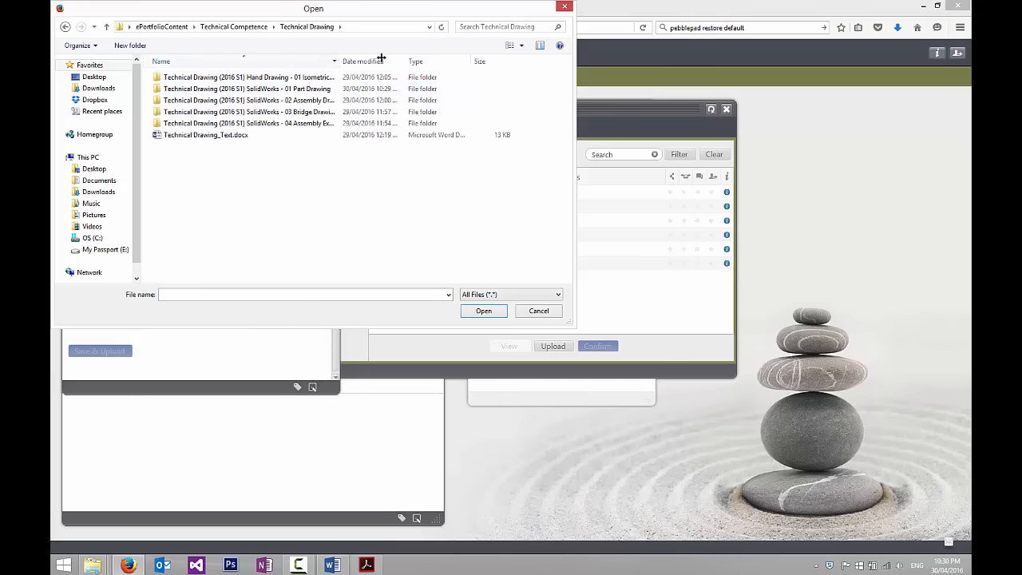
double_click(292, 89)
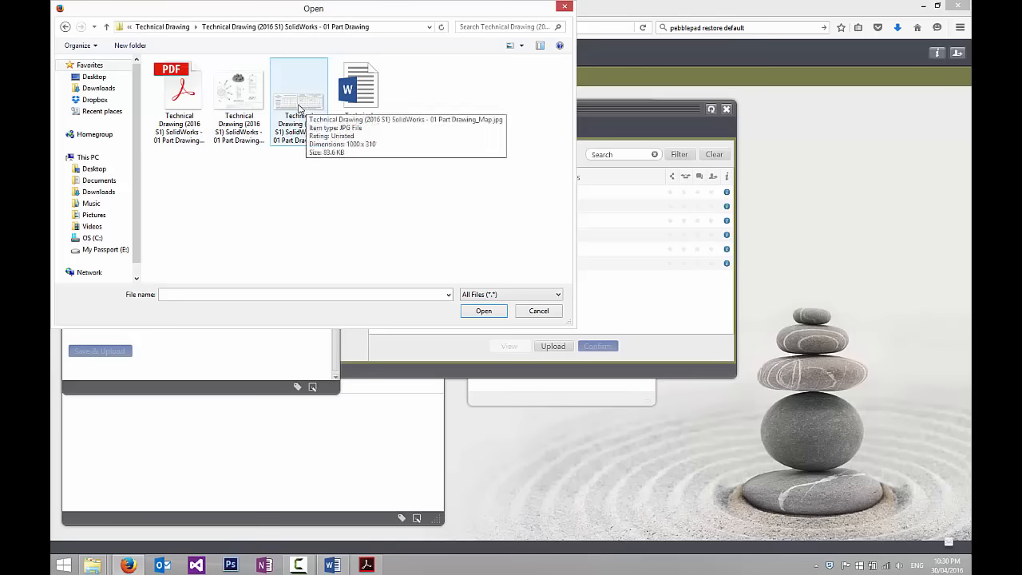
double_click(298, 108)
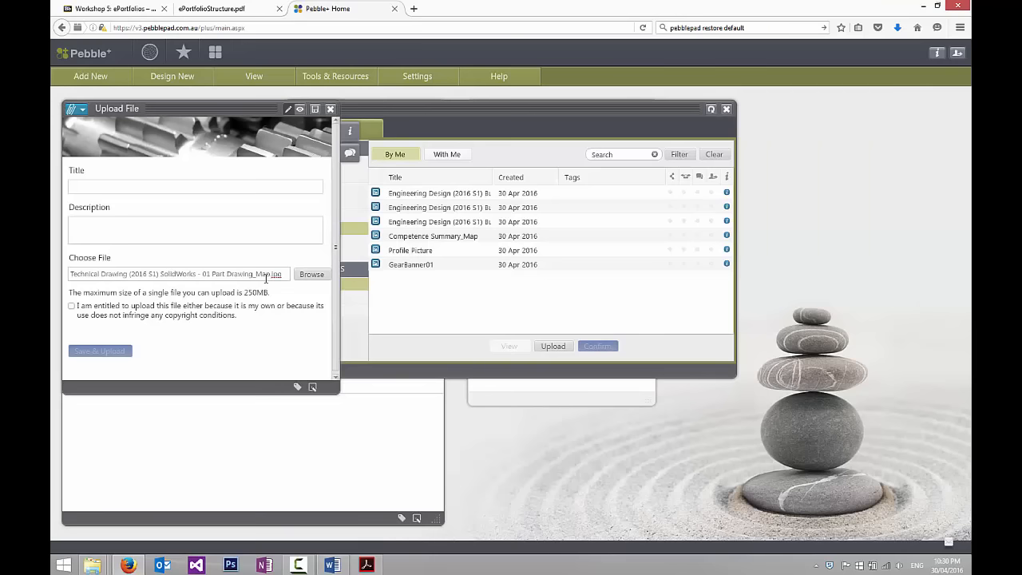
Title the file Technical Drawing (2016 S1) SolidWorks - 01 Part Drawing_Map, accept the copyright declaration and upload it.
left_click_drag(269, 273, 56, 280)
key("ctrl+c")
left_click(105, 189)
key("ctrl+v")
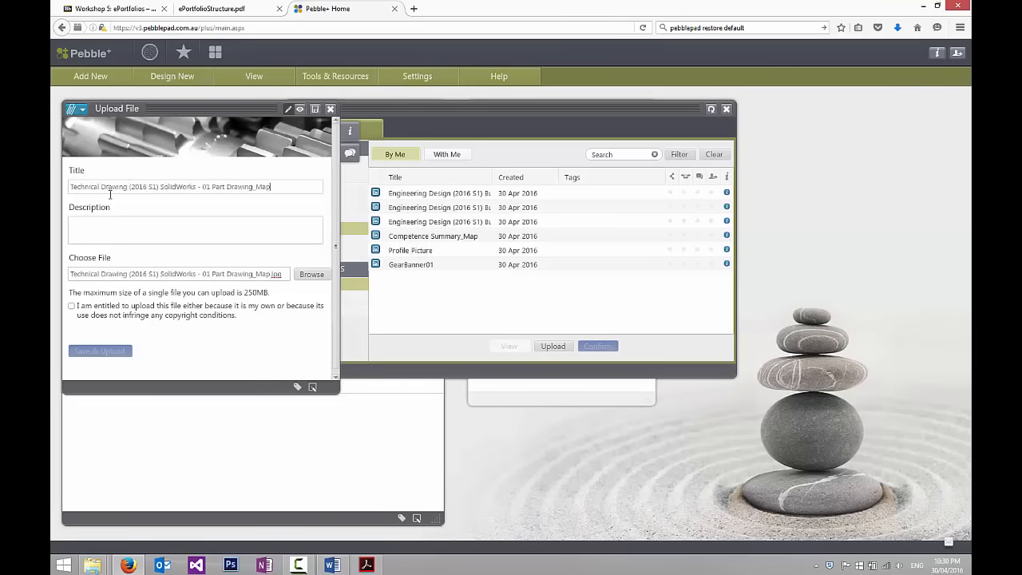
left_click(71, 306)
left_click(96, 350)
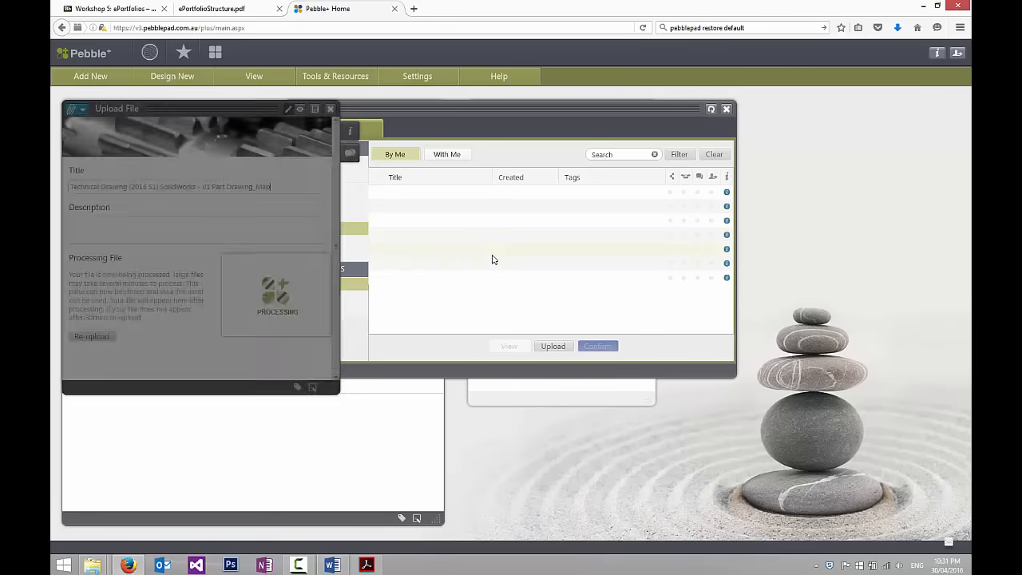
Close the upload form, insert the 01 Part Drawing_Map image into the page's media element and enlarge it.
left_click(492, 177)
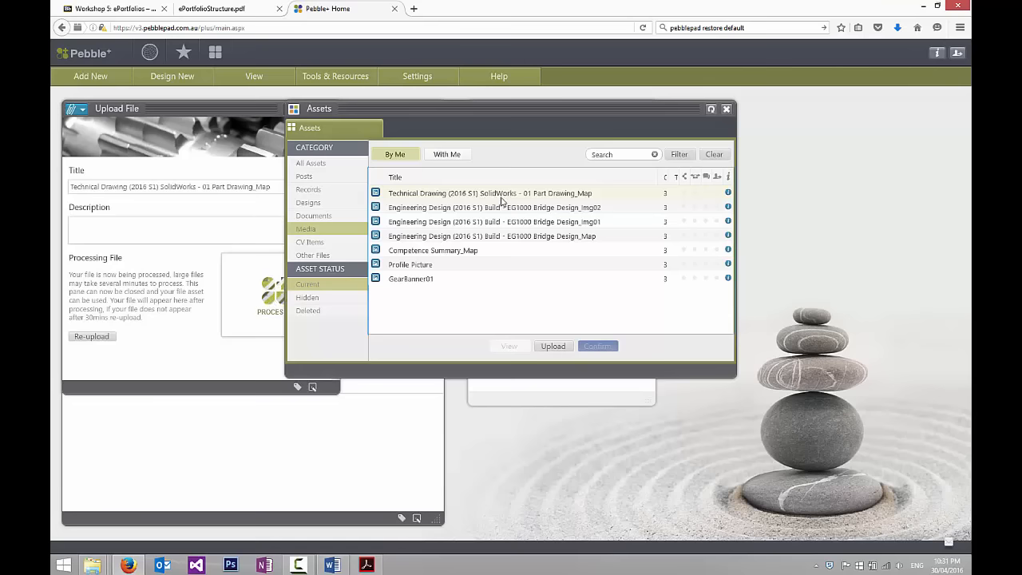
left_click(256, 103)
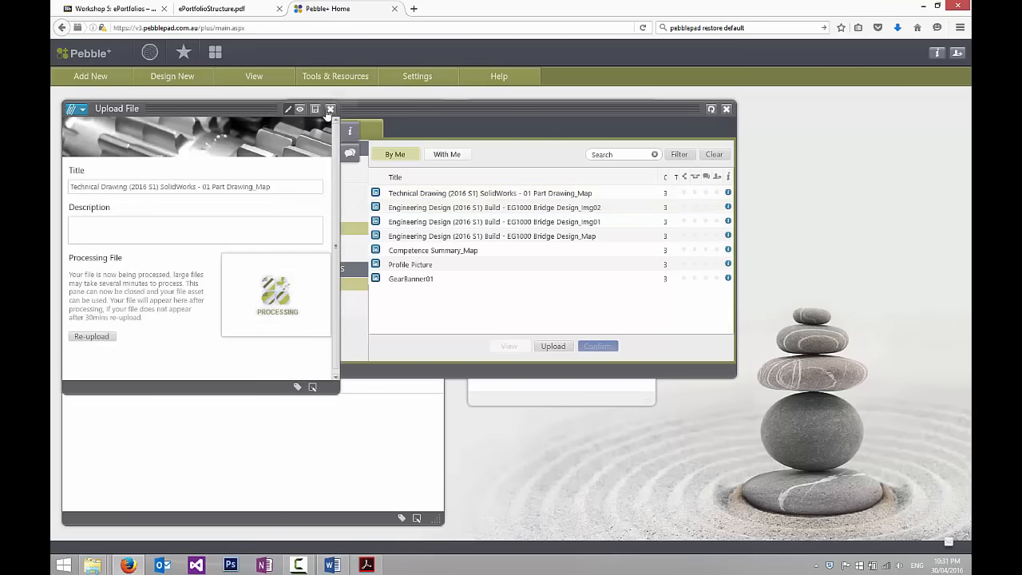
left_click(329, 109)
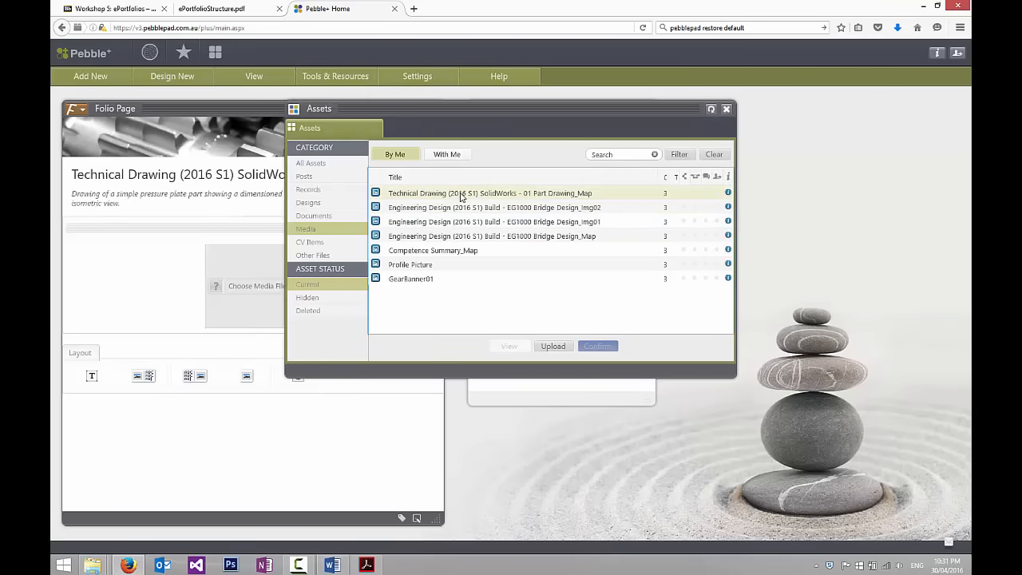
left_click(461, 194)
left_click(598, 346)
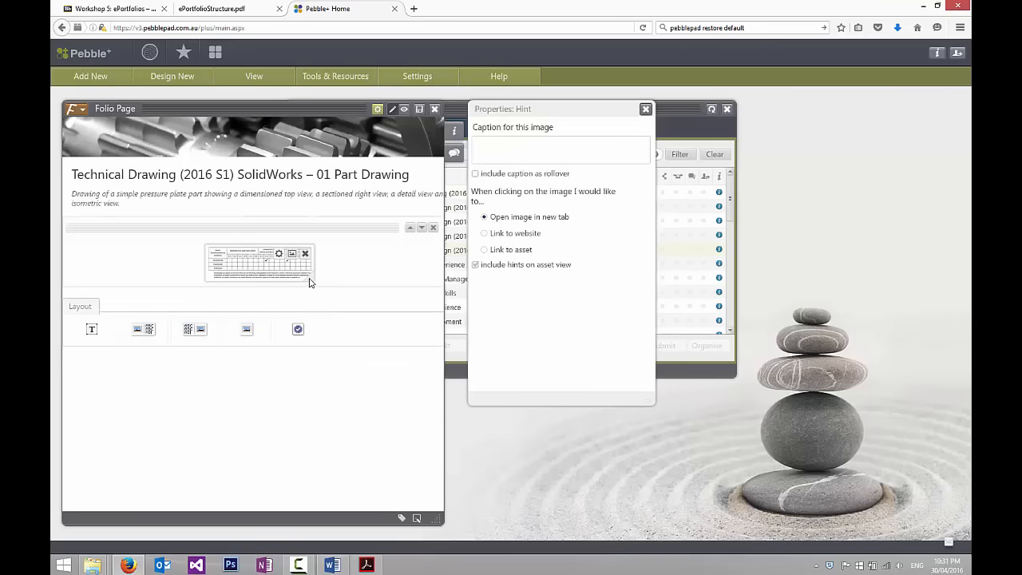
Link the map image to the Engineers Australia Stage 1 Competency Standard asset.
left_click(511, 250)
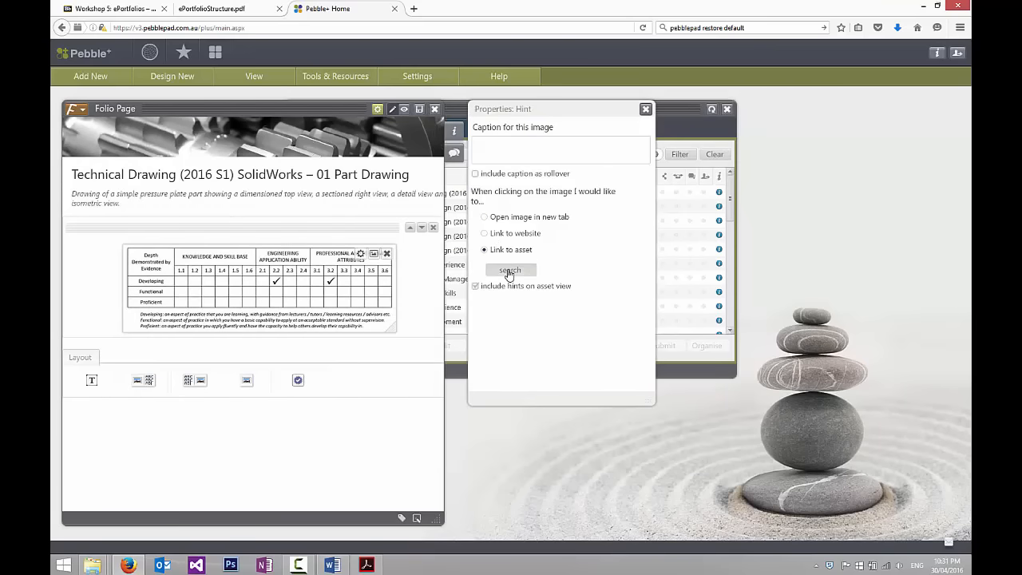
left_click(509, 271)
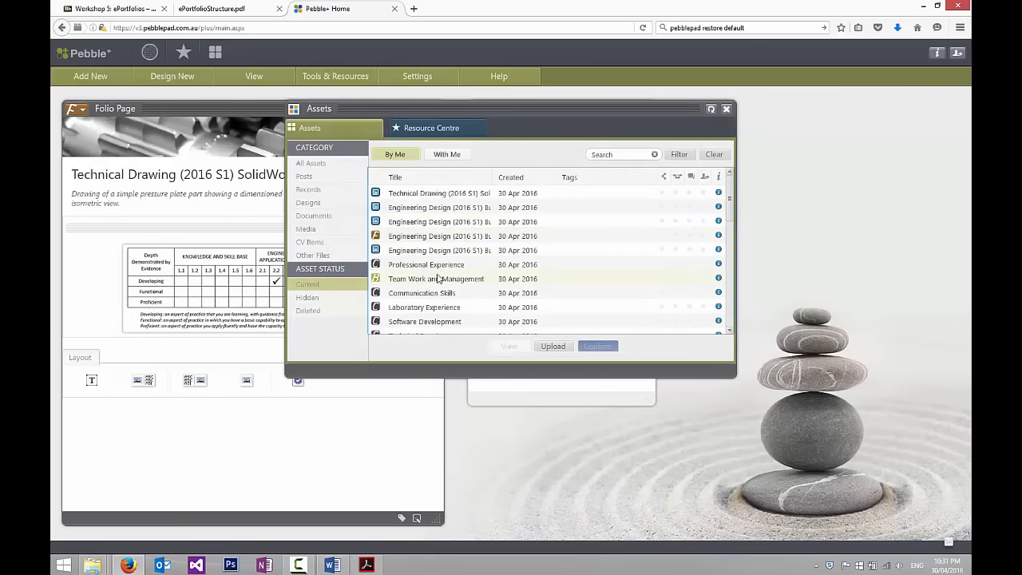
scroll(438, 278, "down", 5)
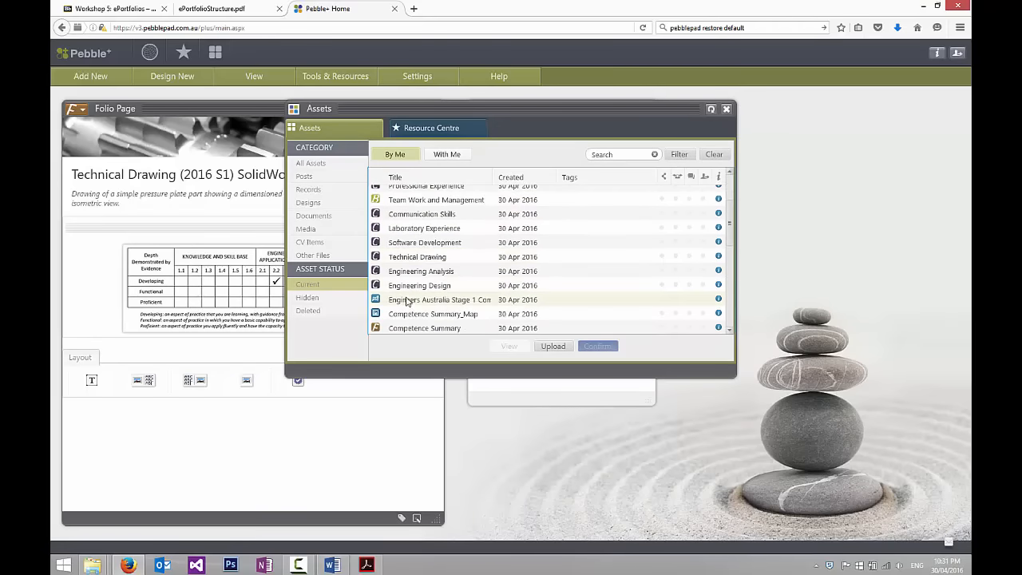
left_click(420, 300)
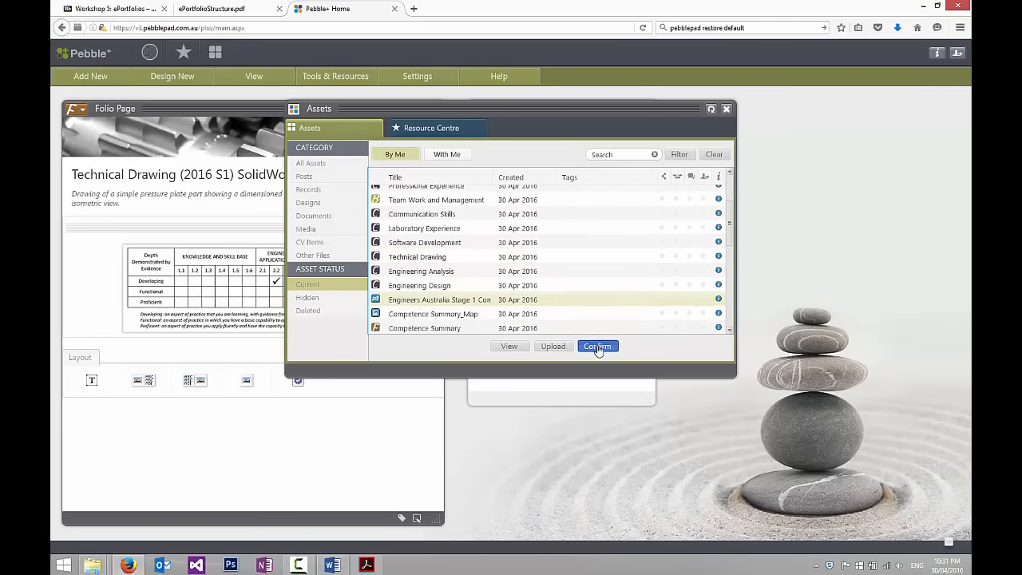
left_click(598, 346)
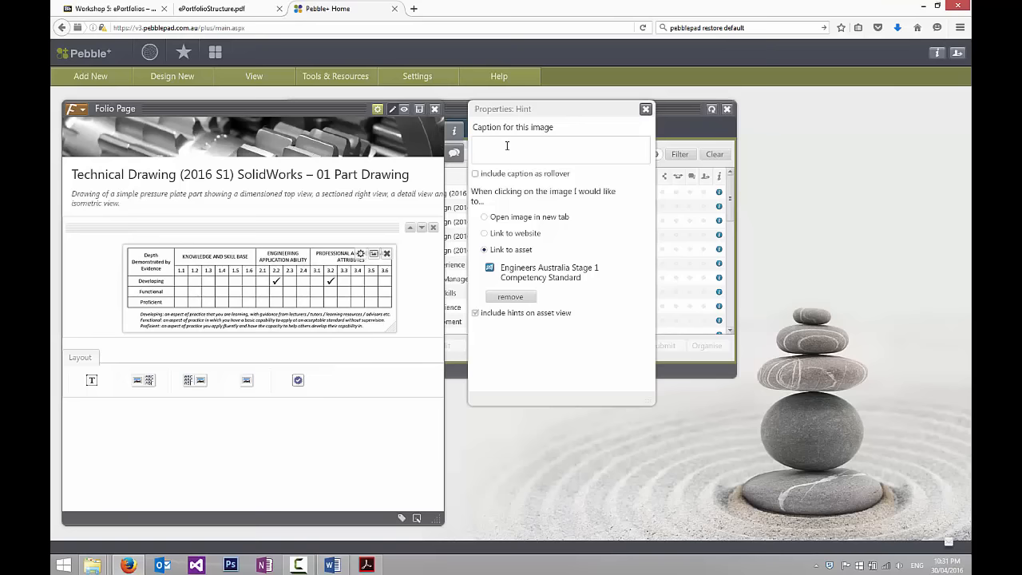
Caption the map image "Alignment with Engineers Australia Stage 1 Competency Standard", close its properties and save the page.
type("Alignment with Engin")
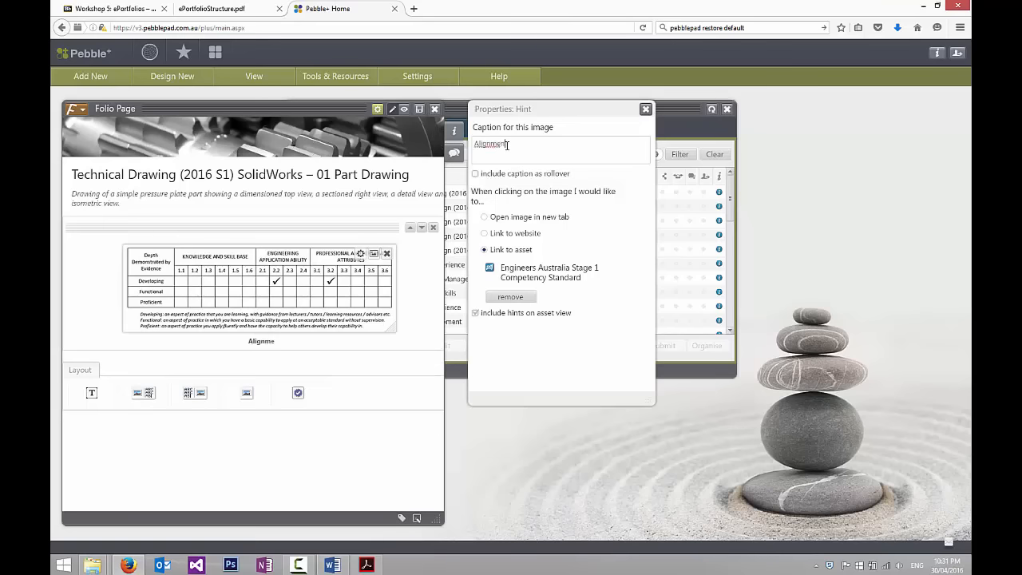
type("eers Australia ")
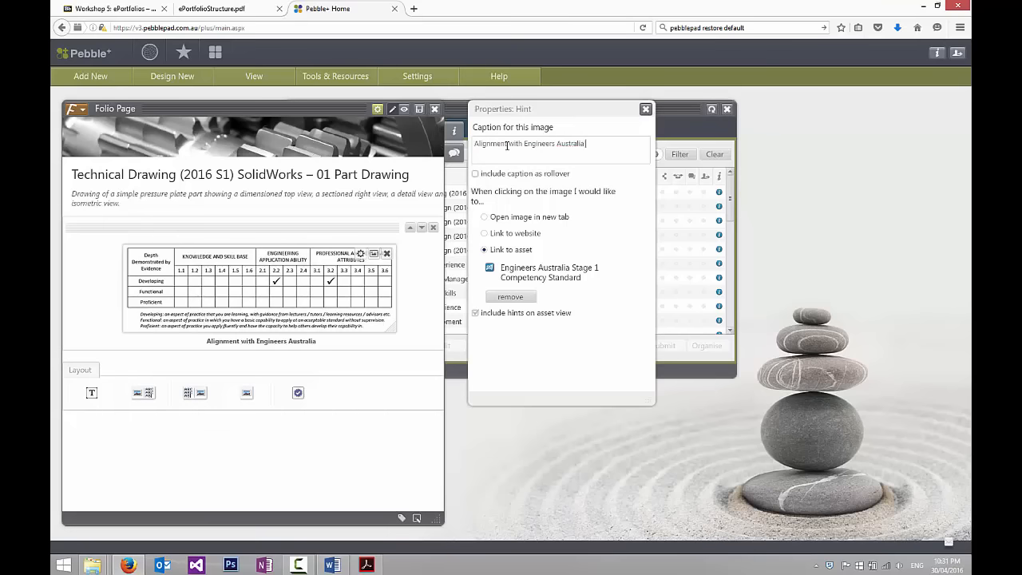
type("Stage 1 Competency STar")
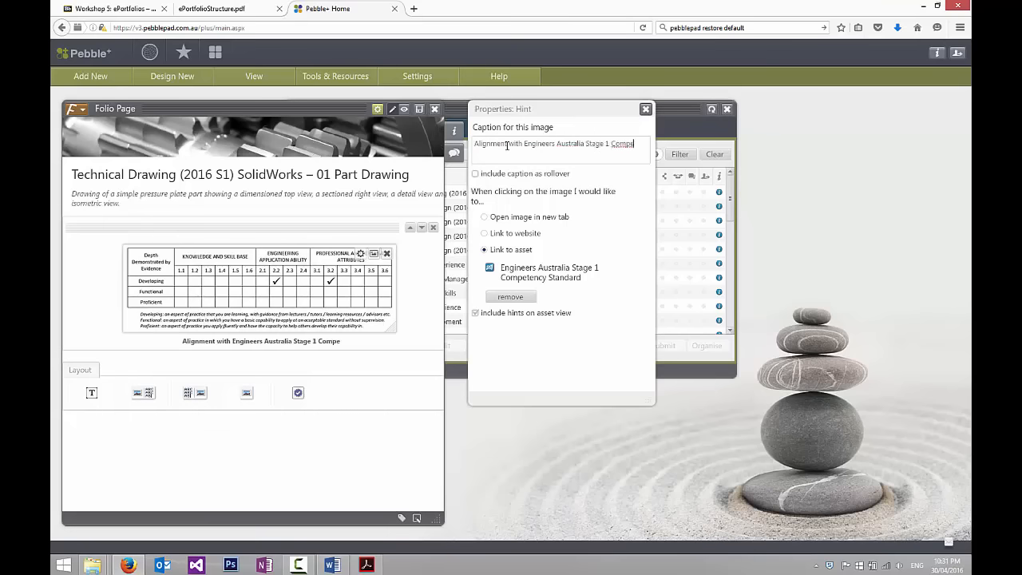
key("BackSpace")
key("BackSpace")
key("BackSpace")
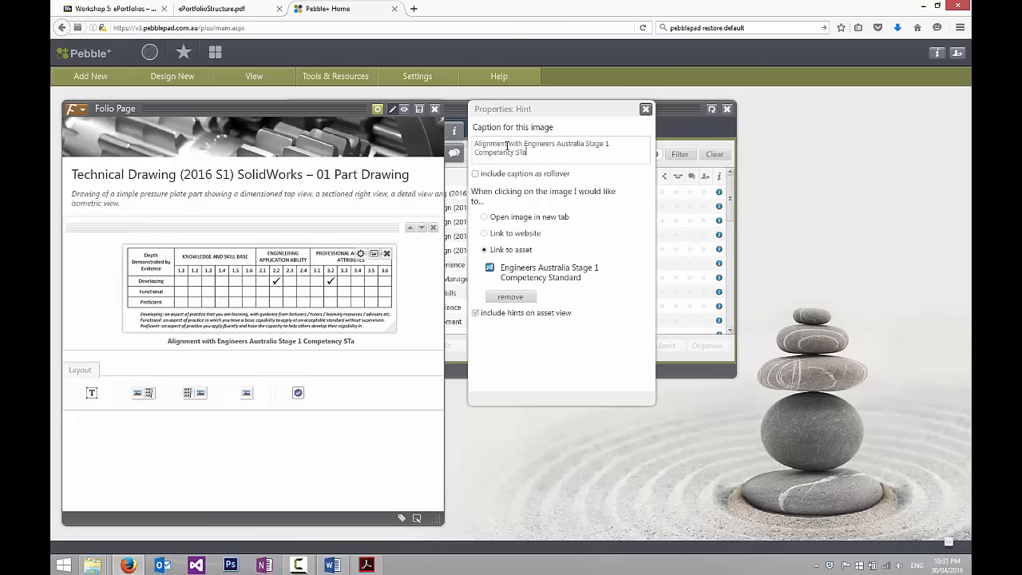
type("tandard")
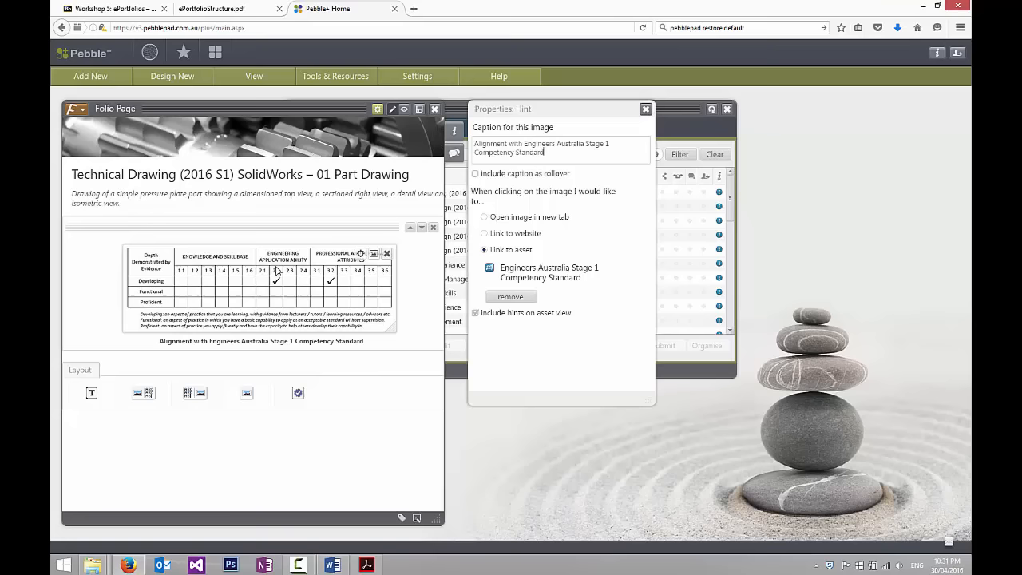
left_click(645, 109)
left_click(419, 110)
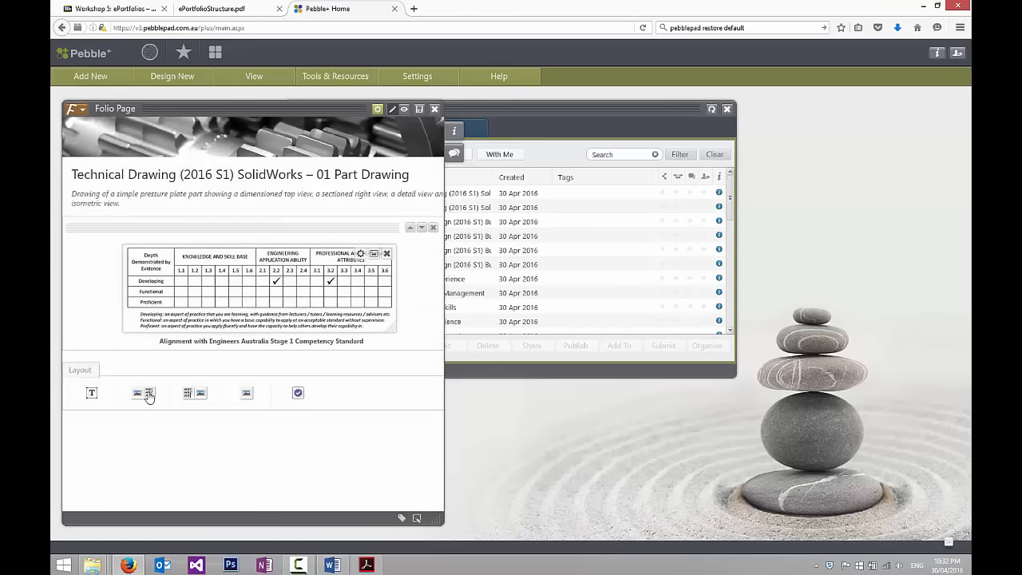
Add a text element below the map image and fill it with the Word document's paragraph on the SolidWorks modelling task's objective.
left_click(92, 394)
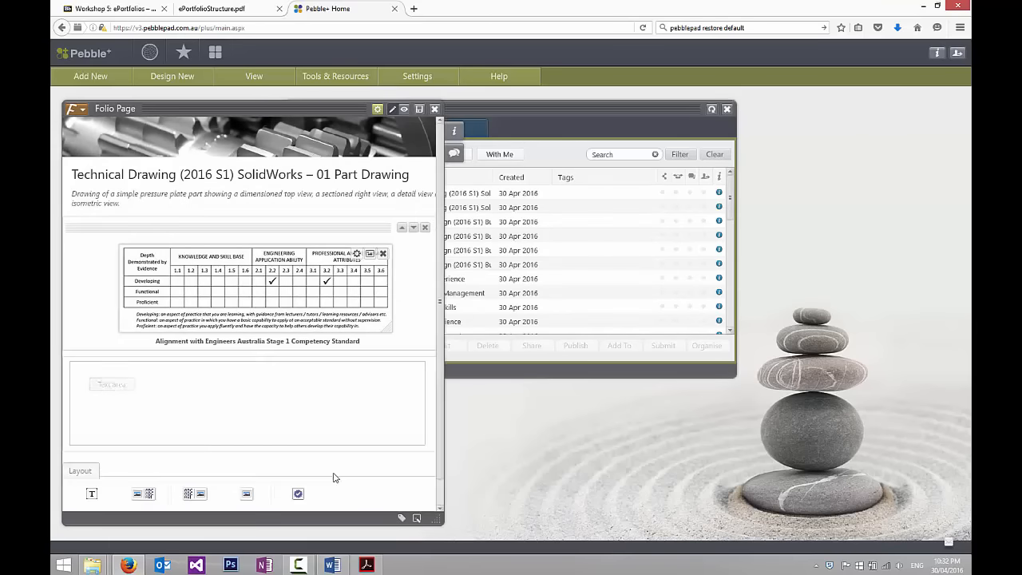
left_click(330, 566)
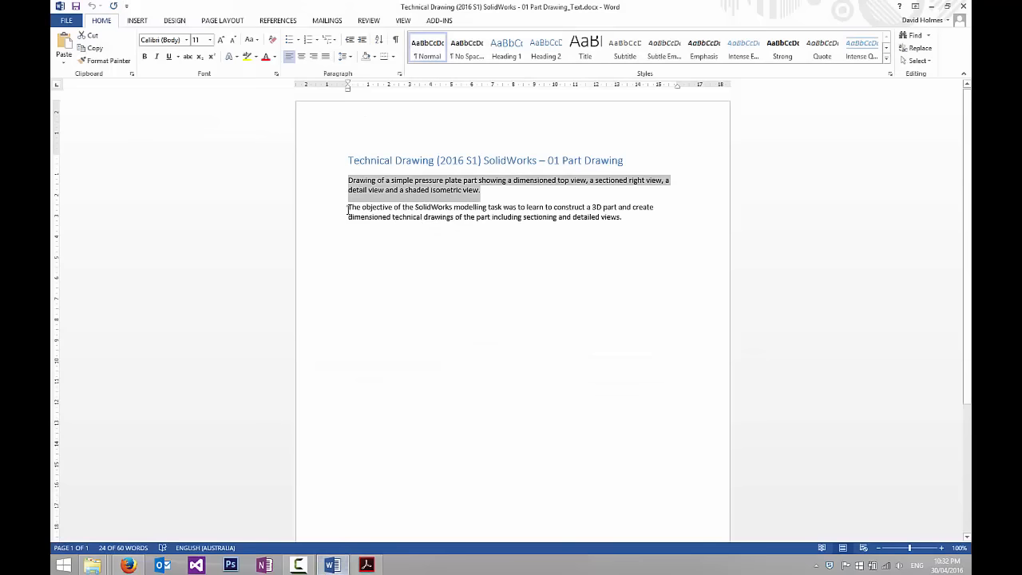
left_click_drag(348, 209, 638, 218)
key("ctrl+c")
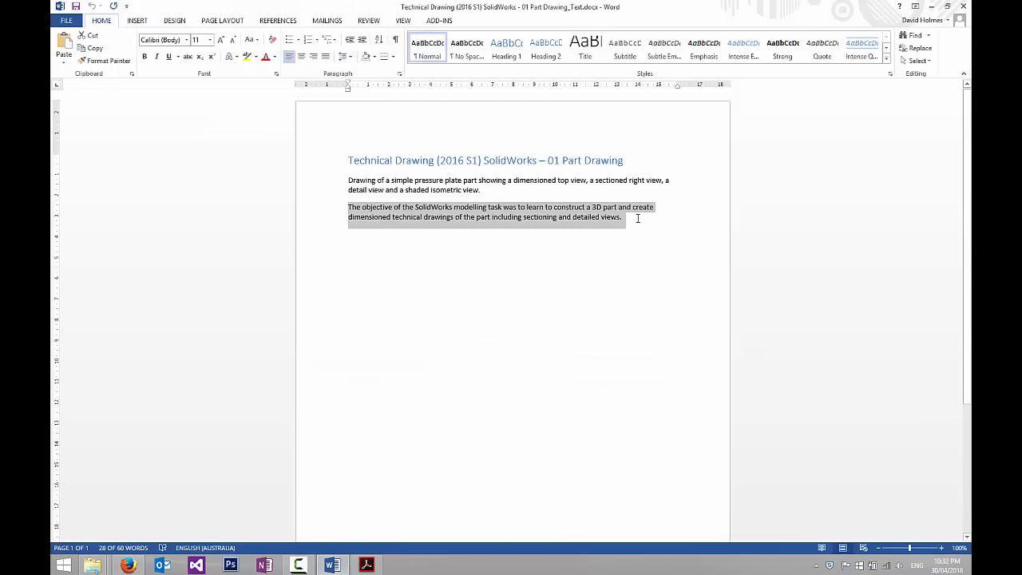
left_click(127, 565)
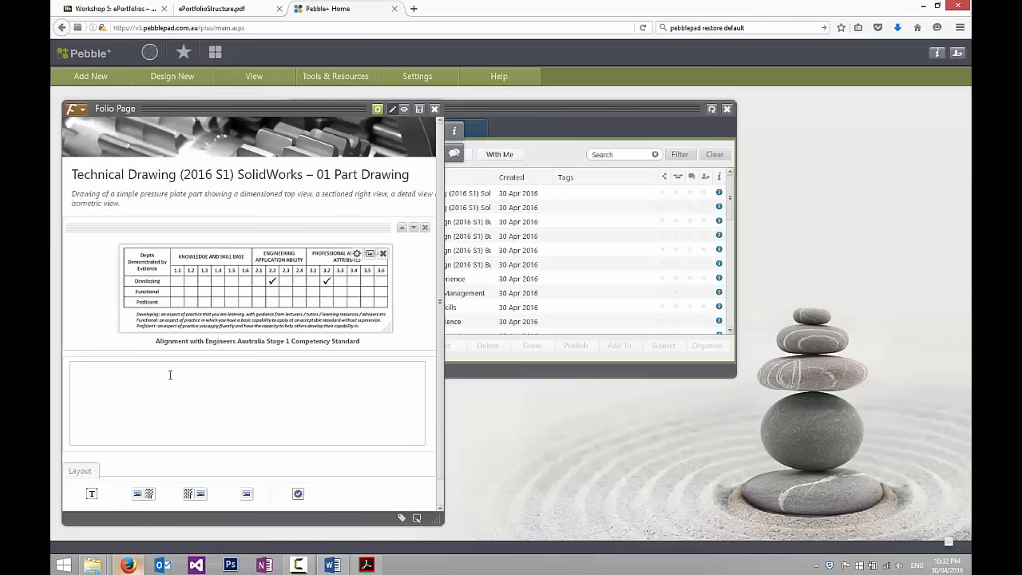
key("ctrl+v")
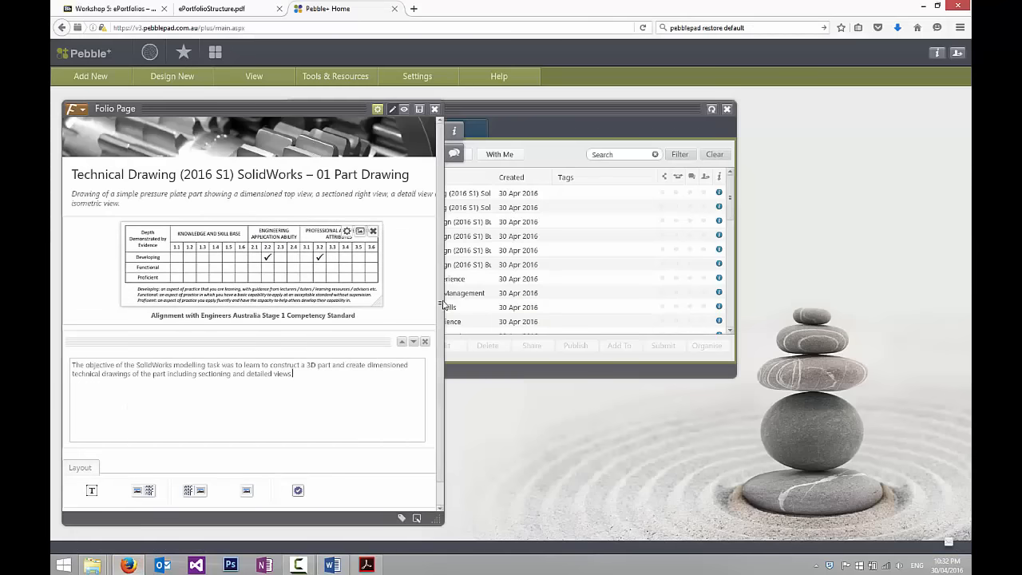
Add a media element below the text and upload Technical Drawing (2016 S1) SolidWorks - 01 Part Drawing_Img01.jpg for it, accepting the copyright declaration.
scroll(367, 371, "down", 1)
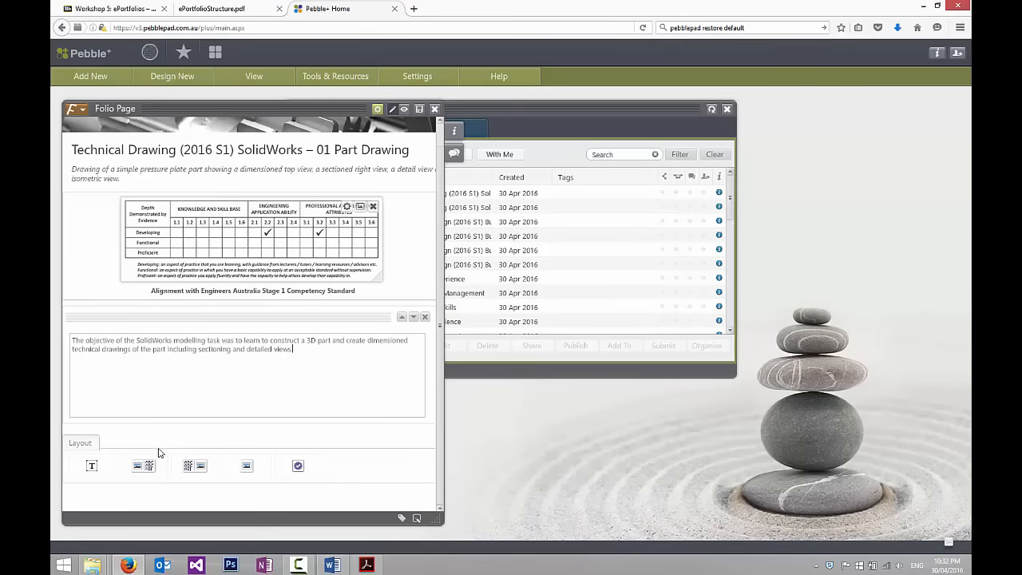
left_click(246, 466)
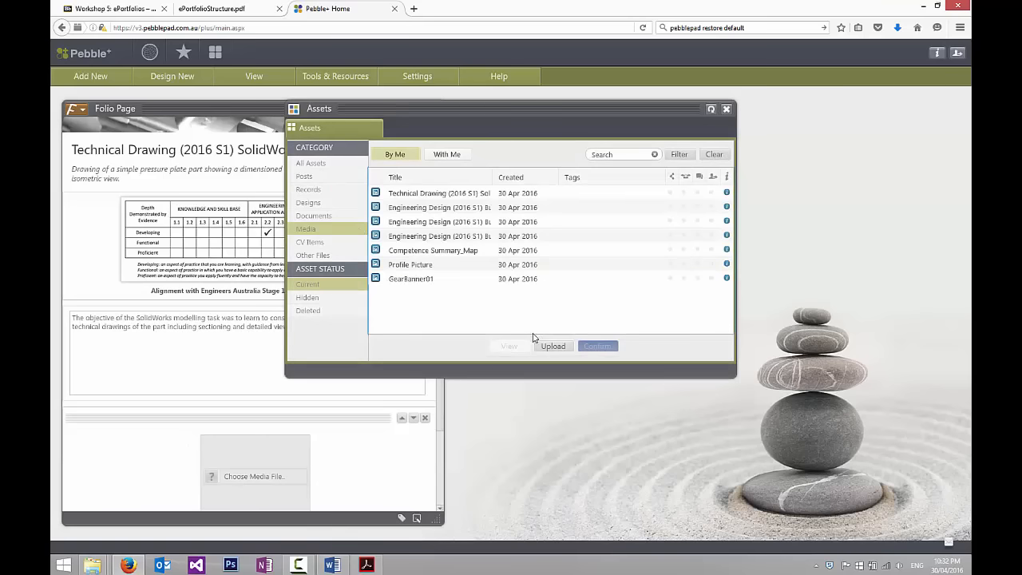
left_click(550, 348)
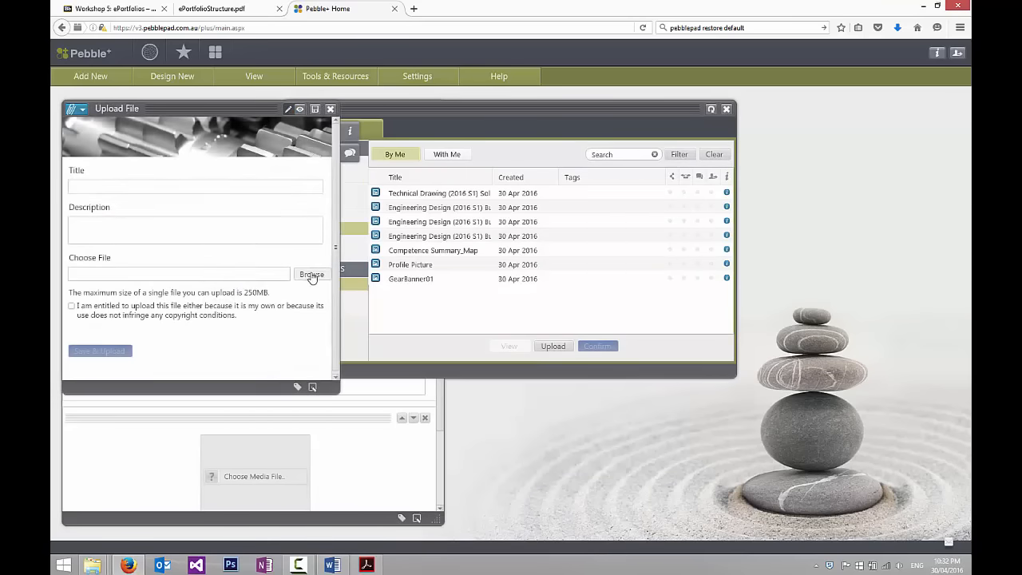
left_click(311, 274)
left_click(230, 128)
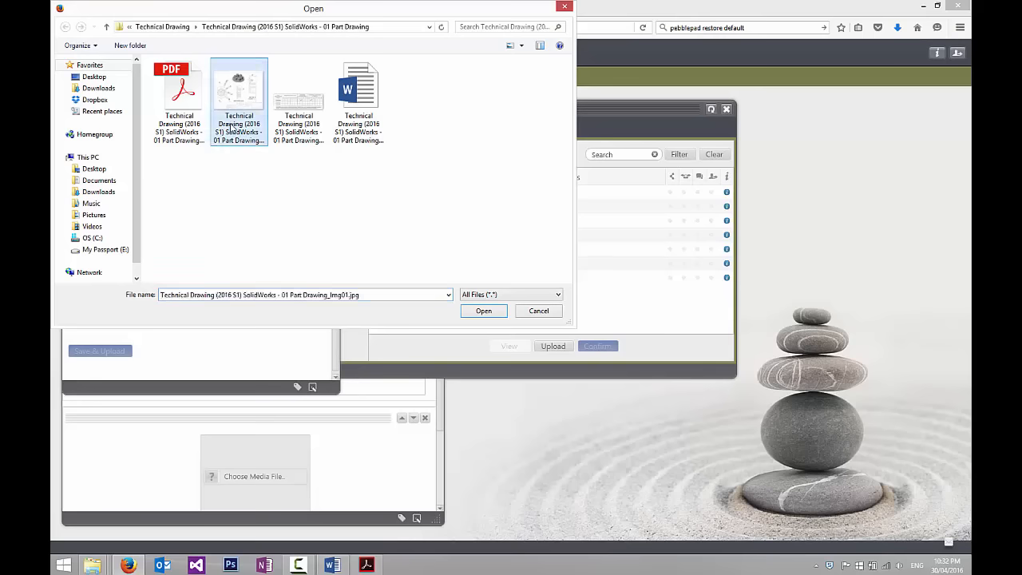
double_click(240, 91)
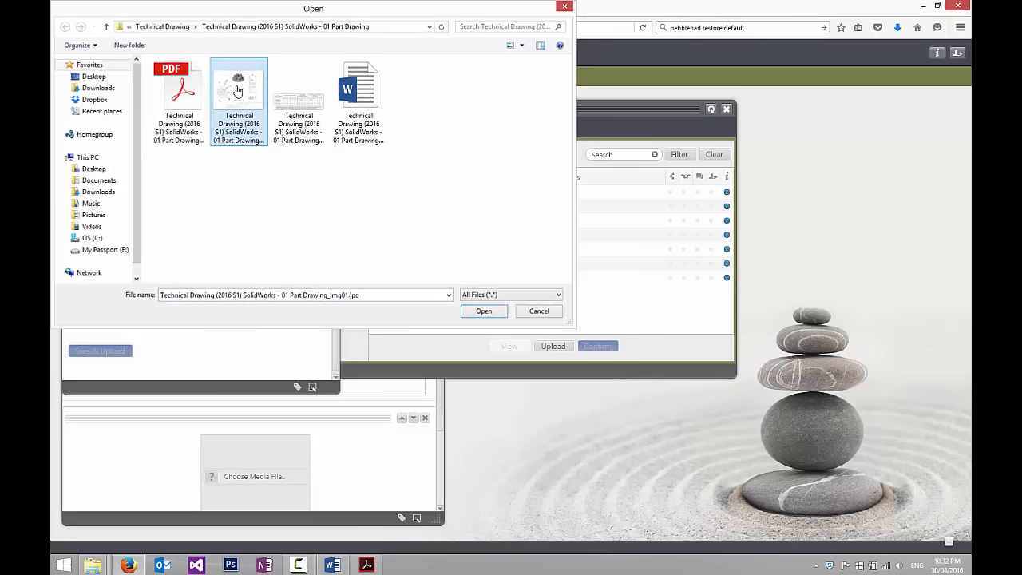
type("Technical Drawing (2016 S1) SolidWorks - 01 Part Drawing_Img01")
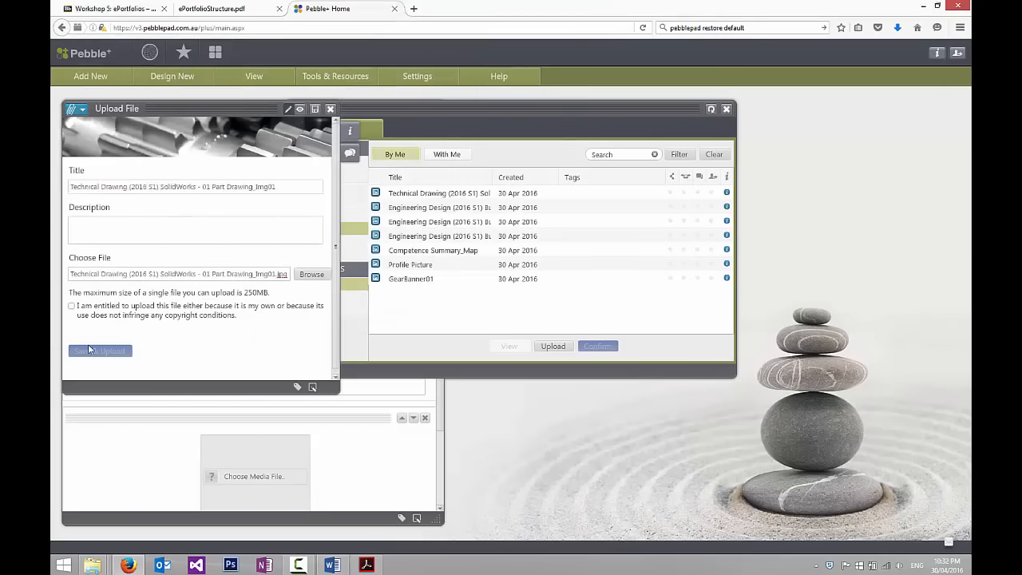
key("BackSpace")
type("2")
left_click(71, 306)
left_click(98, 350)
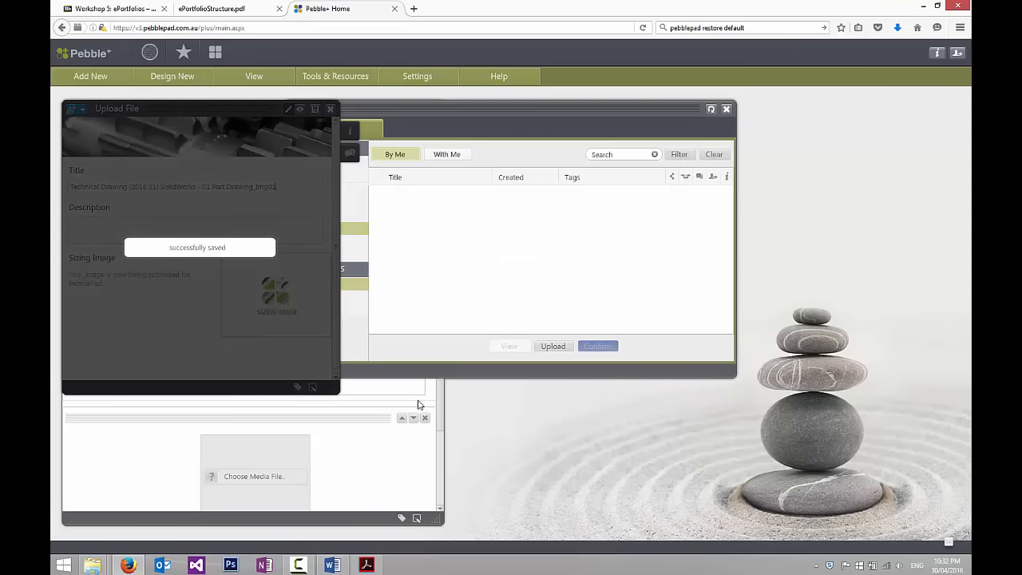
Close the upload form, insert the newly uploaded part drawing image into the media element and enlarge it to most of the page width.
left_click(330, 108)
left_click(462, 198)
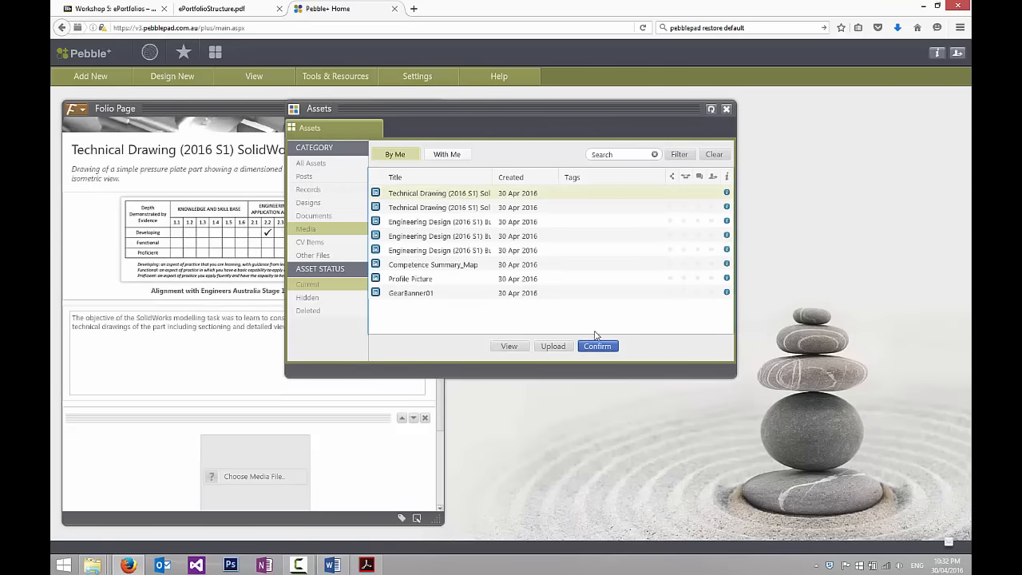
left_click(598, 345)
scroll(376, 379, "down", 3)
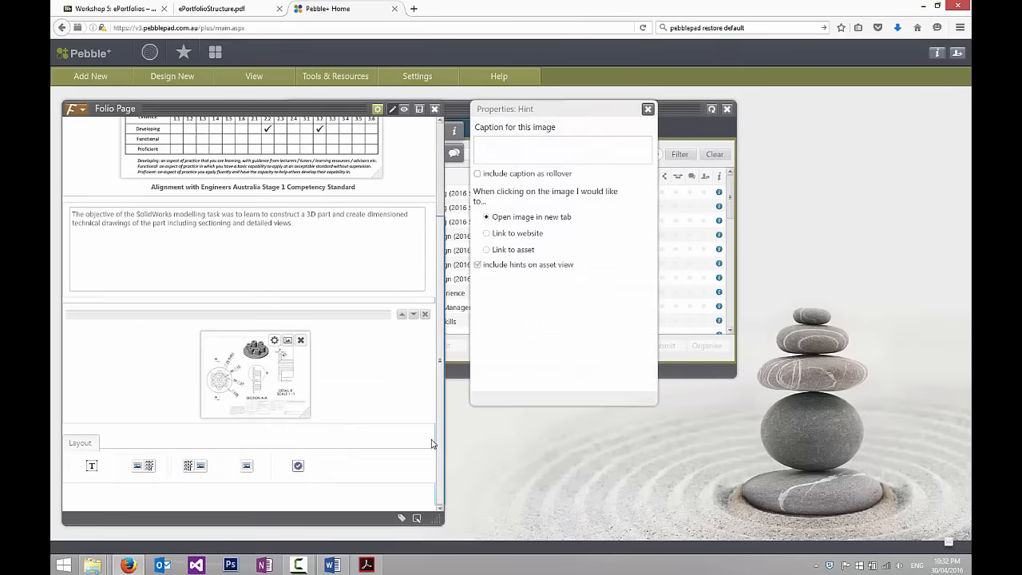
left_click_drag(303, 417, 413, 519)
left_click_drag(444, 325, 439, 399)
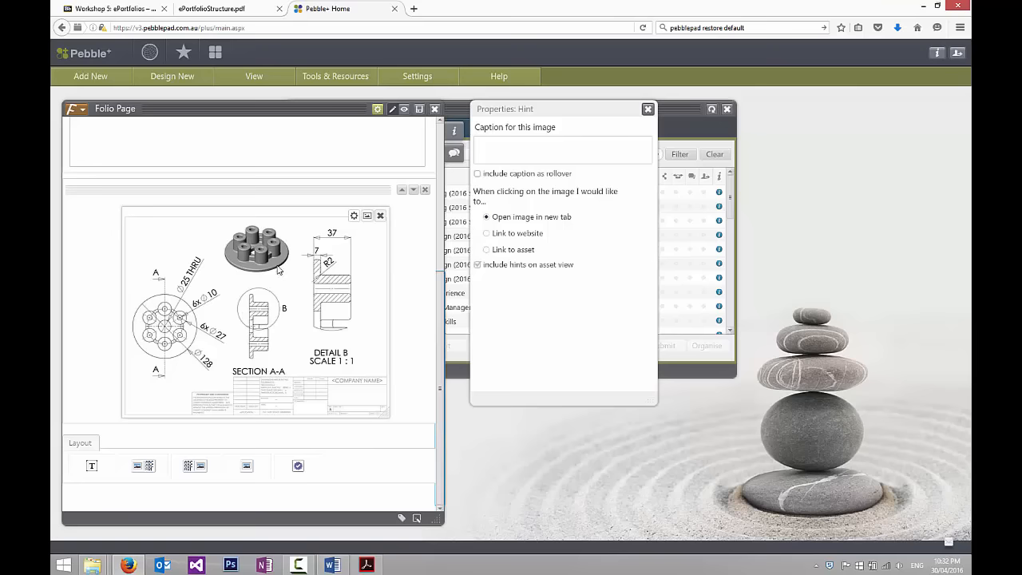
Choose an asset link for the drawing image and upload Technical Drawing (2016 S1) SolidWorks - 01 Part Drawing_Doc.PDF, accepting the copyright declaration.
left_click(496, 251)
left_click(511, 273)
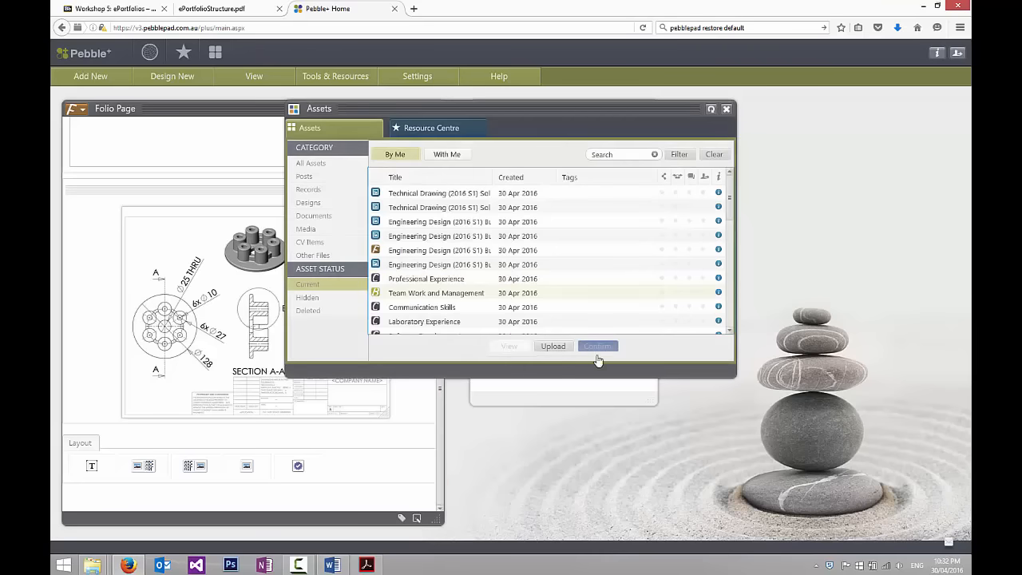
left_click(553, 349)
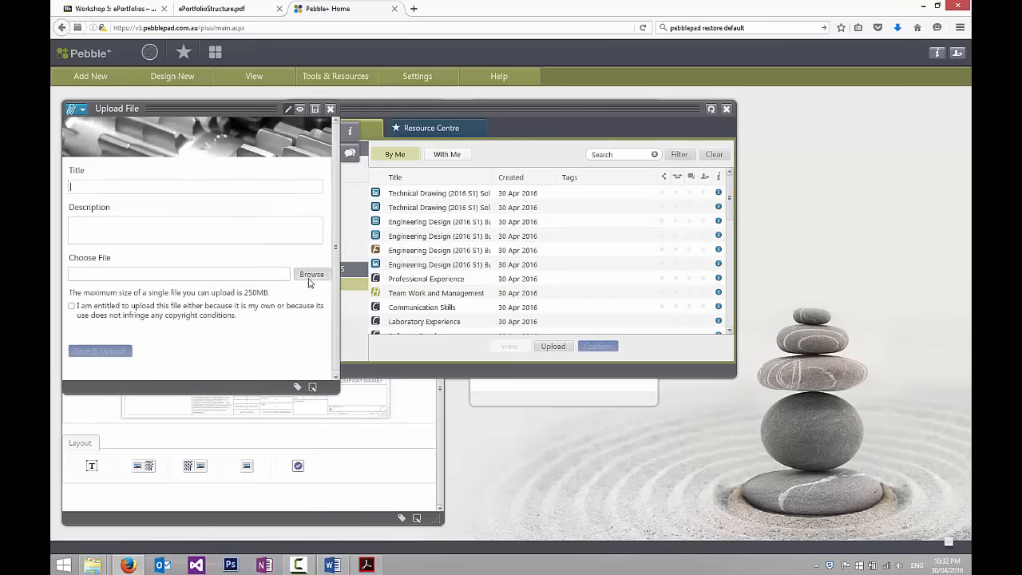
left_click(313, 276)
left_click(176, 132)
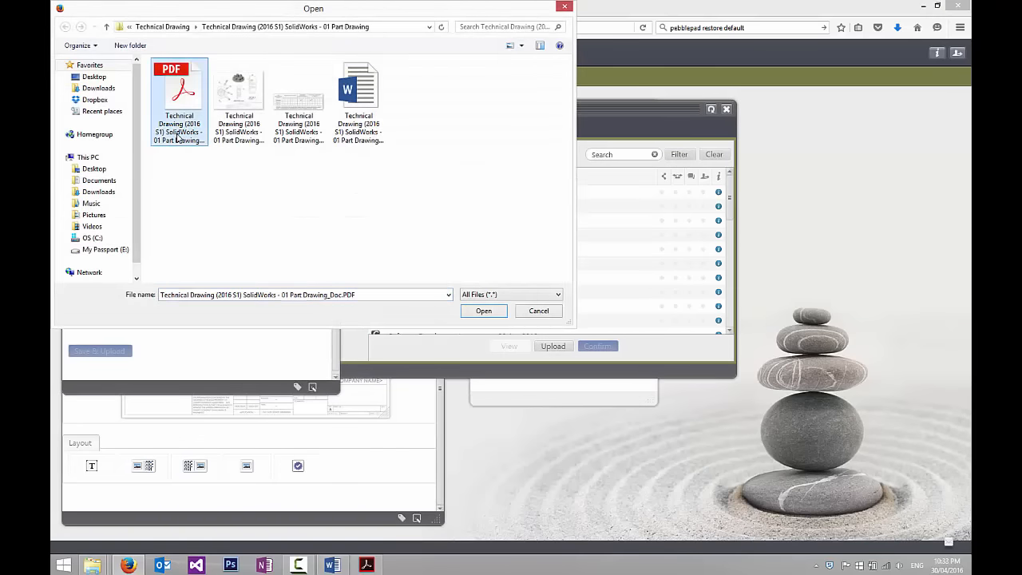
double_click(179, 143)
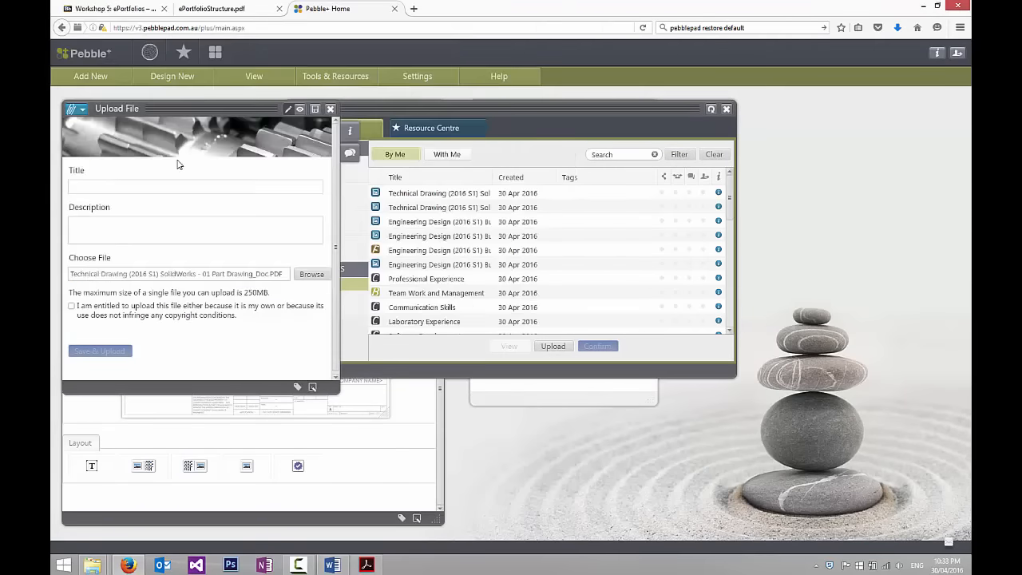
left_click(71, 305)
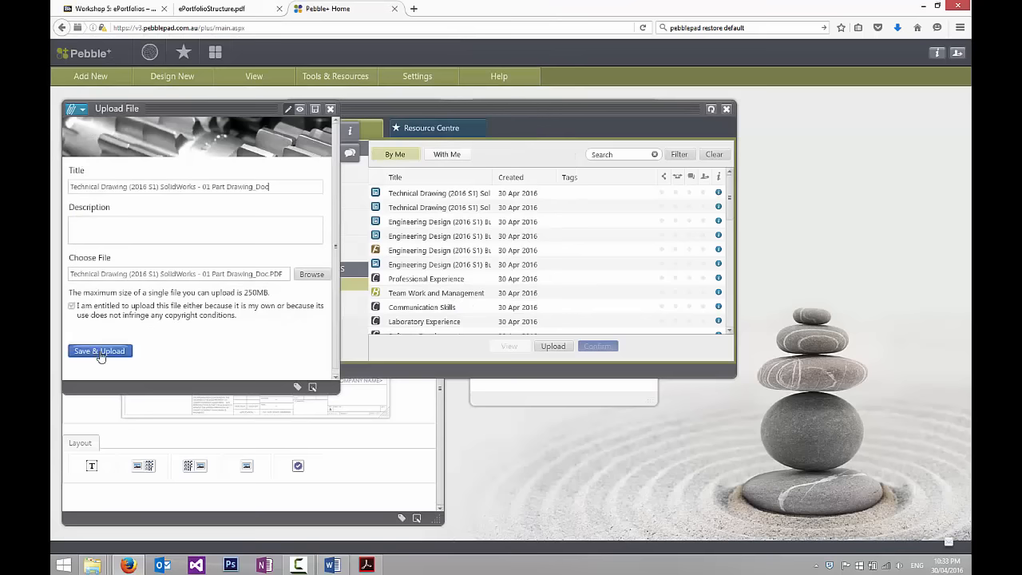
left_click(100, 352)
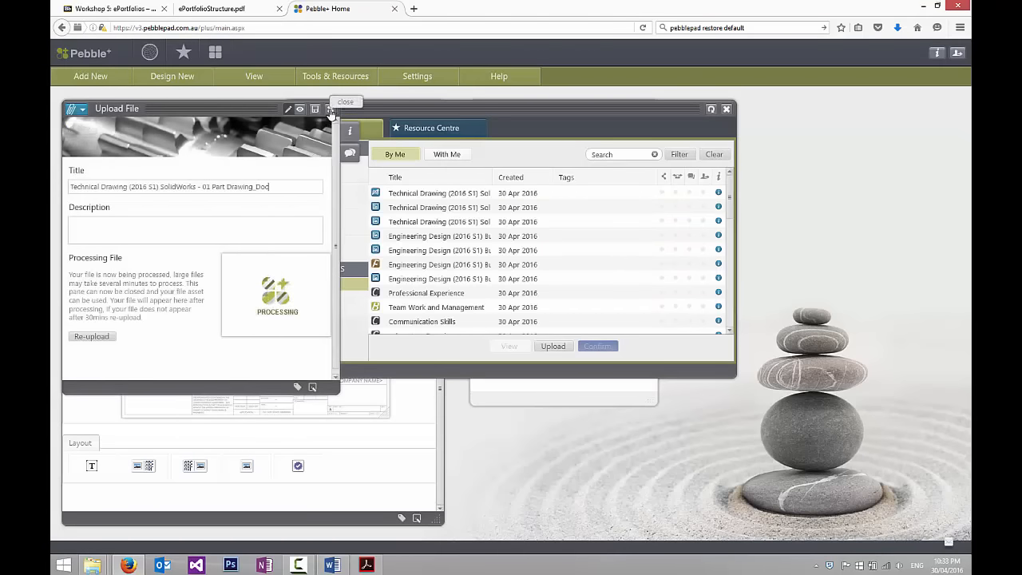
Link the drawing image to the uploaded 01 Part Drawing_Doc asset, close the image properties and save the folio page.
left_click(331, 110)
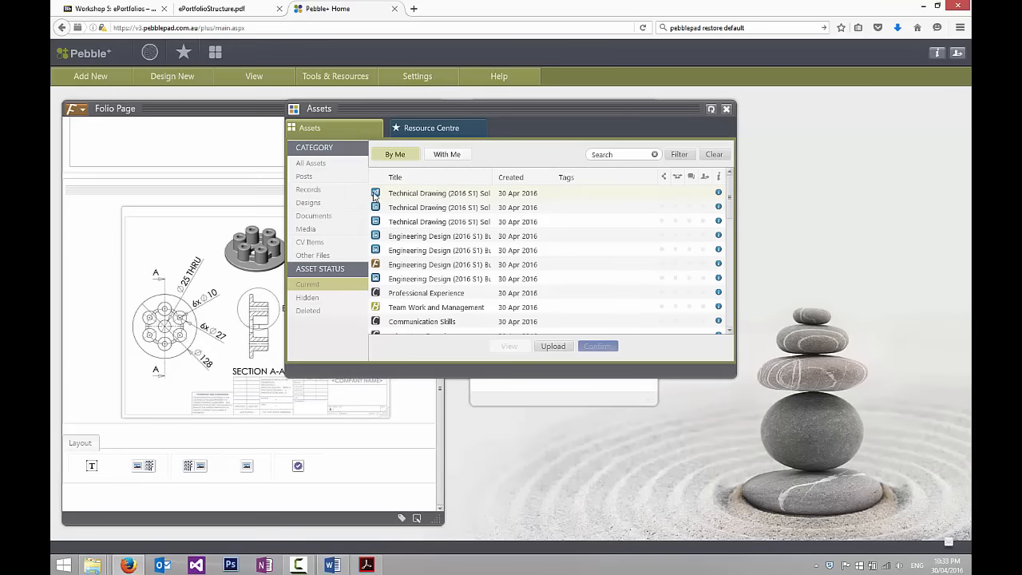
left_click(415, 199)
left_click(599, 347)
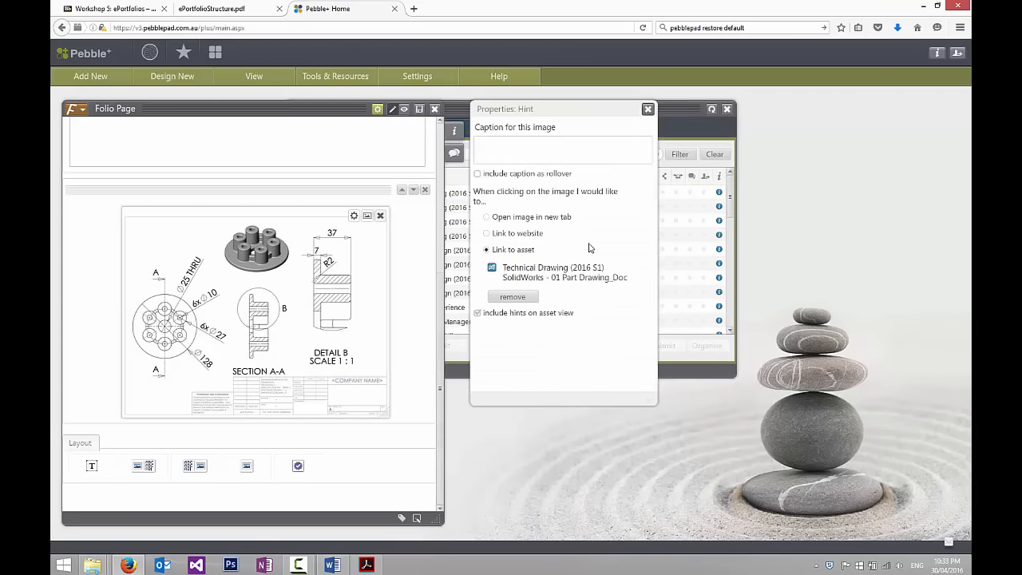
left_click(648, 108)
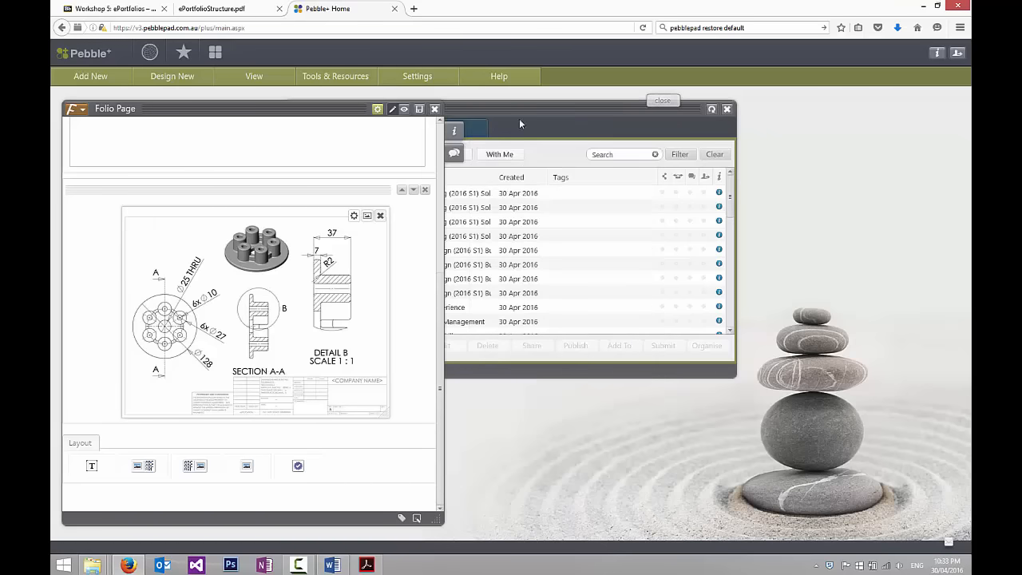
left_click(419, 109)
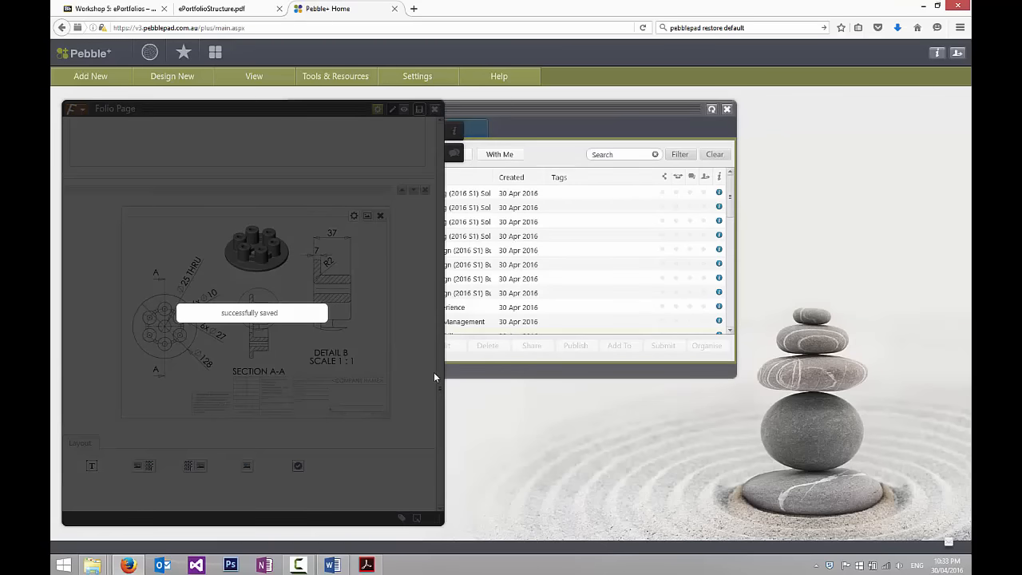
Preview the finished 01 Part Drawing page, test the drawing image's link to its PDF asset, and close the page.
left_click_drag(439, 377, 436, 200)
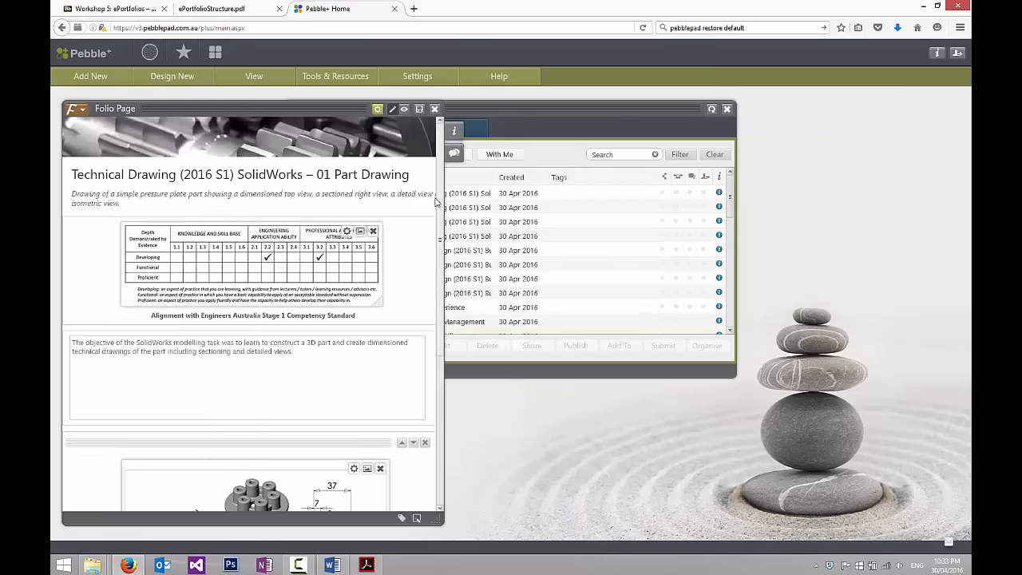
left_click(404, 109)
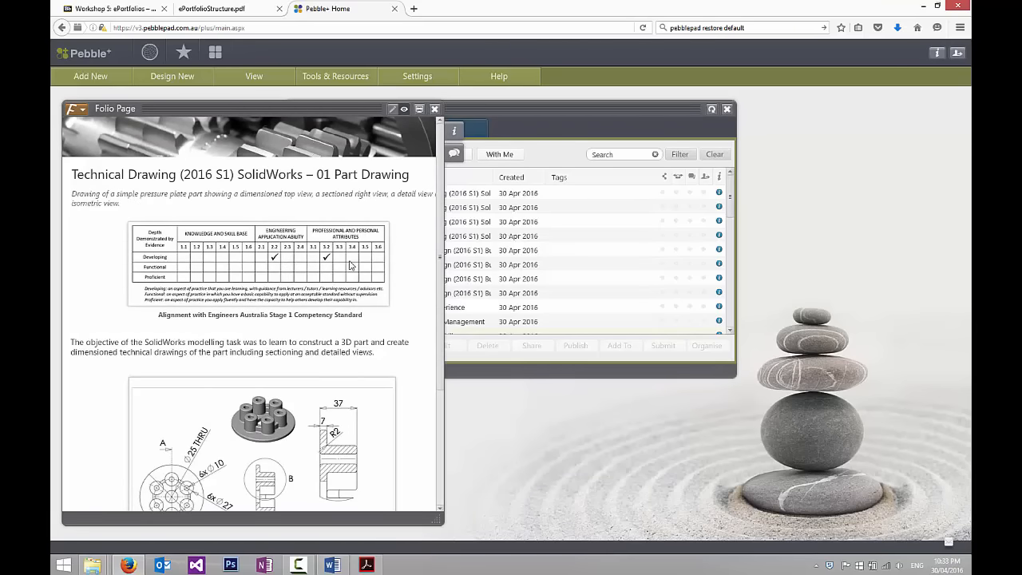
scroll(306, 251, "down", 3)
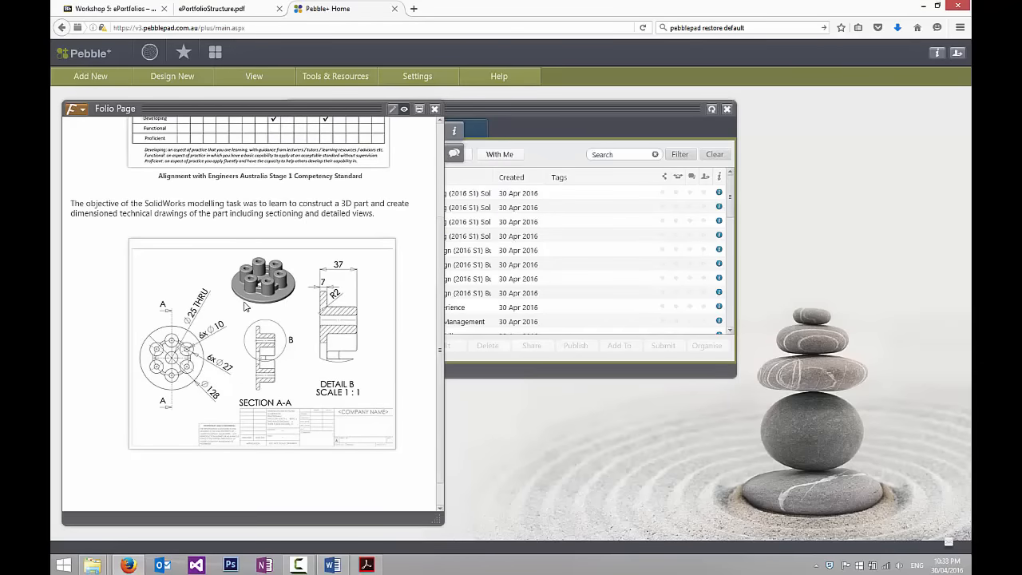
left_click(245, 306)
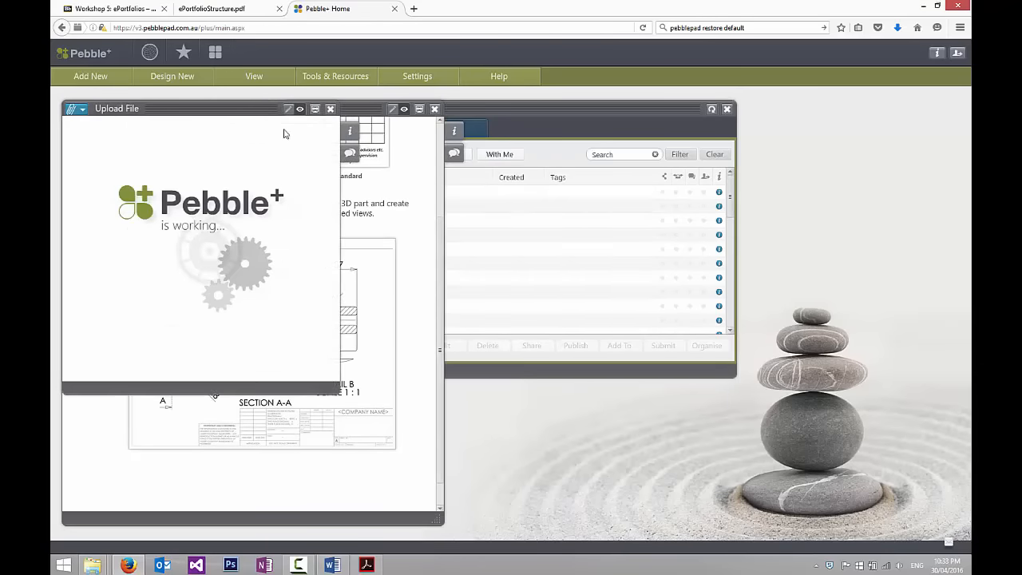
left_click(330, 109)
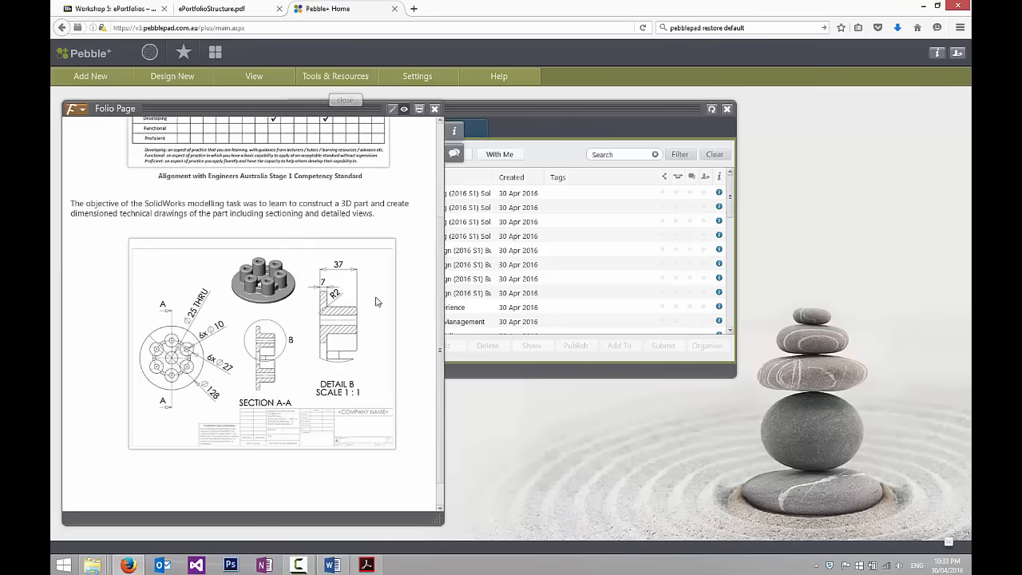
left_click_drag(441, 248, 443, 146)
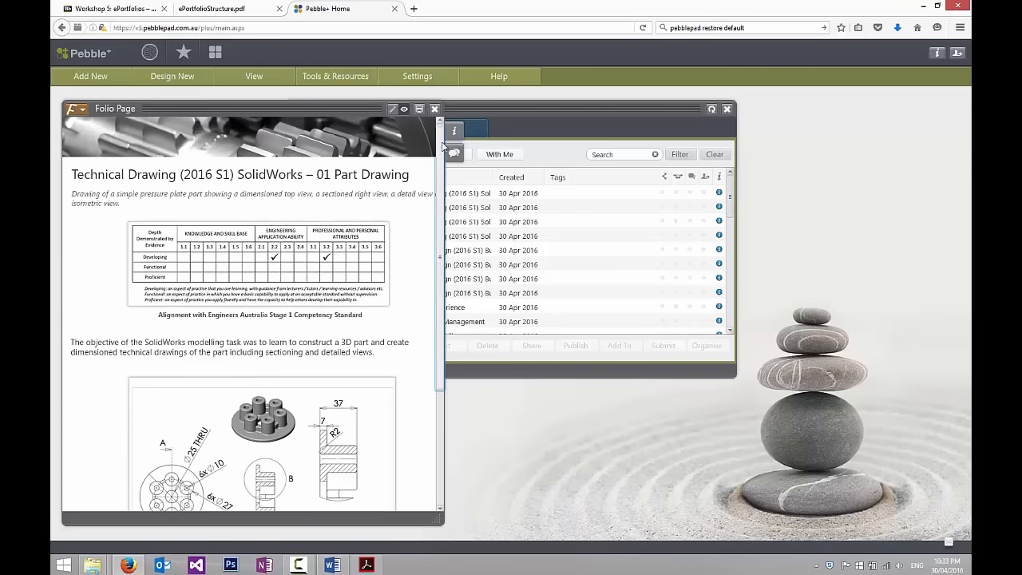
left_click(434, 109)
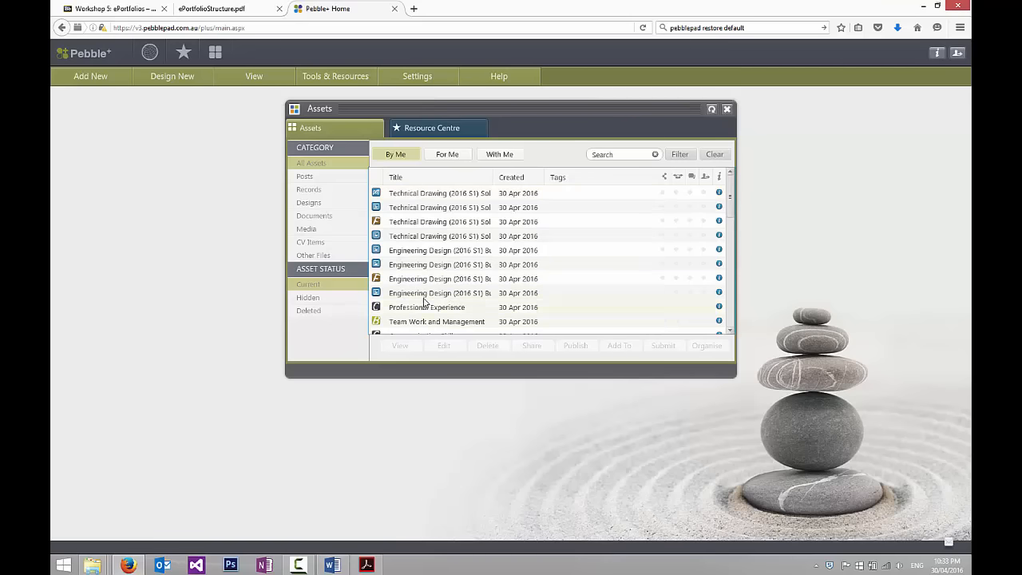
Create a new folio page and close the Word document of the 01 Part Drawing text.
left_click(175, 80)
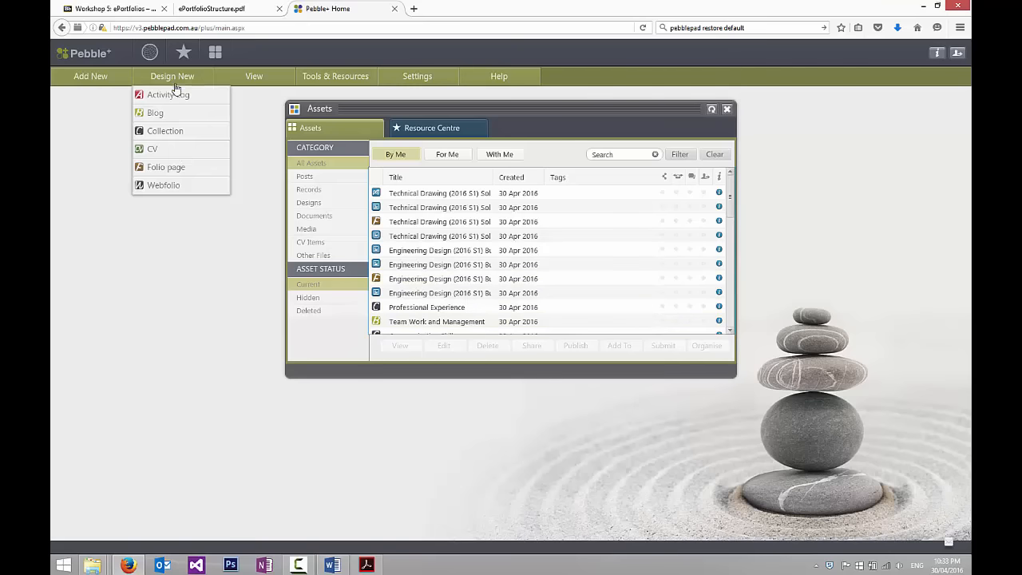
left_click(165, 171)
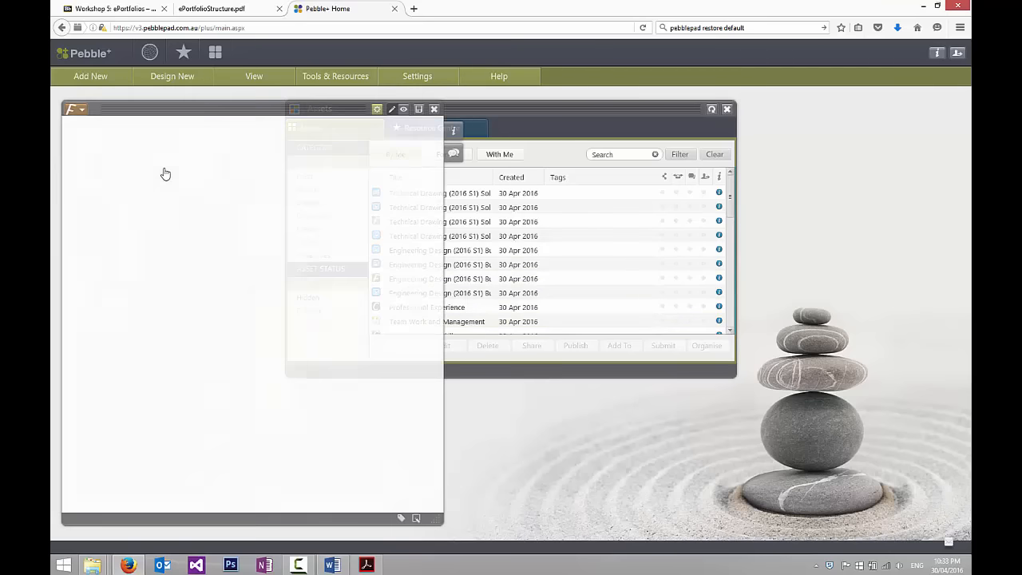
left_click(332, 565)
left_click(964, 7)
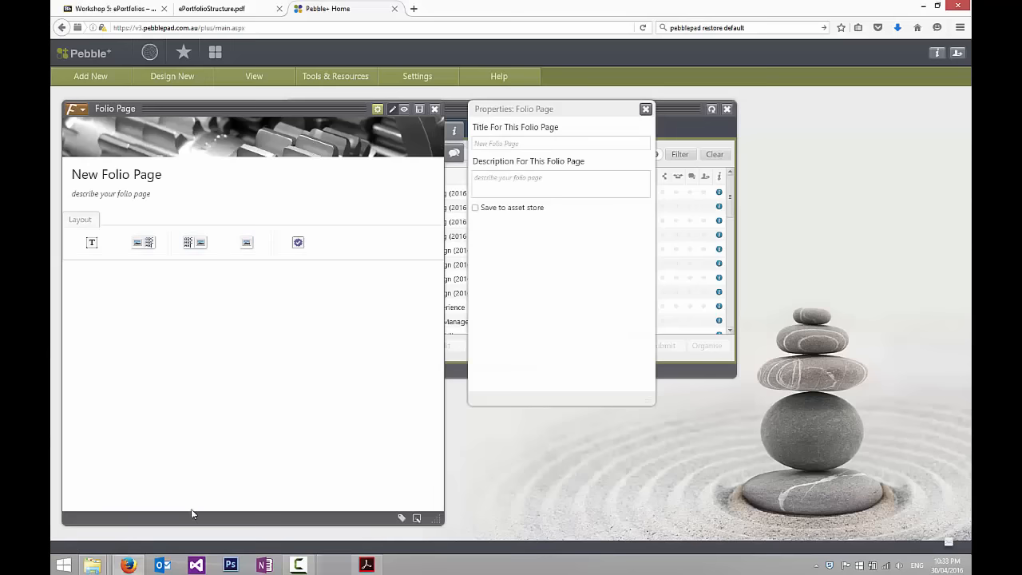
Switch to File Explorer, open the Technical Drawing (2016 S1) SolidWorks - 02 Assembly Drawing folder with full file names shown, and view its Map.jpg image.
mouse_move(93, 565)
left_click(117, 489)
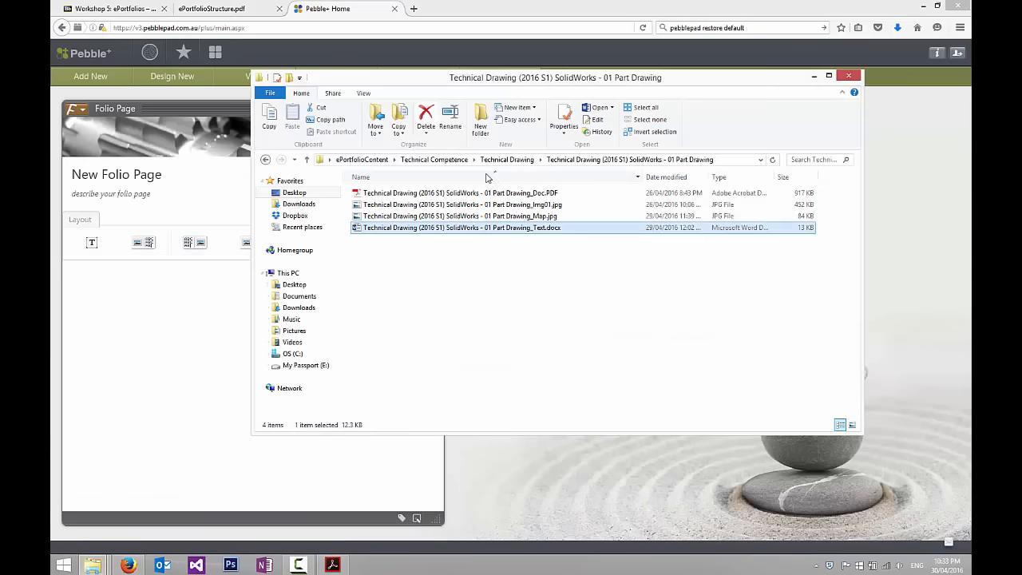
left_click(498, 161)
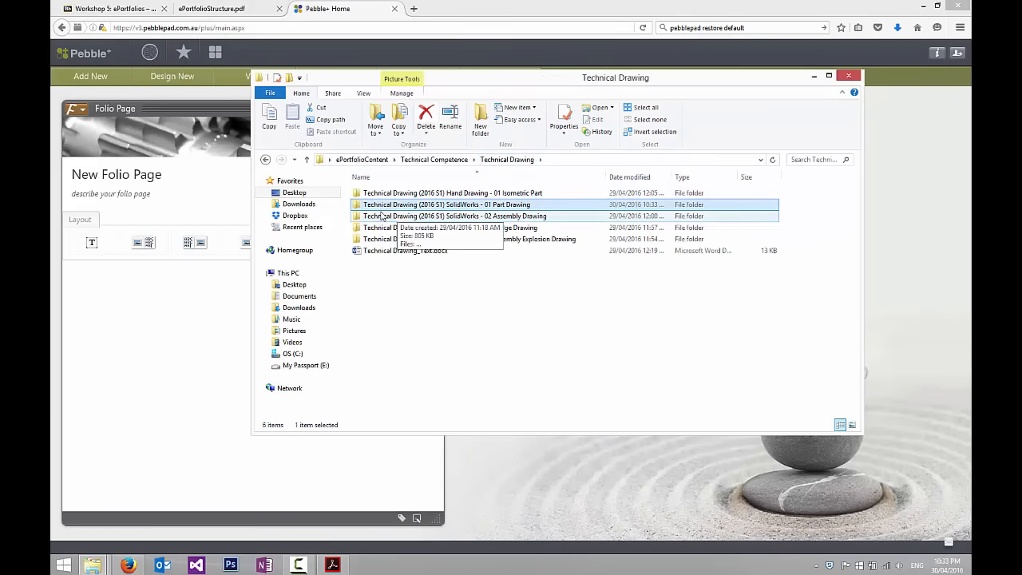
double_click(499, 216)
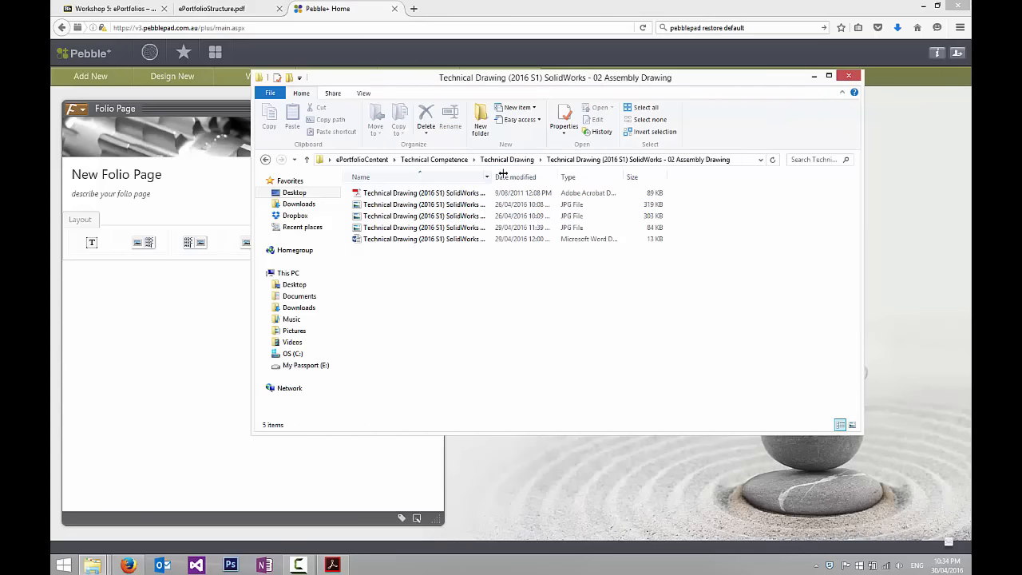
left_click_drag(491, 179, 656, 177)
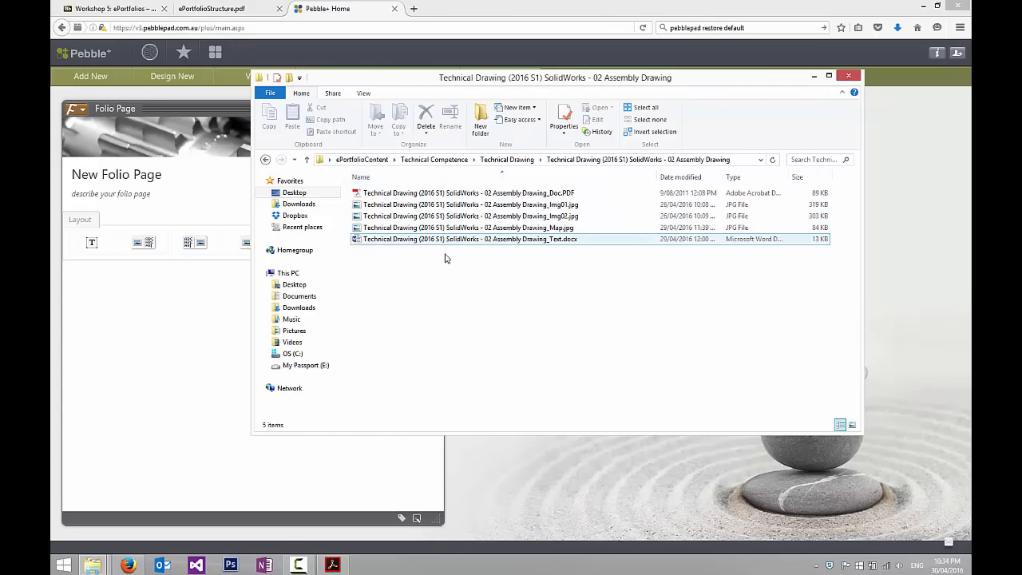
left_click(472, 229)
double_click(472, 228)
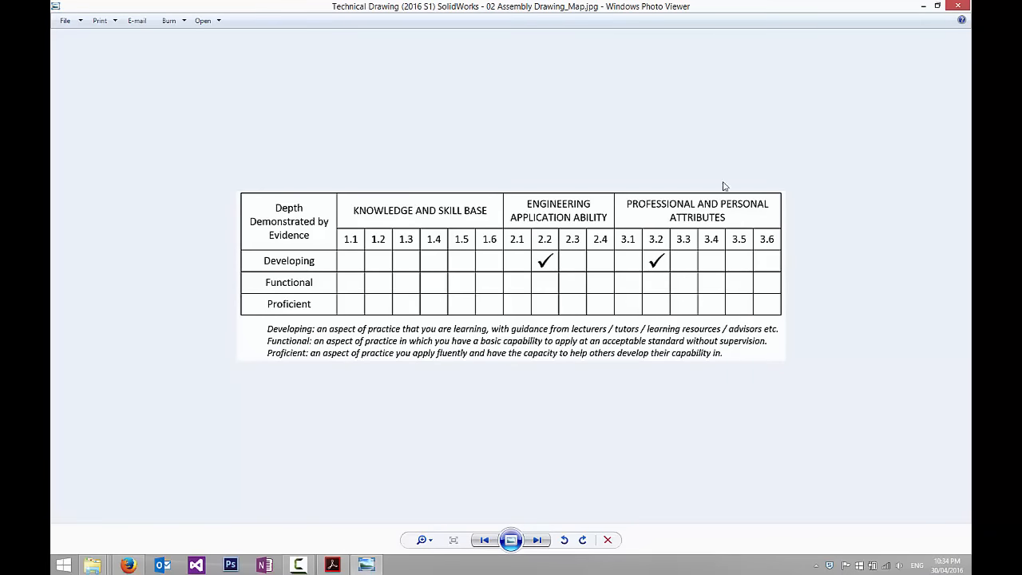
Close the map image, view the Technical Drawing (2016 S1) SolidWorks - 02 Assembly Drawing_Doc.PDF file, and close Acrobat with all its documents.
left_click(957, 6)
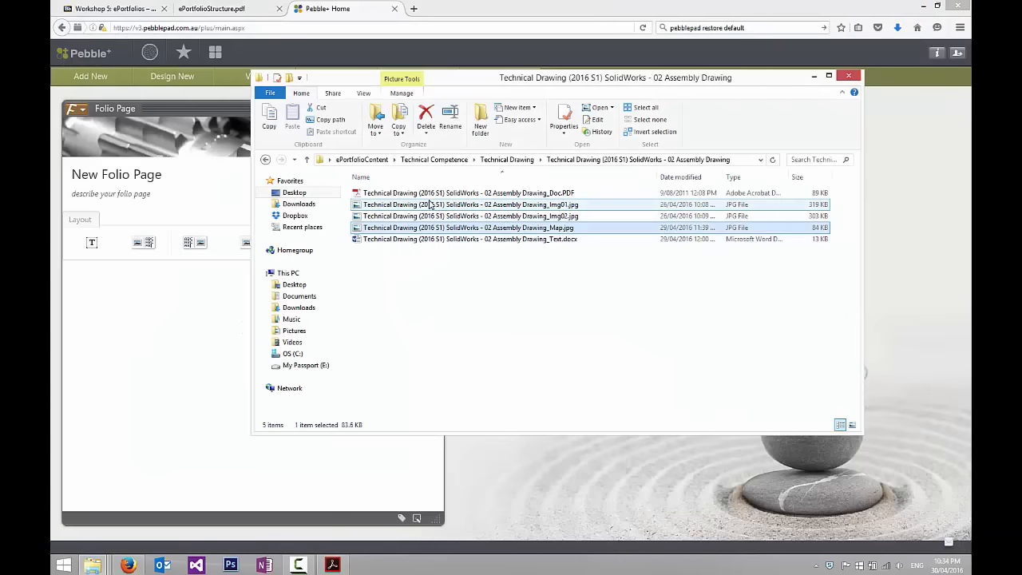
double_click(437, 195)
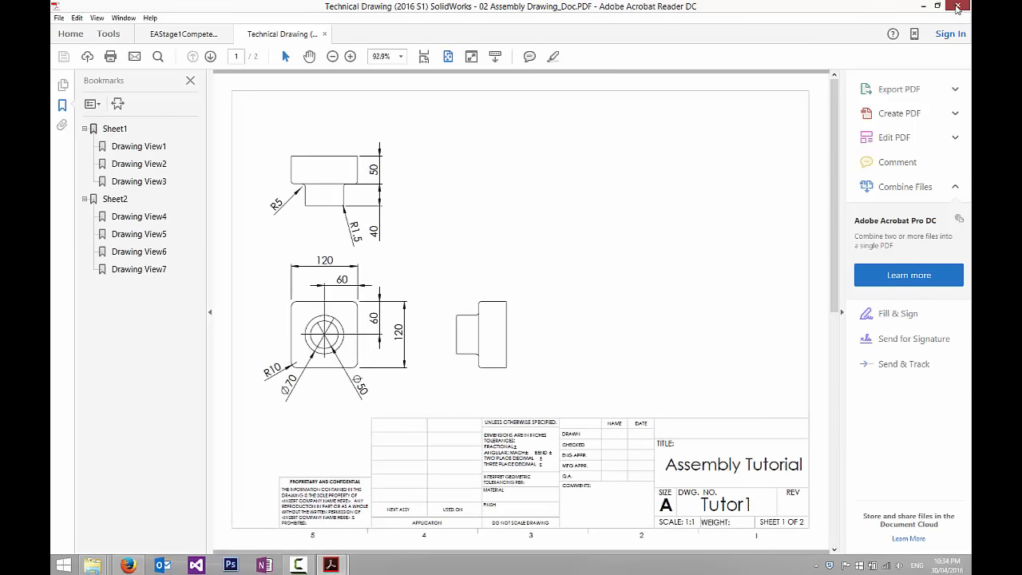
left_click(957, 6)
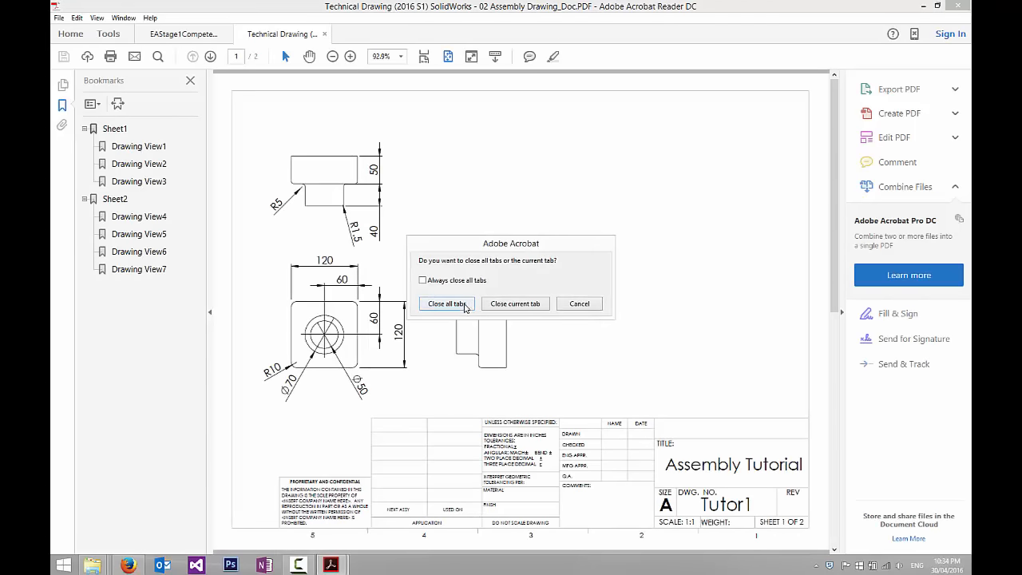
left_click(468, 304)
View the 02 Assembly Drawing_Img01.jpg and 02 Assembly Drawing_Img02.jpg images, and return to the folder.
left_click(453, 205)
double_click(453, 205)
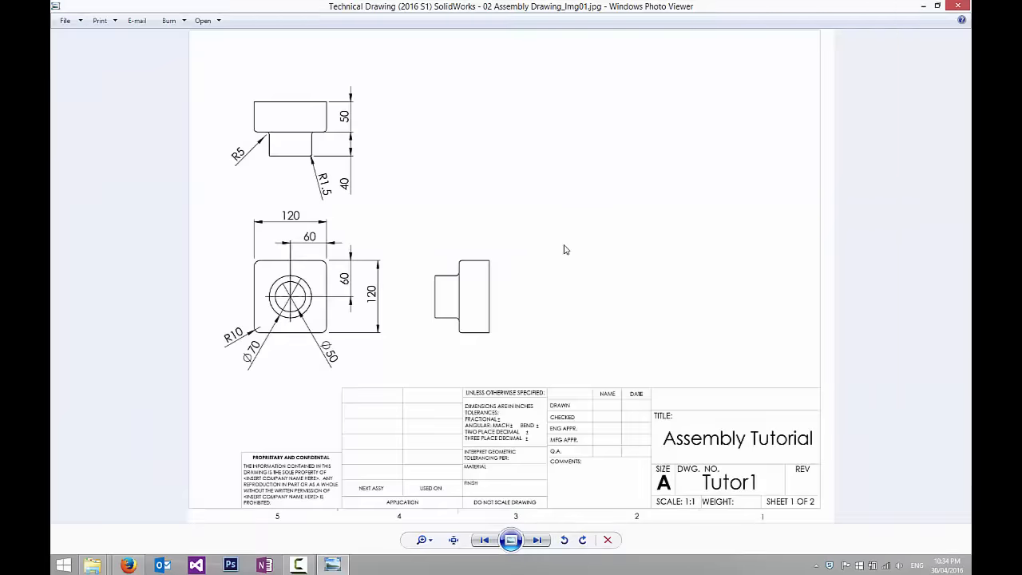
key("Right")
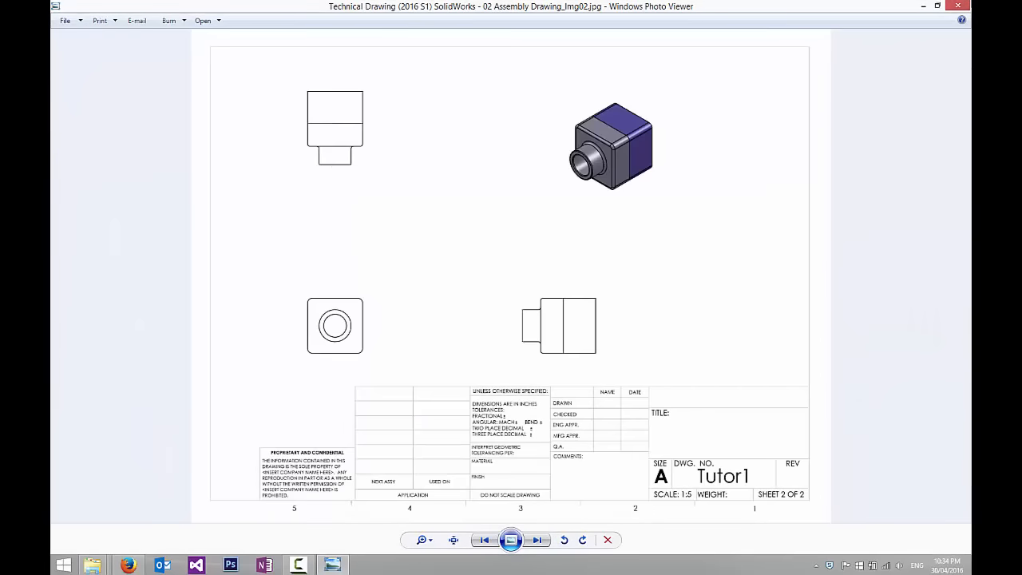
left_click(957, 6)
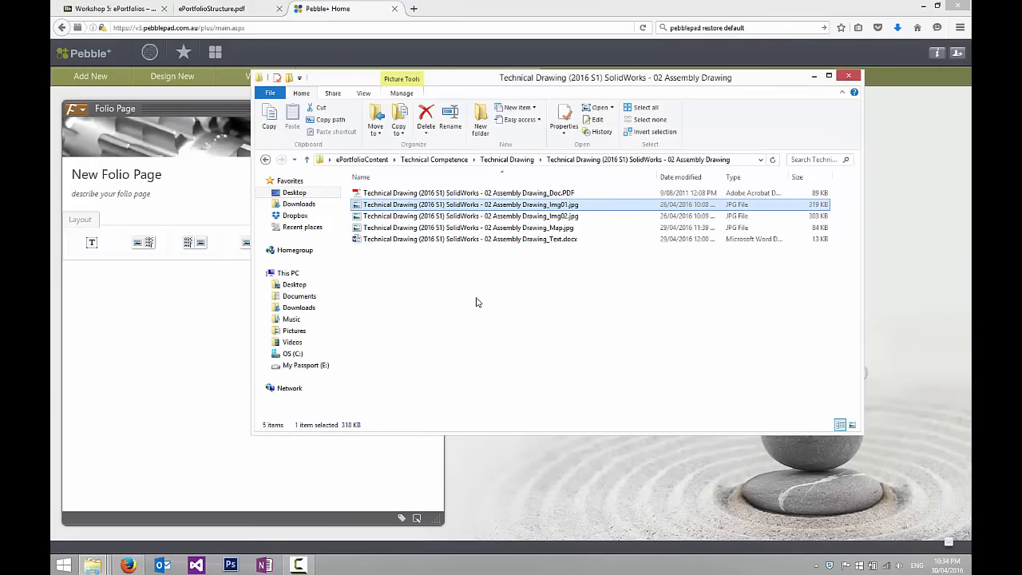
left_click(492, 212, "ctrl")
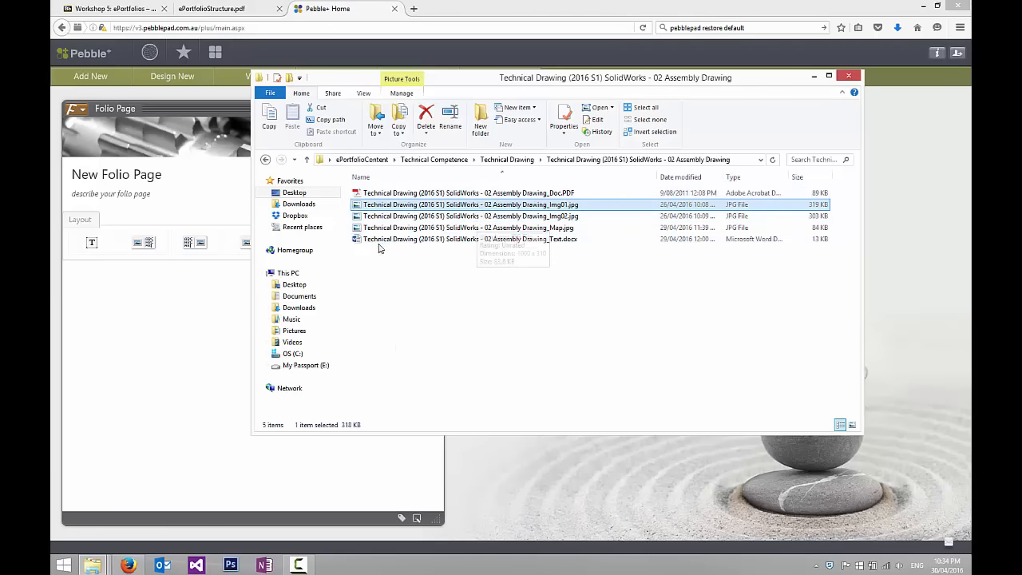
Open the 02 Assembly Drawing_Text.docx file in Word and copy its heading into the new PebblePad folio page's title.
double_click(423, 242)
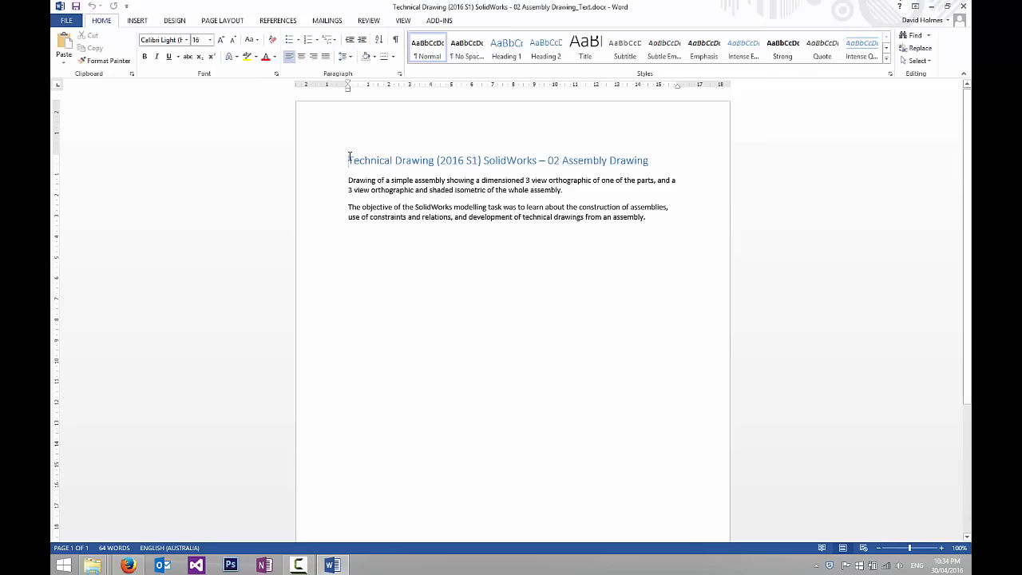
left_click_drag(349, 157, 650, 160)
key("ctrl+c")
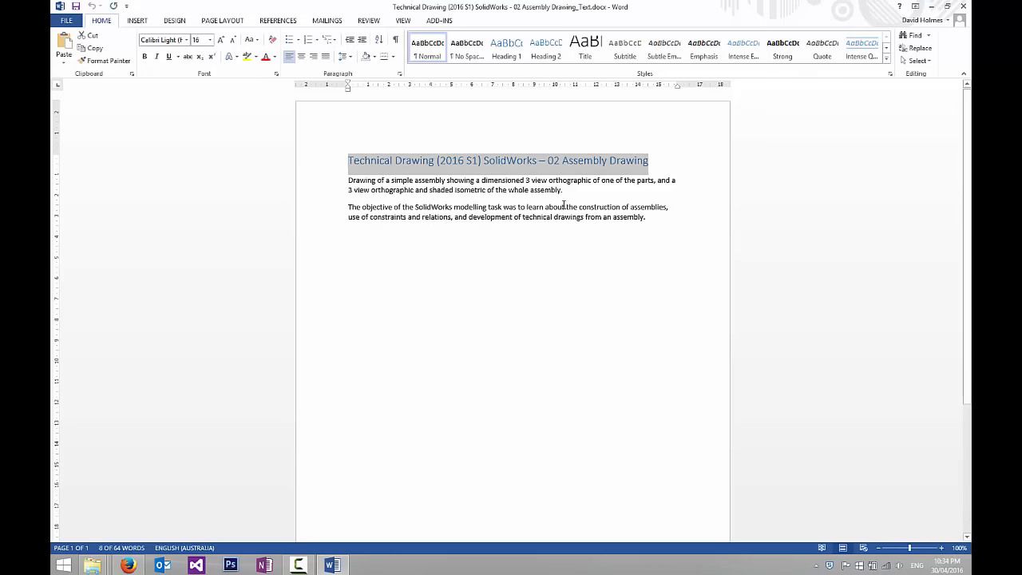
left_click(130, 563)
left_click(543, 142)
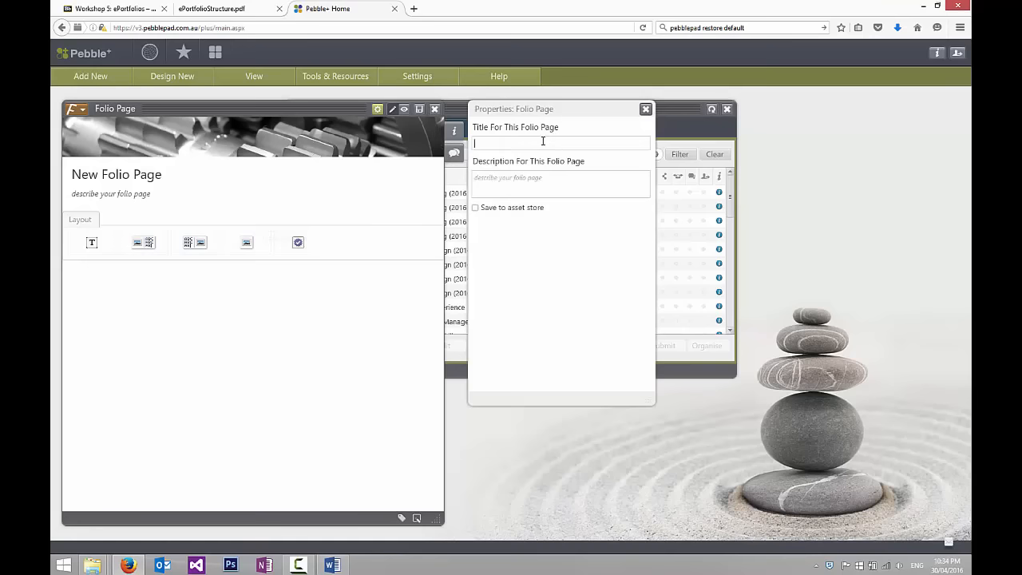
key("ctrl+v")
Copy the Word document's first paragraph into the folio page's description in PebblePad and close the page properties.
left_click(334, 565)
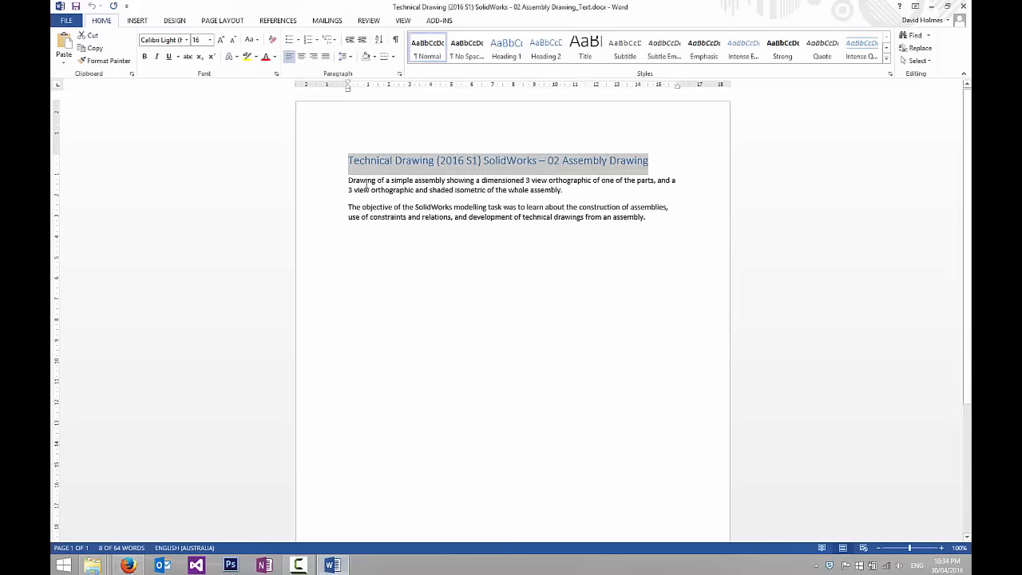
left_click_drag(348, 179, 566, 192)
key("ctrl+c")
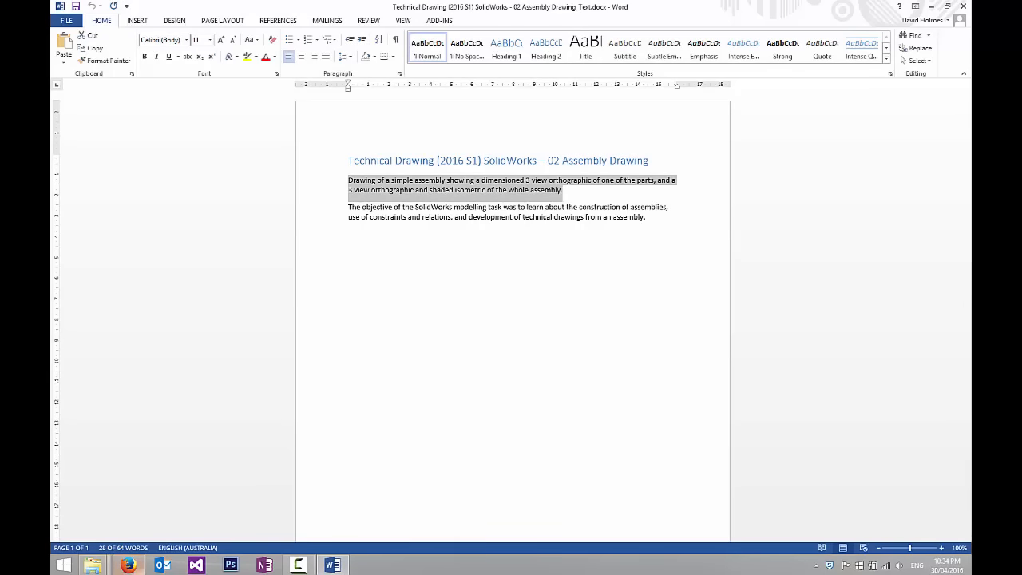
left_click(127, 565)
left_click(525, 189)
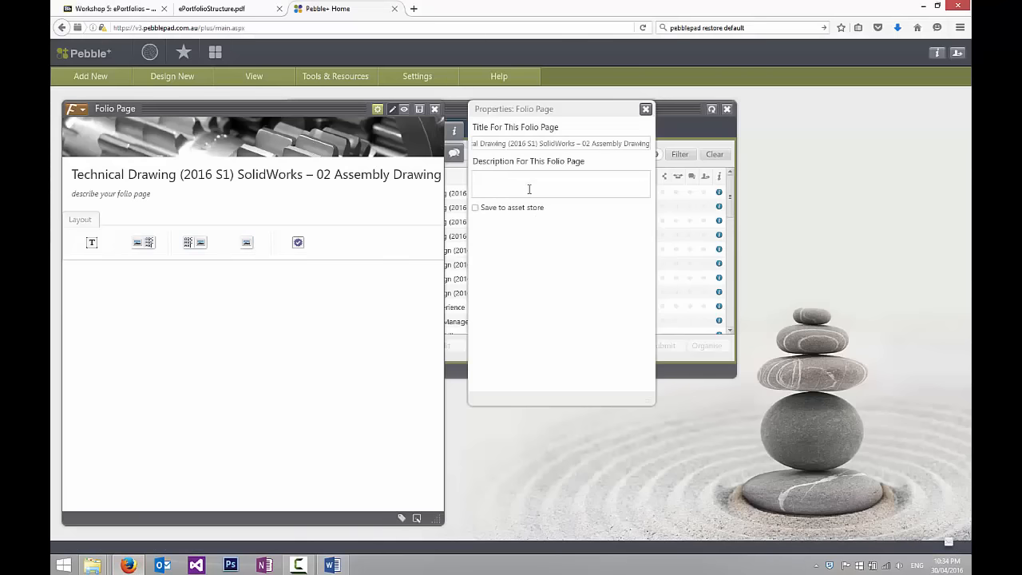
key("ctrl+v")
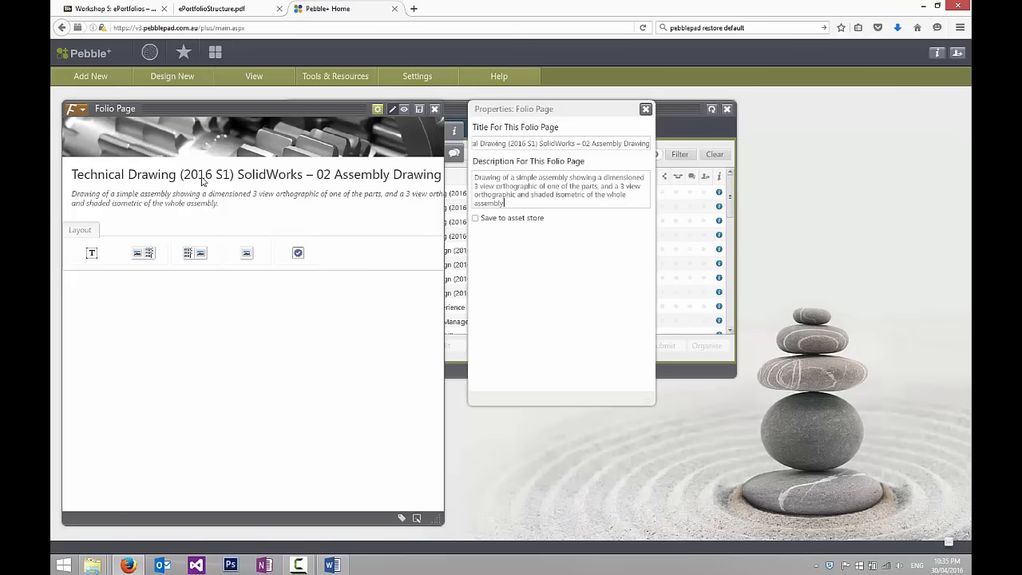
left_click(646, 108)
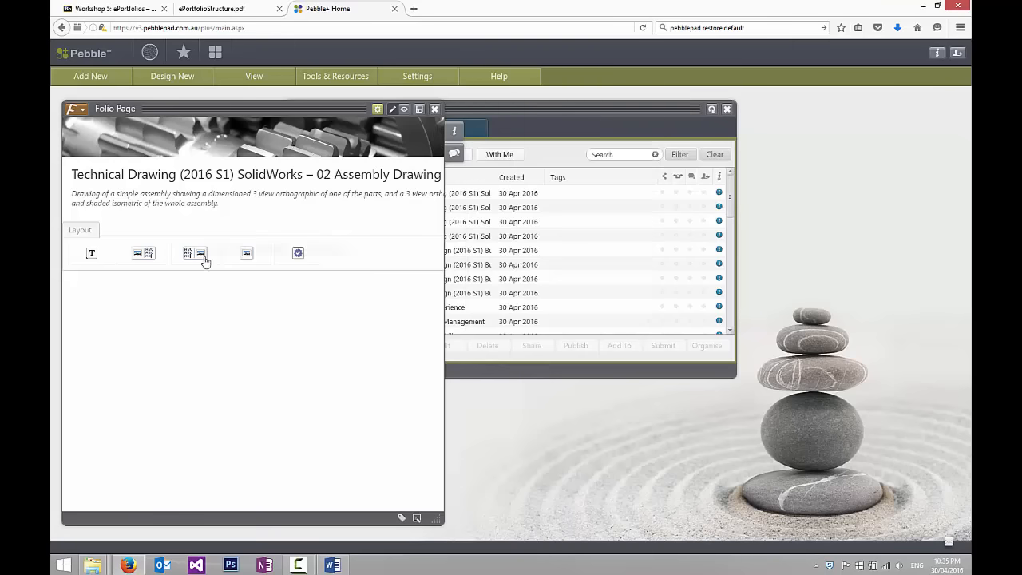
Add an image block and upload Technical Drawing (2016 S1) SolidWorks - 02 Assembly Drawing_Map.jpg as a media asset, declaring entitlement to upload it.
left_click(246, 253)
left_click(242, 269)
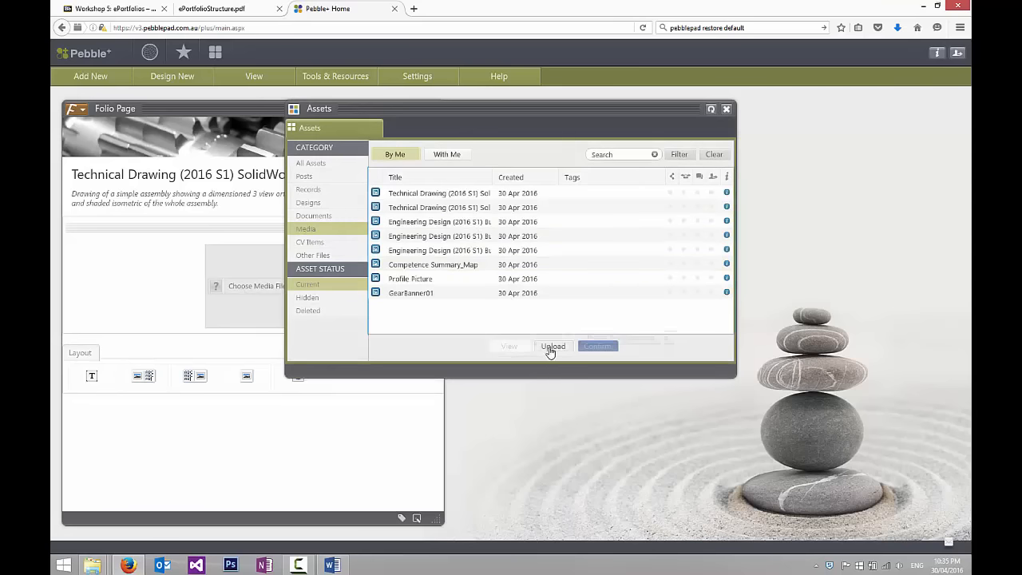
left_click(553, 346)
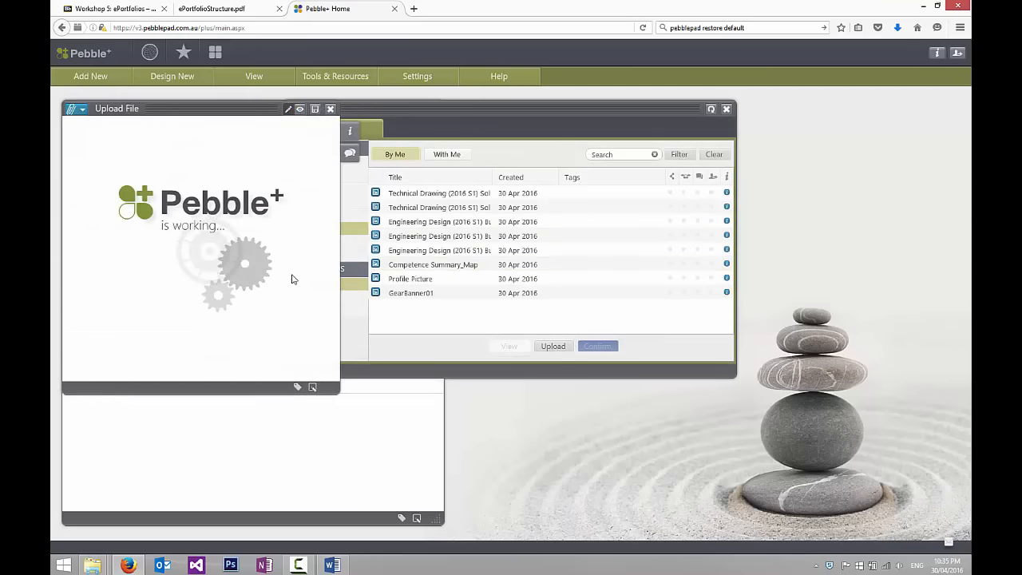
left_click(281, 272)
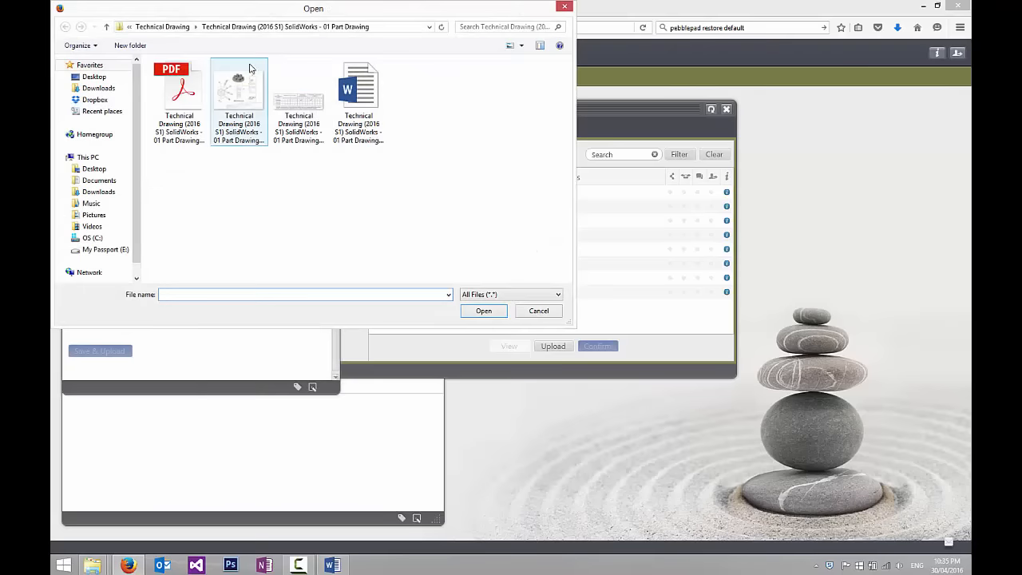
left_click(156, 27)
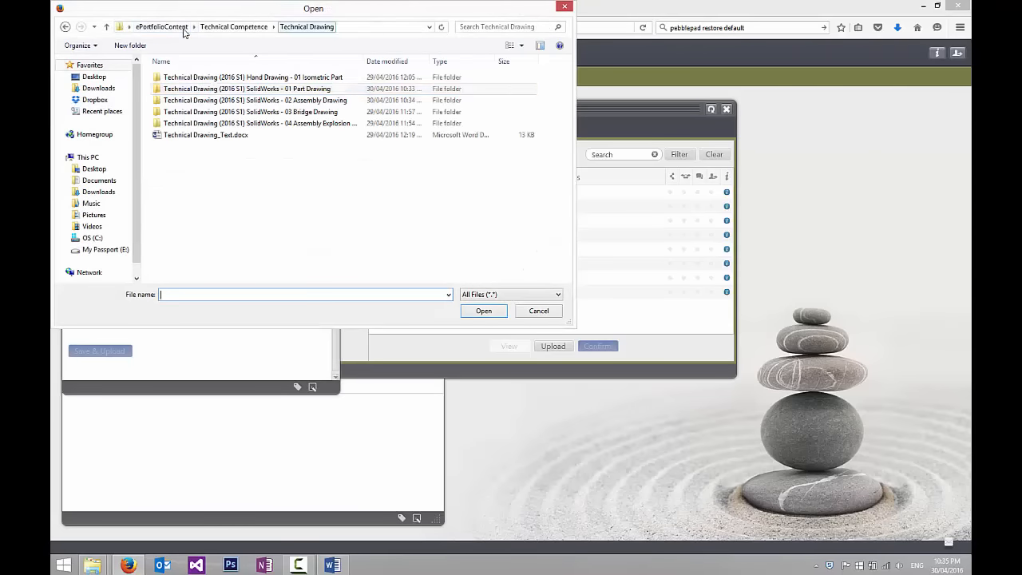
double_click(236, 100)
left_click(362, 102)
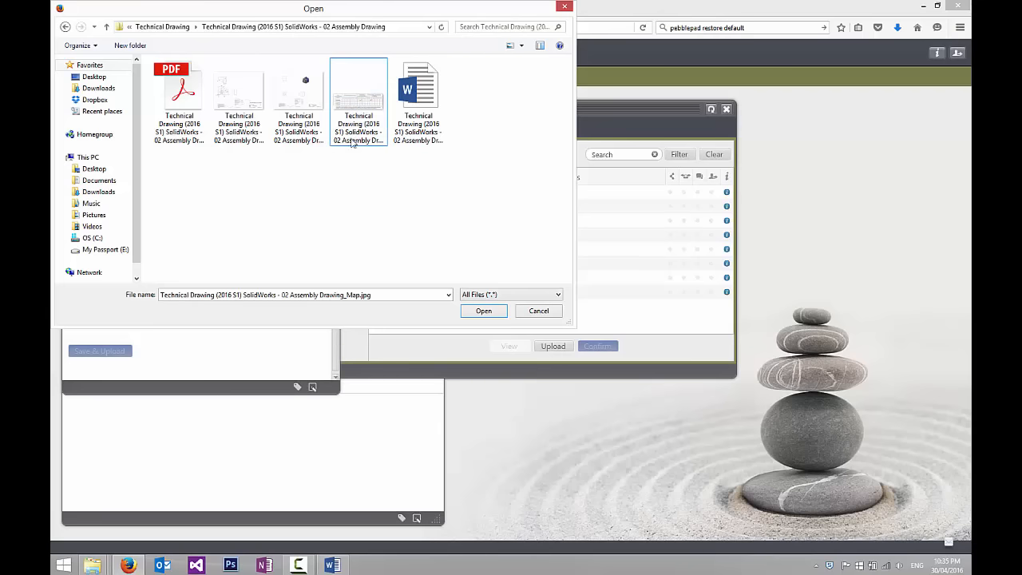
double_click(358, 134)
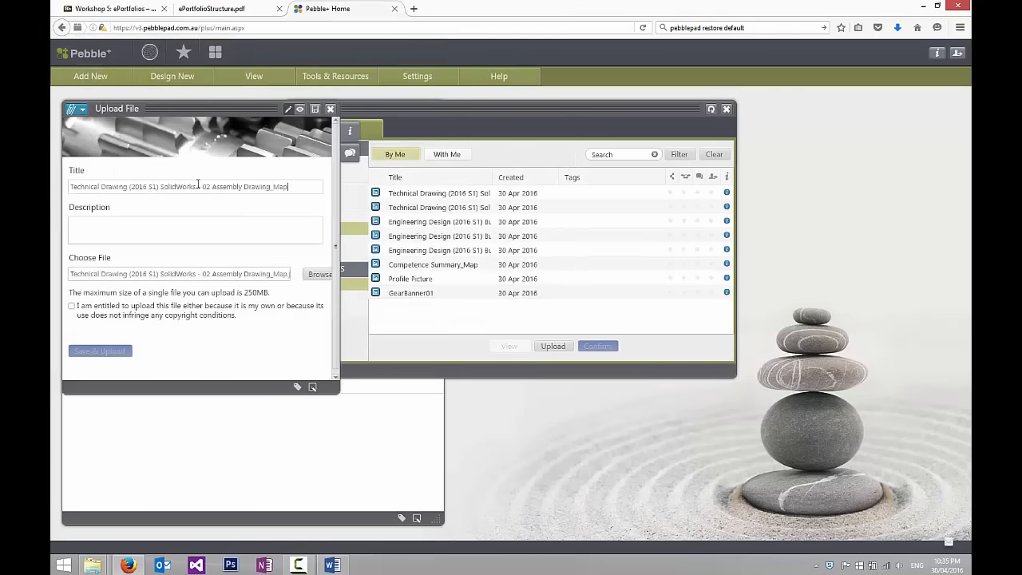
left_click(71, 306)
left_click(98, 352)
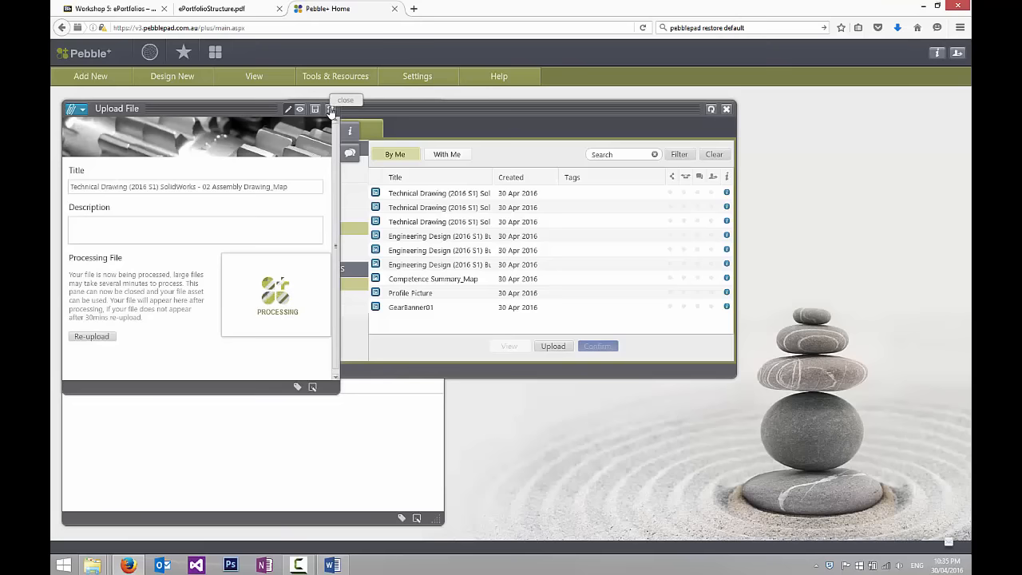
left_click(330, 109)
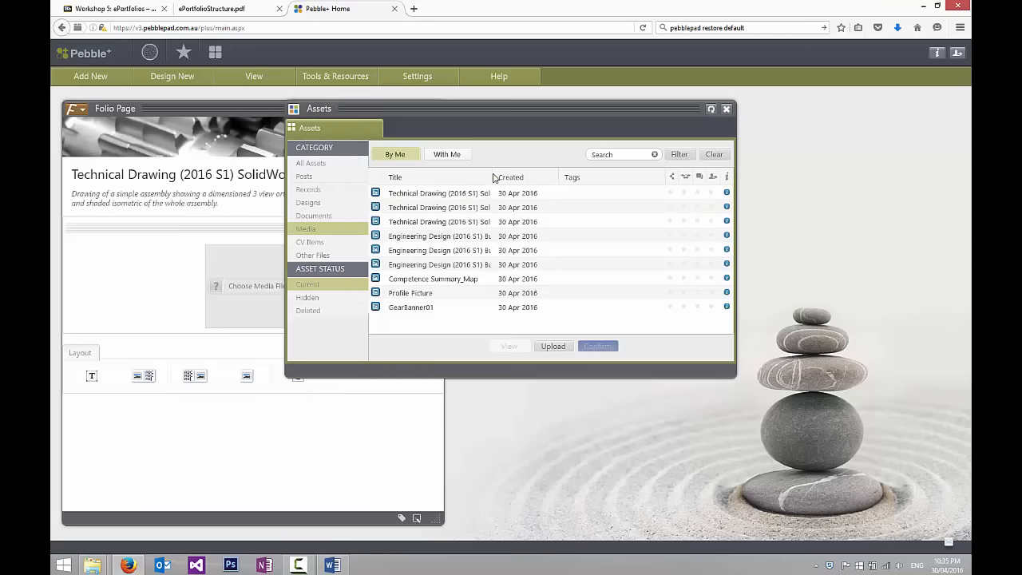
Widen the asset list's title column and insert the SolidWorks - 02 Assembly Drawing_Map asset into the image block.
left_click_drag(492, 174, 673, 173)
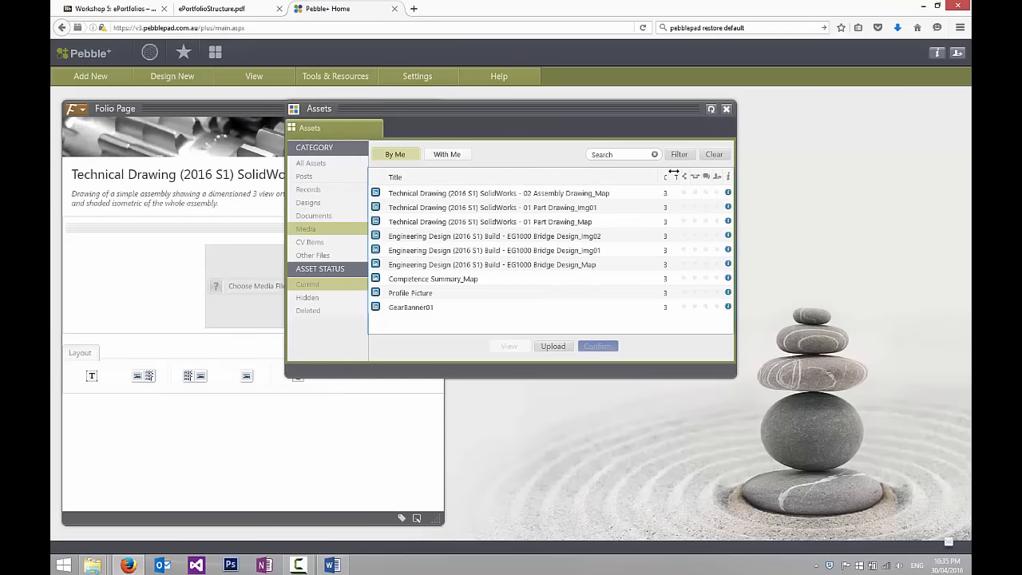
left_click(504, 194)
left_click(597, 347)
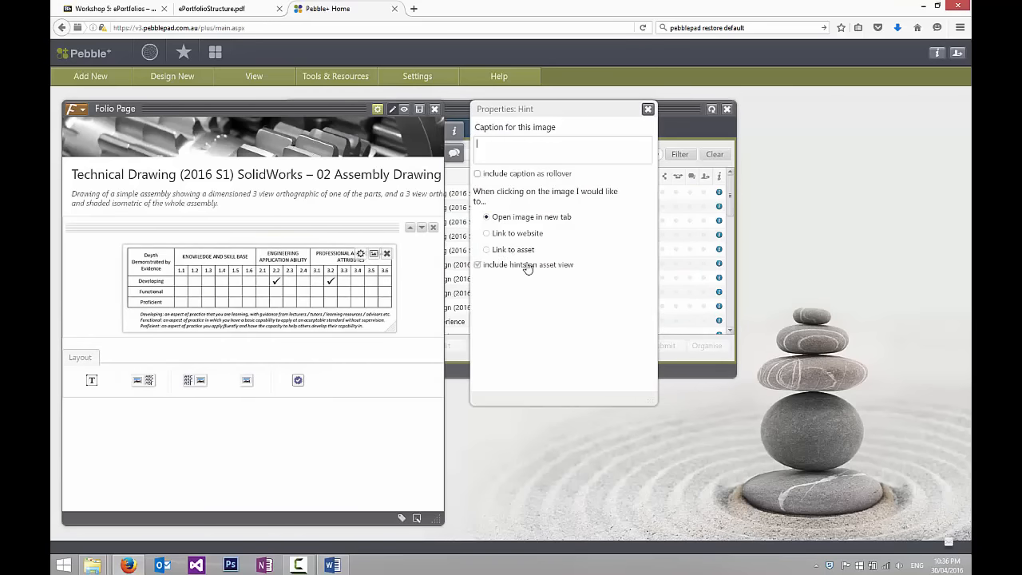
Link the map image to the Engineers Australia Stage 1 Competency Standard asset.
left_click(486, 250)
left_click(521, 274)
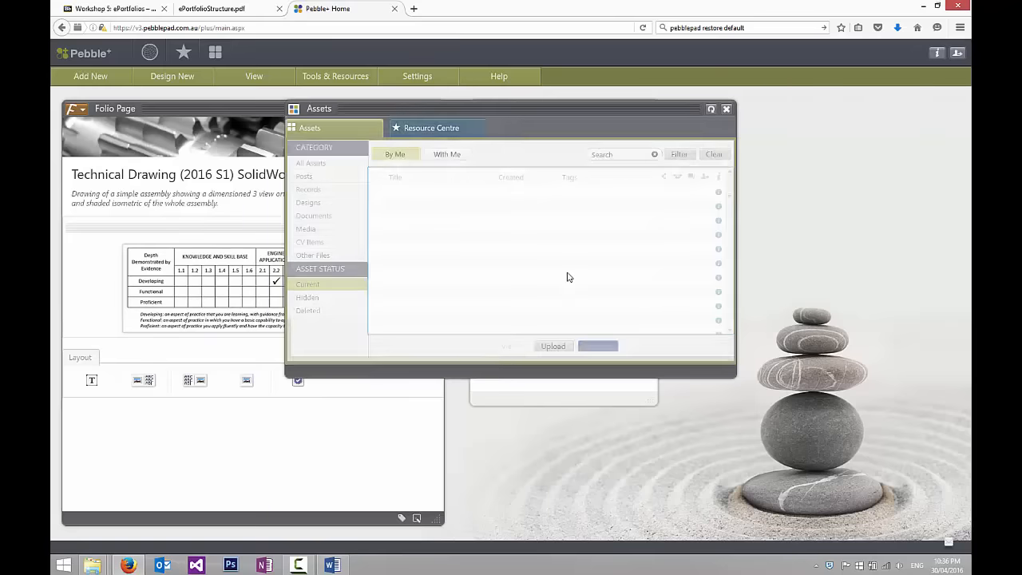
scroll(447, 295, "down", 5)
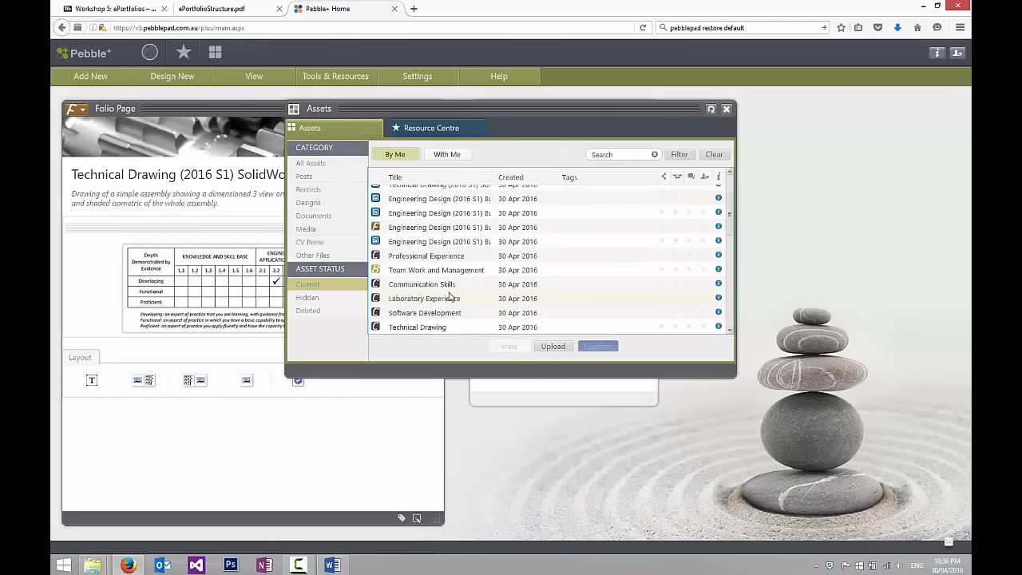
scroll(450, 296, "down", 1)
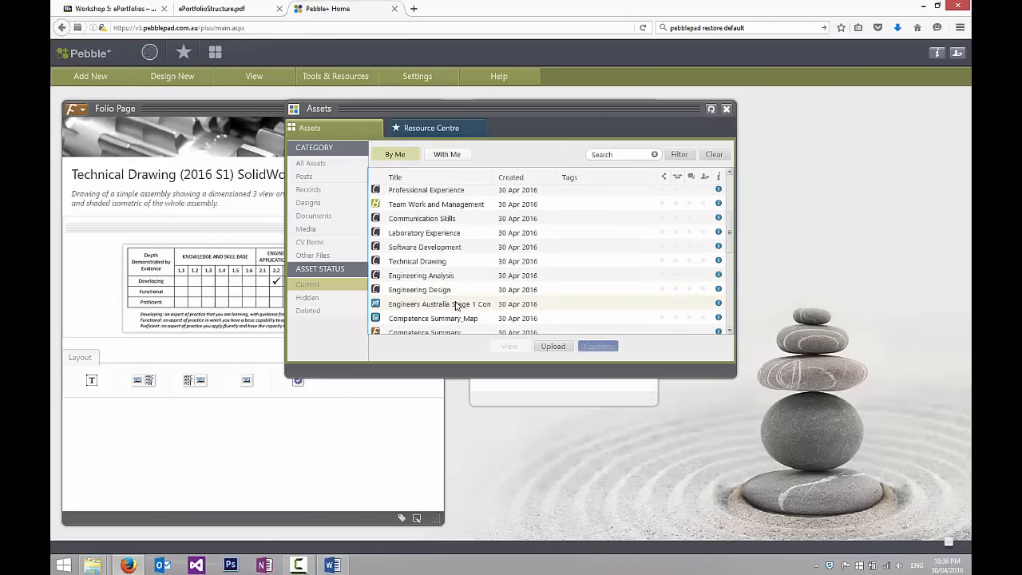
left_click(457, 307)
left_click(598, 346)
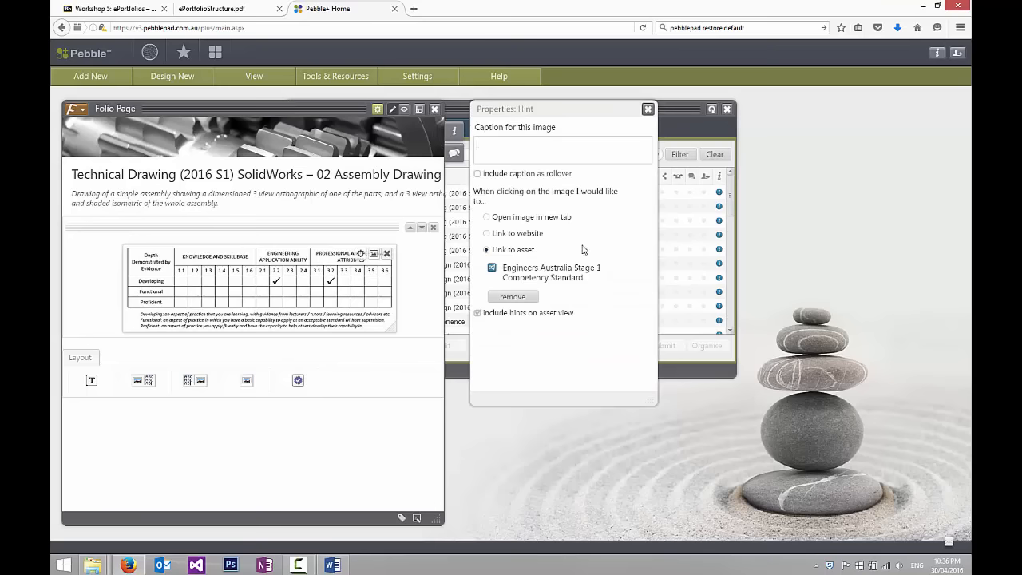
Caption the map image "Alignment with Engineers Australia Stage 1 Competency Standard" and close the image properties.
type("Alignment with")
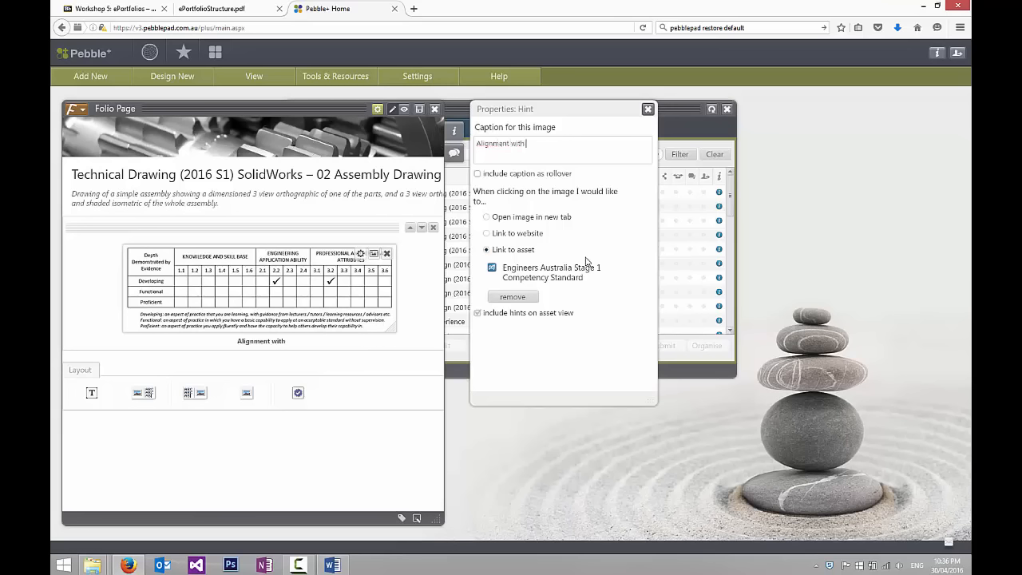
type(" Engineers Aus")
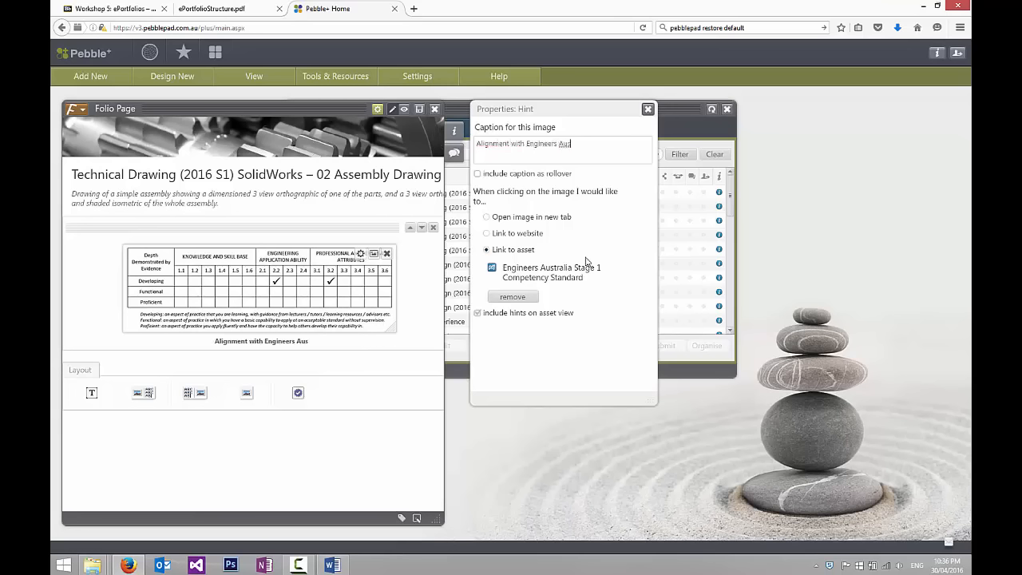
type("tralia Sta")
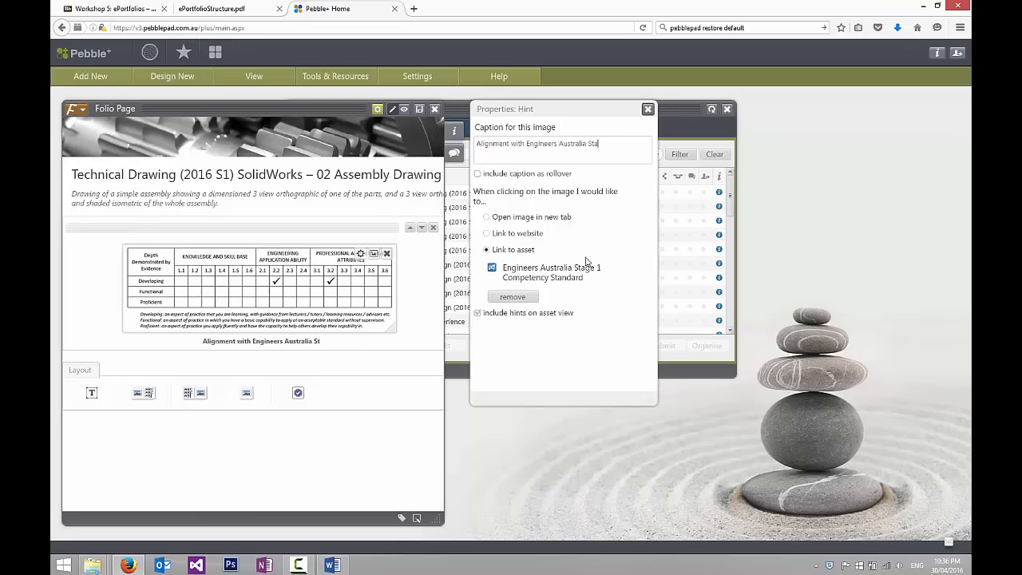
type("ge 1 Competen")
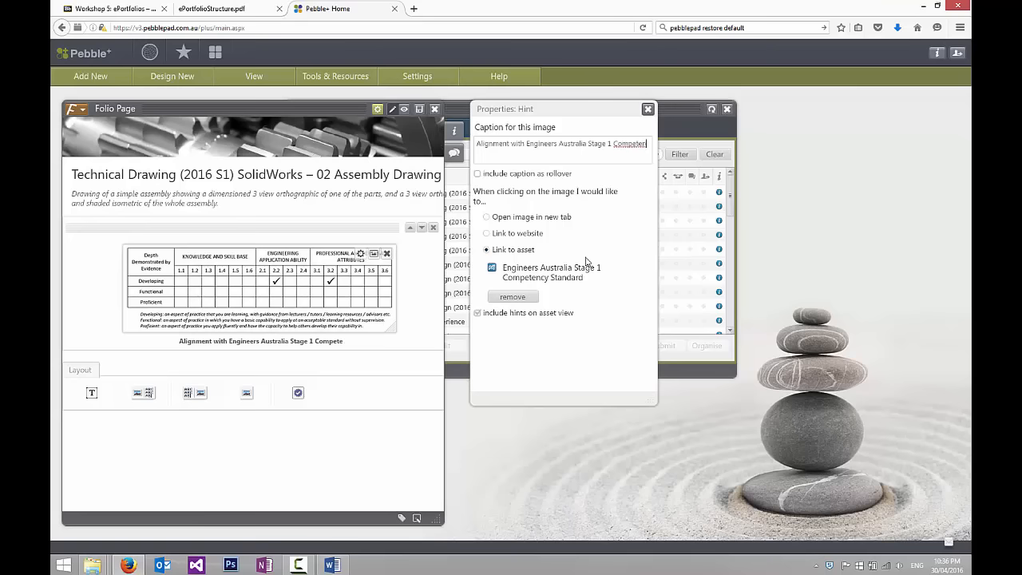
type("cy Standard")
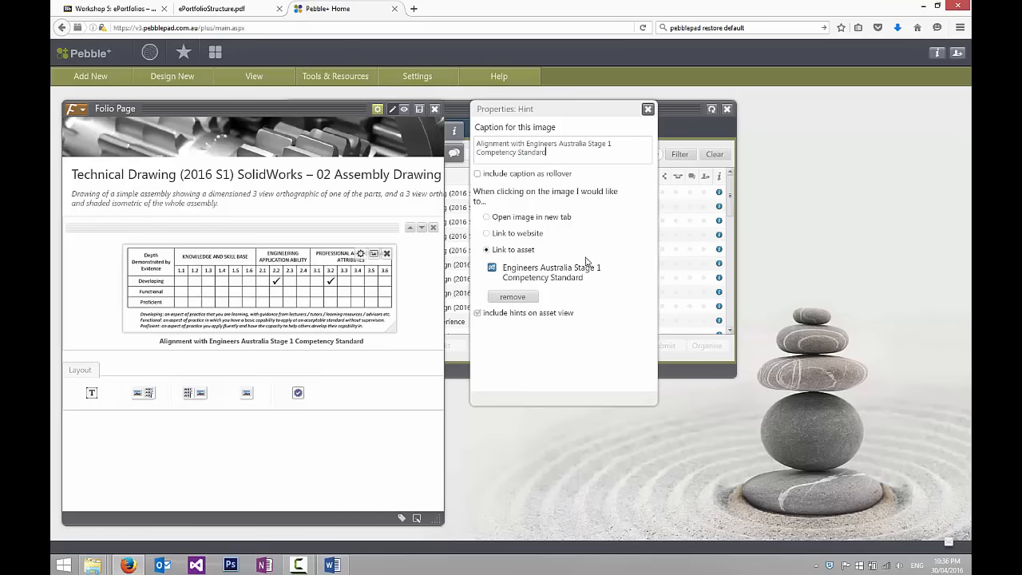
left_click(647, 111)
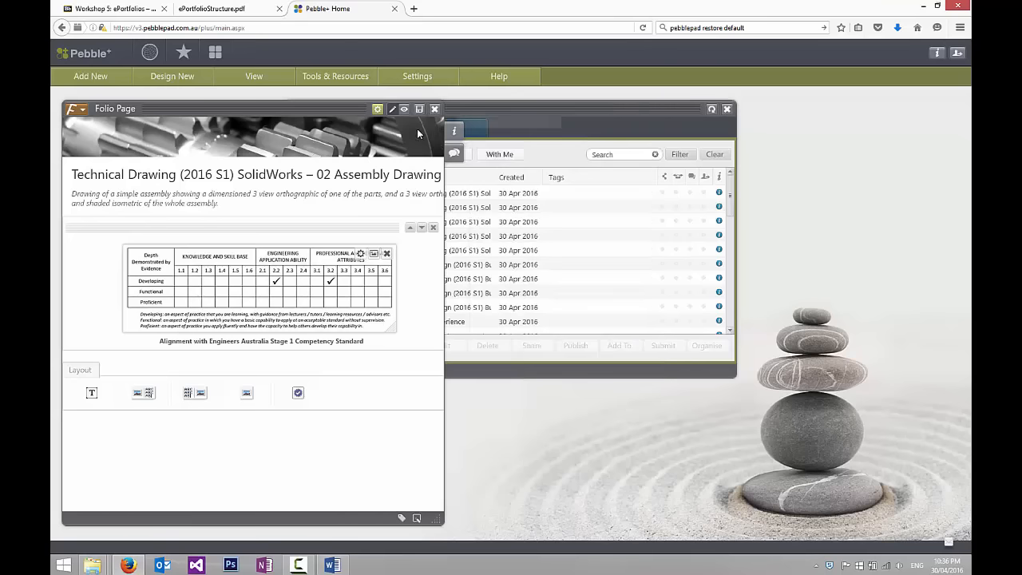
Save the page, add a text block below the competency map and copy the SolidWorks modelling objective paragraph into it from the Word document.
left_click(419, 108)
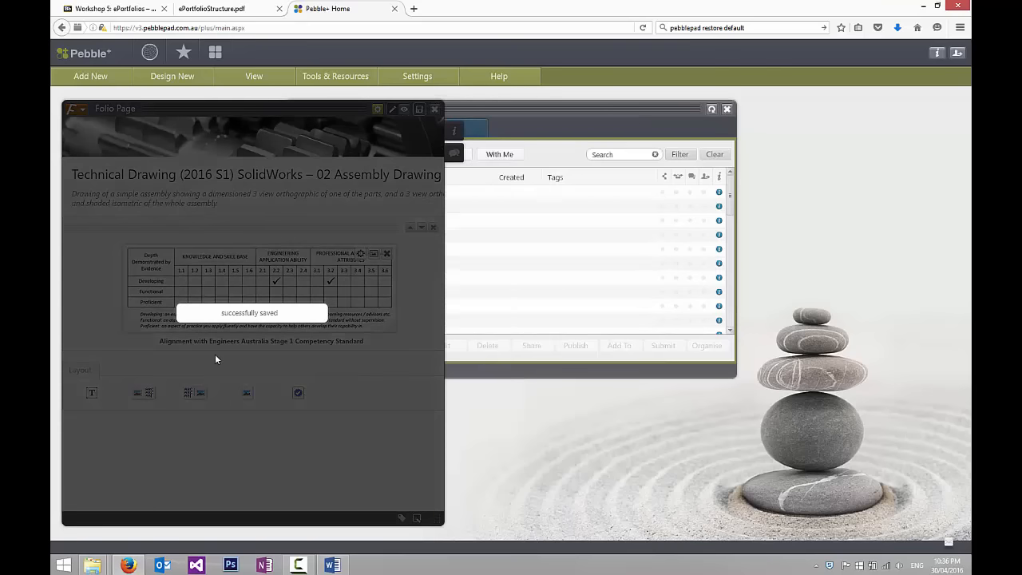
left_click(91, 393)
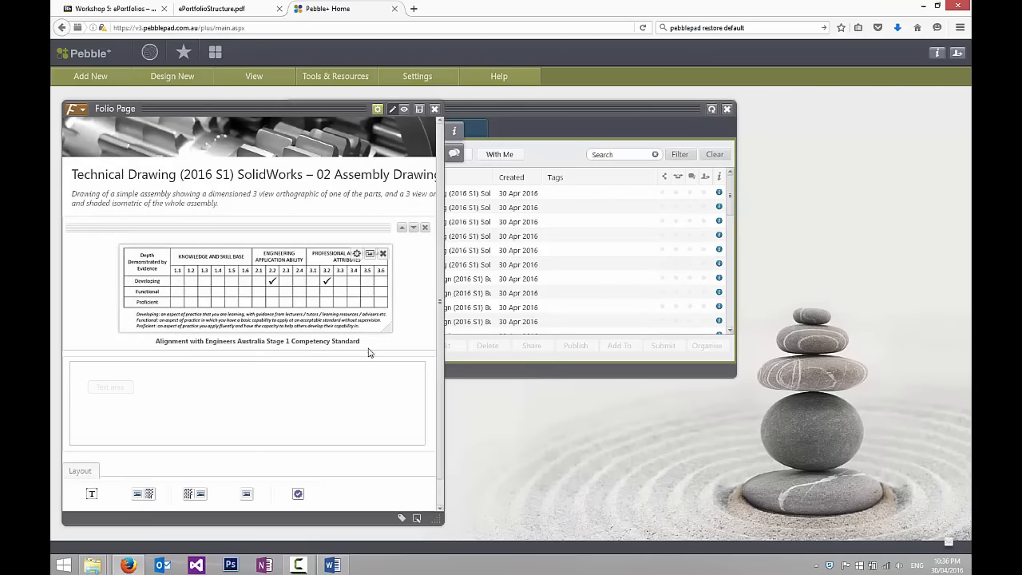
left_click(334, 565)
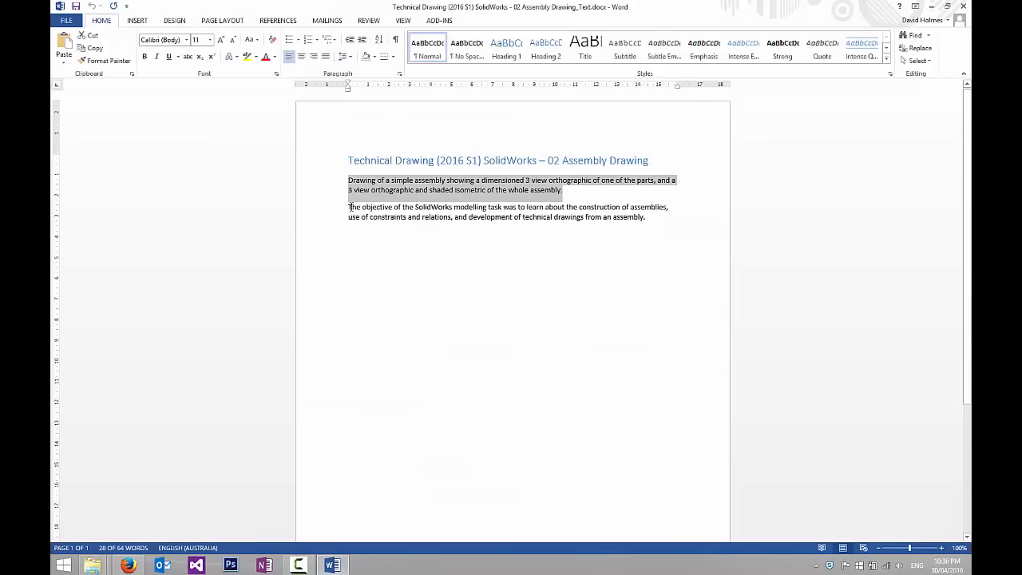
left_click_drag(349, 207, 677, 224)
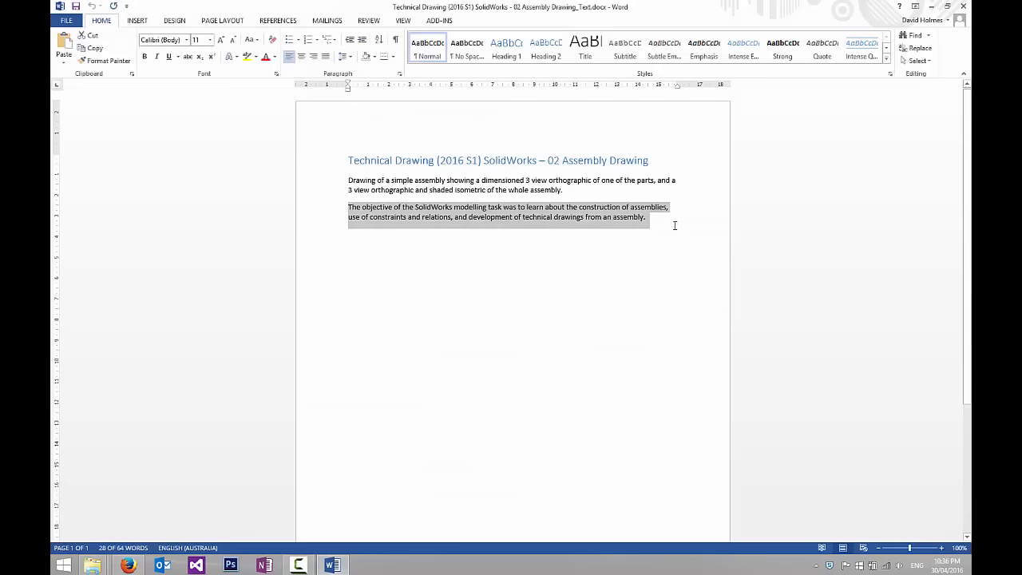
key("ctrl+c")
left_click(127, 565)
left_click(136, 395)
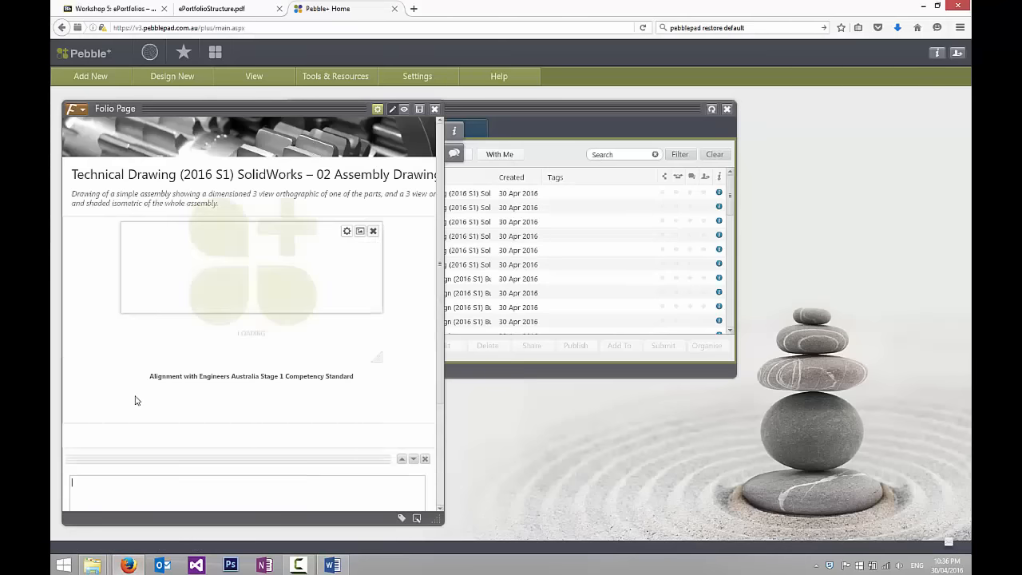
key("ctrl+v")
scroll(438, 332, "down", 1)
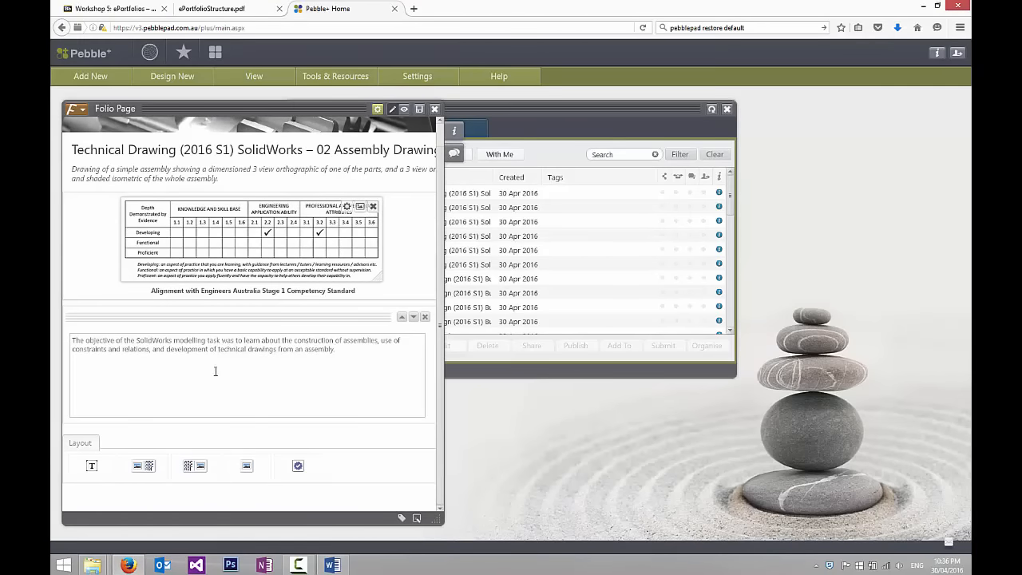
Add an image block and upload Technical Drawing (2016 S1) SolidWorks - 02 Assembly Drawing_Img01.jpg as a media asset titled with its file name, declaring entitlement.
left_click(247, 465)
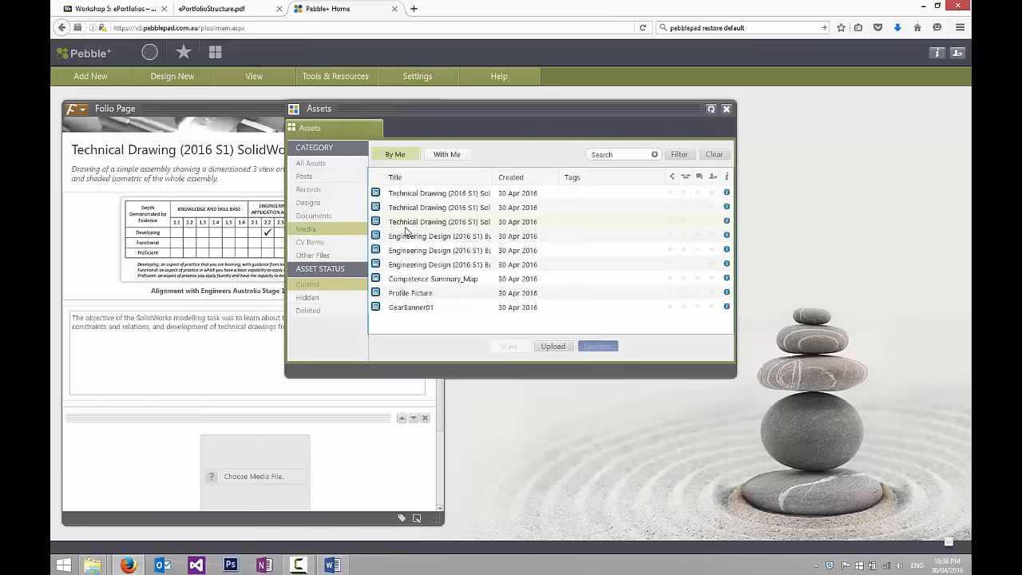
left_click(553, 348)
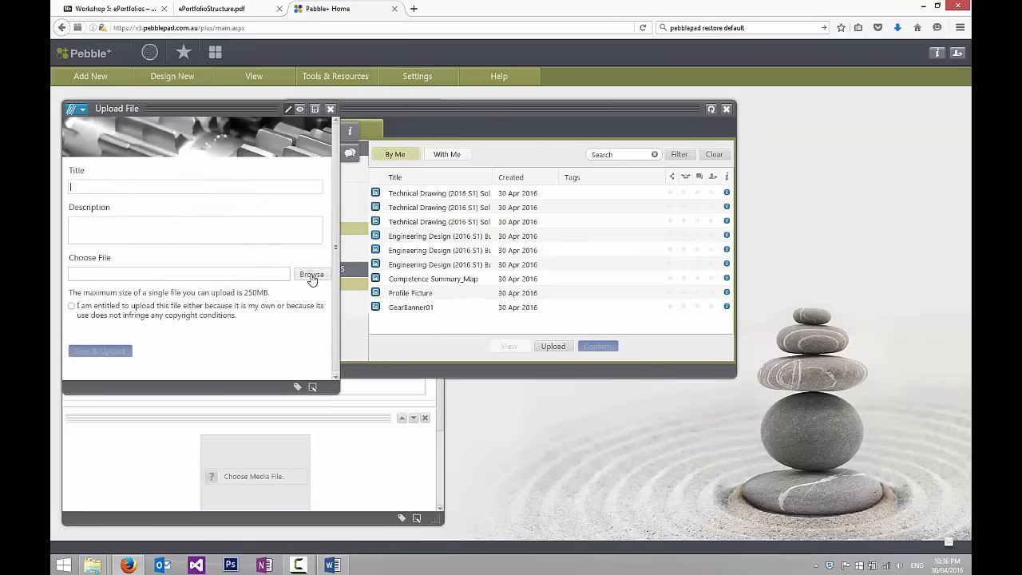
left_click(312, 273)
left_click(234, 122)
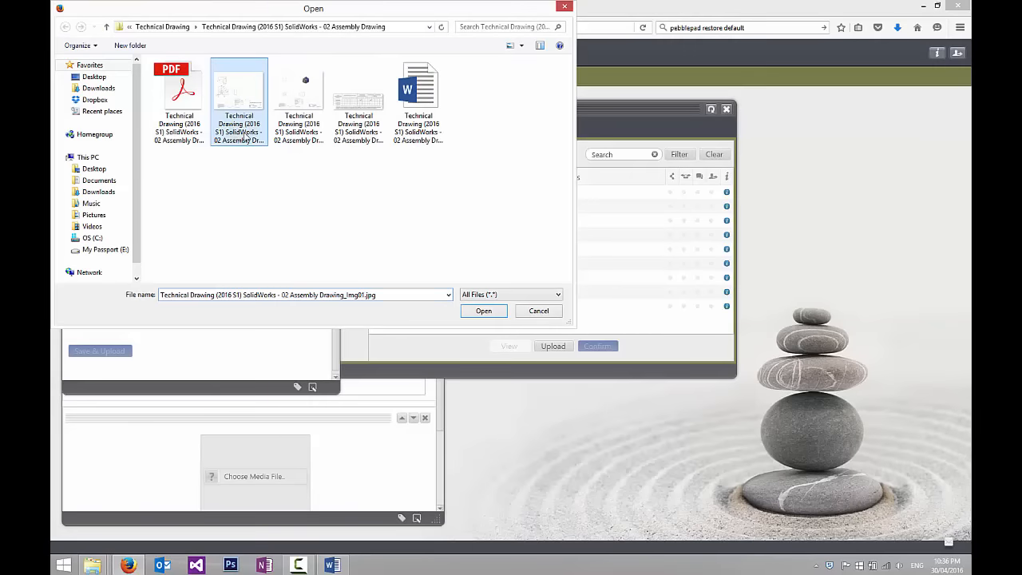
left_click(246, 137)
left_click(333, 171)
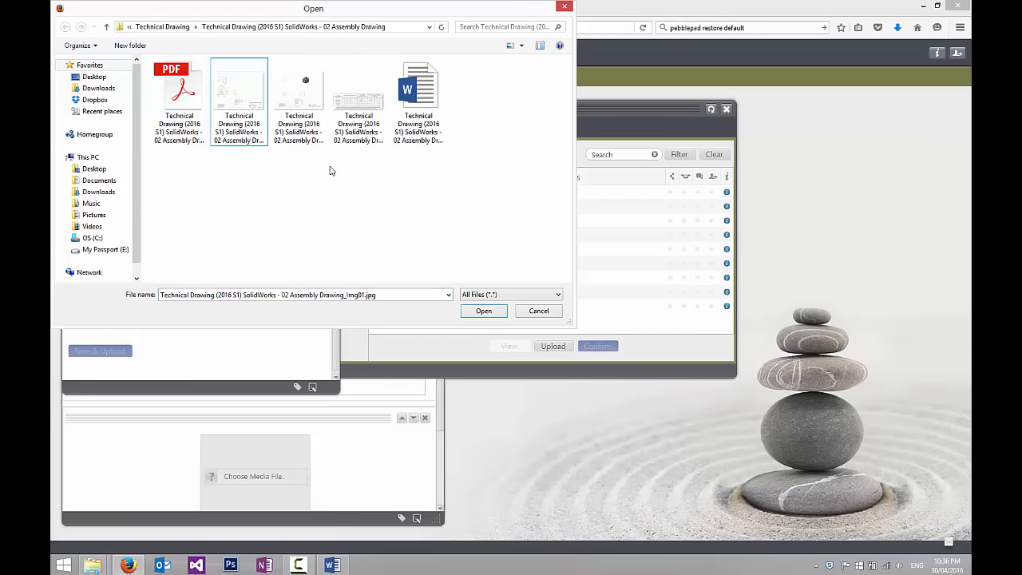
double_click(244, 144)
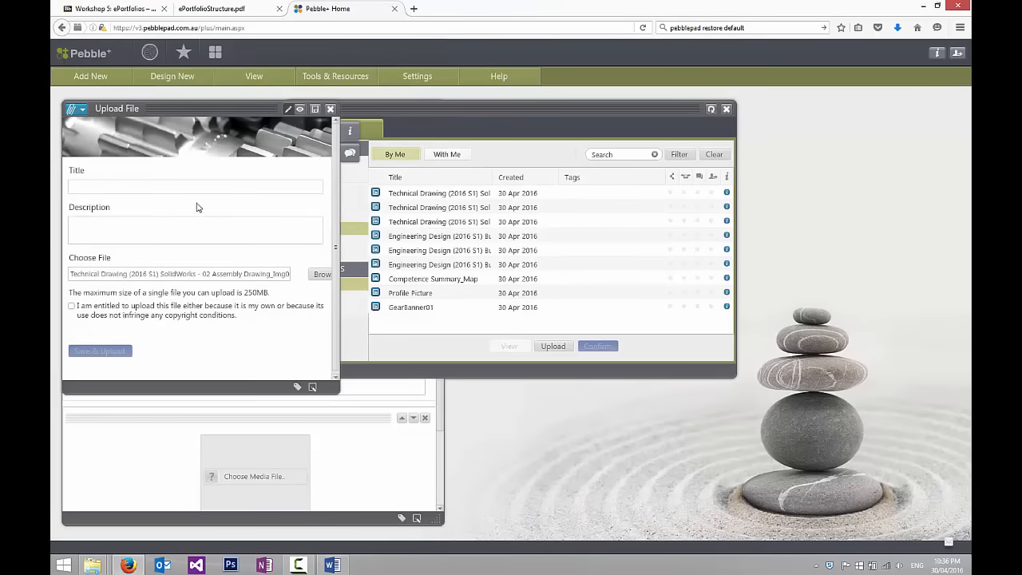
key("ctrl+v")
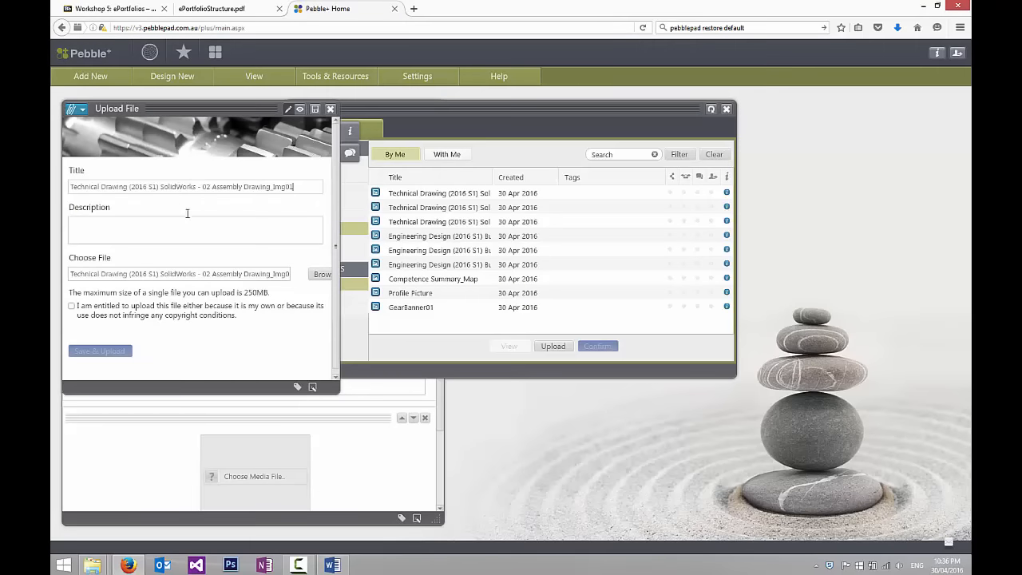
left_click(72, 308)
left_click(100, 351)
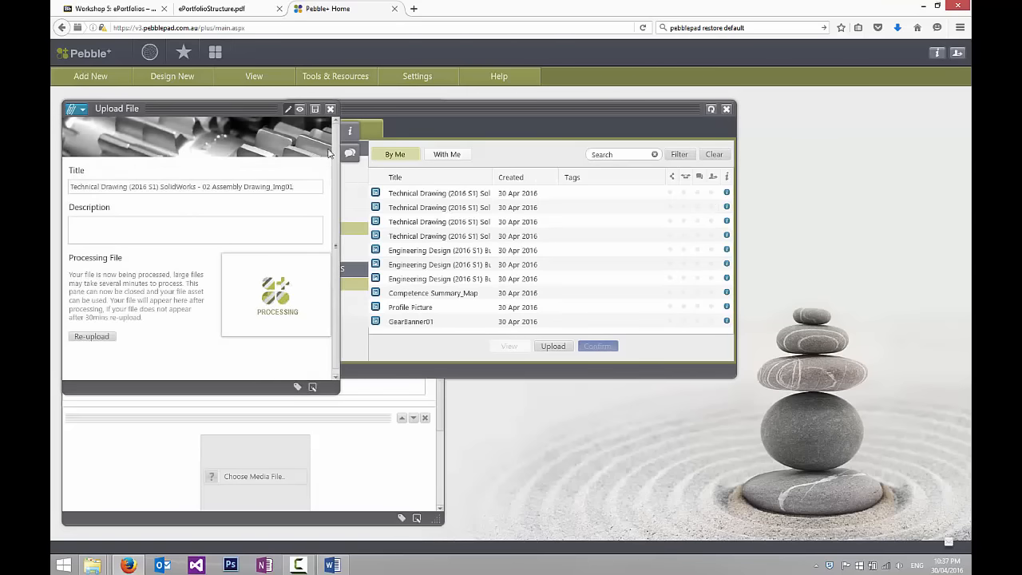
left_click(330, 109)
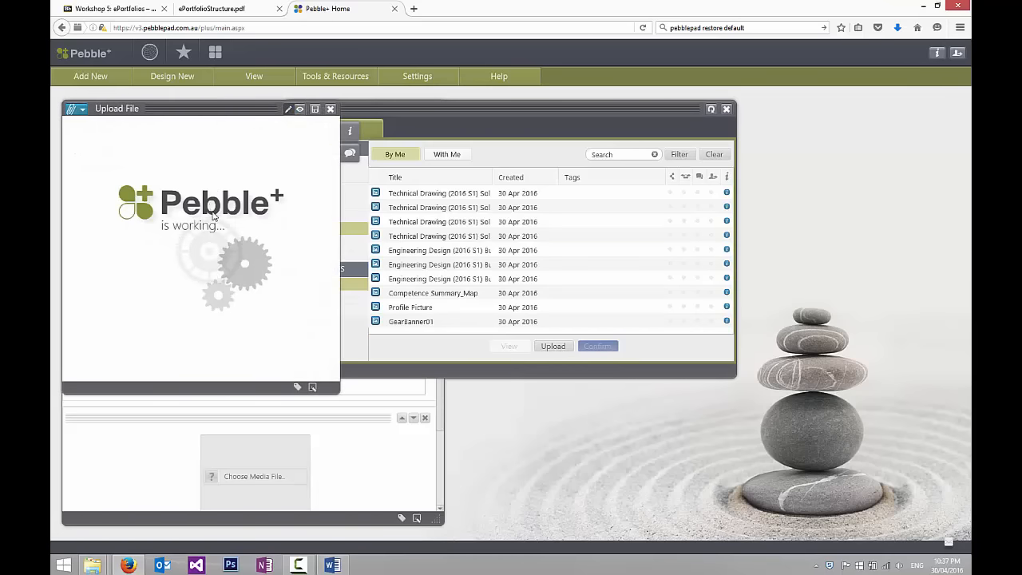
Upload Technical Drawing (2016 S1) SolidWorks - 02 Assembly Drawing_Img02.jpg as another media asset titled with its file name, declaring entitlement to upload it.
left_click(307, 273)
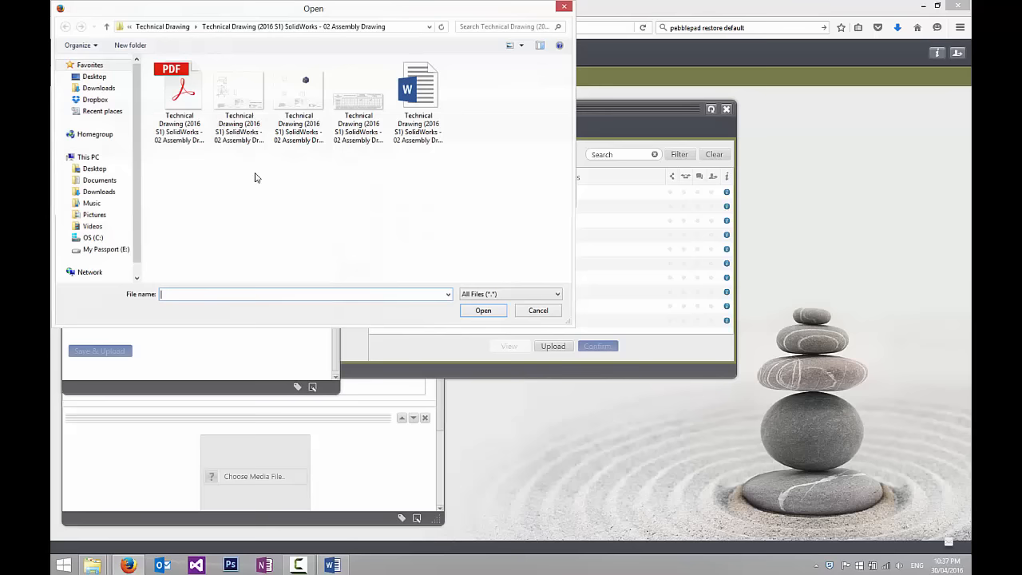
left_click(299, 138)
key("F2")
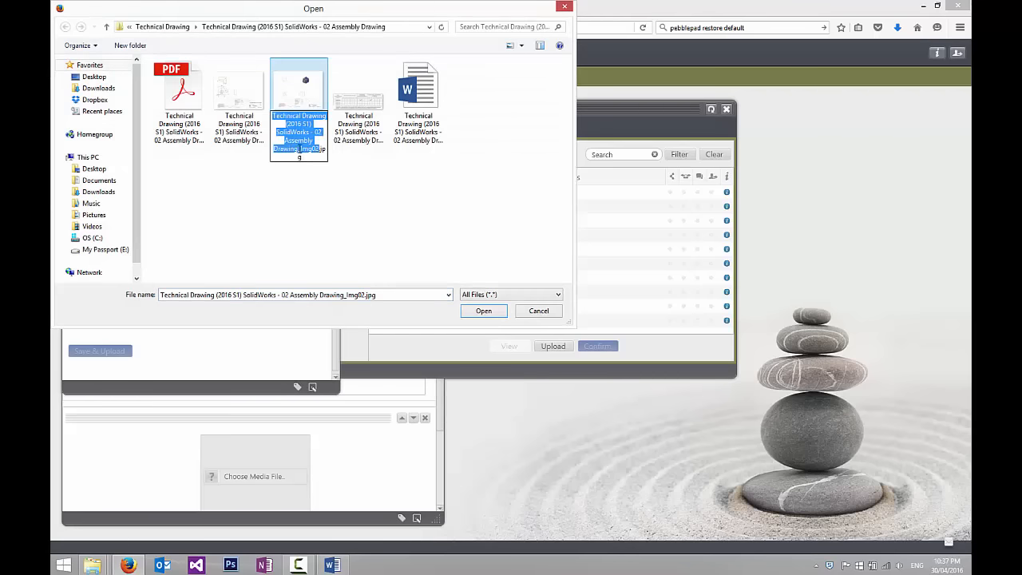
left_click(284, 233)
double_click(305, 102)
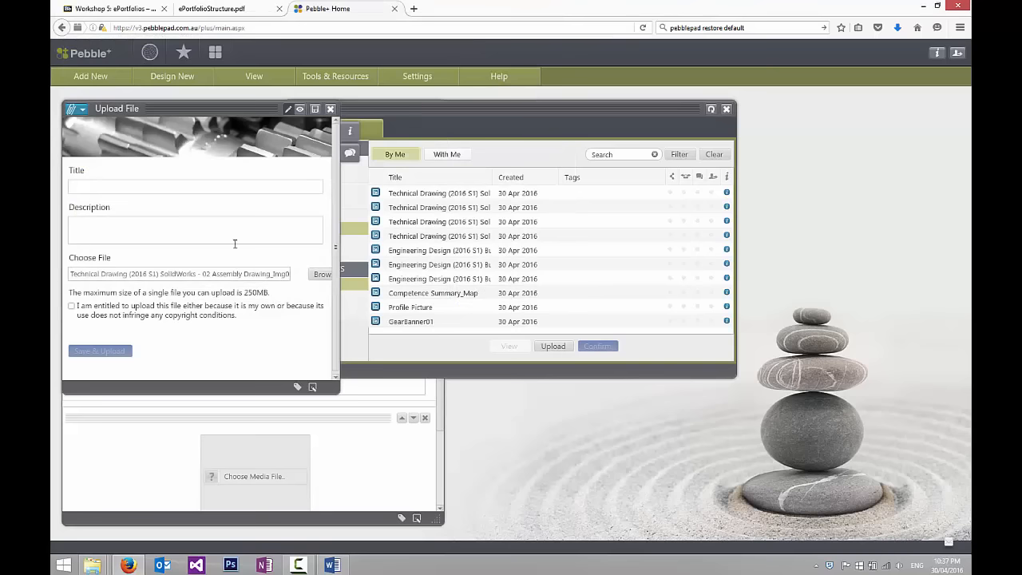
left_click(136, 188)
key("ctrl+v")
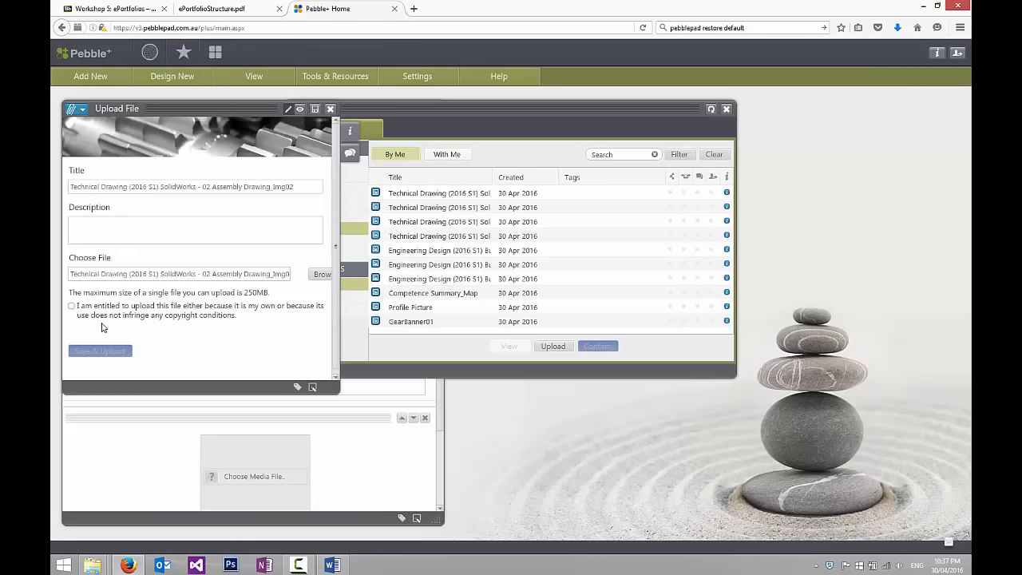
left_click(71, 307)
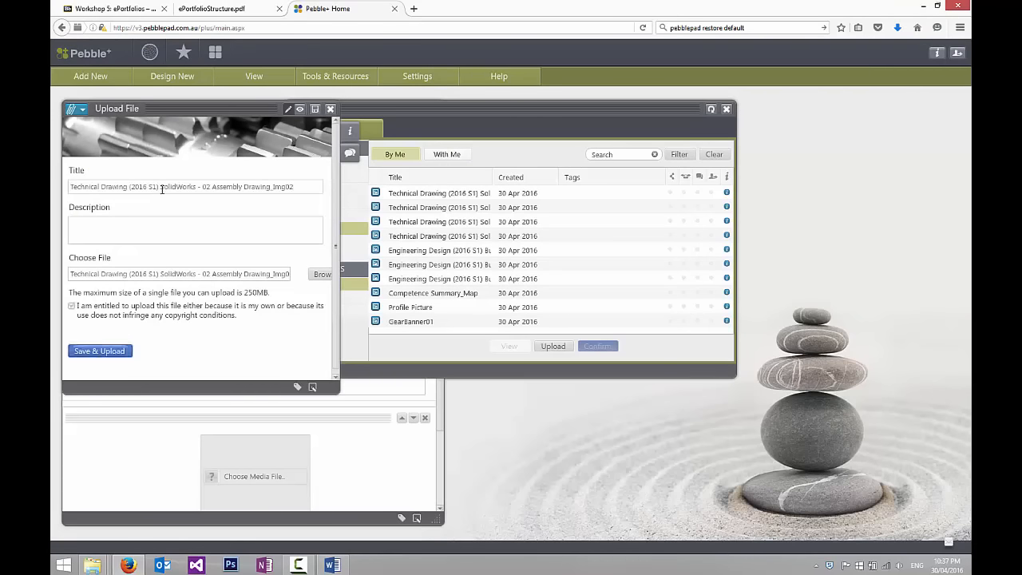
left_click(98, 351)
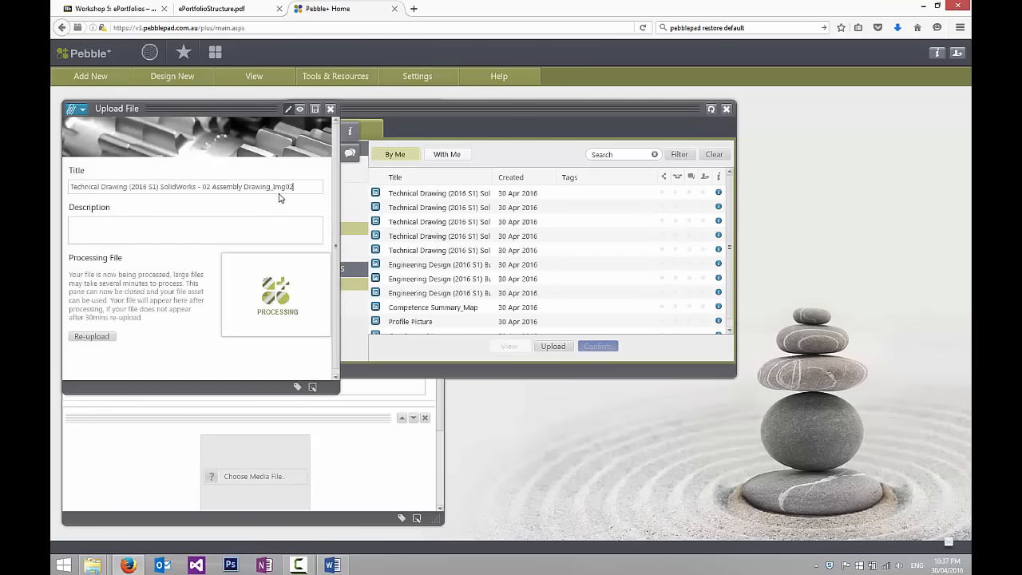
left_click(330, 109)
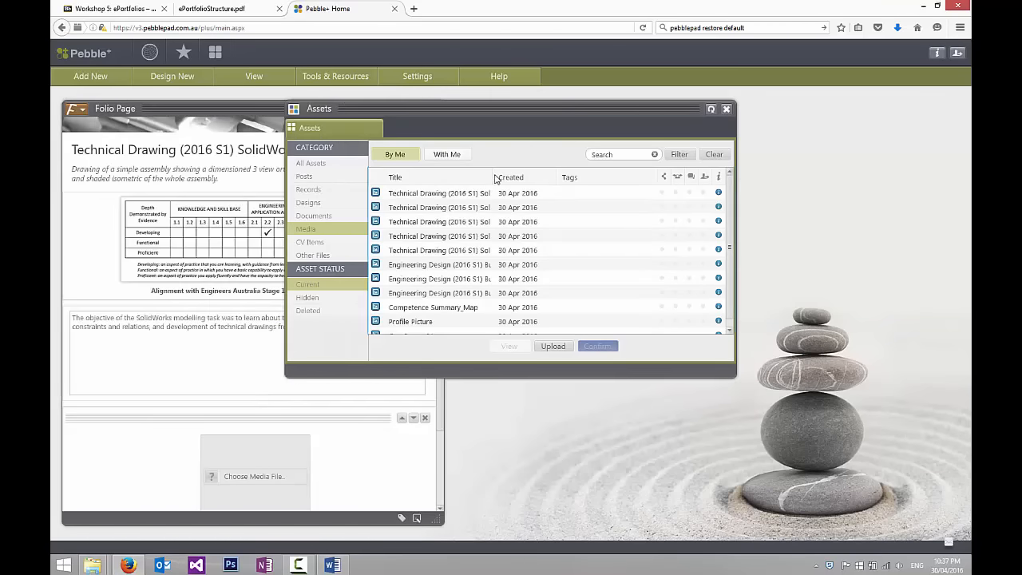
Widen the media list's title column to show full asset names and sort the assets by creation date, newest first.
left_click_drag(492, 178, 613, 174)
left_click(553, 180)
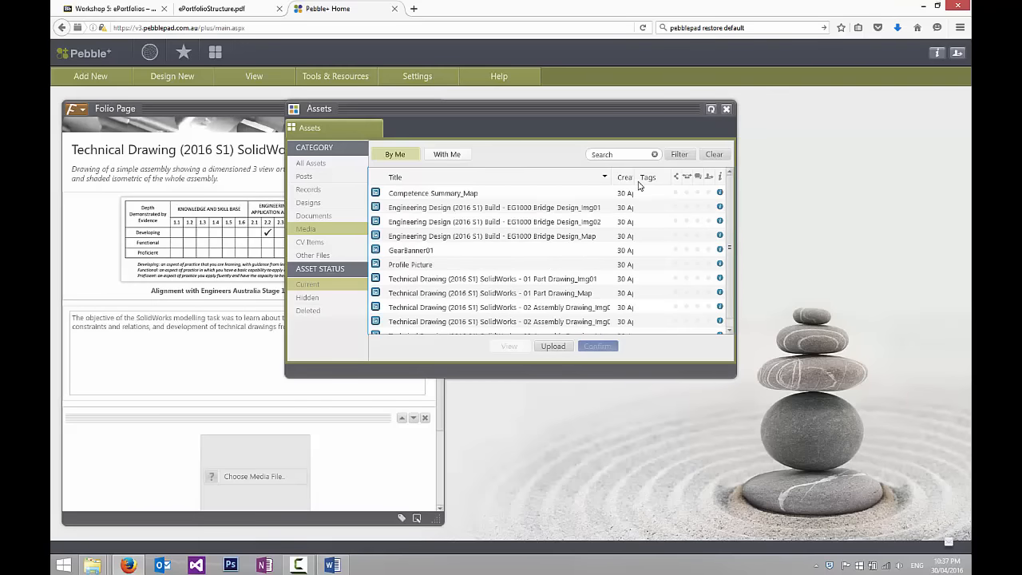
left_click(626, 178)
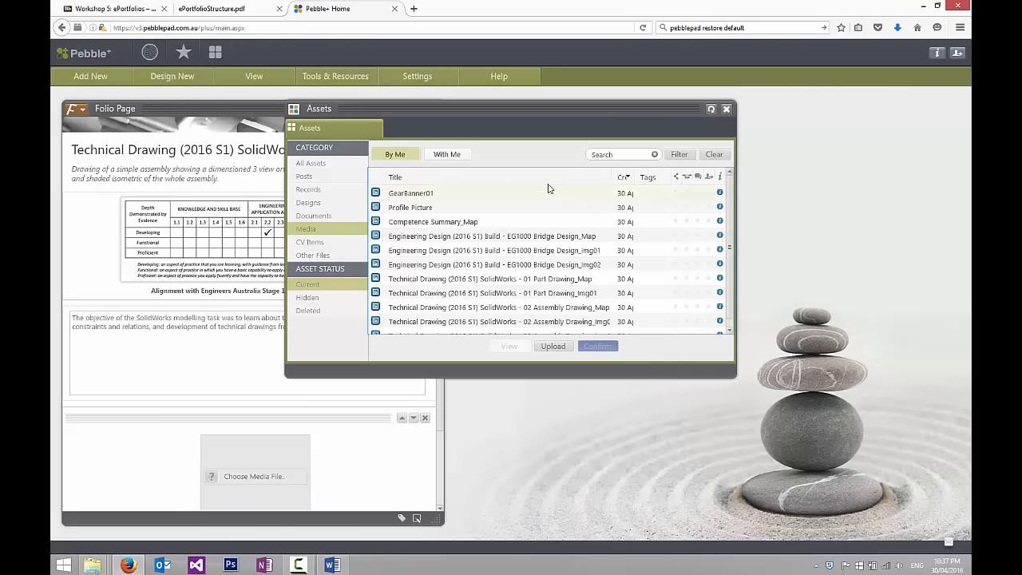
left_click(616, 179)
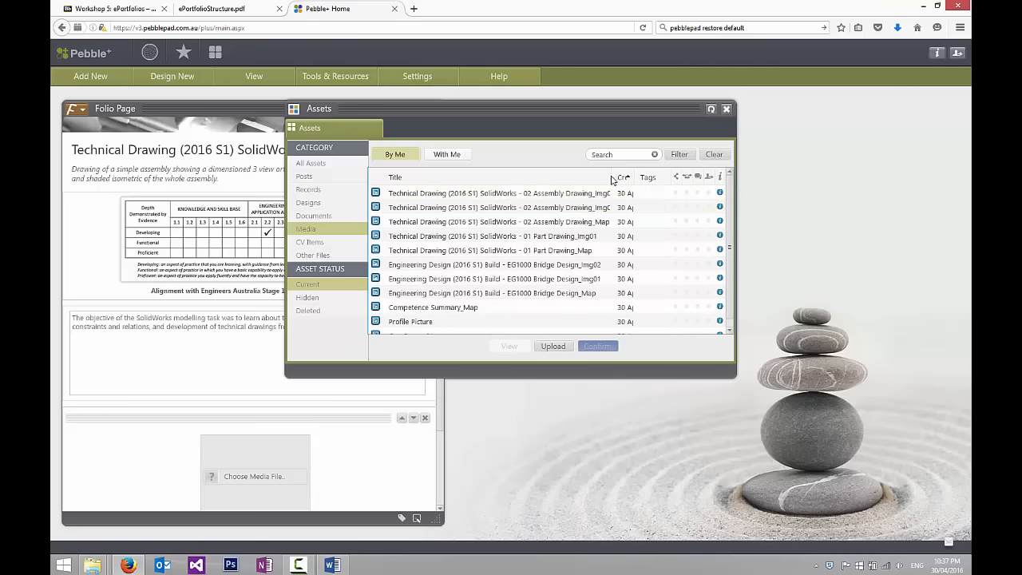
left_click_drag(610, 176, 629, 176)
Insert the SolidWorks - 02 Assembly Drawing_Img01 asset into the new image block and caption it "Figure 1".
left_click(567, 209)
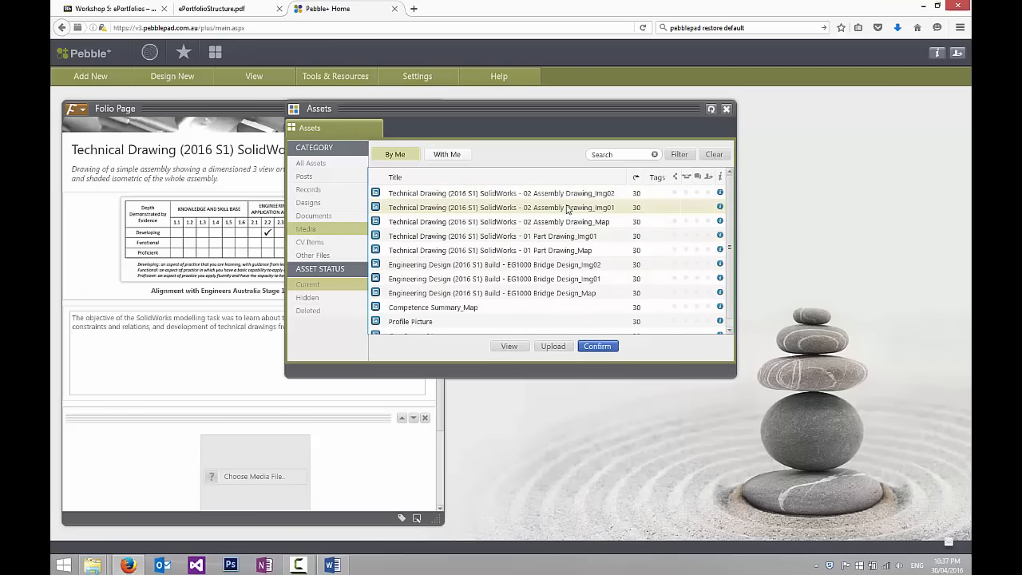
left_click(597, 346)
scroll(319, 419, "down", 3)
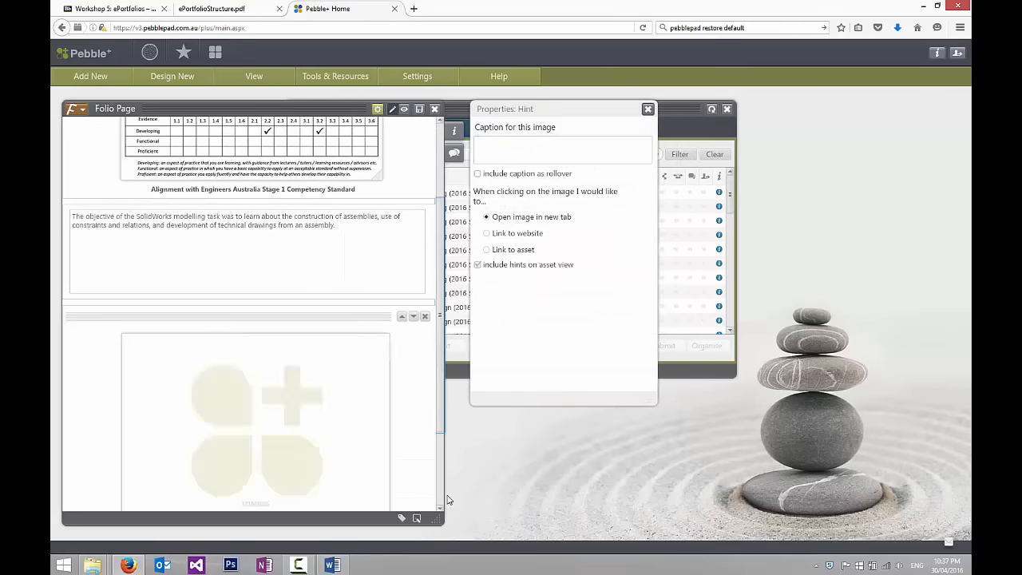
scroll(360, 386, "down", 3)
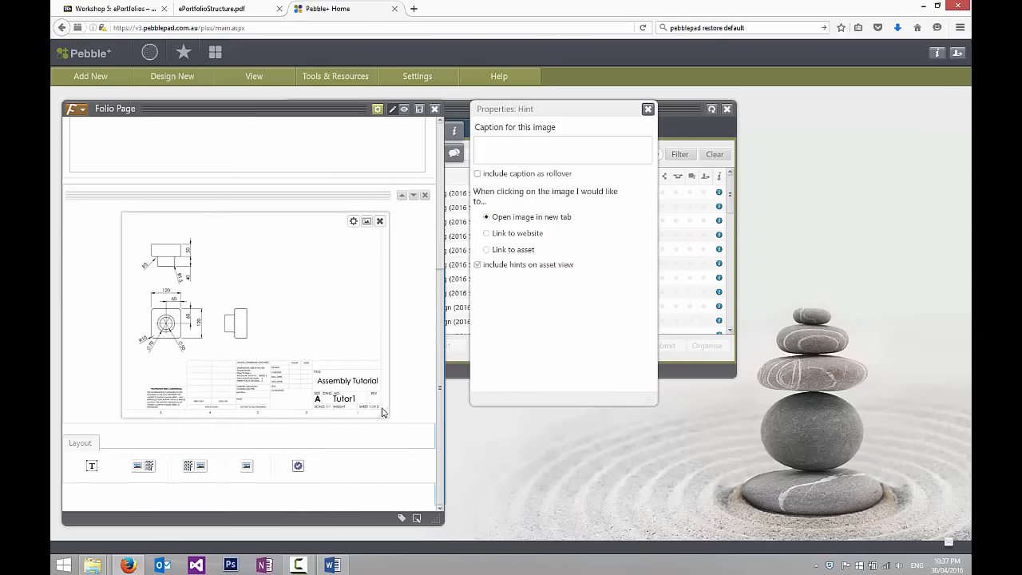
left_click_drag(388, 415, 402, 424)
left_click(497, 145)
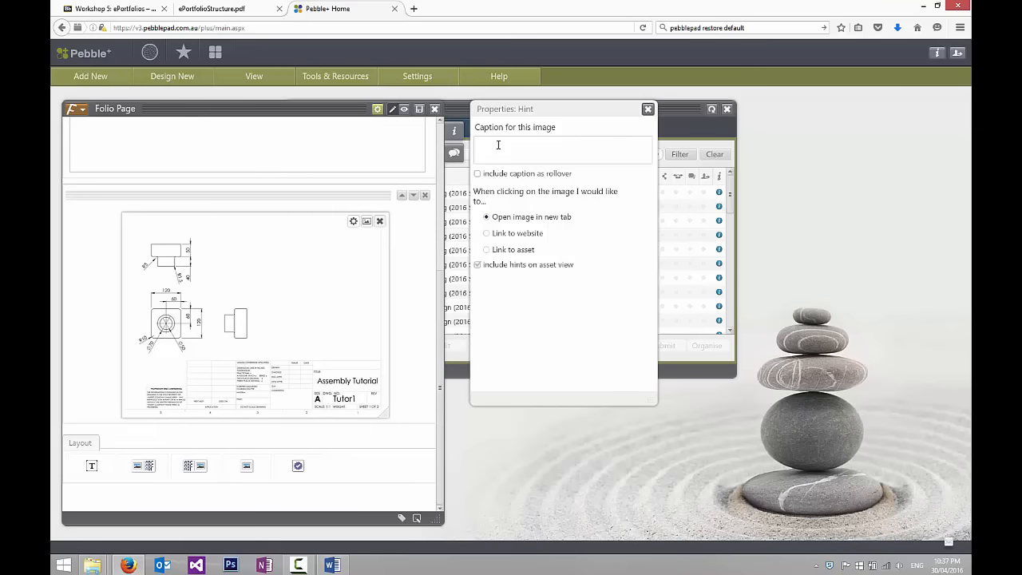
type("Figure 1")
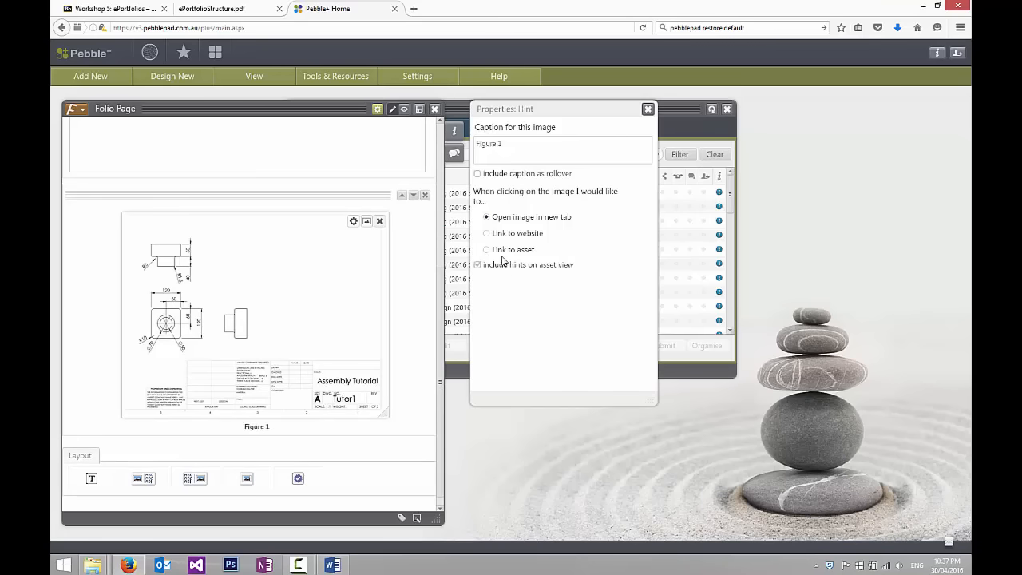
Set Figure 1 to link to an asset and upload Technical Drawing (2016 S1) SolidWorks - 02 Assembly Drawing_Doc.PDF under its file name, declaring entitlement.
left_click(501, 250)
left_click(514, 271)
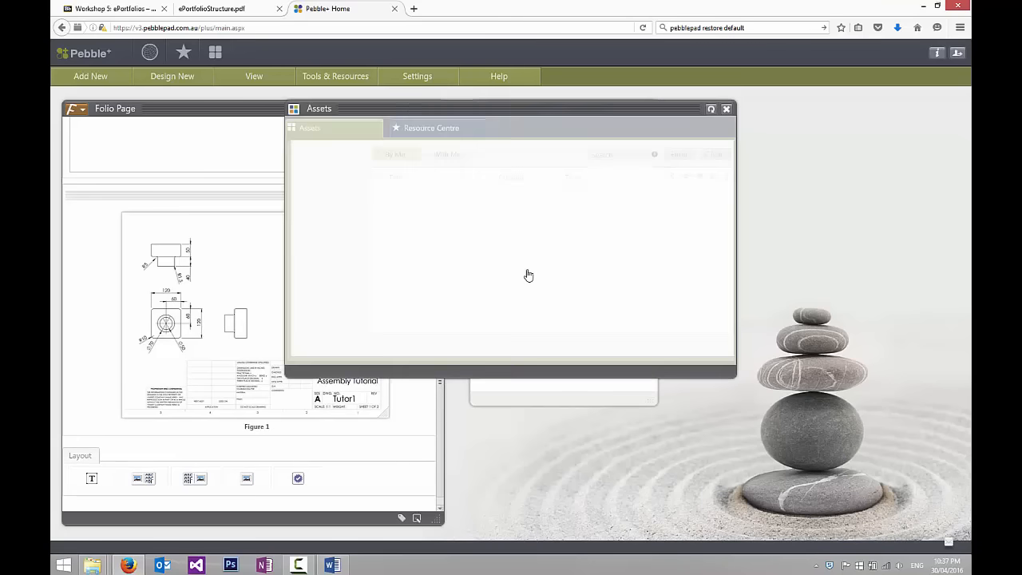
left_click(555, 346)
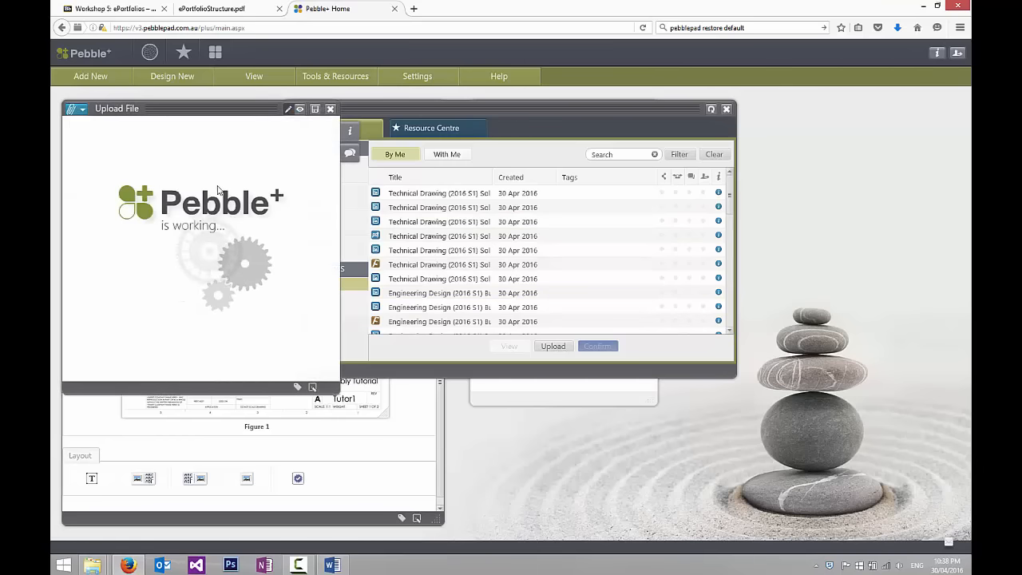
left_click(309, 277)
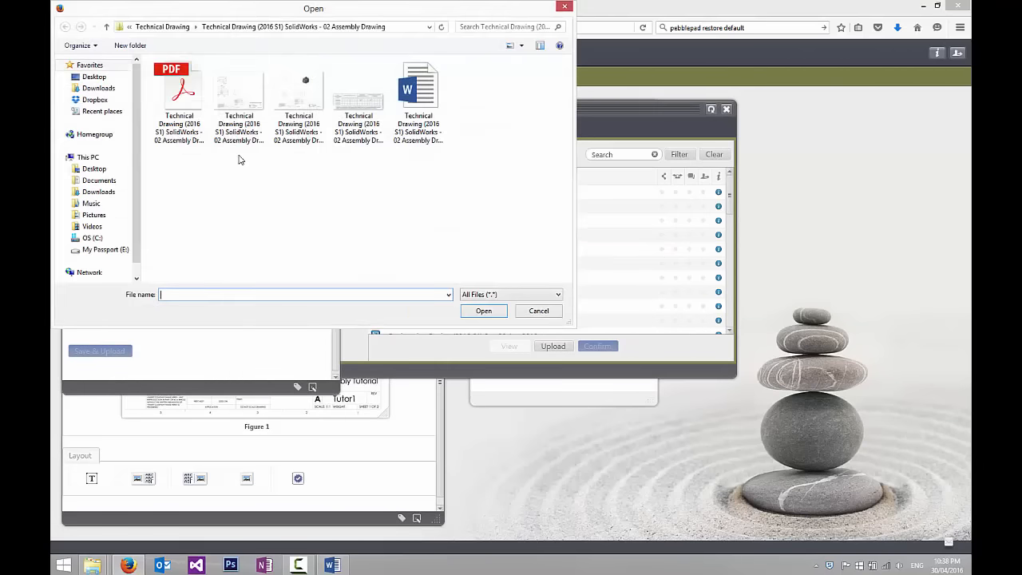
left_click(183, 139)
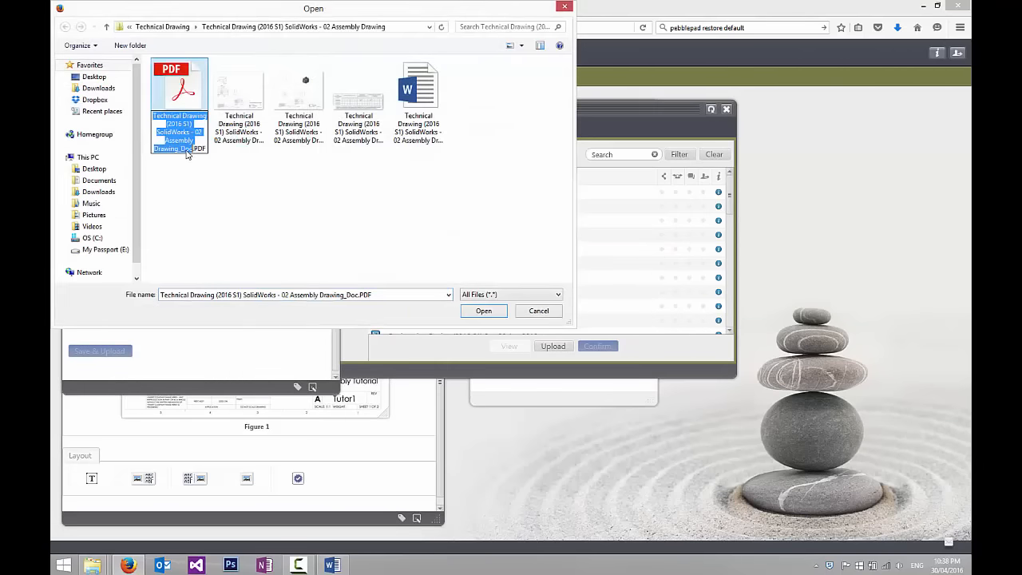
left_click(188, 194)
double_click(184, 112)
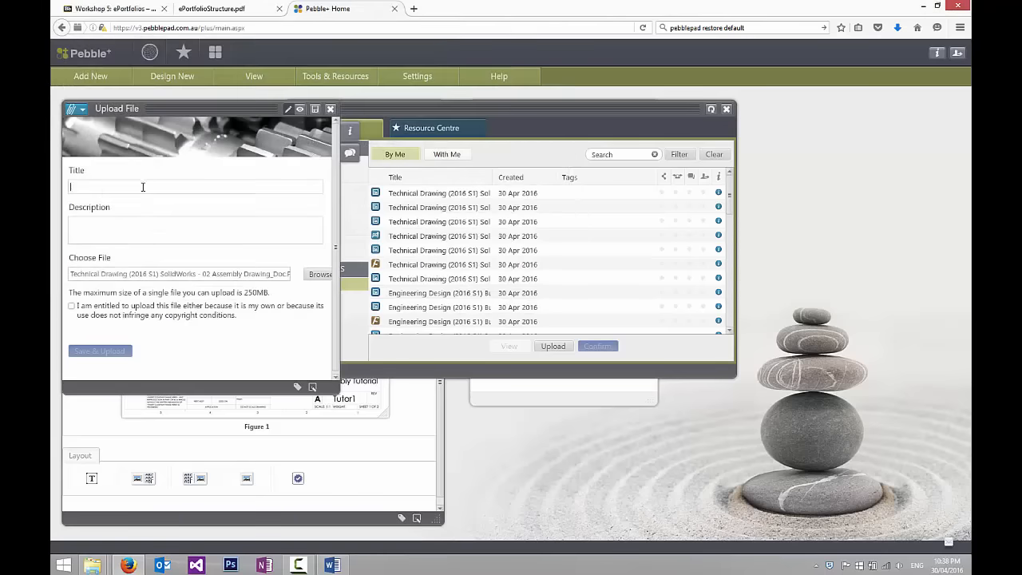
left_click(76, 311)
left_click(91, 345)
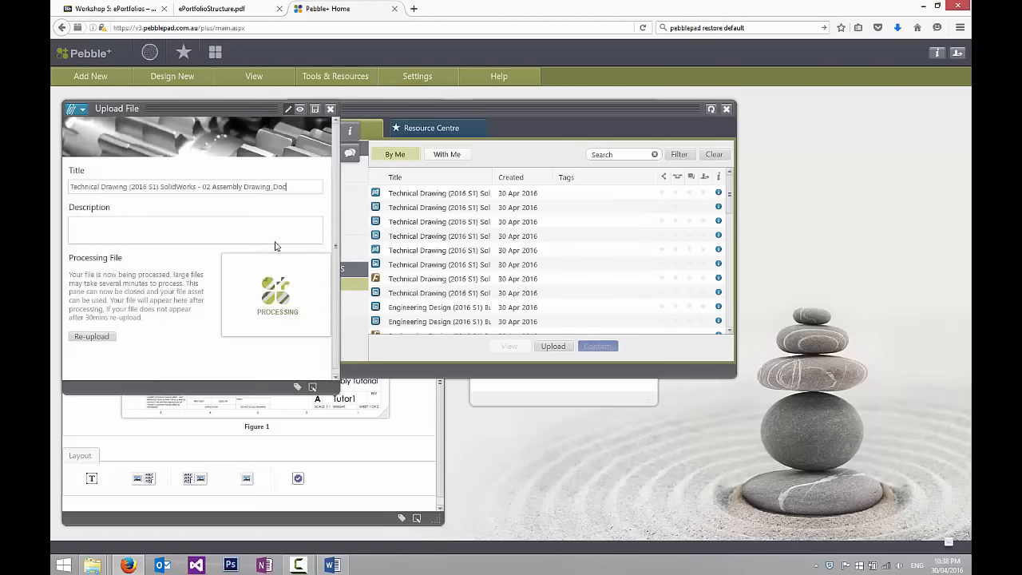
Close the finished PDF upload form and link Figure 1 to the Technical Drawing (2016 S1) SolidWorks - 02 Assembly Drawing_Doc asset.
left_click(433, 194)
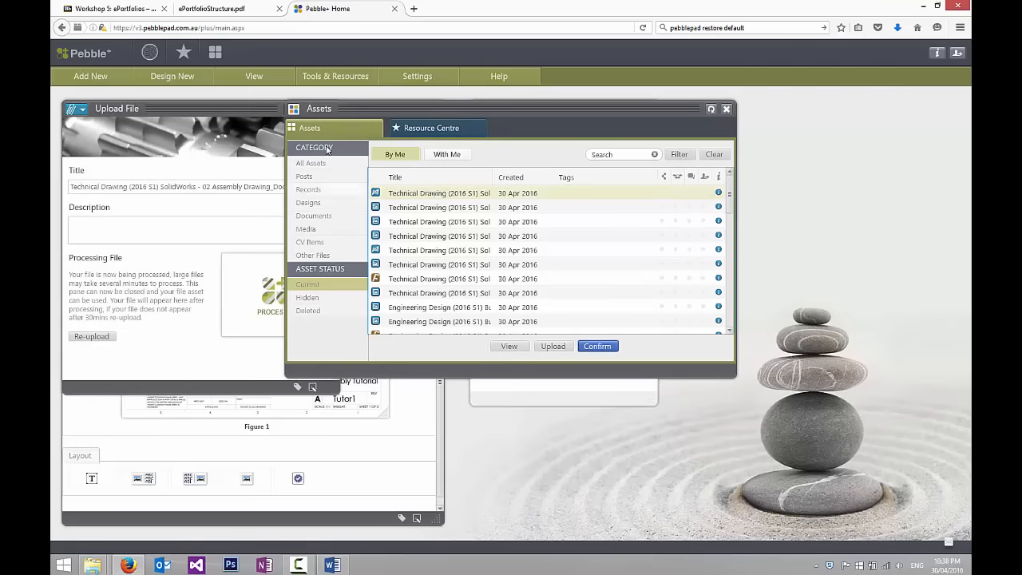
left_click(263, 105)
left_click(351, 108)
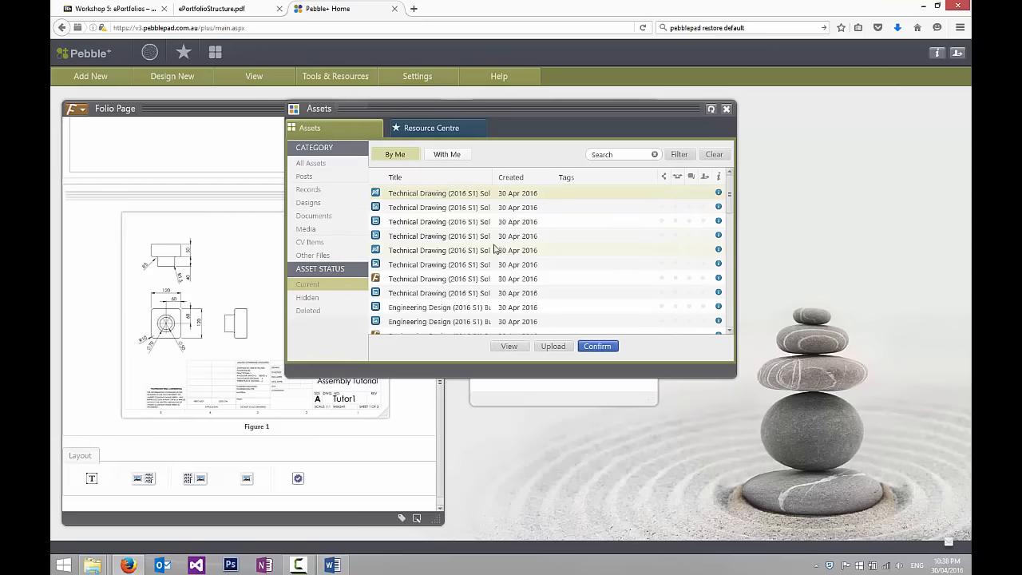
left_click(597, 346)
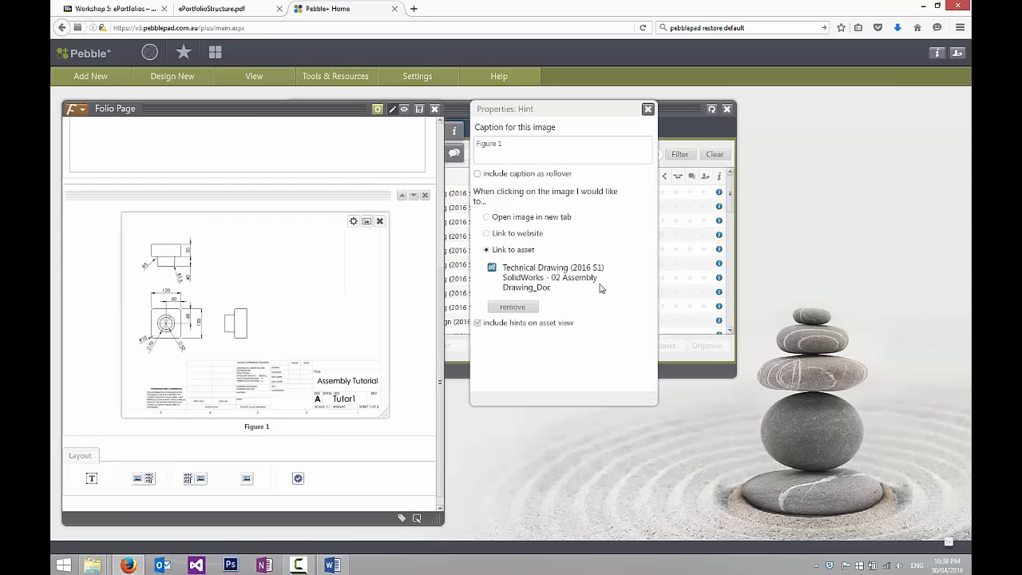
Add another image block below Figure 1 on the folio page and open its media file selection.
scroll(441, 296, "down", 1)
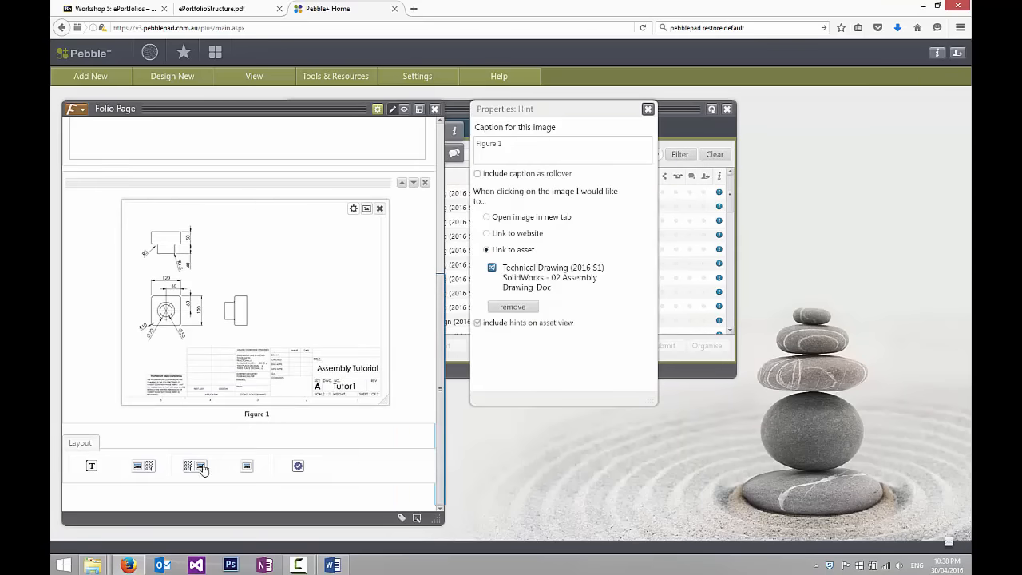
left_click(296, 463)
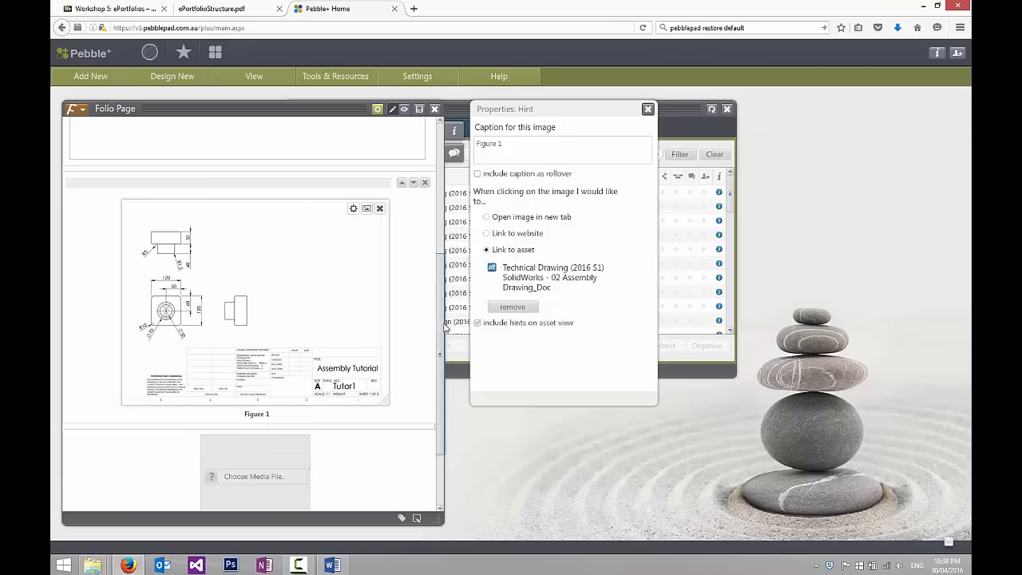
scroll(417, 405, "down", 3)
left_click(269, 378)
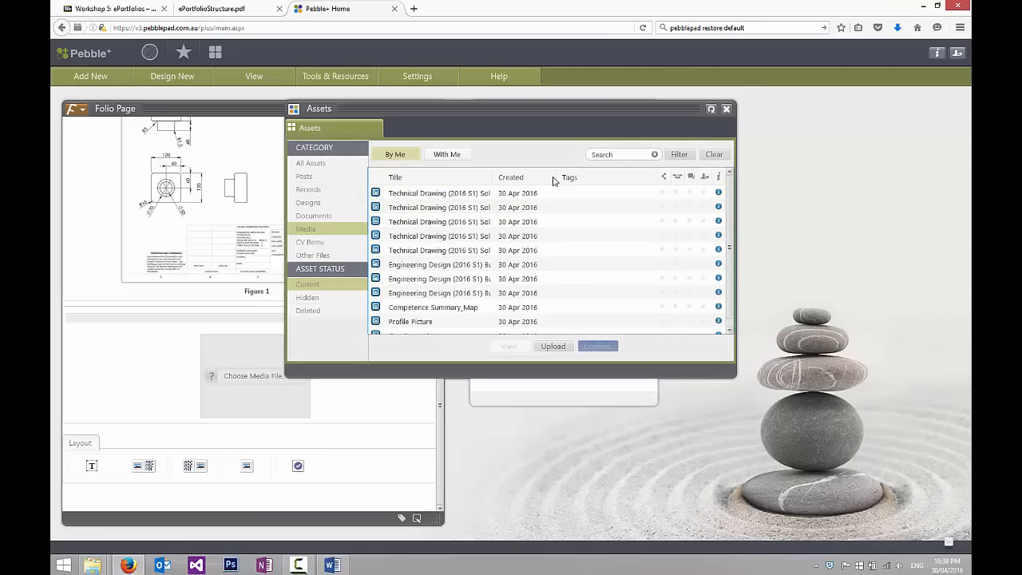
Fill the folio page's empty media placeholder with the image "Technical Drawing (2016 S1) SolidWorks - 02 Assembly Drawing_Img02".
left_click(504, 181)
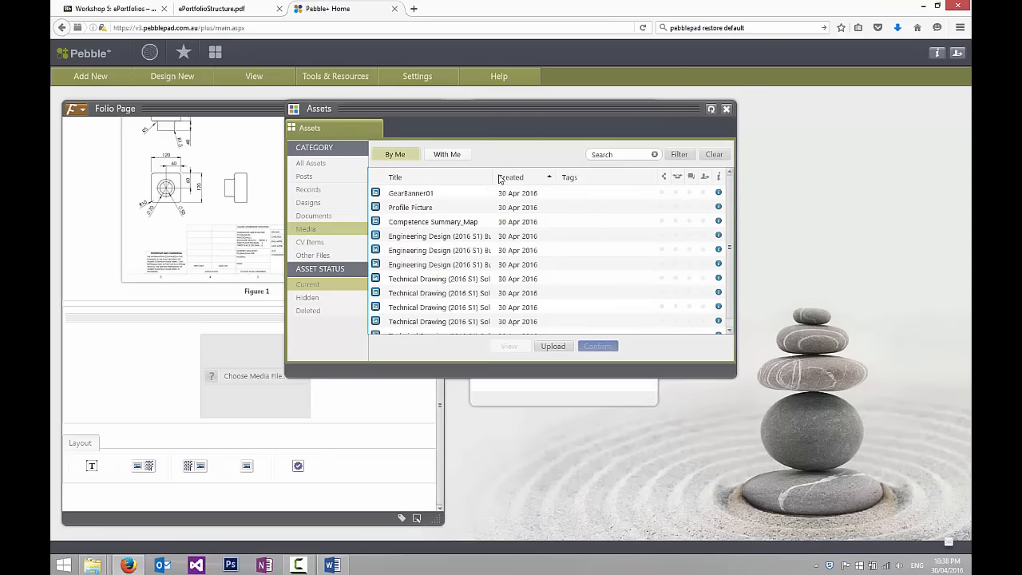
left_click(496, 179)
left_click_drag(491, 177, 653, 177)
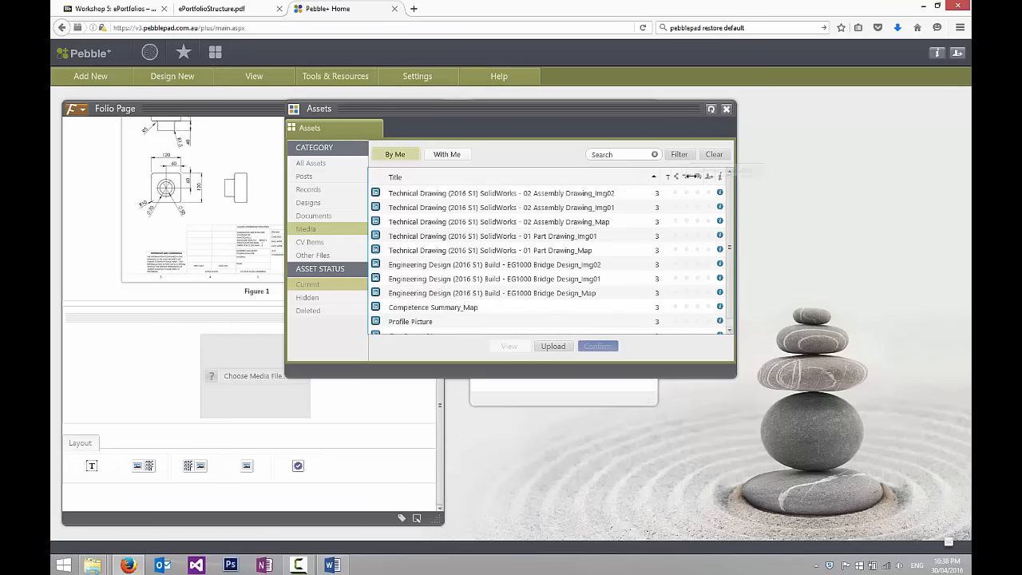
left_click(452, 197)
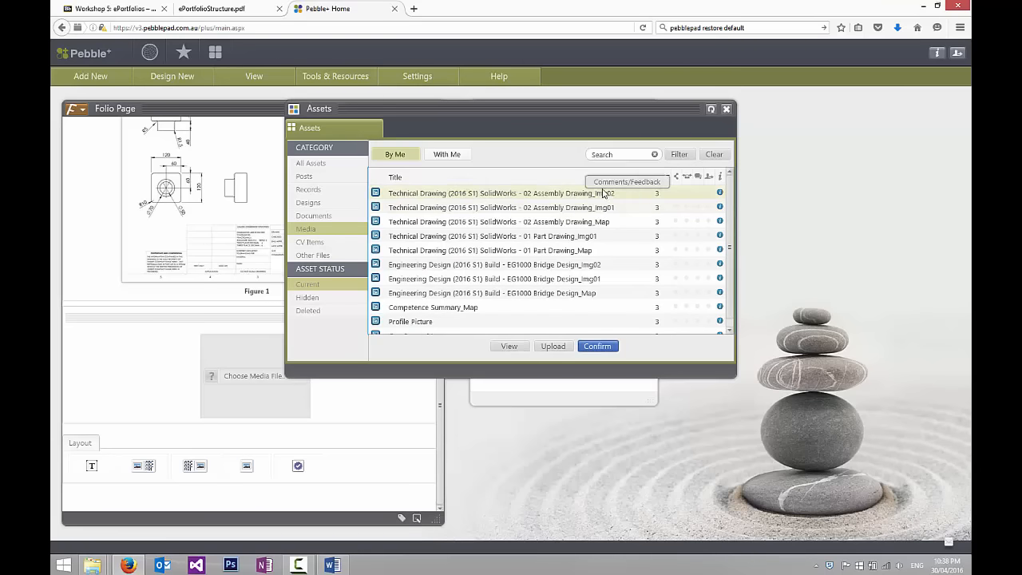
left_click(597, 346)
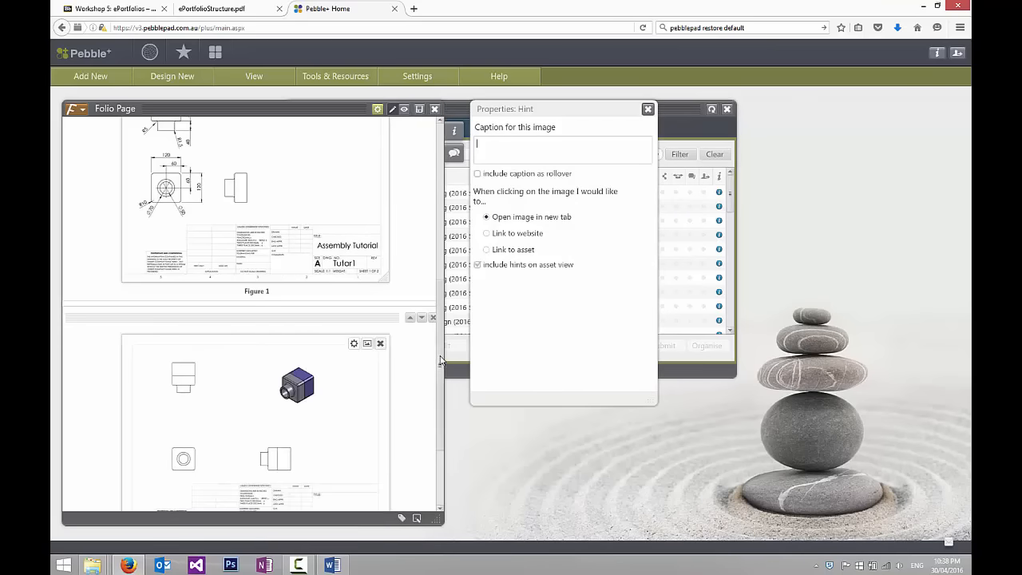
View the newly inserted assembly drawing image full size in its own browser tab and close that tab.
scroll(438, 457, "down", 3)
left_click(327, 329)
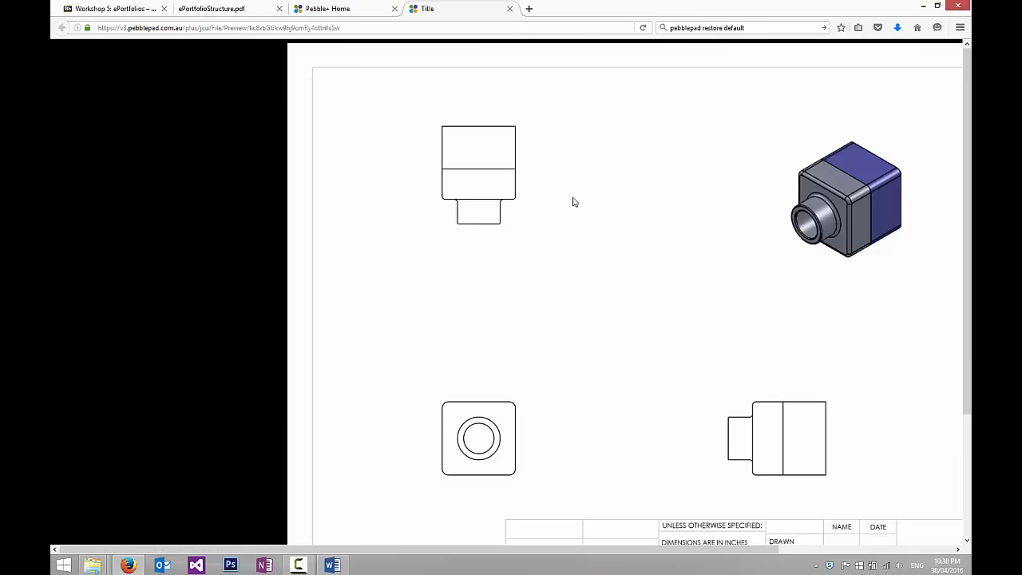
left_click(509, 9)
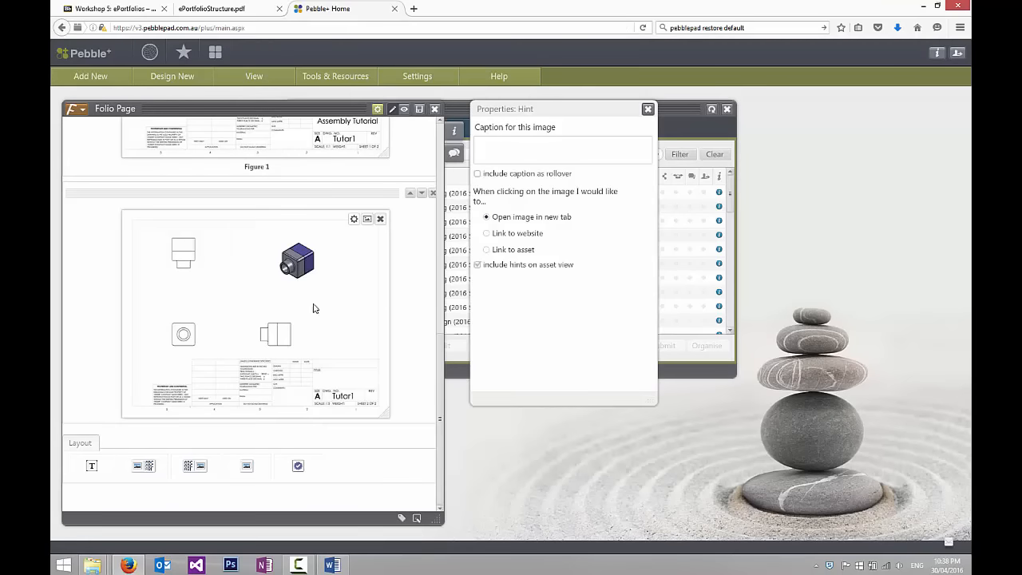
Link the second drawing image to the asset "Technical Drawing (2016 S1) SolidWorks - 02 Assembly Drawing_Doc".
left_click(512, 250)
left_click(511, 268)
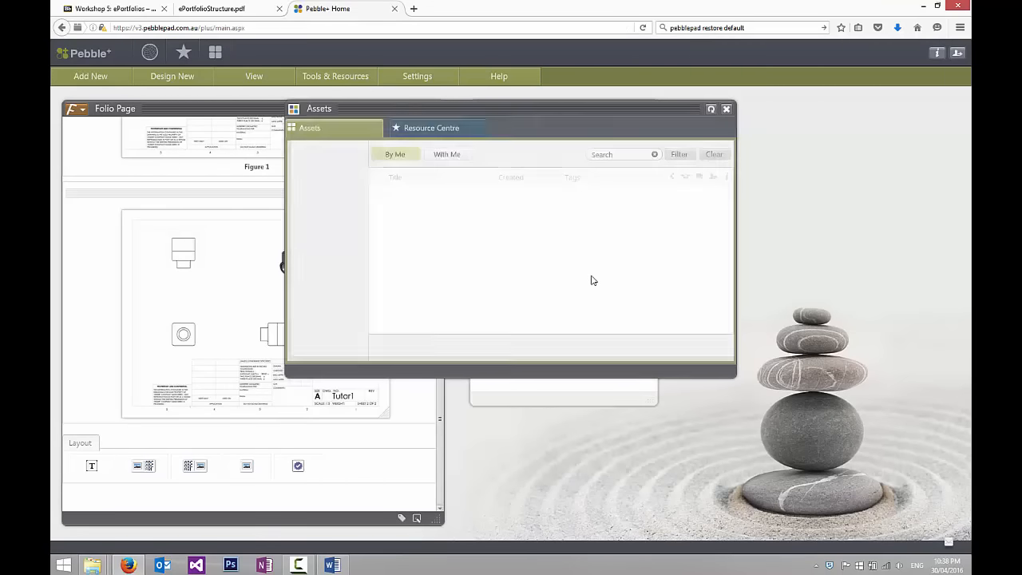
left_click(408, 195)
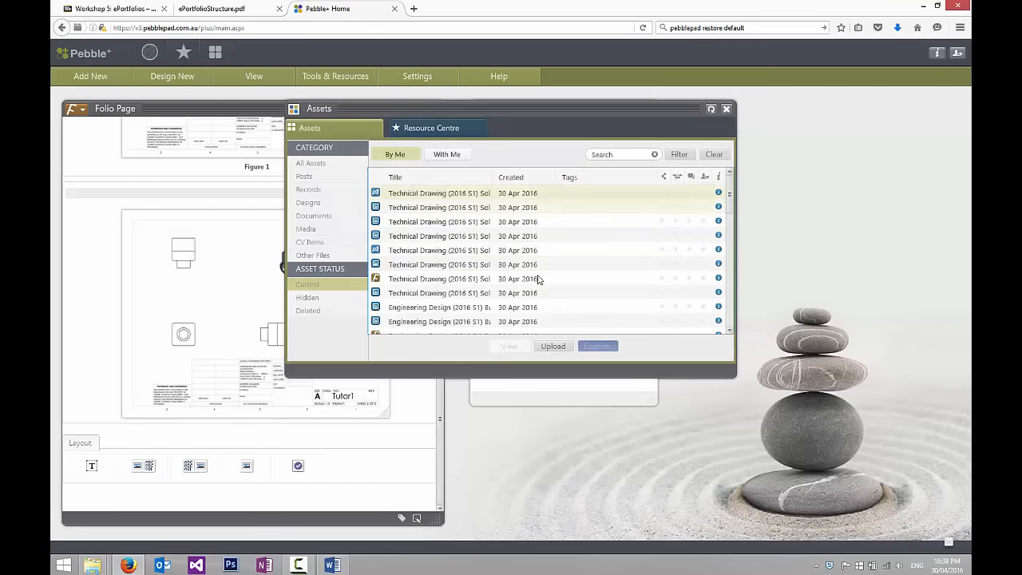
left_click(597, 347)
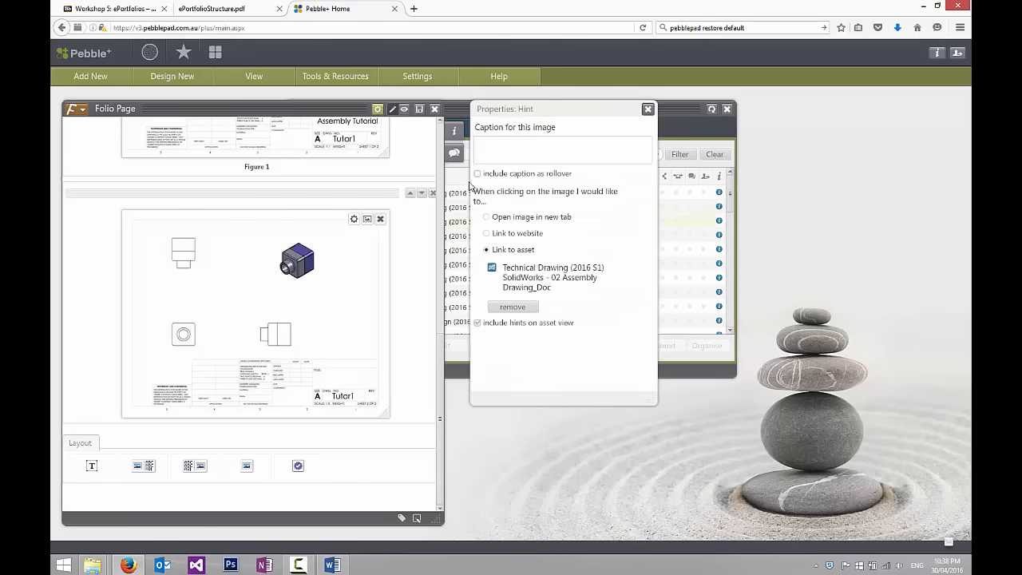
Caption the second drawing image "Figure 2" and save the folio page.
left_click(506, 156)
type("Figure 2")
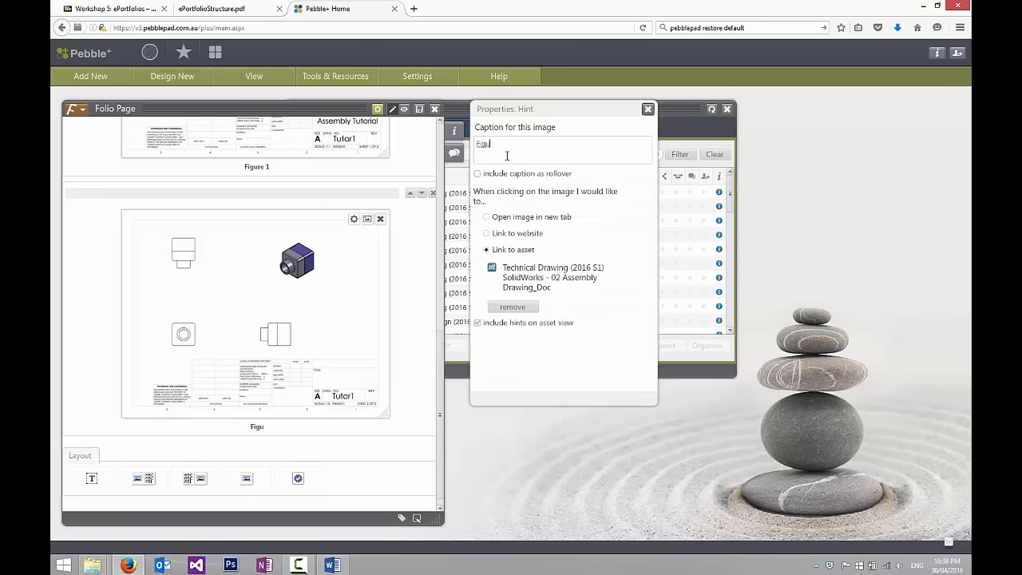
left_click(648, 108)
left_click(419, 108)
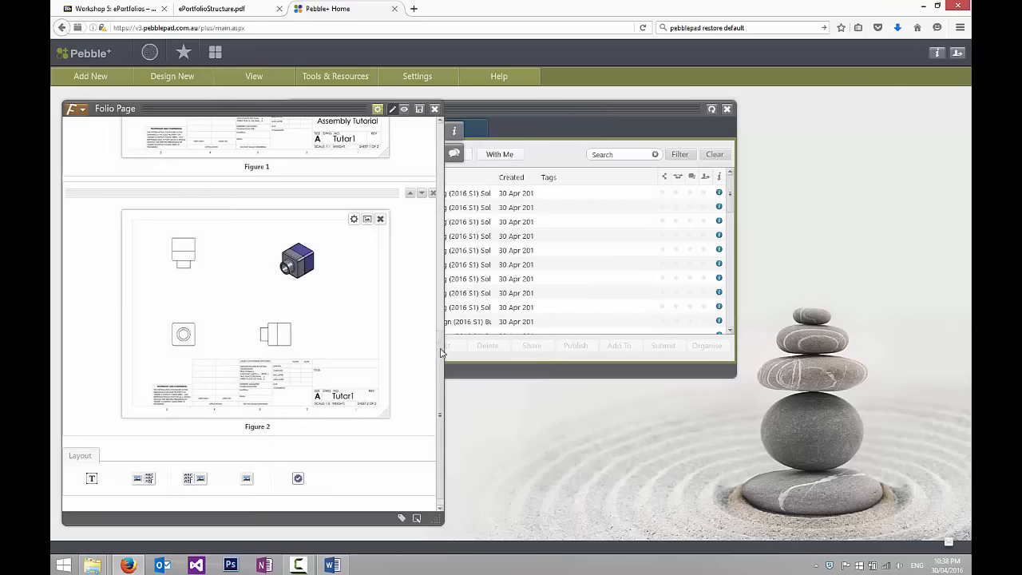
Preview the 02 Assembly Drawing folio page from its heading down and close it.
scroll(431, 320, "up", 10)
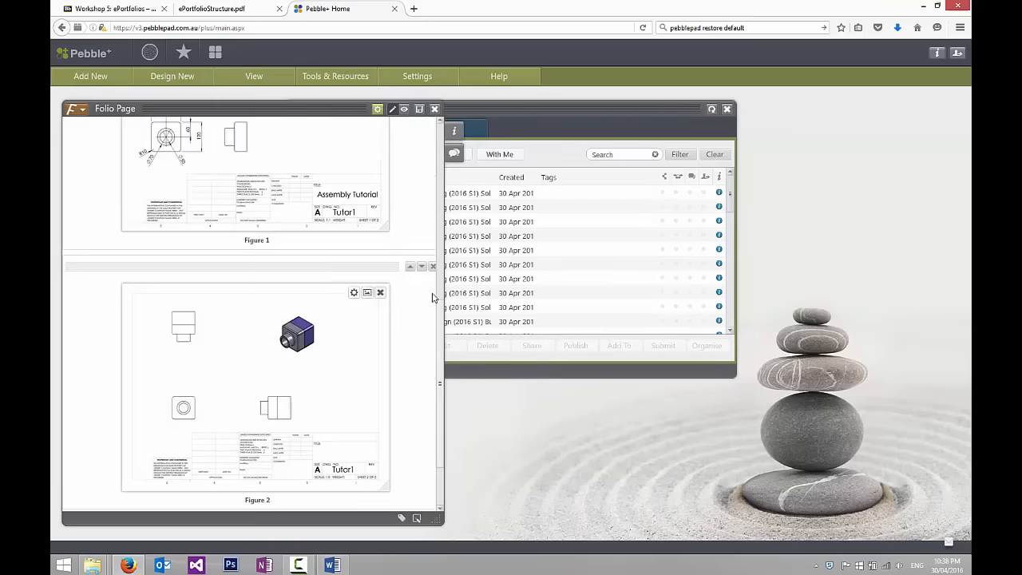
left_click(404, 110)
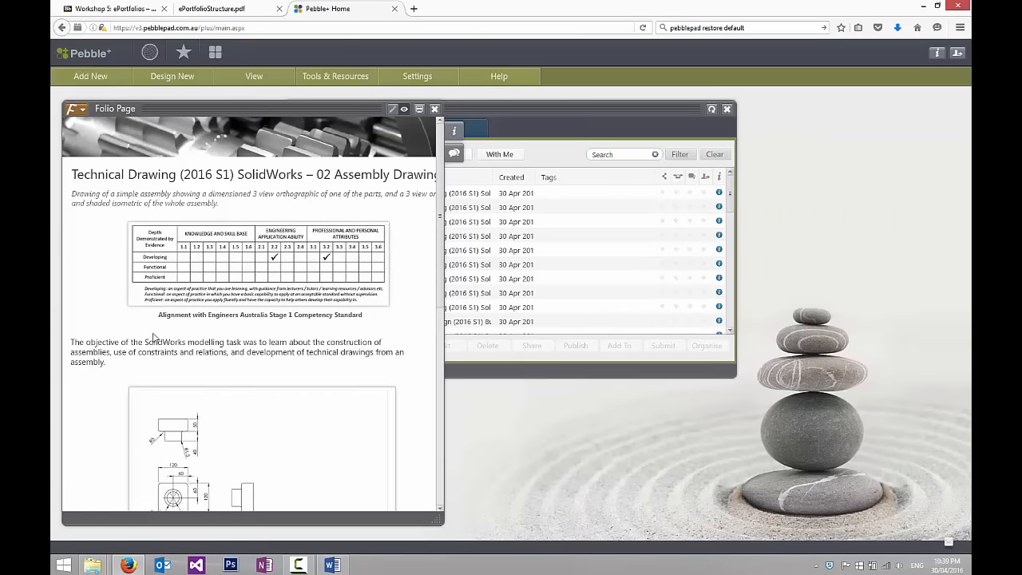
mouse_move(444, 232)
left_mouse_down()
mouse_move(444, 419)
mouse_move(431, 217)
left_mouse_up()
left_click(434, 109)
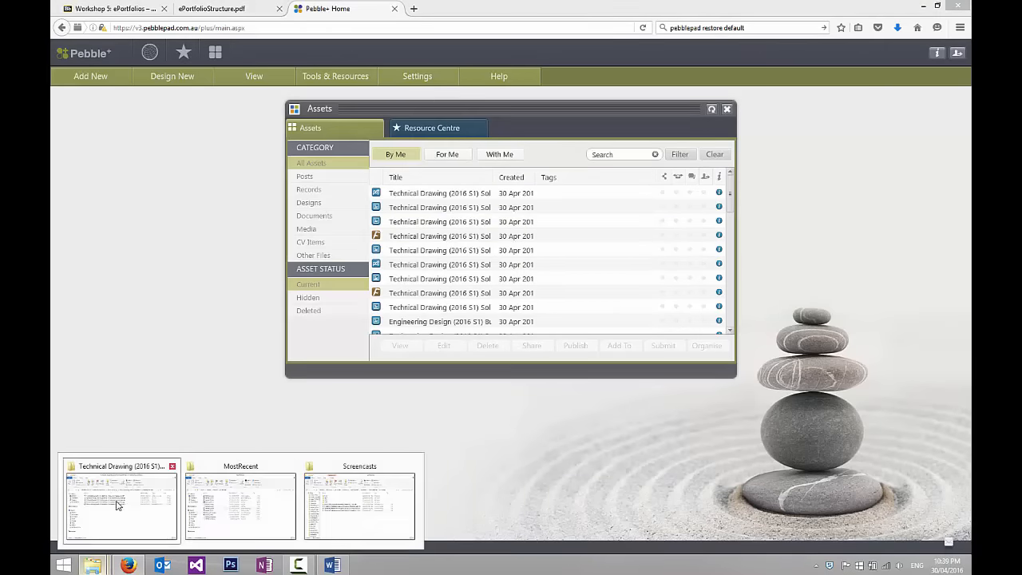
Switch to File Explorer and view the drawing image and competency map in the SolidWorks - 03 Bridge Drawing folder.
left_click(101, 539)
left_click(510, 159)
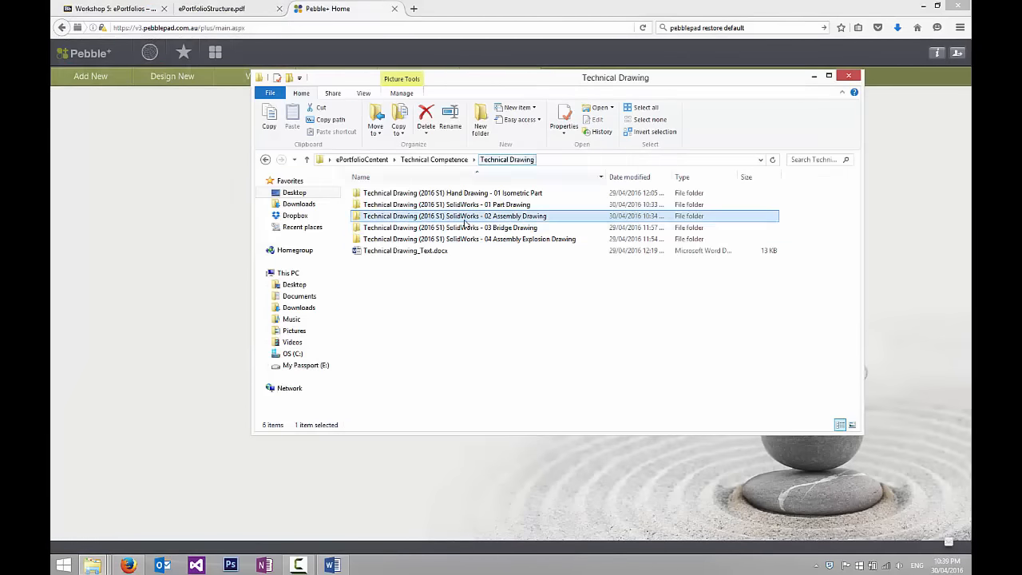
double_click(506, 230)
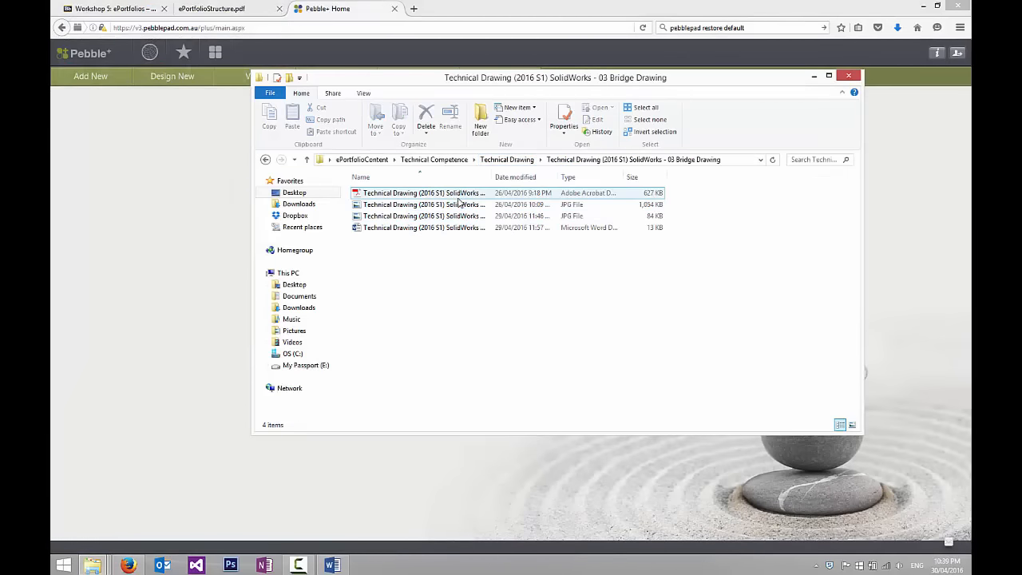
double_click(425, 204)
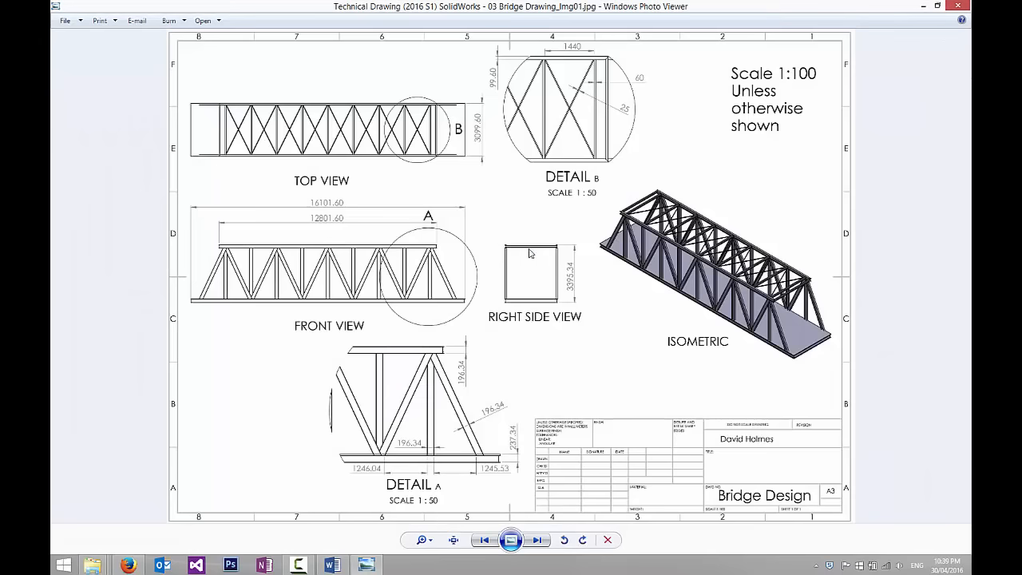
left_click(958, 4)
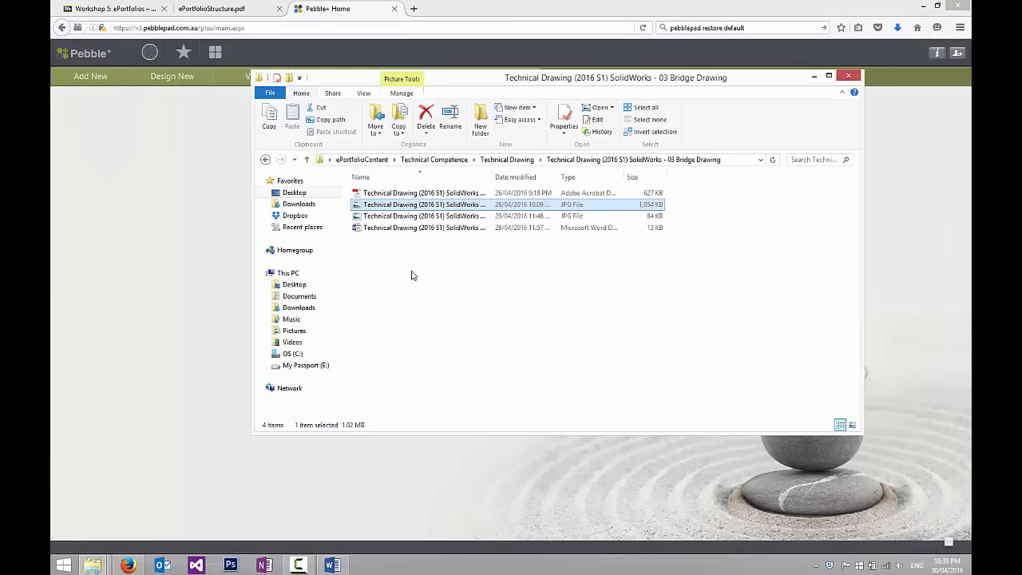
double_click(461, 221)
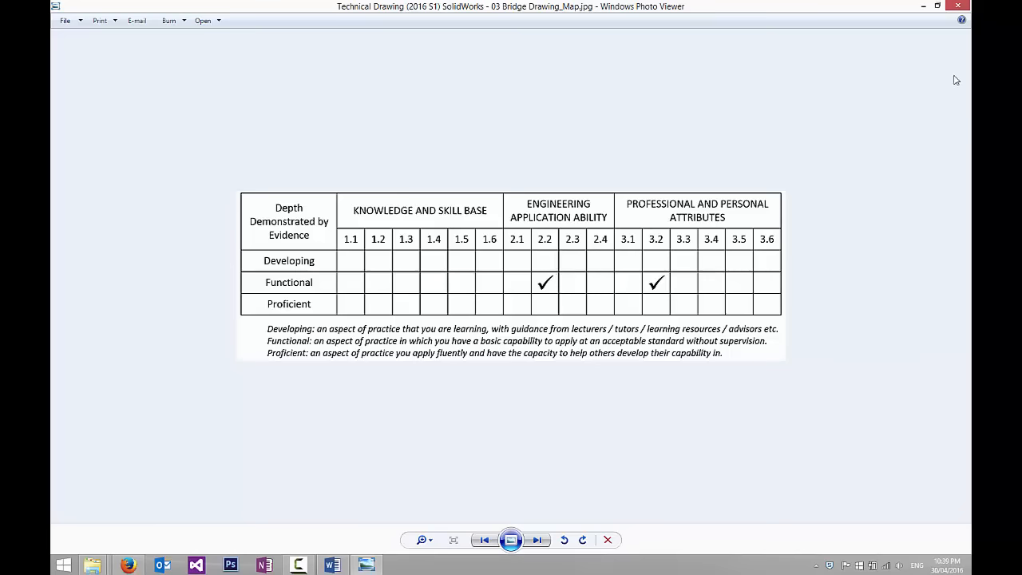
left_click(963, 6)
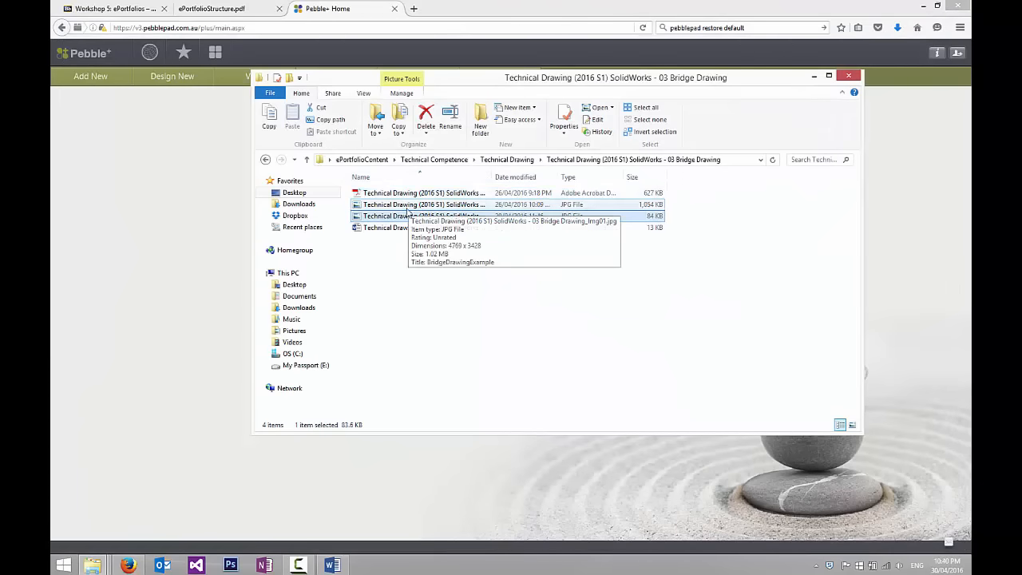
Open the SolidWorks - 04 Assembly Explosion Drawing folder and view its Img01, Img02 and Img03 images.
left_click(509, 161)
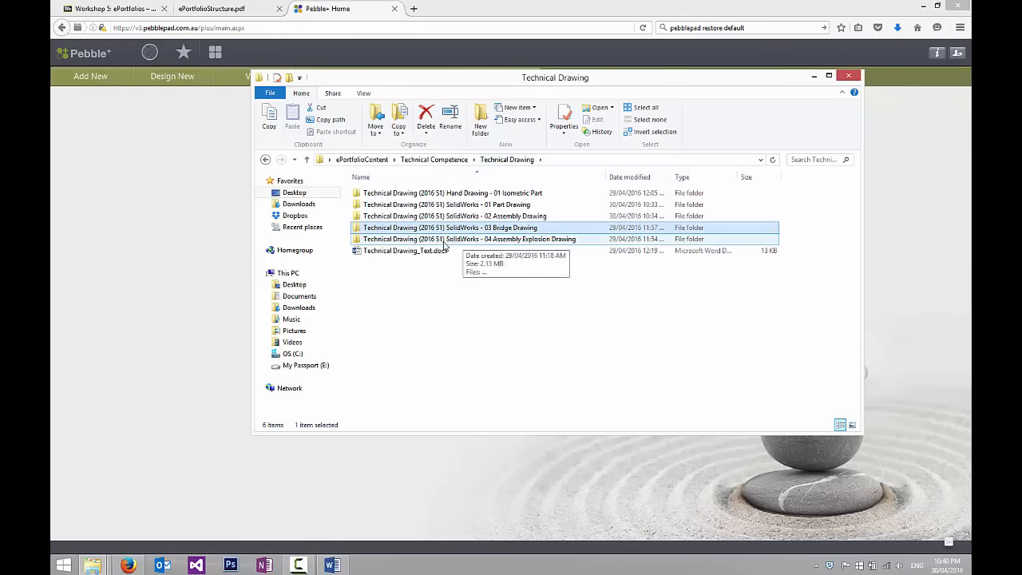
left_click(512, 240)
double_click(512, 239)
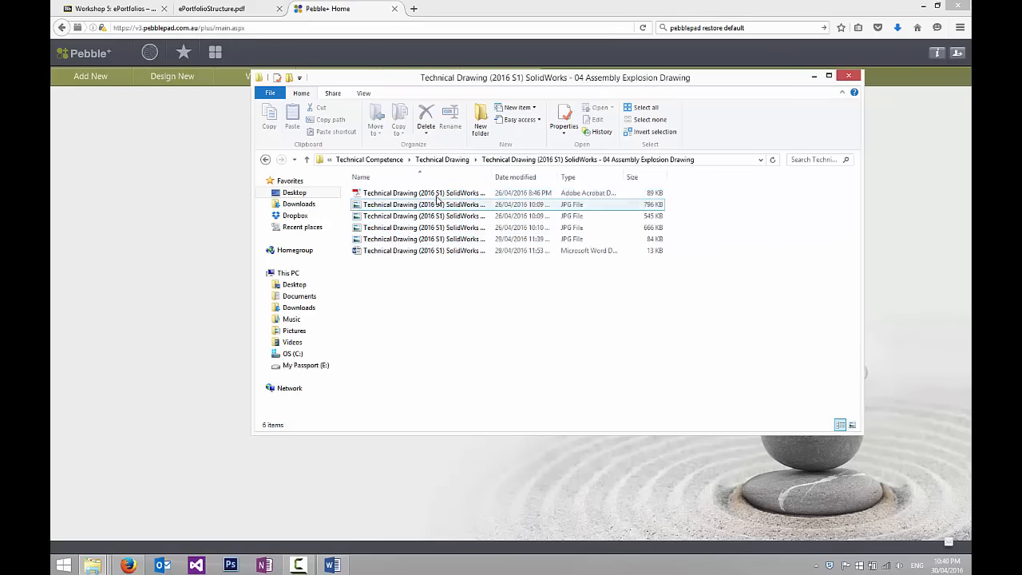
double_click(406, 206)
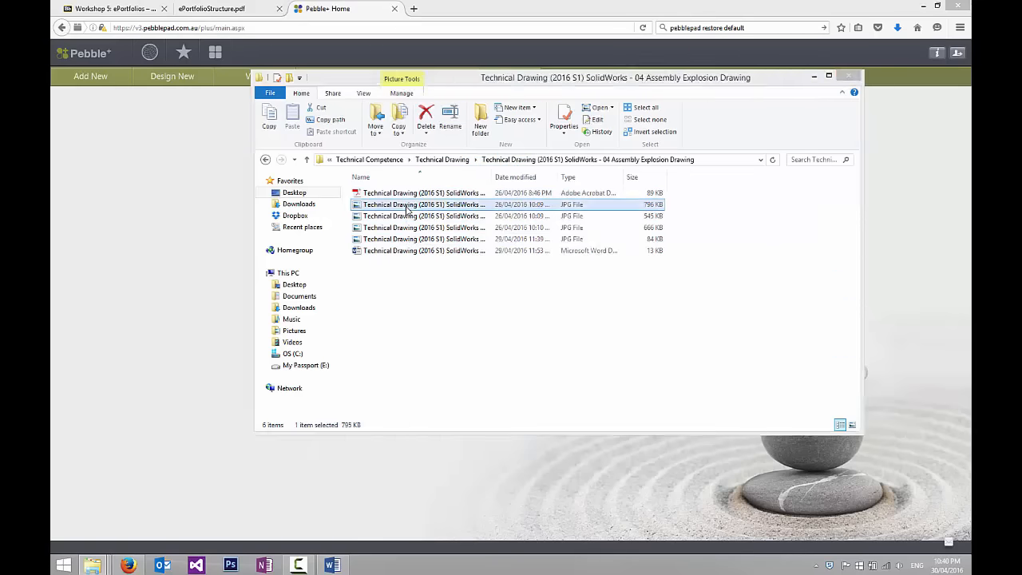
left_click(958, 5)
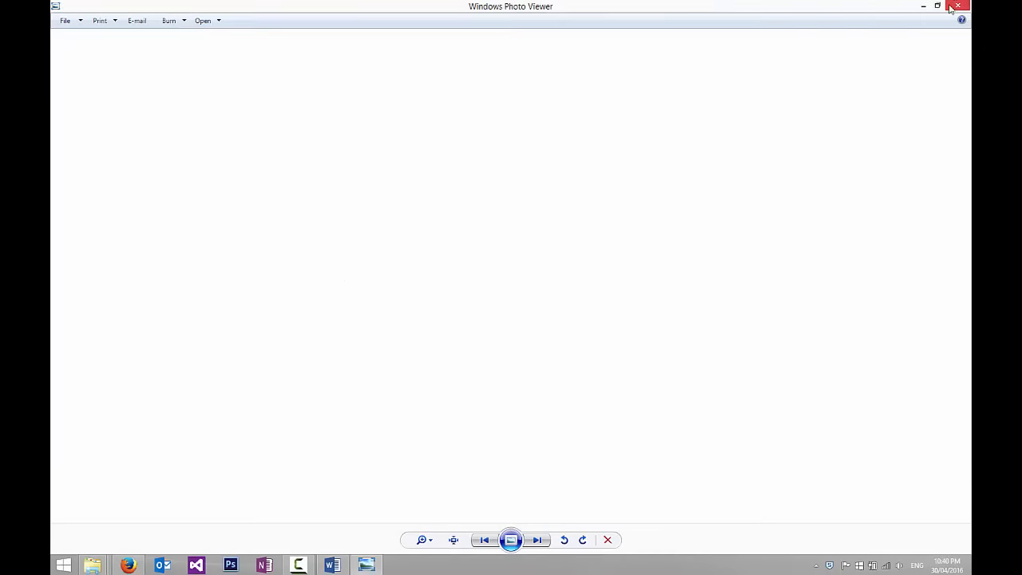
double_click(470, 213)
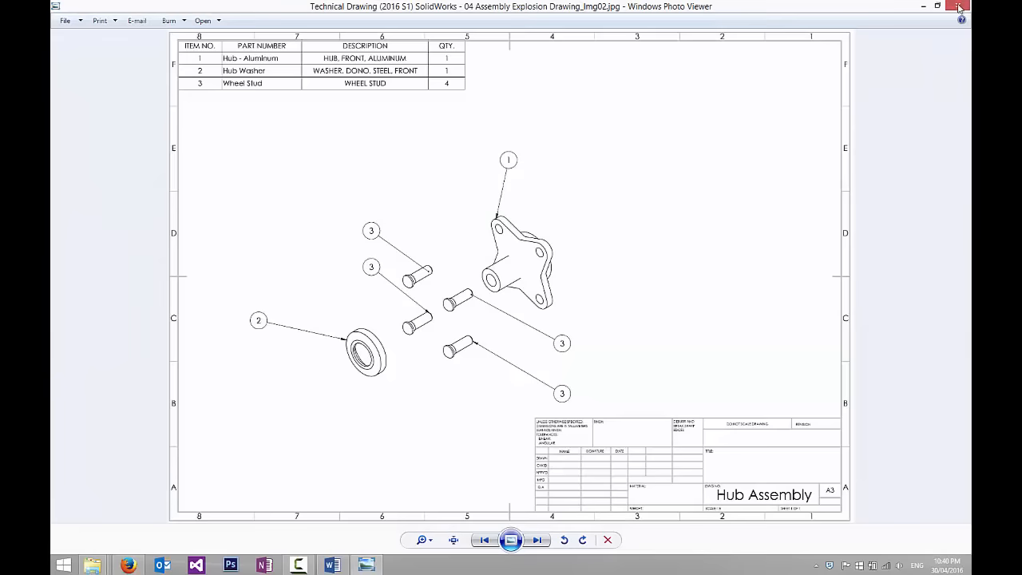
left_click(958, 6)
double_click(445, 230)
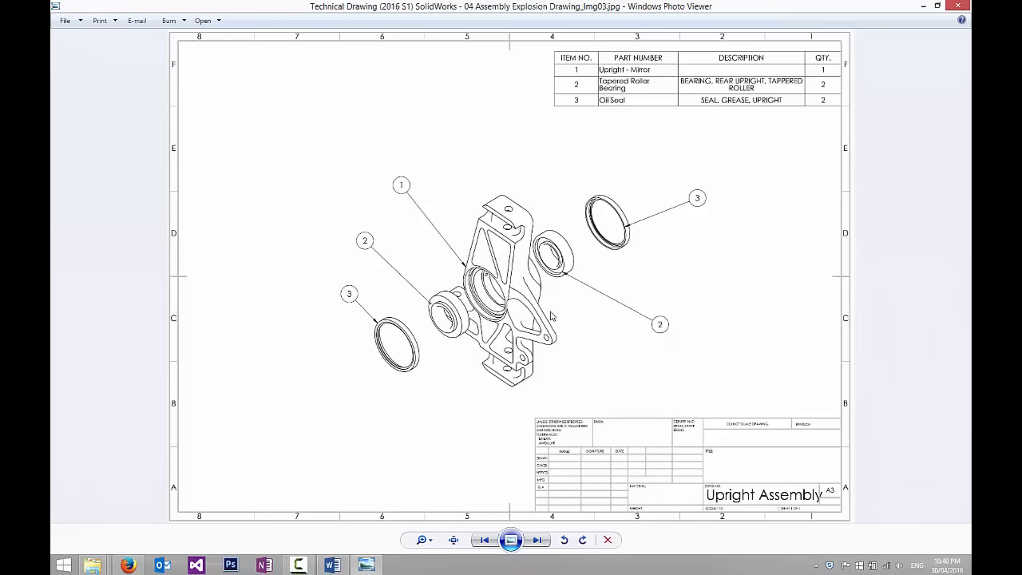
left_click(958, 6)
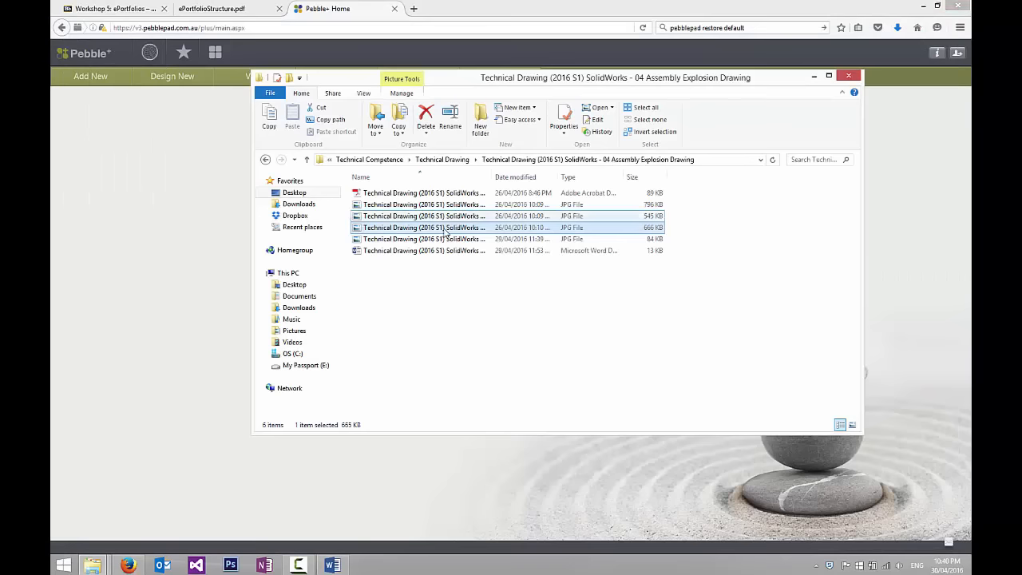
View the 04 Assembly Explosion Drawing_Doc PDF and the matching _Map competency image, closing each one.
left_click(422, 197)
double_click(422, 196)
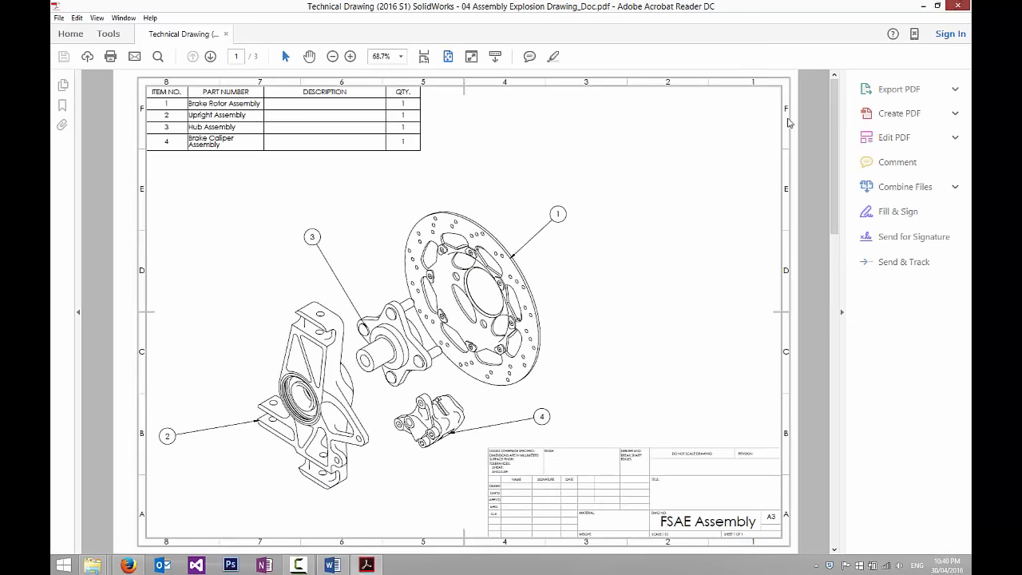
left_click(958, 6)
double_click(477, 253)
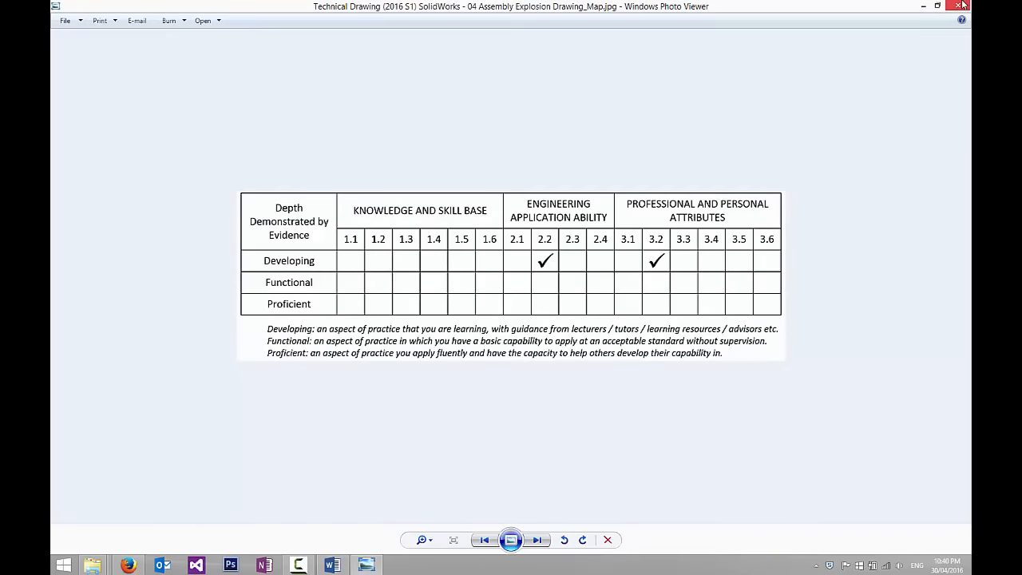
left_click(960, 6)
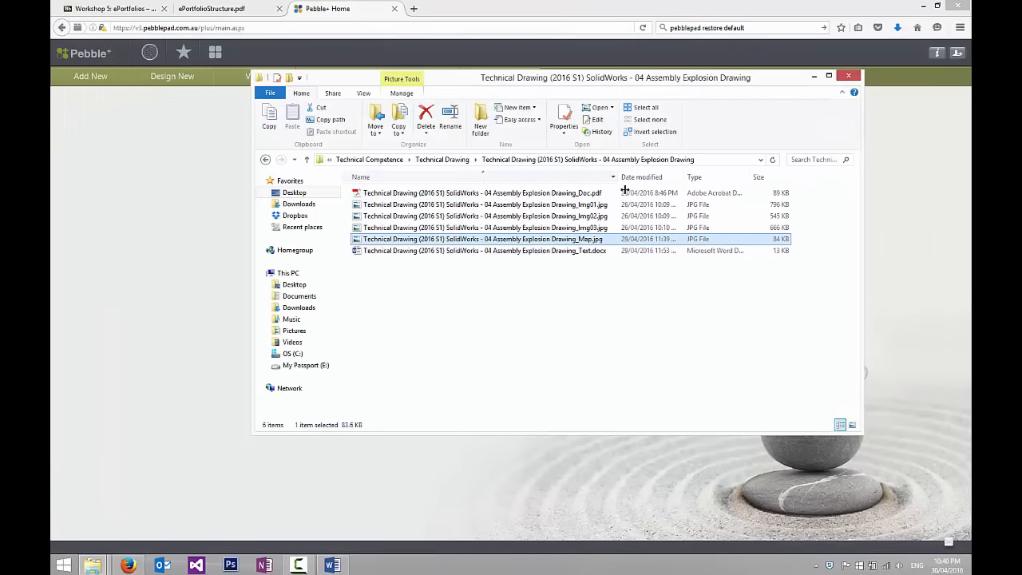
Widen the file name column, open the 04 Assembly Explosion Drawing_Text document and close Word.
left_click_drag(626, 189, 653, 189)
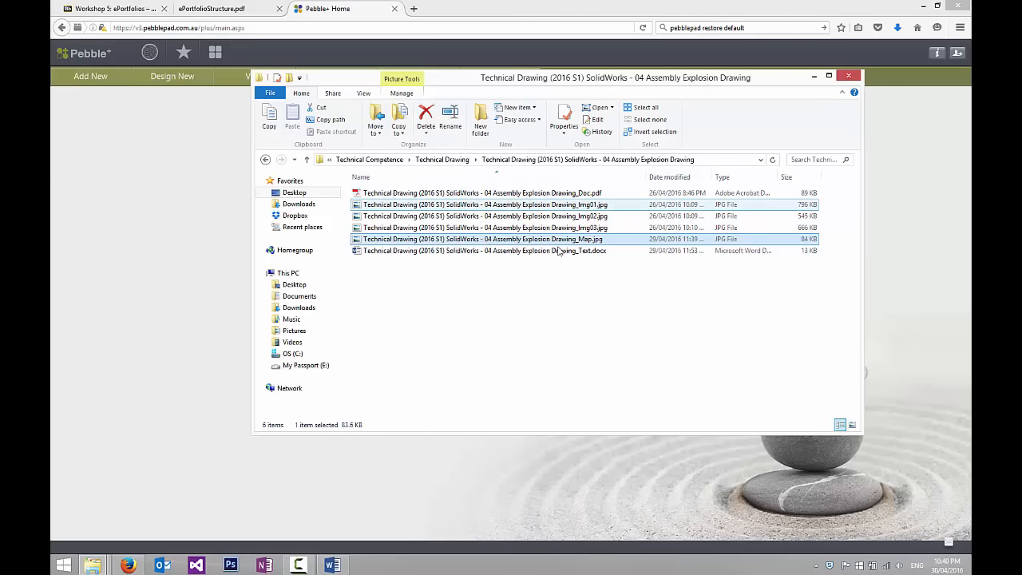
double_click(414, 251)
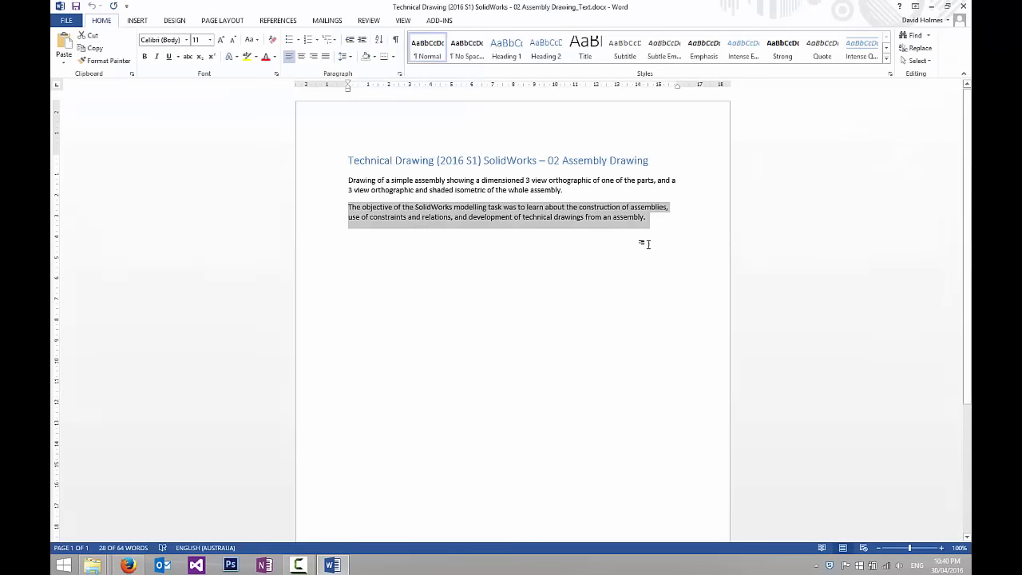
left_click(962, 7)
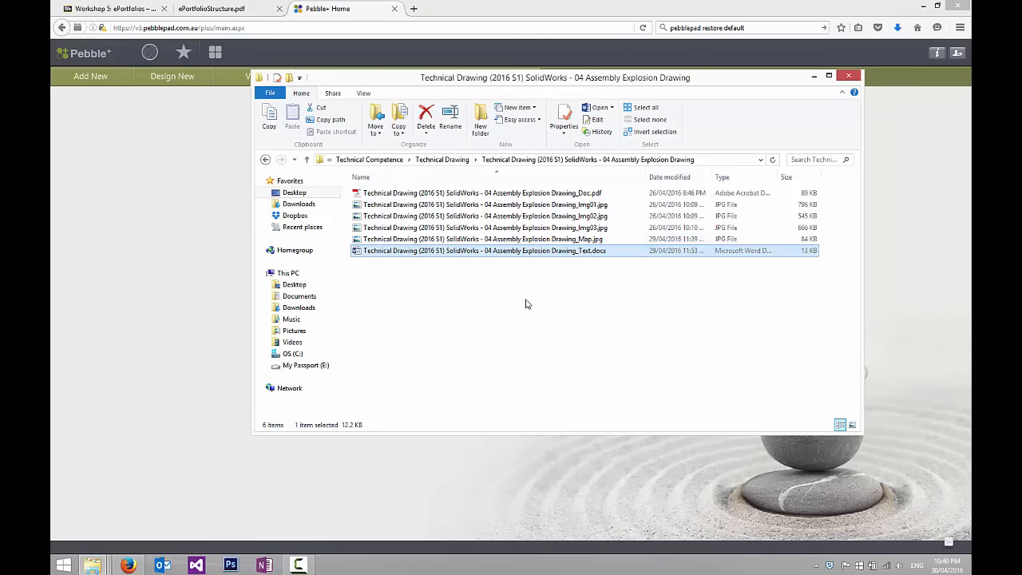
Return to the Technical Drawing folder and bring up the ePortfolioStructure.pdf diagram in Firefox.
left_click(441, 160)
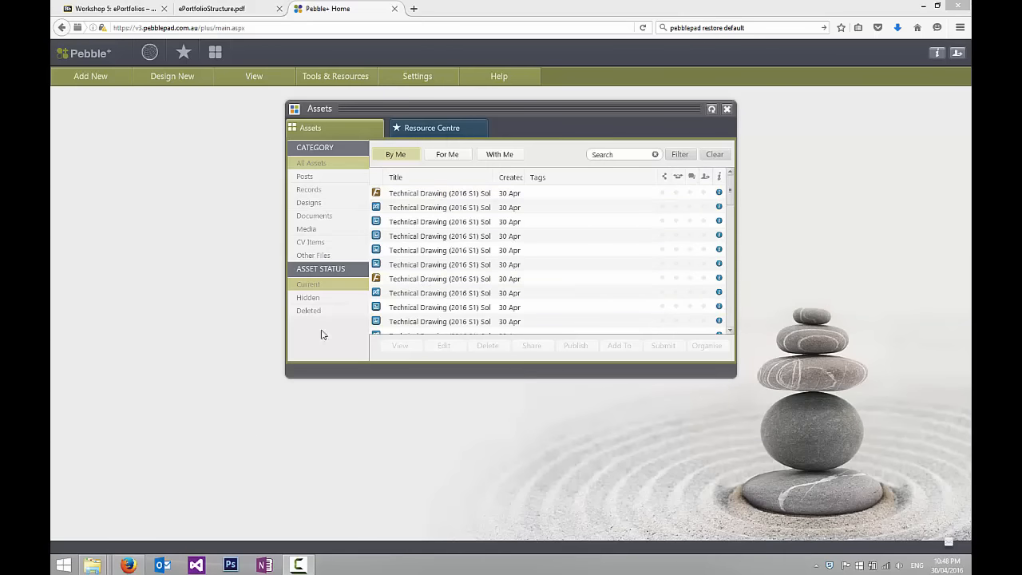
left_click(226, 9)
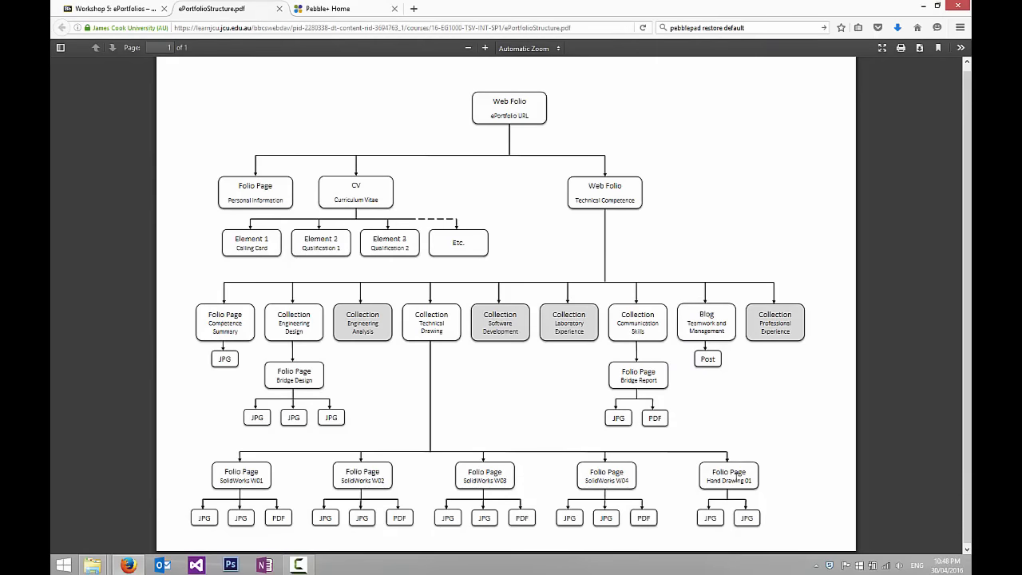
Open the Hand Drawing - 01 Isometric Part folder and view its Img01 drawing and _Map competency image, closing each one.
left_click(342, 11)
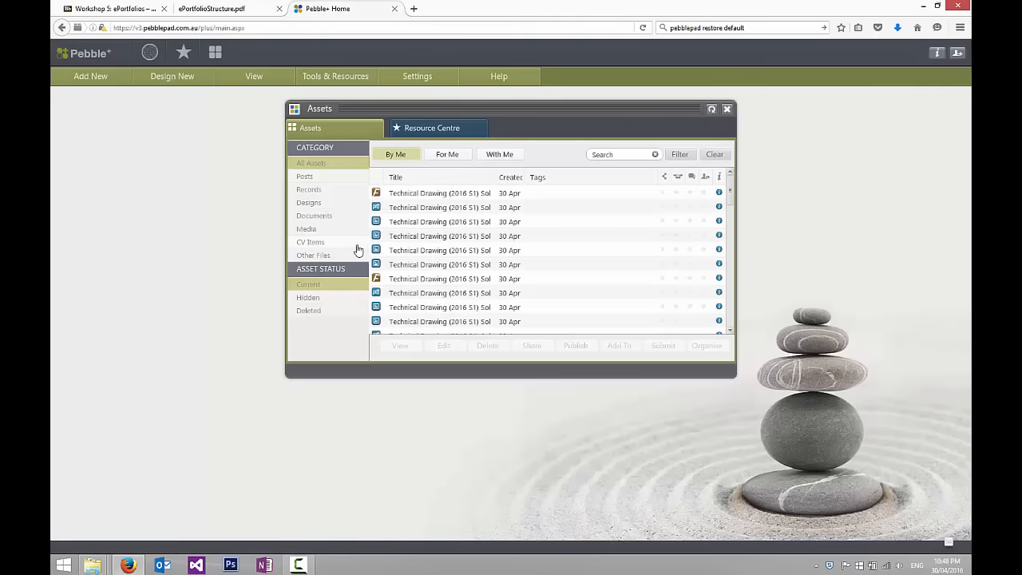
mouse_move(93, 565)
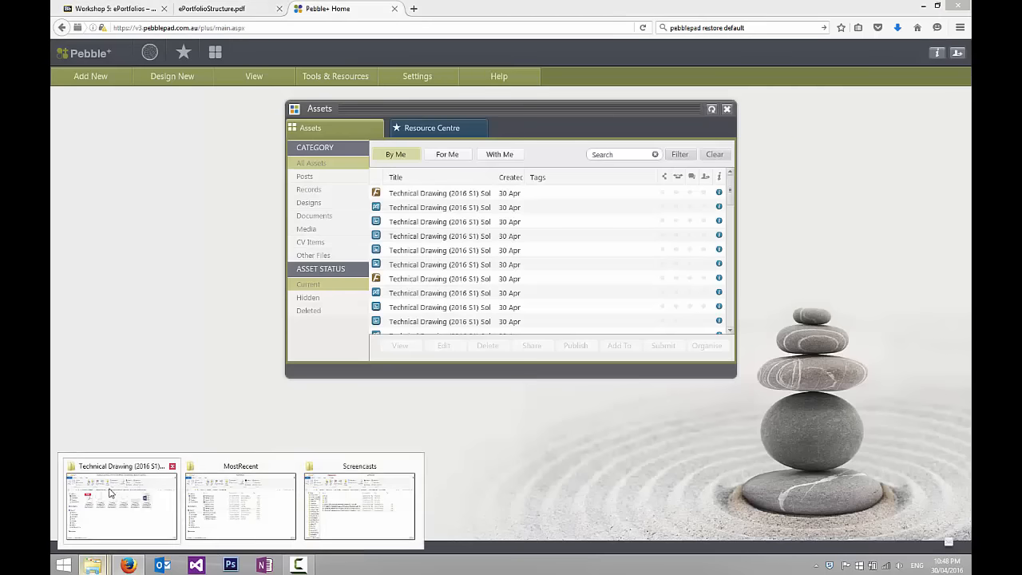
left_click(115, 492)
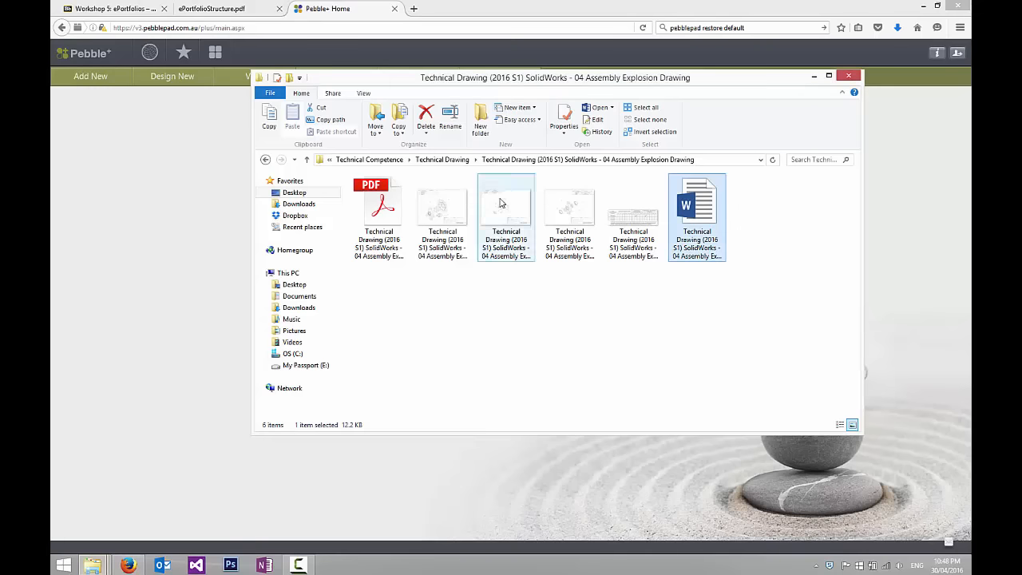
left_click(443, 160)
double_click(417, 193)
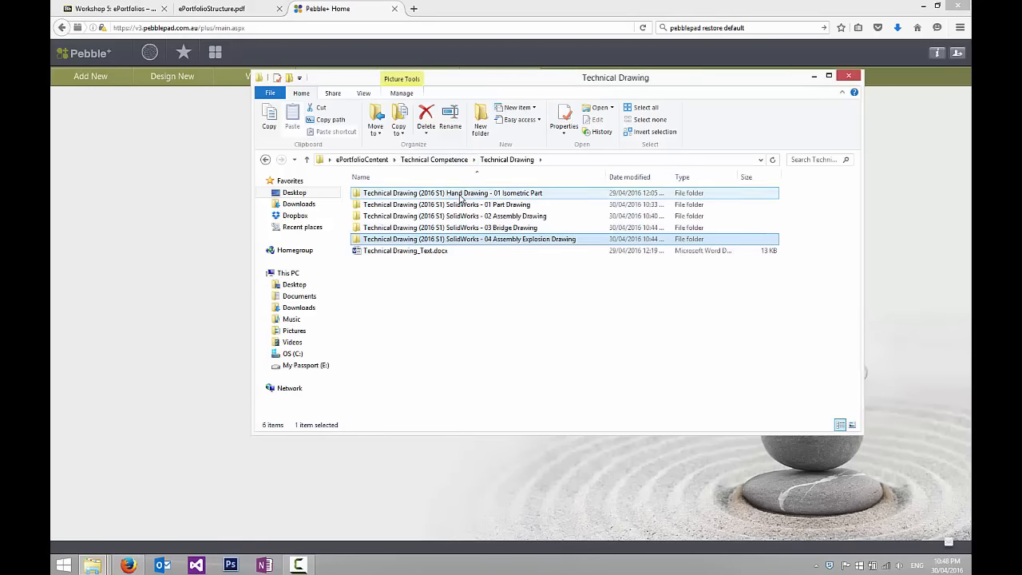
double_click(437, 209)
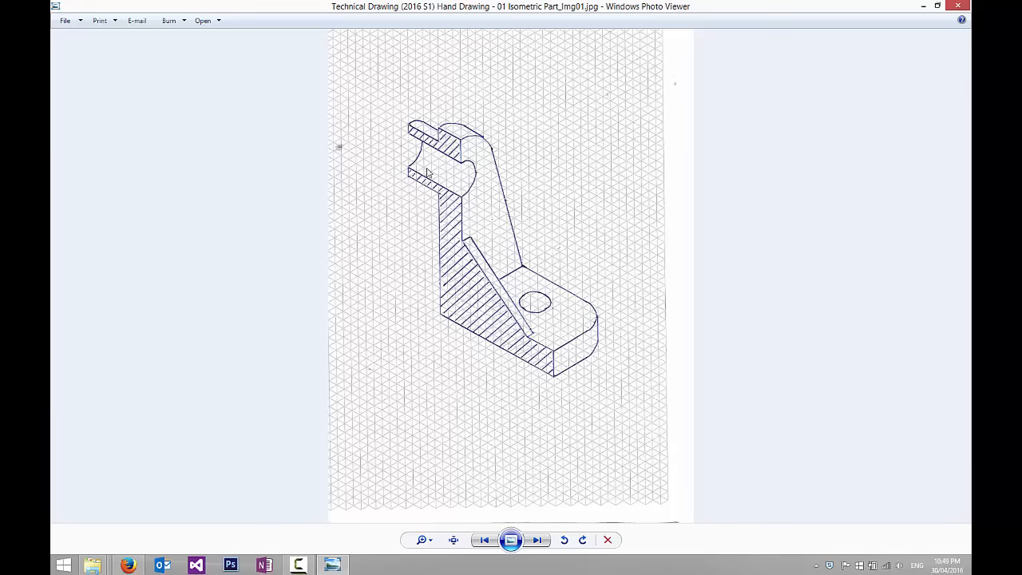
left_click(957, 5)
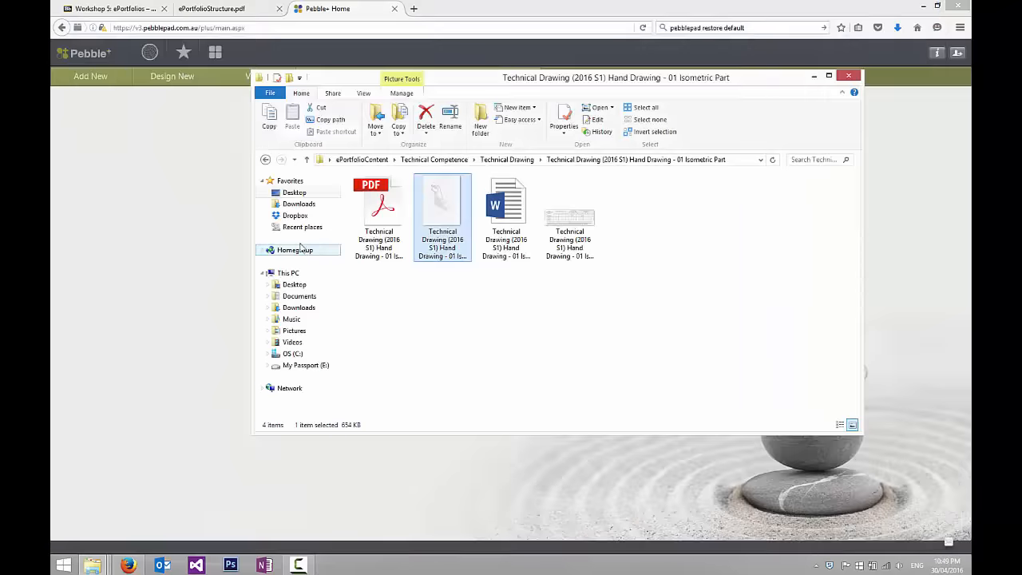
double_click(566, 230)
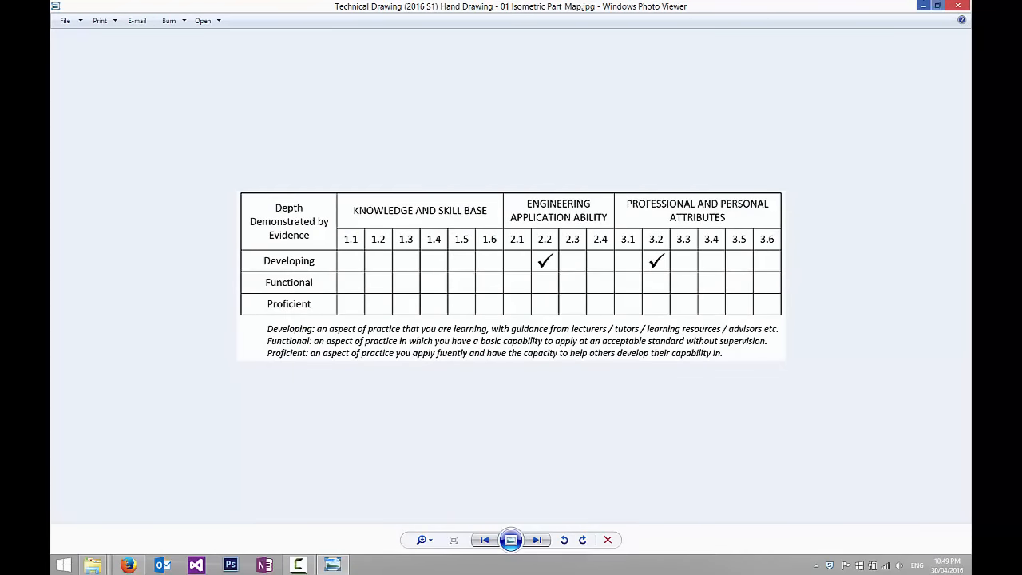
left_click(958, 6)
Copy the heading from the folder's Word document and create a PebblePad folio page titled "Technical Drawing (2016 S1) Hand Drawing – 01 Isometric Part".
double_click(515, 214)
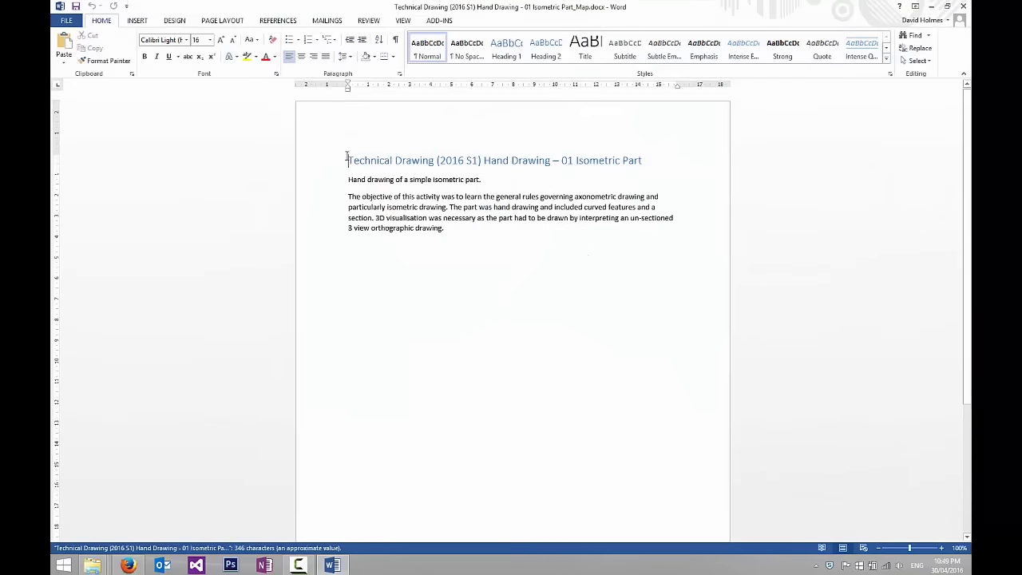
left_click_drag(348, 160, 638, 160)
key("ctrl+c")
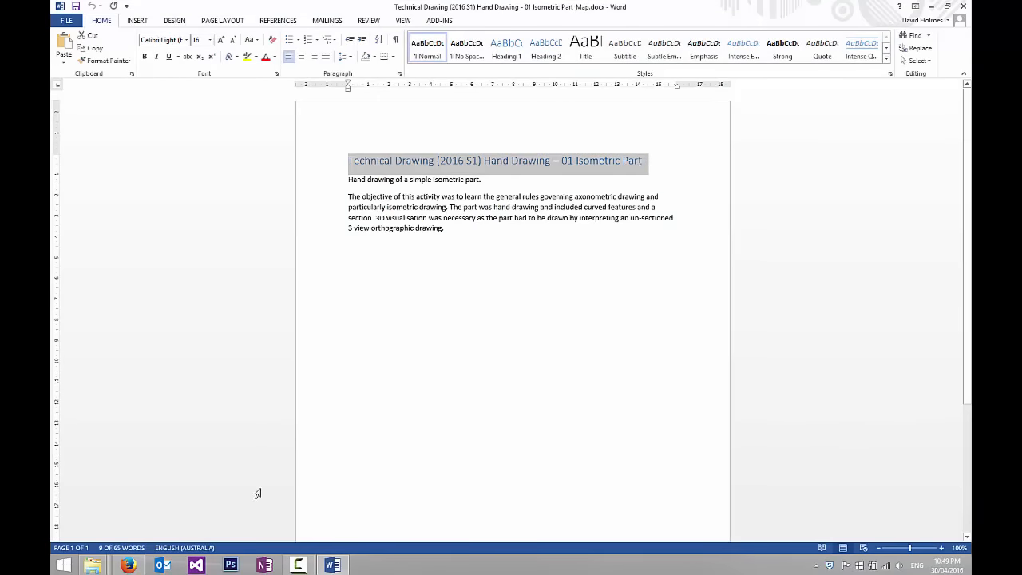
left_click(128, 565)
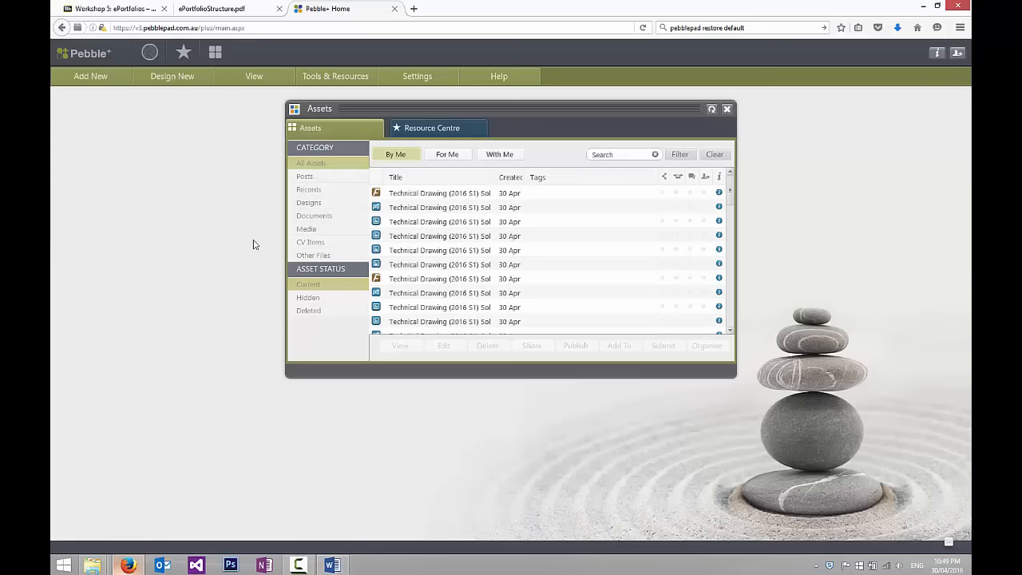
left_click(178, 75)
left_click(160, 169)
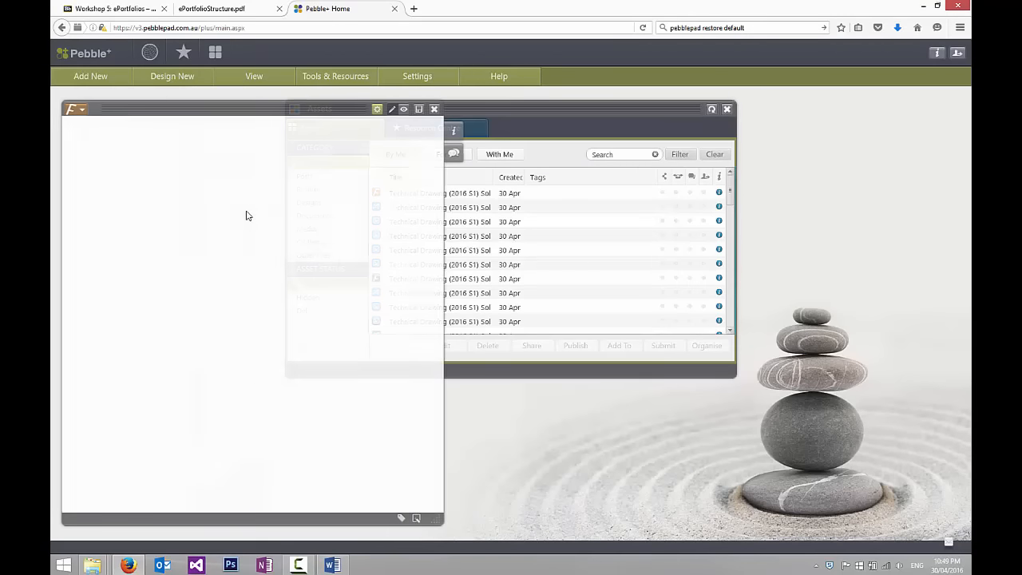
left_click(503, 146)
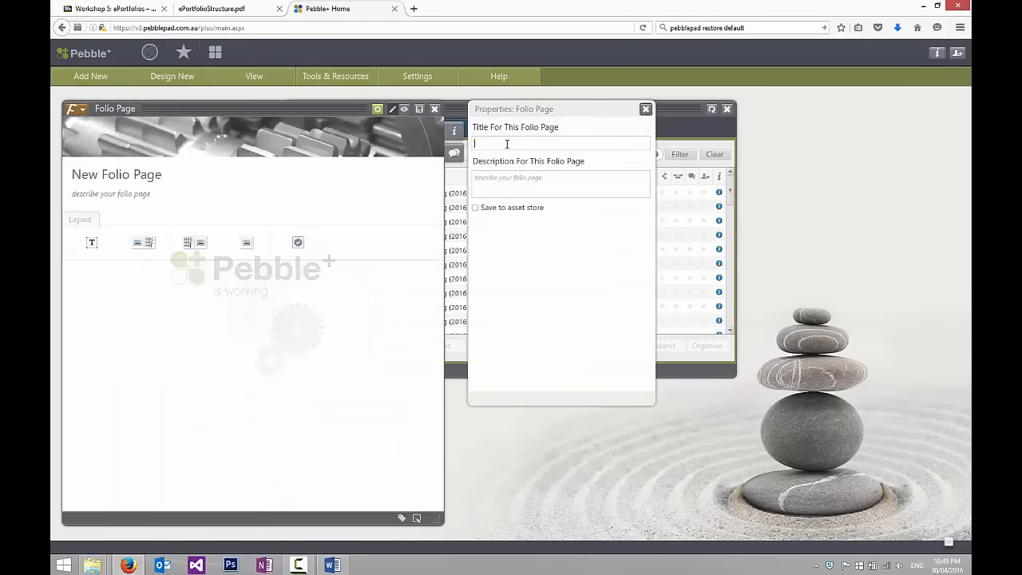
key("ctrl+v")
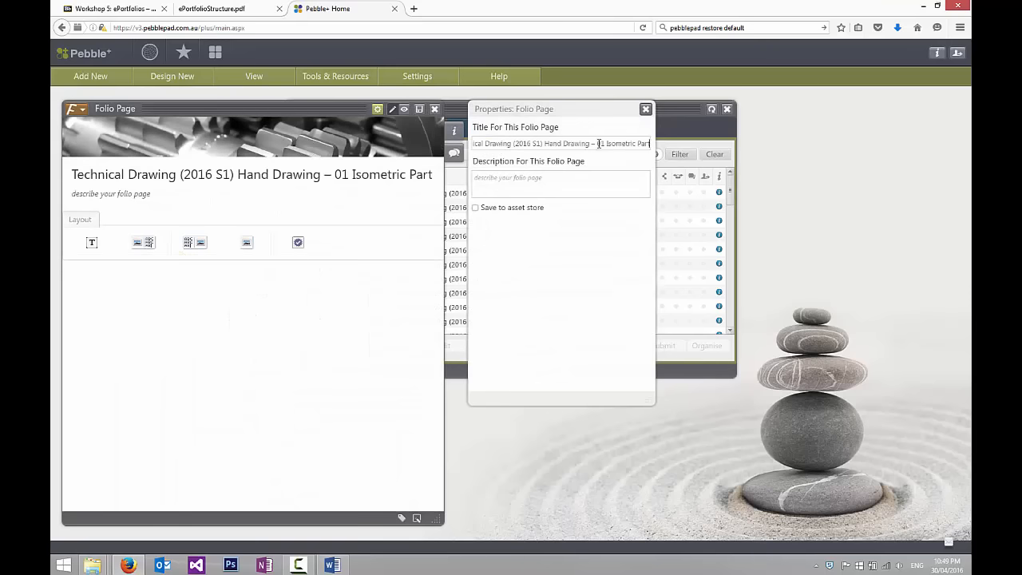
Copy "Hand drawing of a simple isometric part." from the Word document into the folio page's description.
left_click(332, 565)
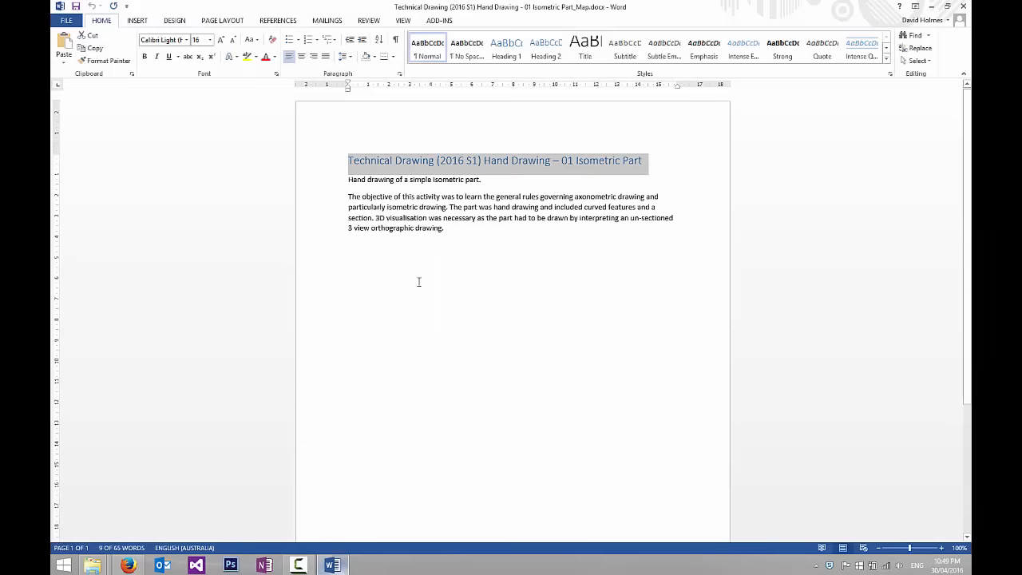
mouse_move(349, 180)
left_mouse_down()
mouse_move(479, 178)
mouse_move(482, 193)
left_mouse_up()
key("ctrl+c")
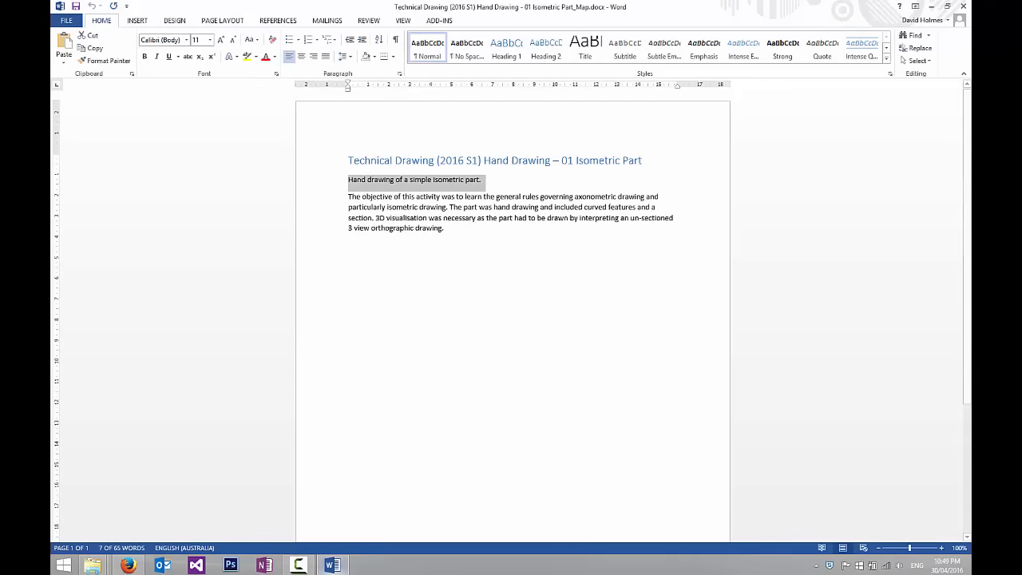
left_click(344, 564)
left_click(509, 182)
key("ctrl+v")
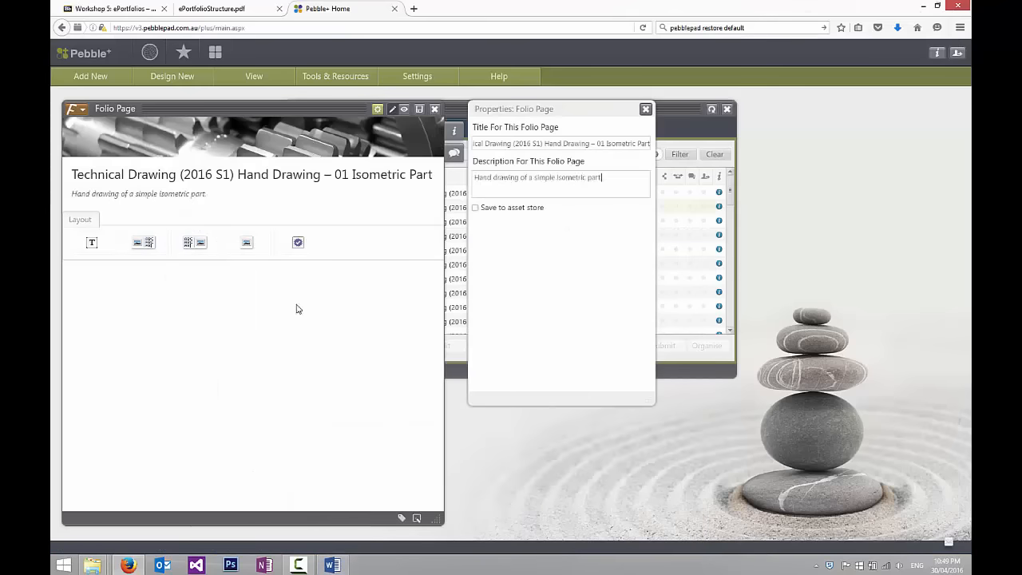
Add a standalone media block to the folio page and choose Technical Drawing (2016 S1) Hand Drawing - 01 Isometric Part_Map.jpg for upload.
left_click(247, 245)
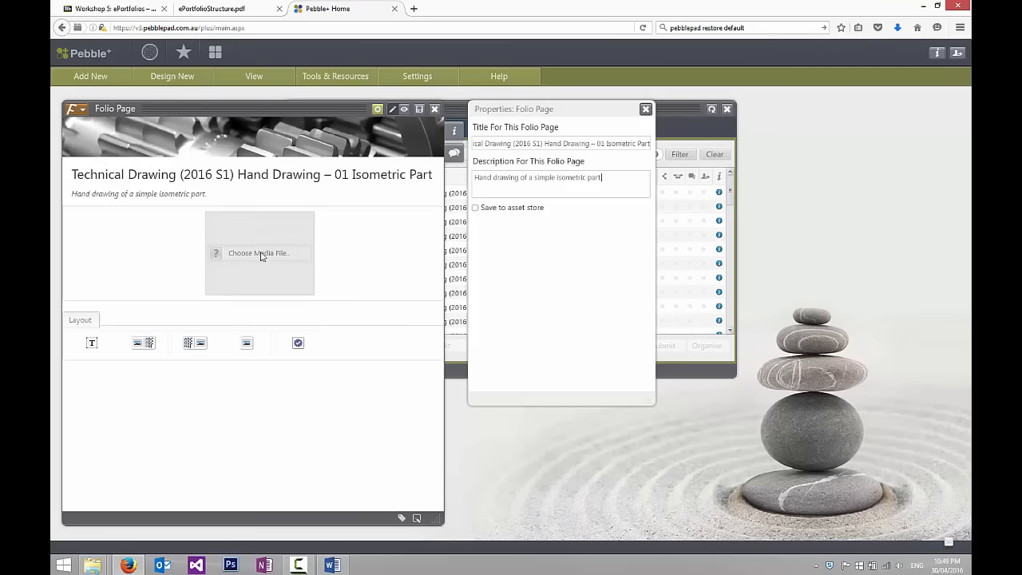
left_click(260, 254)
left_click(554, 347)
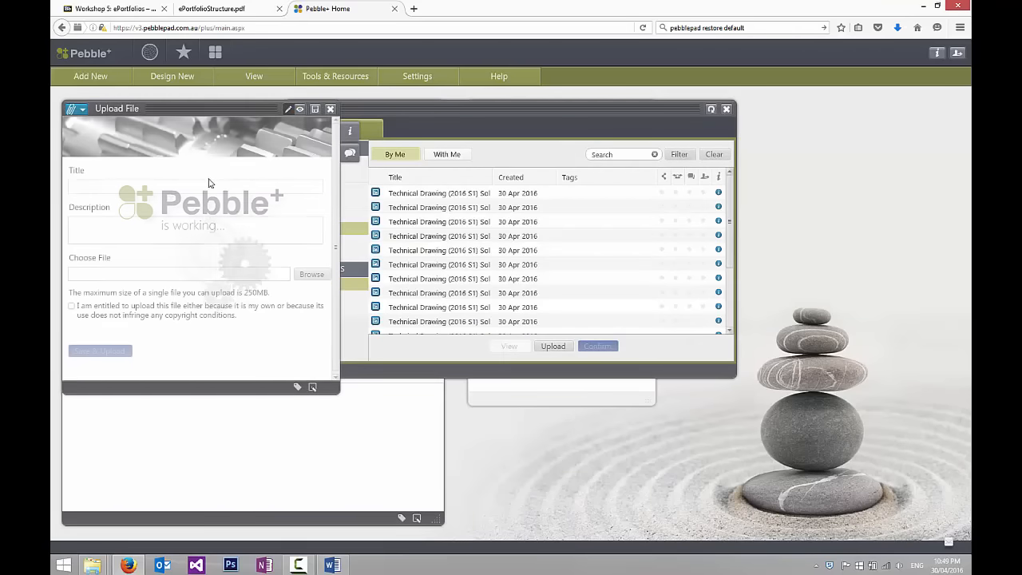
left_click(312, 273)
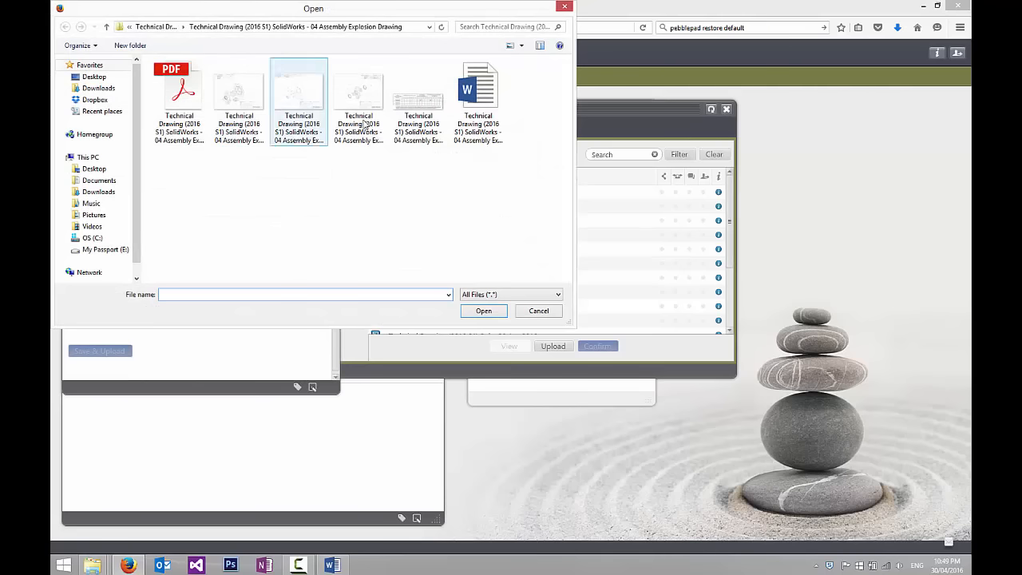
left_click(156, 28)
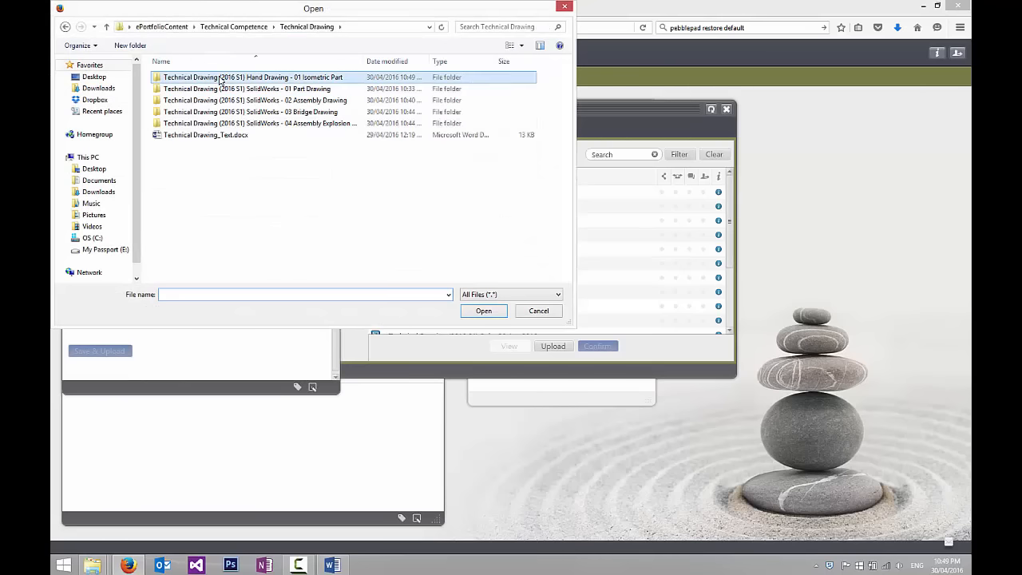
double_click(220, 77)
left_click(359, 131)
left_click(361, 142)
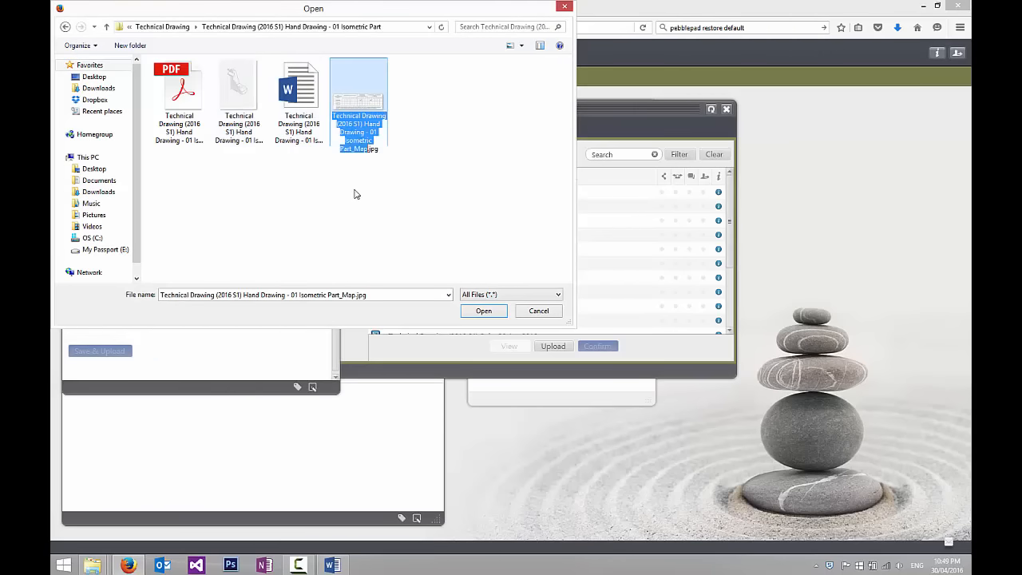
left_click(349, 218)
double_click(355, 103)
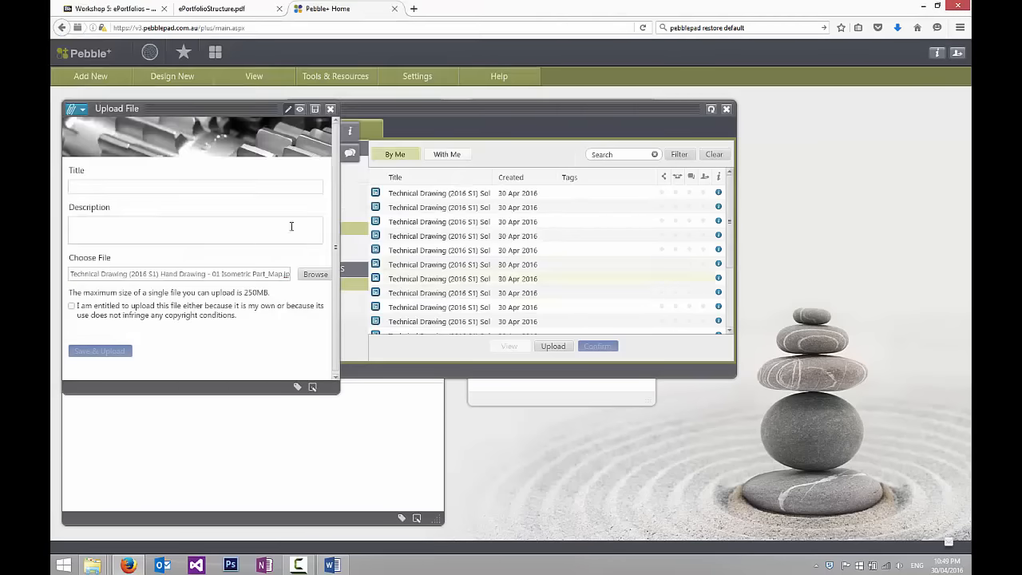
Title the file "Technical Drawing (2016 S1) Hand Drawing - 01 Isometric Part_Map", accept the copyright declaration, upload it and close the form.
left_click(206, 187)
key("ctrl+v")
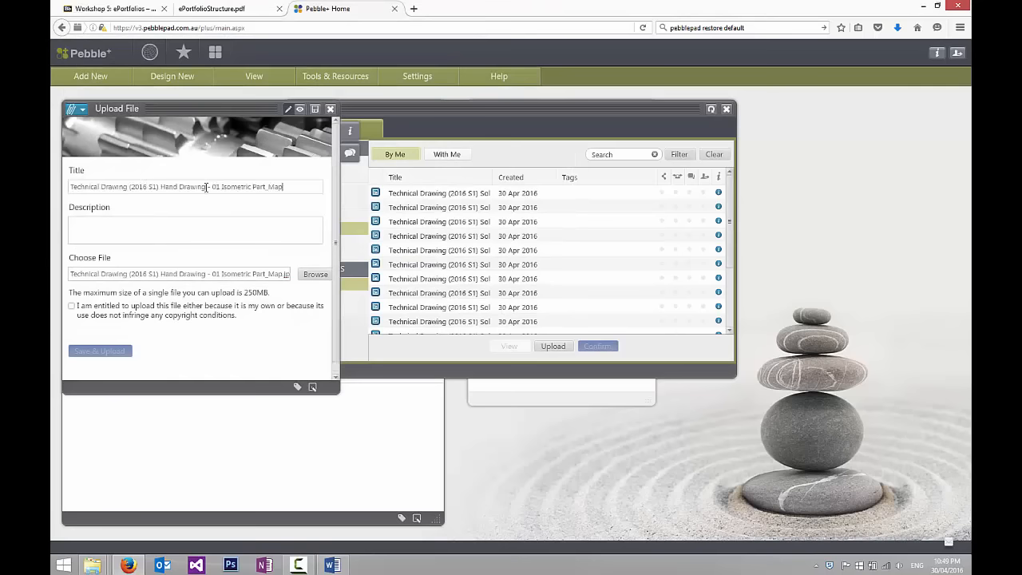
left_click(72, 306)
left_click(106, 352)
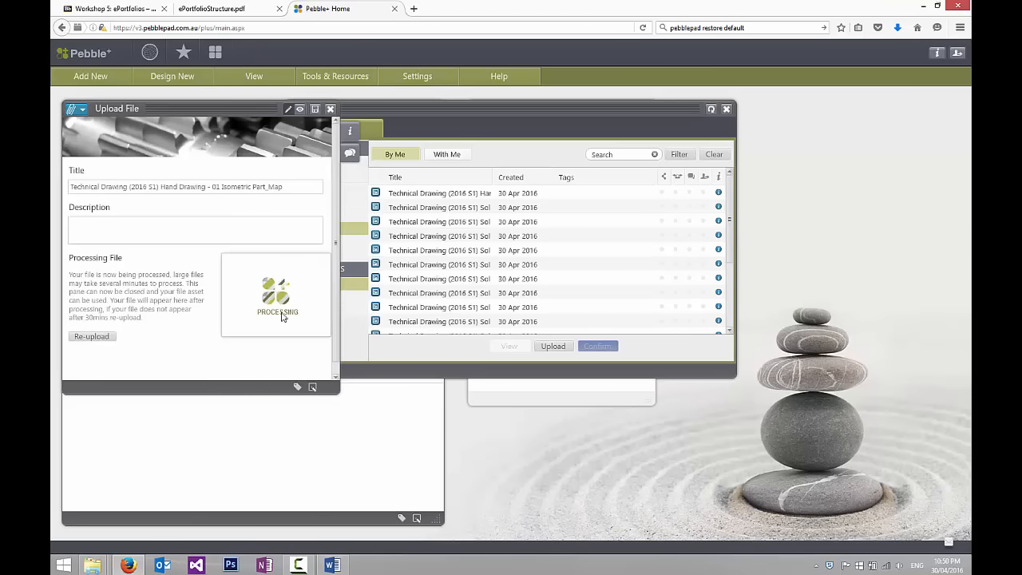
left_click(330, 108)
Upload the isometric part's Img01.jpg with the title "Technical Drawing (2016 S1) Hand Drawing - 01 Isometric Part_Img01".
left_click(553, 345)
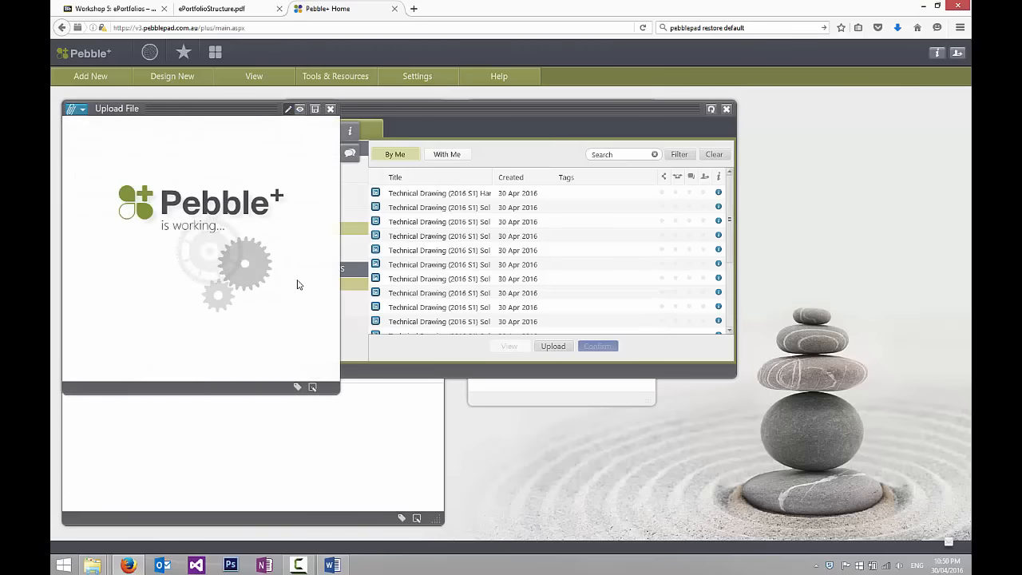
left_click(308, 328)
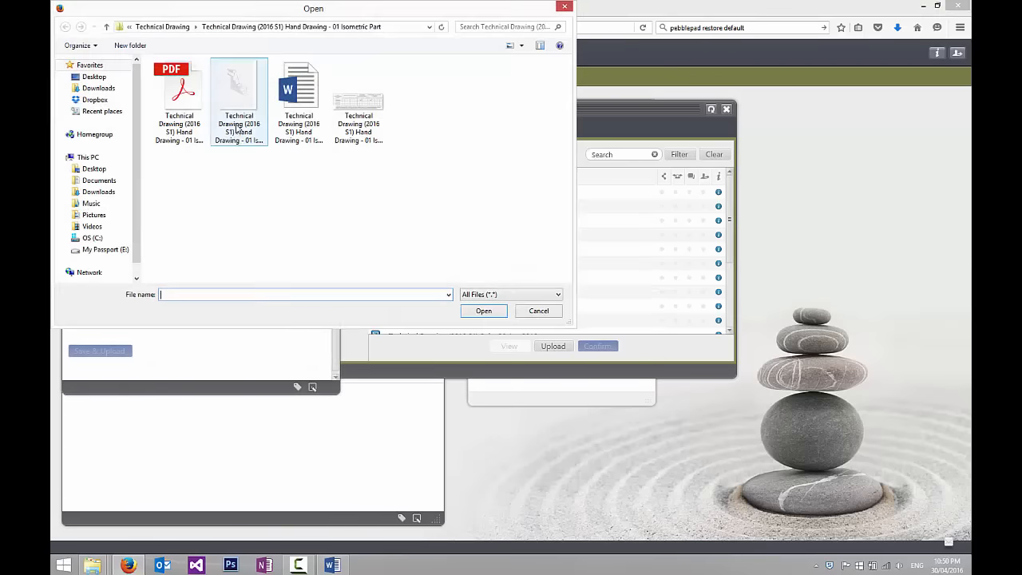
left_click(239, 134)
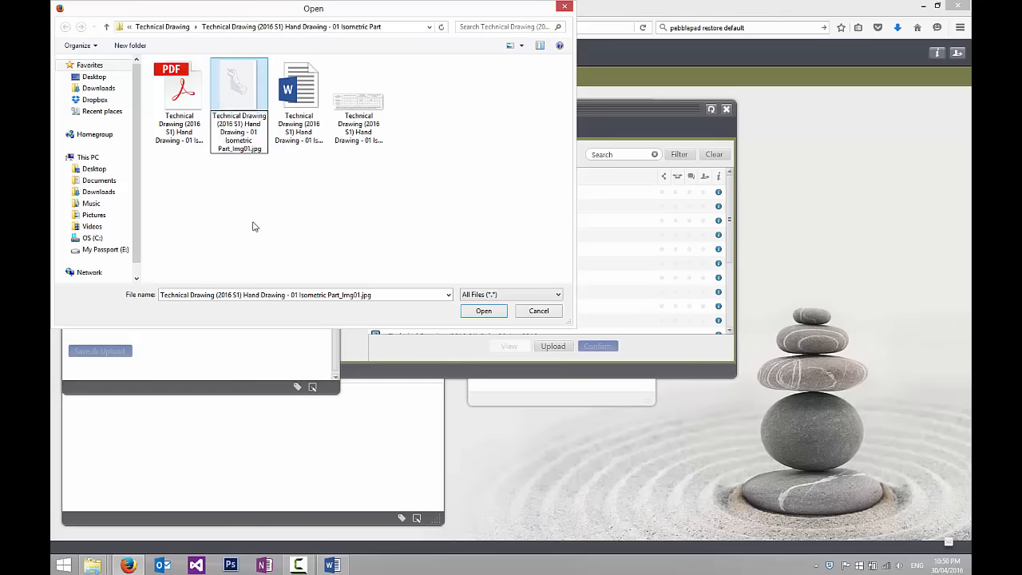
key("Return")
key("ctrl+v")
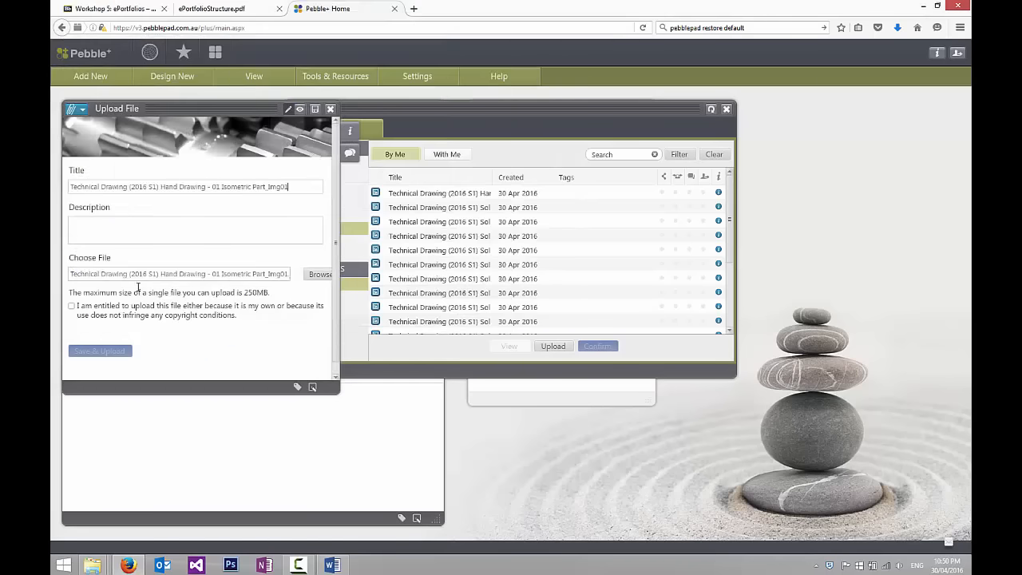
left_click(97, 349)
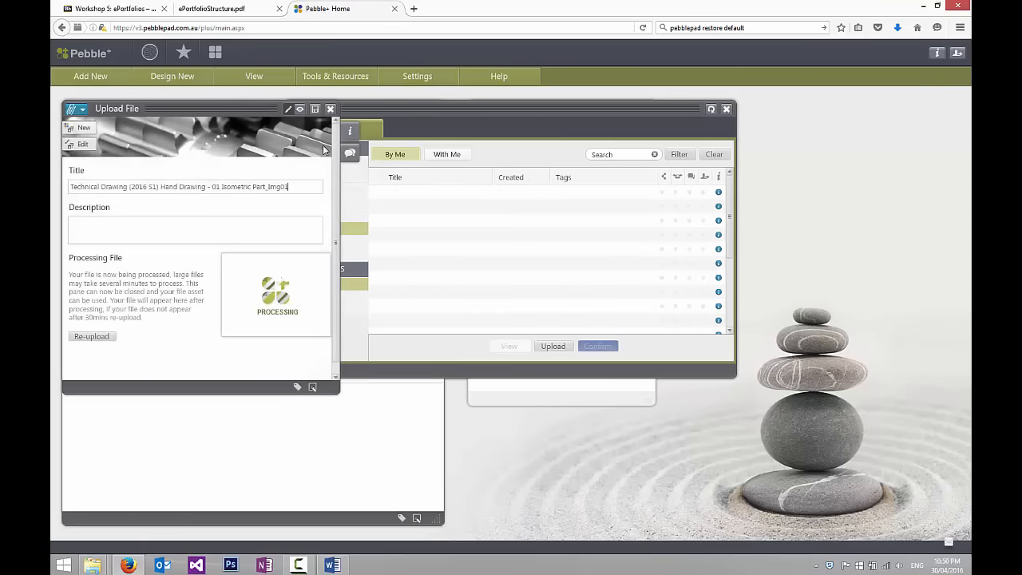
left_click(330, 109)
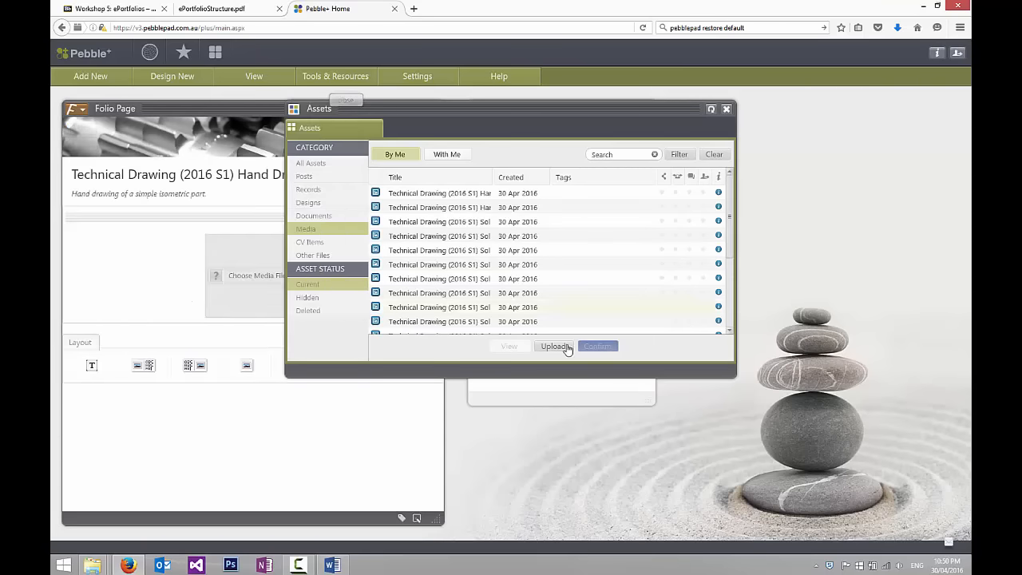
Upload the isometric part's Doc.PDF with the title "Technical Drawing (2016 S1) Hand Drawing - 01 Isometric Part_Doc", then close the upload form.
left_click(555, 347)
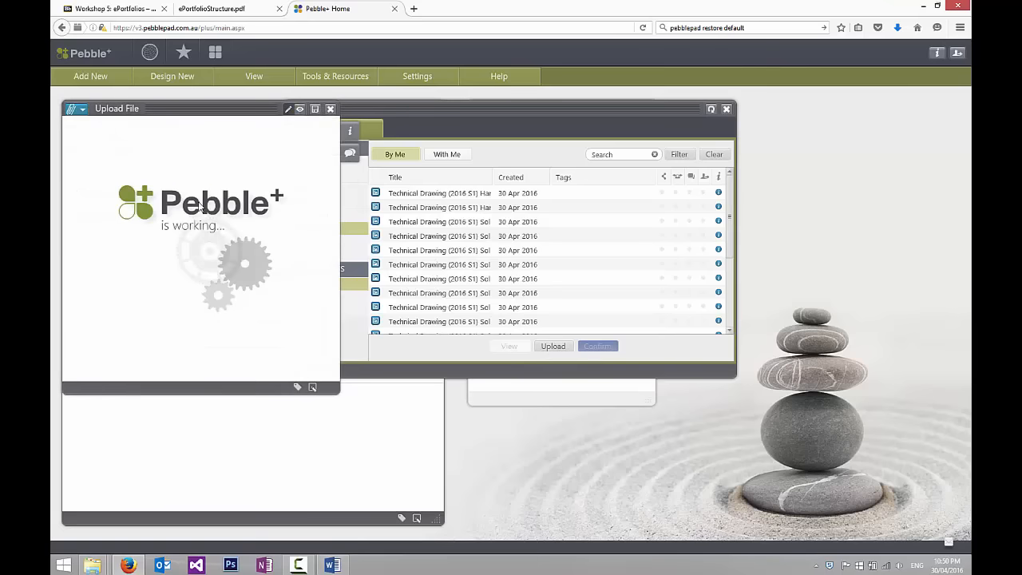
left_click(307, 271)
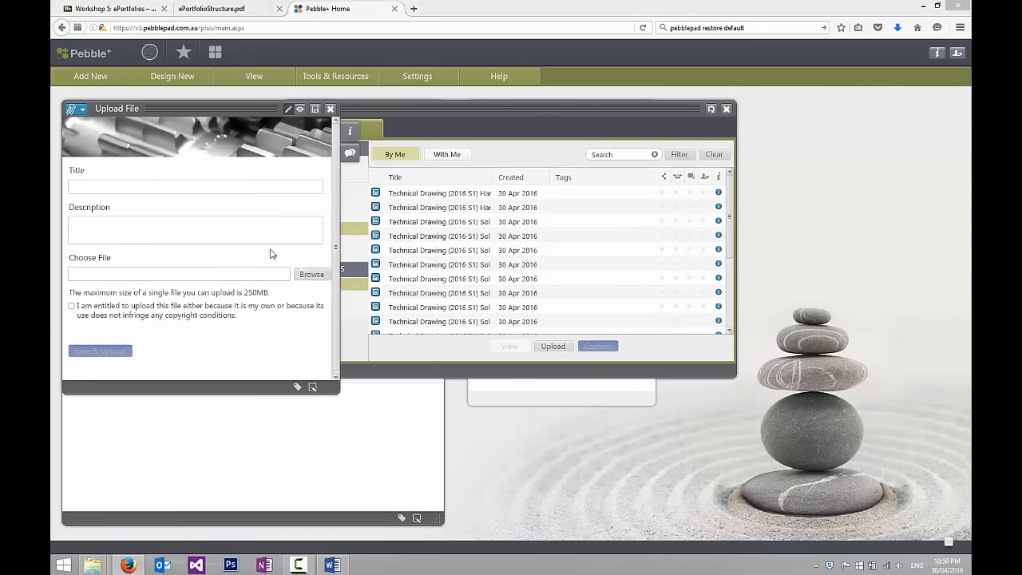
left_click(176, 112)
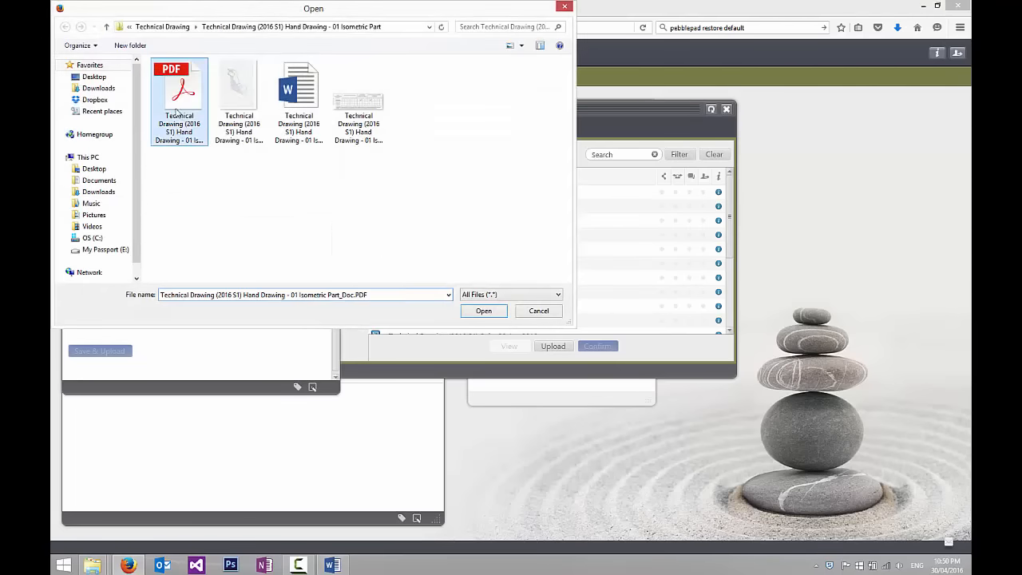
left_click(176, 188)
double_click(173, 110)
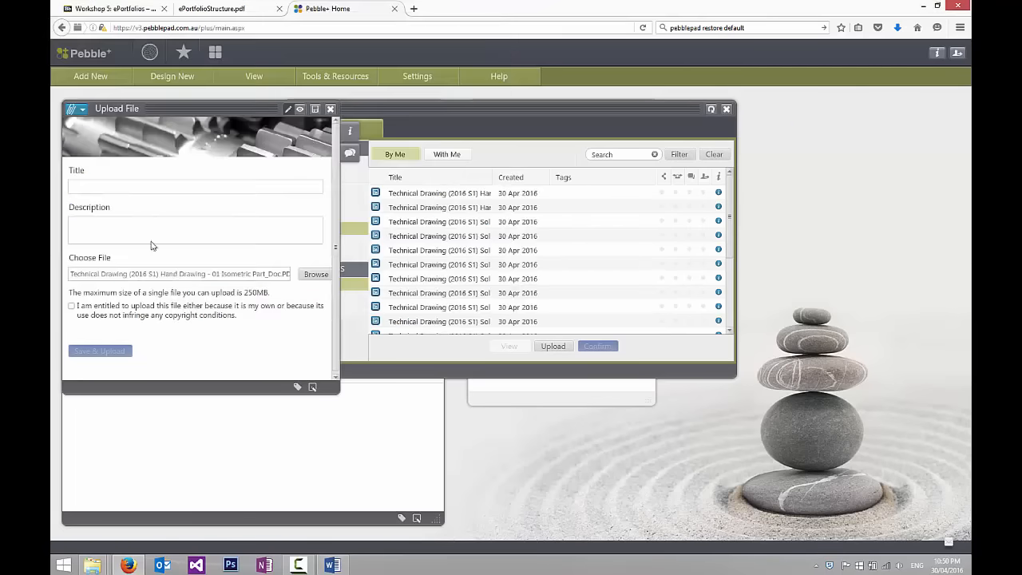
type("Technical Drawing (2016 S1) Hand Drawing - 01 Isometric Part_Doc")
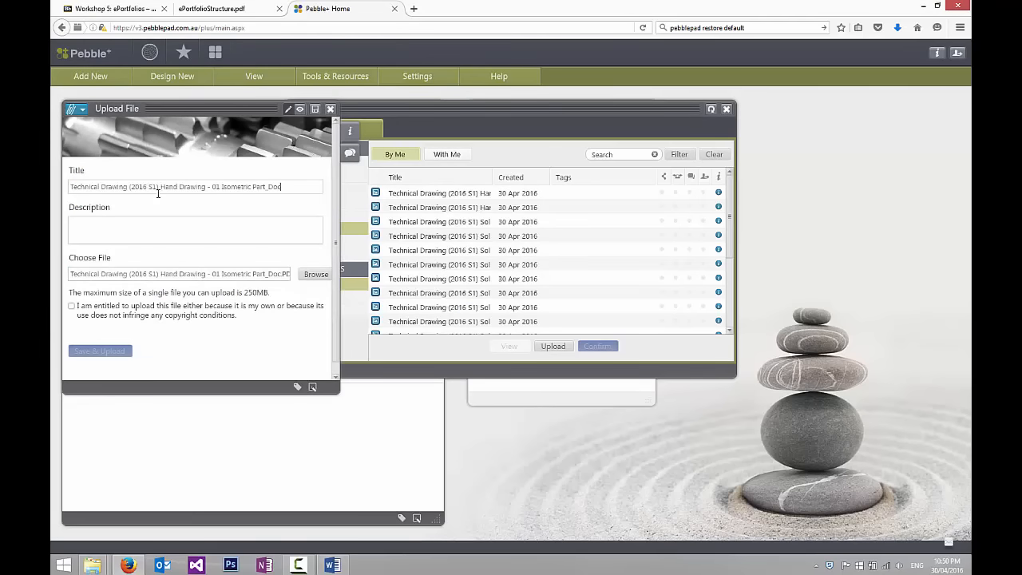
left_click(100, 350)
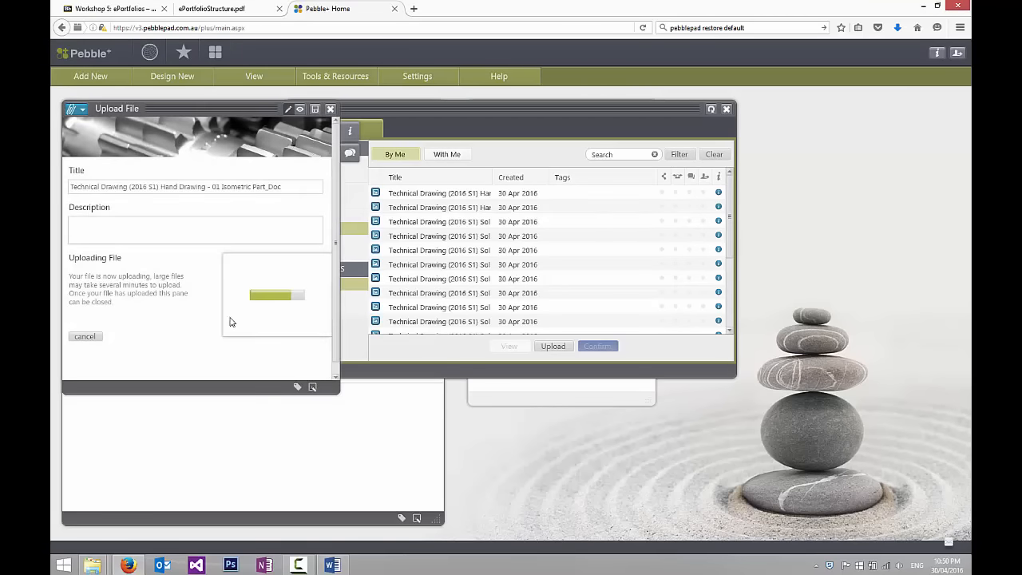
left_click(329, 109)
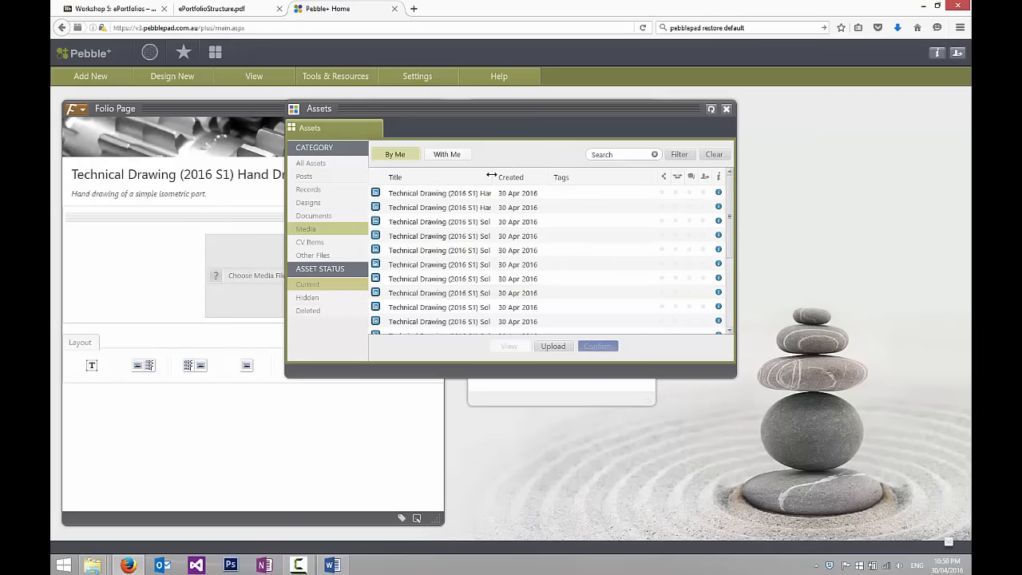
Place the 01 Isometric Part_Map image in the media block and link it to the Engineers Australia Stage 1 Competency Standard asset.
left_click_drag(491, 175, 655, 176)
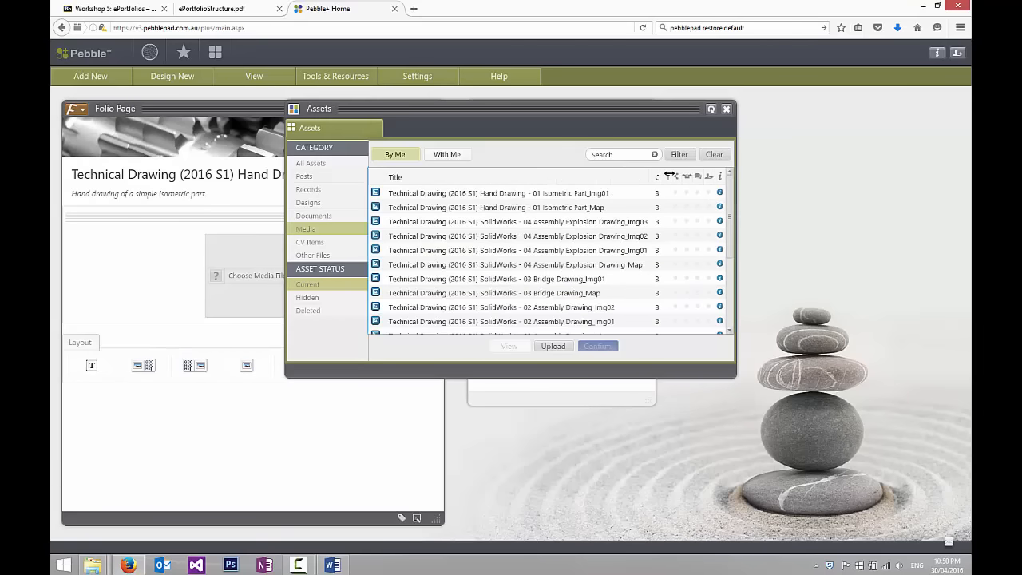
left_click(591, 207)
left_click(598, 346)
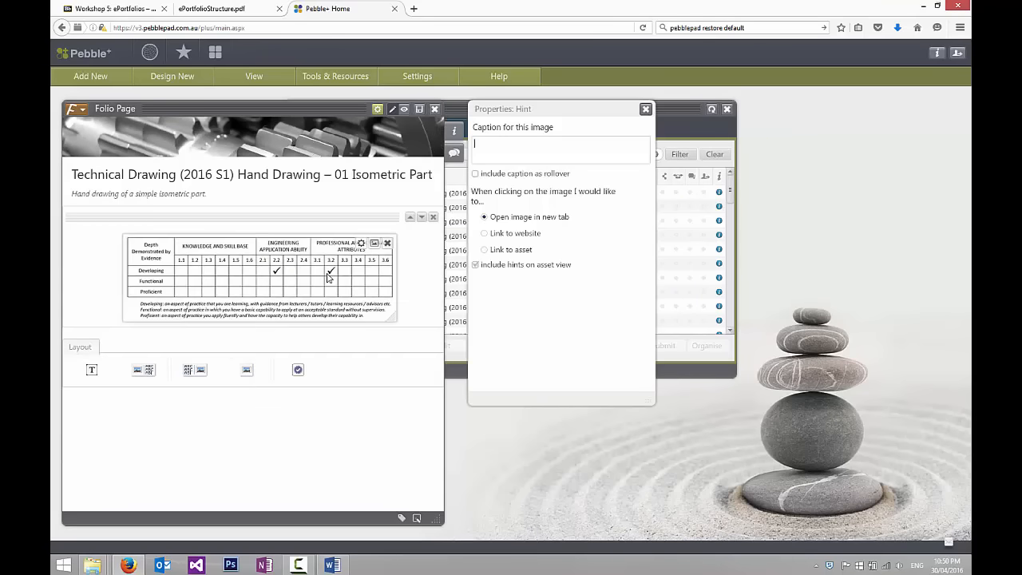
left_click(494, 249)
left_click(509, 275)
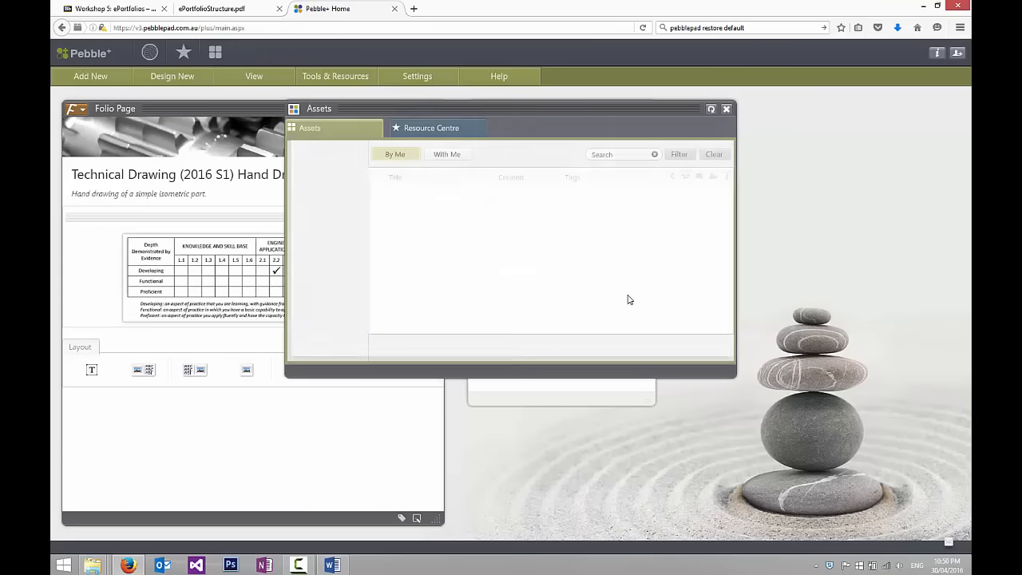
left_click_drag(729, 197, 741, 277)
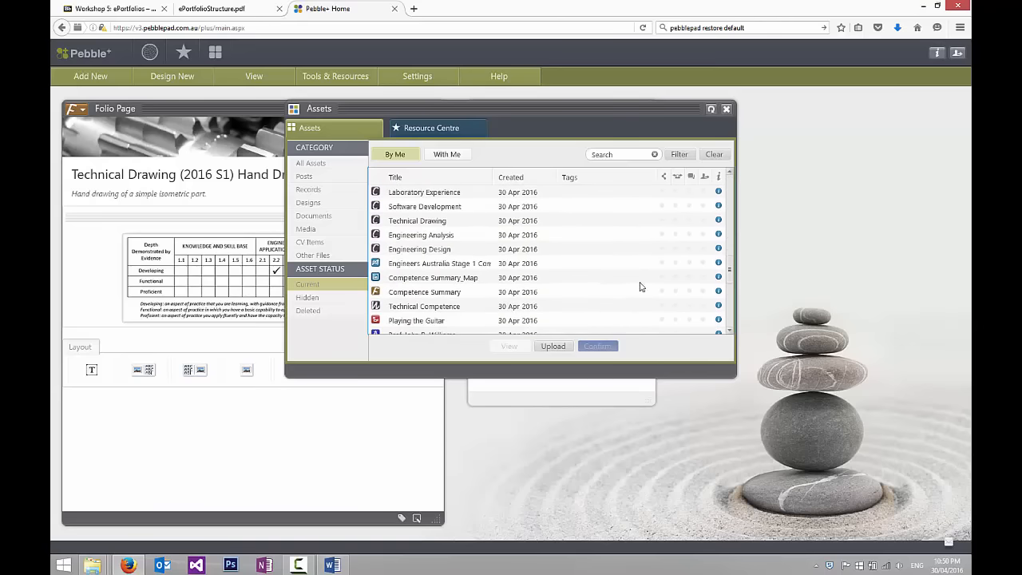
left_click(595, 345)
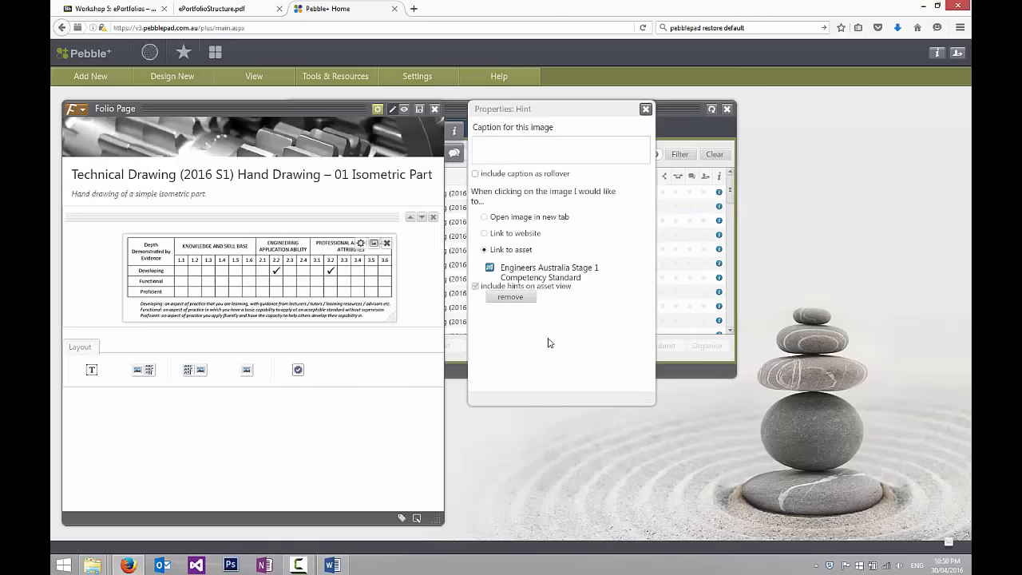
Caption the competency map image "Alignment with Engineers Australia Stage 1 Competency Standard".
left_click(509, 157)
type("A")
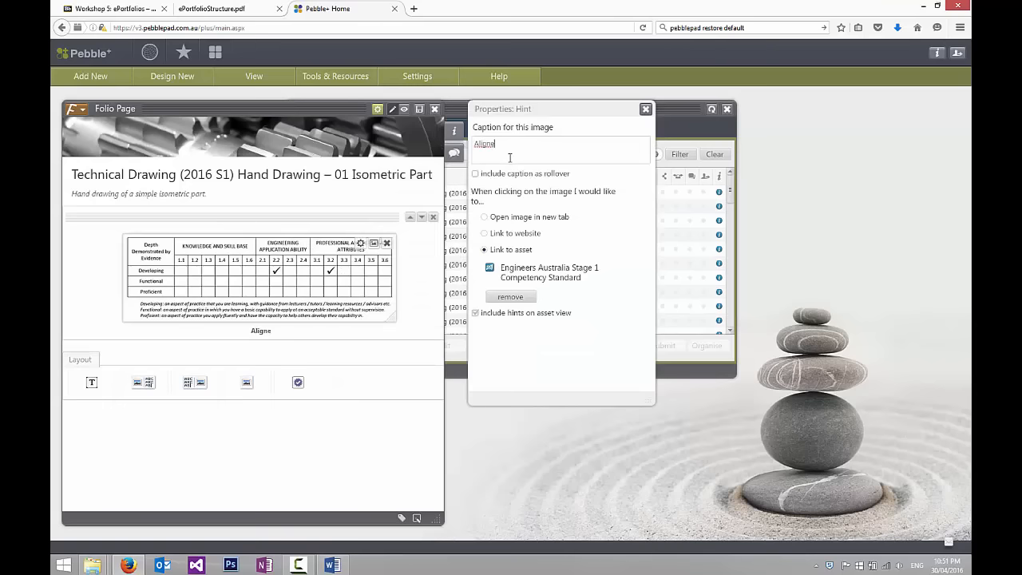
type("lignment with Engineers A")
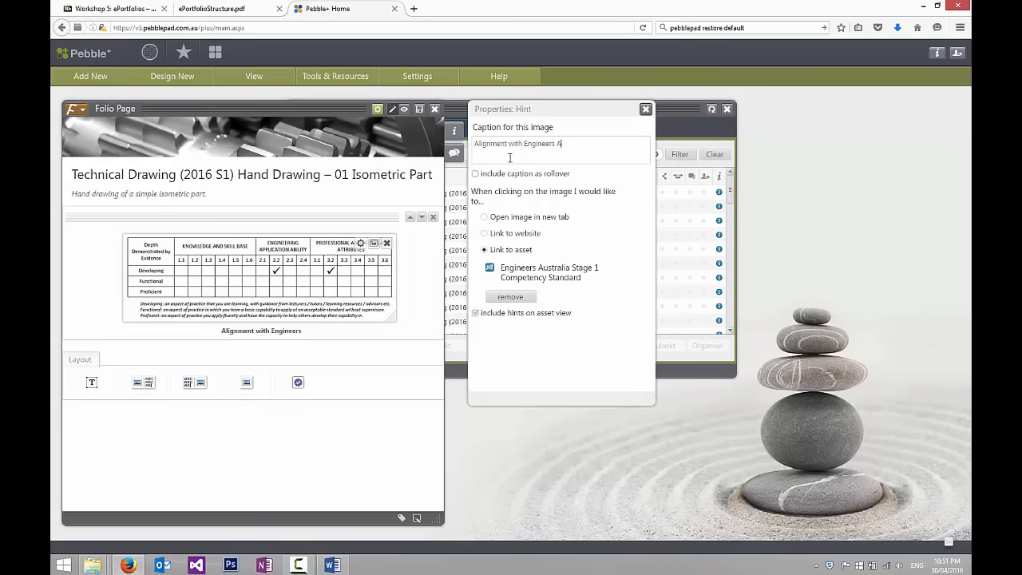
type("ustralia Sa")
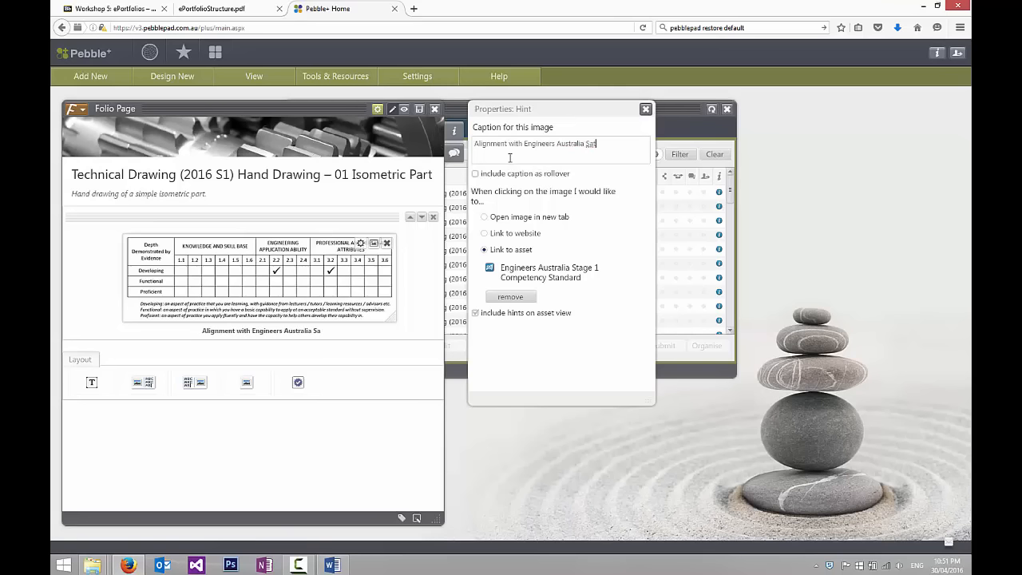
key("BackSpace")
type("tage 1 Compe")
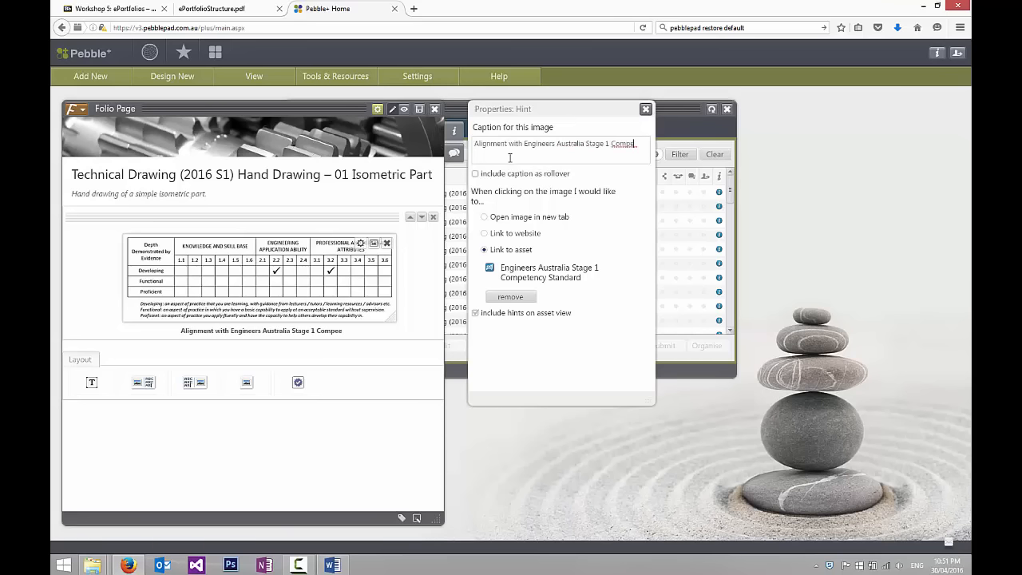
type("tency Stan")
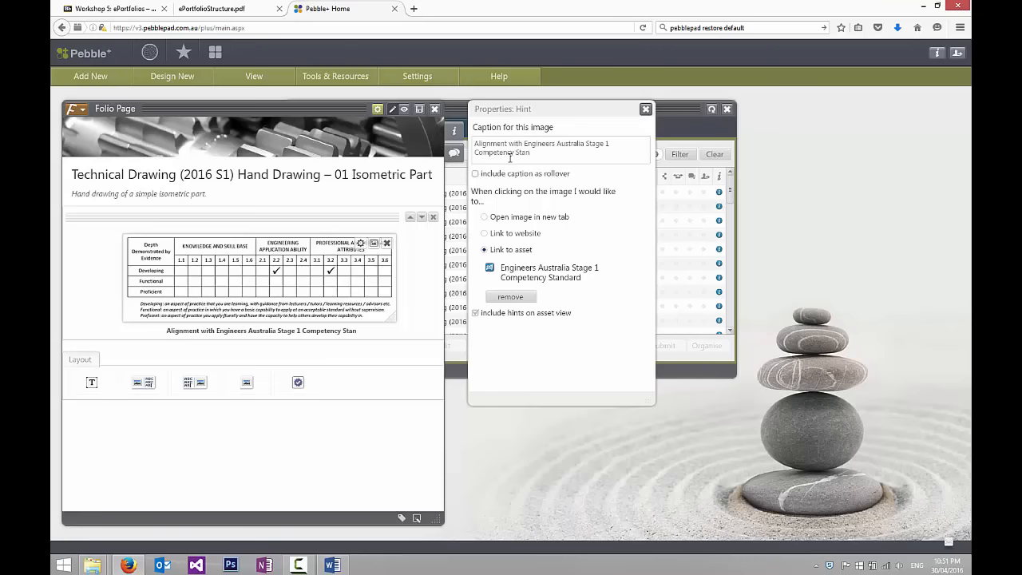
type("dard")
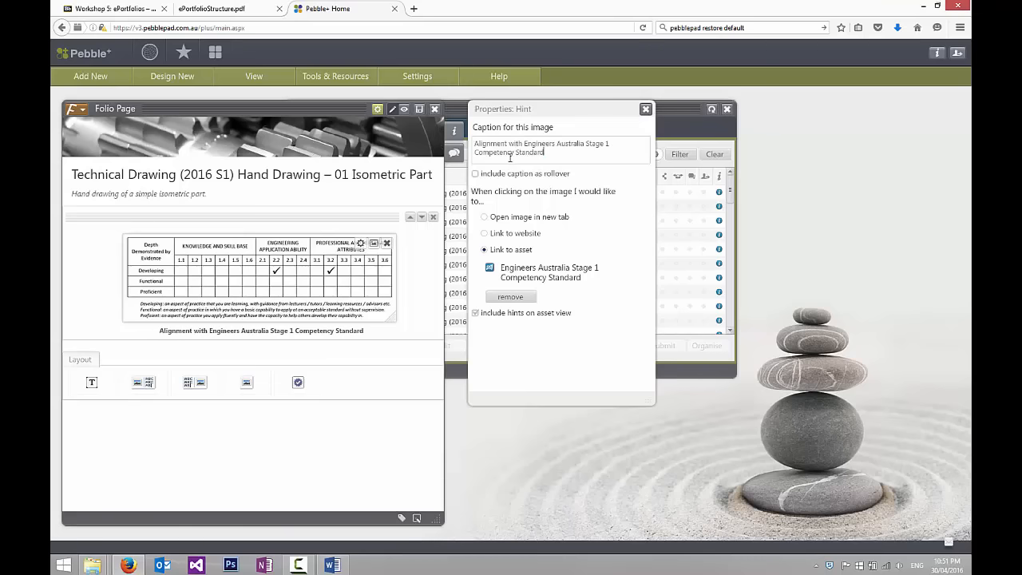
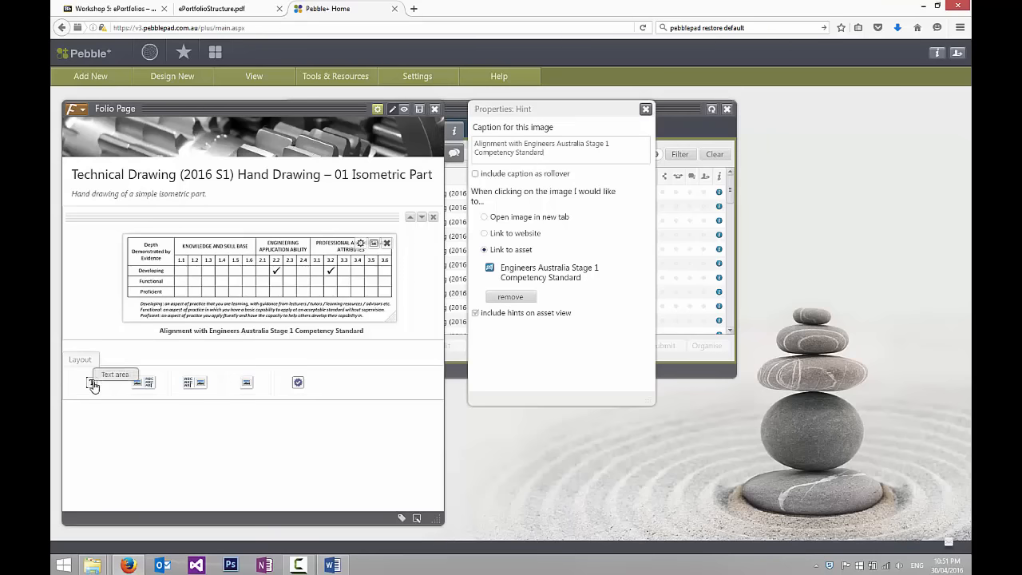
Add a text area below the map and copy the paragraph starting "The objective of this activity" into it from the Word document.
left_click(92, 384)
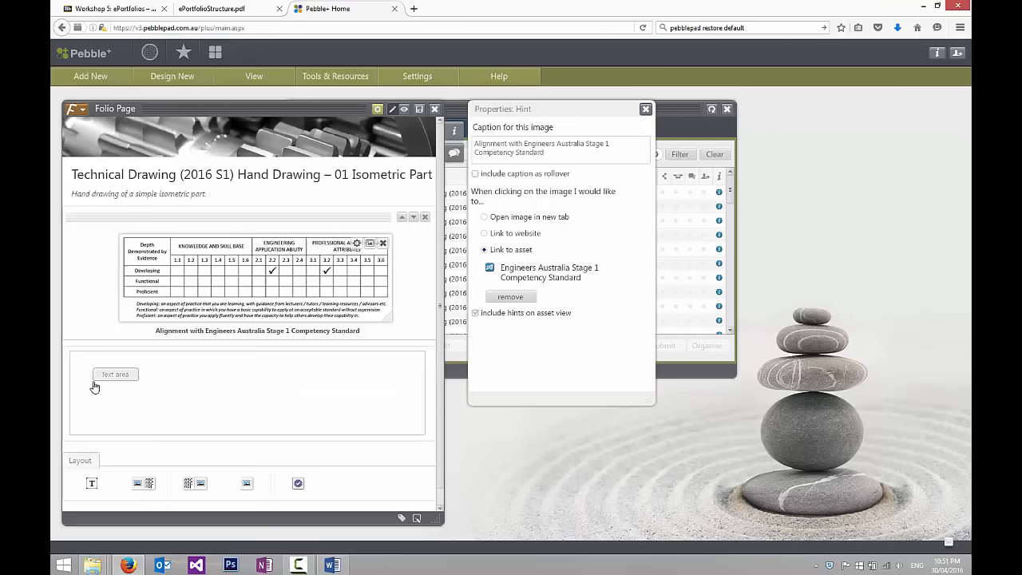
left_click(332, 565)
left_click_drag(349, 197, 467, 230)
key("ctrl+c")
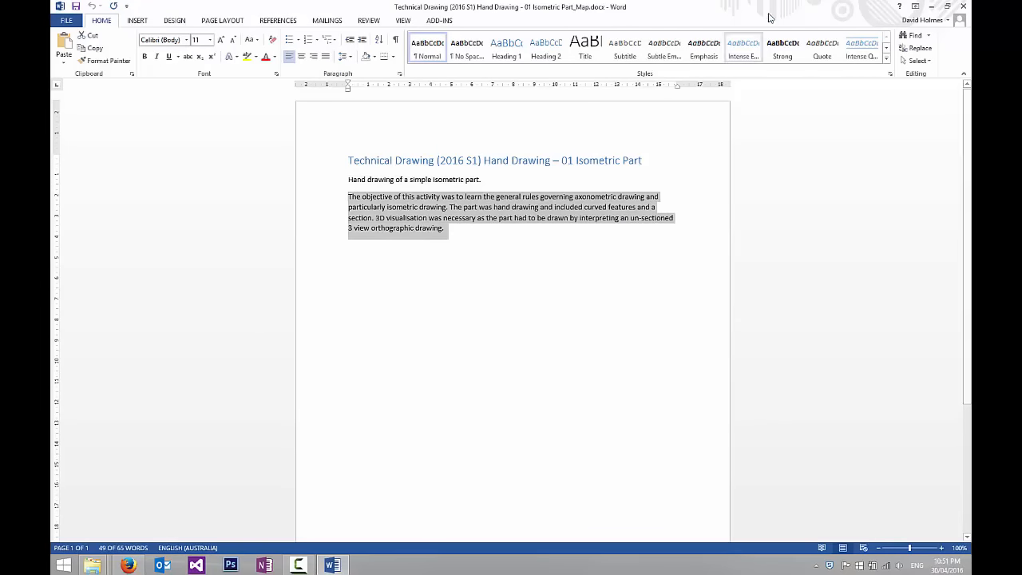
left_click(931, 5)
left_click(243, 359)
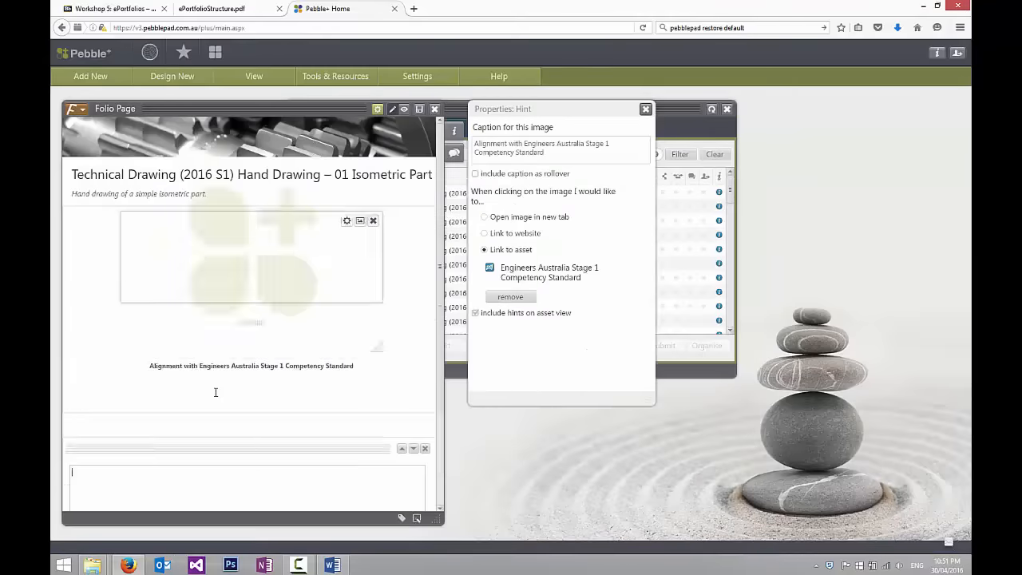
key("ctrl+v")
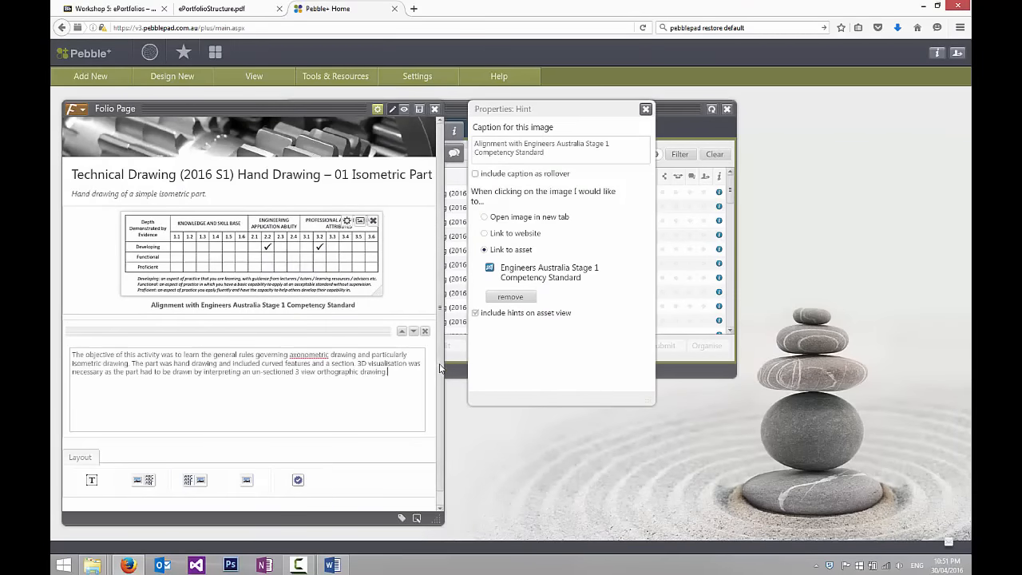
left_click_drag(440, 370, 441, 415)
right_click(311, 340)
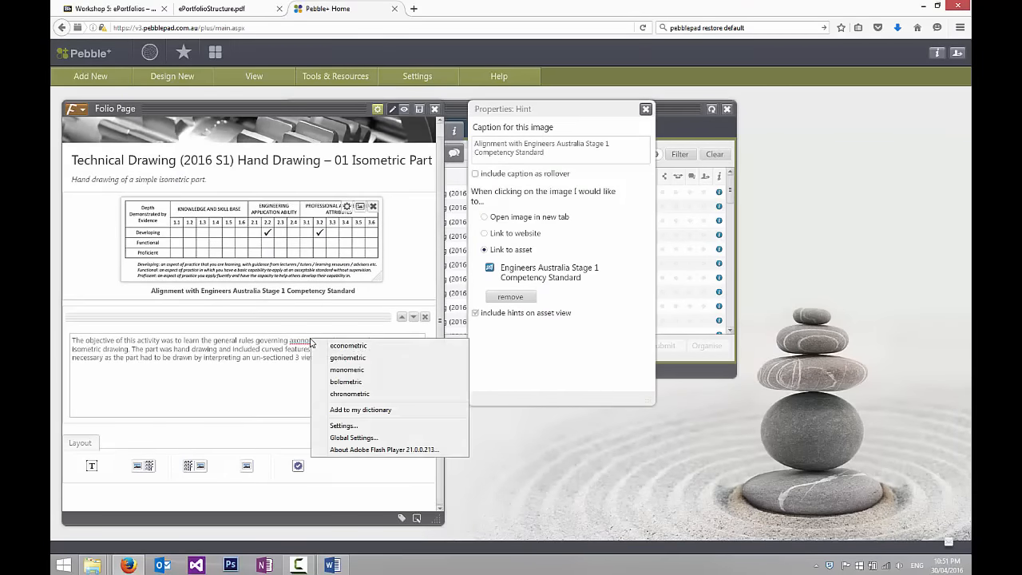
left_click(279, 365)
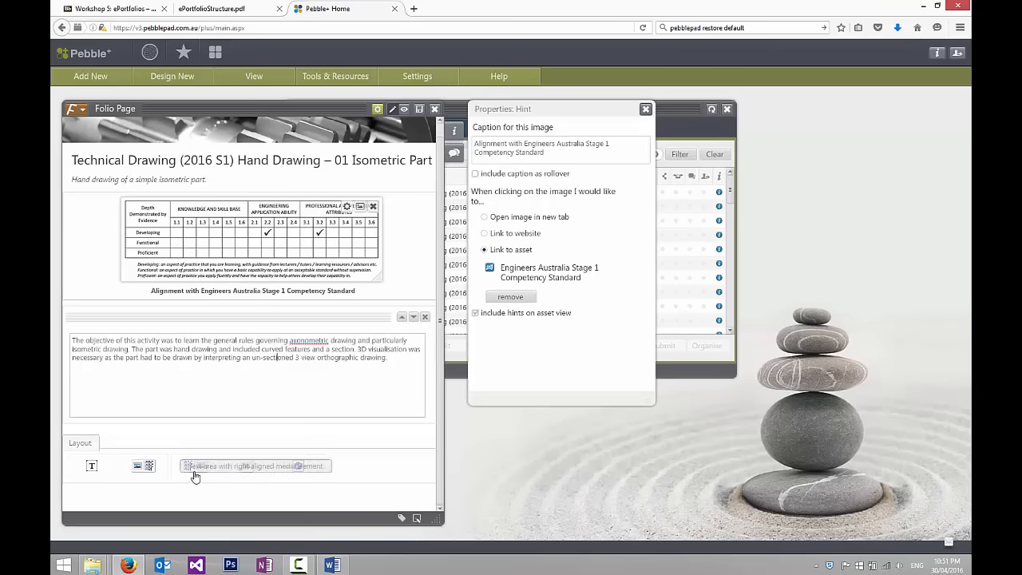
Add a standalone media block below the text, insert the 01 Isometric Part_Img01 image and enlarge it to nearly the page width.
left_click(247, 466)
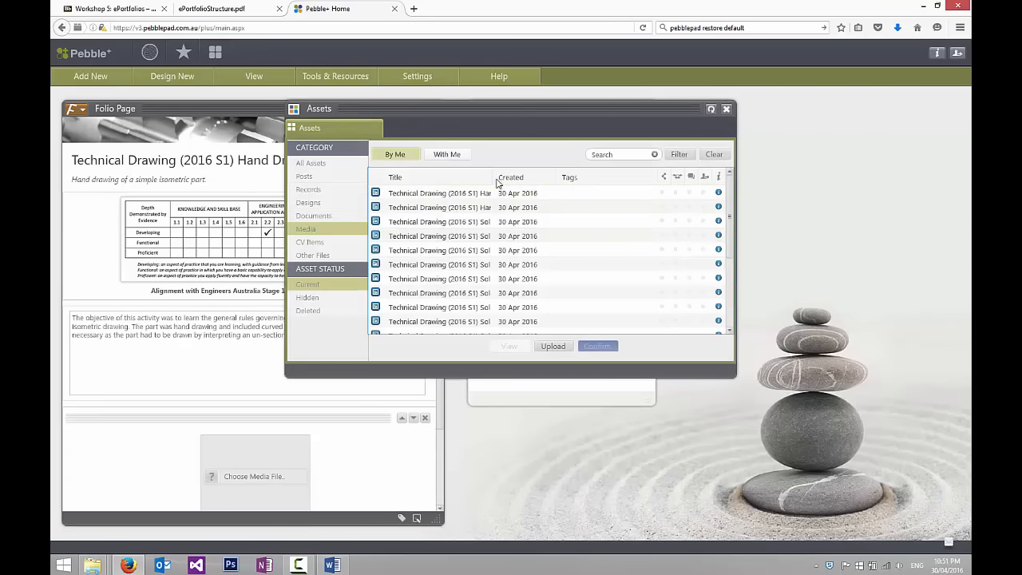
double_click(490, 175)
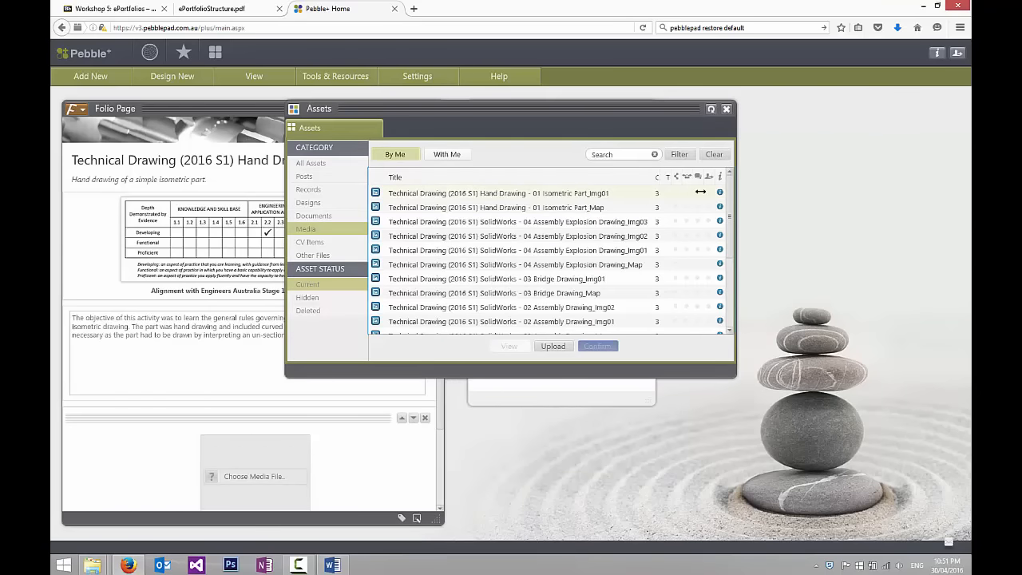
left_click(578, 193)
left_click(597, 346)
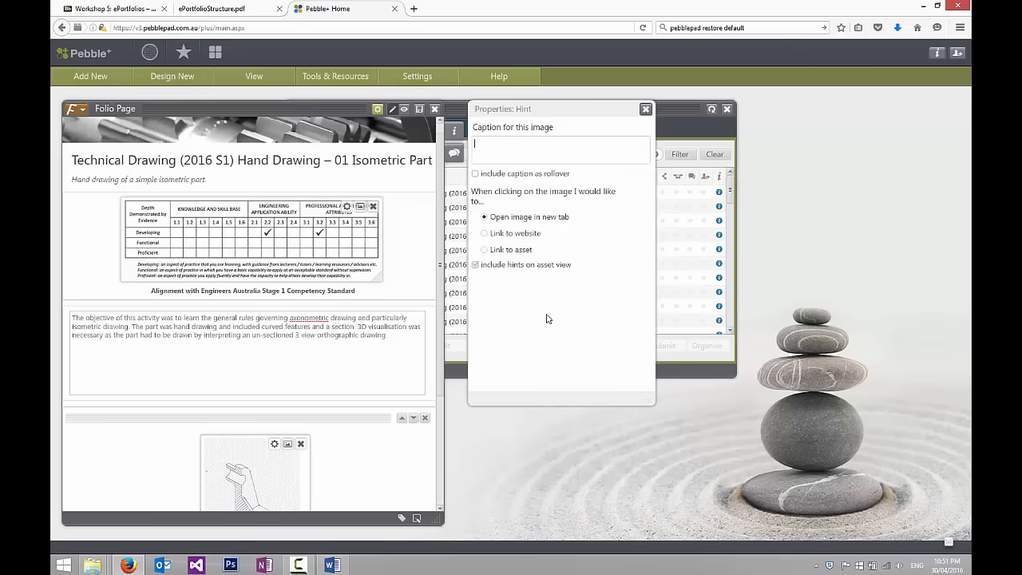
scroll(441, 320, "down", 3)
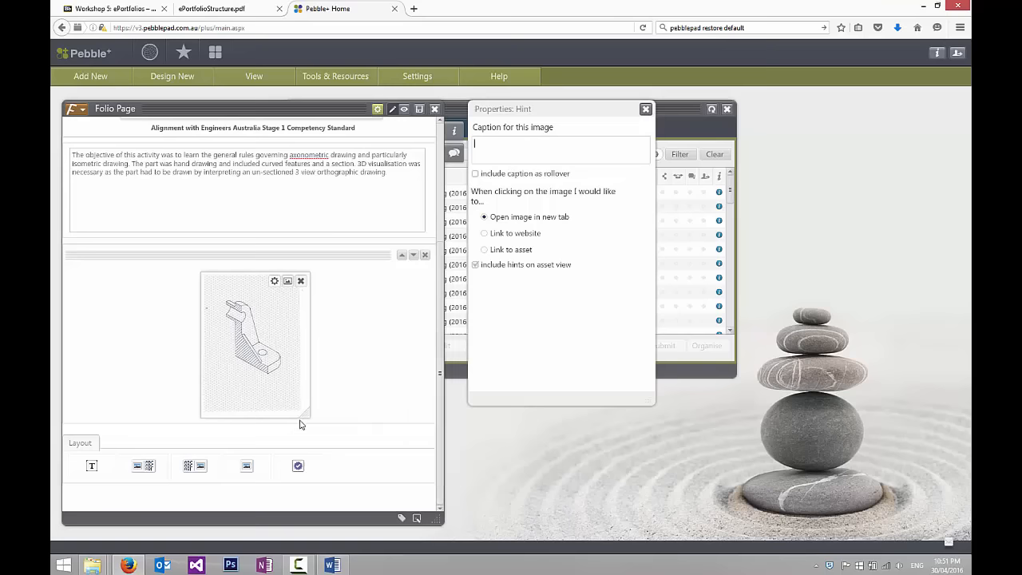
left_click_drag(306, 415, 535, 543)
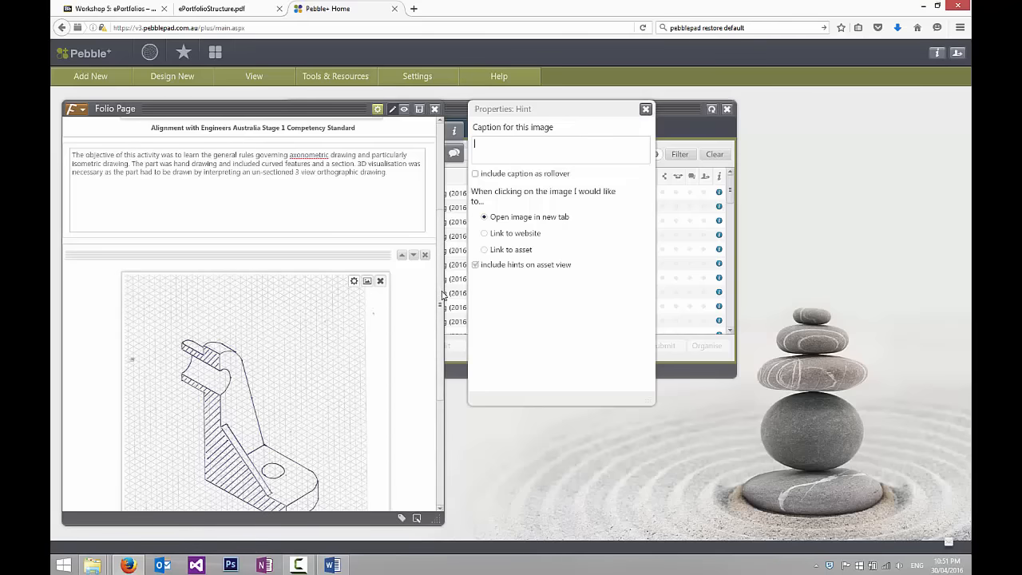
Caption the isometric drawing "Figure 1" and link it to the Technical Drawing (2016 S1) Hand Drawing - 01 Isometric Part_Doc asset.
left_click_drag(440, 288, 457, 361)
left_click(499, 159)
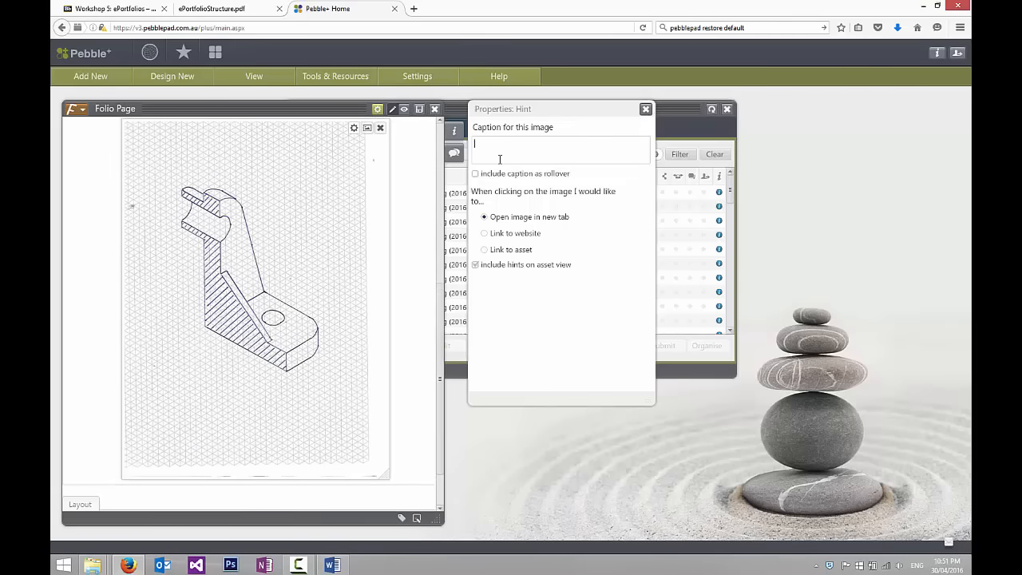
type("Figure 1")
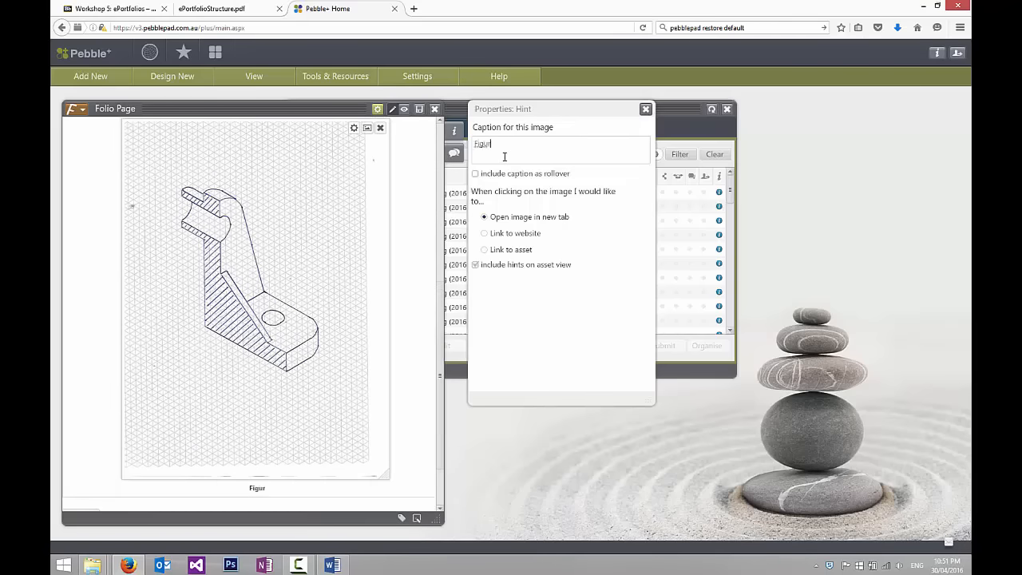
left_click(501, 251)
left_click(506, 268)
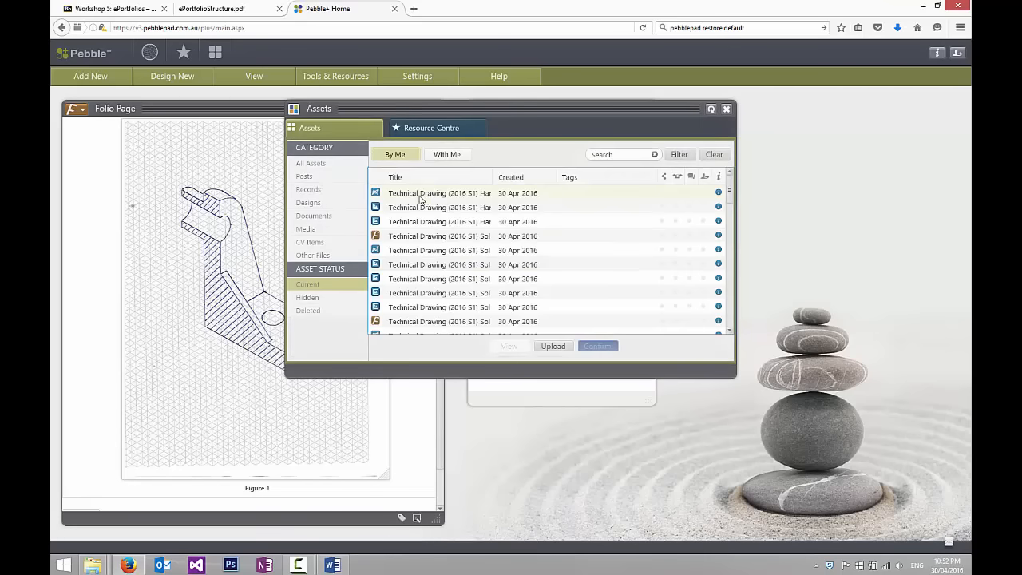
double_click(445, 195)
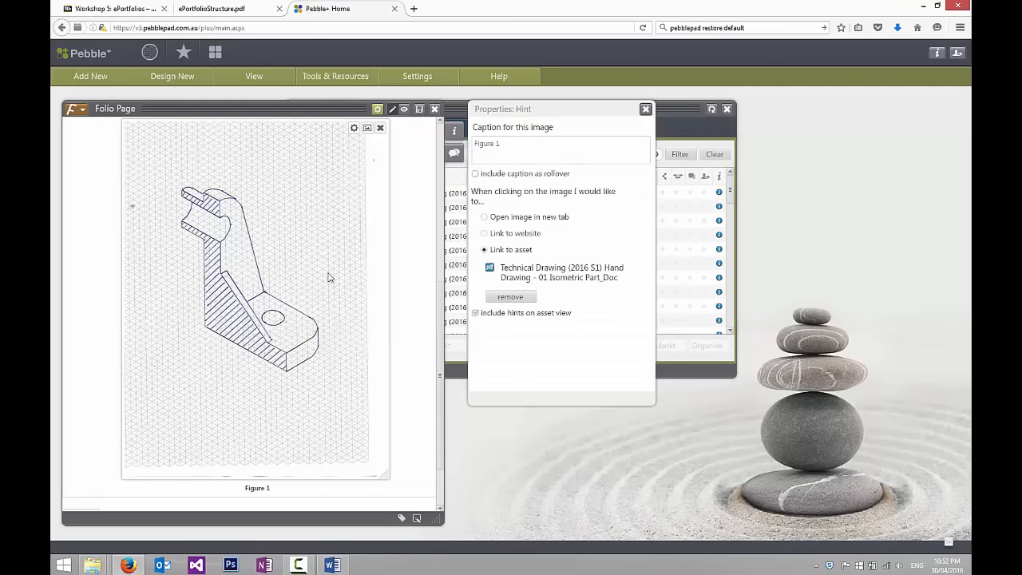
scroll(442, 374, "up", 5)
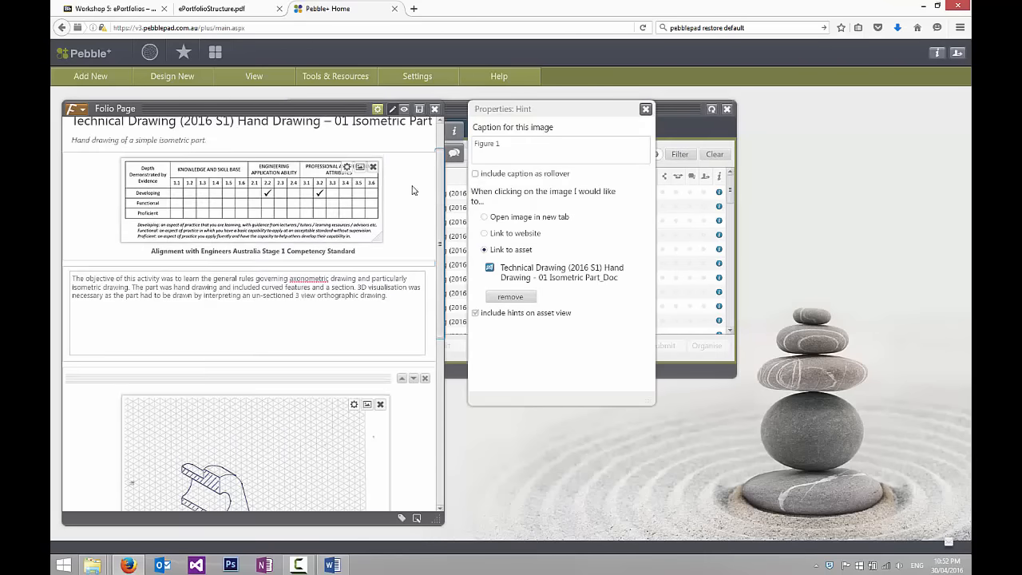
Save and close the isometric part folio page, and open the Technical Drawing collection for editing from the assets list.
left_click(418, 109)
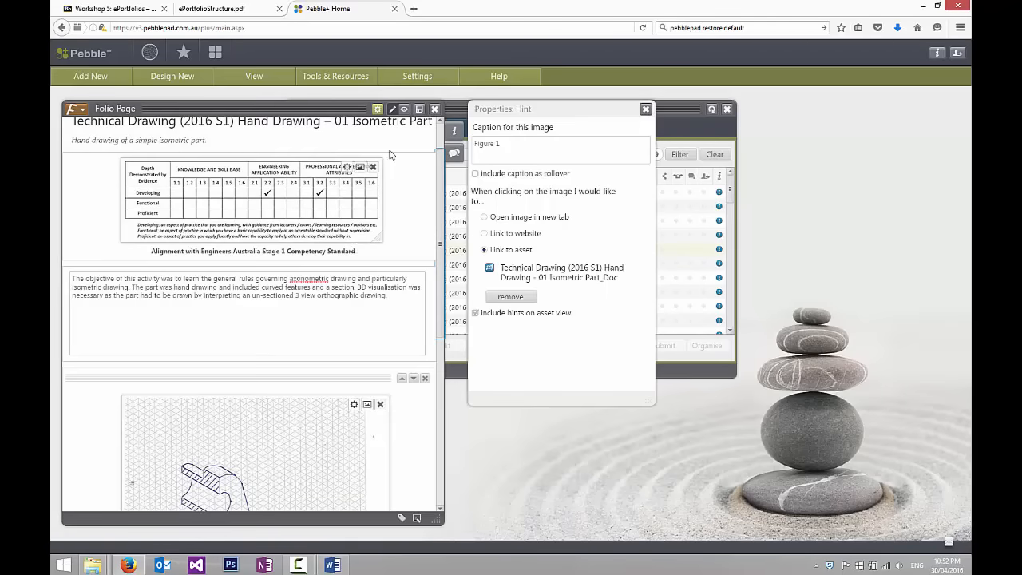
left_click(435, 110)
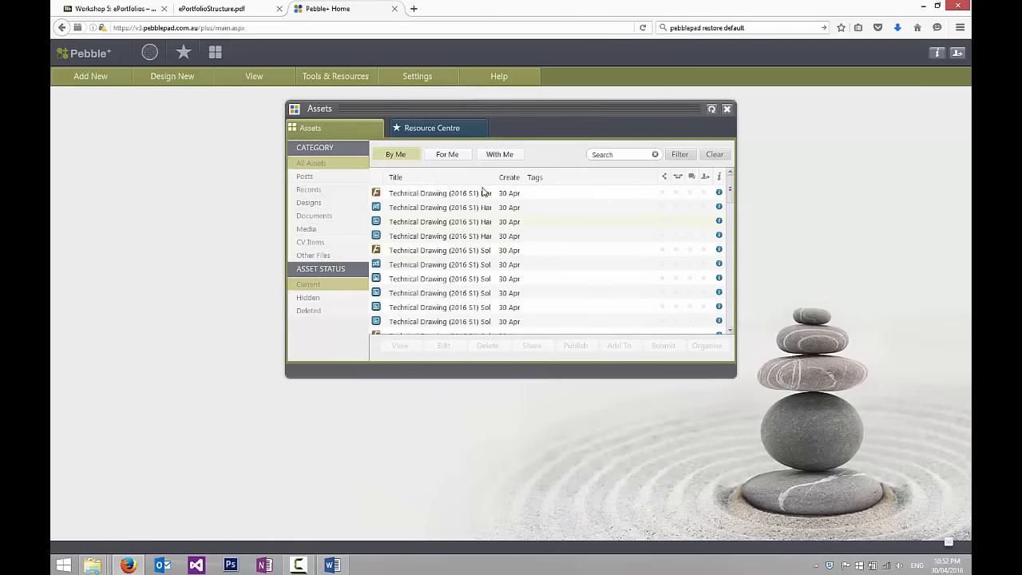
left_click_drag(729, 194, 724, 231)
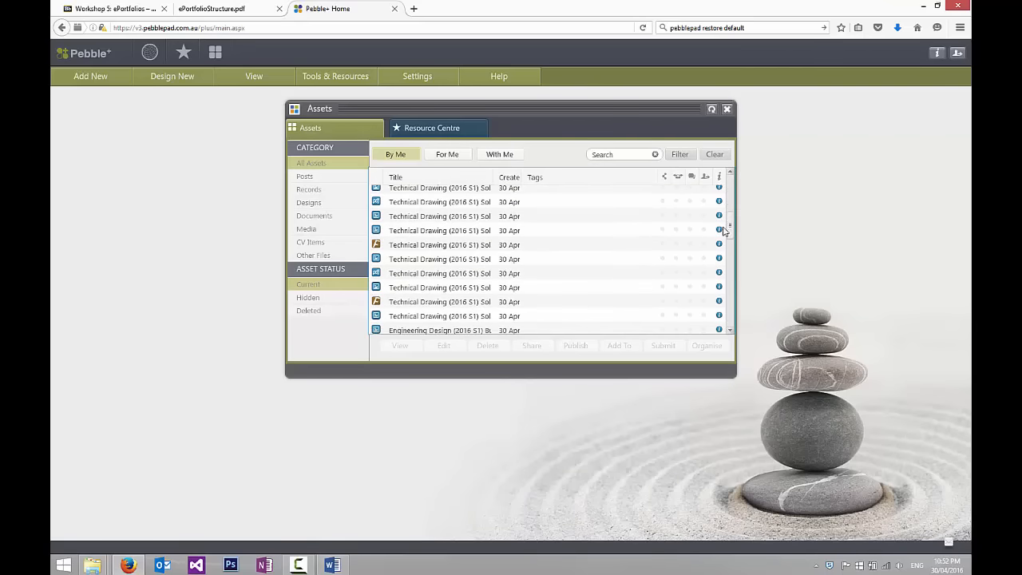
left_click(404, 301)
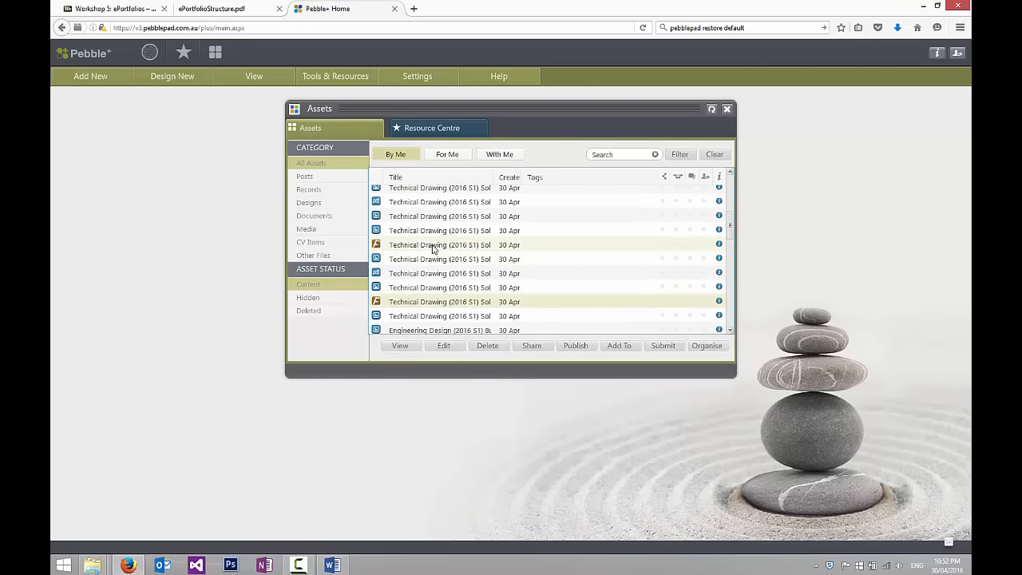
scroll(463, 239, "up", 3)
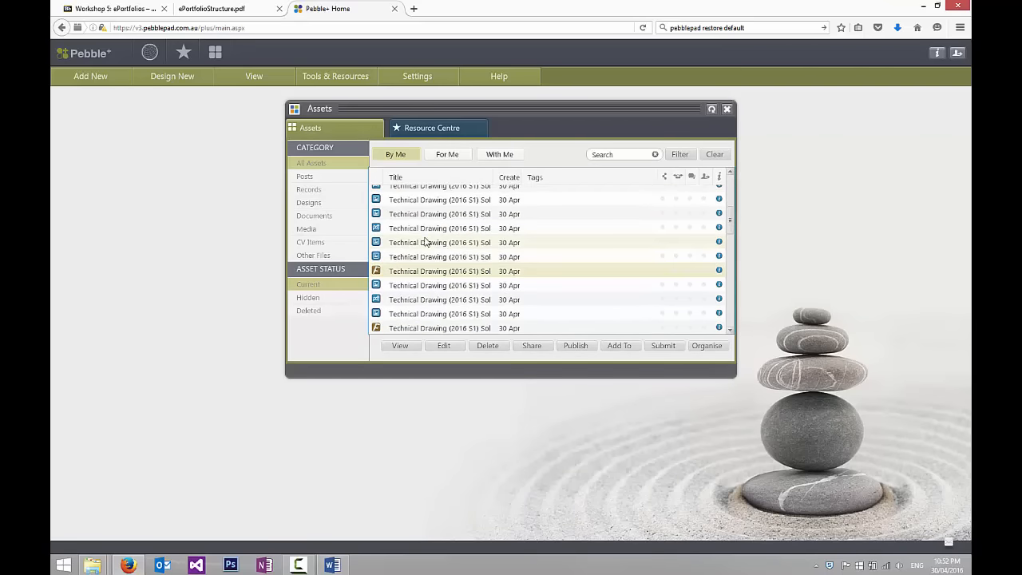
scroll(459, 233, "down", 2)
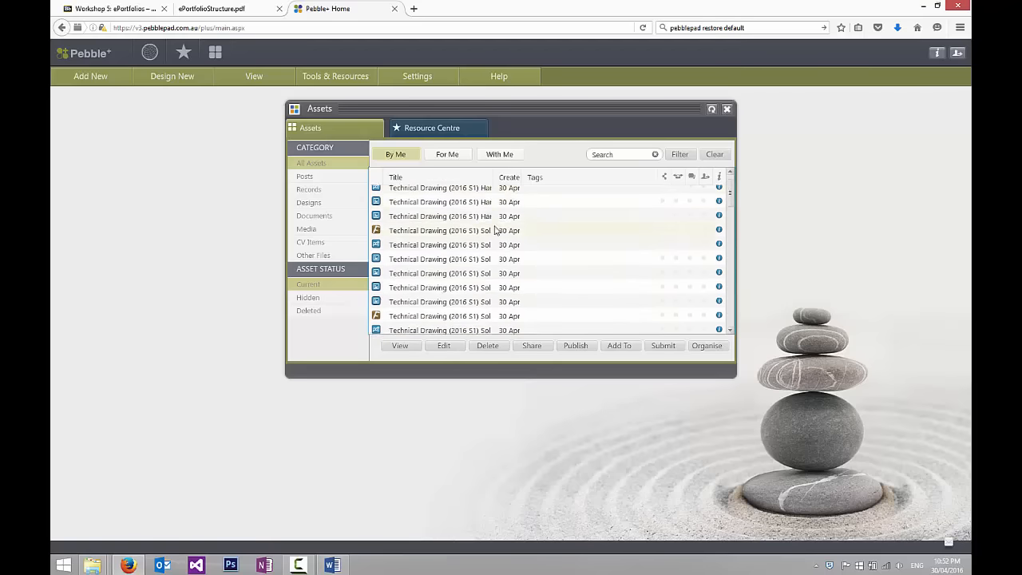
scroll(484, 239, "down", 5)
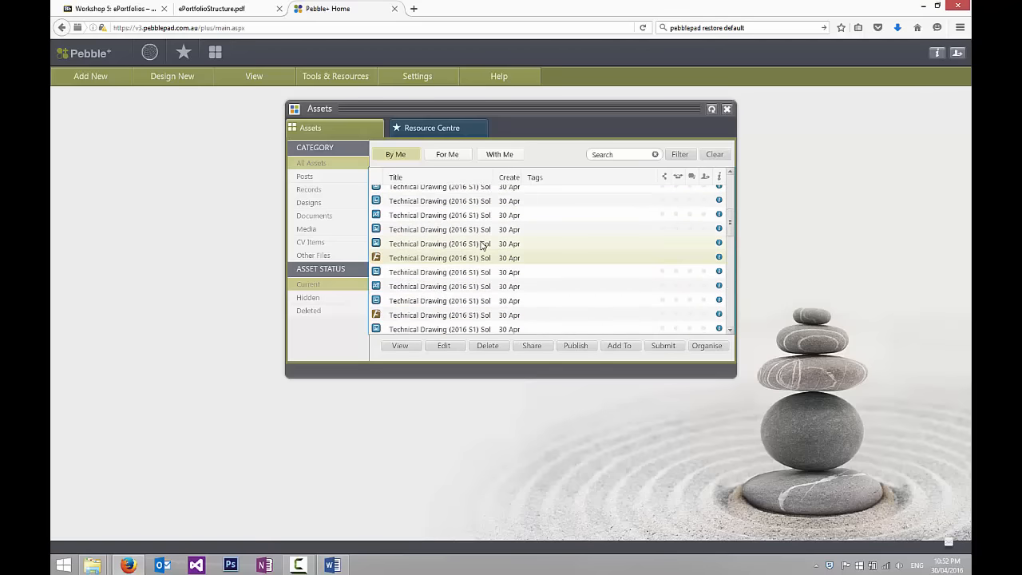
scroll(481, 245, "down", 4)
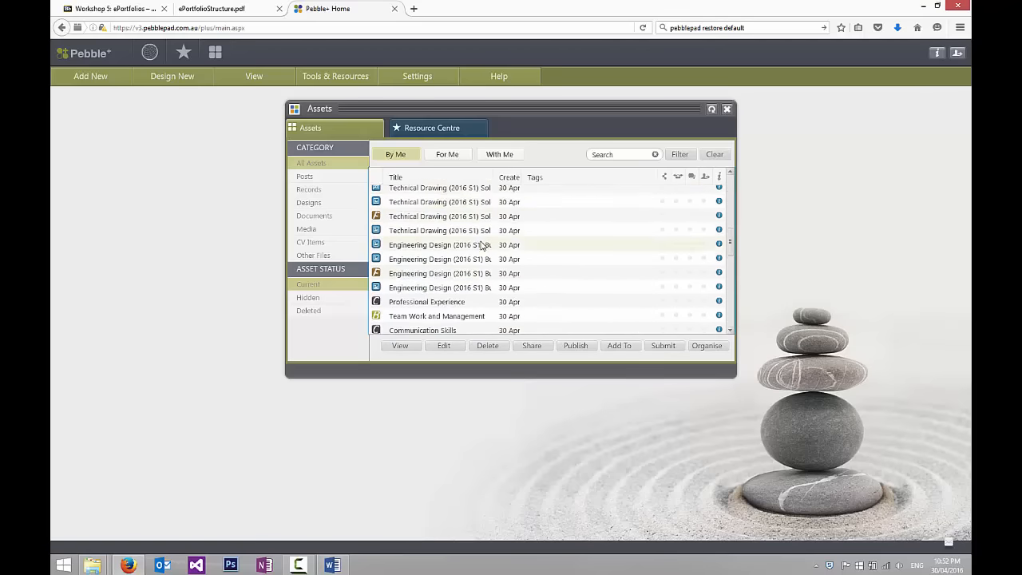
scroll(482, 246, "down", 2)
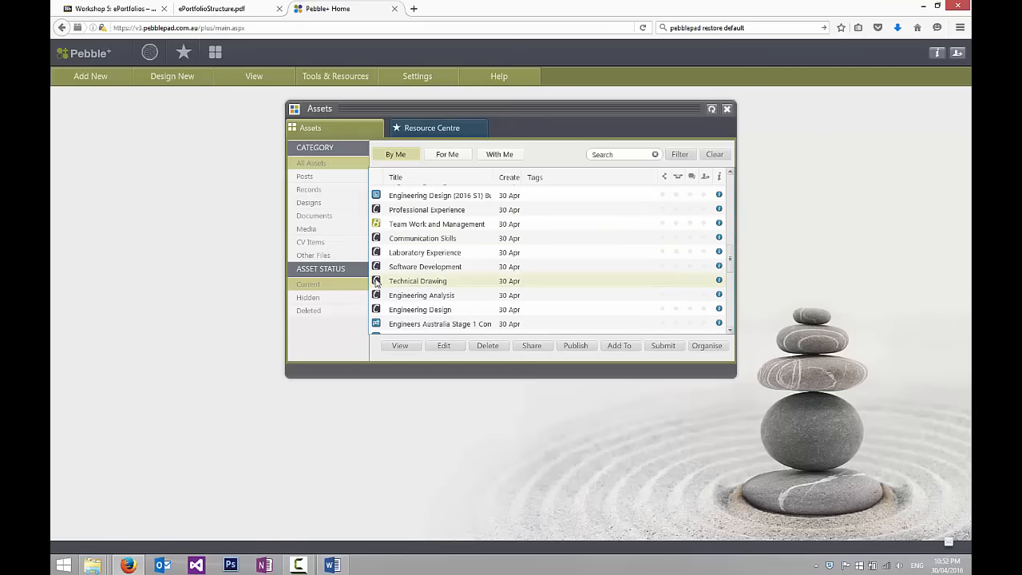
left_click(444, 346)
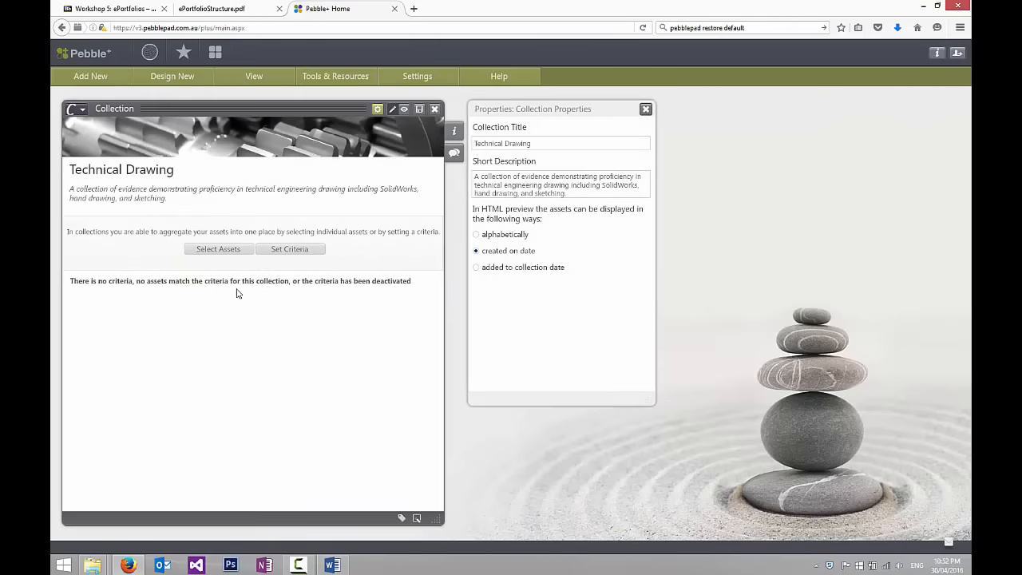
Start selecting assets for the collection and mark the Technical Drawing folio pages, from SolidWorks – 01 Part Drawing through Hand Drawing – 01 Isometric Part.
left_click(220, 251)
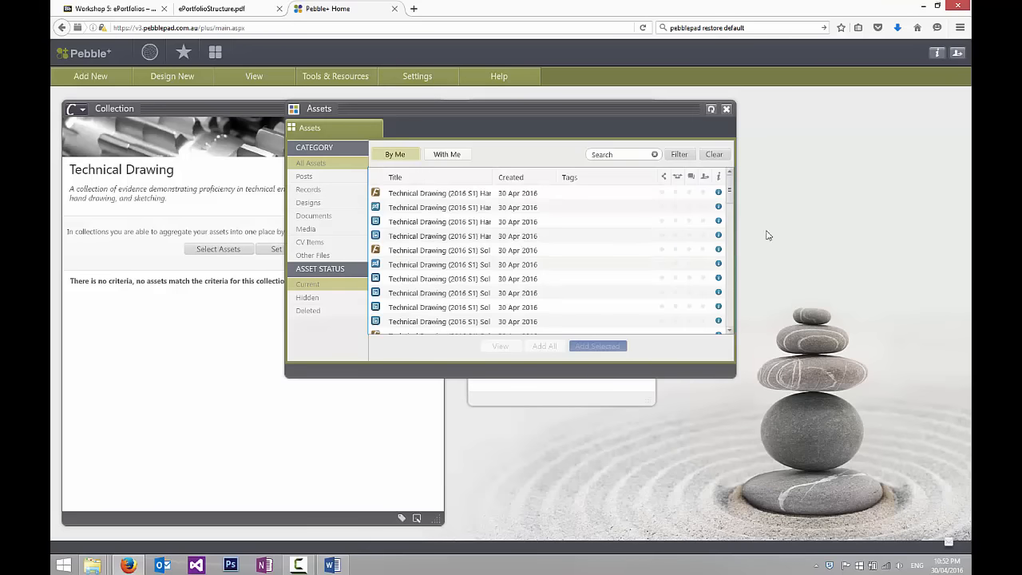
left_click_drag(733, 190, 739, 246)
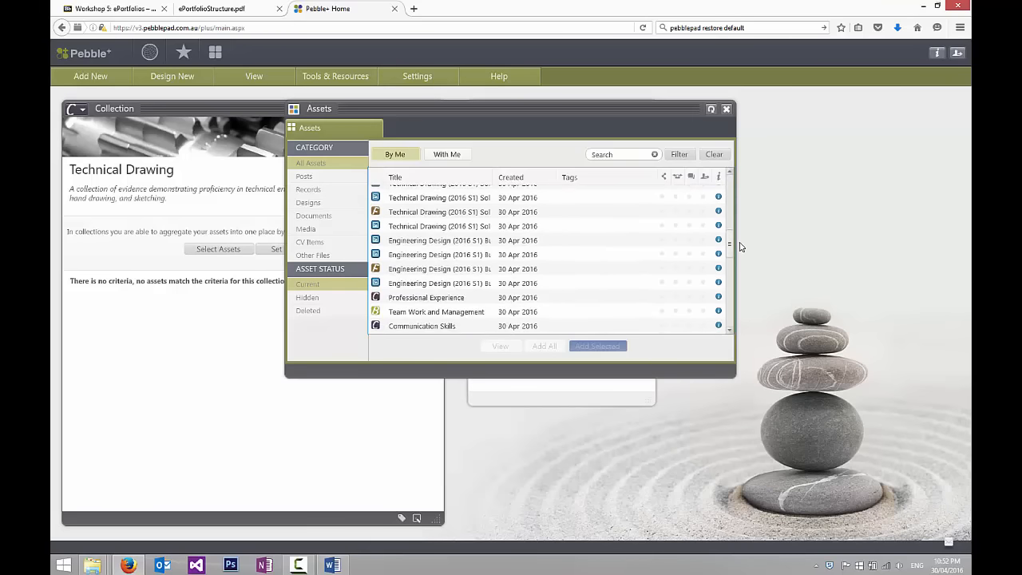
left_click(468, 271)
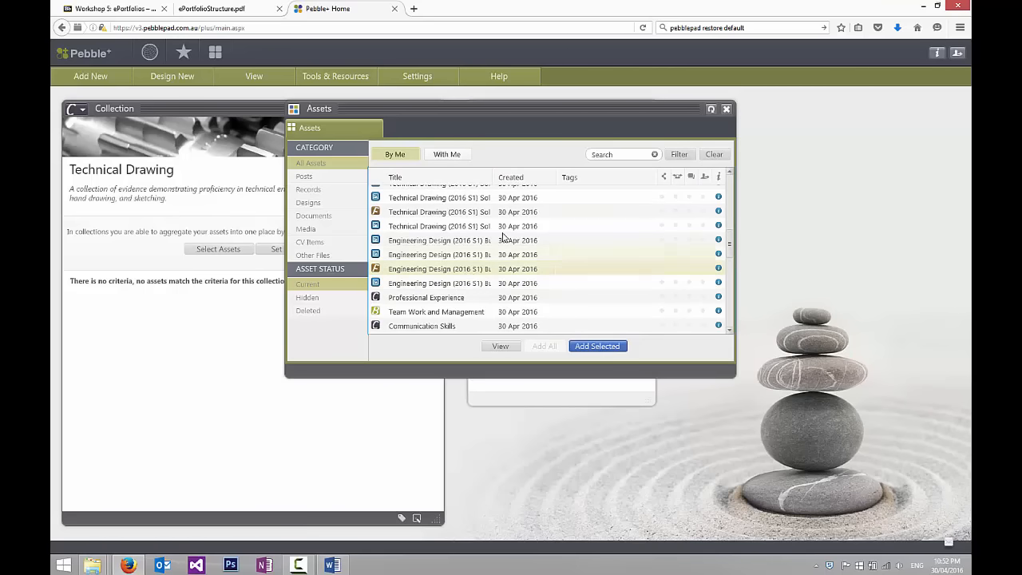
scroll(502, 231, "up", 1)
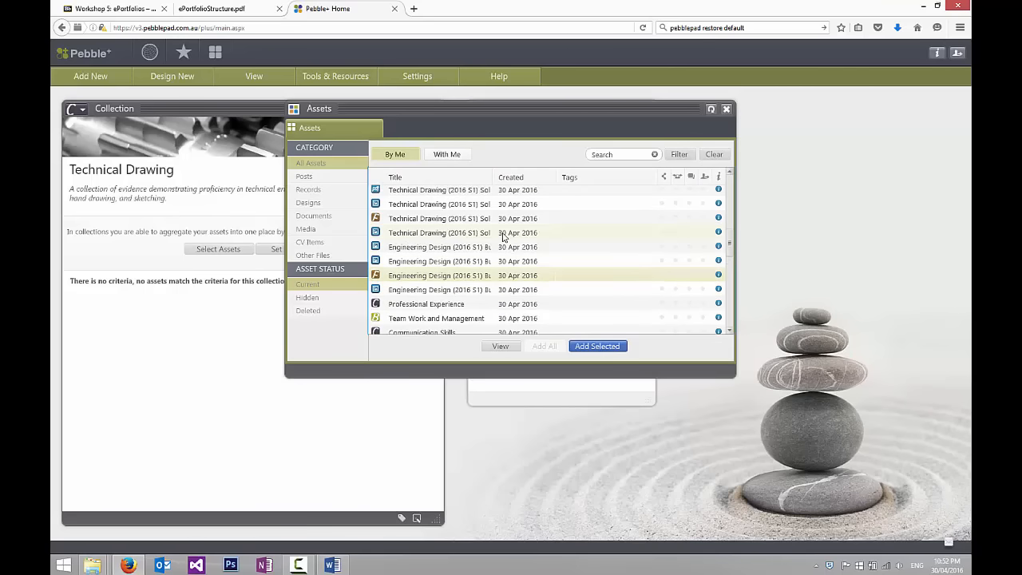
left_click(426, 220)
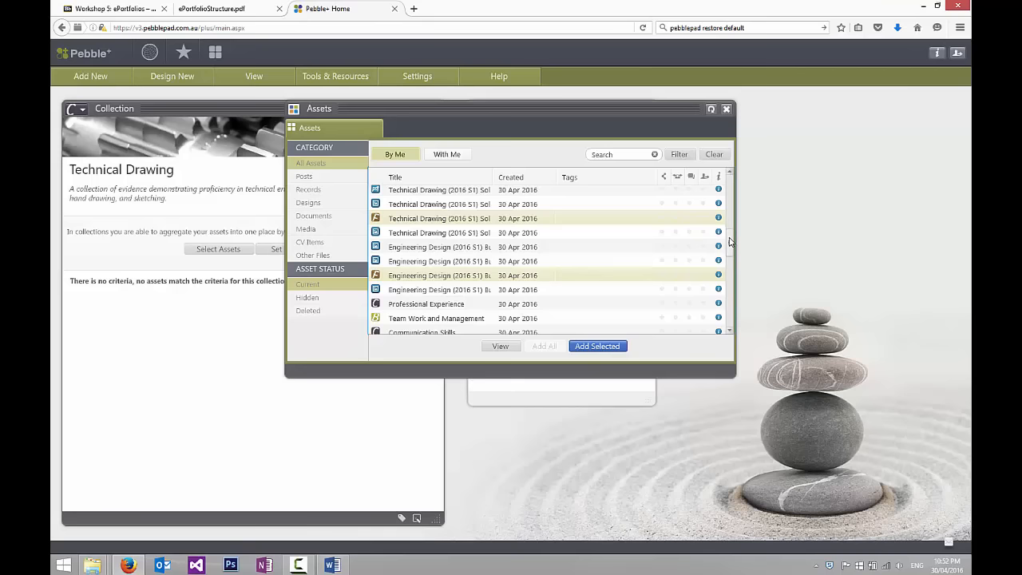
left_click_drag(730, 242, 729, 214)
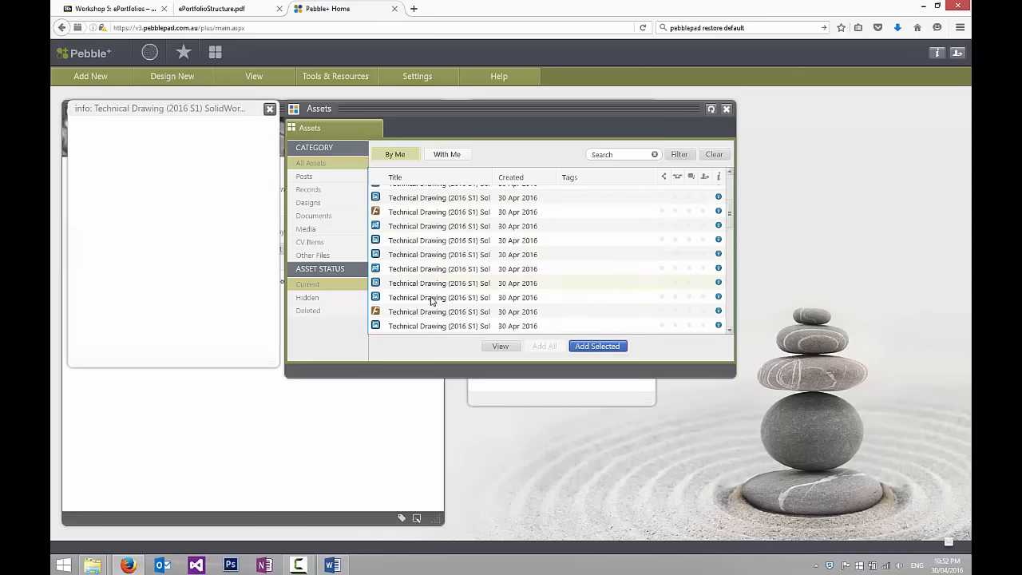
left_click(414, 216, "ctrl")
left_click_drag(728, 219, 724, 189)
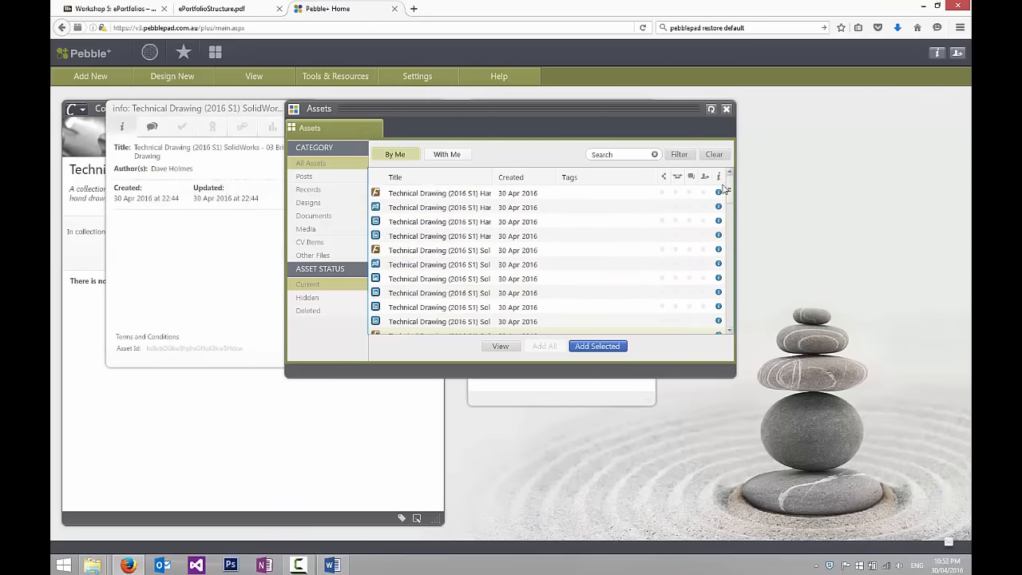
left_click(425, 252, "ctrl")
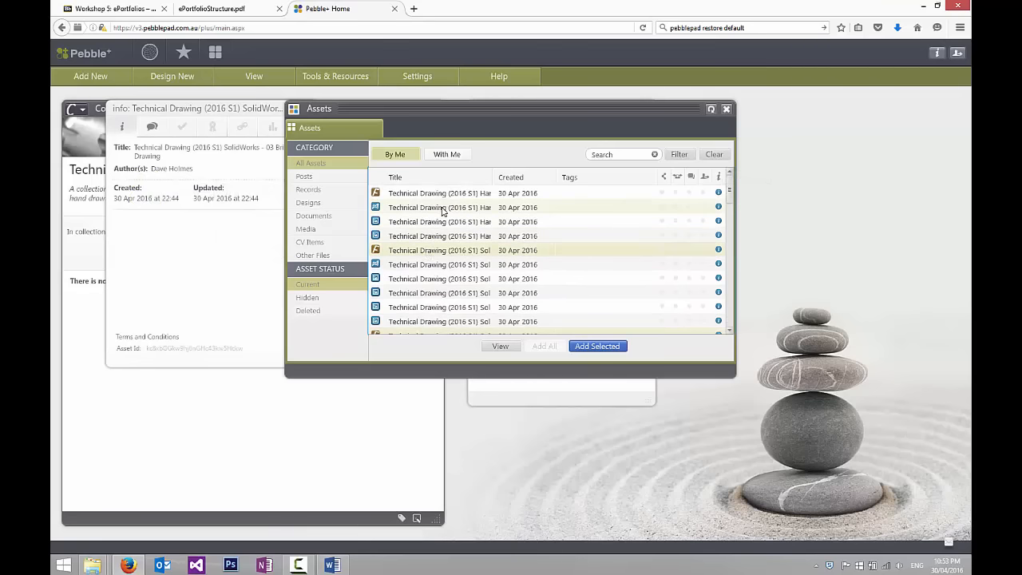
left_click(446, 194, "ctrl")
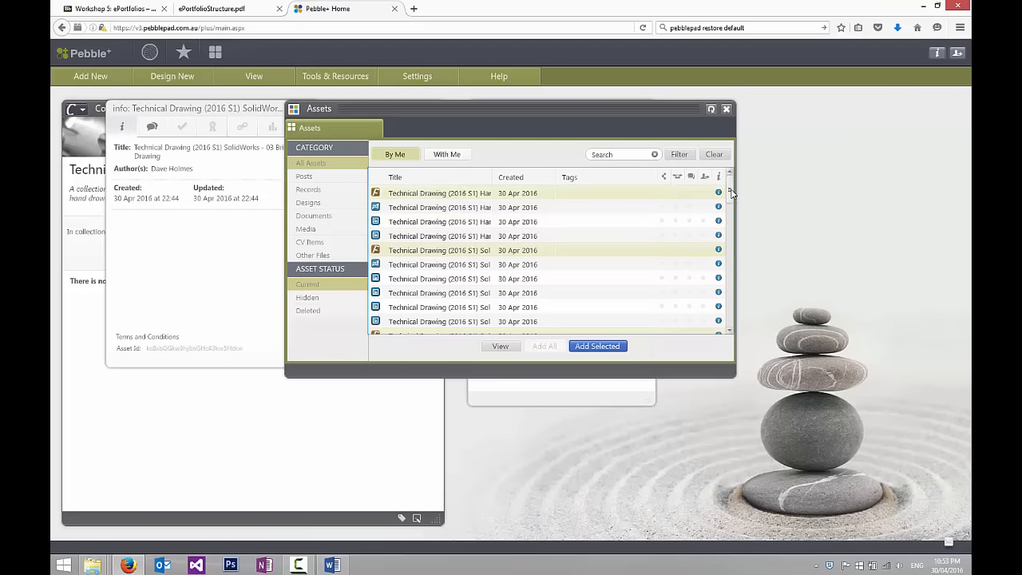
Widen the asset title column and deselect the Engineering Design (2016 S1) Build – EG1000 Bridge Design folio page.
scroll(732, 196, "down", 1)
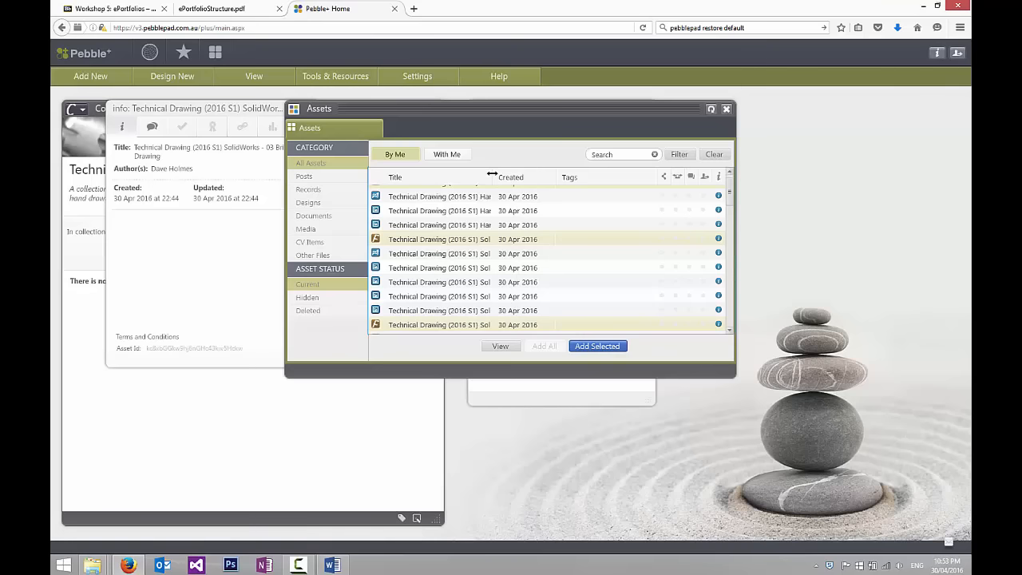
left_click_drag(492, 174, 651, 187)
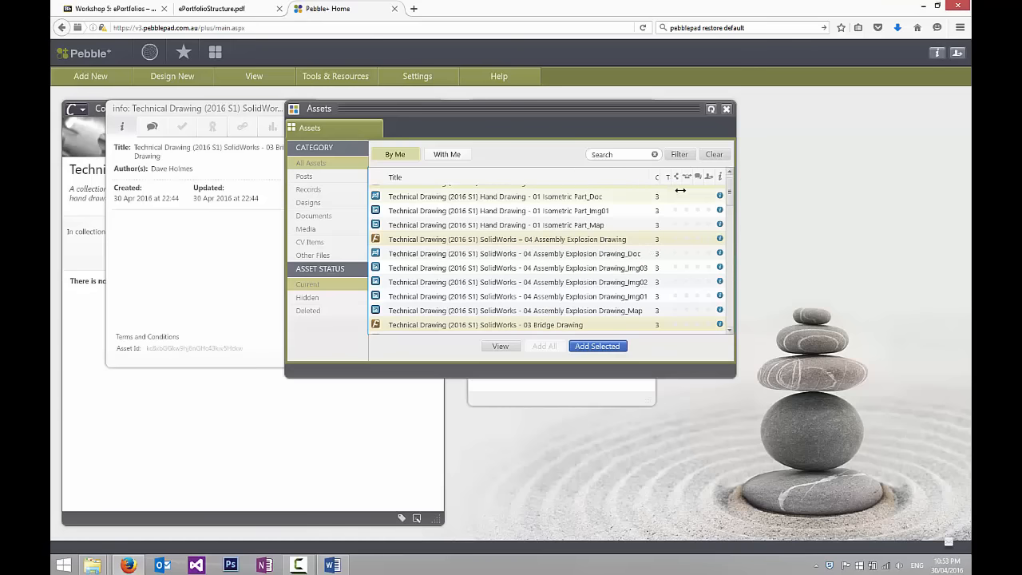
scroll(733, 192, "up", 1)
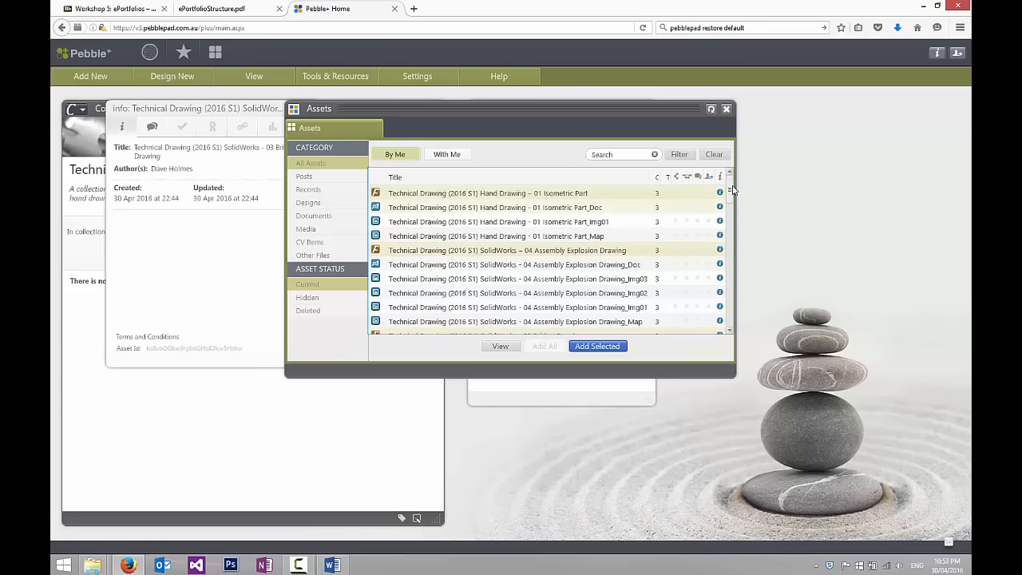
left_click_drag(733, 189, 728, 240)
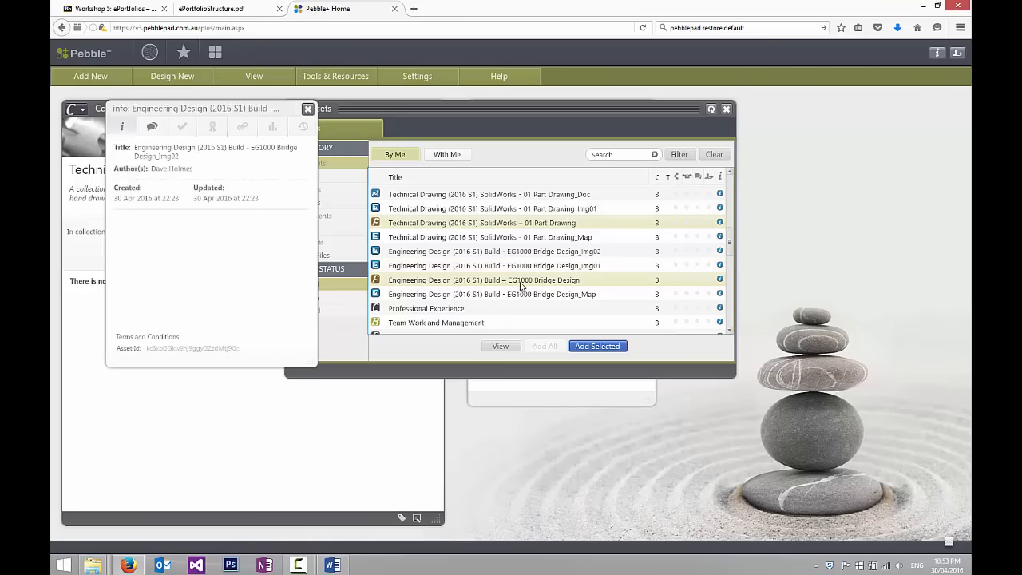
left_click(523, 281)
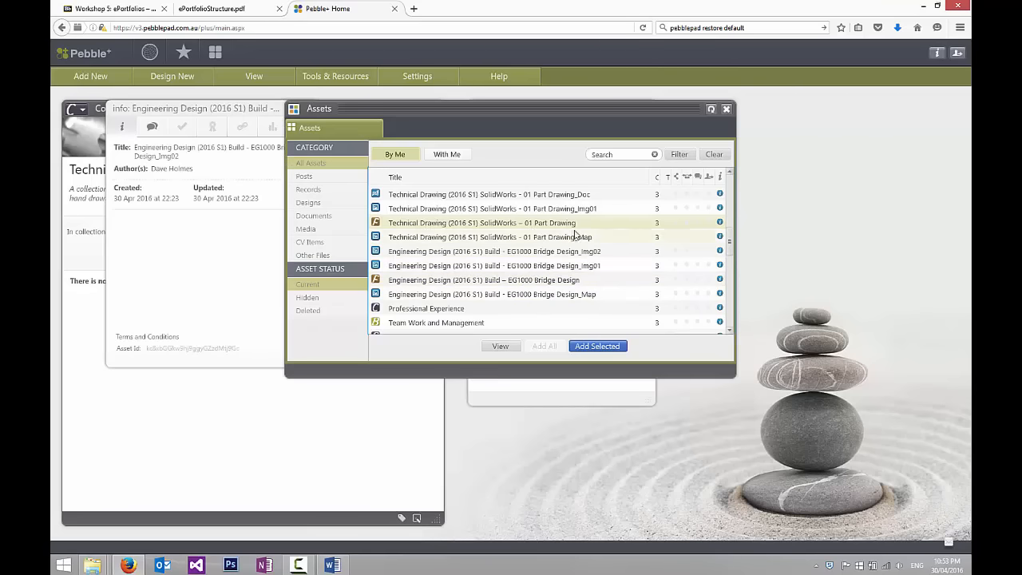
Add the selected Technical Drawing folio pages to the collection, save and close it, and dismiss the leftover asset info window.
left_click_drag(731, 242, 722, 184)
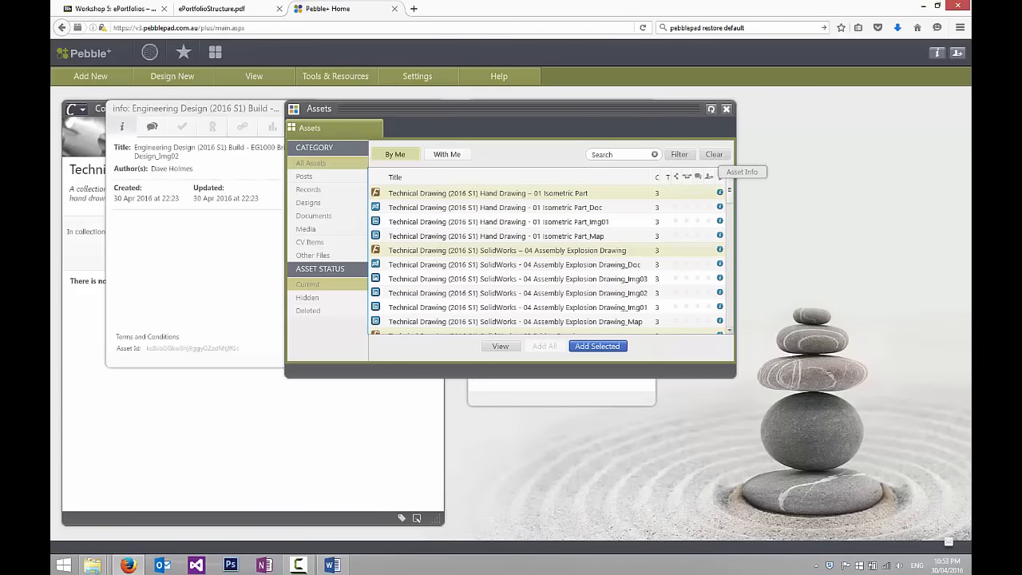
left_click(596, 346)
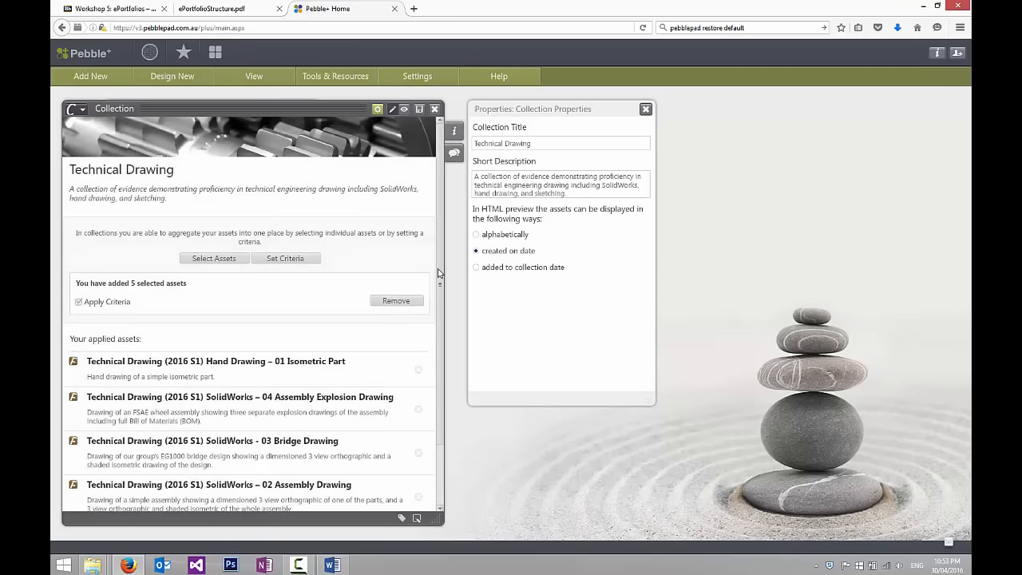
scroll(438, 273, "down", 2)
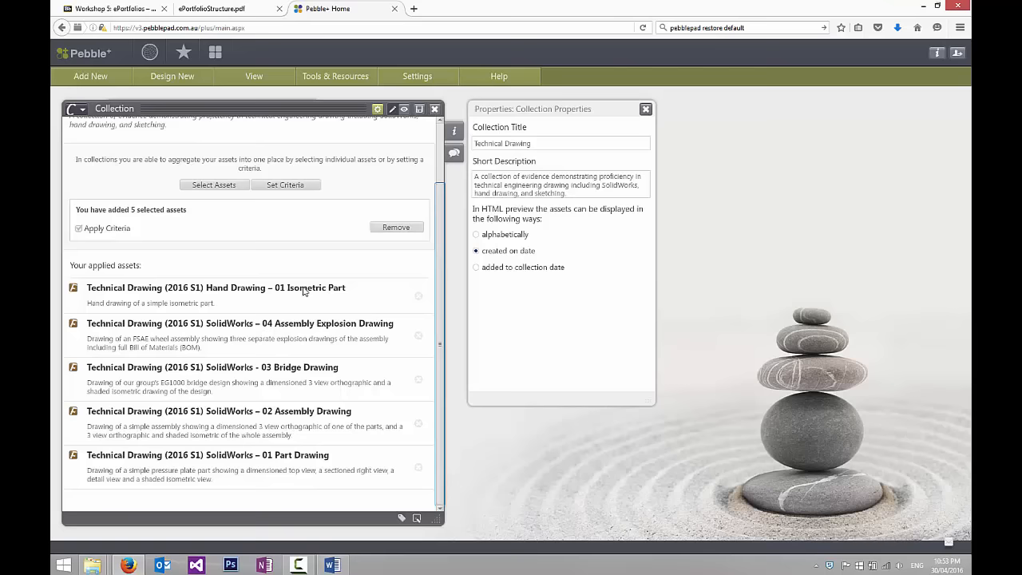
left_click(419, 108)
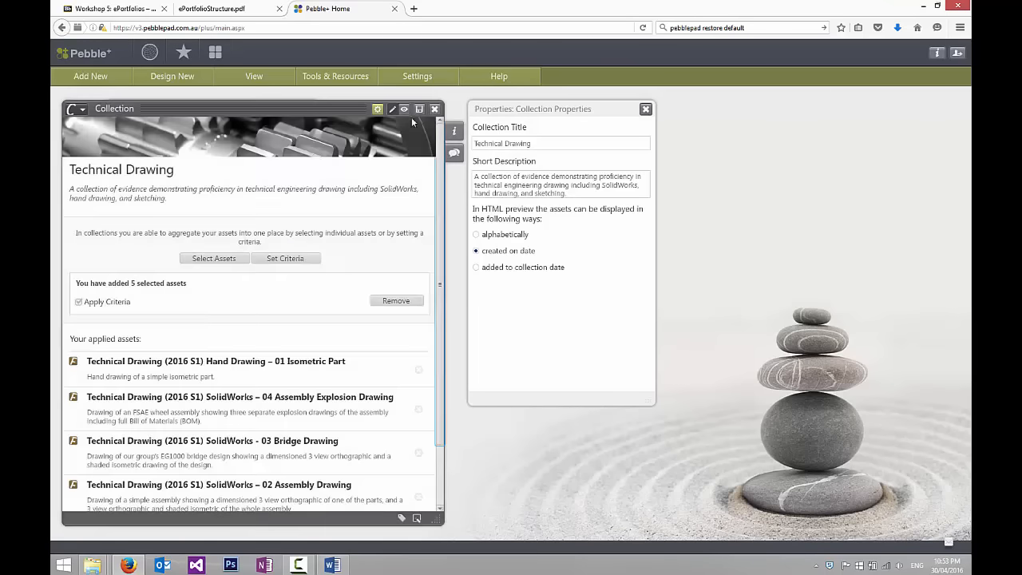
left_click(428, 110)
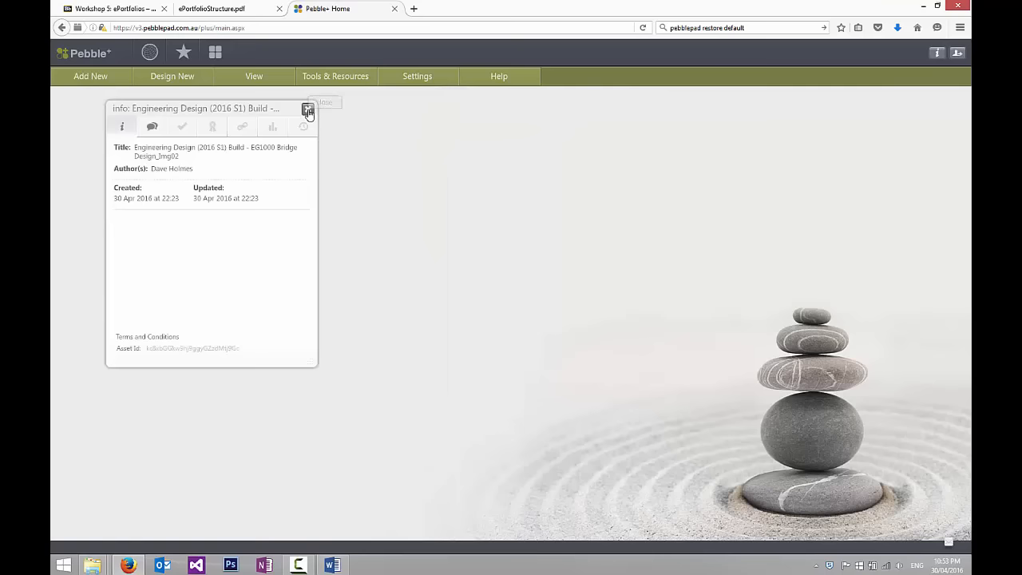
left_click(309, 109)
Preview the webfolio from the assets list in its own browser tab and open its Technical Competence section.
left_click(215, 53)
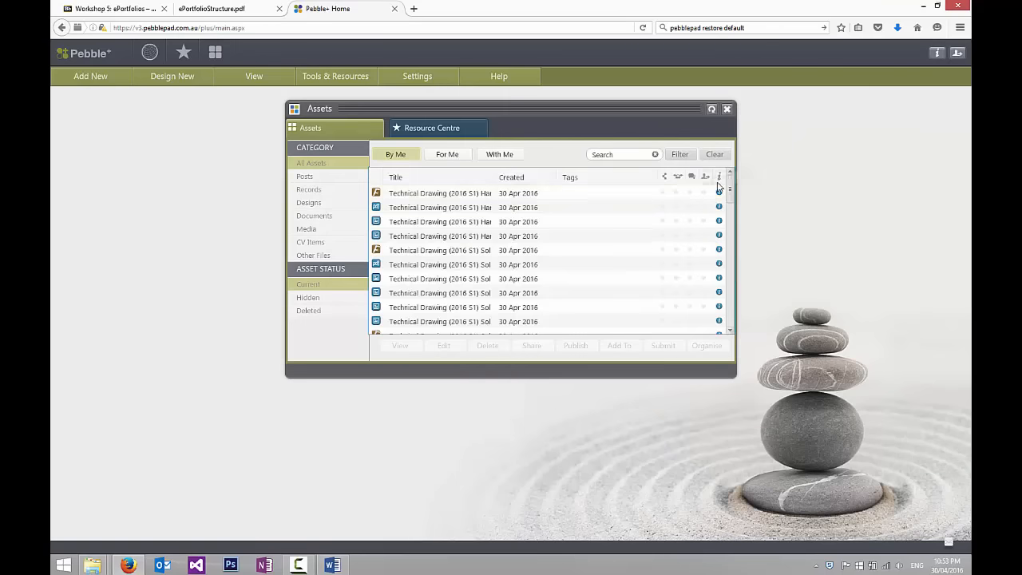
left_click_drag(730, 192, 736, 324)
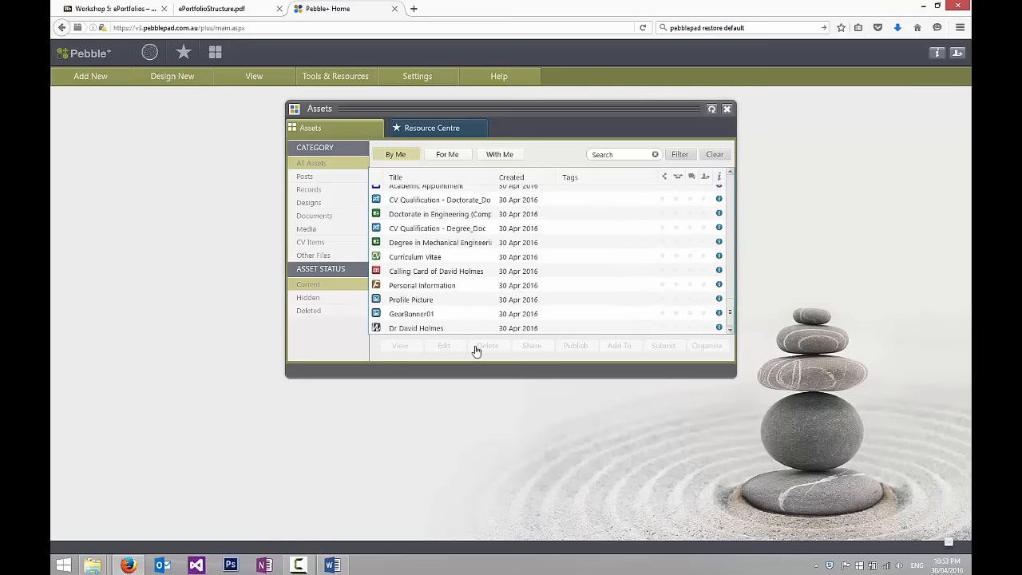
left_click(407, 329)
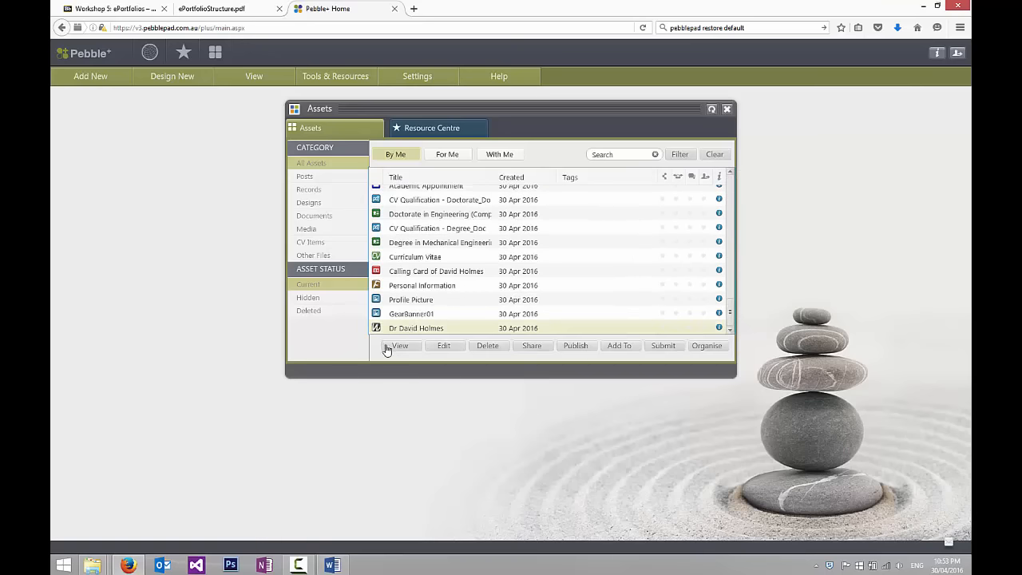
left_click(388, 345)
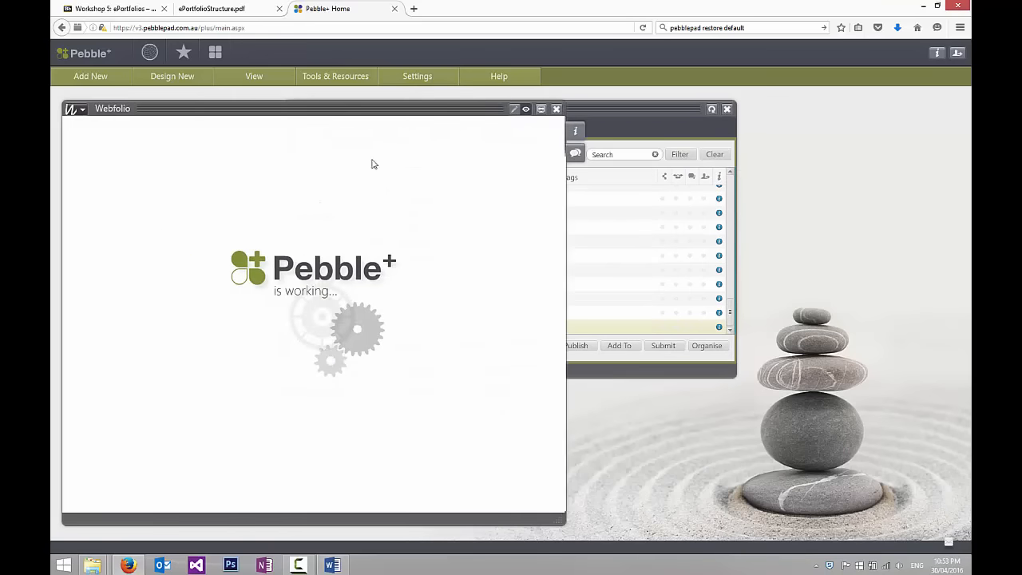
left_click(527, 110)
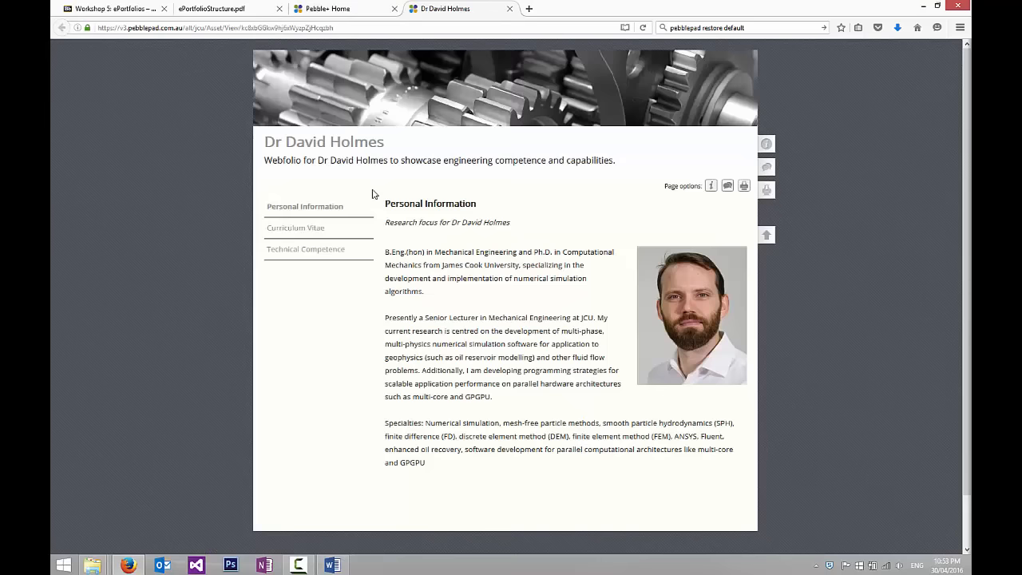
left_click(310, 251)
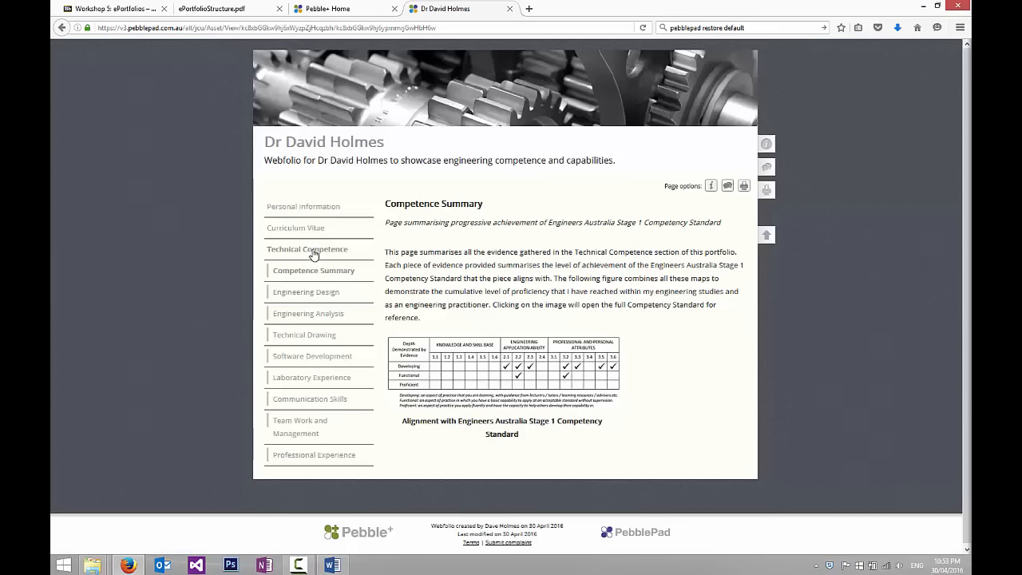
View the Engineering Design page and the Technical Drawing collection in the webfolio preview.
left_click(314, 293)
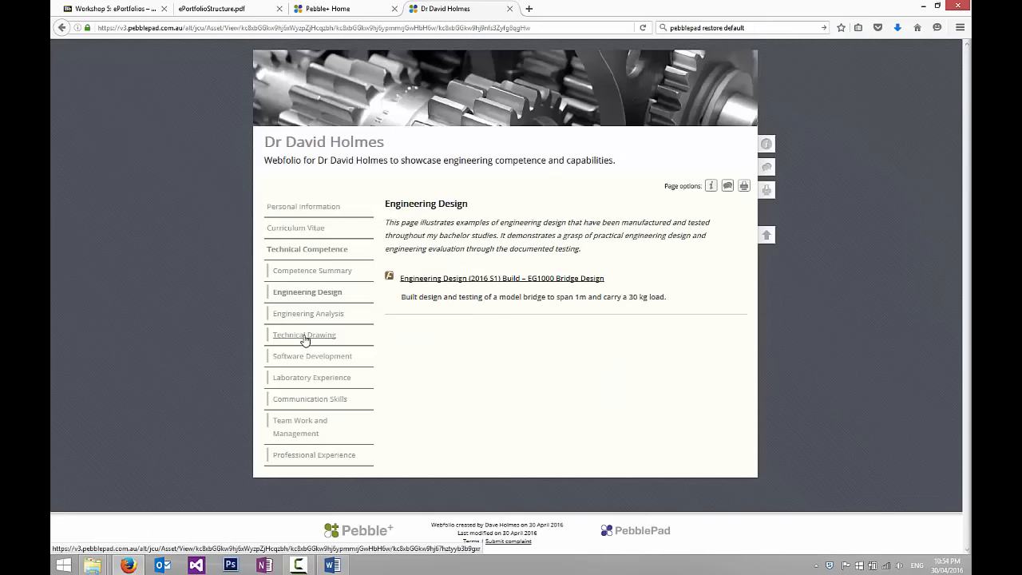
left_click(337, 334)
scroll(712, 324, "down", 3)
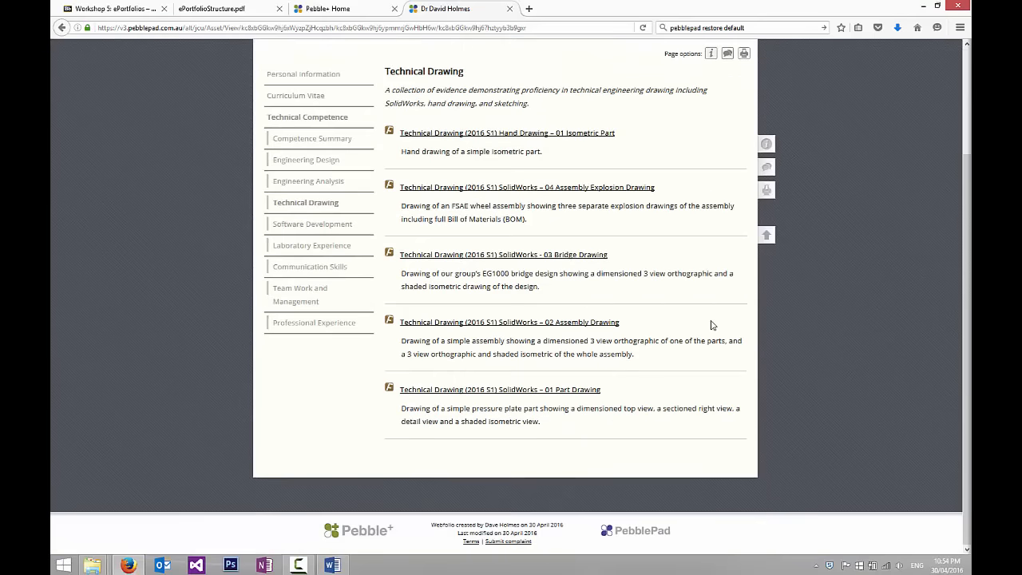
scroll(712, 324, "up", 1)
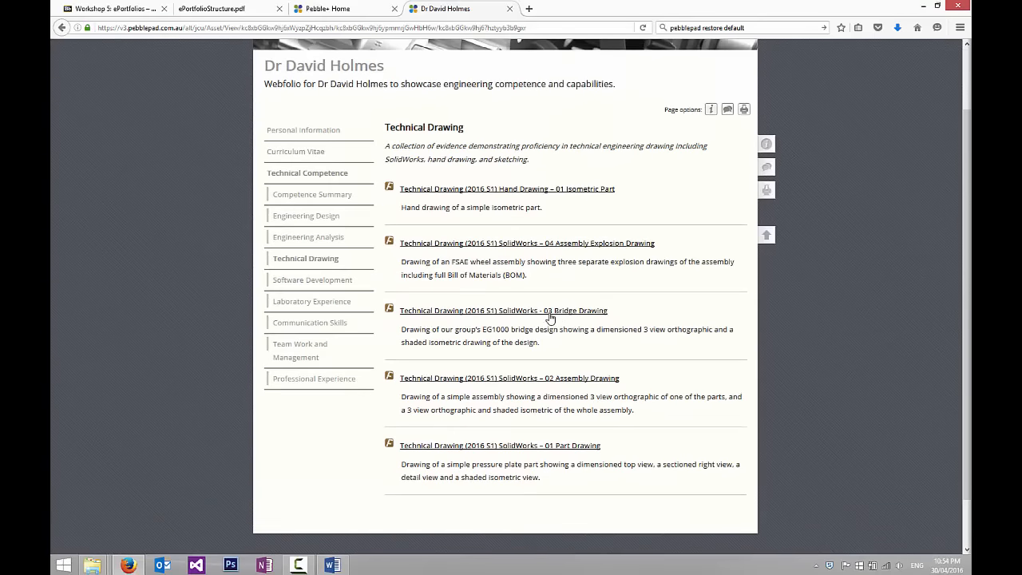
Open the SolidWorks – 03 Bridge Drawing folio page and review its competency table, description and figure.
left_click(550, 316)
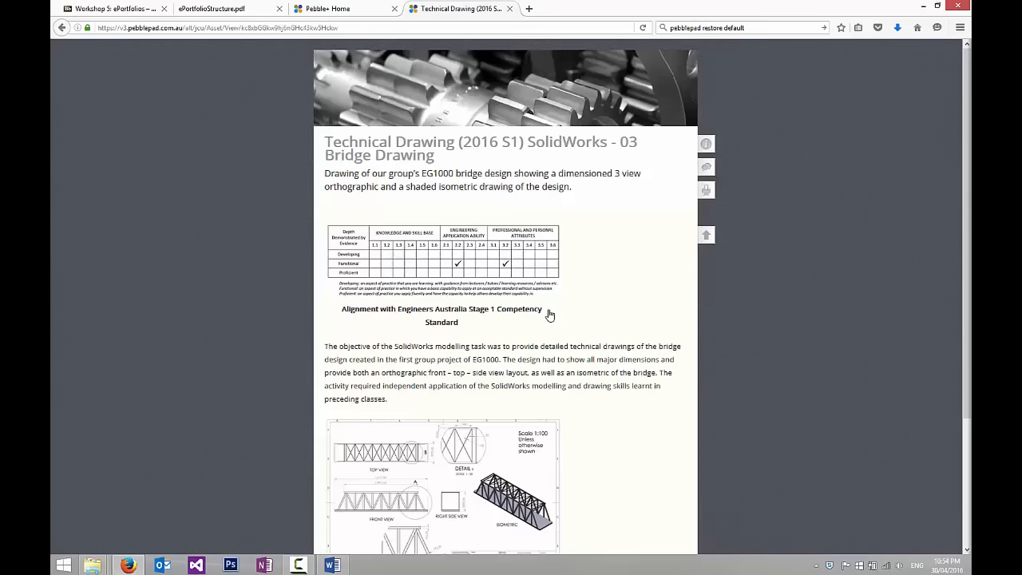
scroll(599, 273, "down", 2)
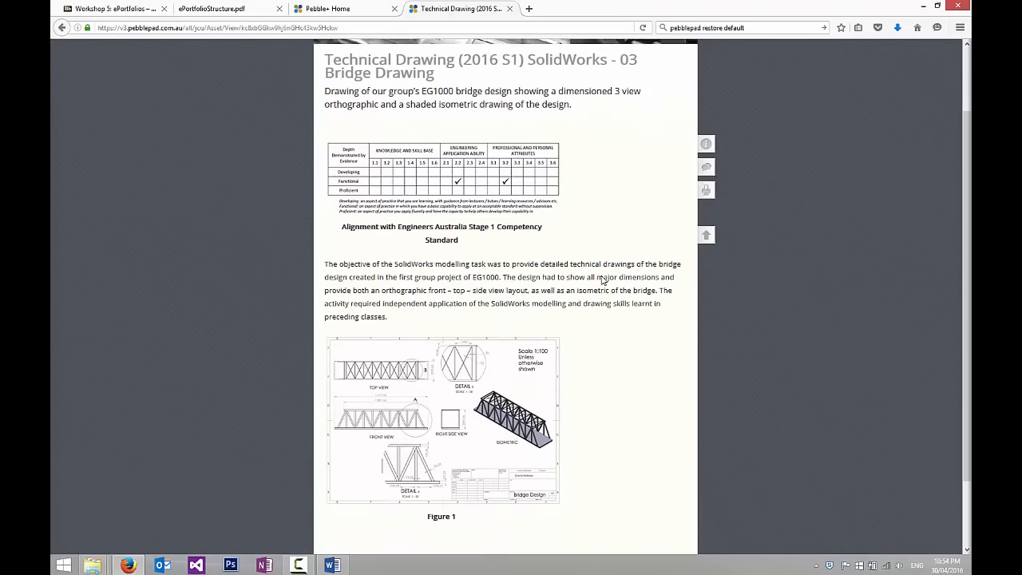
scroll(616, 280, "up", 1)
scroll(617, 281, "up", 1)
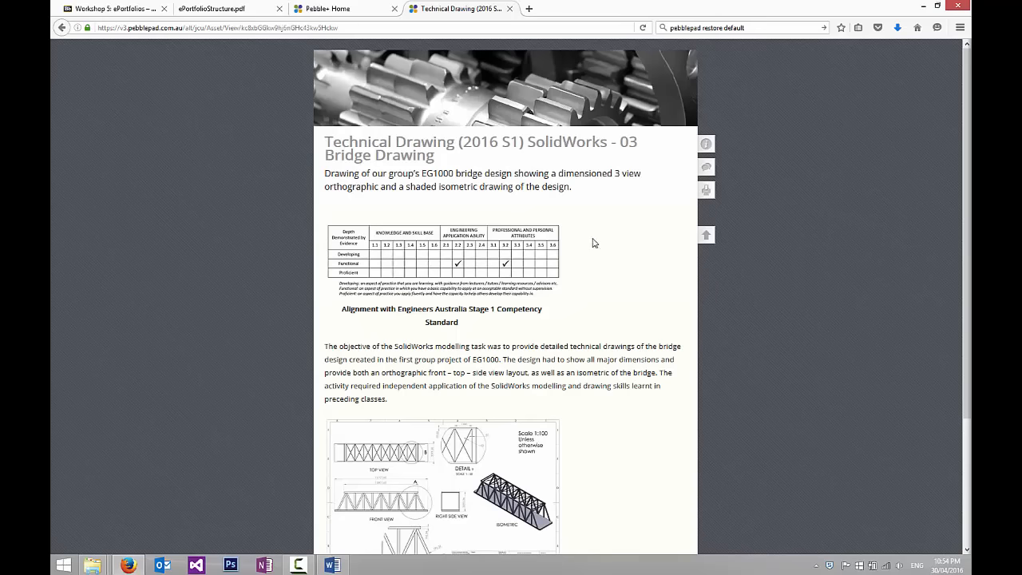
scroll(604, 239, "down", 1)
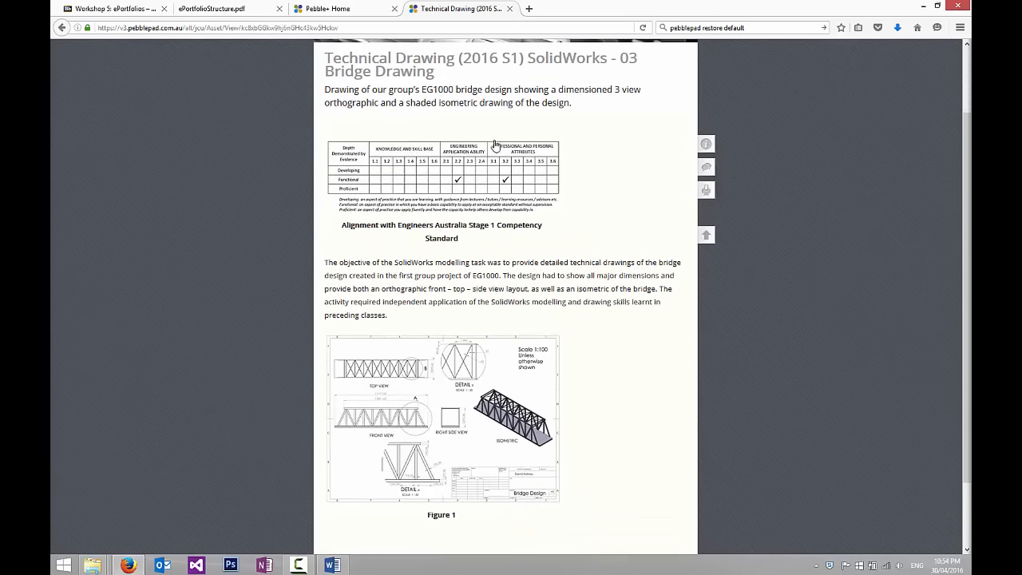
scroll(436, 248, "down", 1)
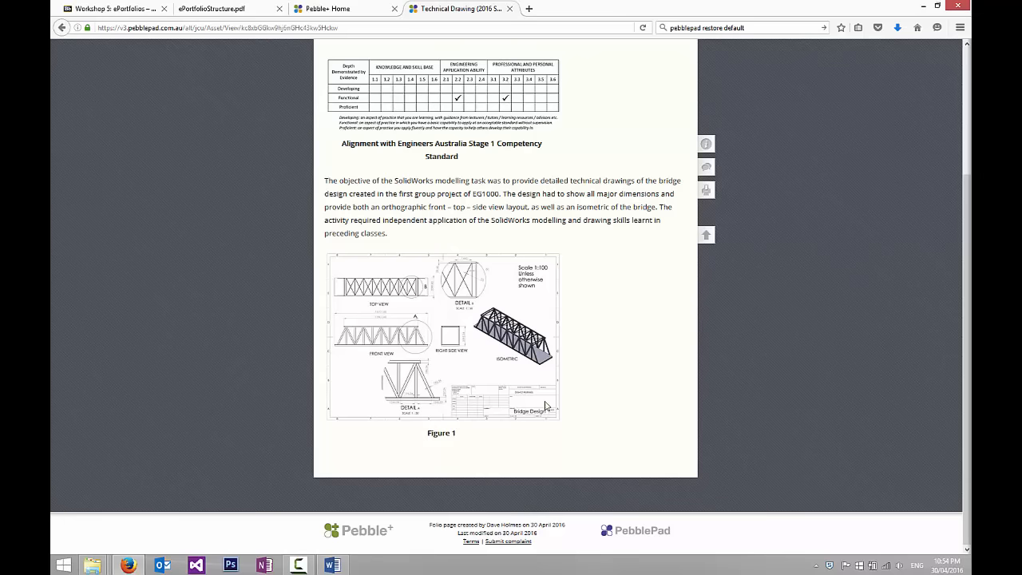
scroll(639, 274, "up", 1)
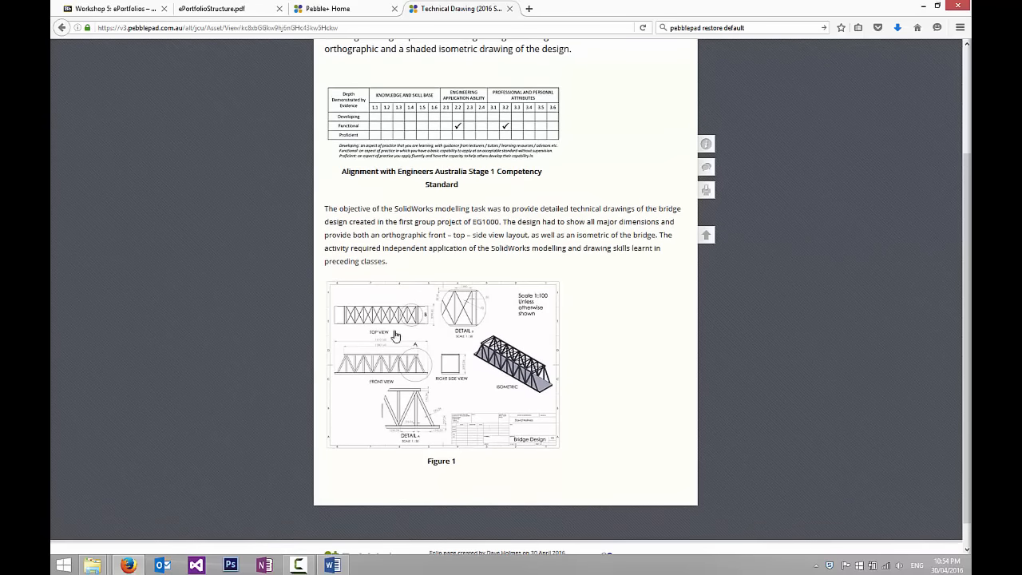
View the bridge drawing PDF linked from Figure 1, close it and return to the Technical Drawing collection.
left_click(440, 350)
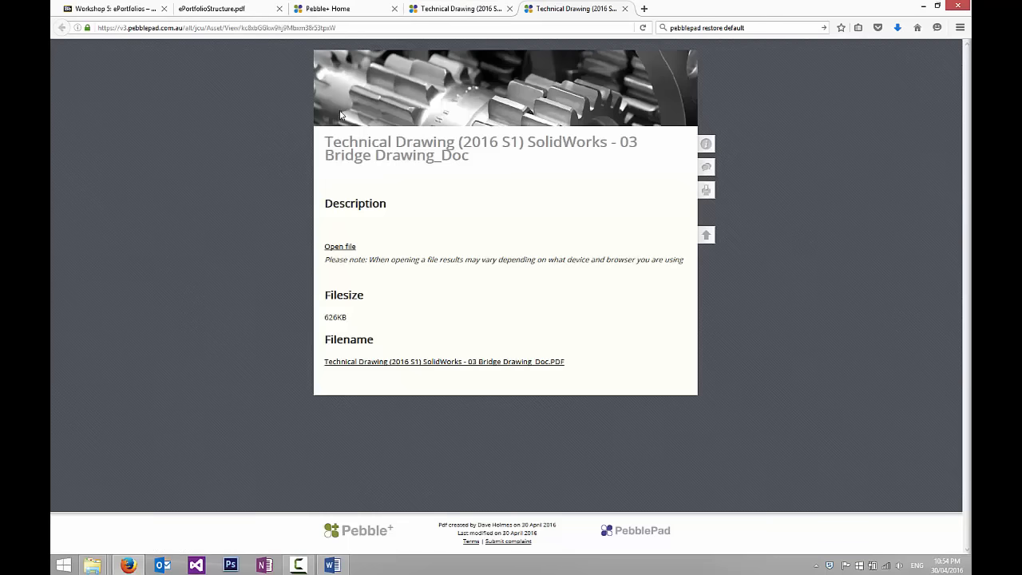
left_click(411, 364)
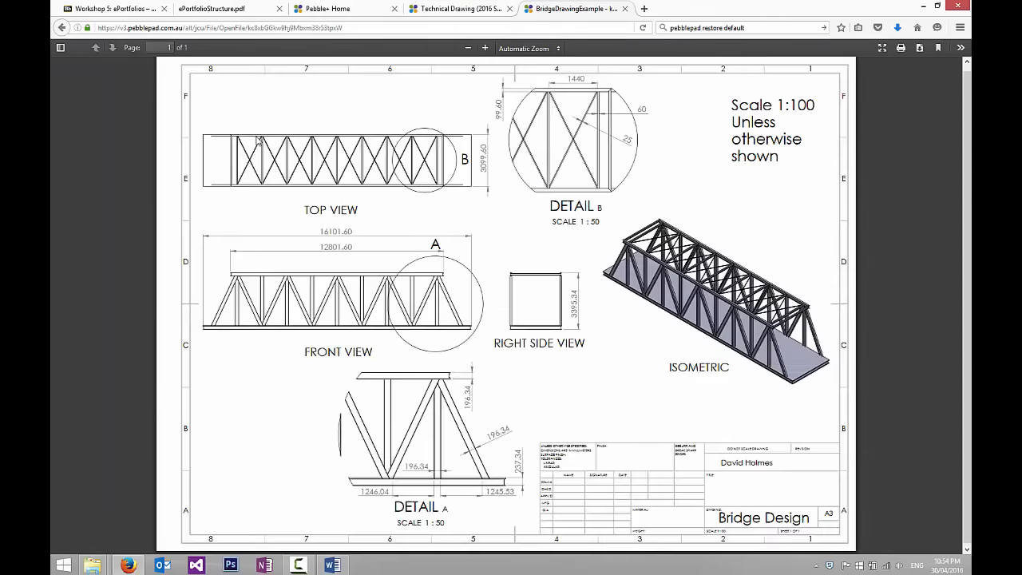
left_click(625, 9)
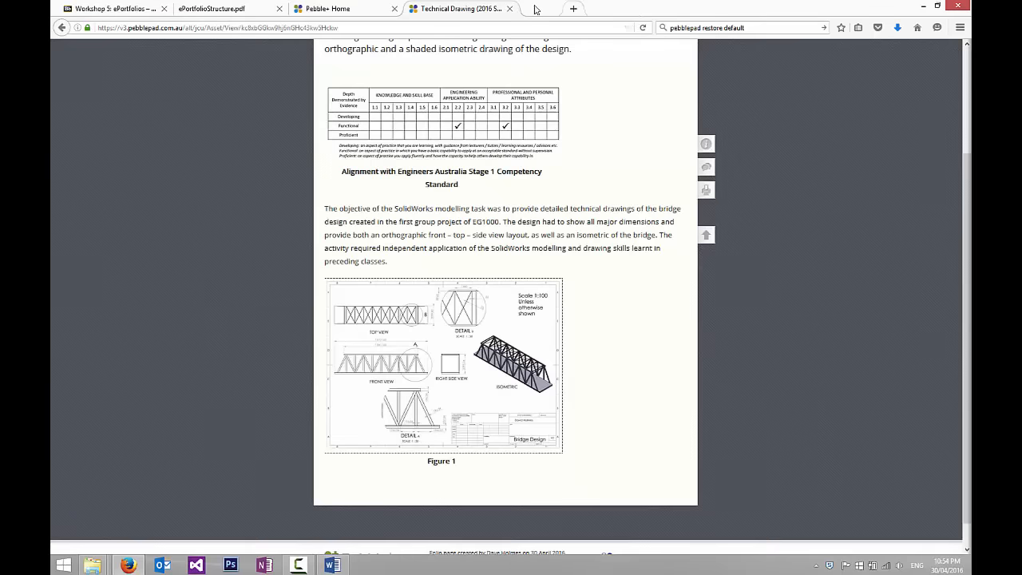
left_click(60, 28)
scroll(621, 383, "down", 2)
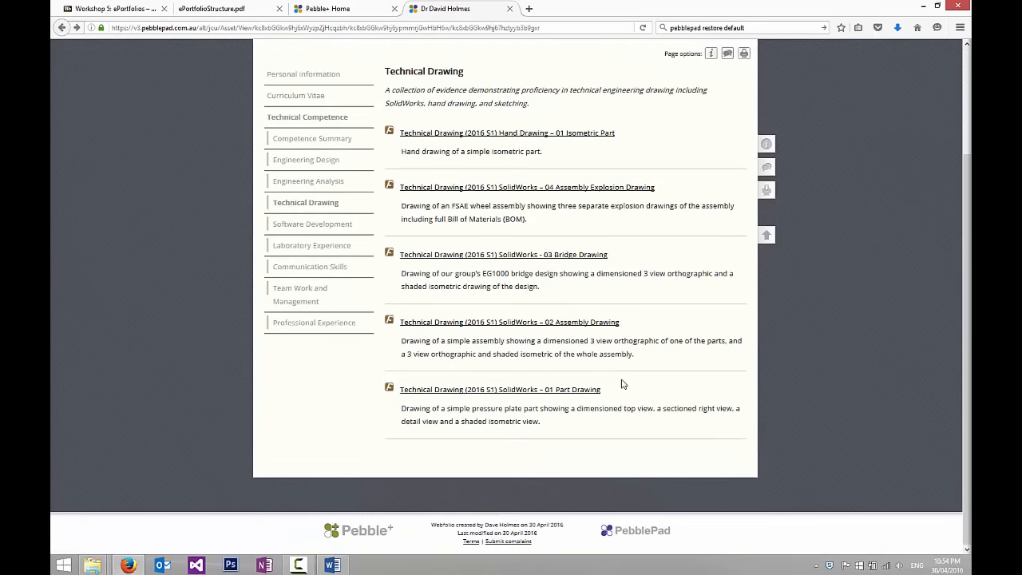
Open the Hand Drawing – 01 Isometric Part folio page and review its competency table, description and figure.
scroll(623, 384, "up", 1)
left_click(532, 190)
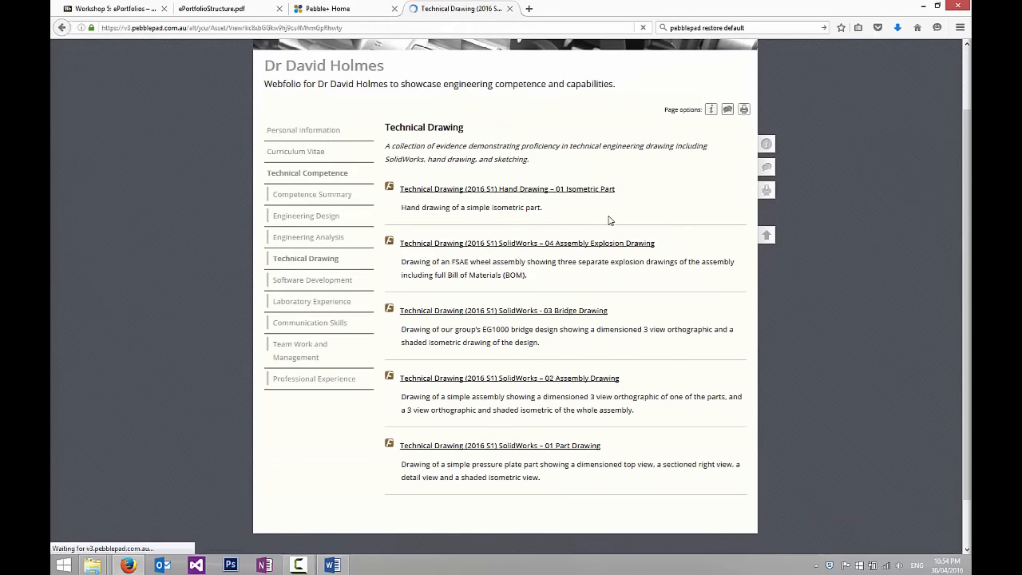
scroll(645, 278, "down", 4)
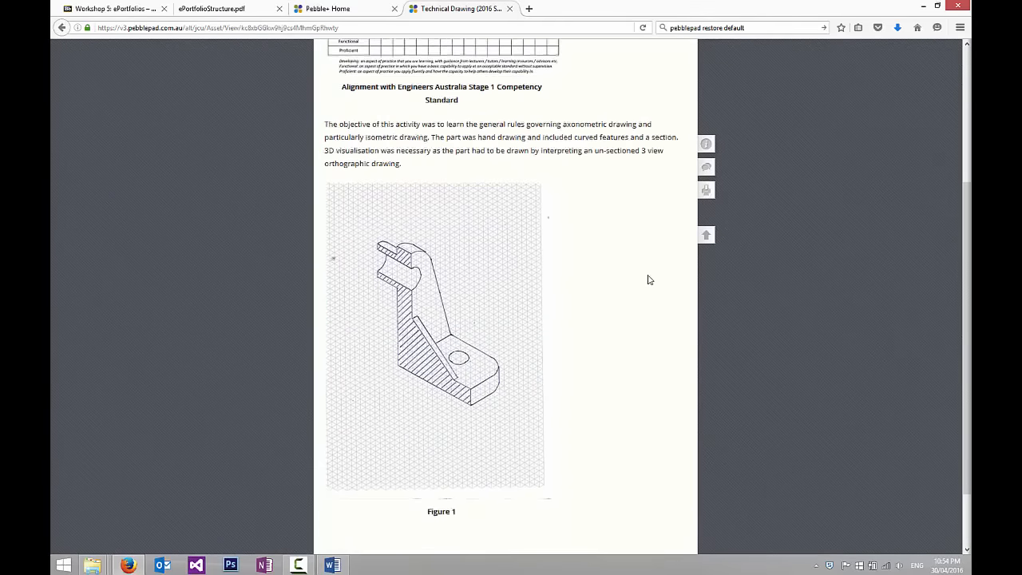
scroll(649, 280, "up", 3)
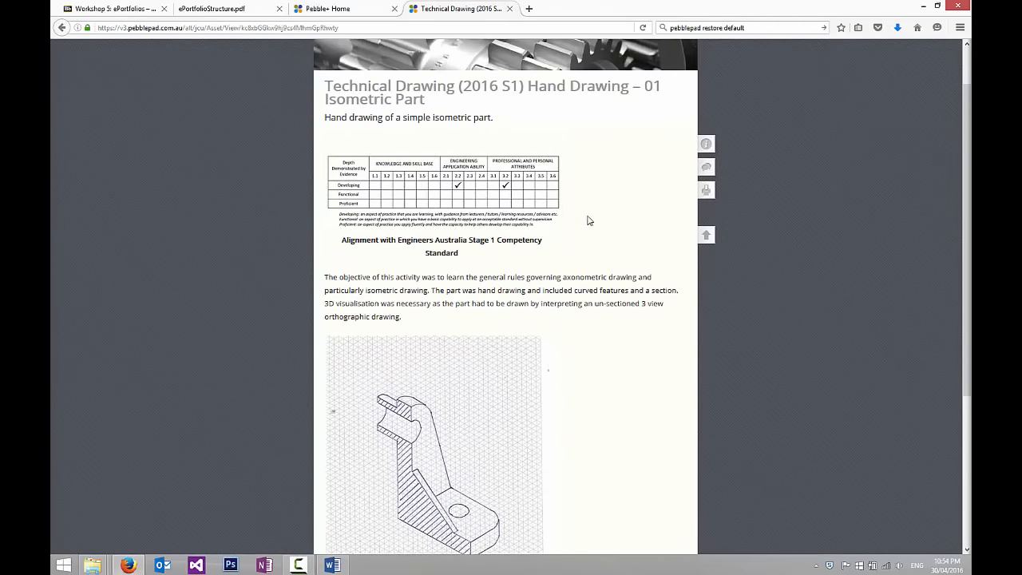
scroll(651, 256, "down", 2)
scroll(650, 256, "up", 2)
scroll(629, 240, "down", 3)
Open the PDF linked from the isometric part figure with Adobe Acrobat Reader DC, view it, and close it with its file page.
left_click(476, 296)
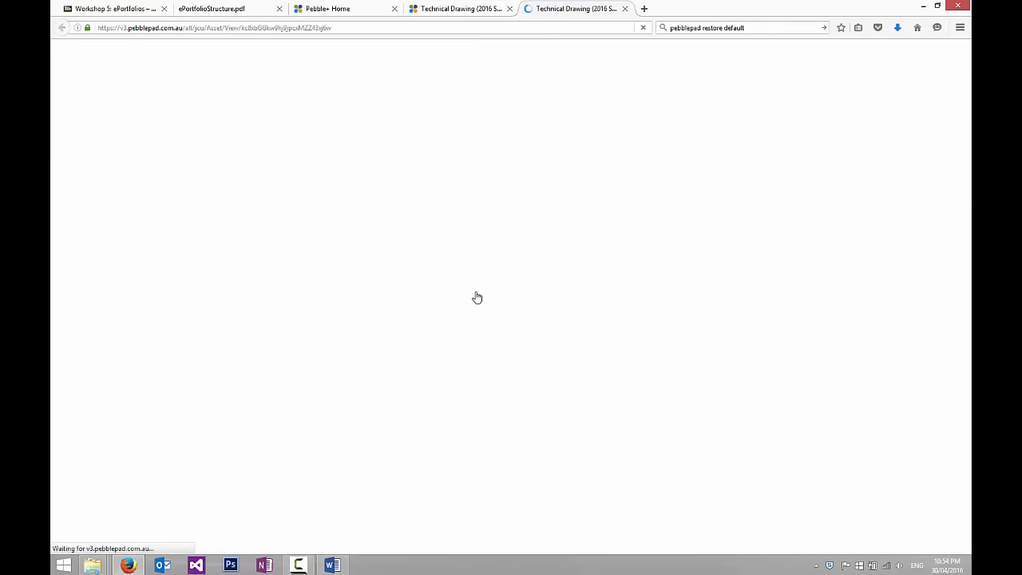
left_click(457, 362)
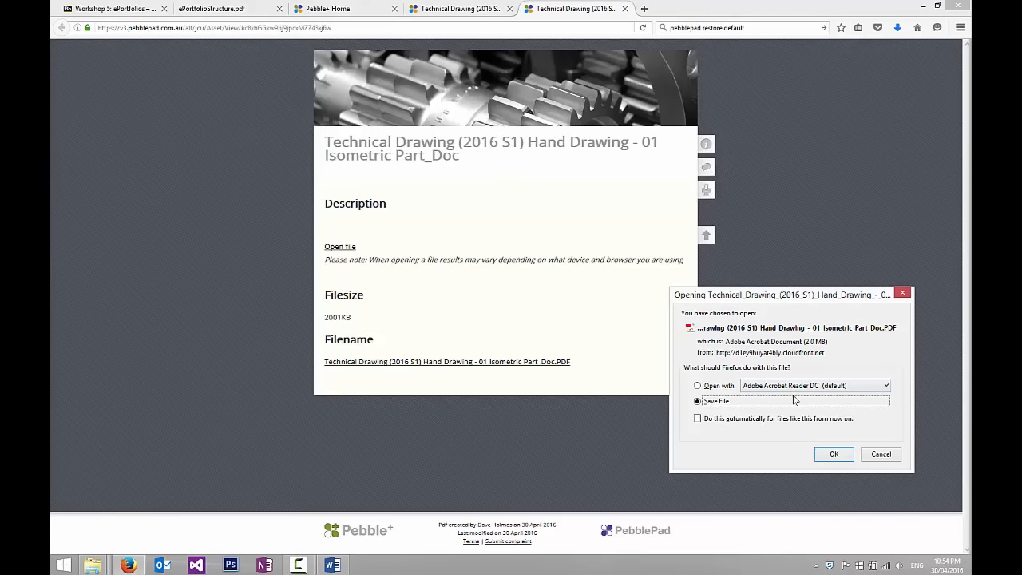
left_click(715, 386)
left_click(833, 453)
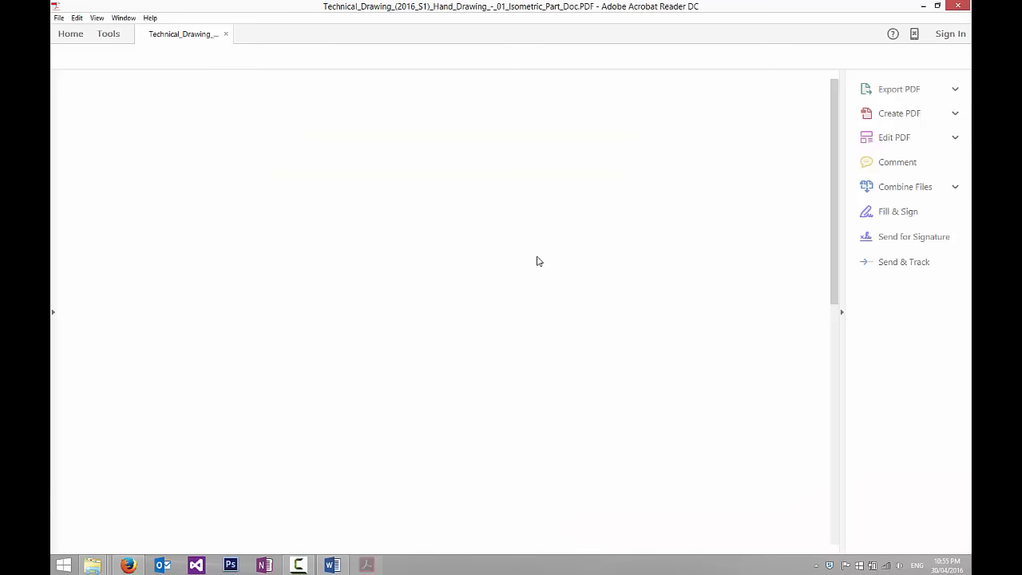
left_click(957, 5)
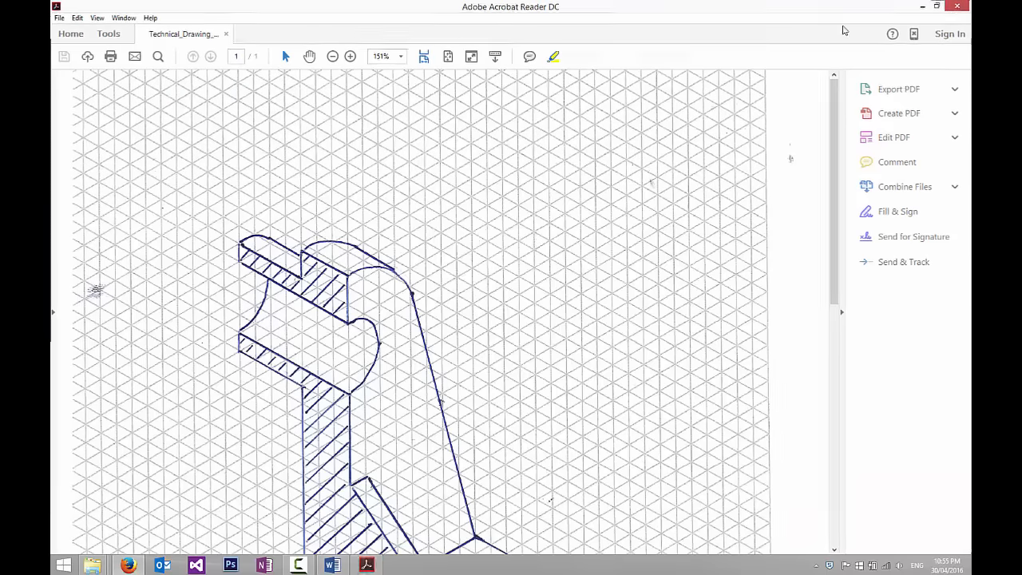
left_click(624, 9)
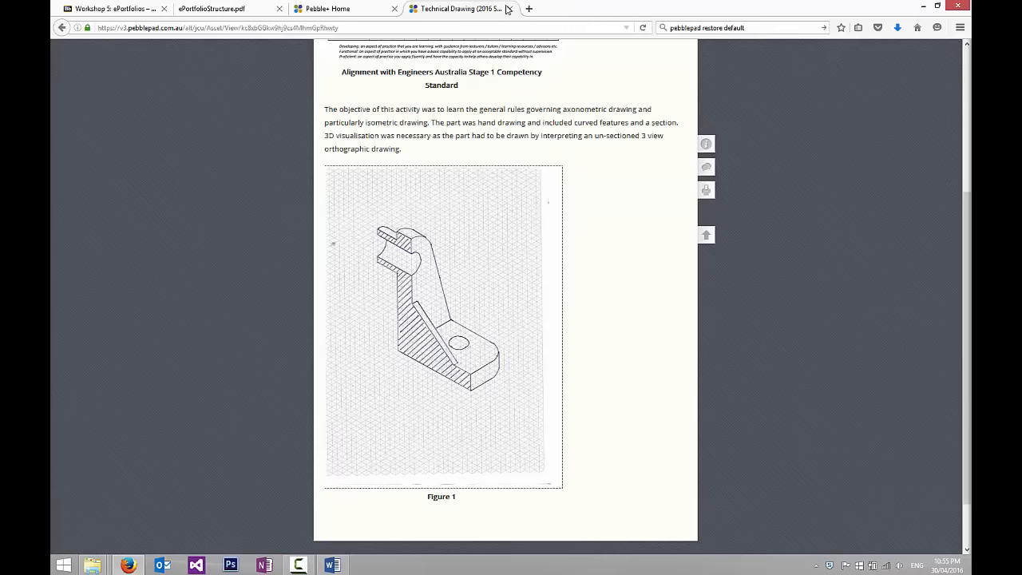
Close the webfolio preview and its viewing window, and consult the ePortfolioStructure.pdf diagram before returning to the assets list.
left_click(510, 8)
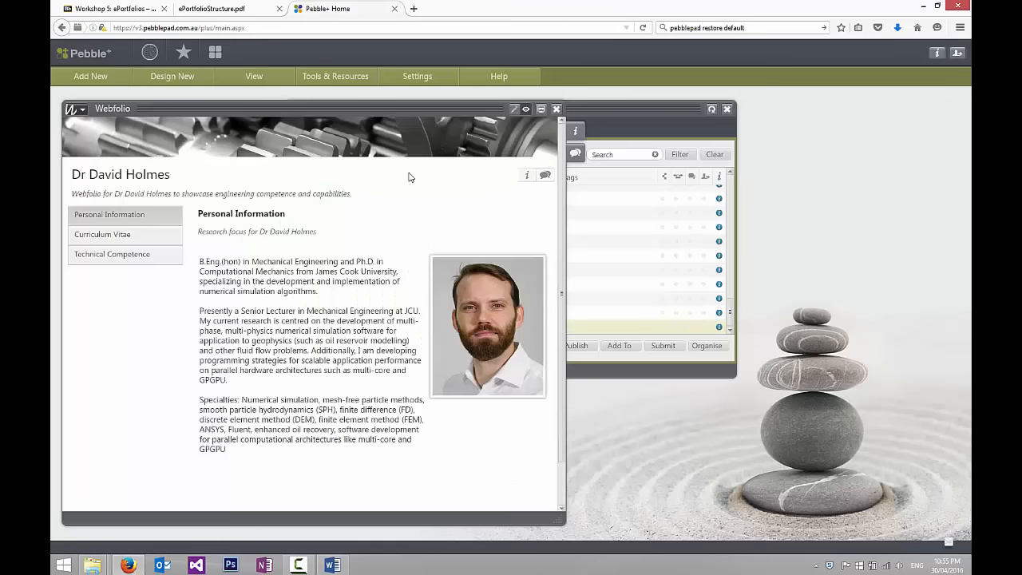
left_click(556, 108)
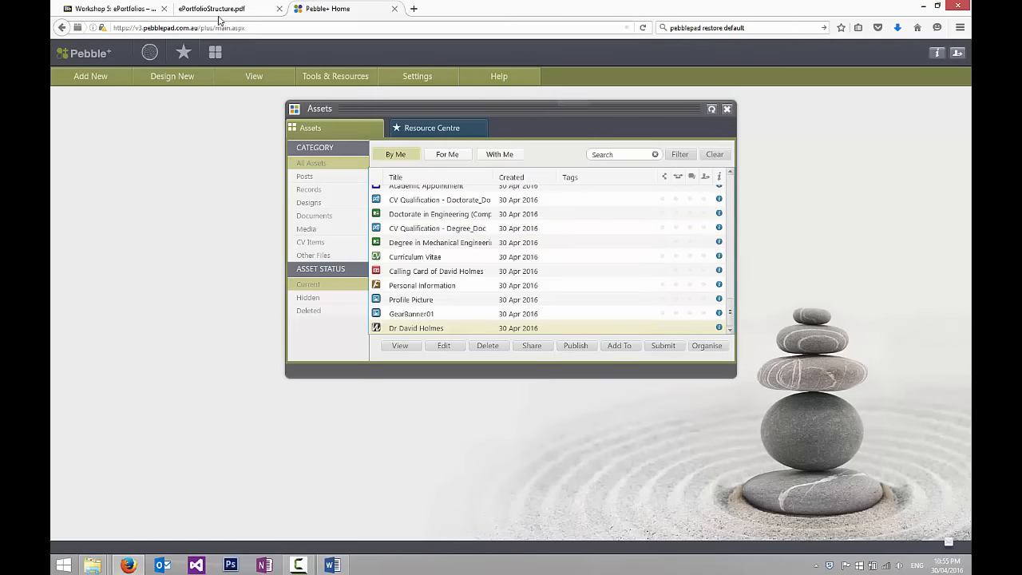
left_click(212, 8)
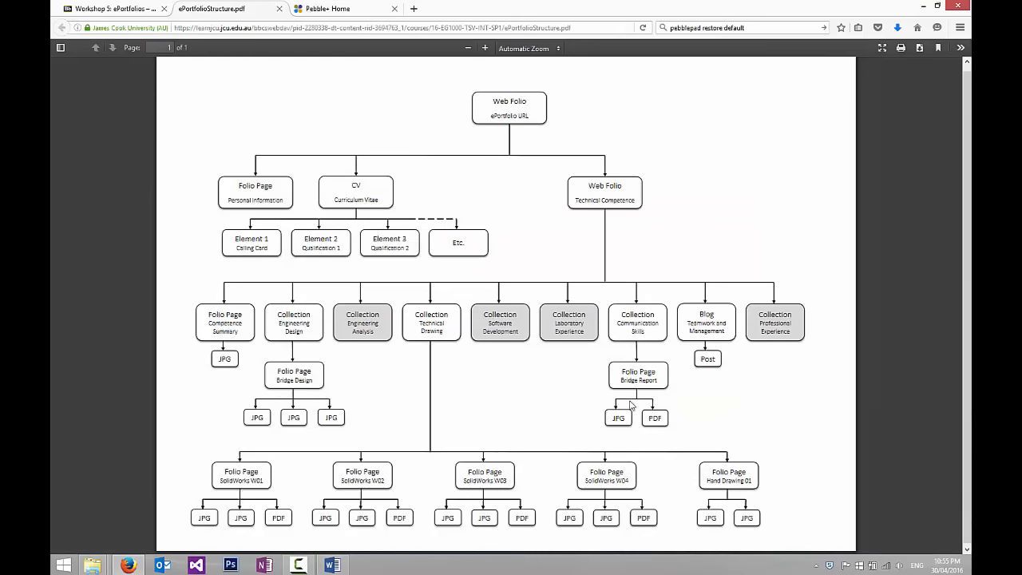
left_click(342, 8)
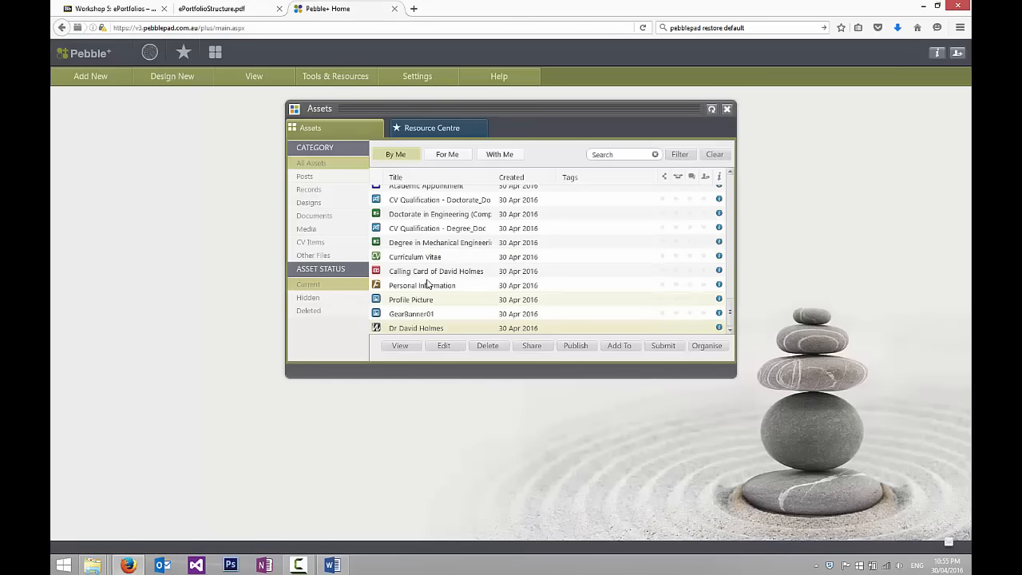
left_click(236, 9)
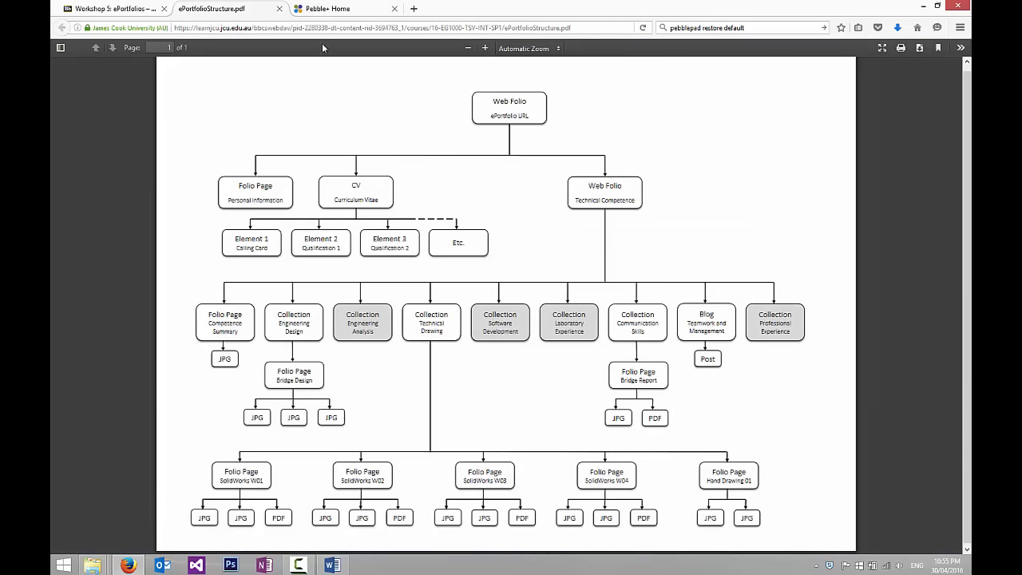
left_click(331, 9)
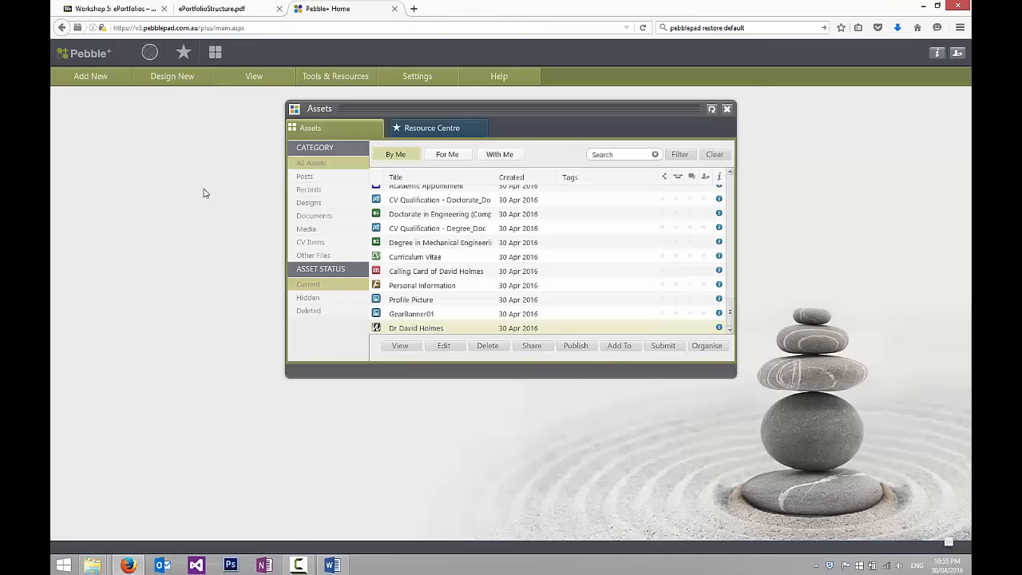
Create a folio page titled "Communication Skills (2016 S1) Design Report – EG1000 Bridge Design", copying the title from the Word document.
left_click(174, 76)
left_click(166, 167)
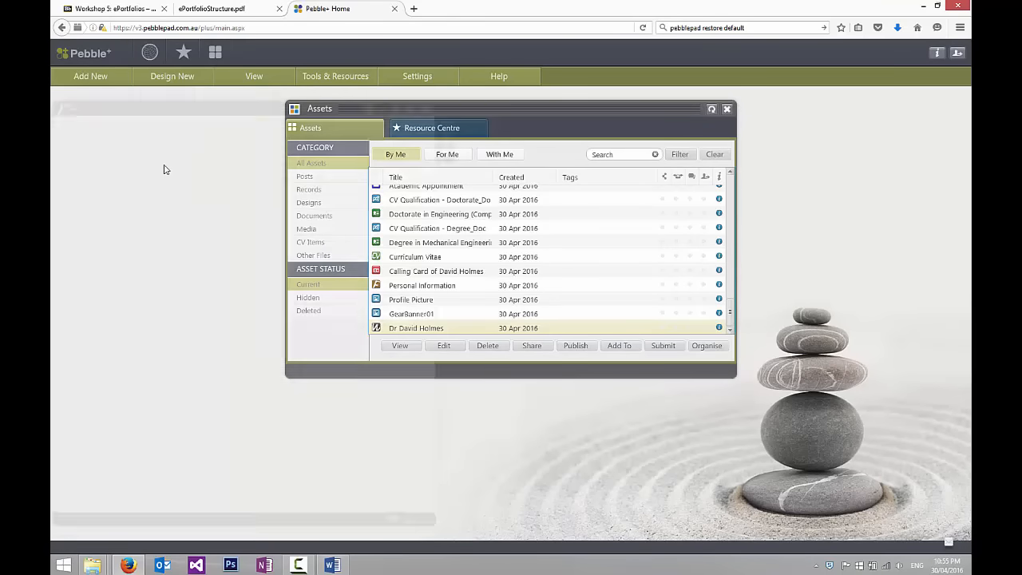
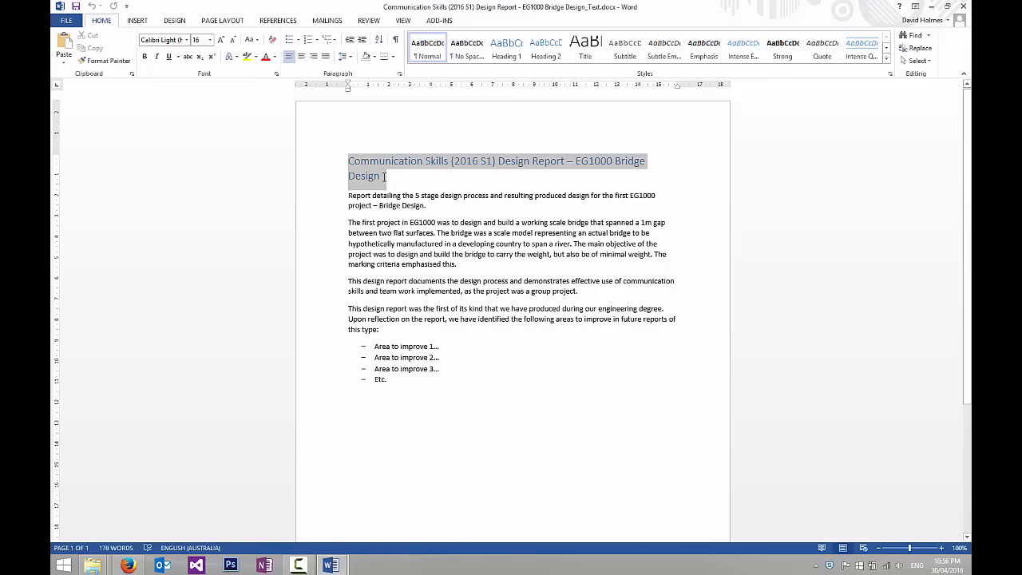
left_click_drag(384, 176, 384, 176)
key("ctrl+c")
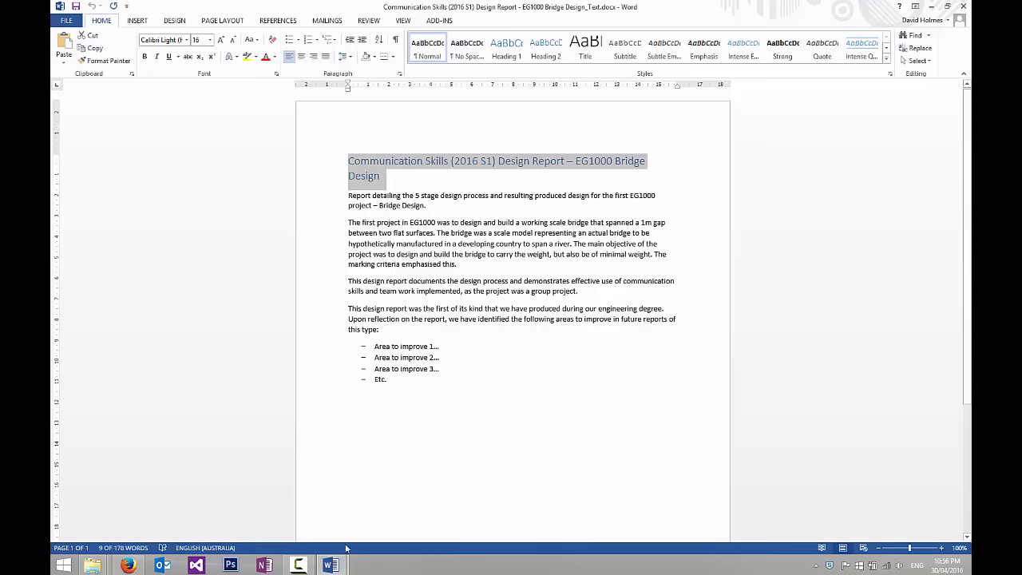
mouse_move(331, 563)
left_click(323, 466)
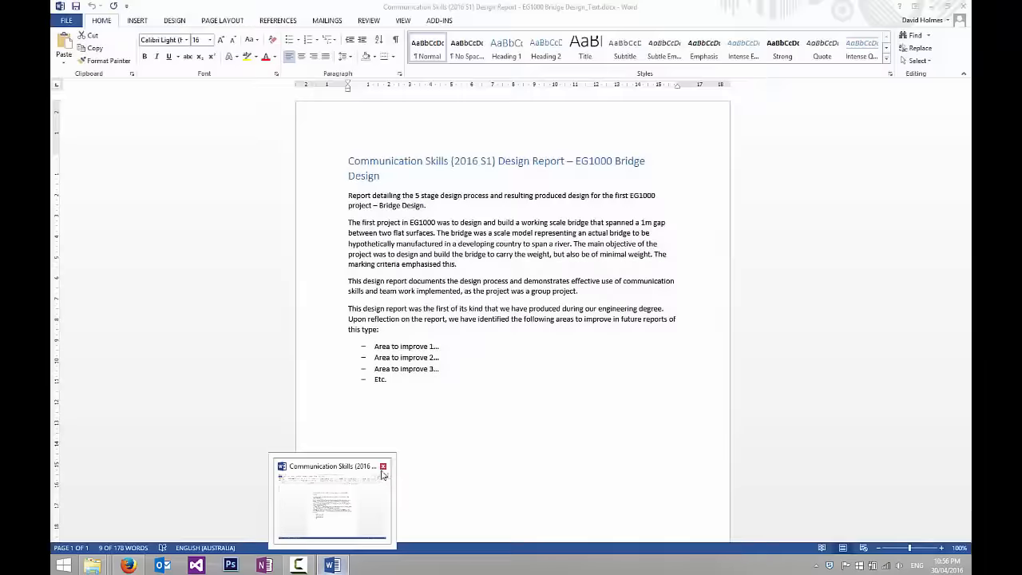
left_click(140, 559)
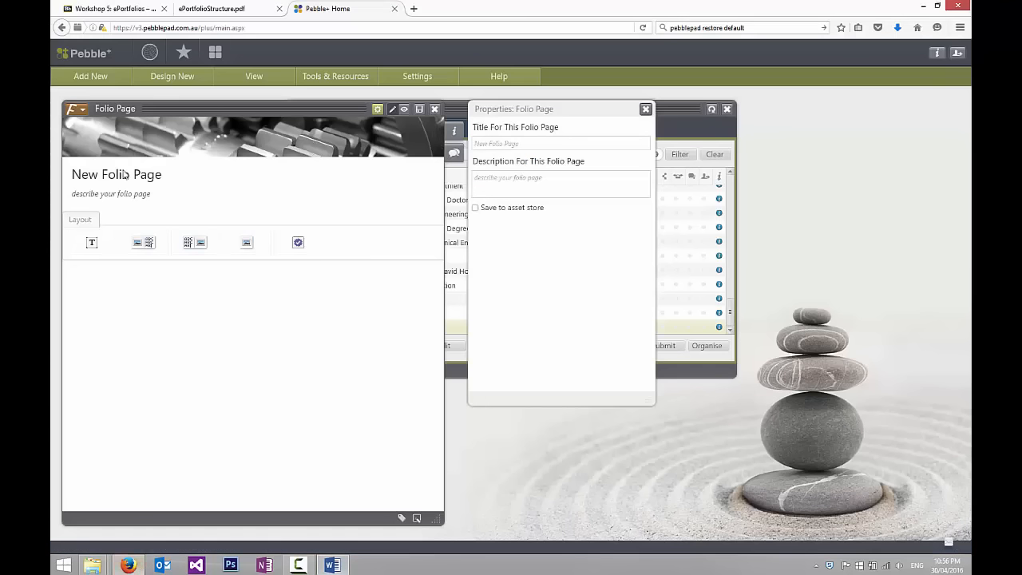
left_click(508, 141)
key("ctrl+v")
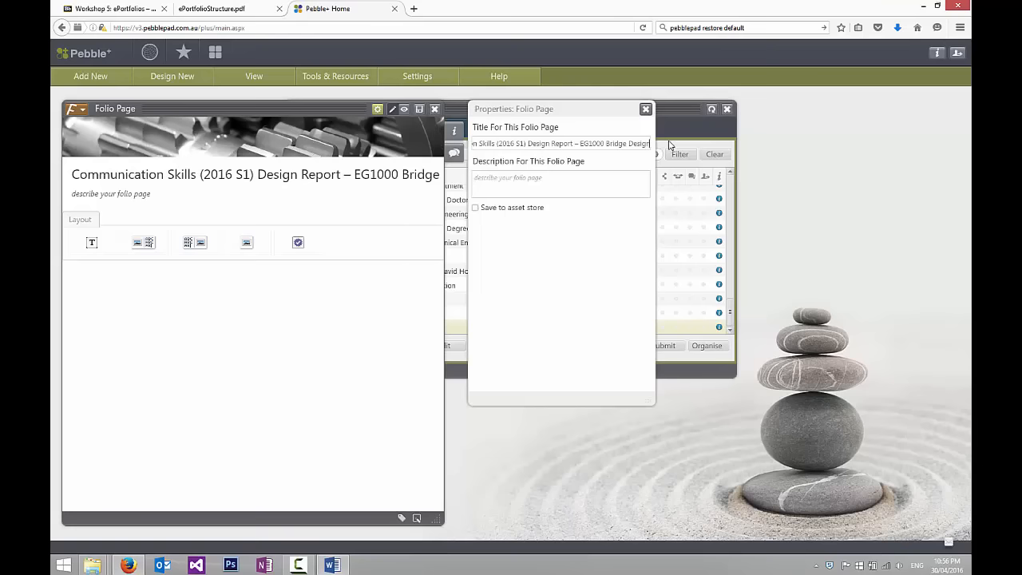
Set the folio page description to the Word document's sentence "Report detailing the 5 stage design process and resulting produced design for the first EG1000 project – Bridge Design.".
left_click(333, 565)
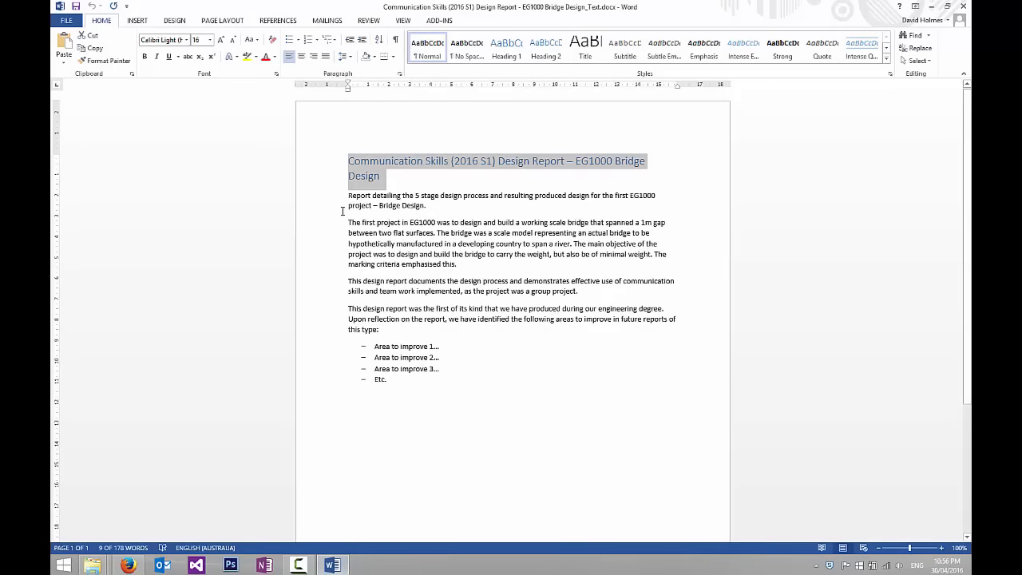
left_click_drag(349, 193, 430, 205)
key("ctrl+c")
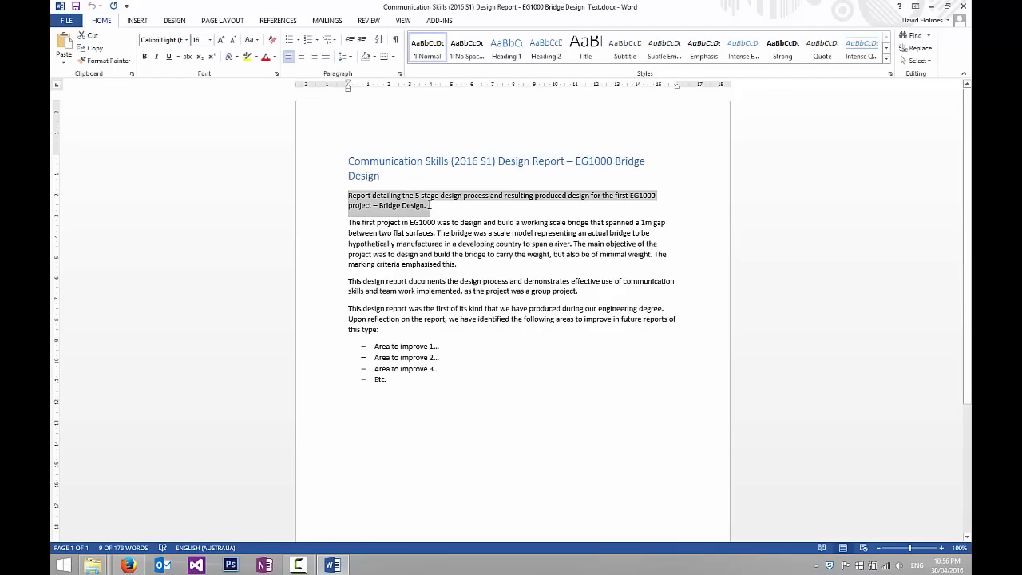
left_click(334, 564)
left_click(489, 177)
key("ctrl+v")
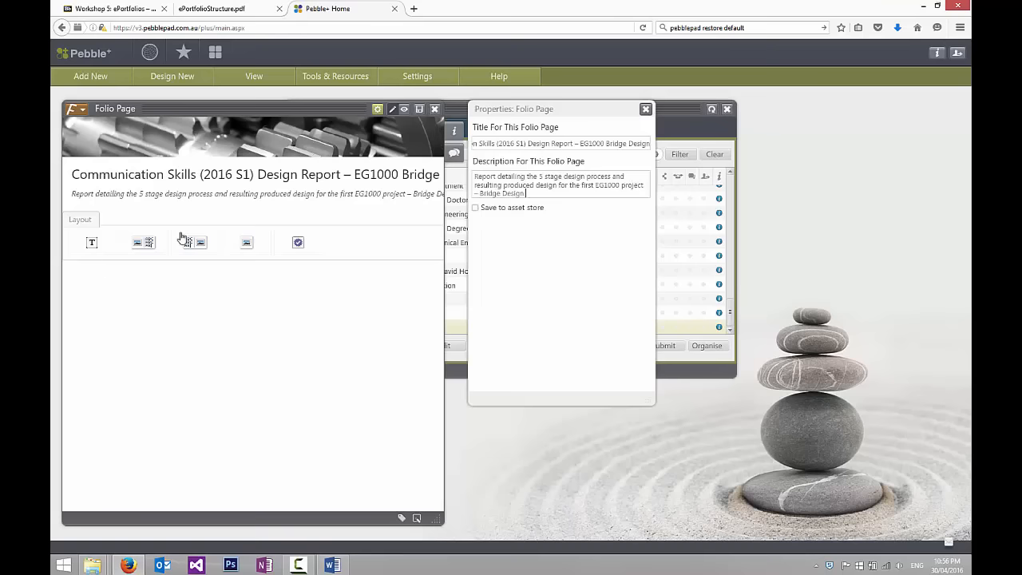
Select the Word document's body text from "The first project in EG1000" through the list of areas to improve, and return to the folio page.
left_click(332, 565)
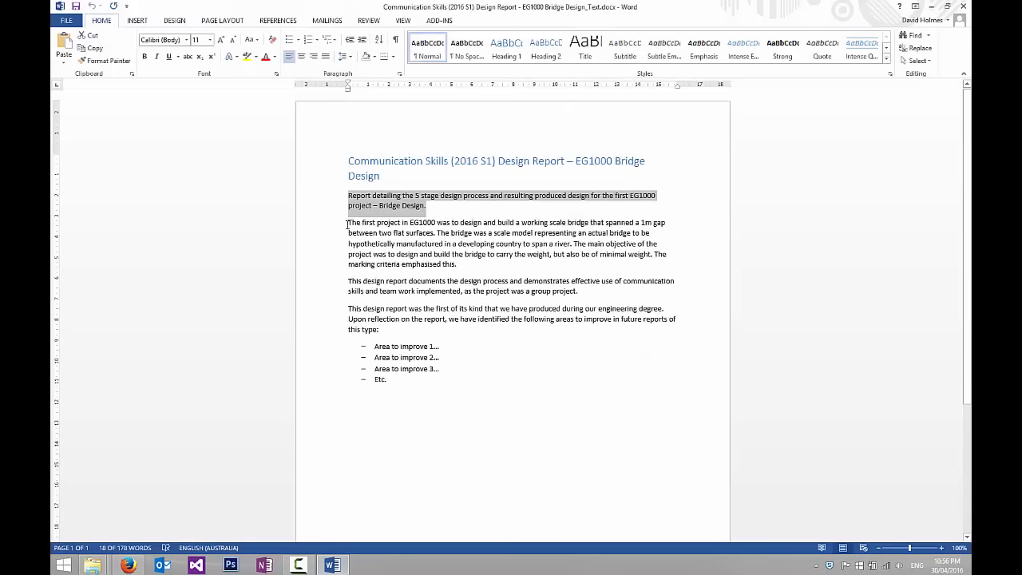
left_click_drag(348, 221, 432, 380)
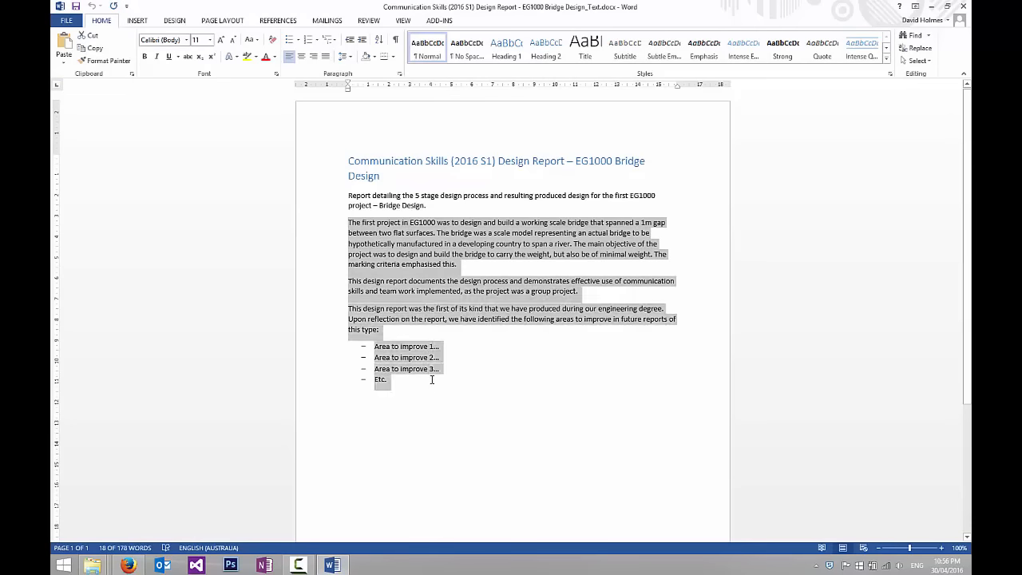
left_click(333, 563)
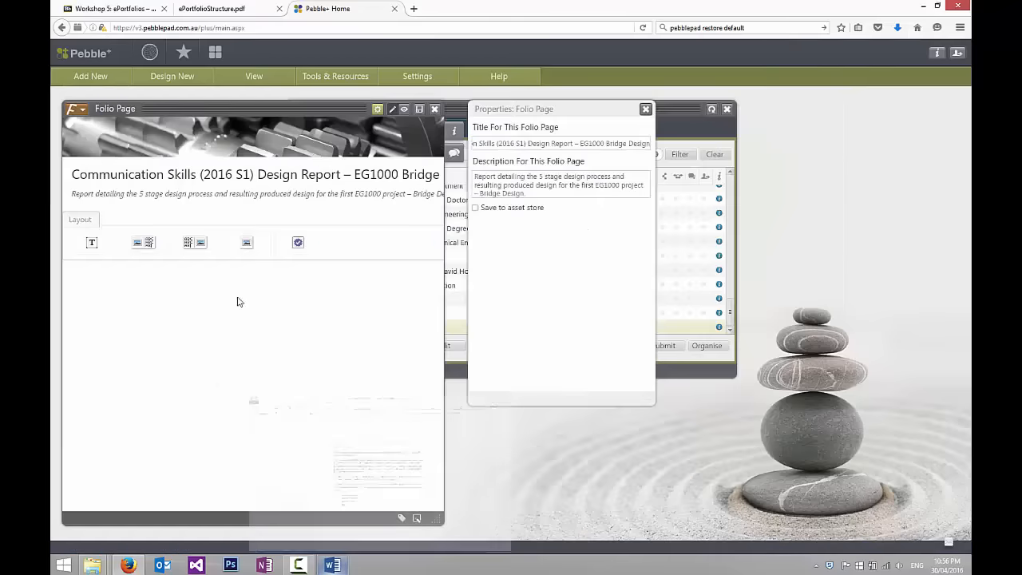
Add an image block to the folio page and start uploading a new media file for it.
left_click(247, 243)
left_click(237, 253)
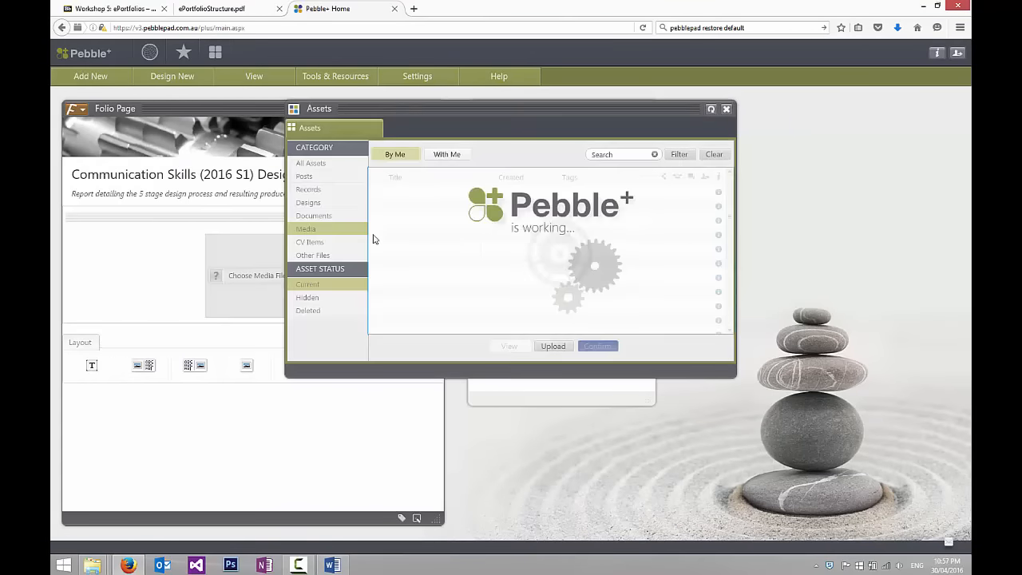
left_click(551, 346)
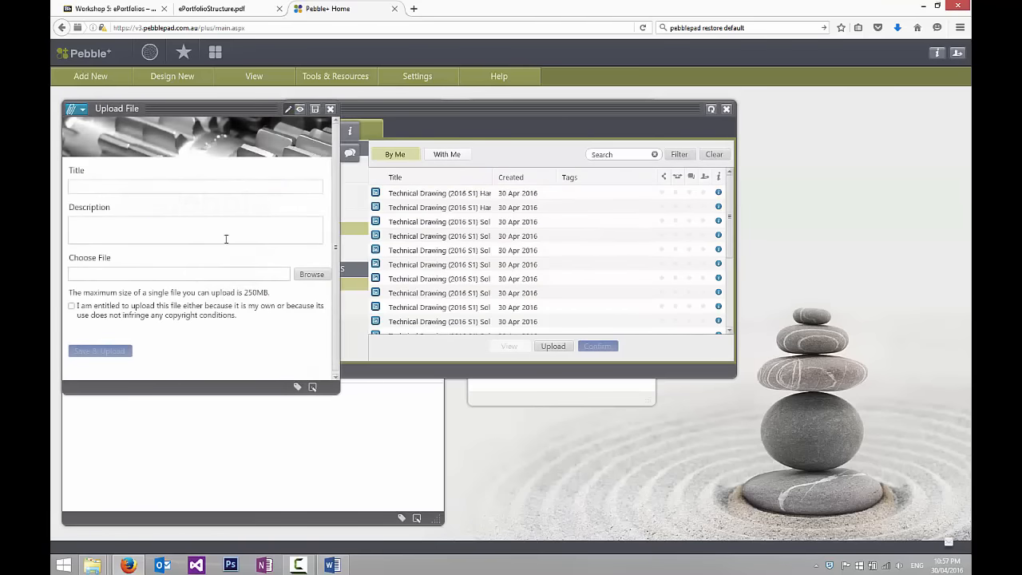
left_click(310, 274)
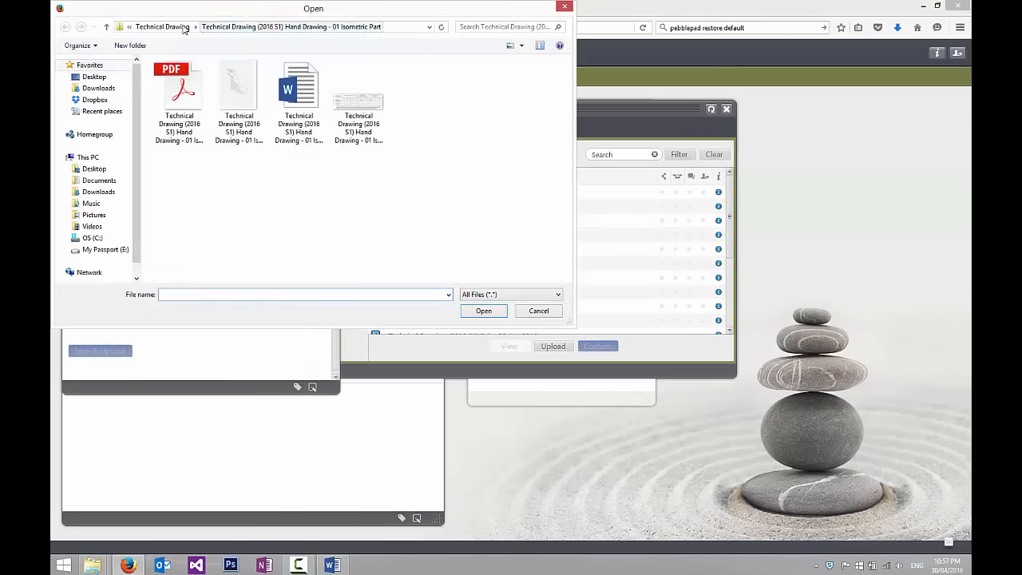
Choose "Communication Skills (2016 S1) Design Report - EG1000 Bridge Design_Map.jpg" from its subfolder under Technical Competence, Communication Skills.
left_click(195, 28)
left_click(206, 28)
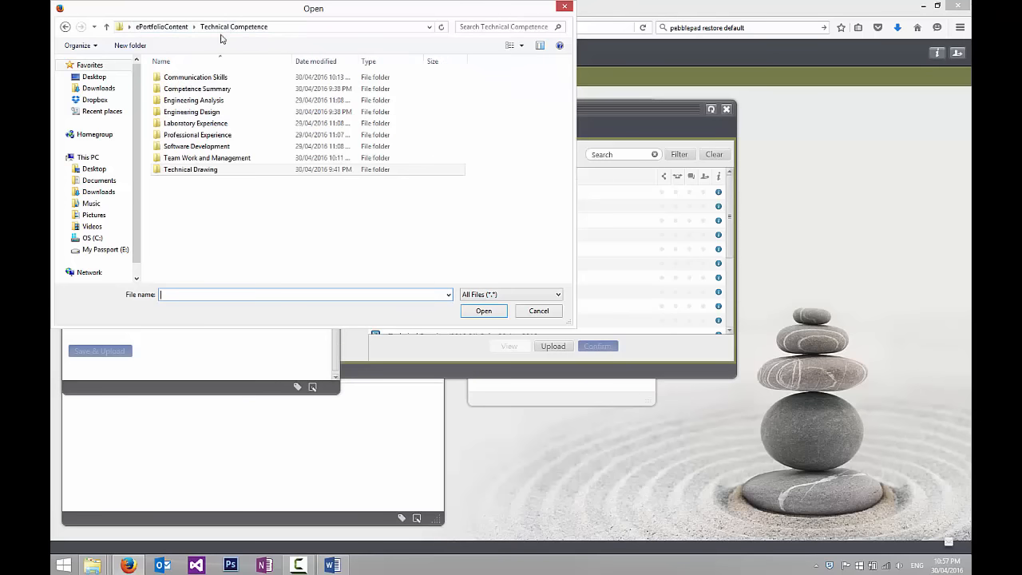
left_click(199, 80)
double_click(199, 80)
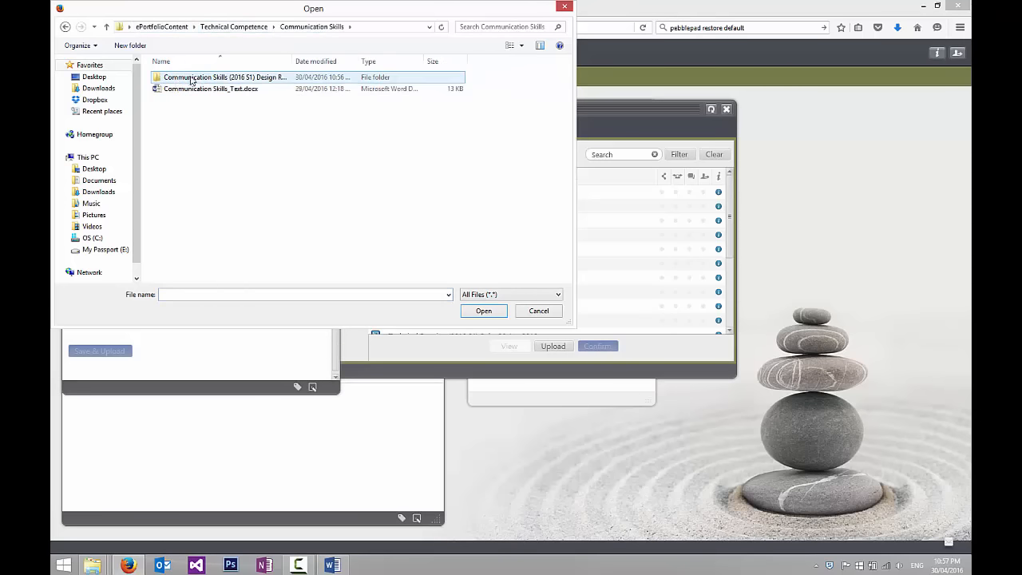
double_click(226, 78)
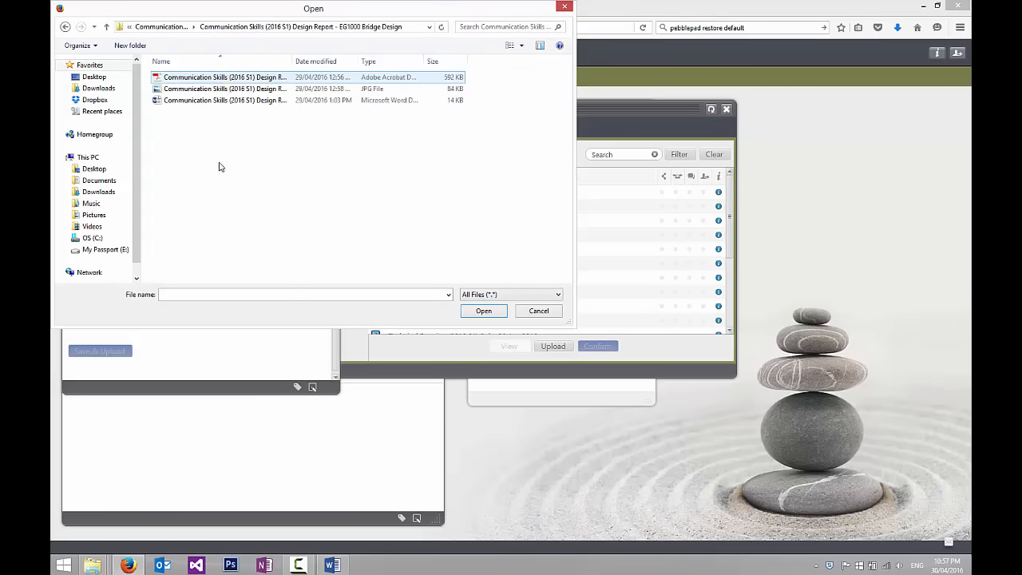
left_click_drag(348, 69, 459, 66)
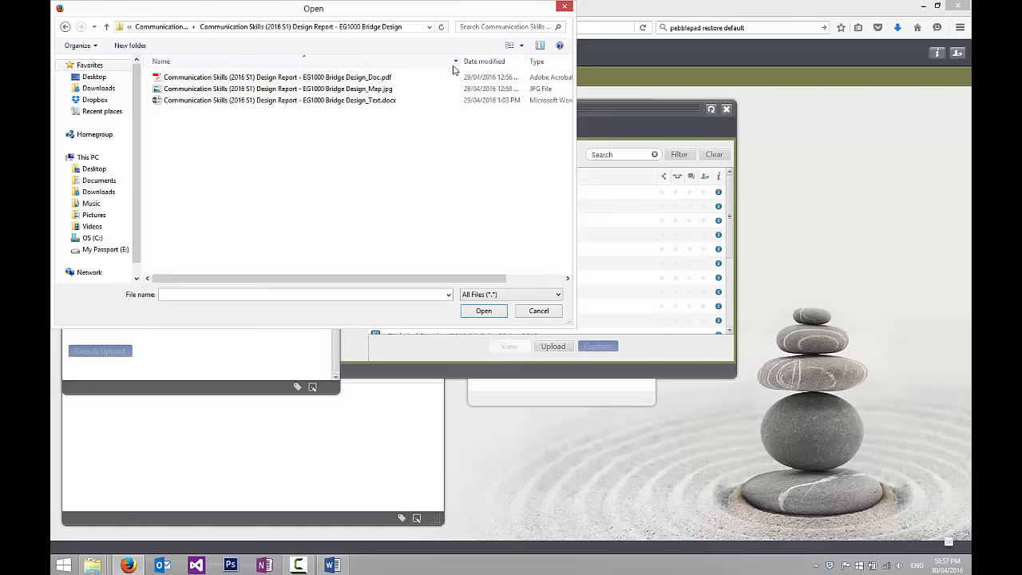
left_click(206, 90)
double_click(206, 91)
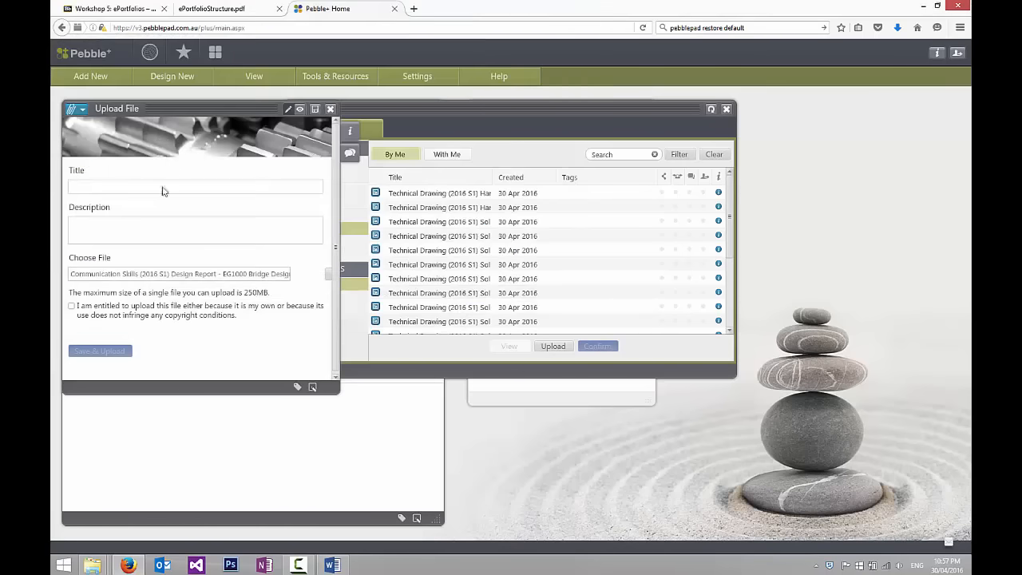
Title the file "Communication Skills (2016 S1) Design Report - EG1000 Bridge Design_Map", accept the copyright declaration, upload it and close the upload form.
left_click_drag(264, 276, 79, 277)
key("ctrl+c")
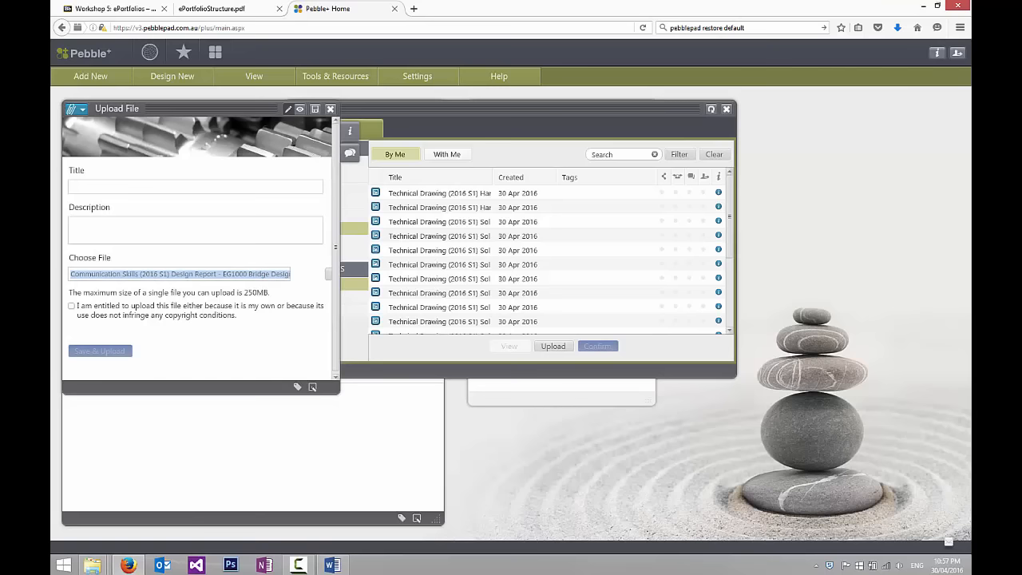
left_click(116, 188)
key("ctrl+v")
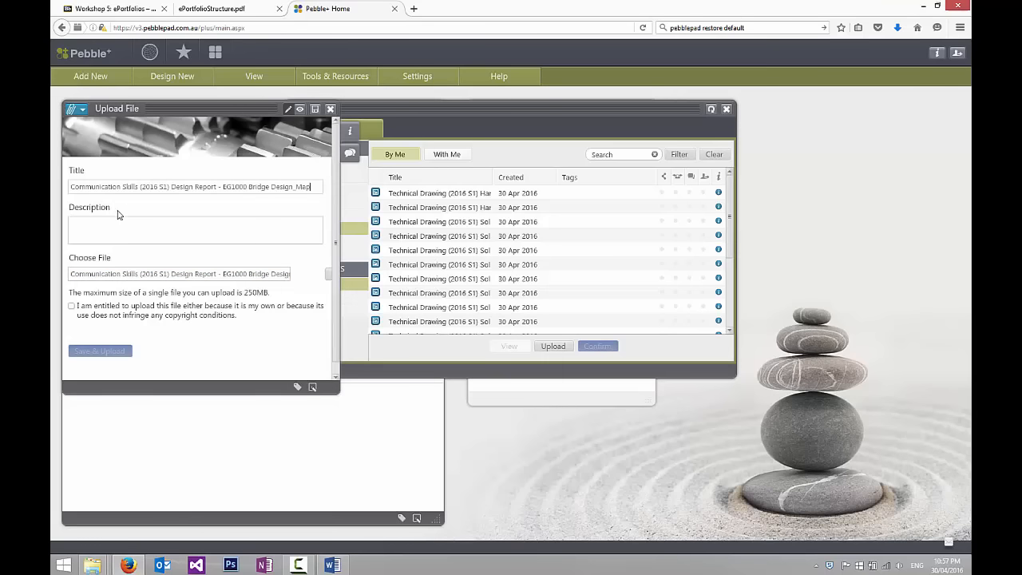
left_click(84, 312)
left_click(100, 351)
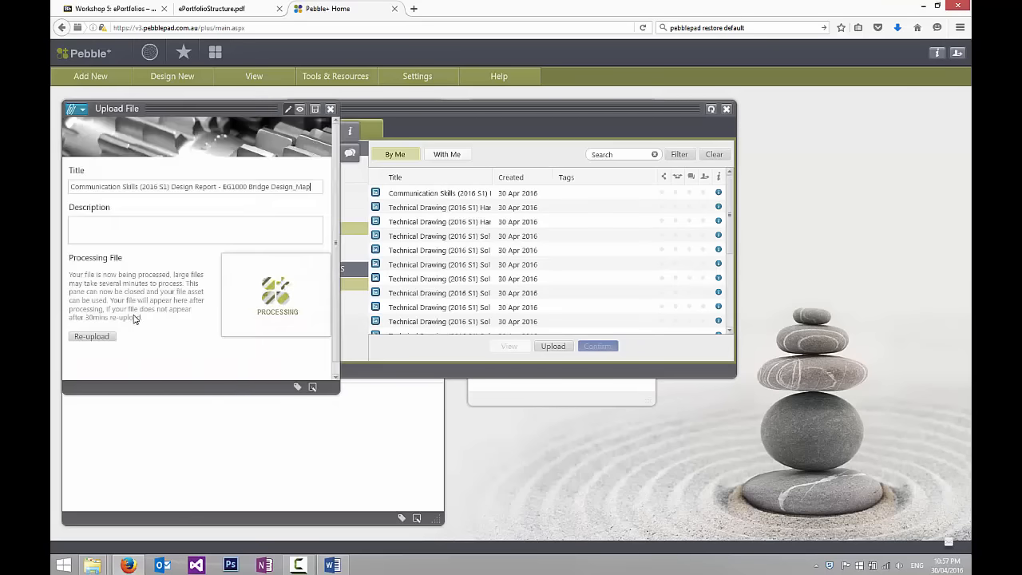
left_click(331, 110)
Upload "Communication Skills (2016 S1) Design Report - EG1000 Bridge Design_Doc.pdf" as another asset, titled with its file name and with the copyright declaration accepted.
left_click(552, 346)
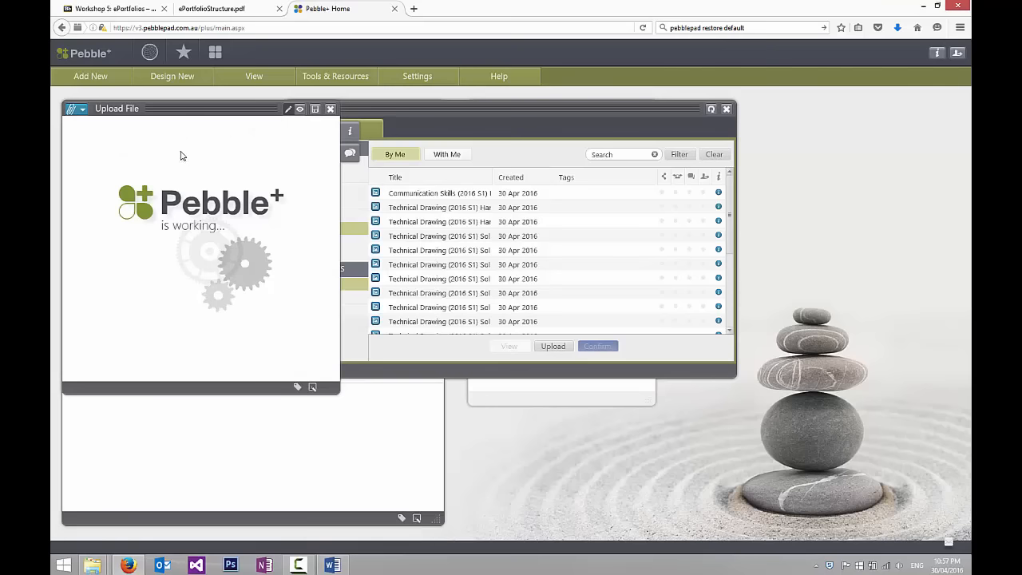
left_click(311, 274)
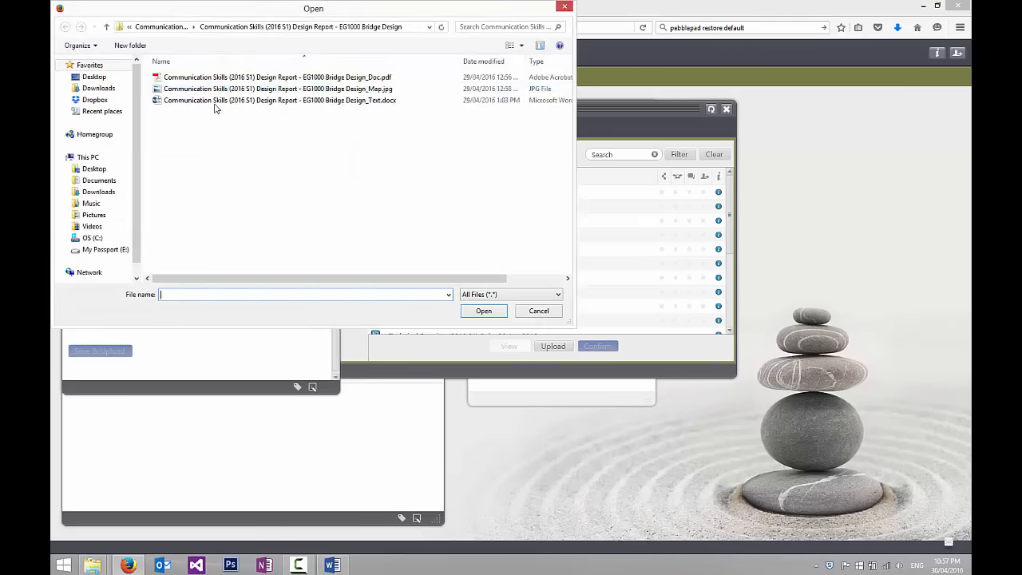
left_click(224, 78)
left_click(350, 78)
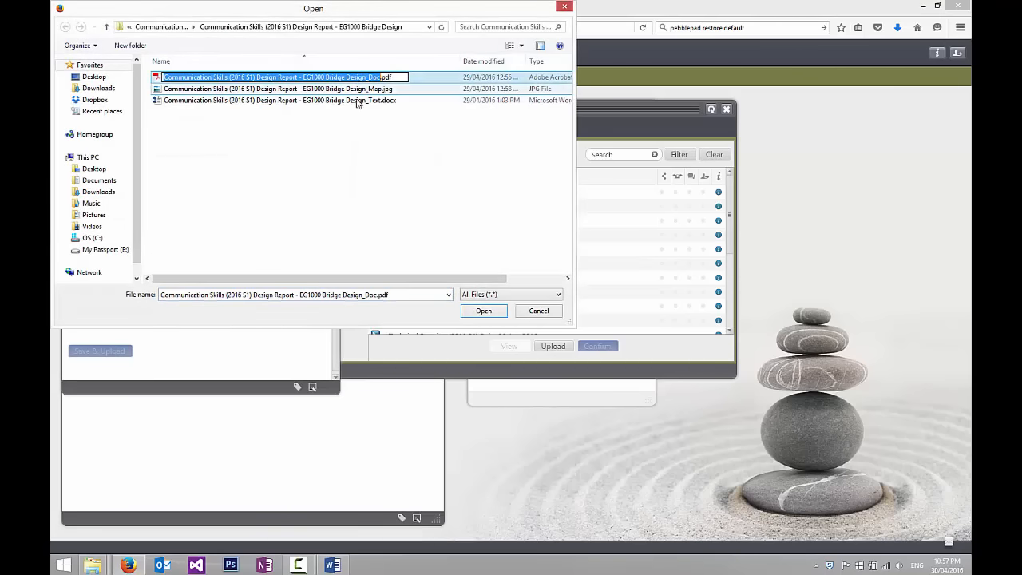
left_click(275, 149)
double_click(266, 77)
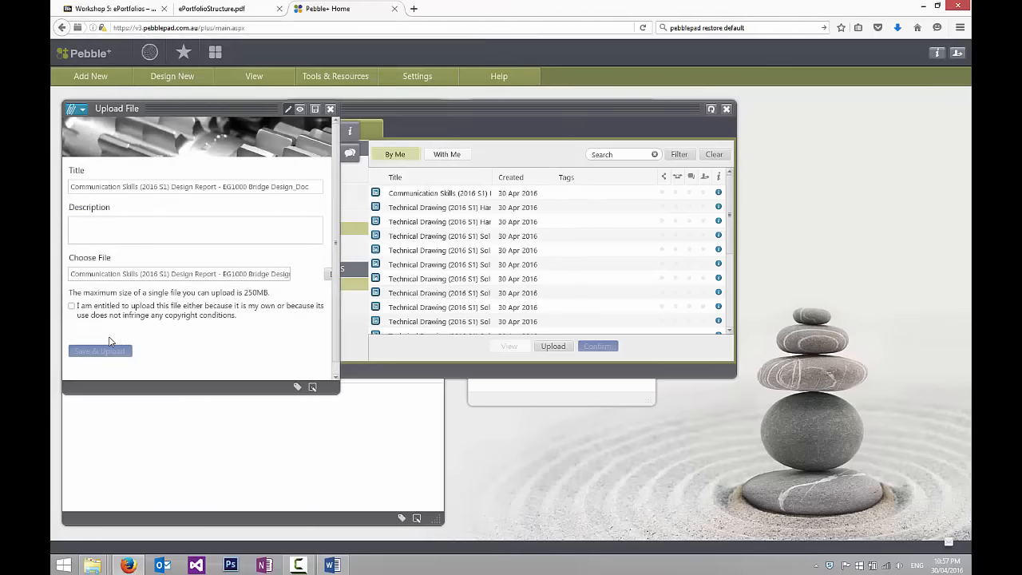
left_click(115, 315)
left_click(99, 351)
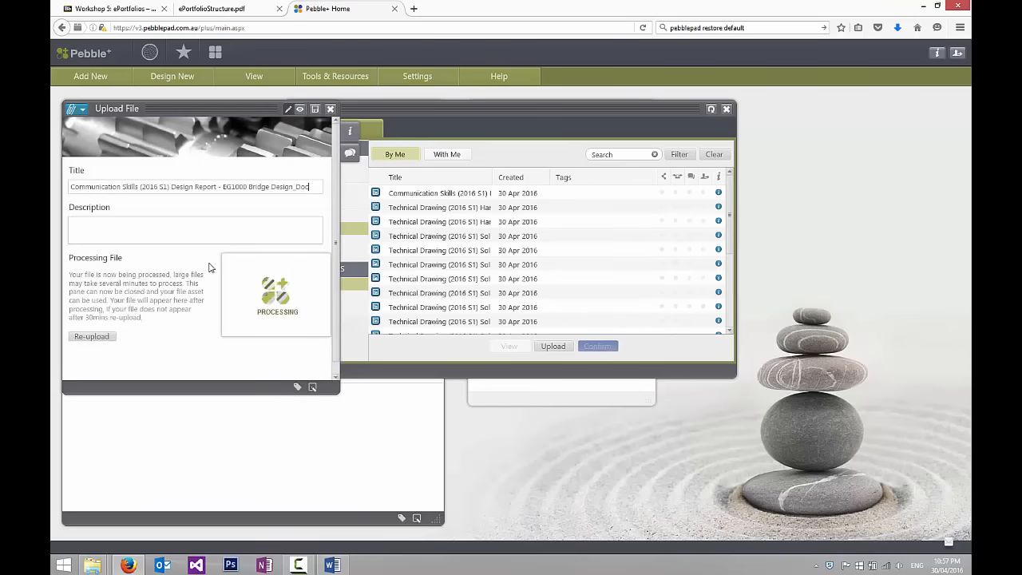
left_click(330, 108)
Place the uploaded Communication Skills map image in the image block and link it to the Engineers Australia Stage 1 Competency Standard asset.
left_click(502, 193)
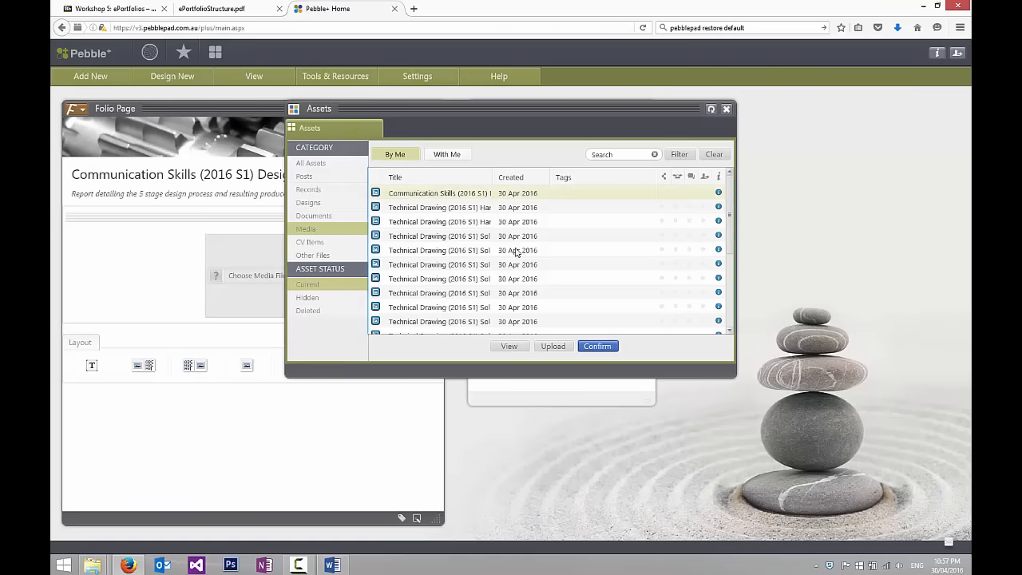
left_click(597, 345)
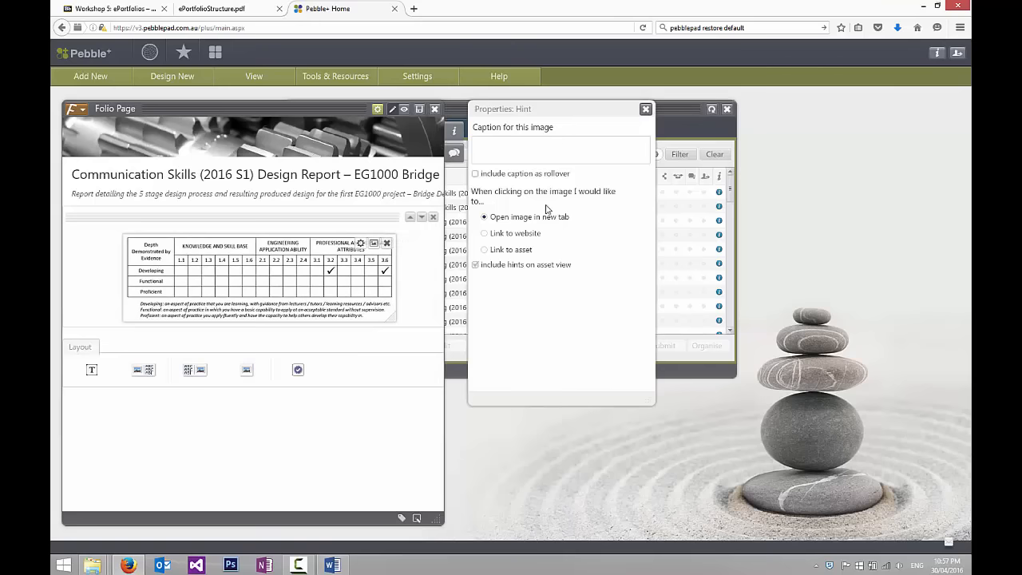
left_click(509, 250)
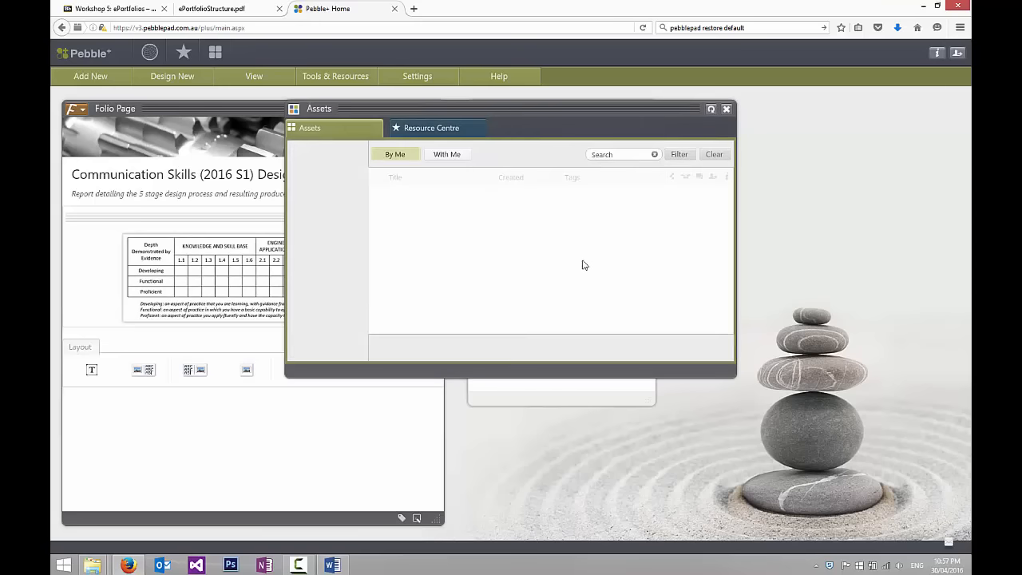
left_click(528, 271)
scroll(435, 231, "down", 5)
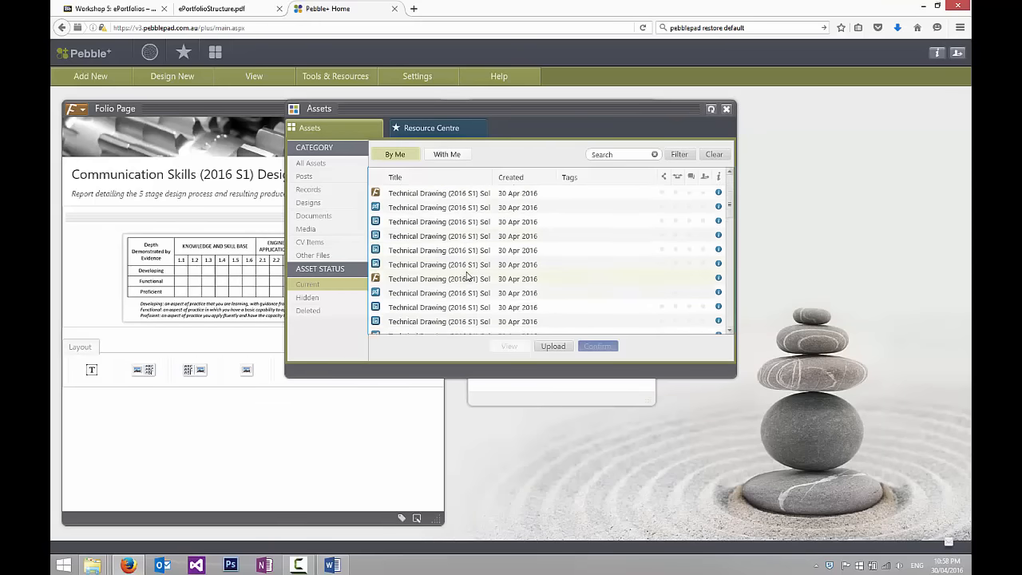
scroll(468, 276, "down", 6)
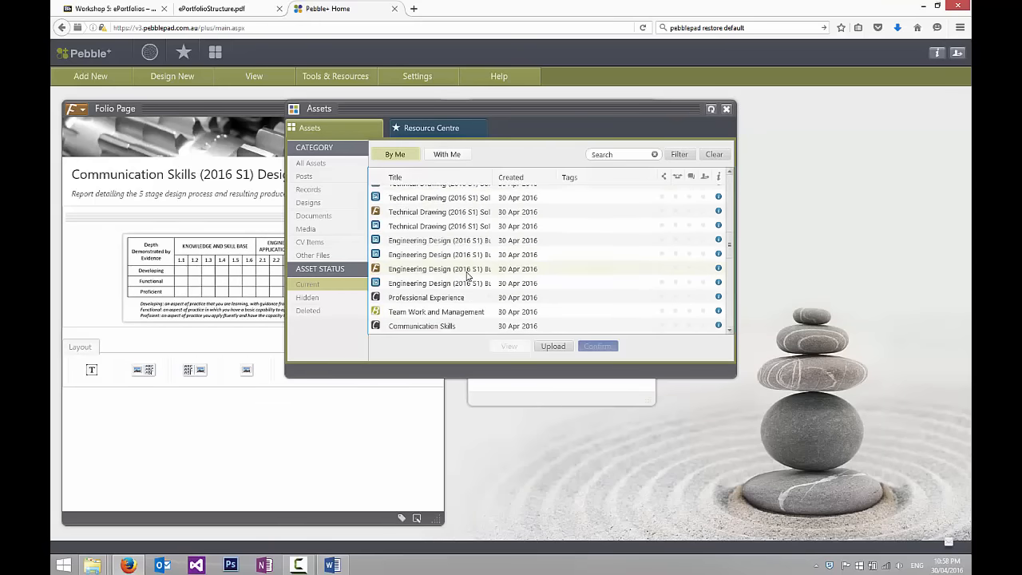
scroll(468, 275, "down", 1)
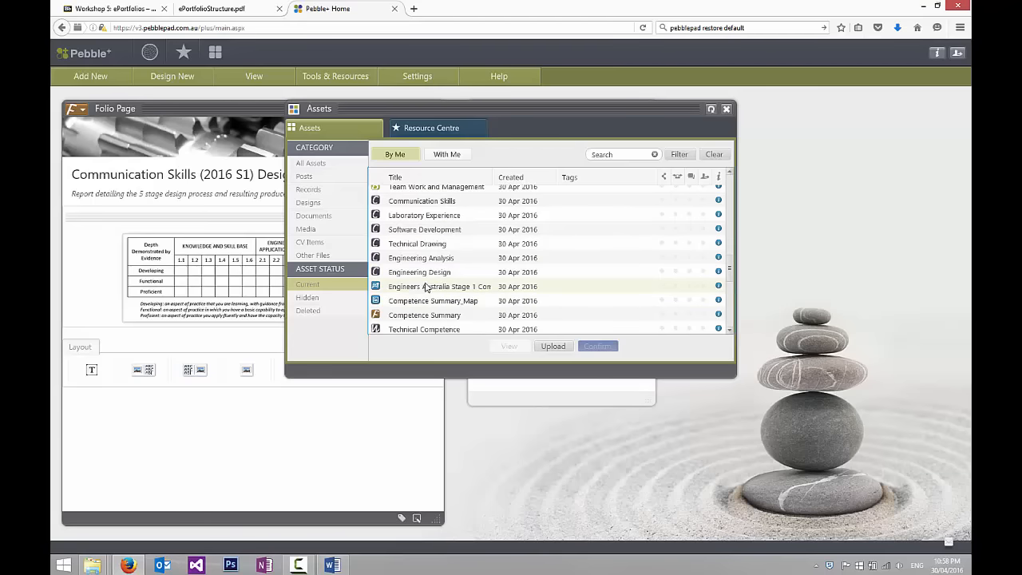
left_click(429, 286)
left_click(597, 345)
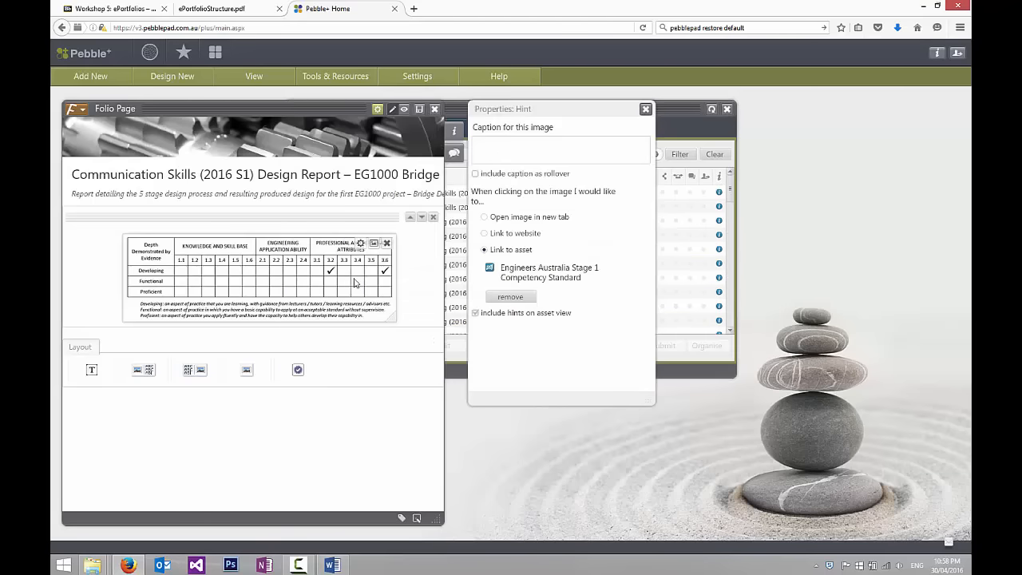
Caption the competency table image "Alignment with Engineers Australia Stage 1 Competency Standard" and close its properties.
left_click(511, 152)
type("Alignm")
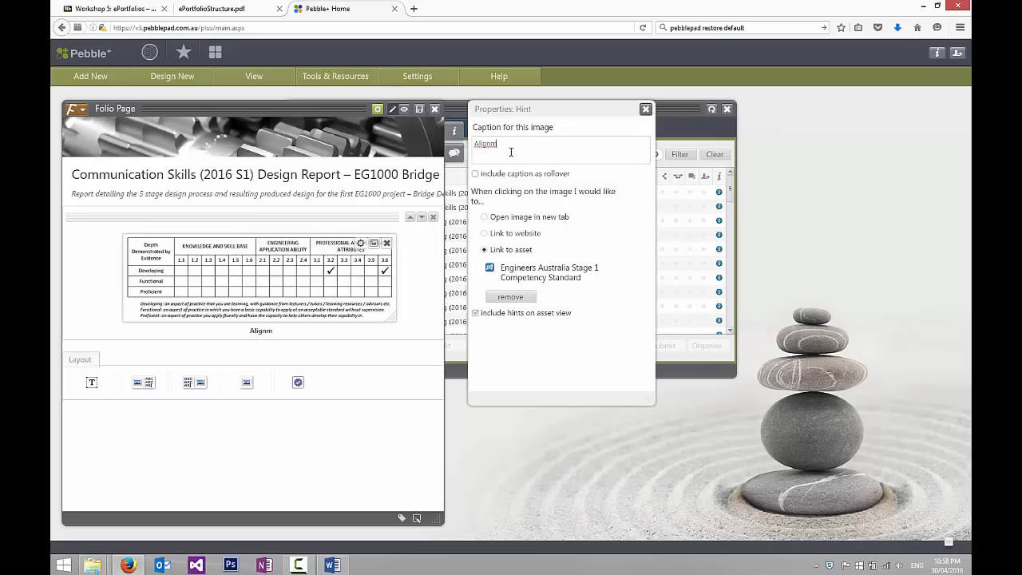
type("ent with Engineers Austr")
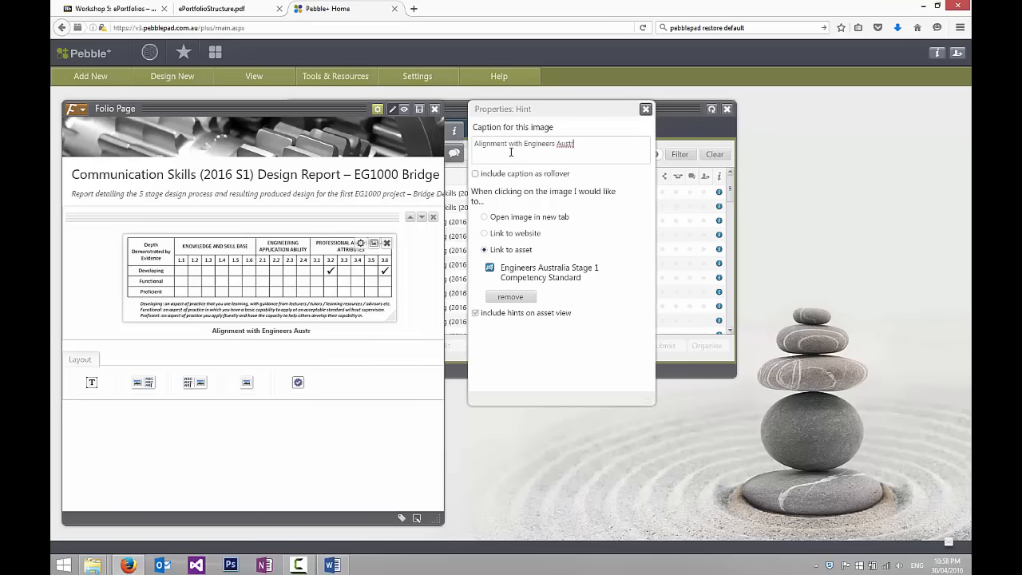
type("alia Stage ")
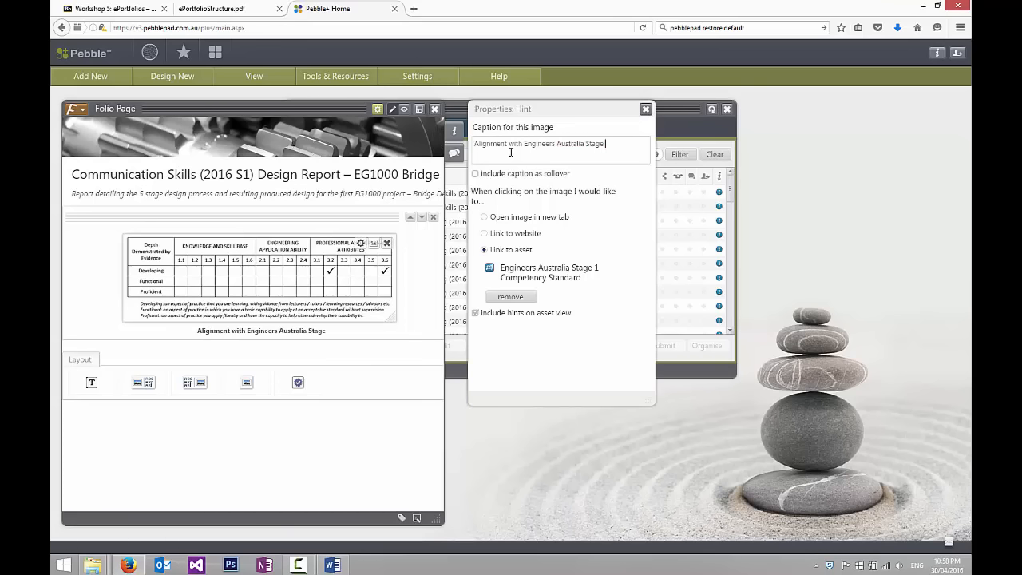
type("1 Competency Stan")
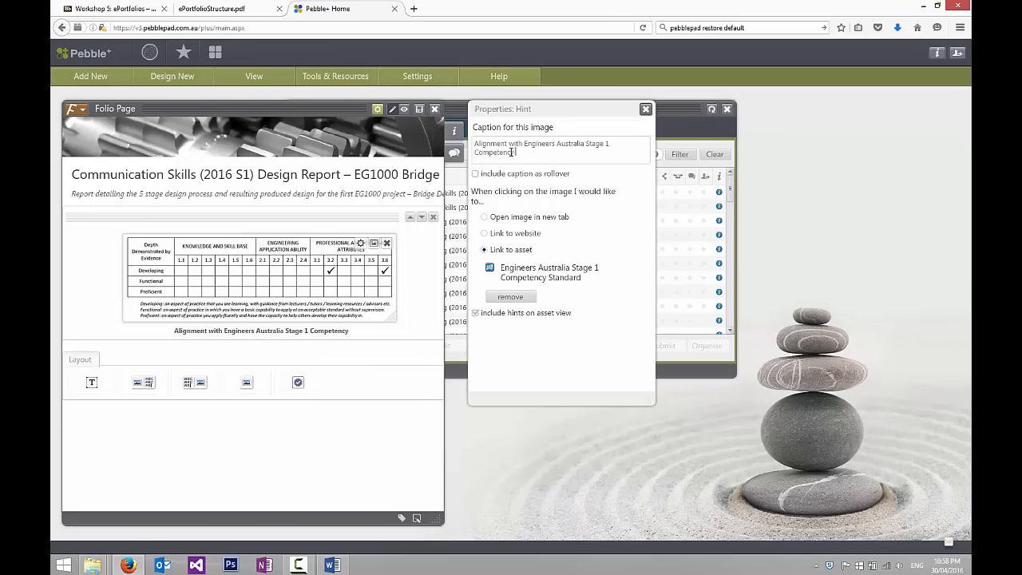
type("dard")
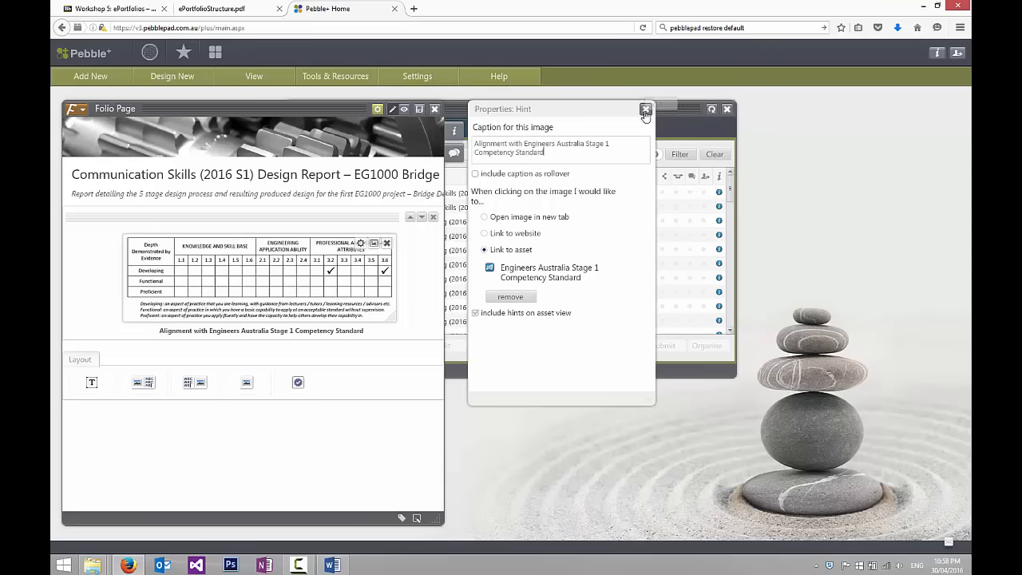
left_click(645, 109)
Add a text block below the competency table and paste the three body paragraphs and areas-to-improve list from the Word document into it.
left_click(91, 382)
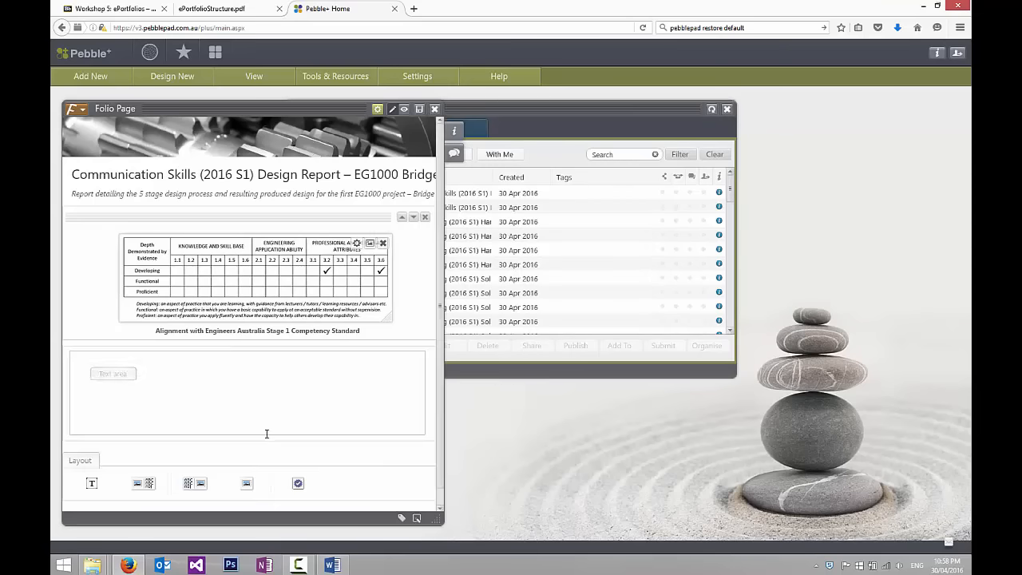
left_click(332, 564)
right_click(417, 230)
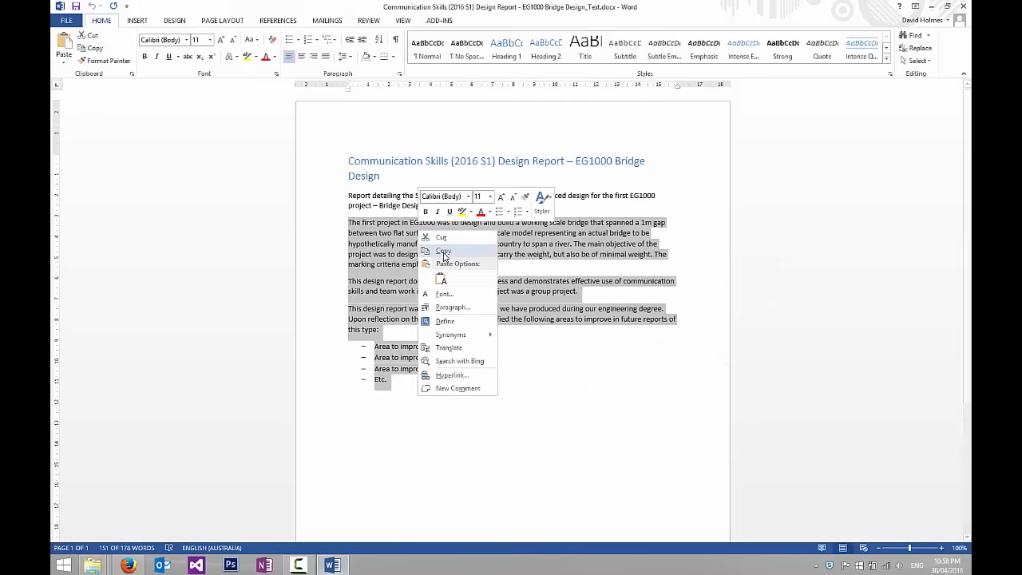
left_click(442, 258)
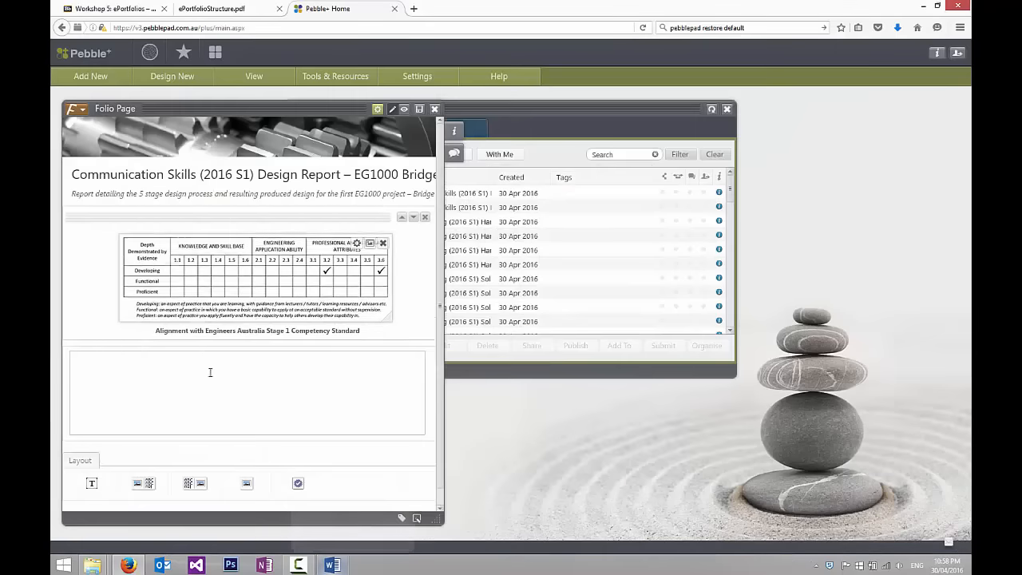
left_click(332, 564)
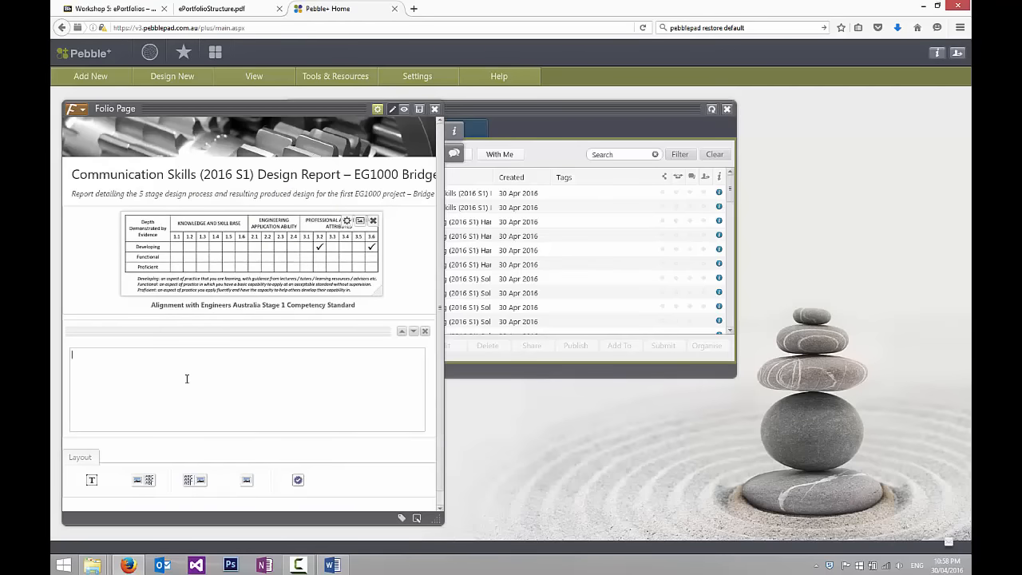
type("The first project in EG1000 was to design and build a working scale bridge that spanned a 1m gap between two flat surfaces. The bridge was a scale model representing an actual bridge to be hypothetically manufactured in a developing country to span a river. The main objective of the project was to design and build the bridge to carry the weight, but also be of minimal weight. The marking criteria emphasised this. This design report documents the design process and demonstrates effective use of communication skills and team work implemented, as the project was a group project. This design report was the first of its kind that we have produced during our engineering degree. Upon reflection on the report, we have identified the following areas to improve in future reports of this type: -\tArea to improve 1... -\tArea to improve 2... -\tArea to improve 3... -\tEtc")
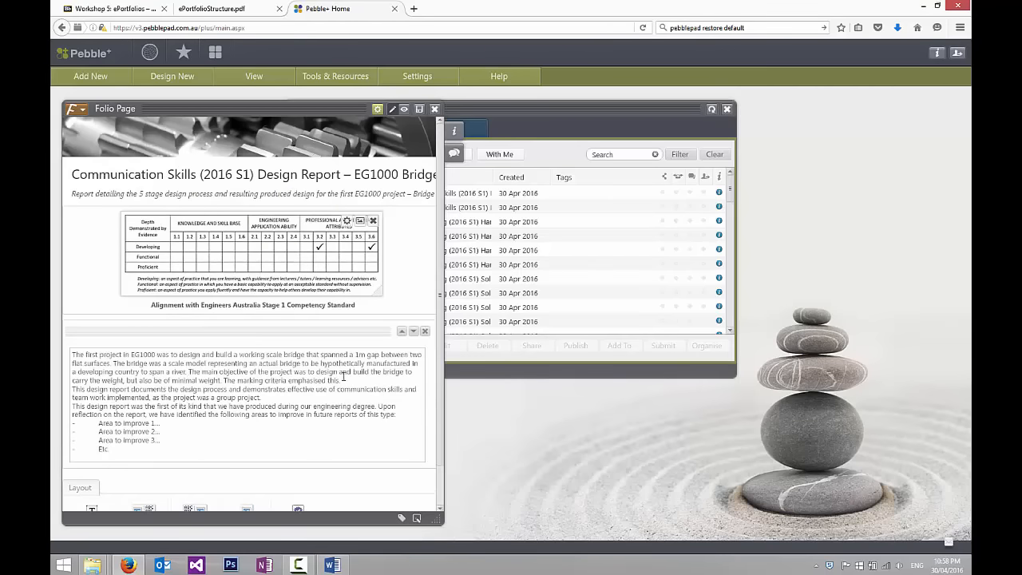
left_click(332, 564)
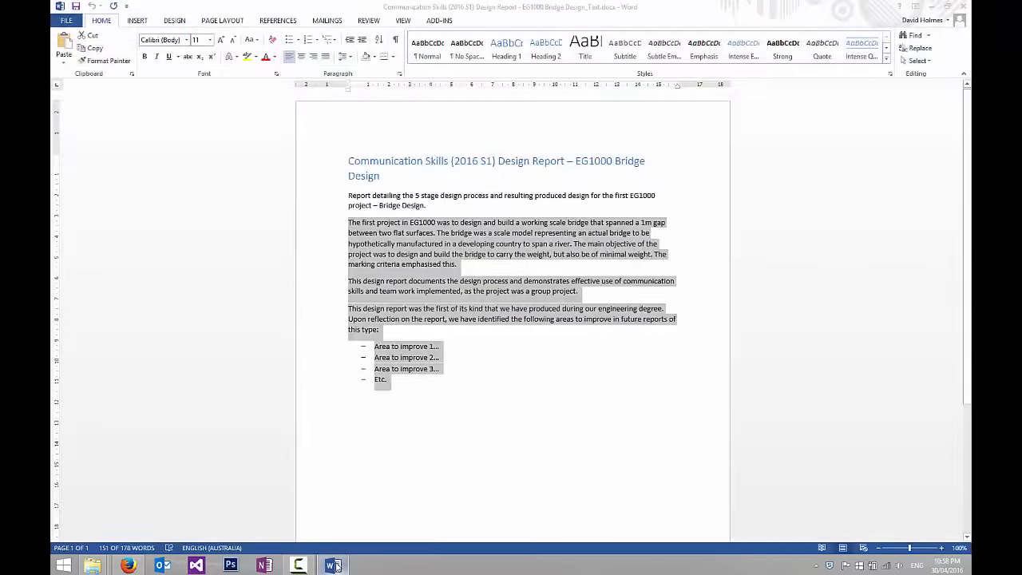
left_click(332, 564)
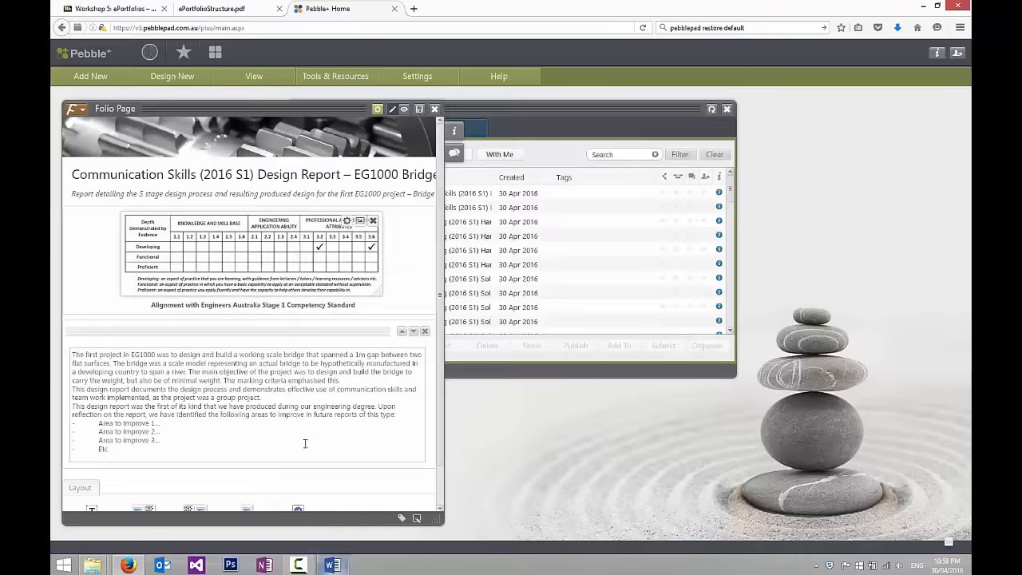
Insert a blank line after the first and second paragraphs of the pasted text.
left_click(363, 384)
key("Return")
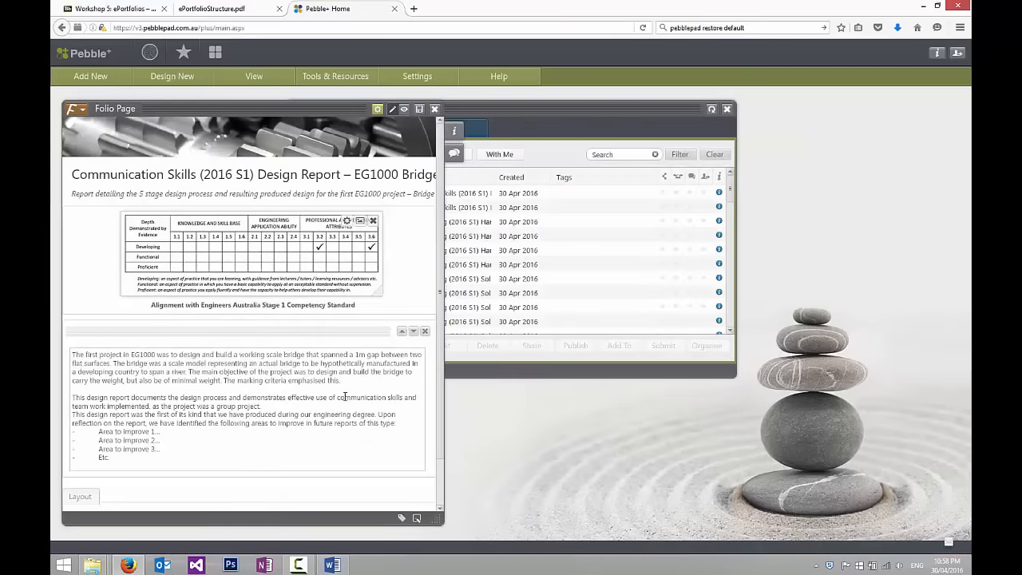
left_click(262, 407)
key("Return")
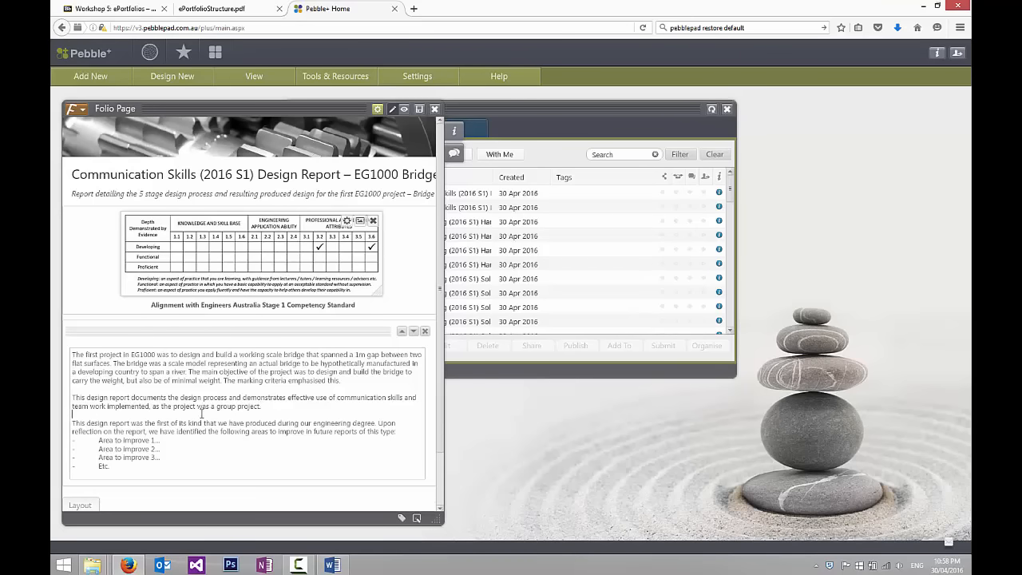
Remove the wide gap after the dash in each of the four areas-to-improve list items.
scroll(139, 362, "down", 3)
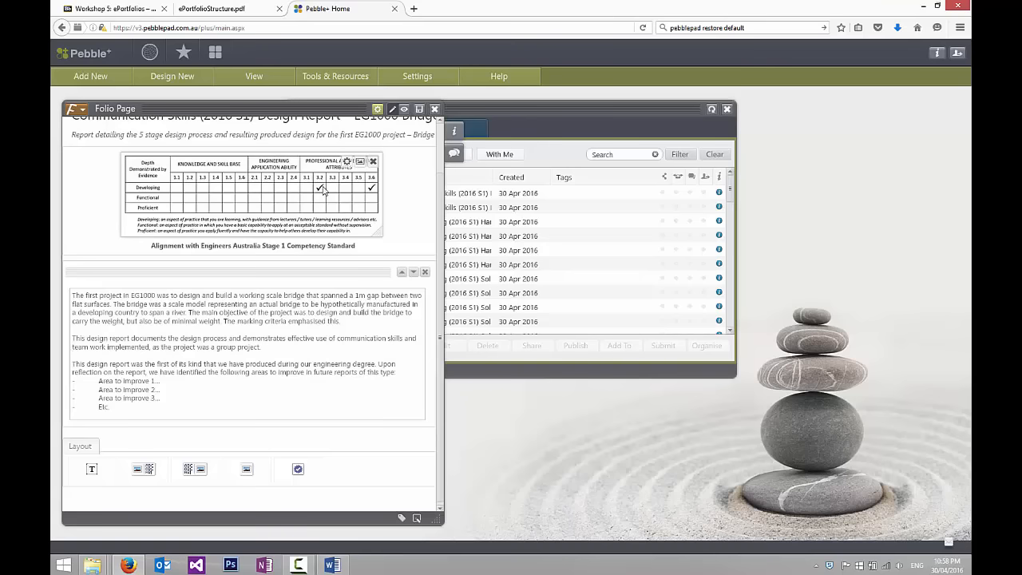
left_click_drag(441, 287, 439, 308)
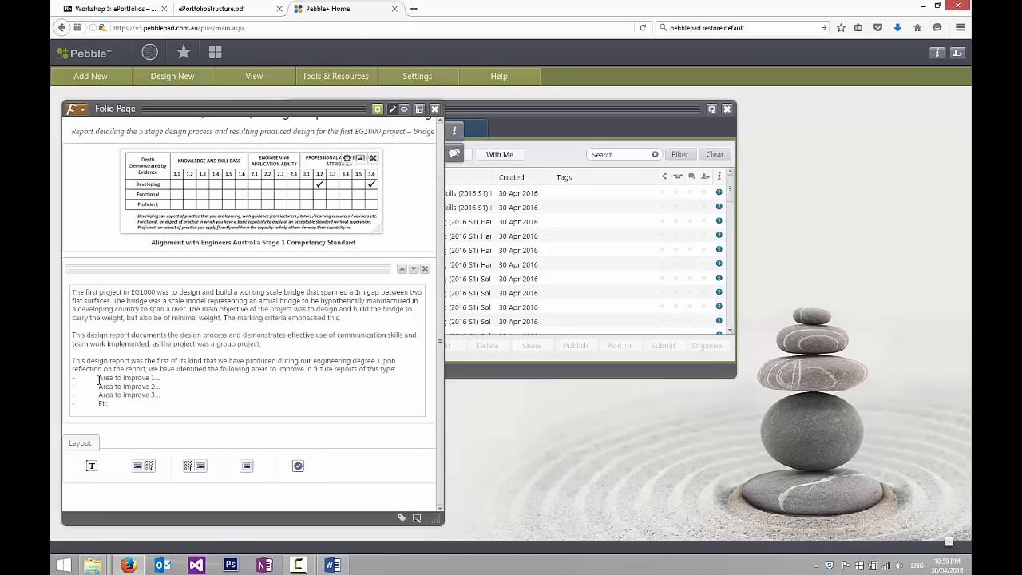
key("shift+Left")
key("shift+Left")
key("shift+Right")
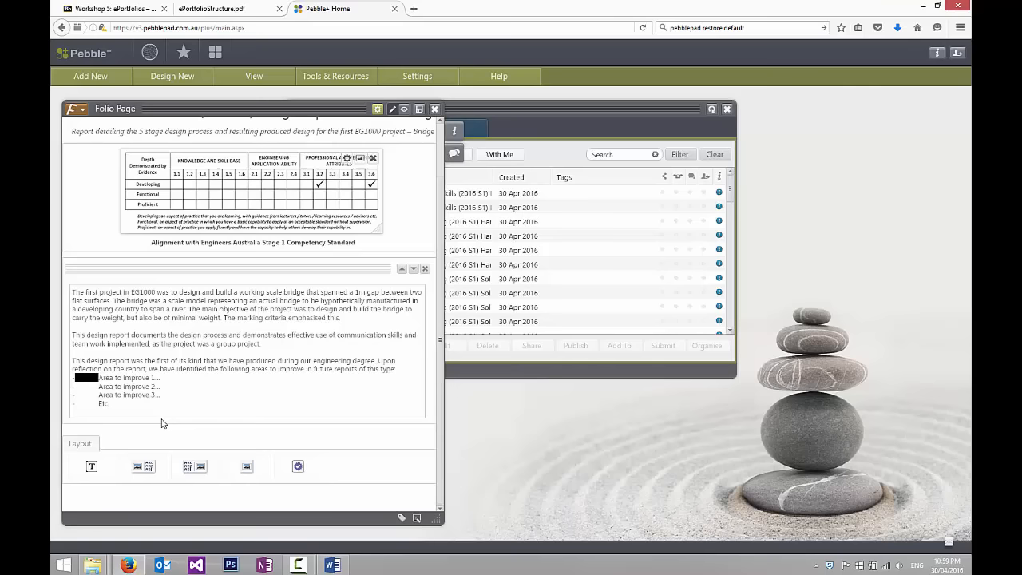
key("BackSpace")
key("shift+Right")
key("BackSpace")
key("shift+Right")
key("BackSpace")
key("shift+Right")
key("BackSpace")
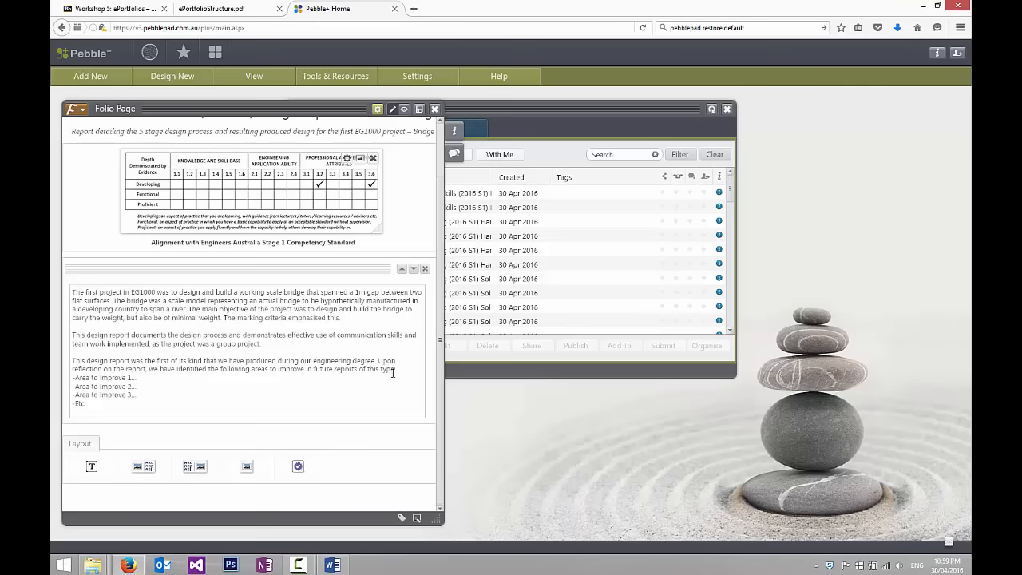
Add an image block below the body text and open the media file selection for it.
mouse_move(439, 345)
left_mouse_down()
mouse_move(438, 277)
mouse_move(447, 331)
left_mouse_up()
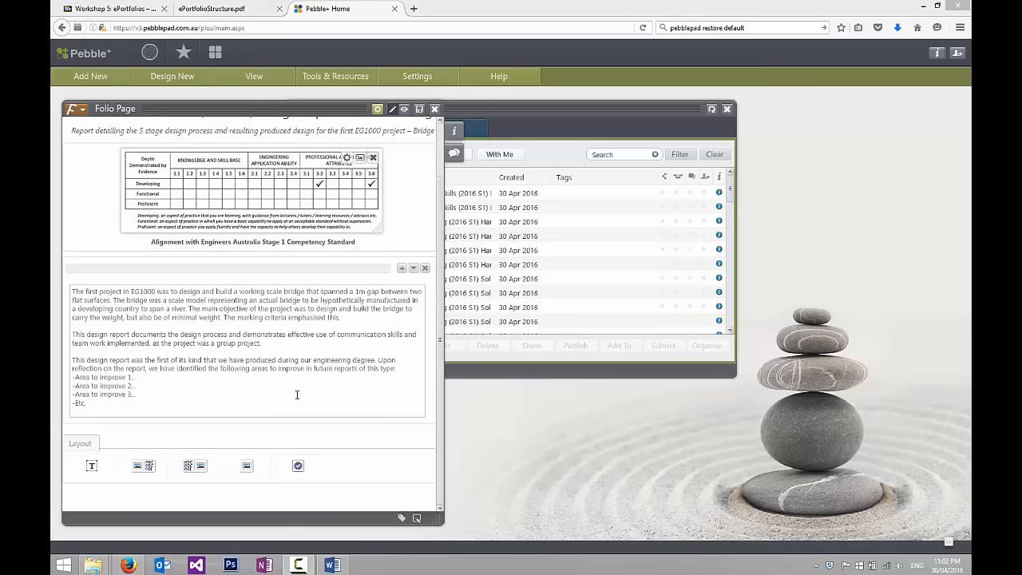
scroll(435, 198, "up", 2)
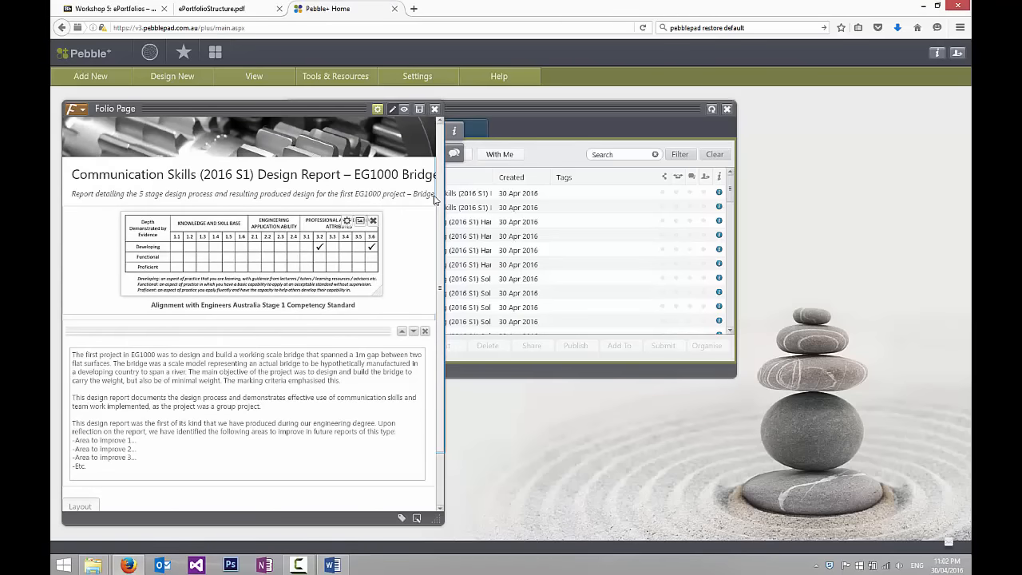
scroll(438, 211, "down", 2)
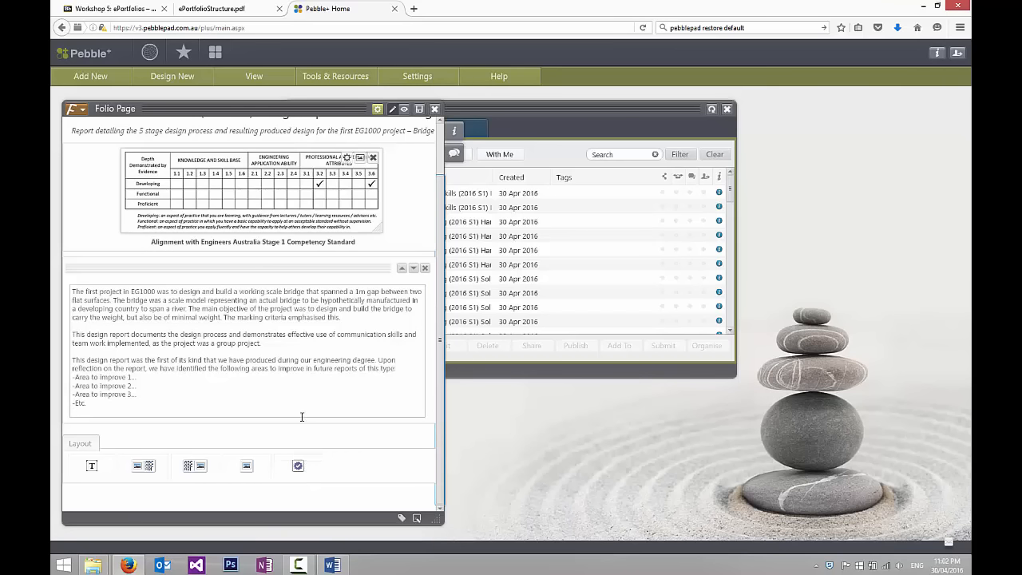
left_click(247, 470)
scroll(421, 443, "down", 2)
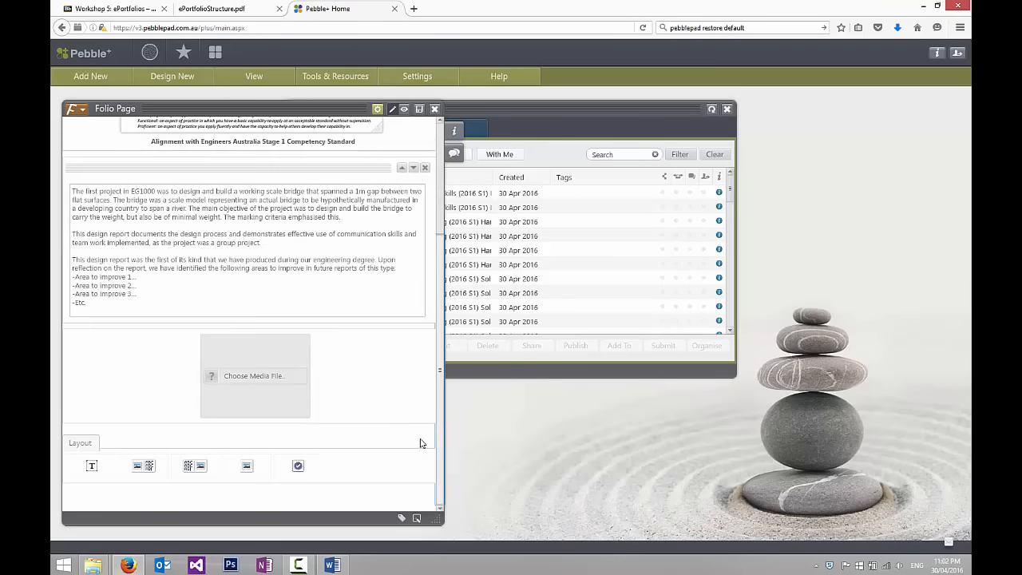
left_click(249, 376)
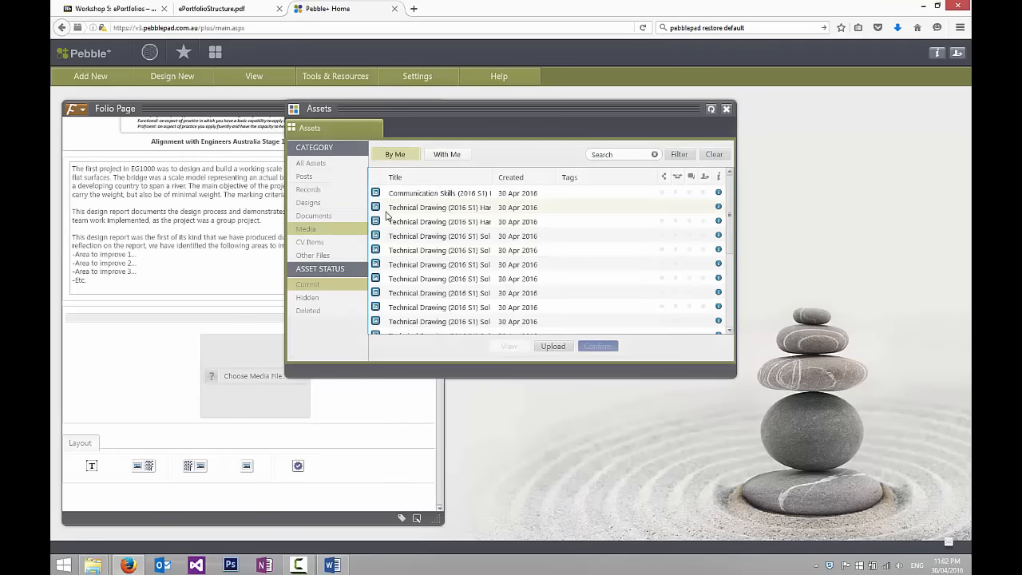
Upload PDF-Icon.jpg from the ePortfolioContent folder as an asset titled "PDF-Icon", with the copyright declaration accepted, and close the upload form.
left_click(553, 345)
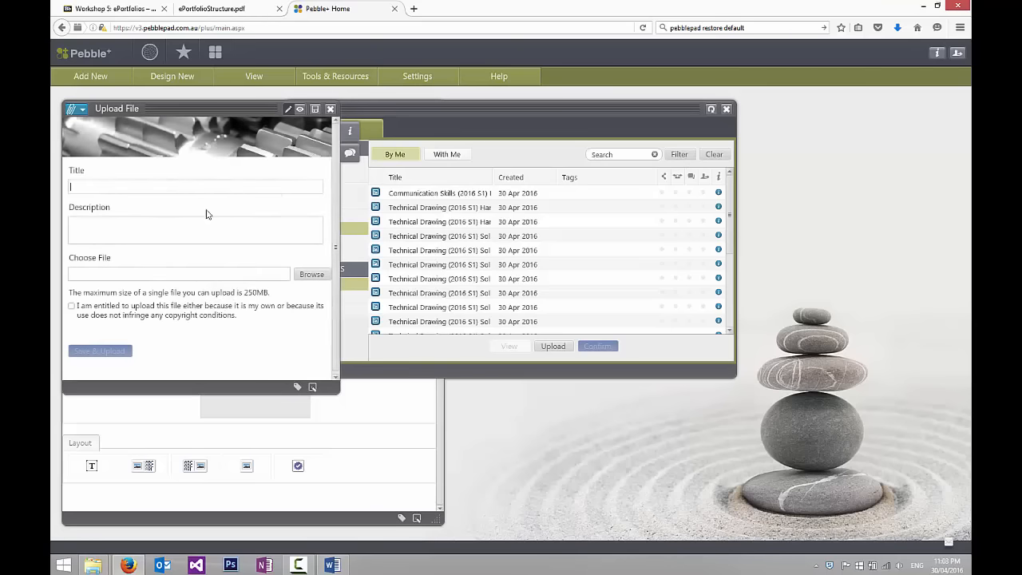
left_click(311, 275)
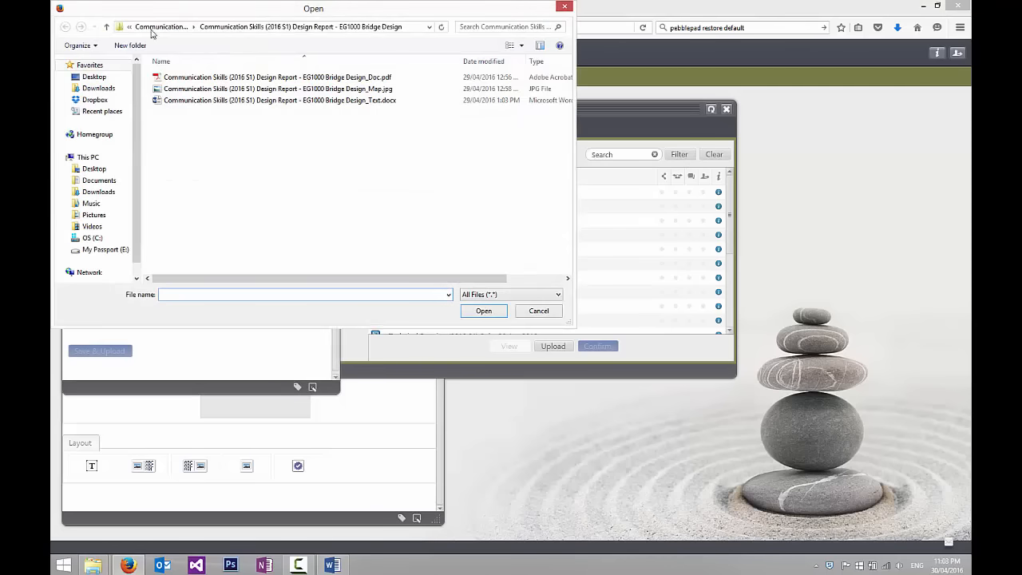
left_click(154, 28)
left_click(156, 27)
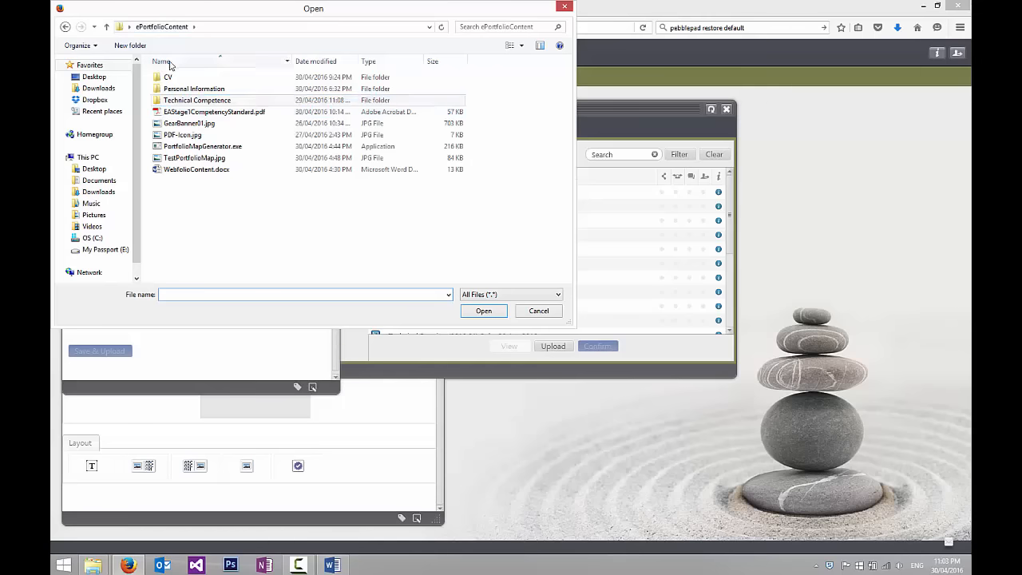
double_click(182, 135)
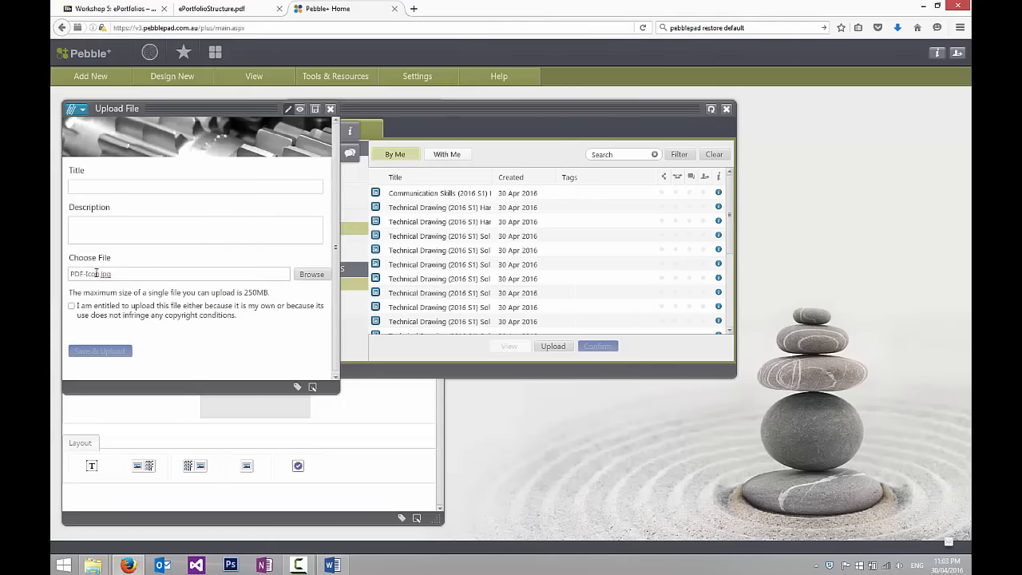
left_click_drag(98, 273, 64, 276)
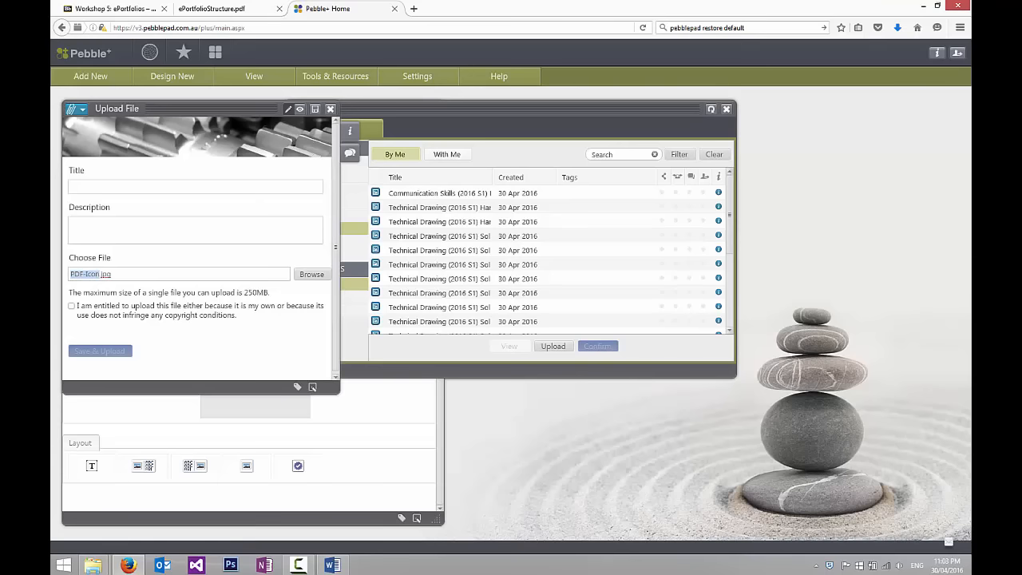
left_click(148, 187)
left_click(83, 311)
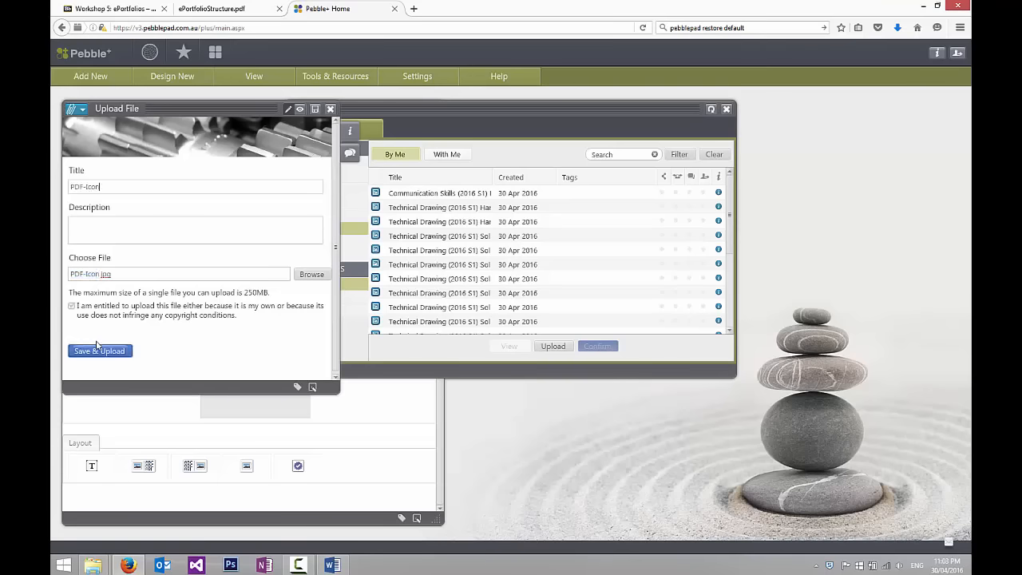
left_click(99, 350)
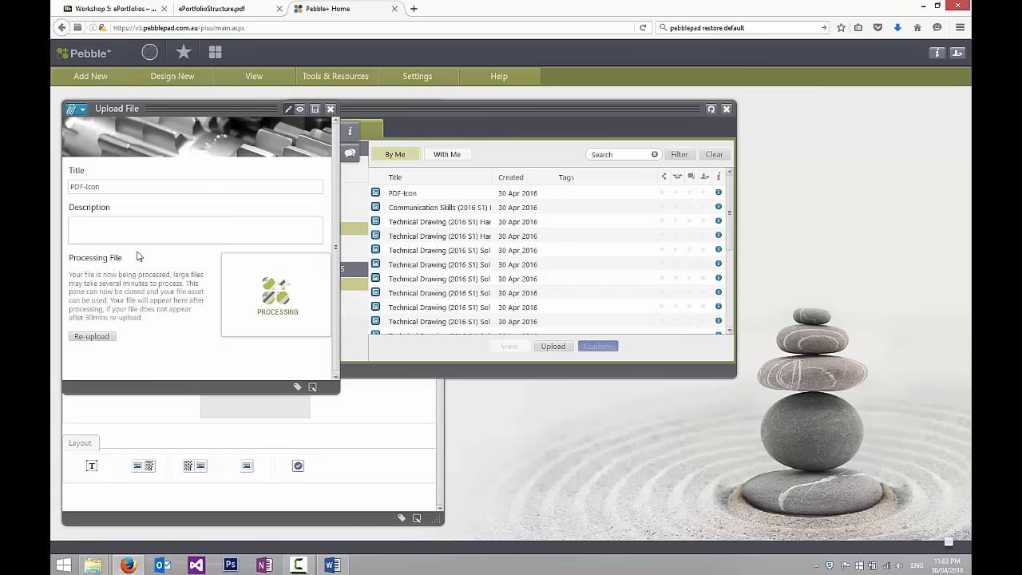
left_click(330, 108)
Place the uploaded PDF-Icon image in the new image block and shrink it to roughly half its size.
left_click(411, 196)
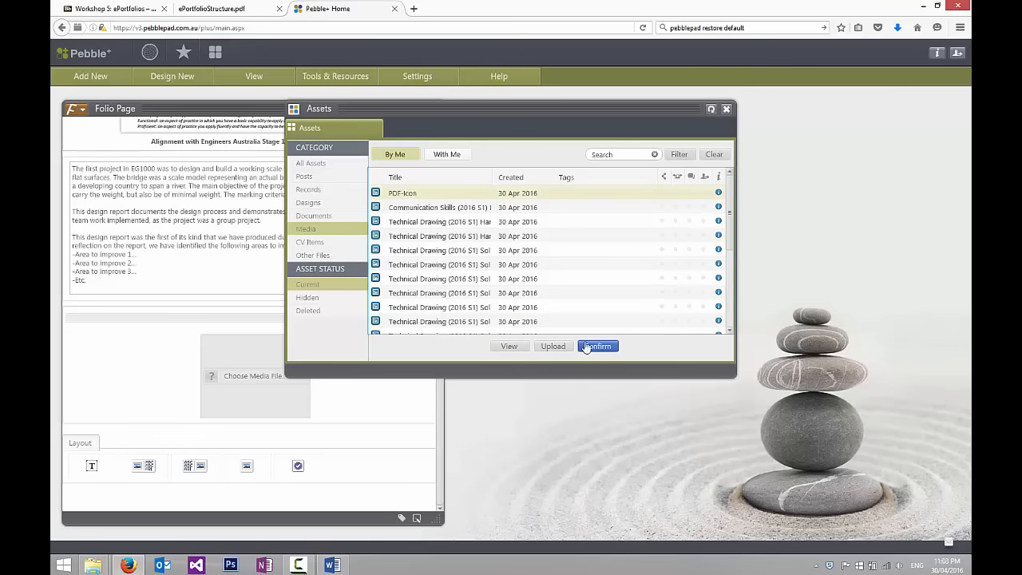
left_click(598, 346)
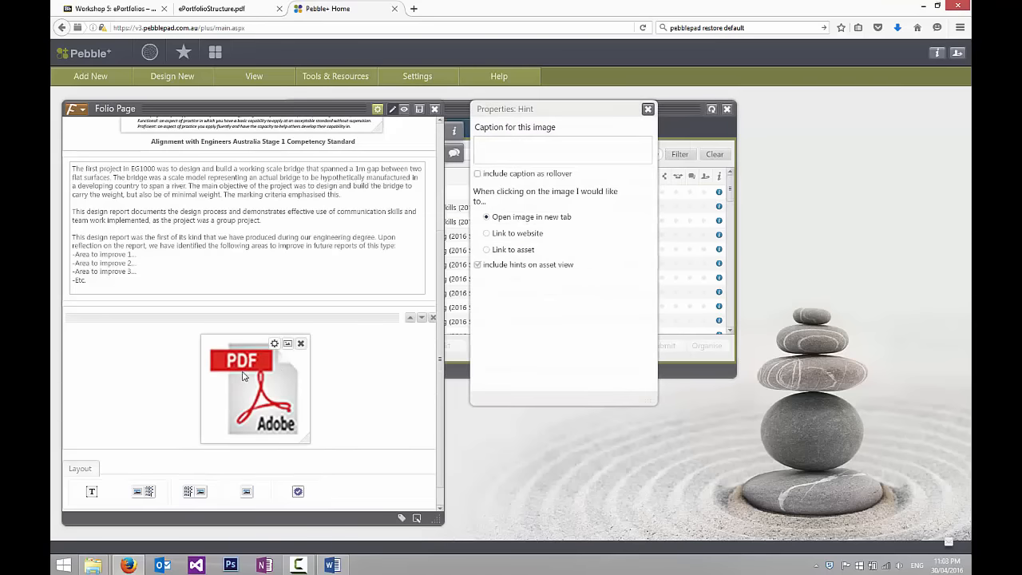
left_click_drag(306, 431, 278, 403)
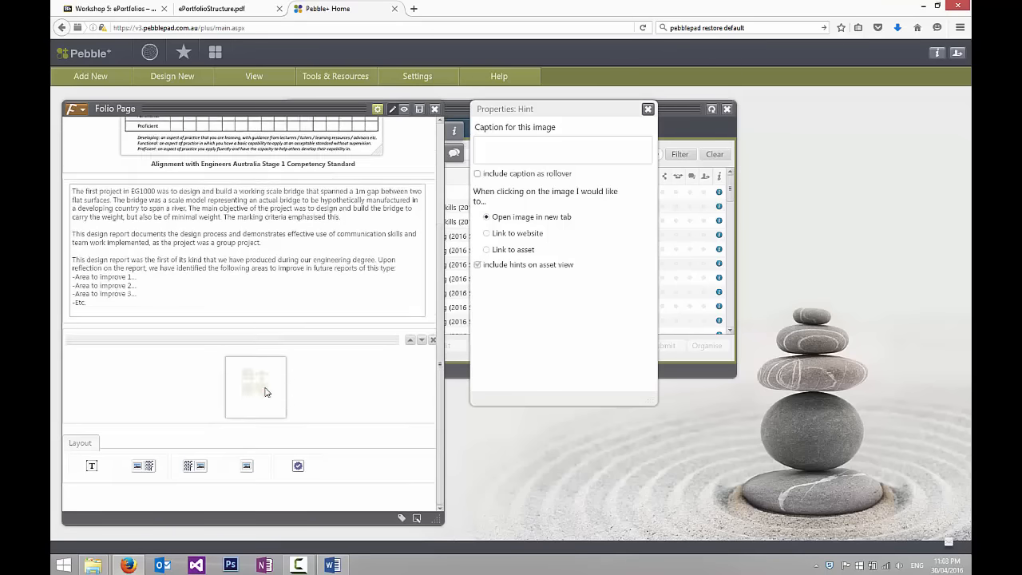
left_click(259, 407)
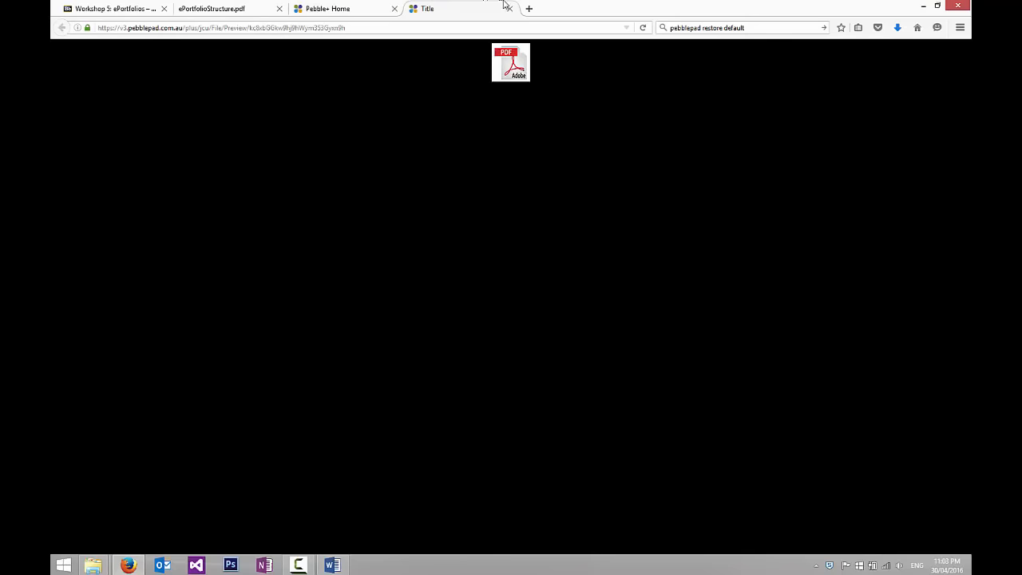
left_click(509, 9)
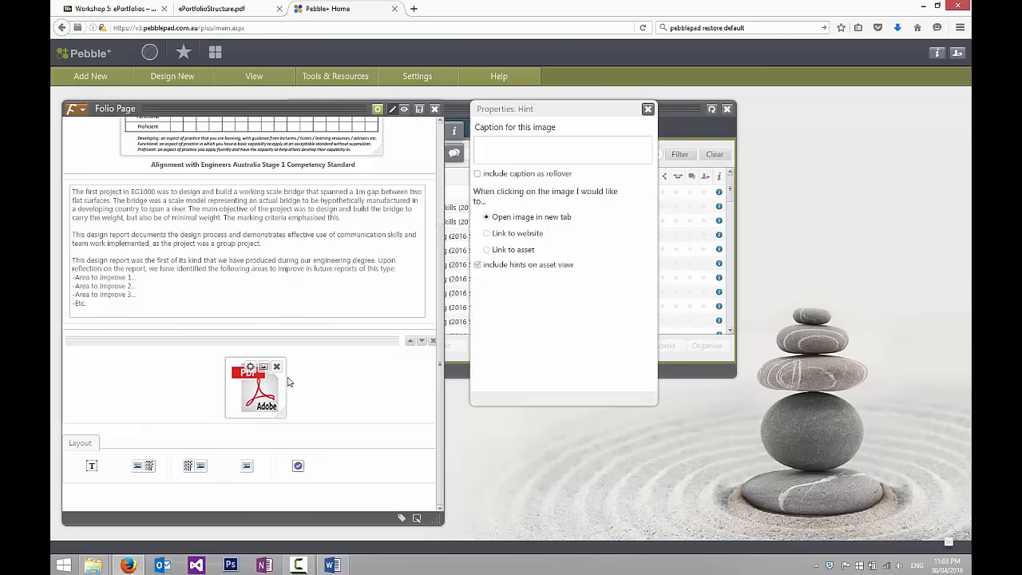
Link the PDF icon image to the asset "Communication Skills (2016 S1) Design Report - EG1000 Bridge Design_Doc" and review the page.
left_click(512, 250)
left_click(515, 271)
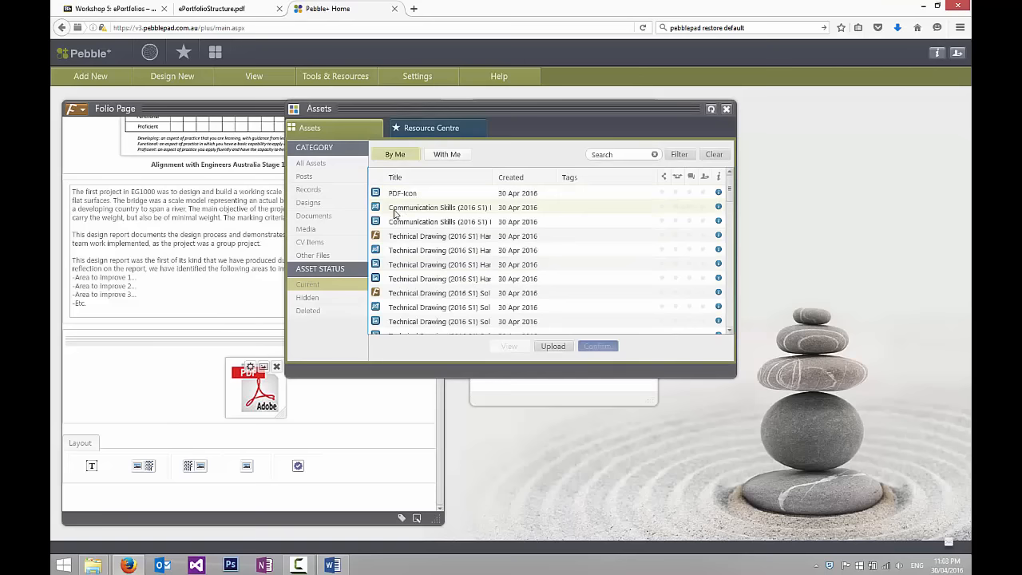
left_click(417, 209)
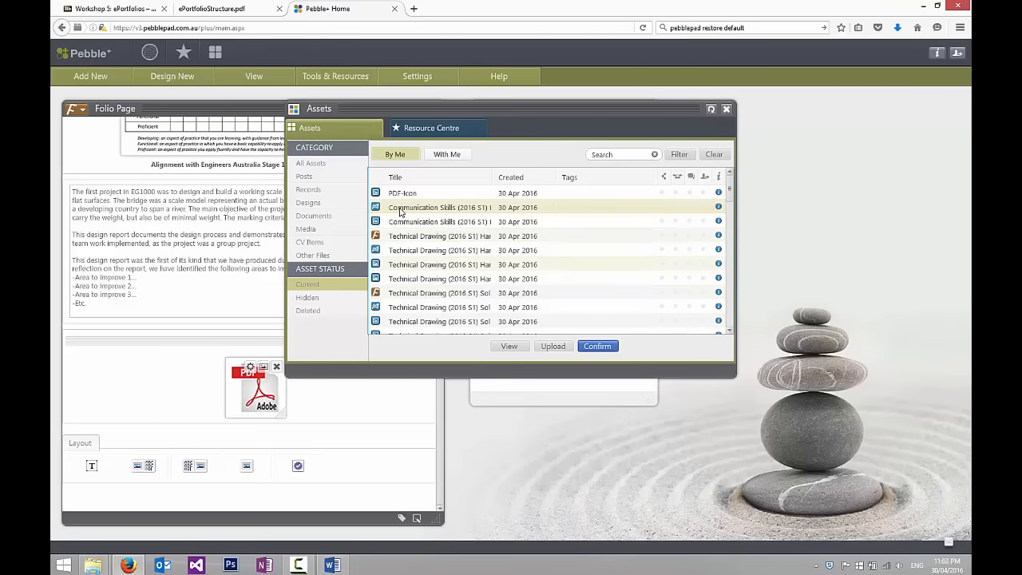
left_click(597, 346)
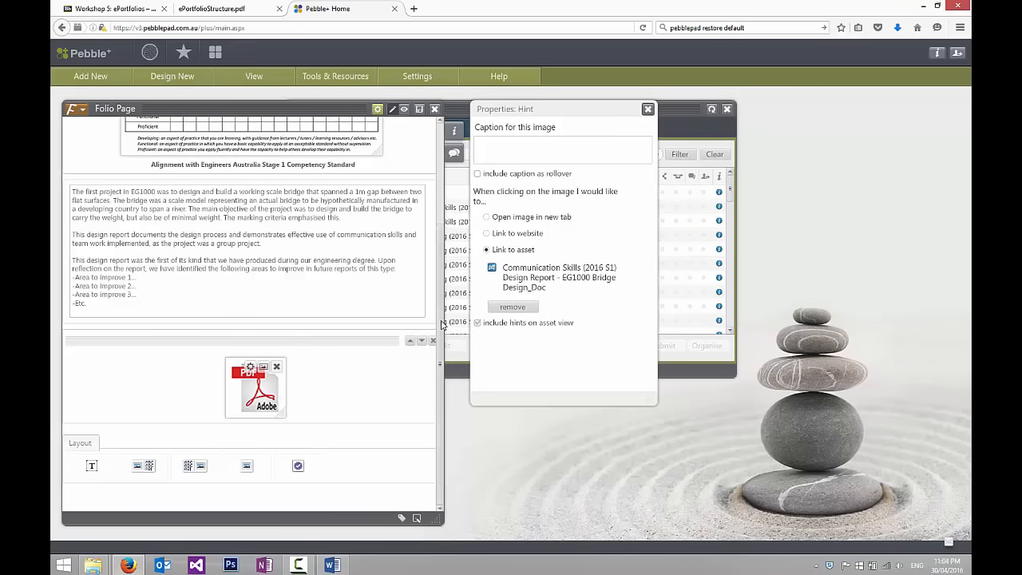
scroll(430, 219, "up", 3)
scroll(431, 212, "up", 1)
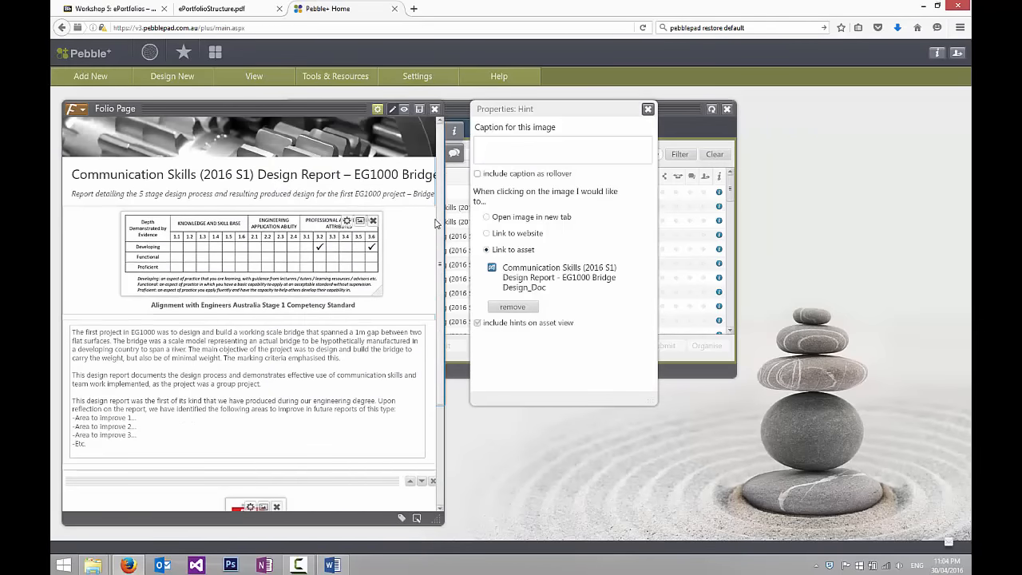
scroll(435, 224, "down", 3)
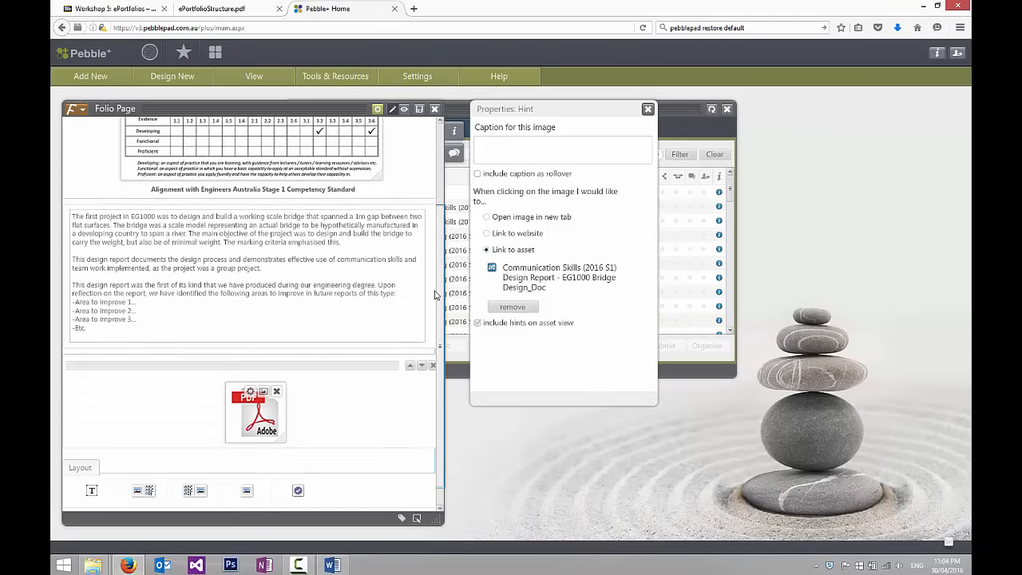
Check the Communication Skills bridge design report page, save it and look through its preview.
scroll(435, 296, "up", 3)
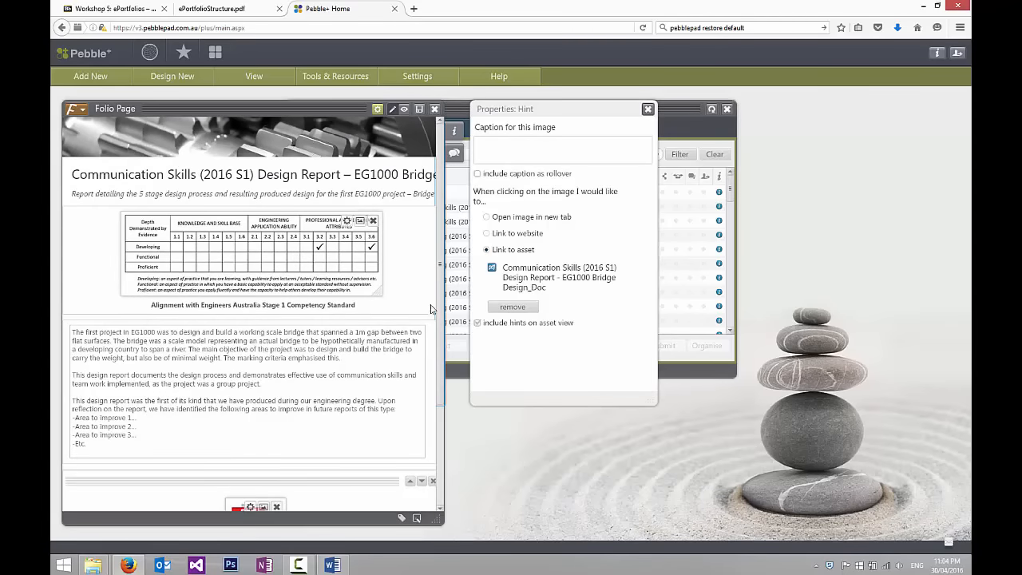
scroll(431, 309, "down", 3)
scroll(431, 309, "up", 3)
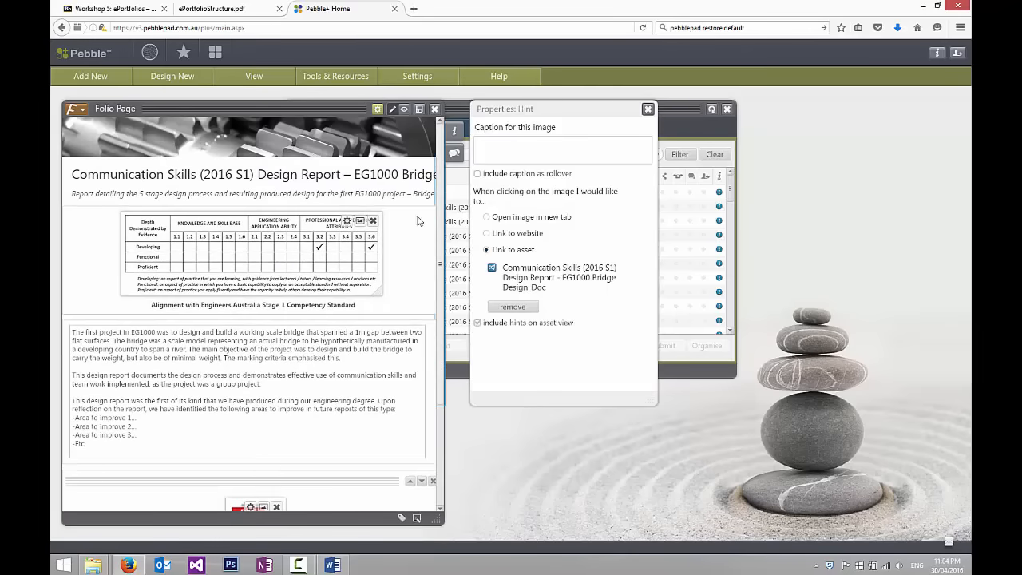
left_click(419, 109)
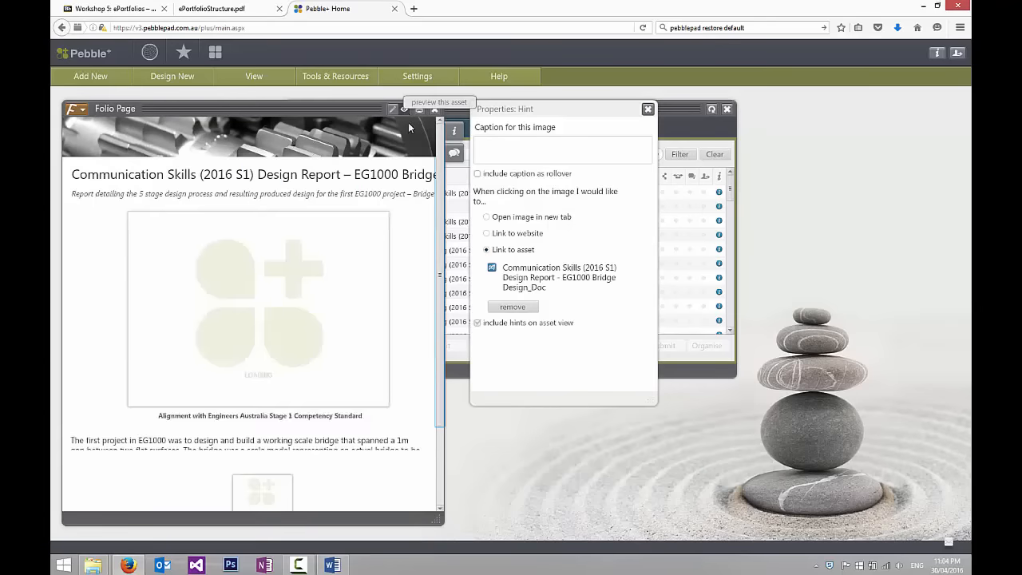
mouse_move(439, 243)
left_mouse_down()
mouse_move(447, 321)
mouse_move(450, 239)
left_mouse_up()
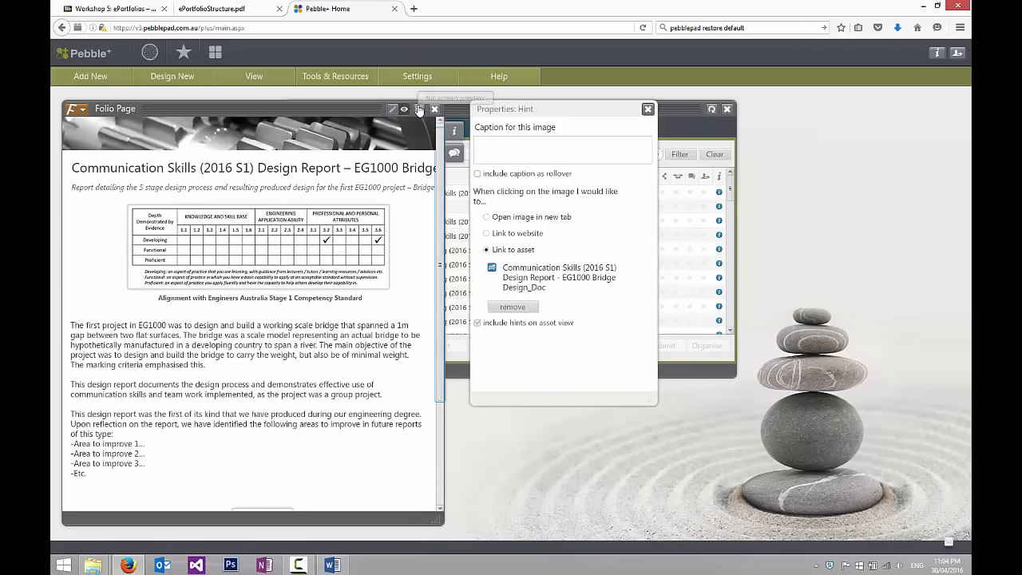
Test the PDF icon link from the full-screen preview by opening the report PDF, and close the previews and the folio page.
left_click(419, 109)
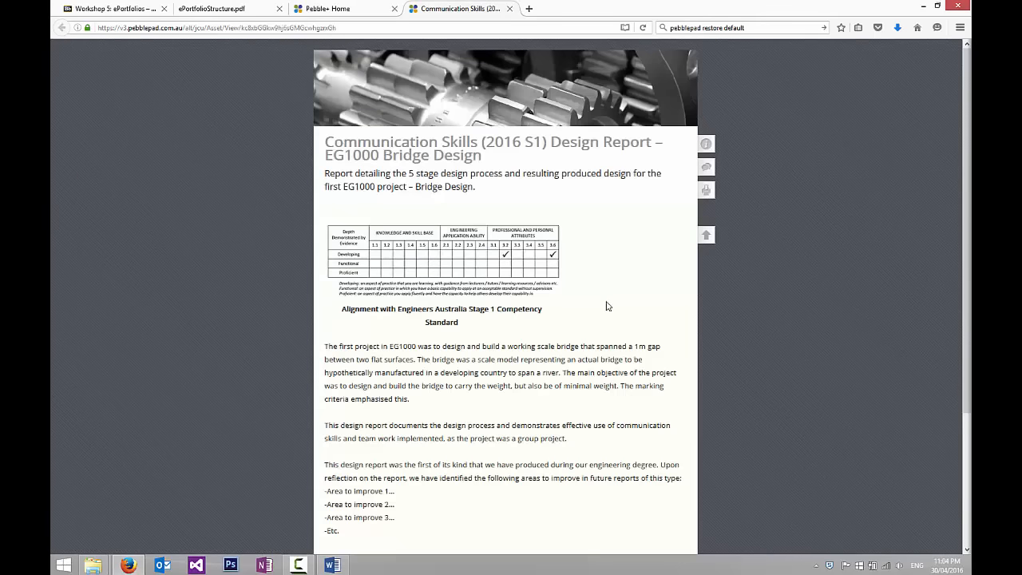
scroll(604, 303, "down", 4)
left_click(351, 411)
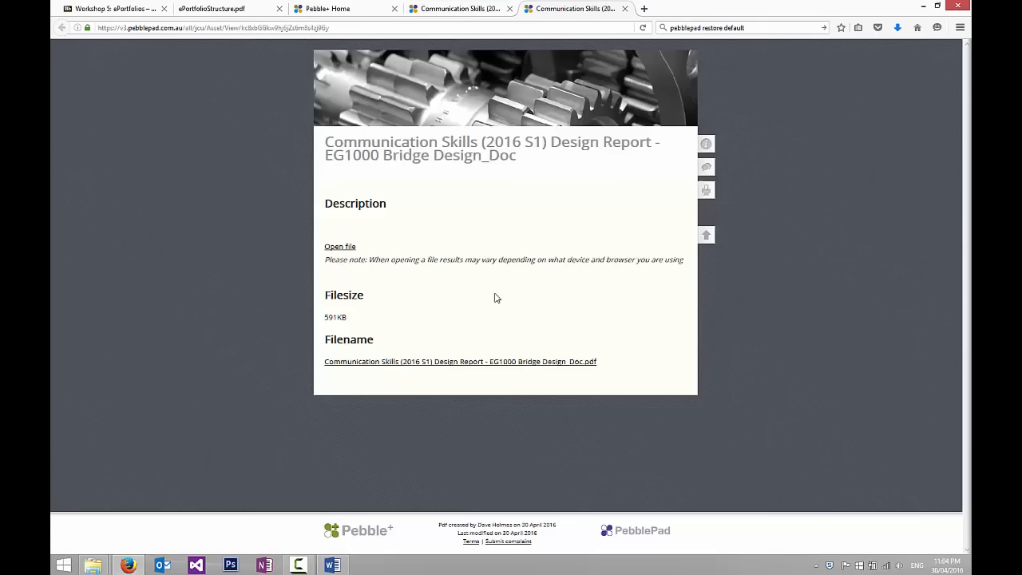
left_click(455, 364)
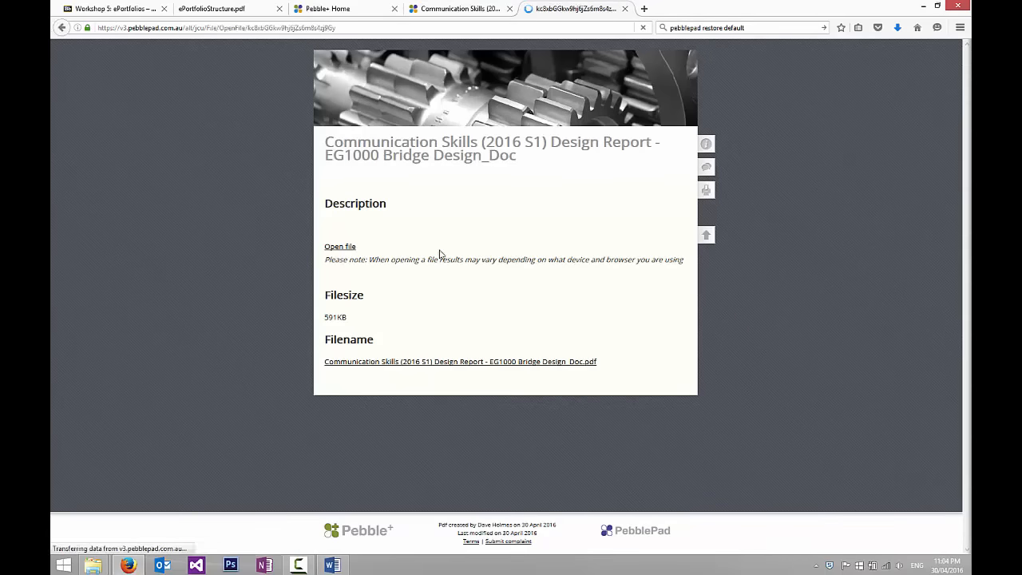
scroll(564, 351, "down", 20)
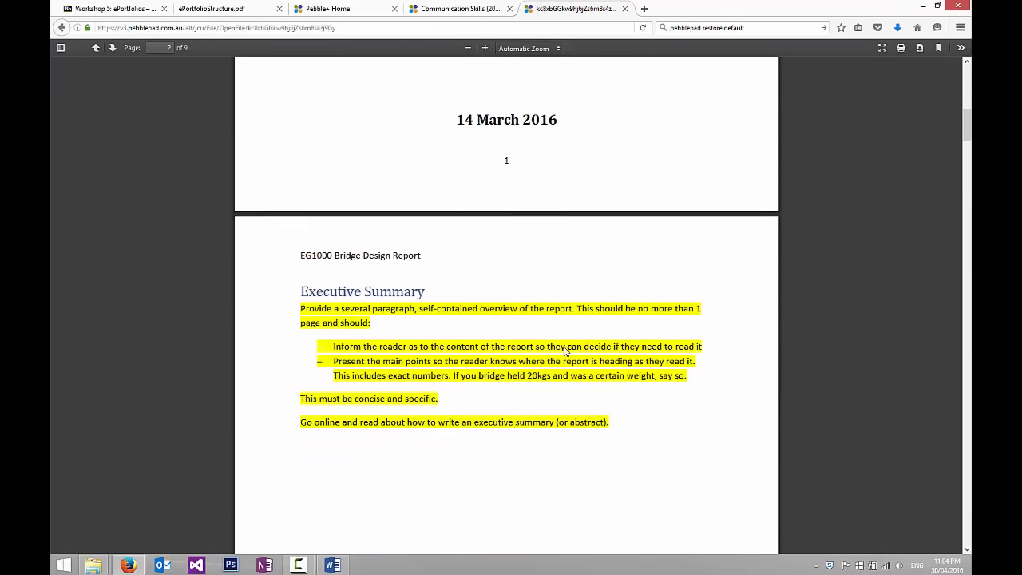
left_click(625, 9)
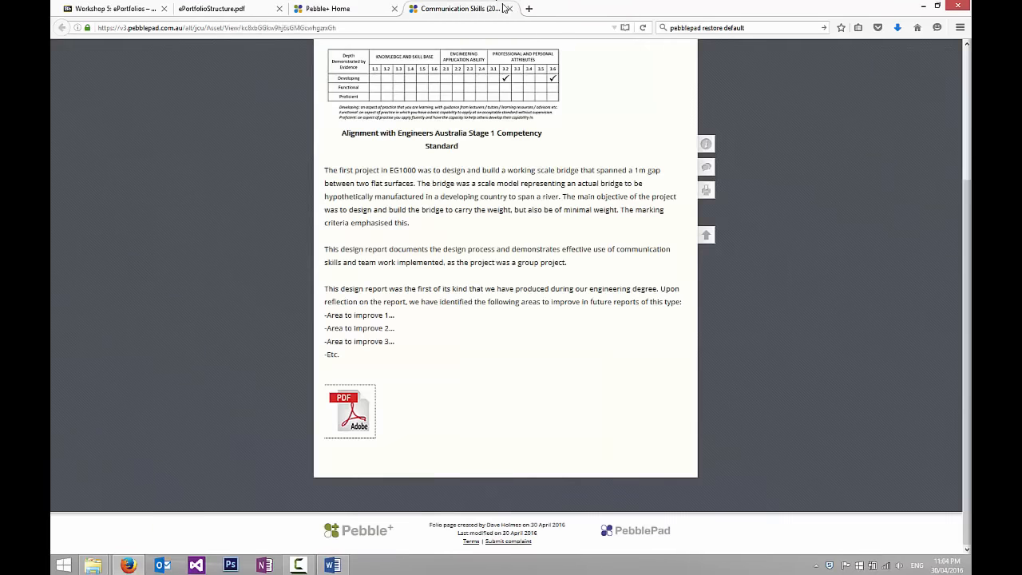
left_click(510, 9)
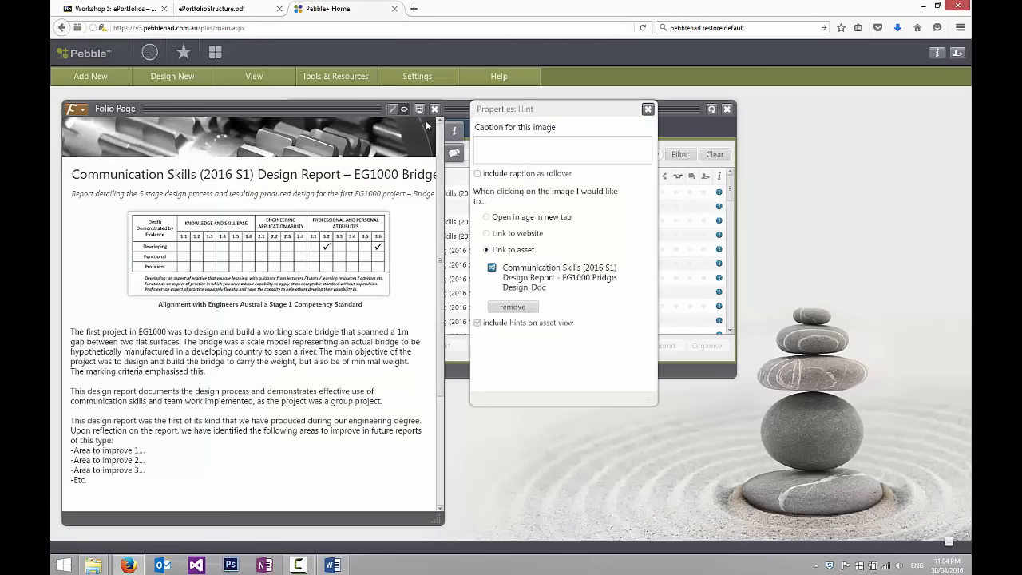
left_click(434, 108)
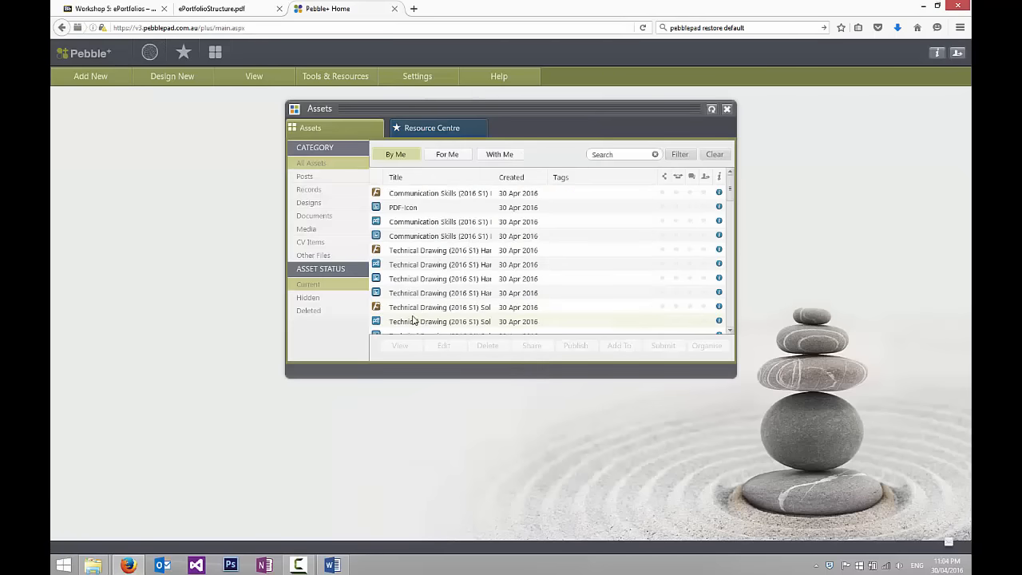
Check the ePortfolio structure diagram and open the Communication Skills collection from the asset store for editing.
left_click(211, 9)
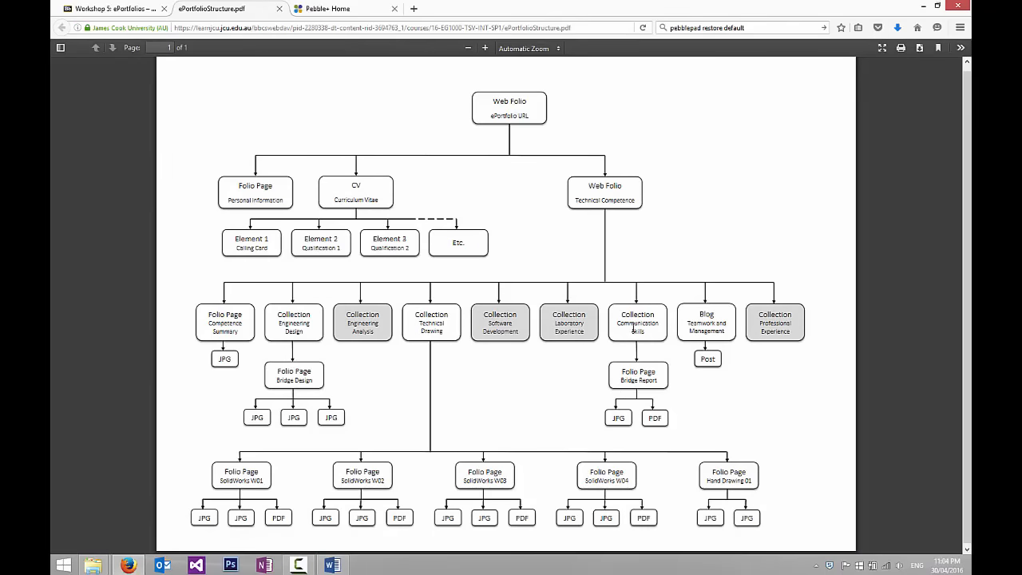
left_click(329, 9)
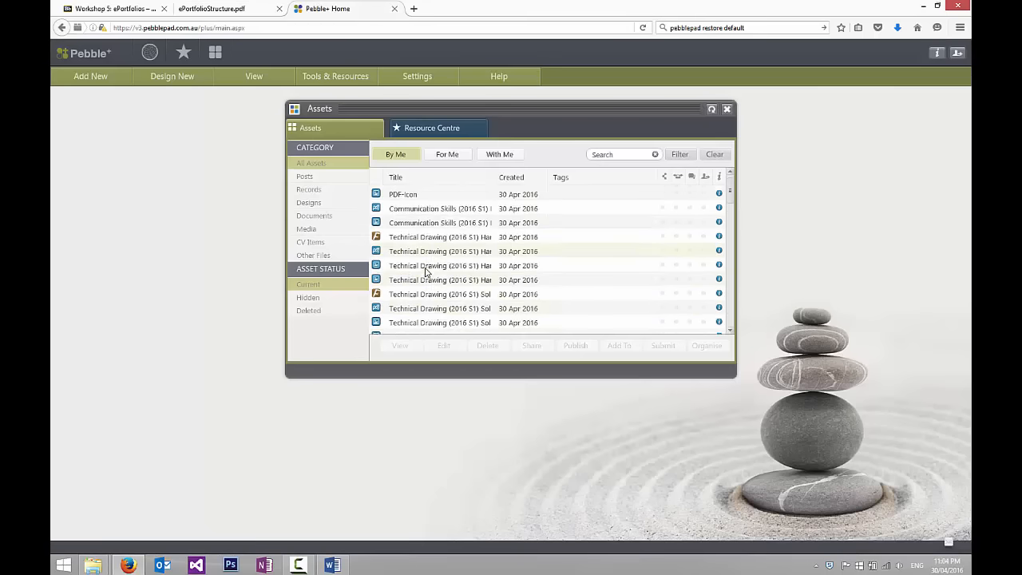
scroll(425, 272, "down", 5)
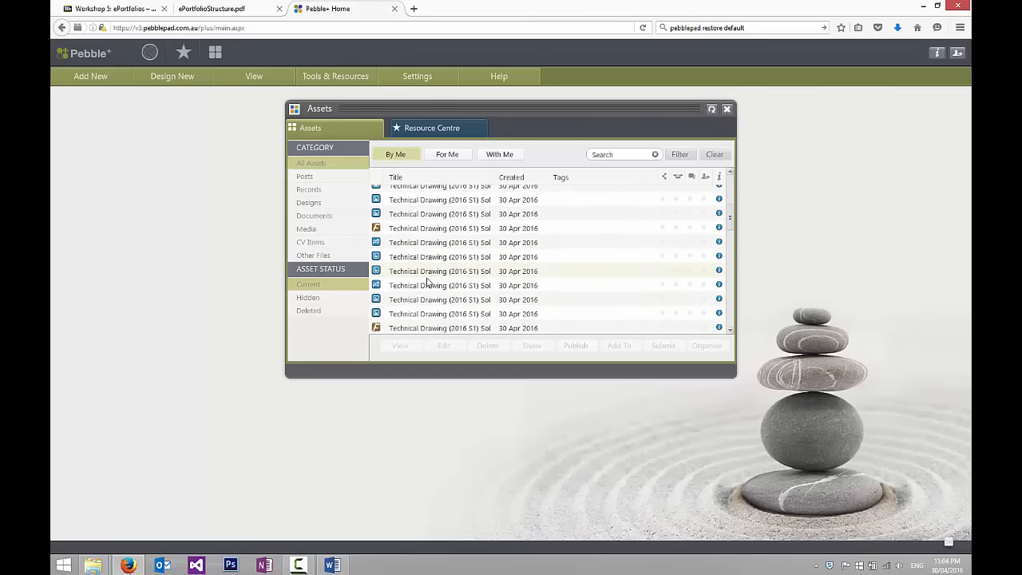
scroll(425, 281, "down", 5)
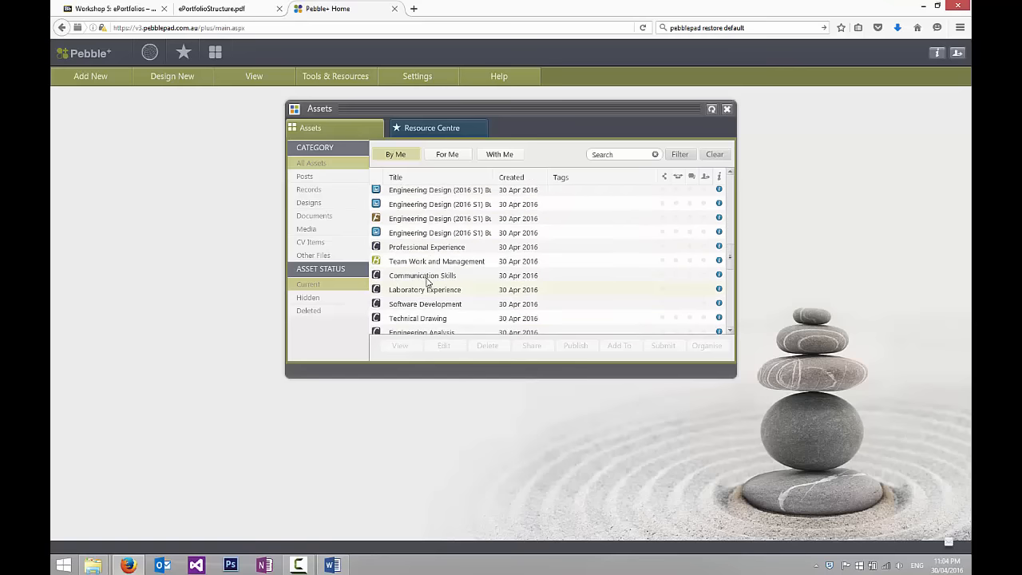
scroll(449, 301, "down", 1)
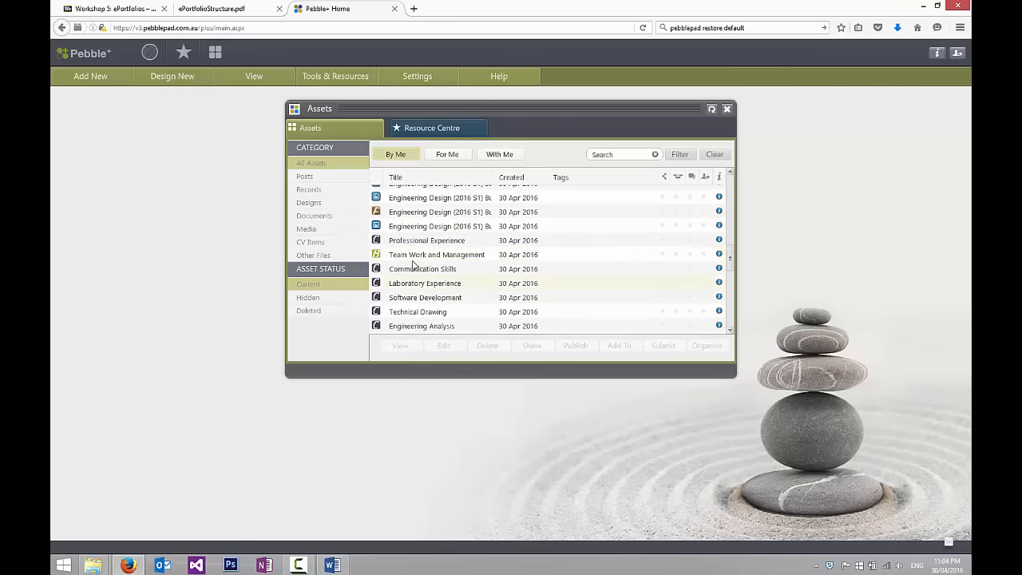
left_click(412, 272)
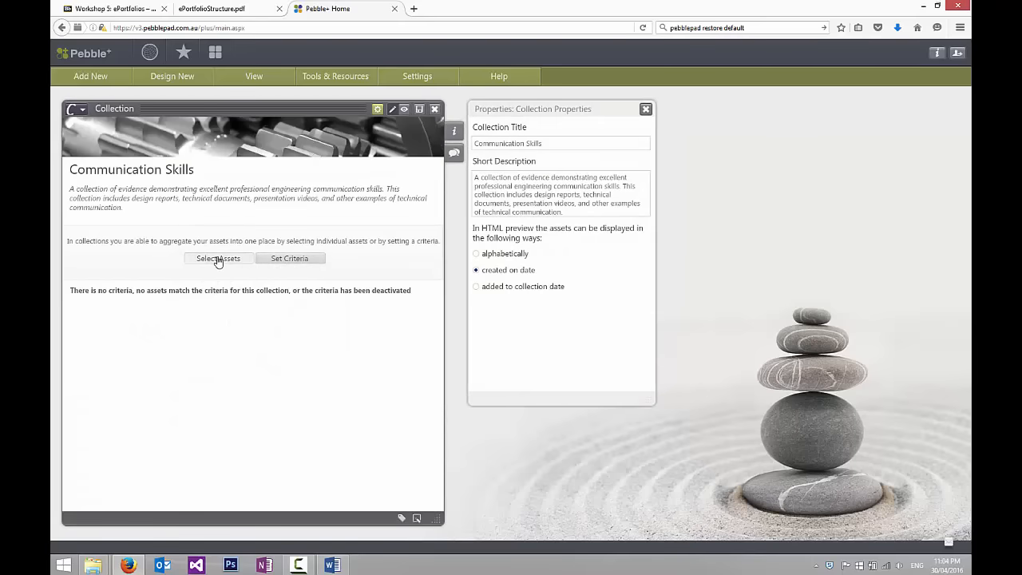
Add the folio page "Communication Skills (2016 S1) Design Report – EG1000 Bridge Design" to the Communication Skills collection.
left_click(217, 259)
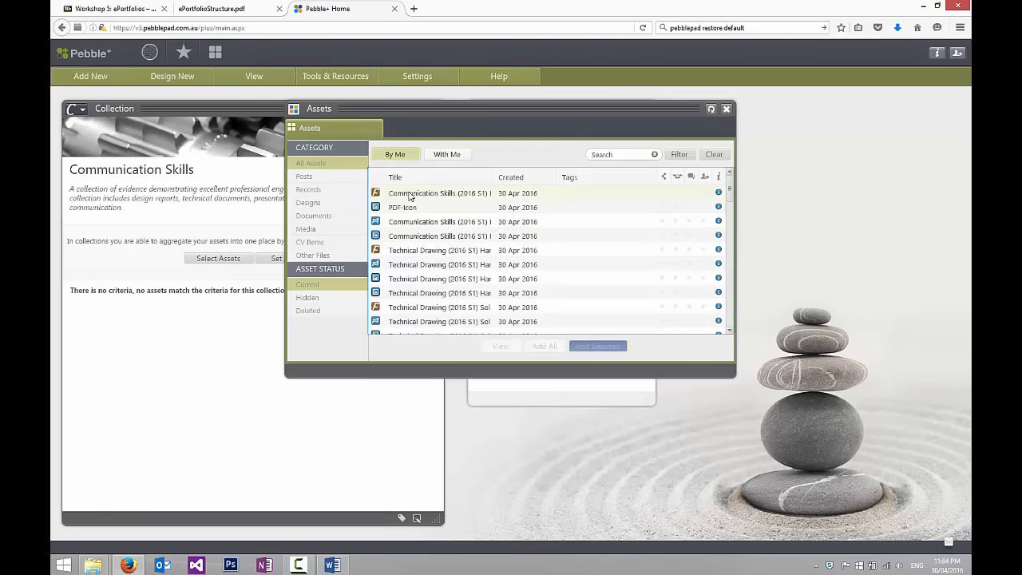
left_click(410, 195)
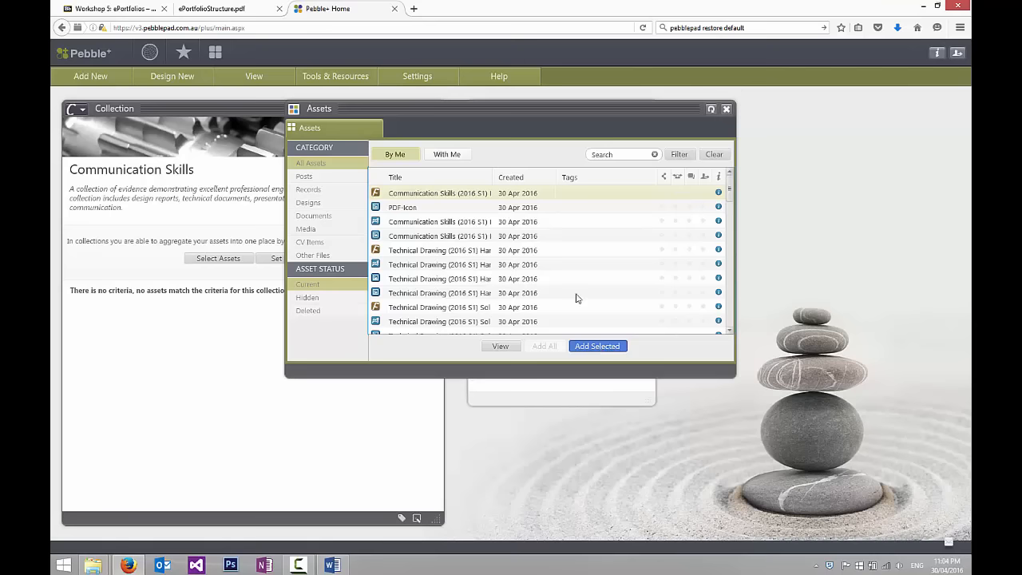
left_click_drag(492, 178, 634, 179)
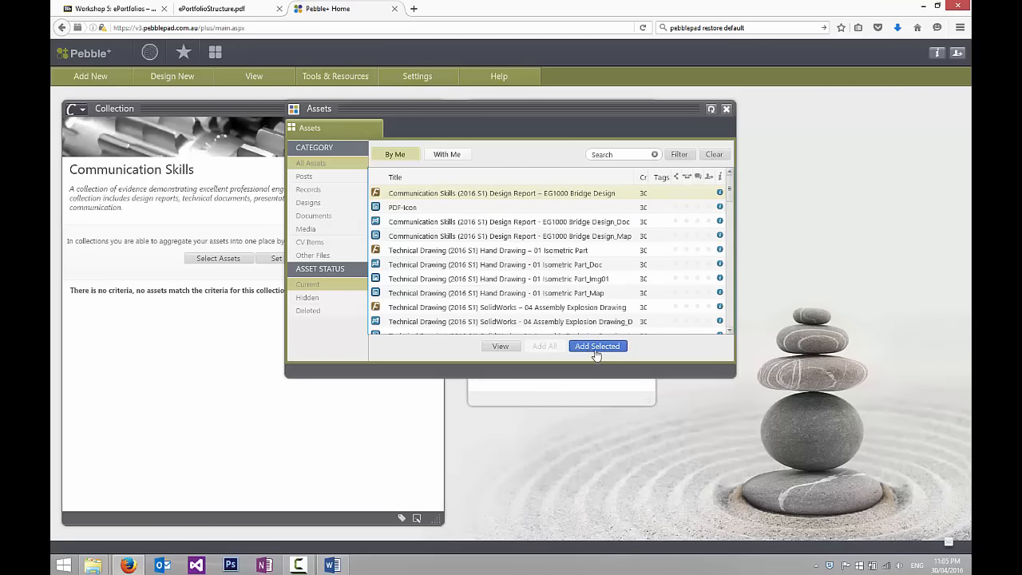
left_click(597, 346)
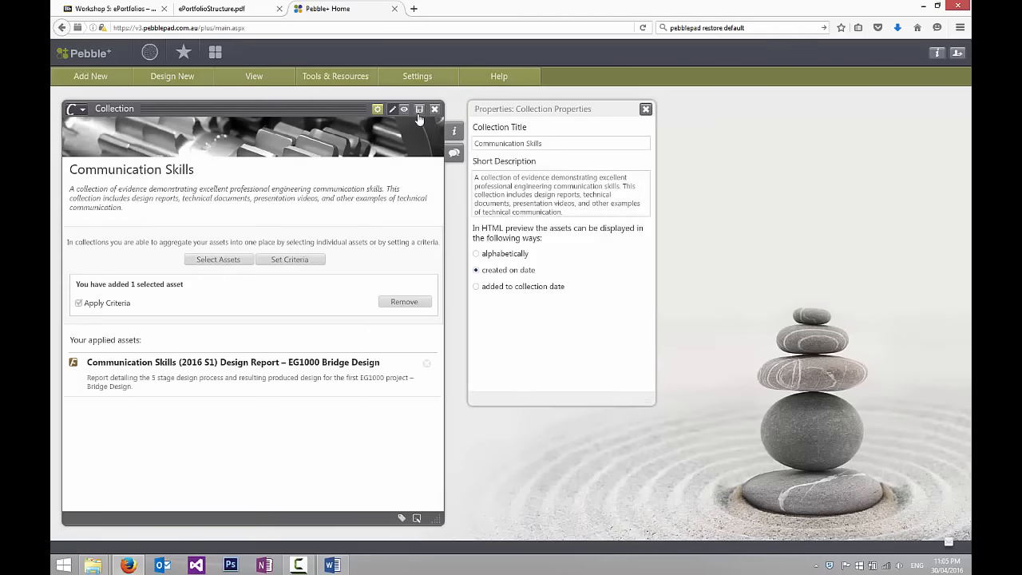
Save the Communication Skills collection, preview it and close it.
left_click(418, 111)
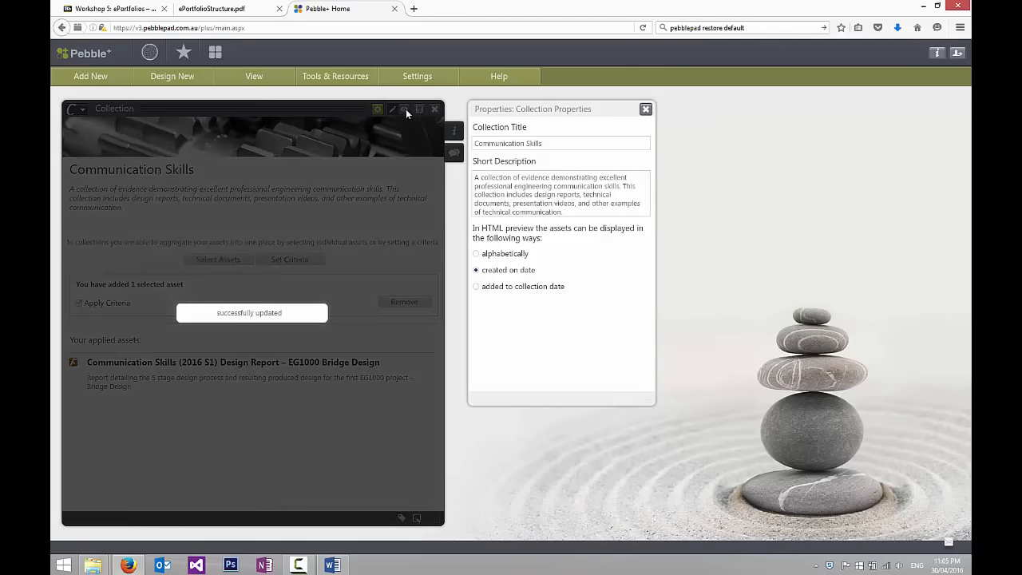
left_click(405, 109)
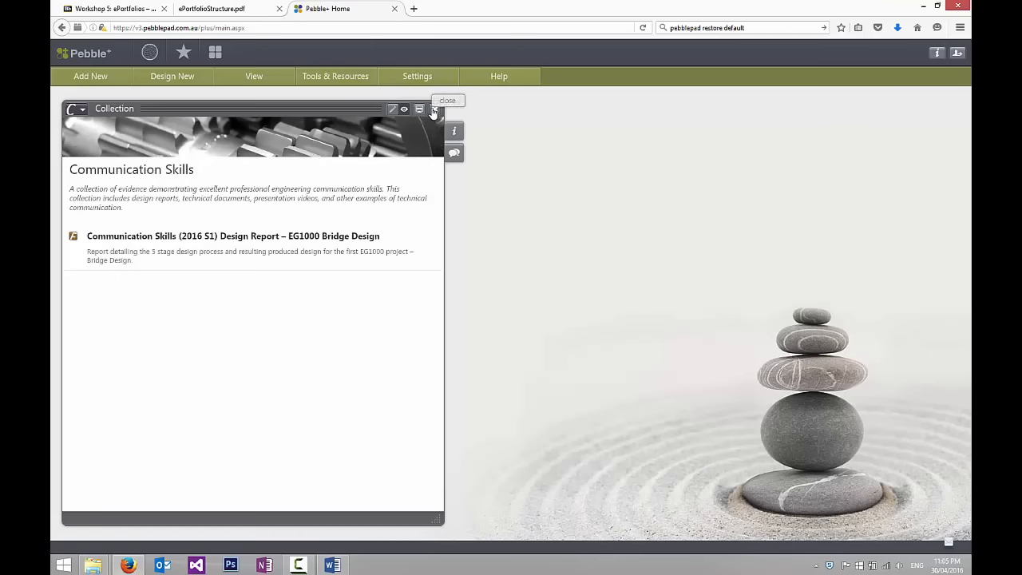
left_click(435, 109)
Consult the ePortfolio structure diagram and open the Team Work and Management blog from the asset store for editing.
left_click(214, 52)
left_click(214, 10)
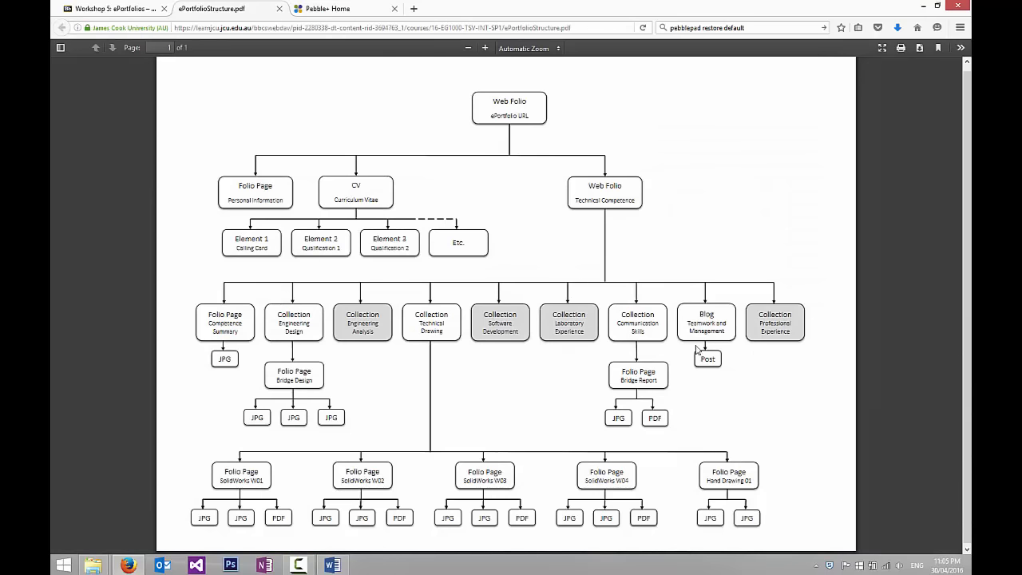
left_click(346, 8)
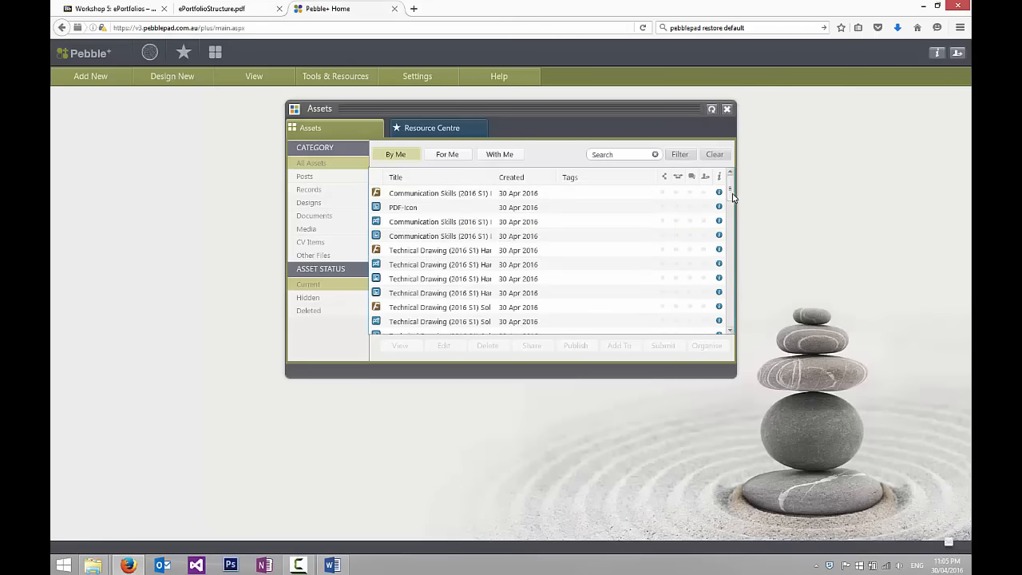
left_click_drag(733, 197, 729, 262)
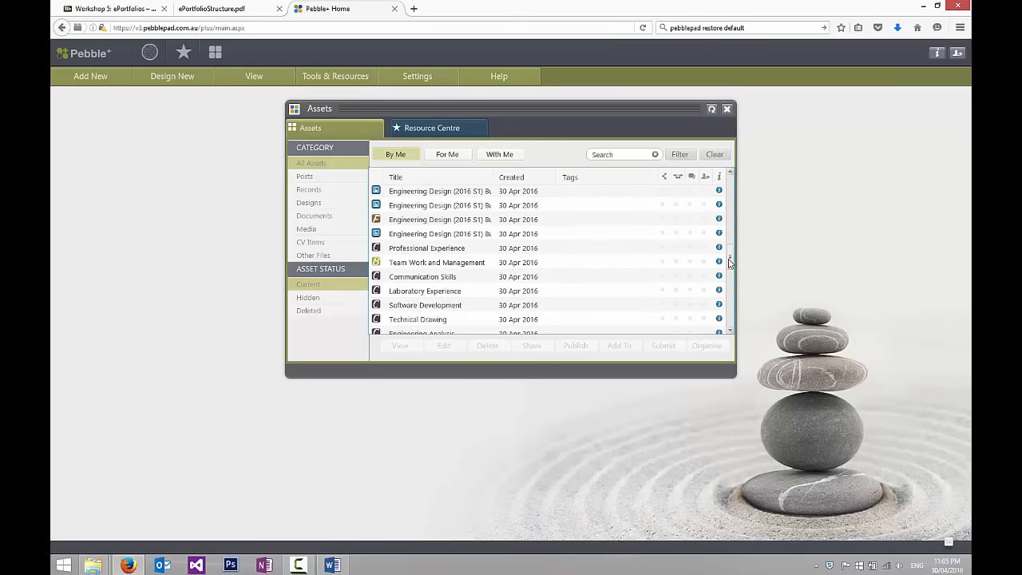
left_click(416, 265)
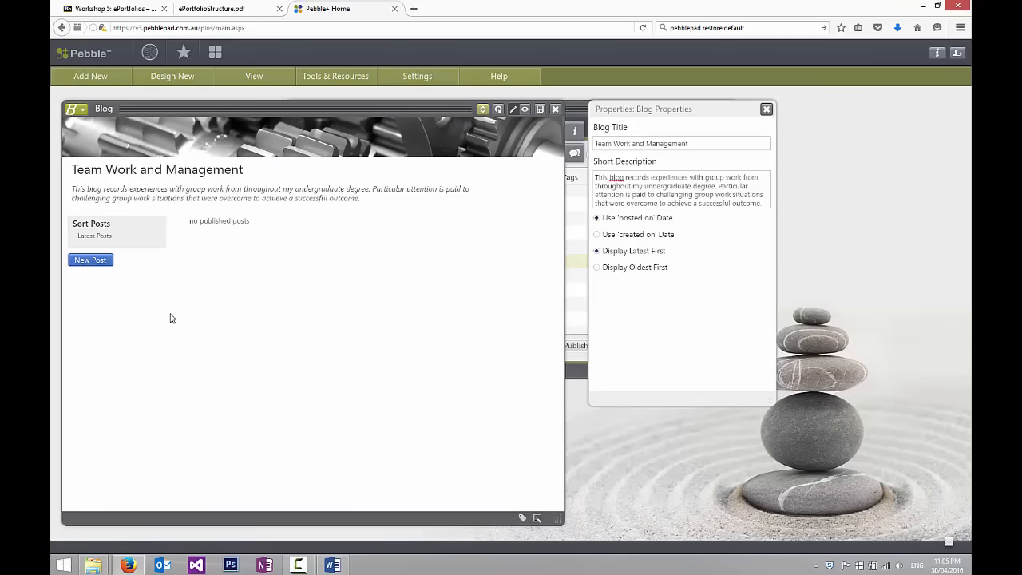
Start a new blog post, and in File Explorer open the "Team Work and Management (2016 S1) Reflection - EG1000 Bridge Design" folder with full file names readable.
left_click(90, 261)
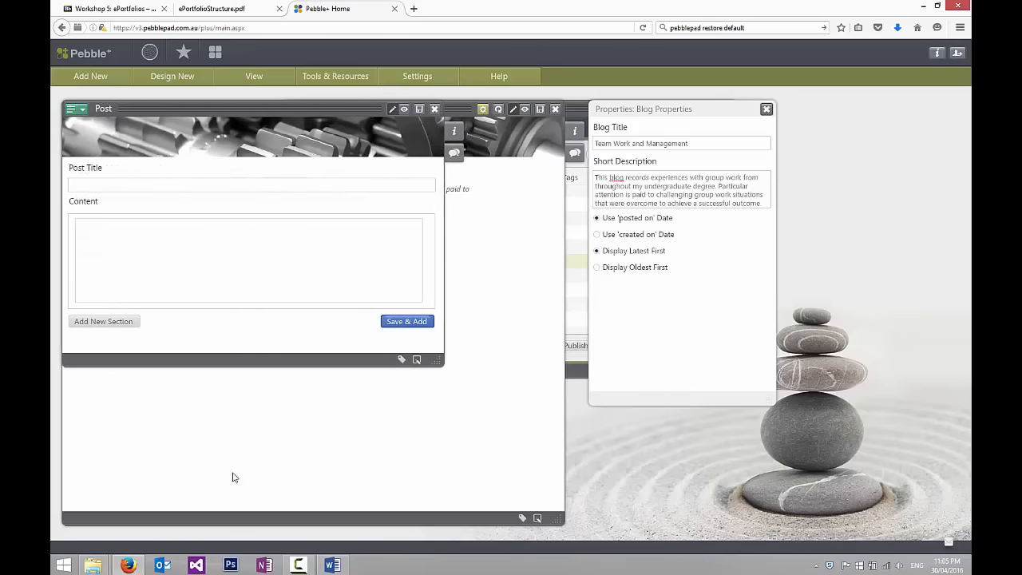
mouse_move(109, 565)
left_click(112, 486)
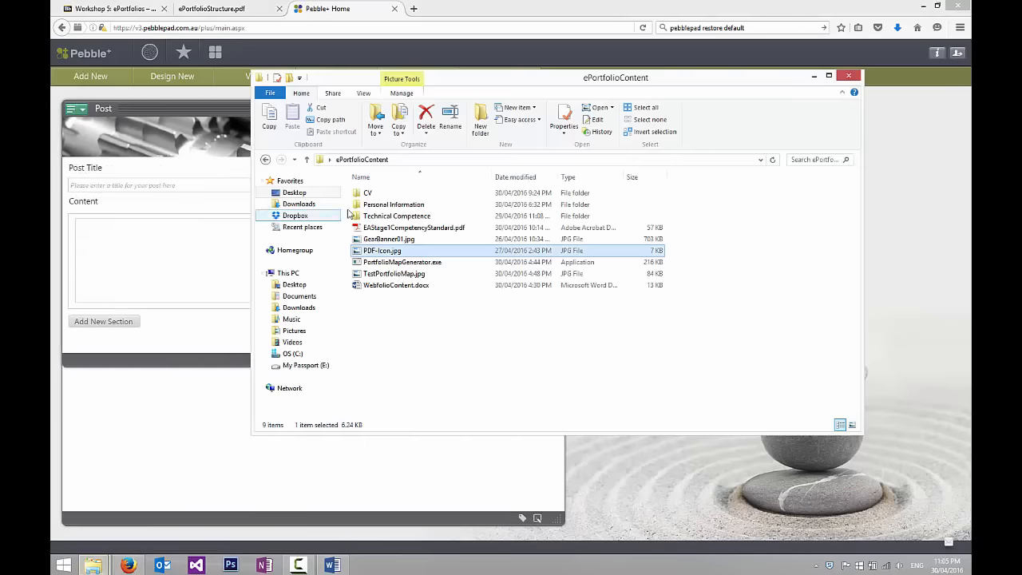
left_click(395, 217)
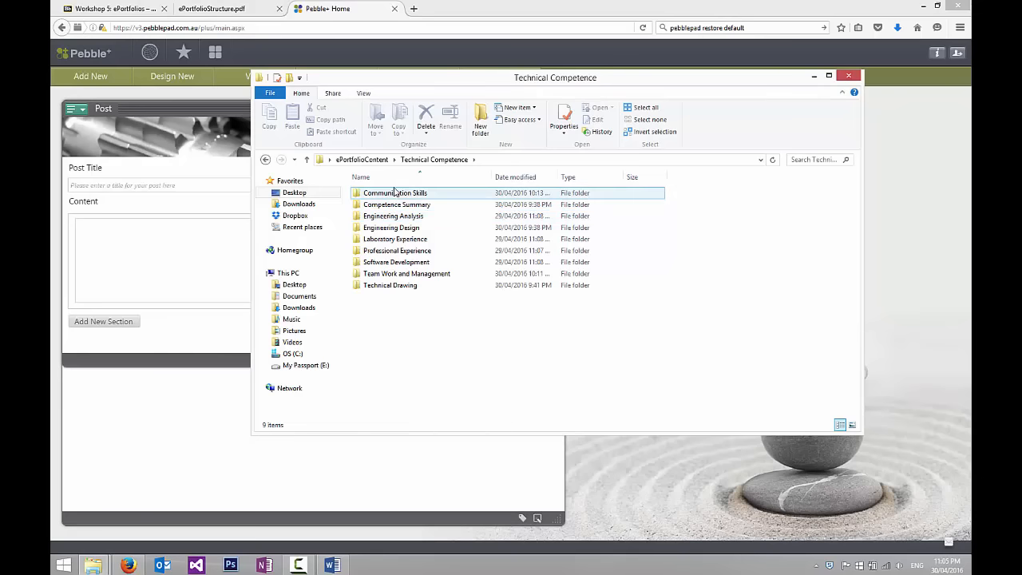
double_click(409, 273)
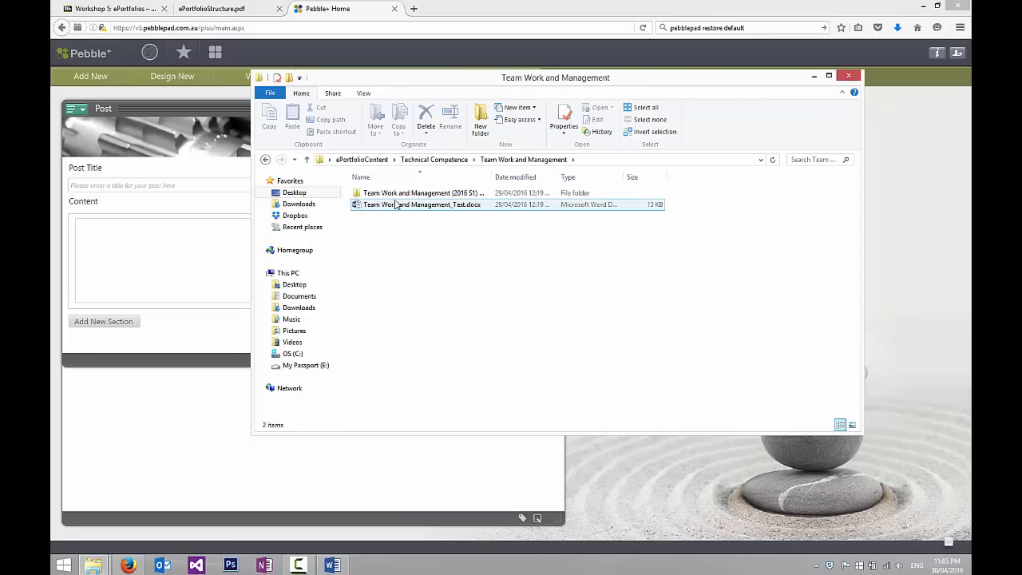
double_click(401, 194)
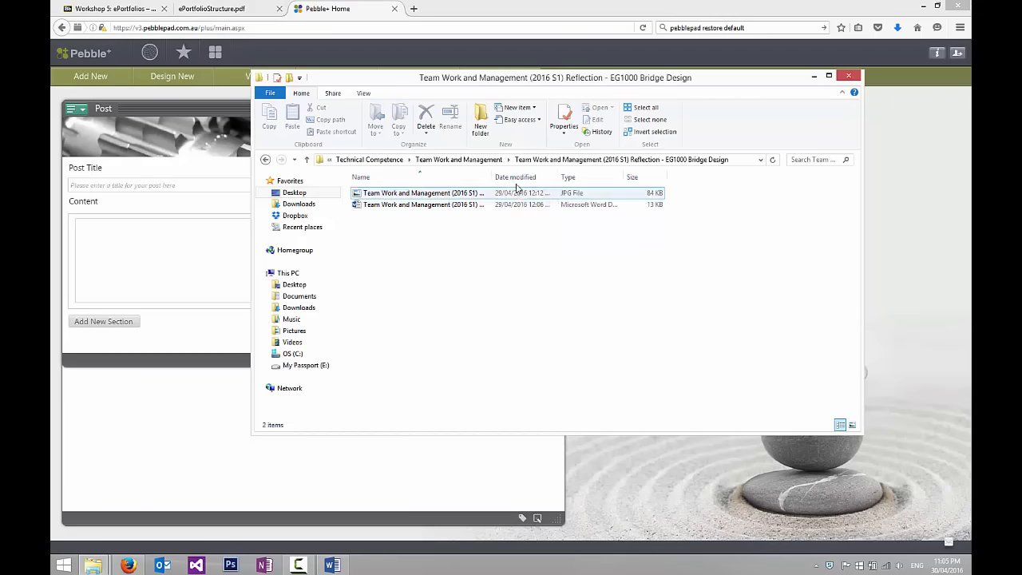
left_click_drag(491, 176, 680, 177)
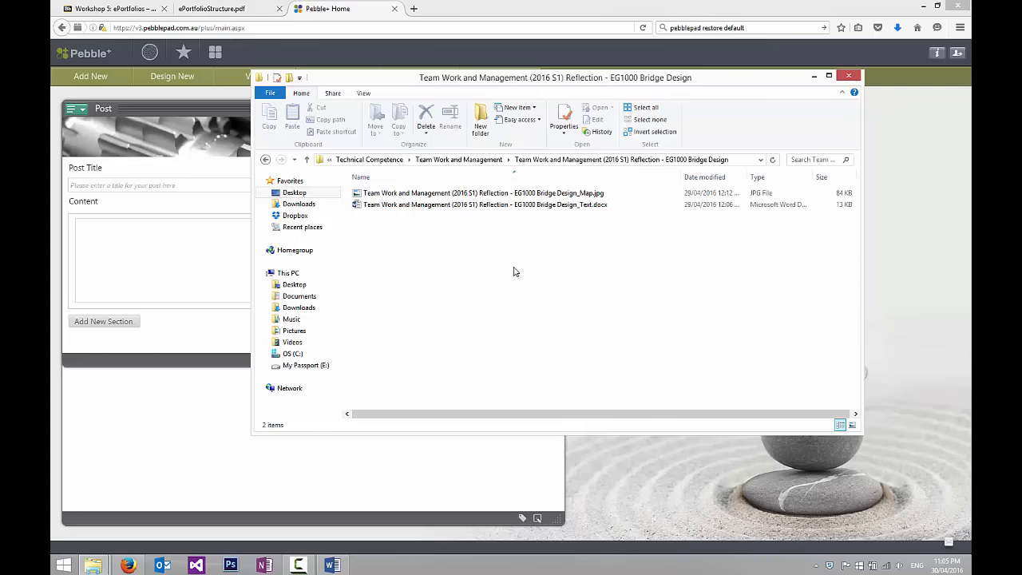
View the competency map image "Team Work and Management (2016 S1) Reflection - EG1000 Bridge Design_Map.jpg" and return to its folder.
double_click(459, 193)
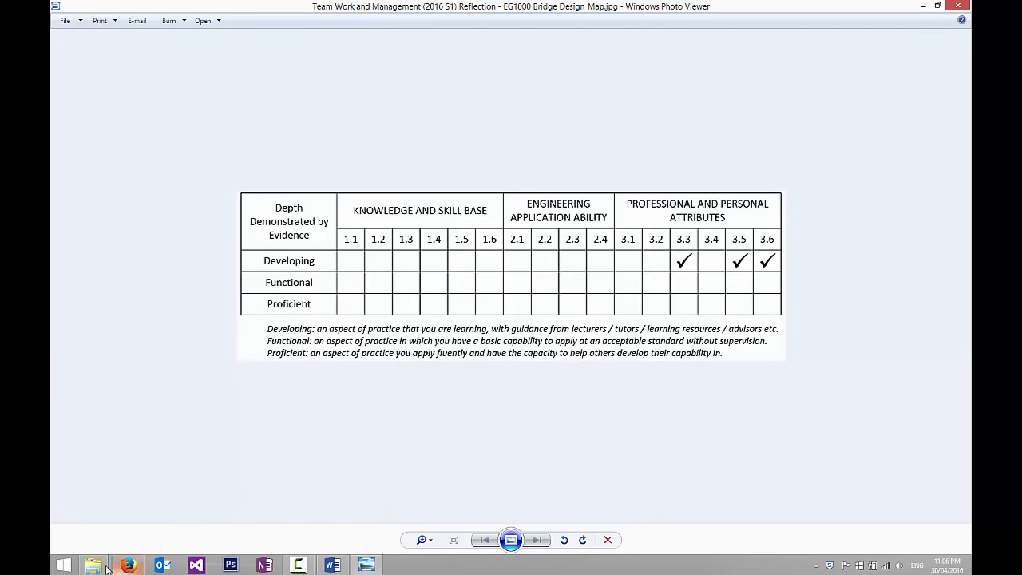
mouse_move(96, 565)
left_click(126, 470)
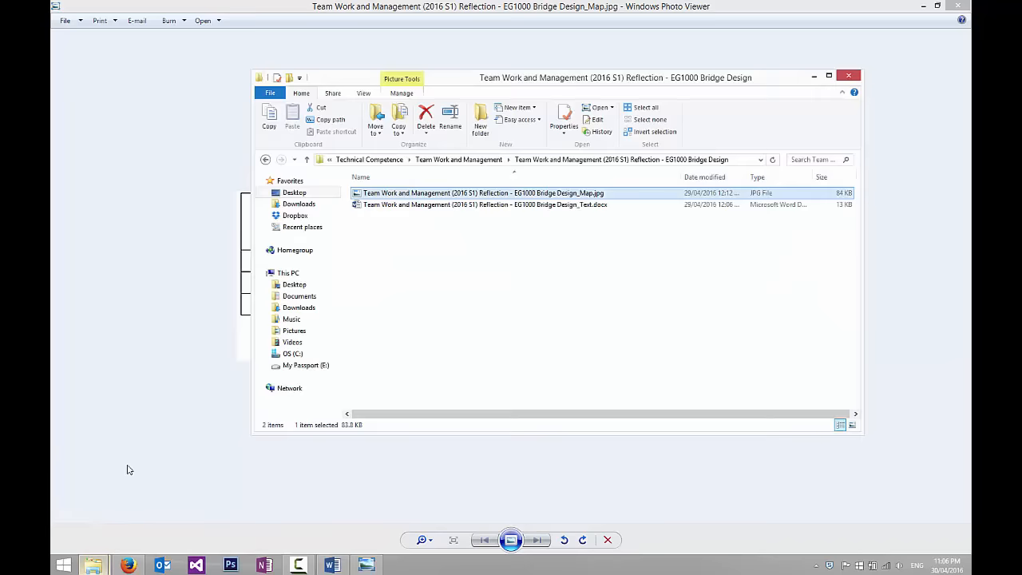
Open EAStage1CompetencyStandard.pdf from the ePortfolioContent folder and show the whole page listing the Stage 1 competencies and elements.
left_click(370, 160)
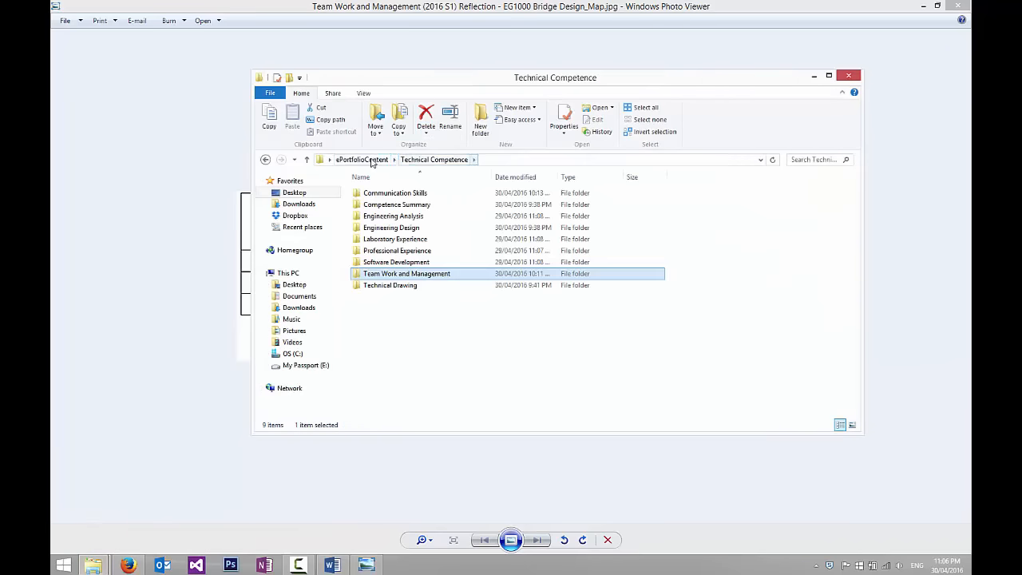
left_click(372, 160)
double_click(383, 227)
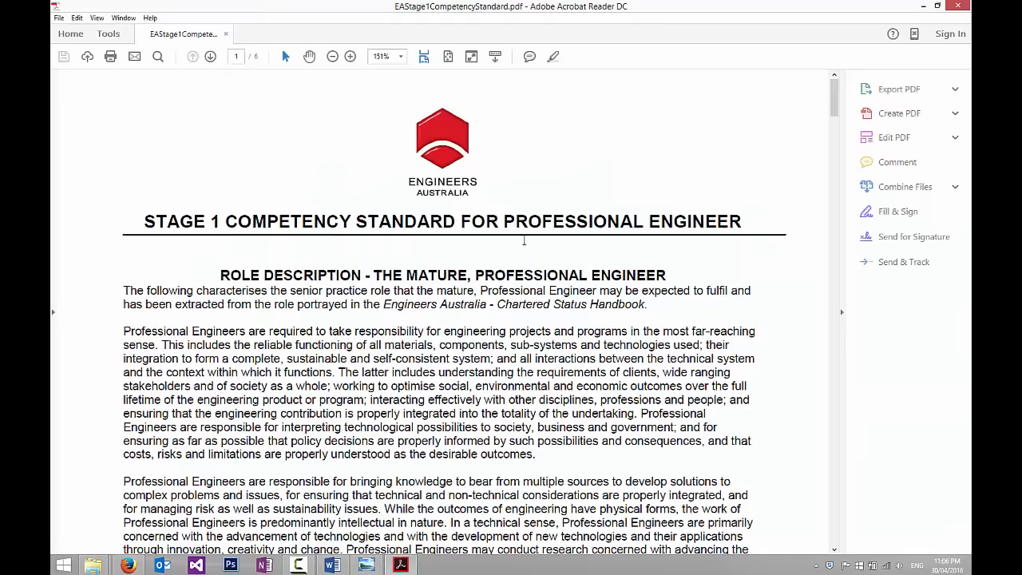
left_click(448, 56)
scroll(461, 158, "down", 3)
scroll(461, 158, "up", 2)
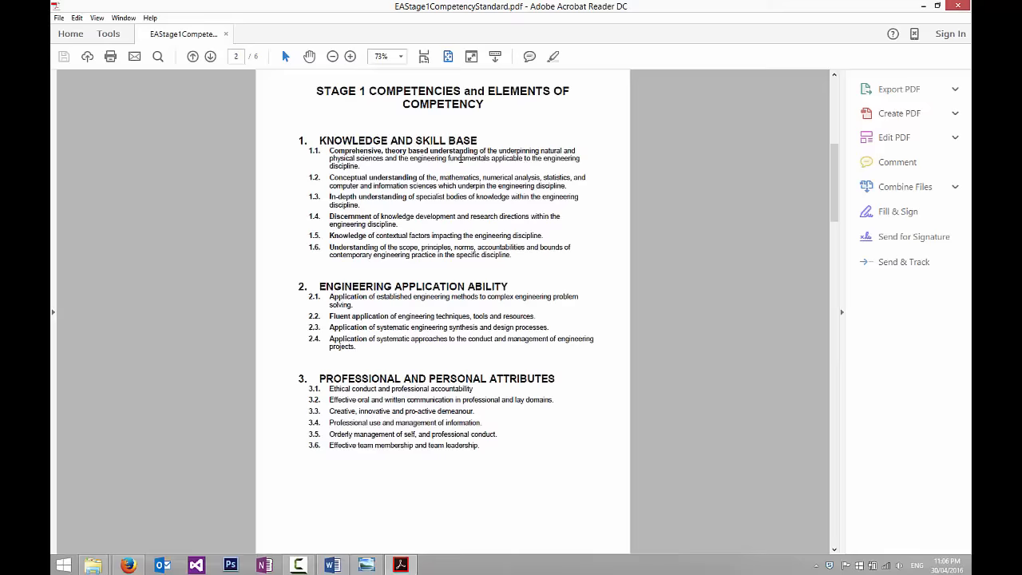
Compare the competency map image side by side with the standard, highlight the text of element 3.3, and close both files.
left_click(366, 564)
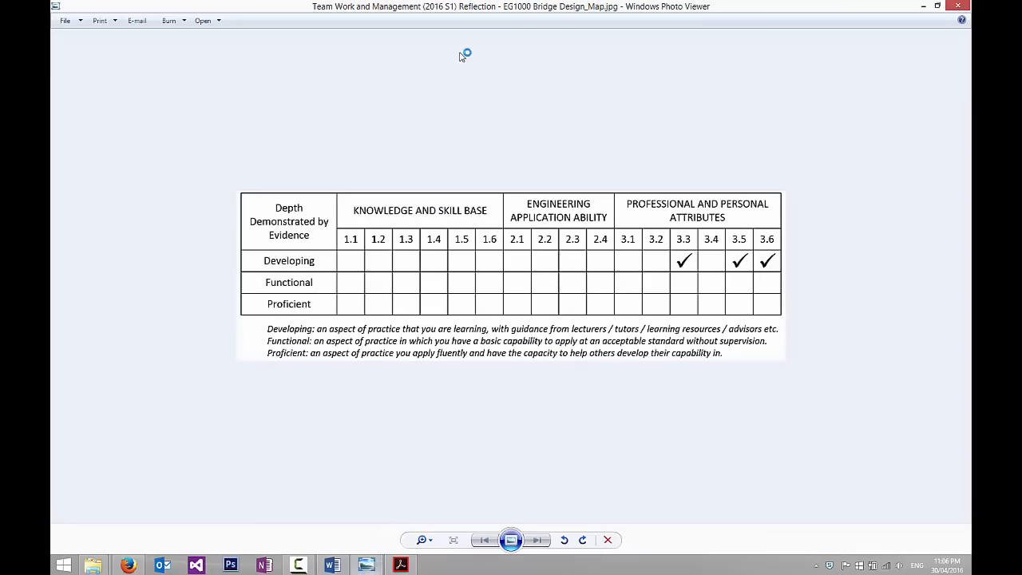
left_click_drag(477, 8, 699, 112)
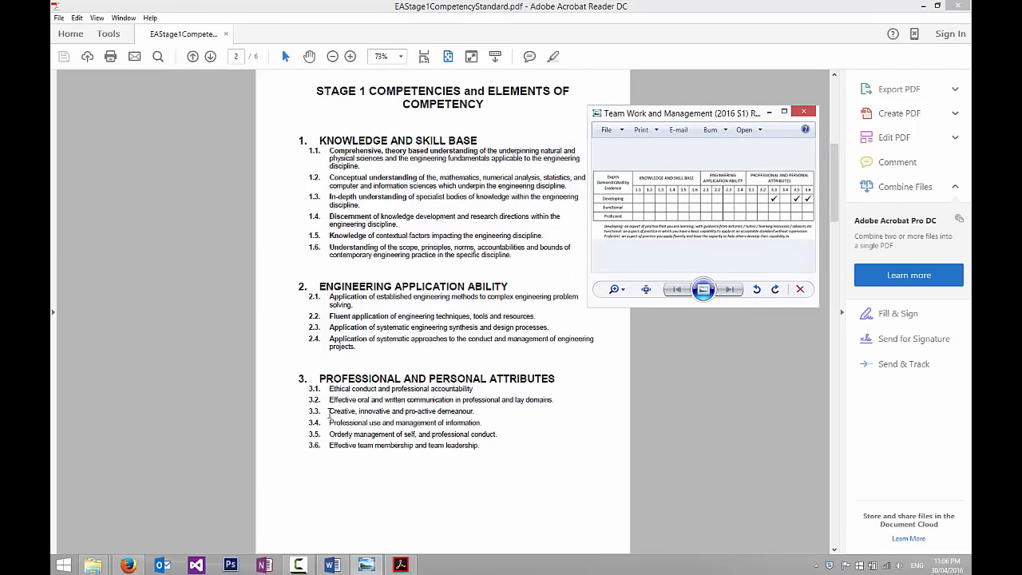
left_click_drag(328, 411, 462, 413)
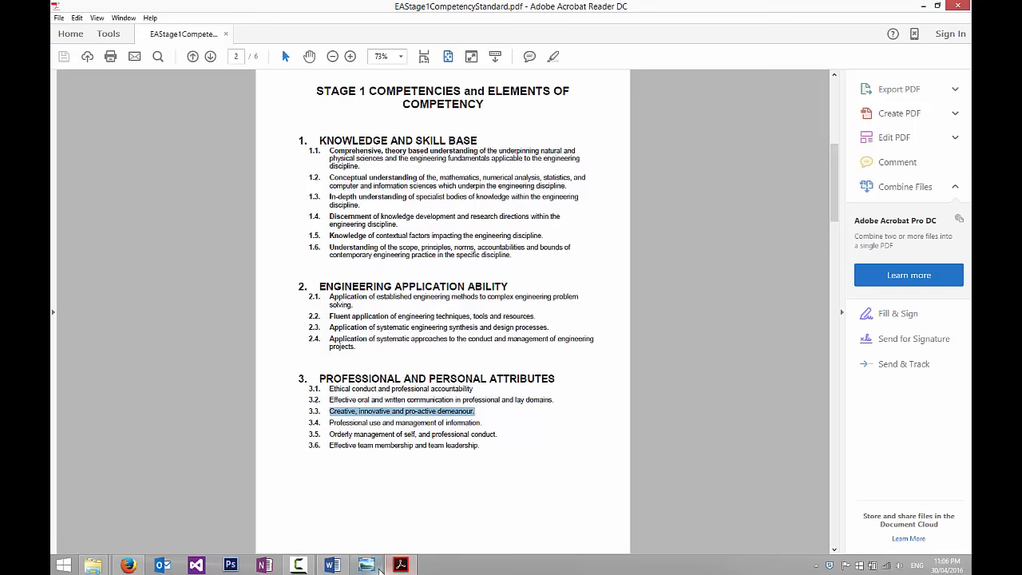
left_click(366, 564)
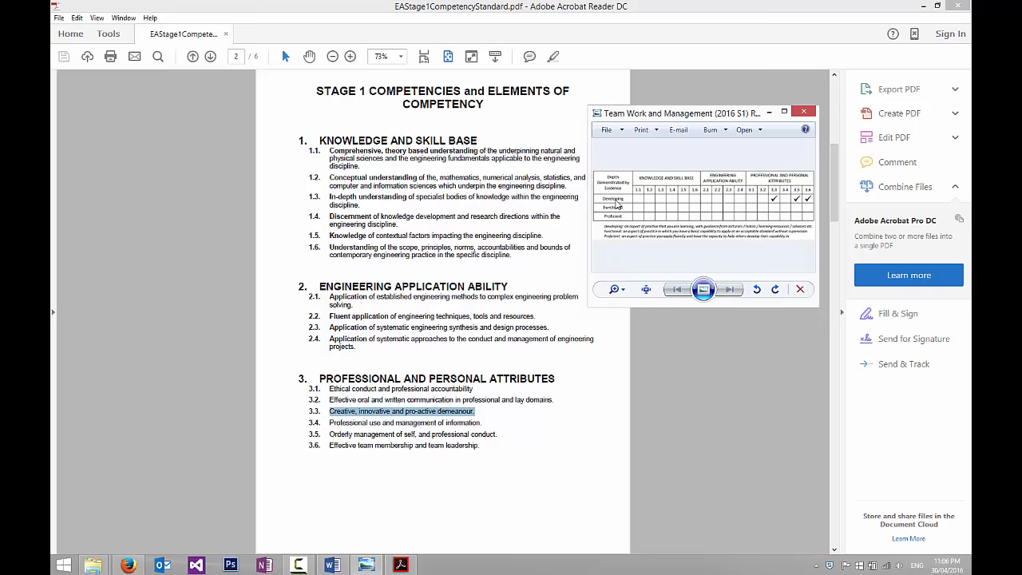
left_click(803, 112)
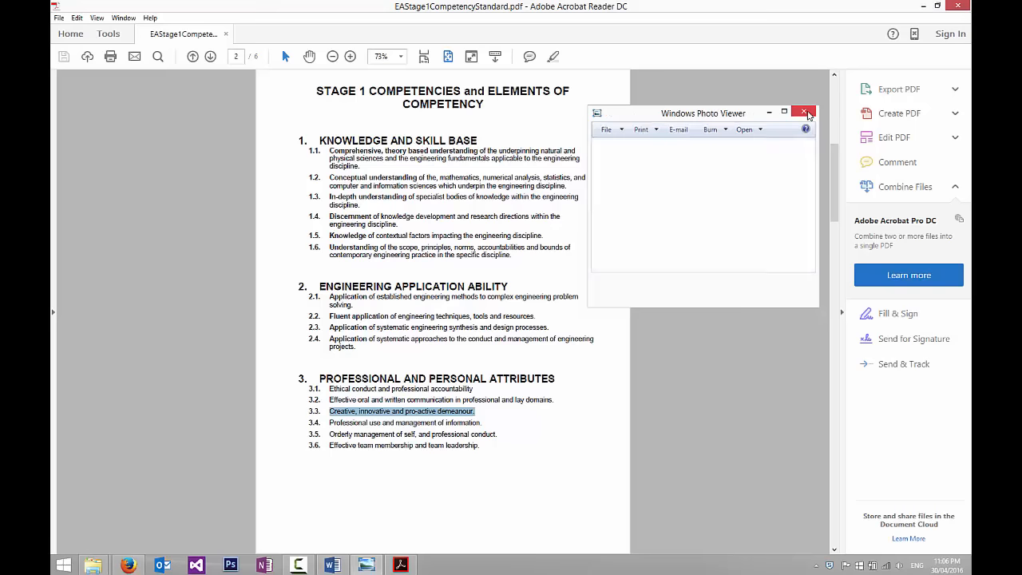
left_click(958, 6)
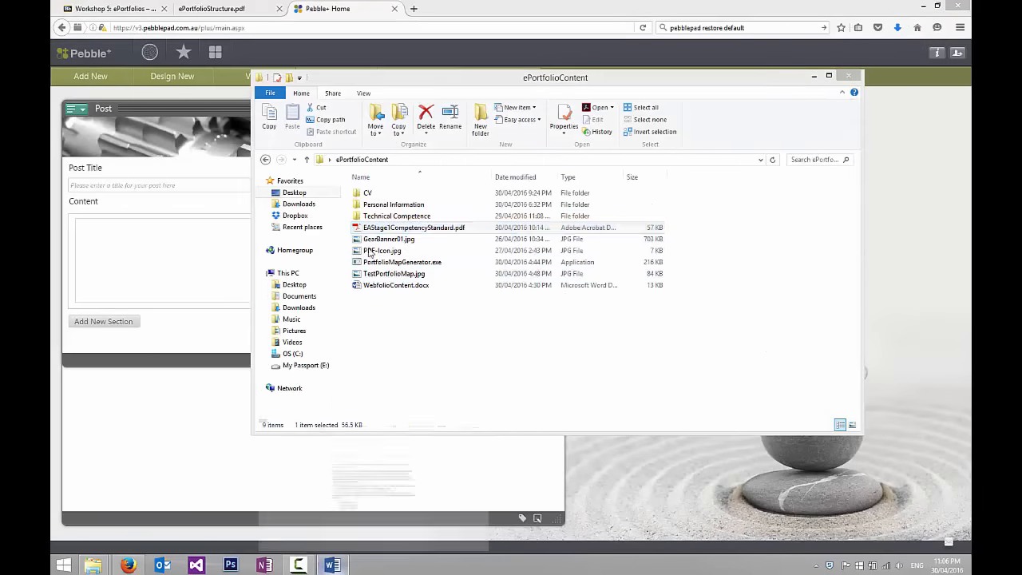
Close the open Word document and open "Team Work and Management (2016 S1) Reflection - EG1000 Bridge Design_Text.docx" from its reflection folder.
left_click(329, 565)
left_click(962, 7)
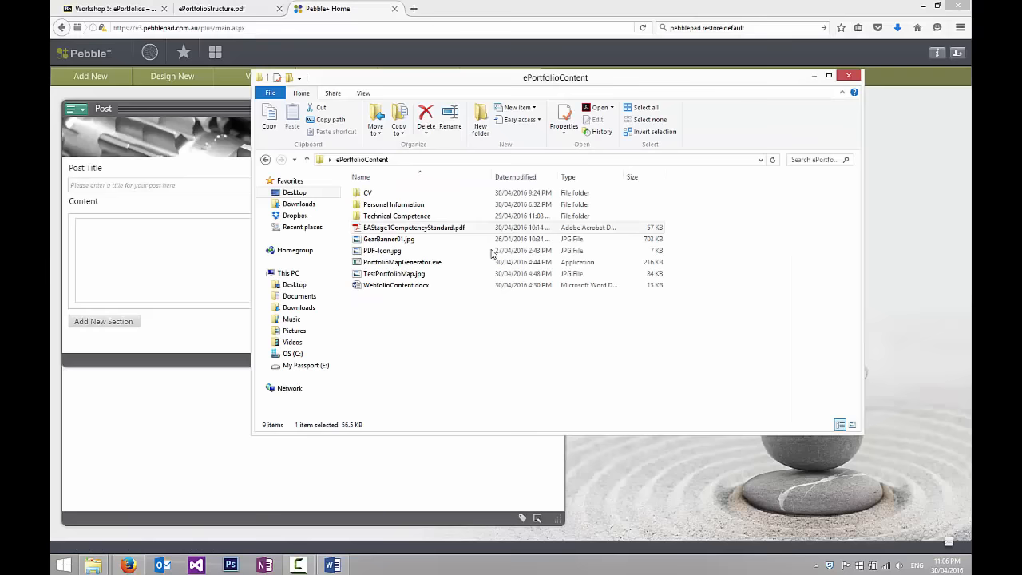
left_click(386, 218)
double_click(386, 218)
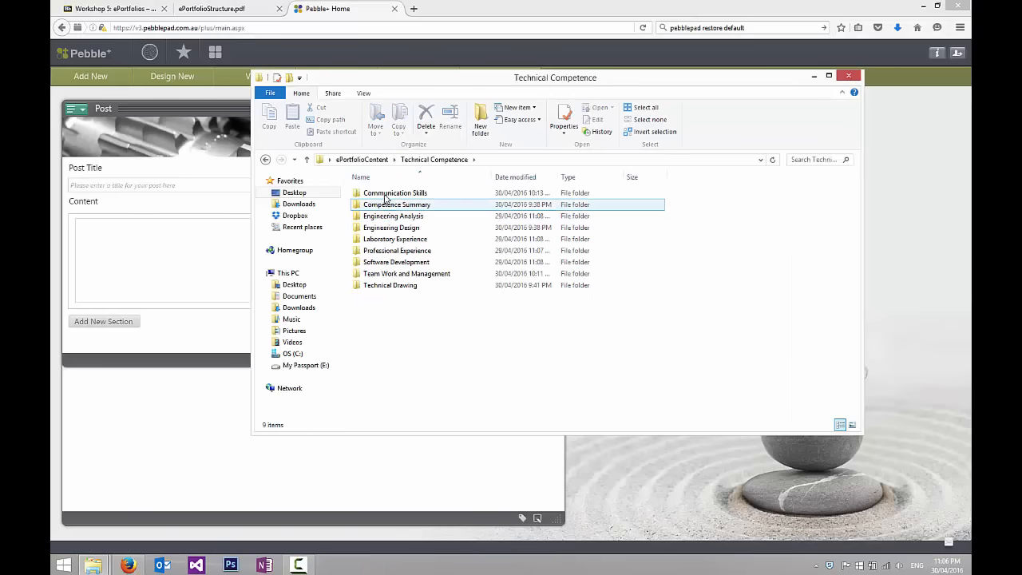
double_click(397, 276)
double_click(397, 196)
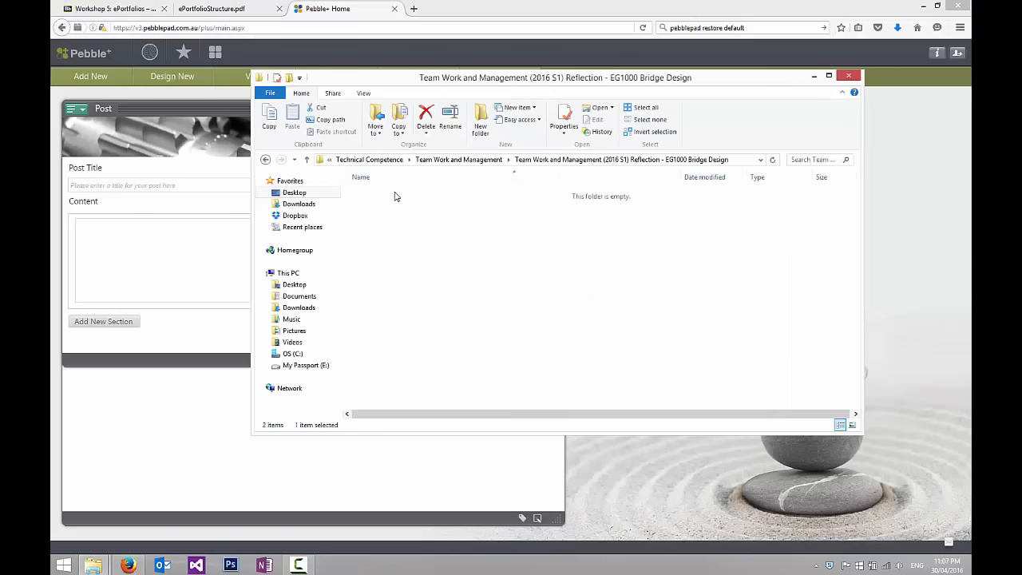
left_click(401, 204)
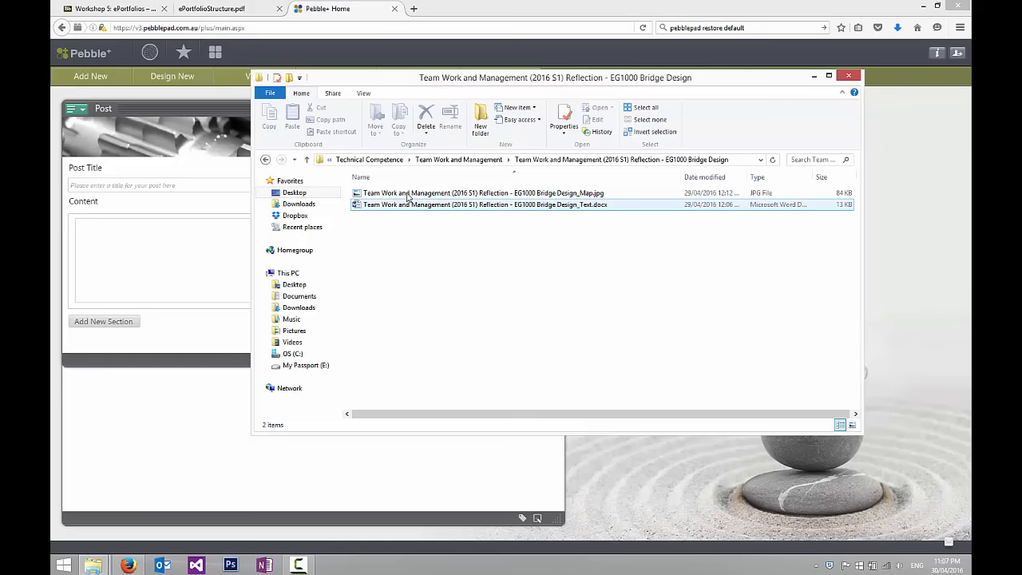
double_click(554, 208)
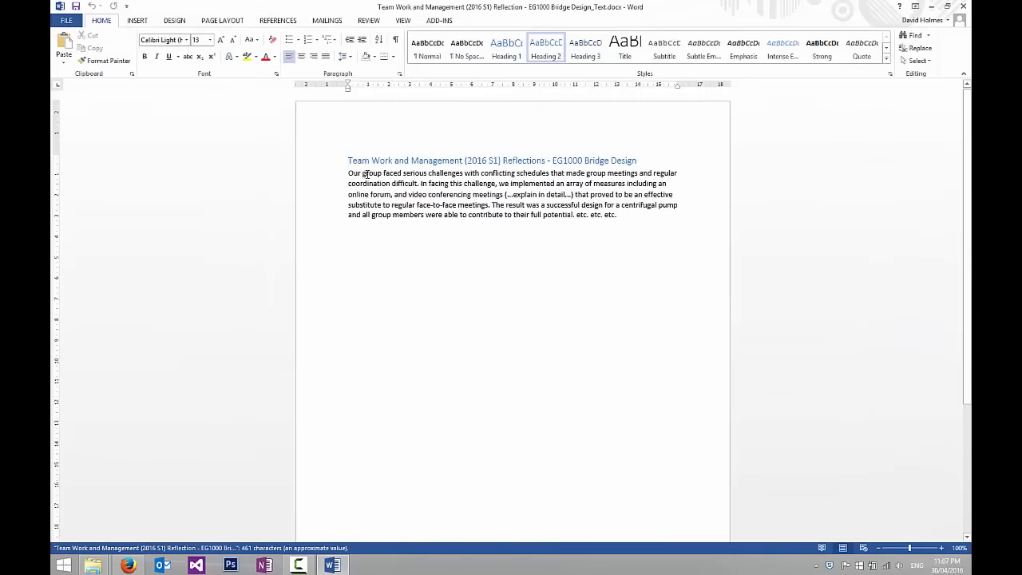
Copy the heading "Team Work and Management (2016 S1) Reflections - EG1000 Bridge Design" from the Word document into the blog post's title.
left_click_drag(348, 159, 660, 162)
key("ctrl+c")
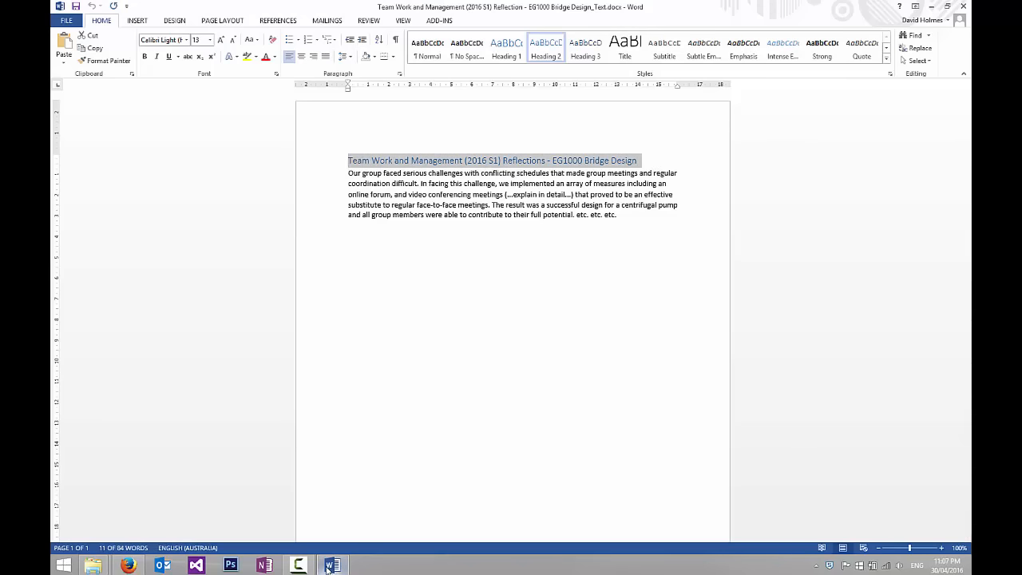
left_click(128, 566)
left_click(164, 186)
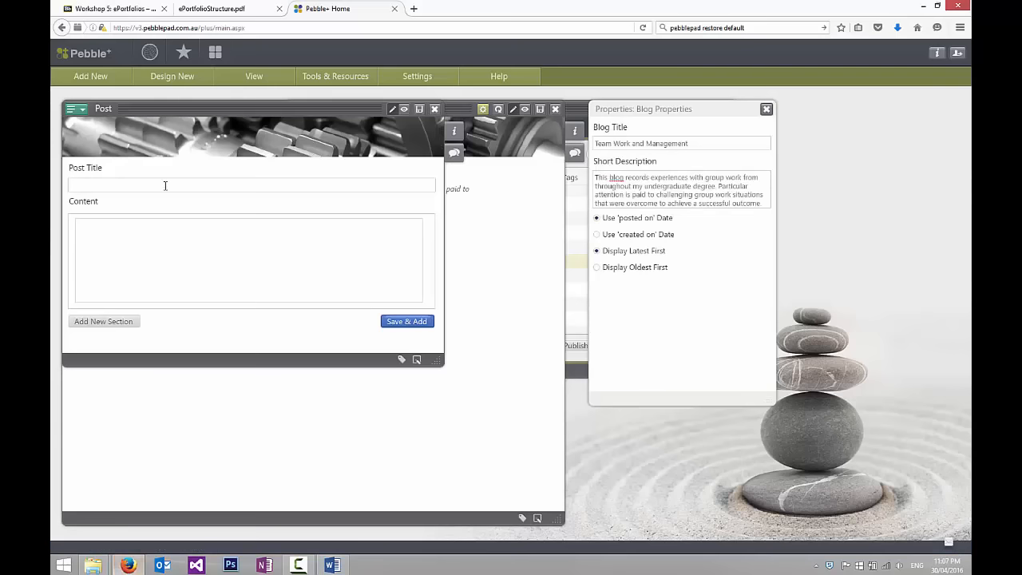
key("ctrl+v")
Copy the reflection paragraph below the heading in the Word document into the blog post's content.
left_click(332, 566)
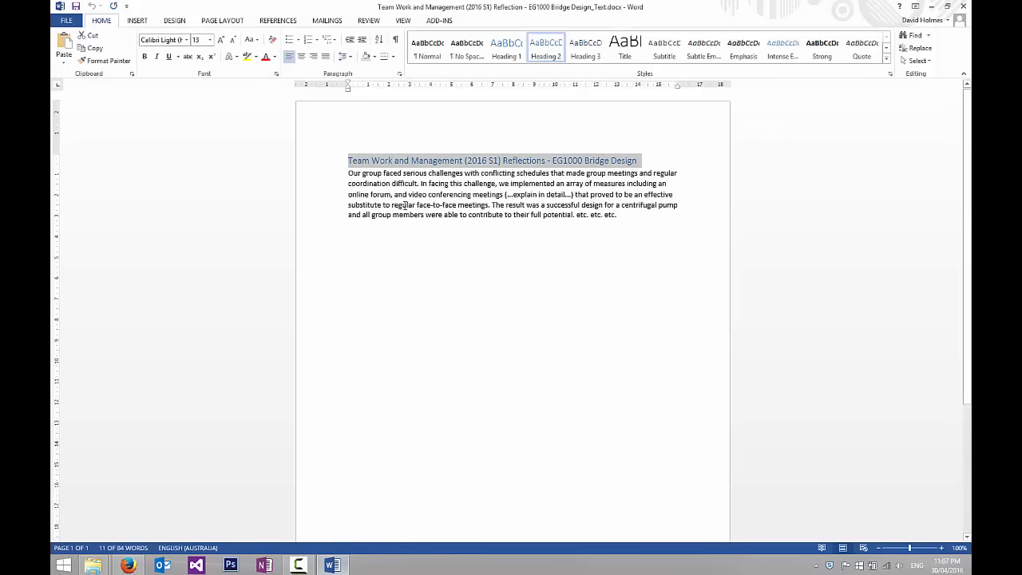
left_click_drag(349, 173, 626, 214)
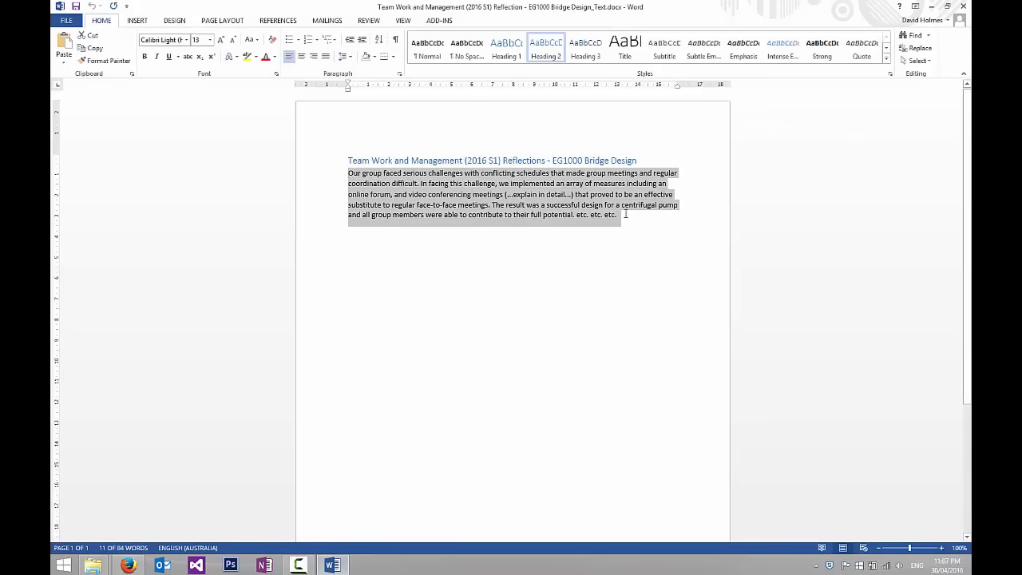
key("ctrl+c")
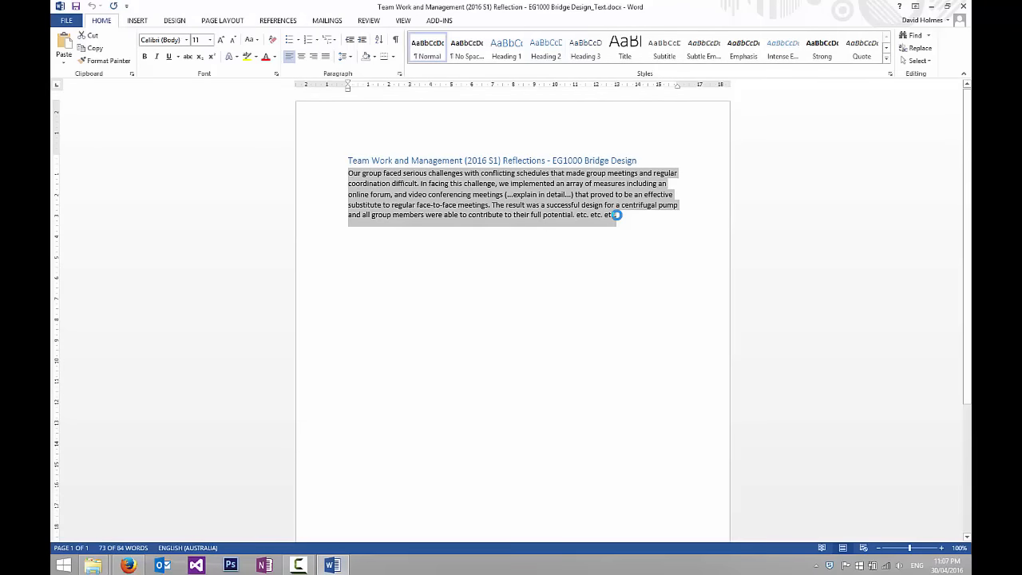
left_click(332, 565)
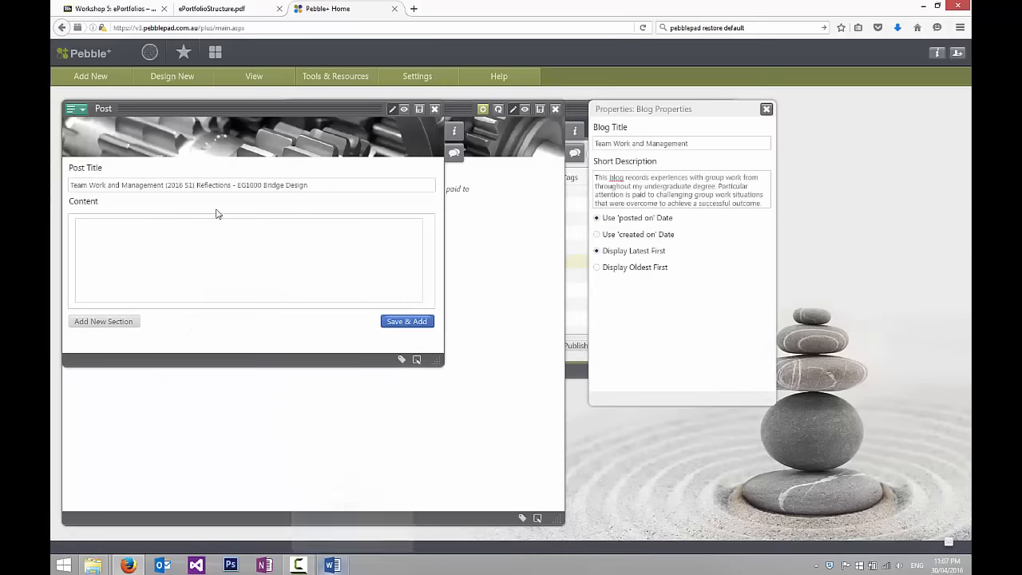
left_click(177, 247)
key("ctrl+v")
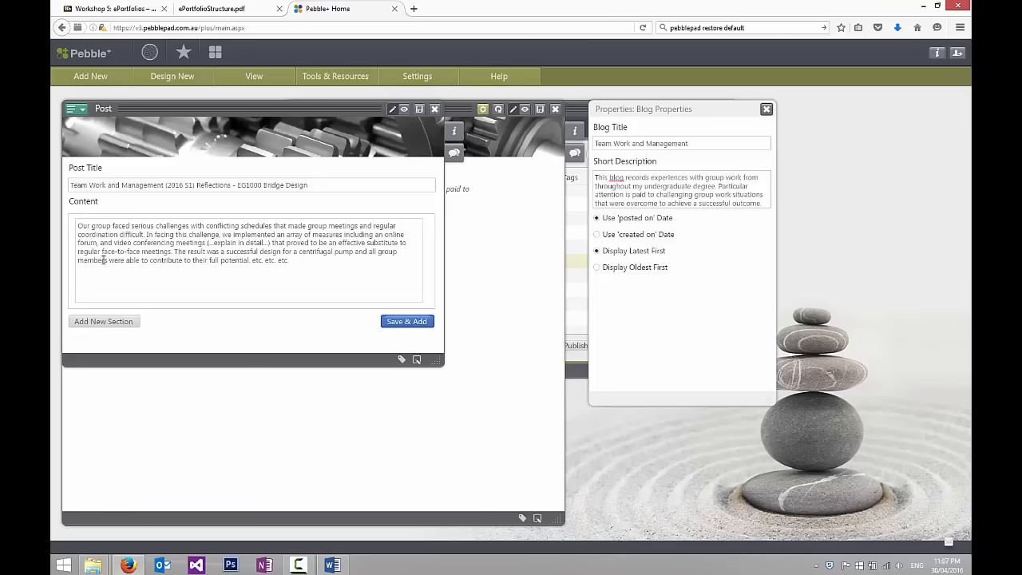
Add a new section with the centred image layout below the post's content and bring up its media file selection.
left_click(101, 324)
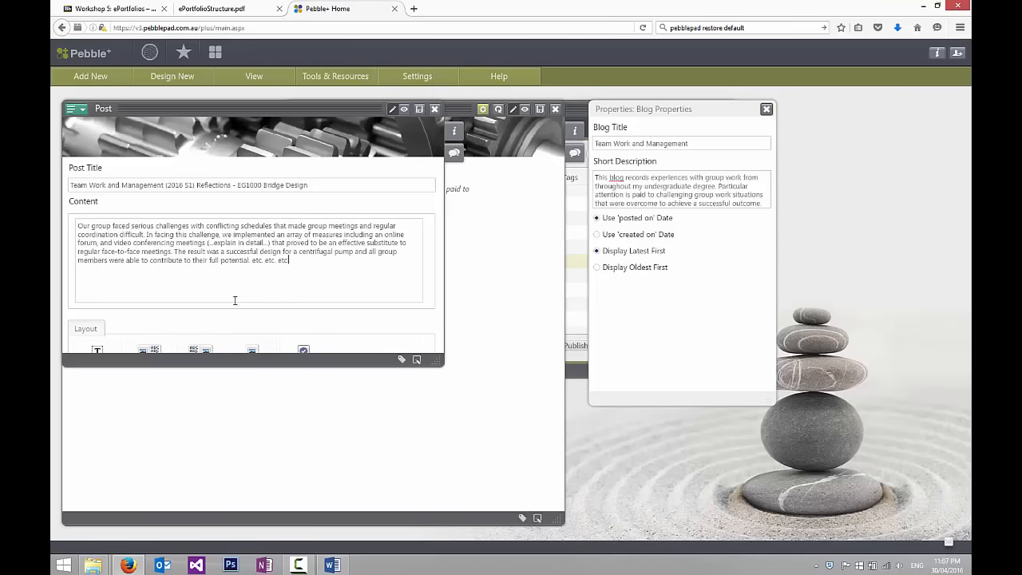
left_click(252, 351)
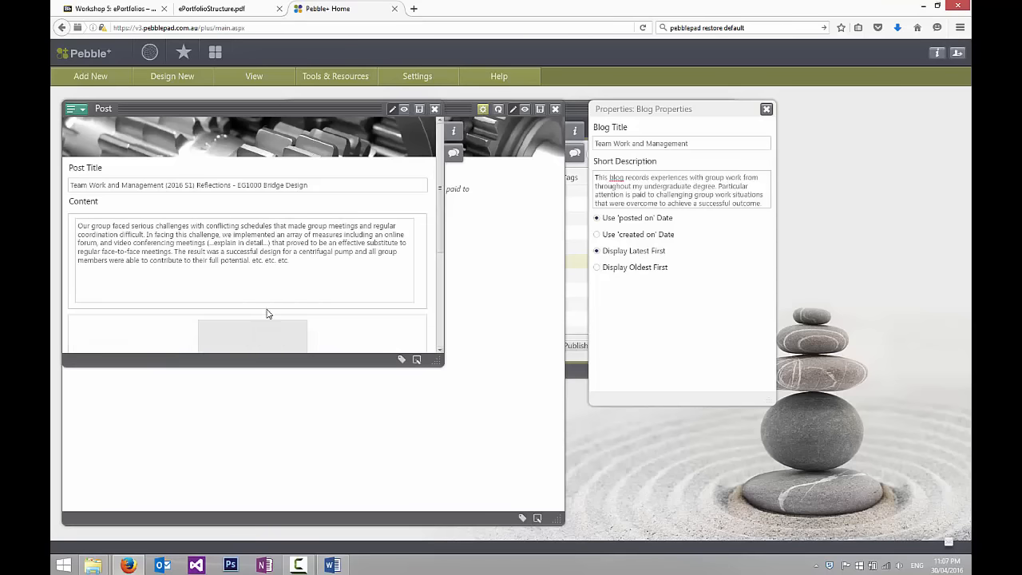
scroll(442, 215, "down", 2)
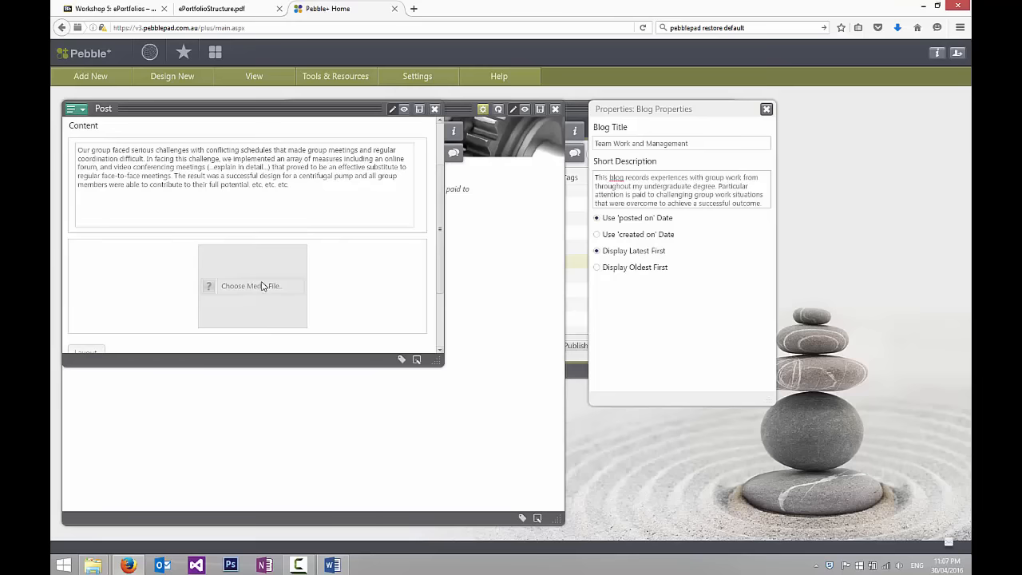
left_click(257, 289)
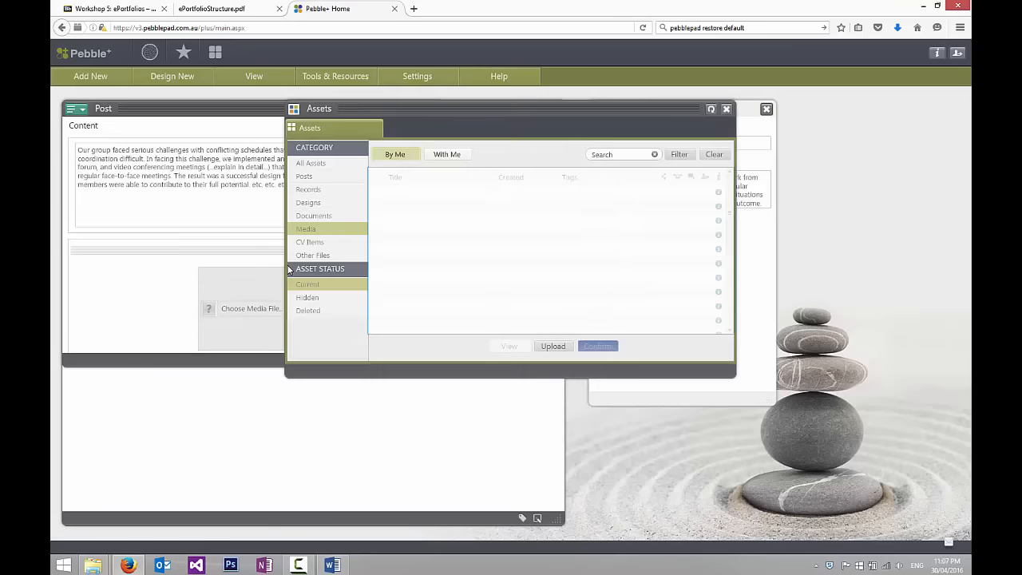
Start a media upload with "Team Work and Management (2016 S1) Reflection - EG1000 Bridge Design_Map.jpg" as the file, copying its name without the extension.
left_click(553, 347)
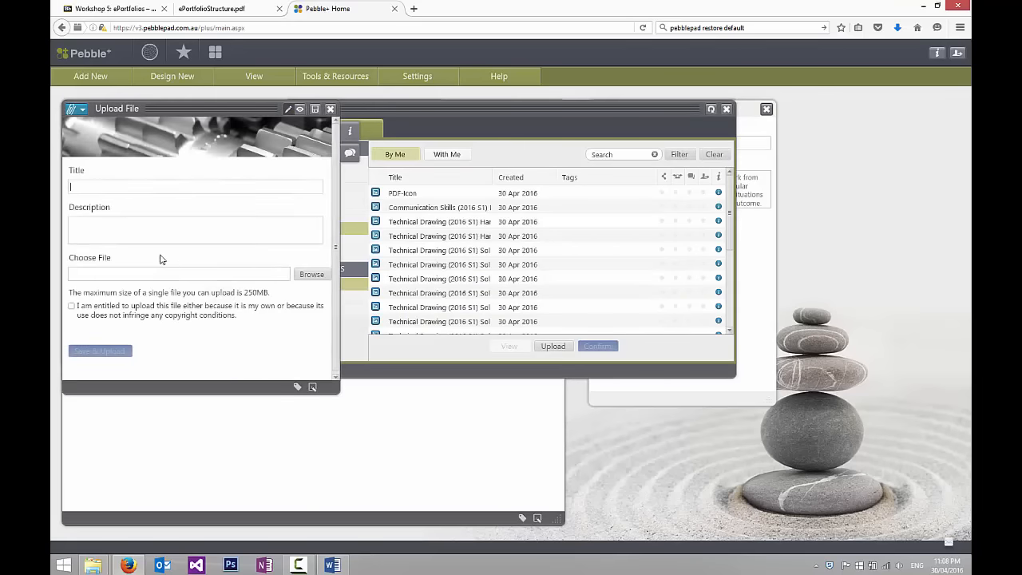
left_click(310, 273)
double_click(182, 102)
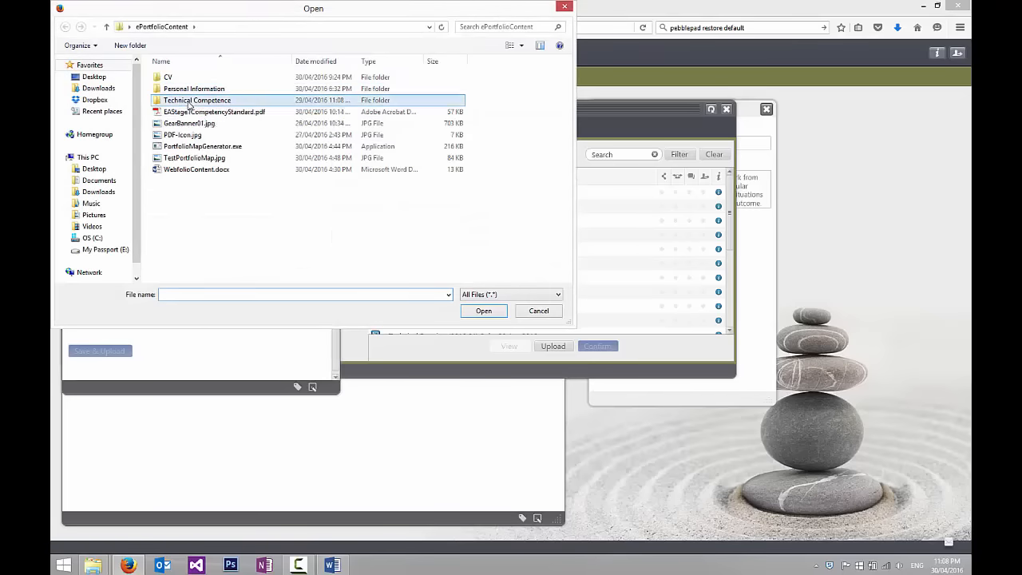
double_click(194, 160)
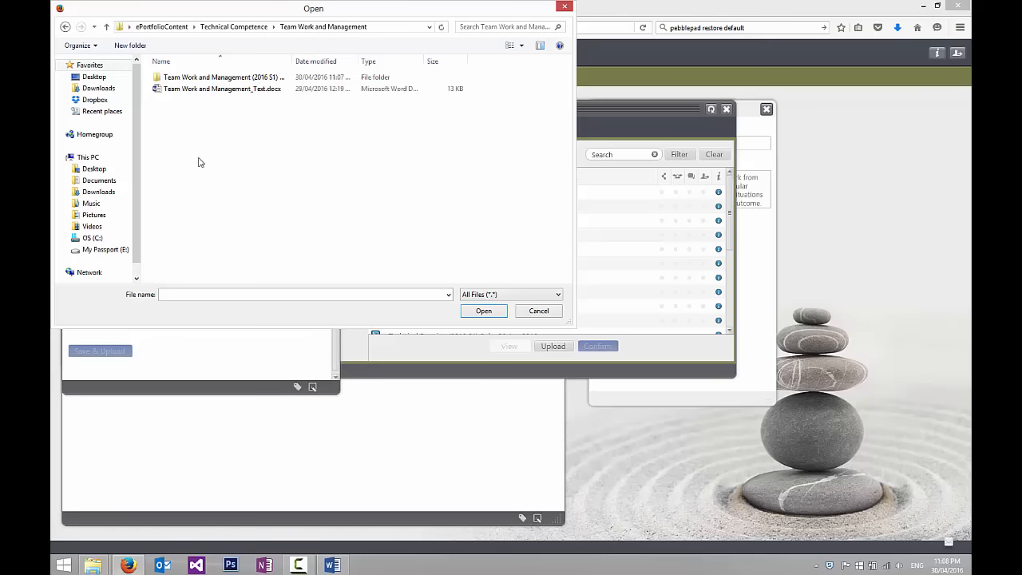
double_click(204, 78)
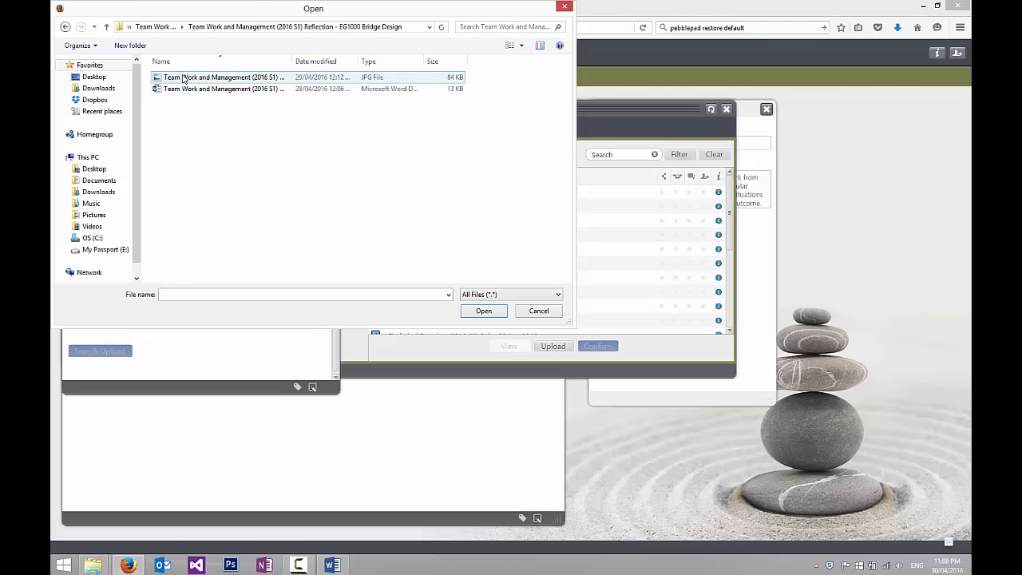
left_click(202, 78)
left_click(233, 78)
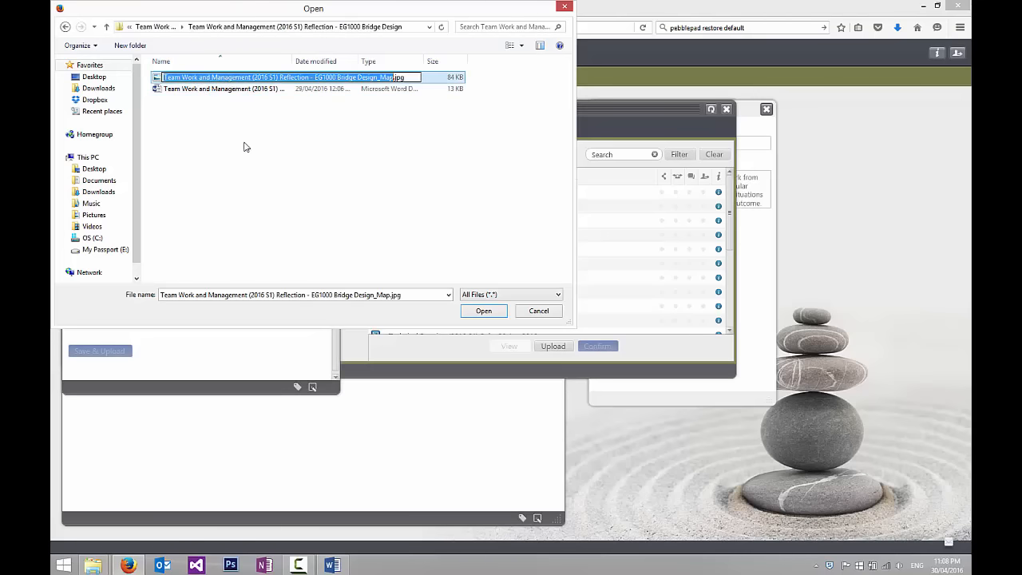
left_click(244, 147)
double_click(241, 80)
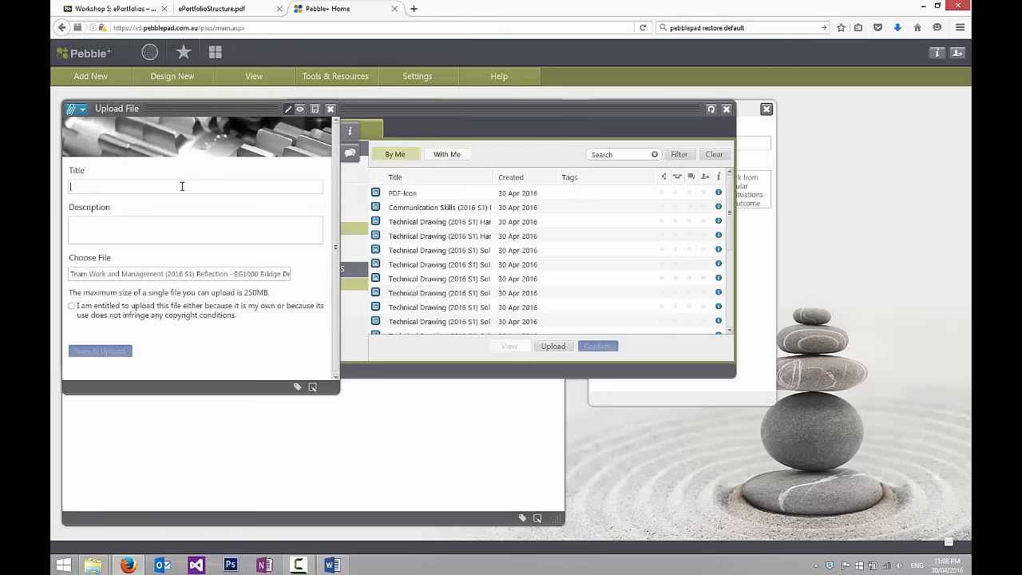
Title the upload "Team Work and Management (2016 S1) Reflection - EG1000 Bridge Design_Map", accept the copyright entitlement statement, and save and upload it.
key("ctrl+v")
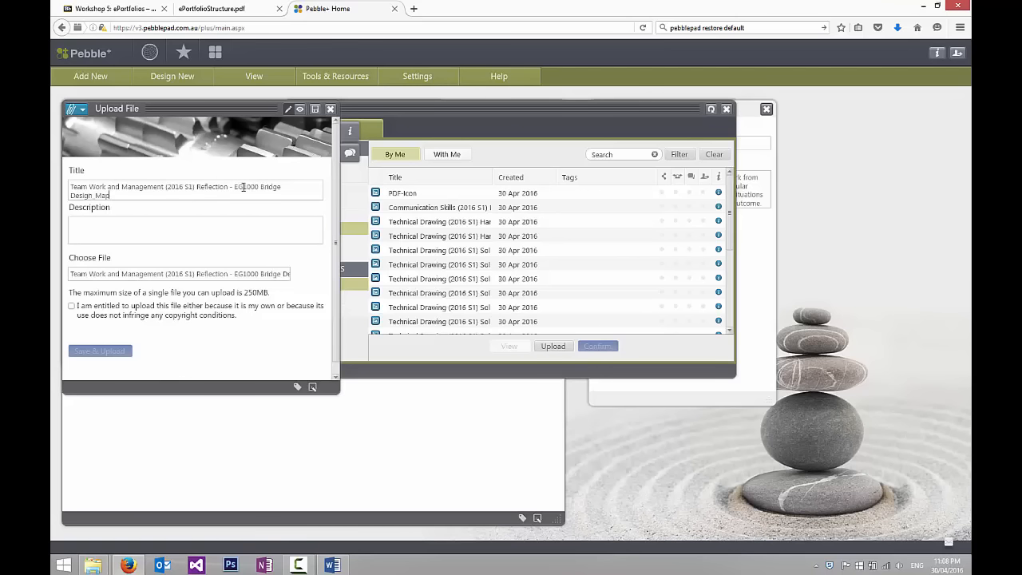
left_click(72, 306)
left_click(97, 349)
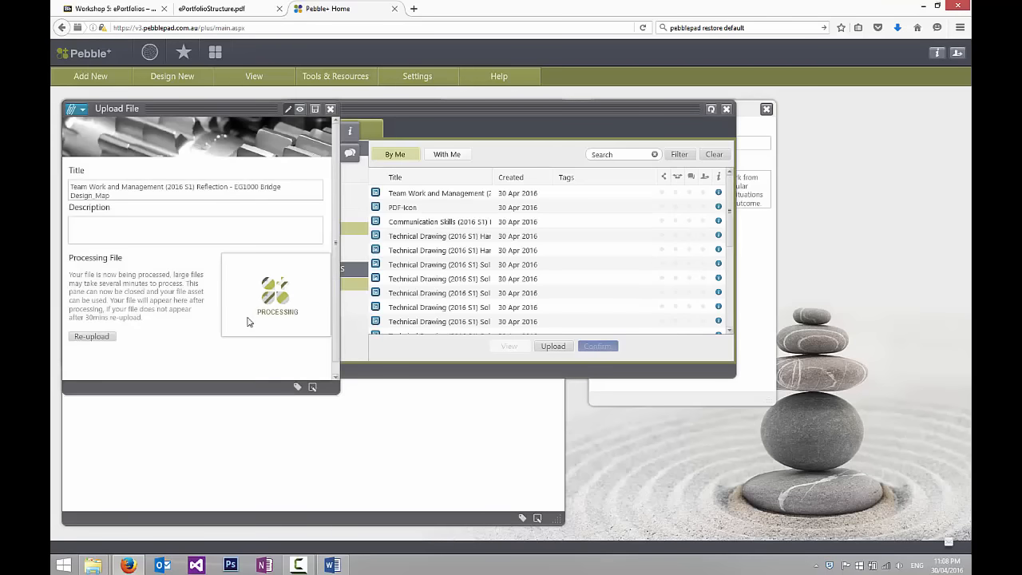
Close the upload form and insert the uploaded Team Work and Management map image into the post's image section.
left_click(330, 108)
left_click(440, 195)
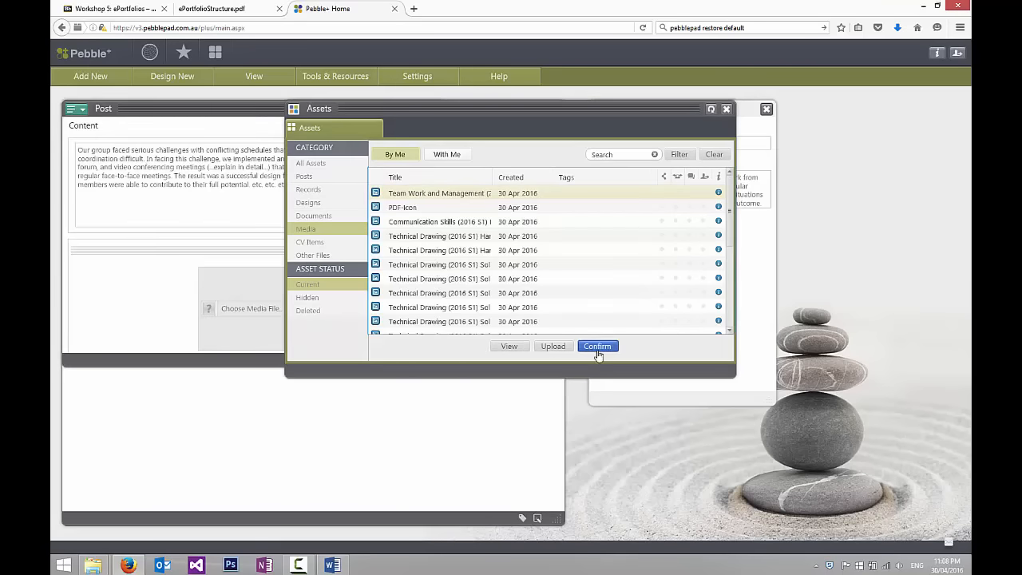
left_click(597, 346)
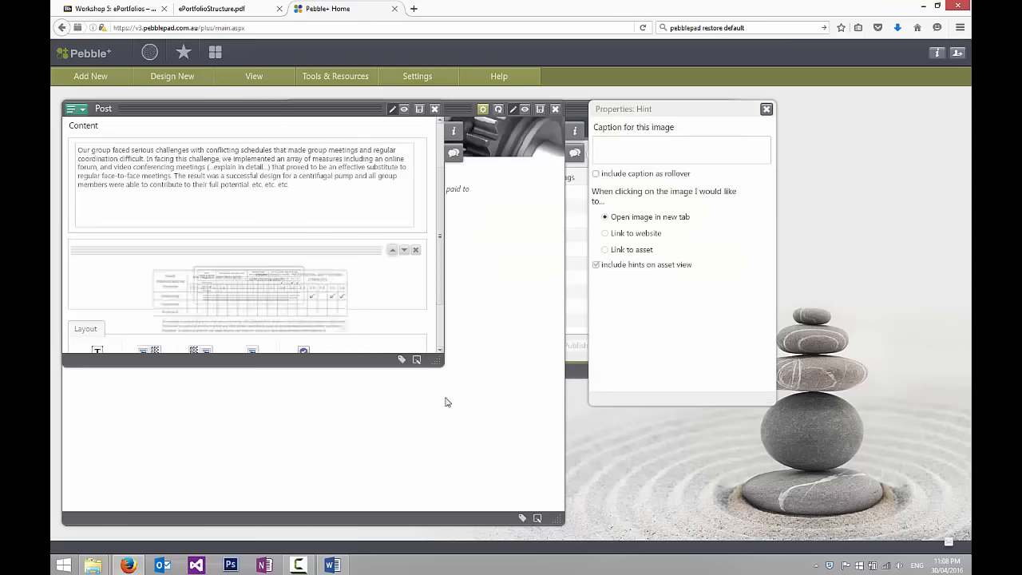
Set the inserted competency map image to link to an asset and open the asset search.
scroll(440, 251, "down", 3)
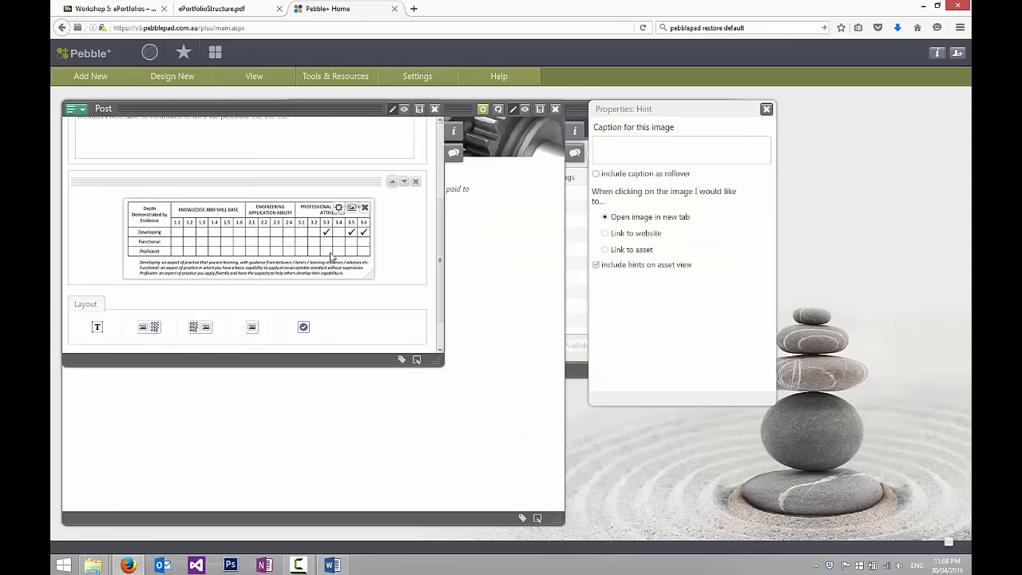
left_click(296, 244)
left_click(509, 8)
left_click(632, 250)
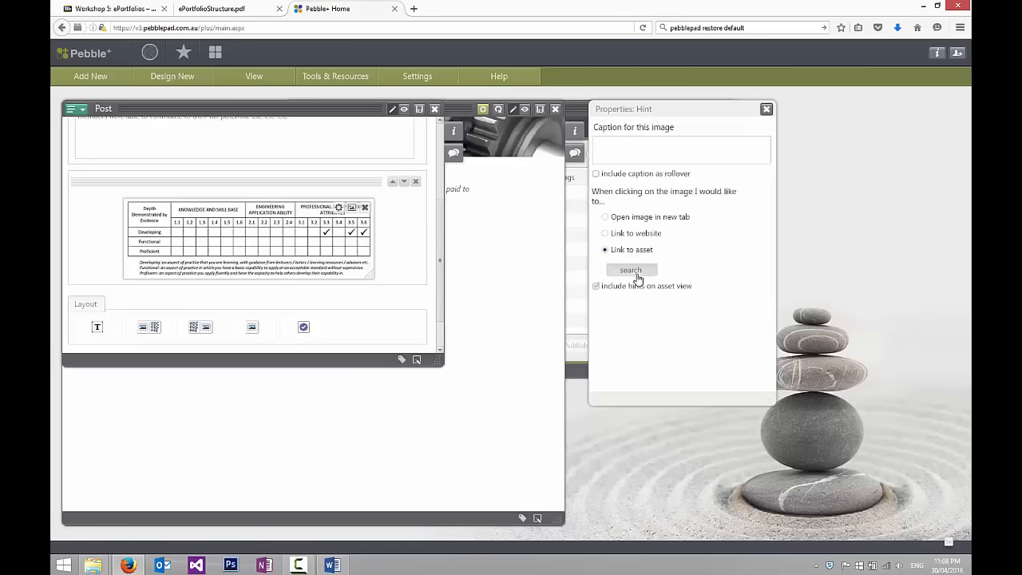
left_click(635, 271)
Search the assets for "Engineers Australia" and link the image to Engineers Australia Stage 1 Competency Standard.
scroll(531, 263, "down", 5)
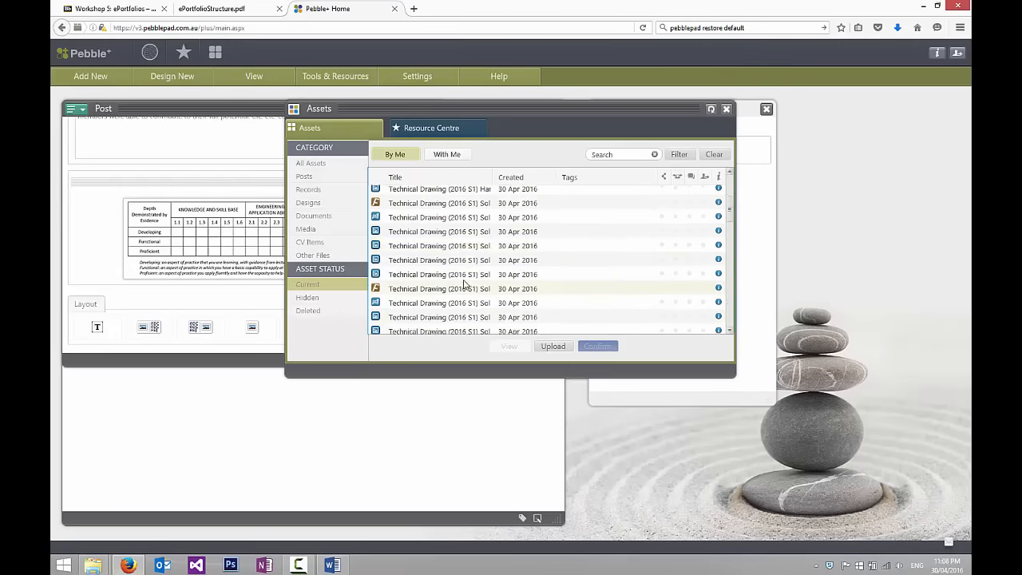
scroll(401, 269, "down", 3)
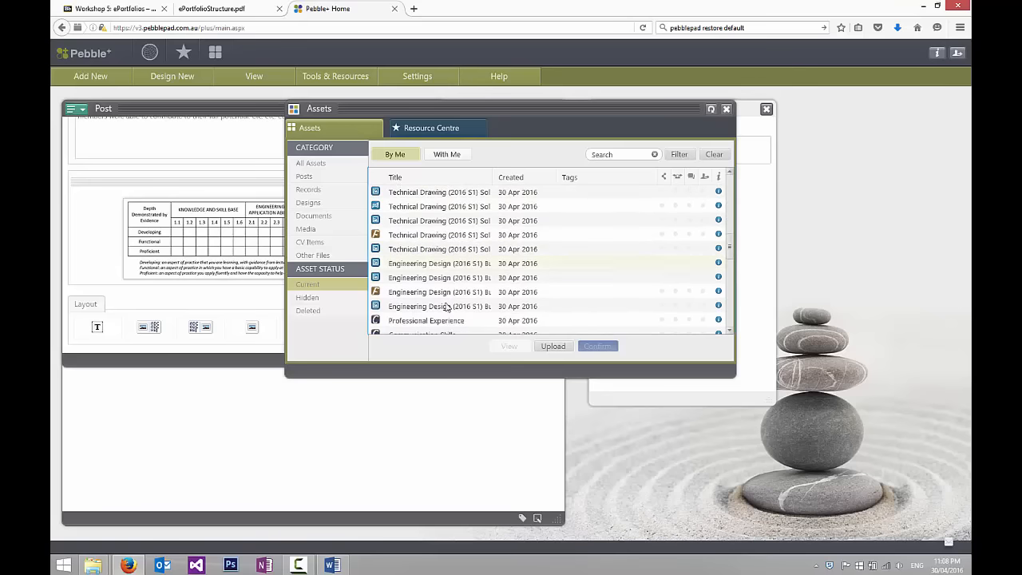
left_click(625, 154)
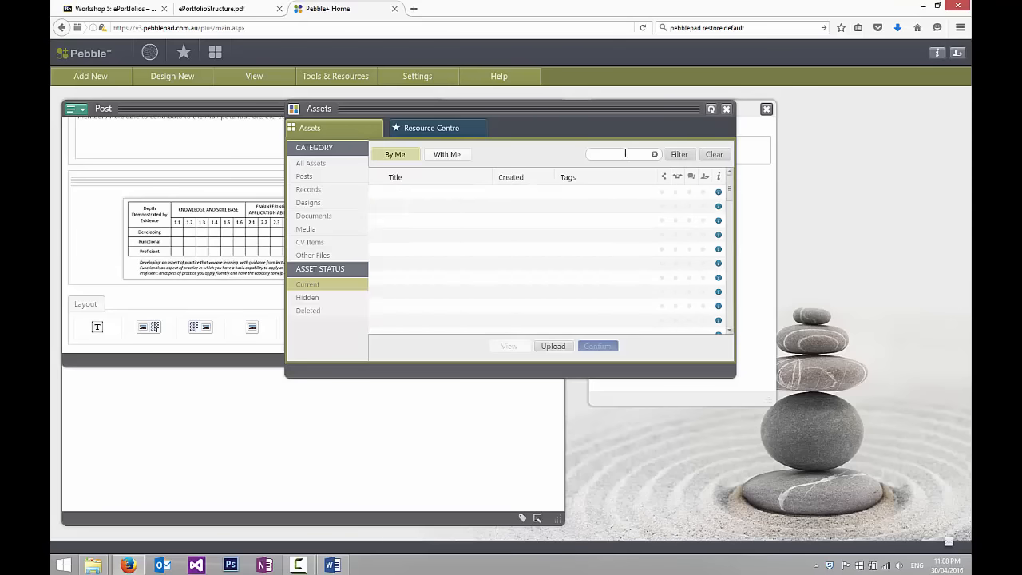
type("Engineers Australia")
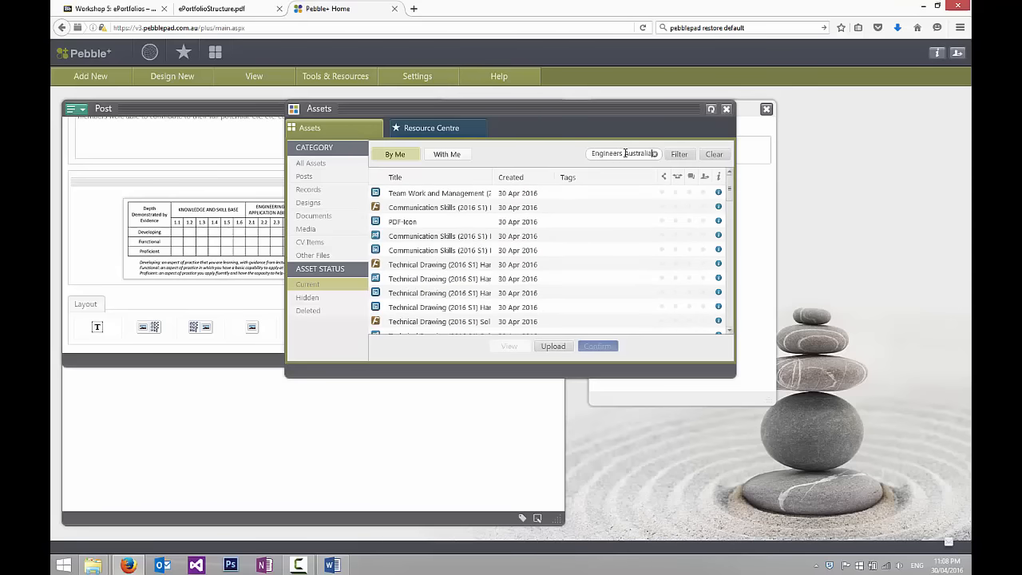
key("Return")
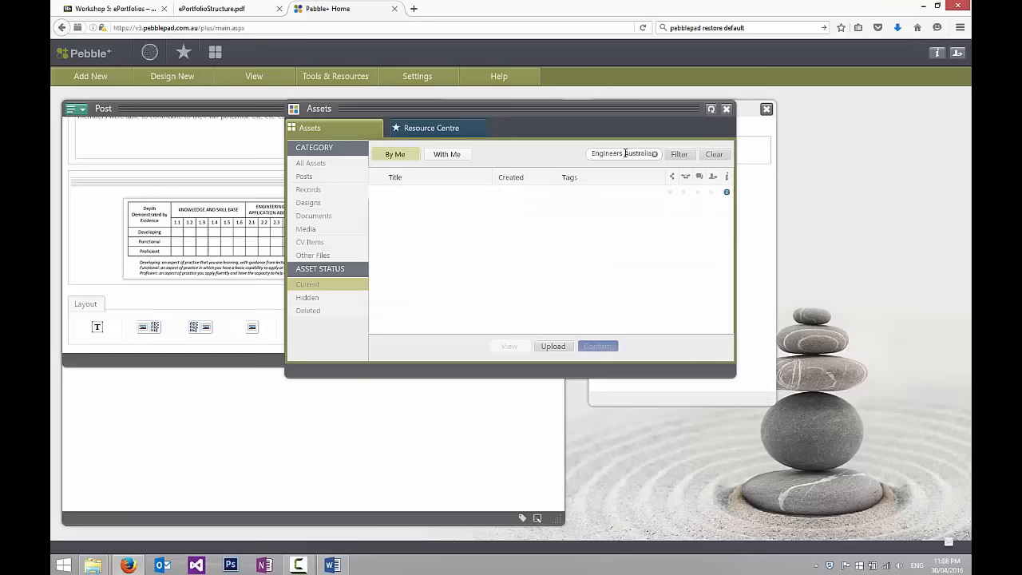
left_click(400, 194)
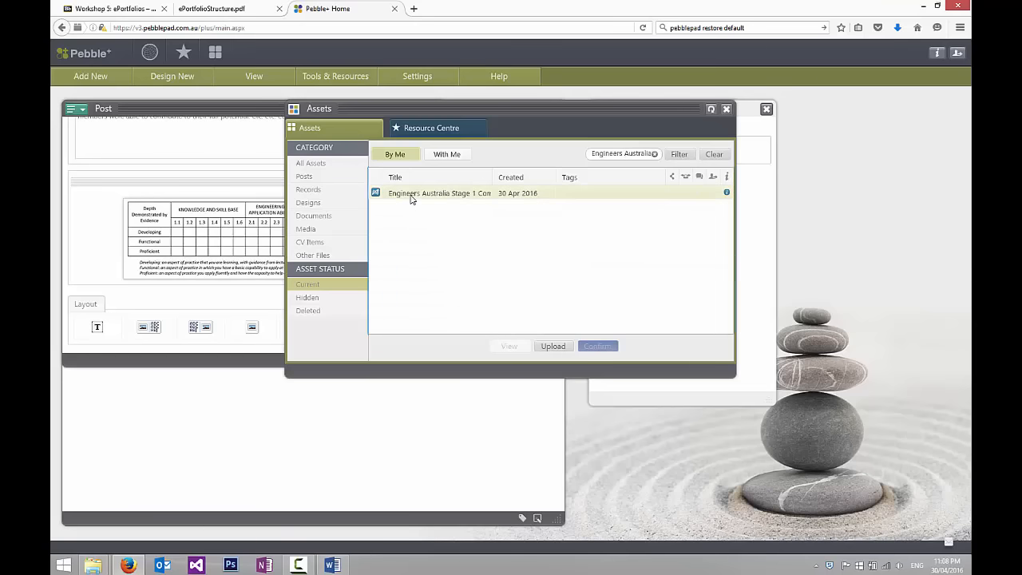
left_click(599, 346)
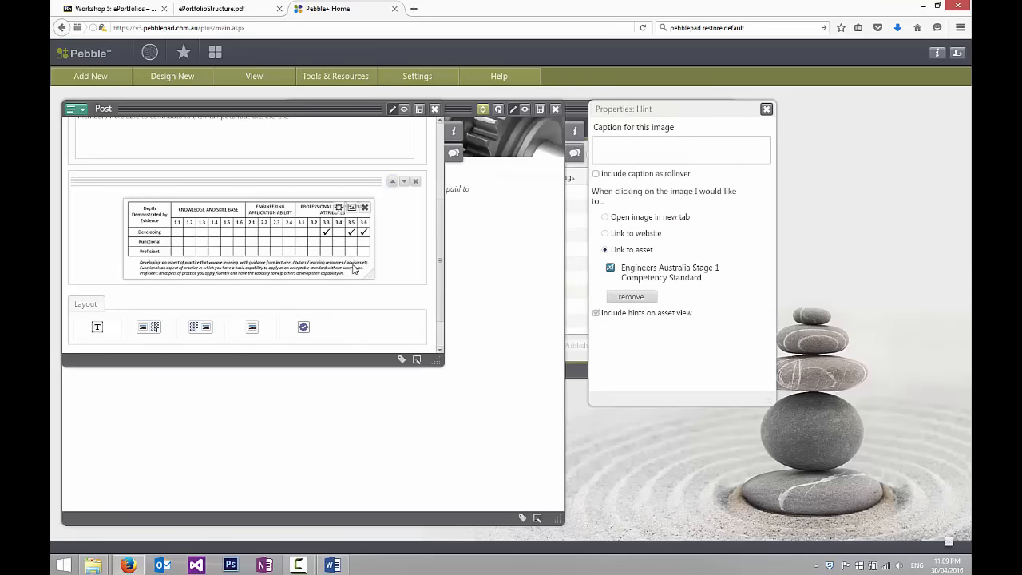
Caption the competency map image "Alignment with Engineers Australia Stage 1 Competency Standard".
left_click(635, 146)
type("Alignment W")
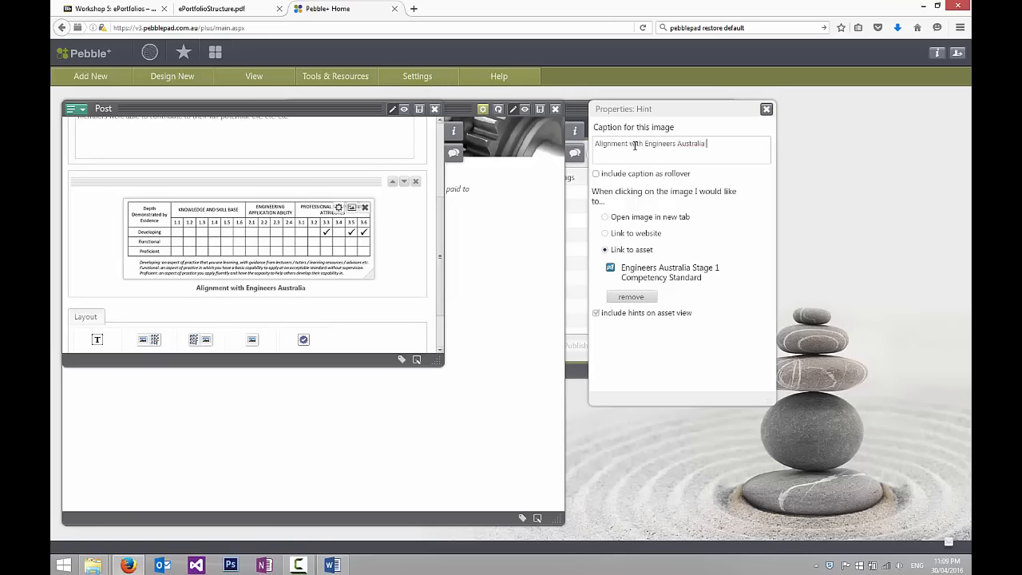
type("Stage 1 Compe")
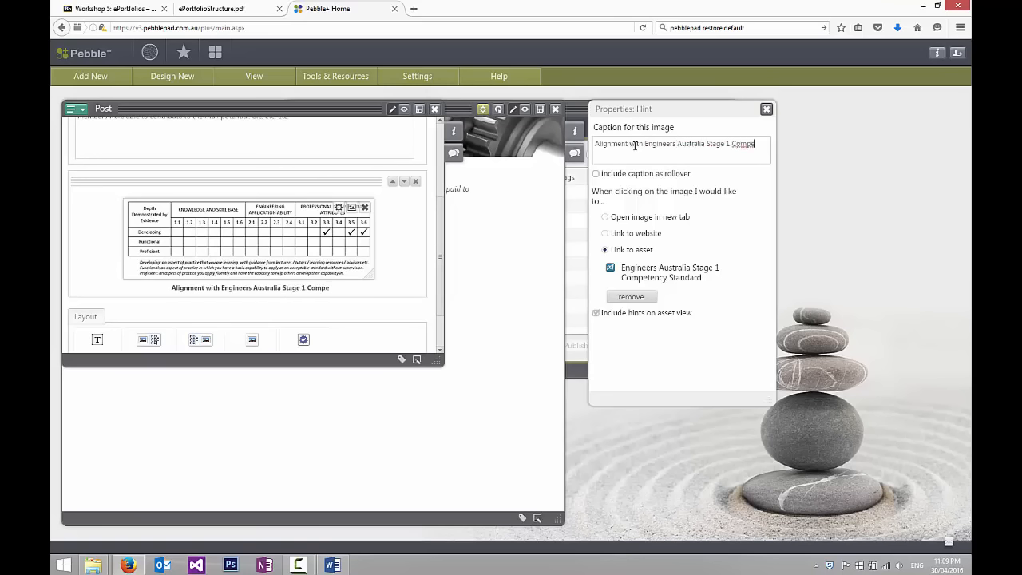
type("tency Standar")
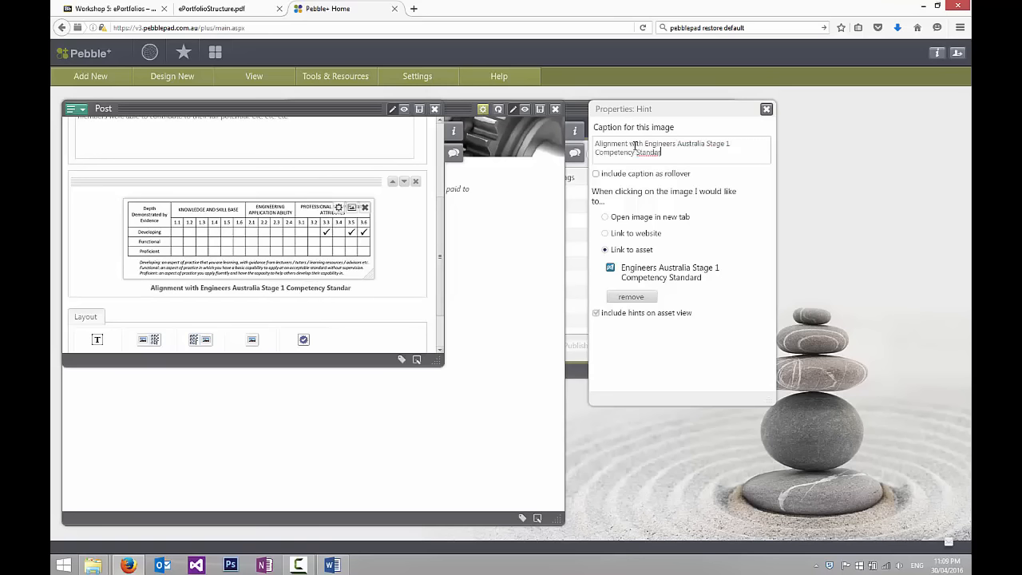
type("d")
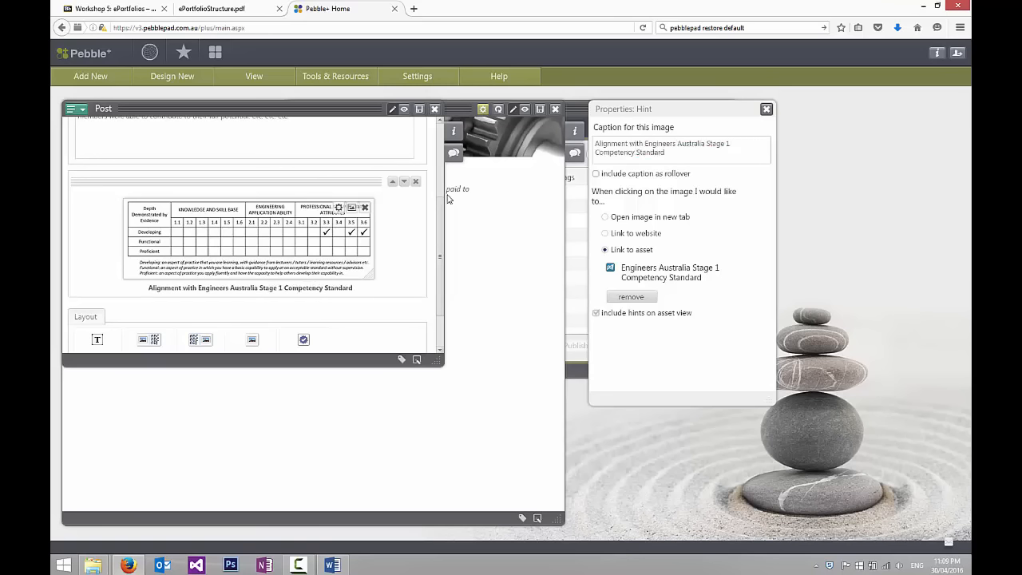
Move the competency map section above the reflection text, and save and add the post to the blog.
scroll(397, 219, "up", 2)
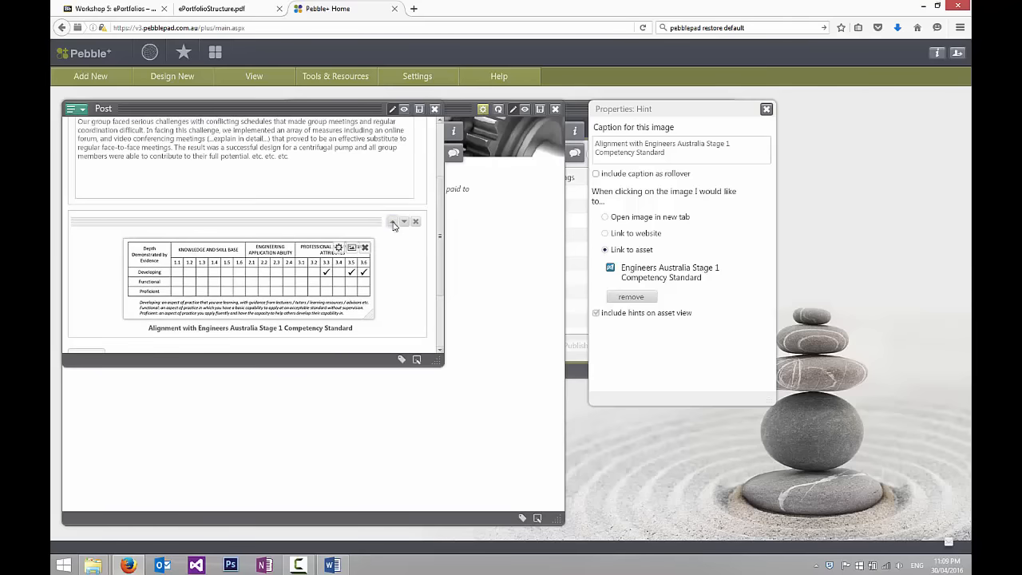
left_click(392, 222)
scroll(439, 190, "up", 3)
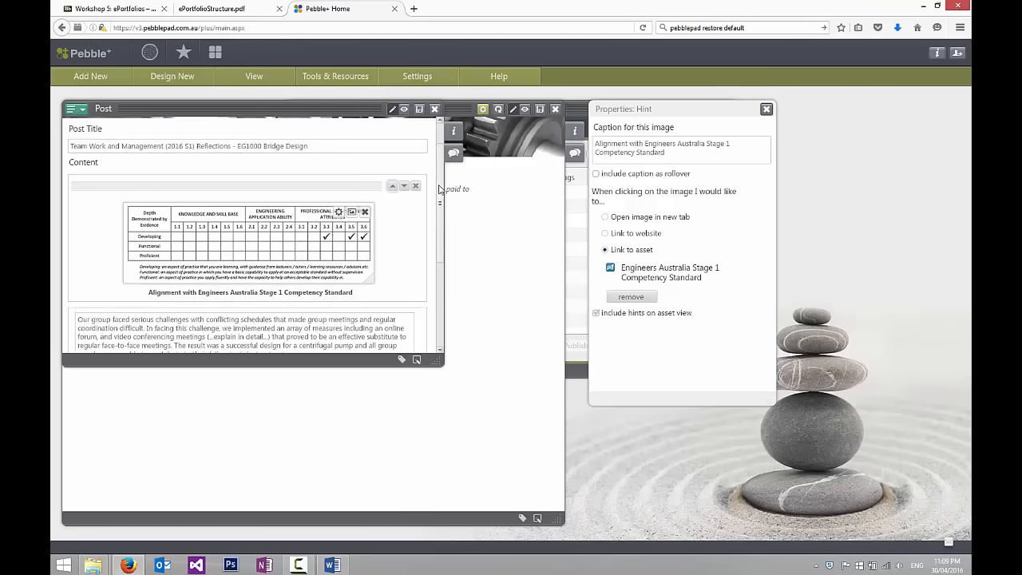
scroll(438, 192, "down", 5)
scroll(439, 191, "up", 5)
scroll(419, 264, "down", 5)
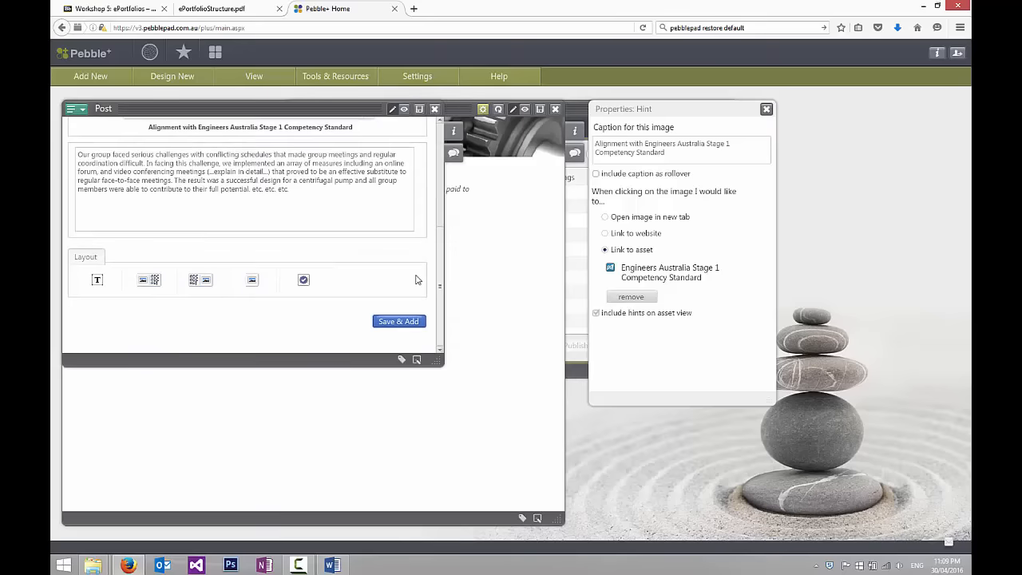
left_click(388, 320)
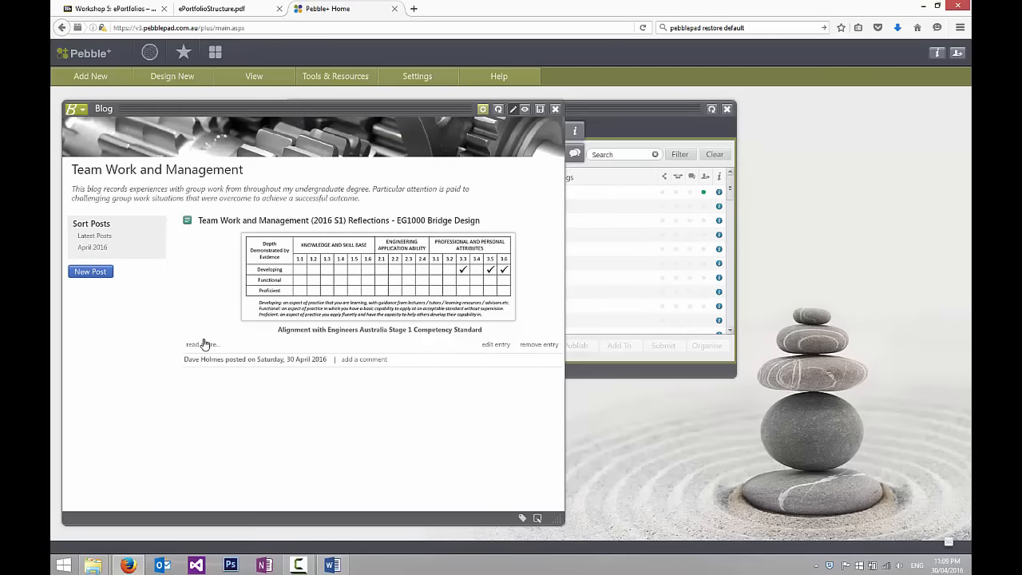
Preview the Team Work and Management blog in its own browser tab and open the full bridge design reflection.
left_click(203, 344)
left_click(205, 223)
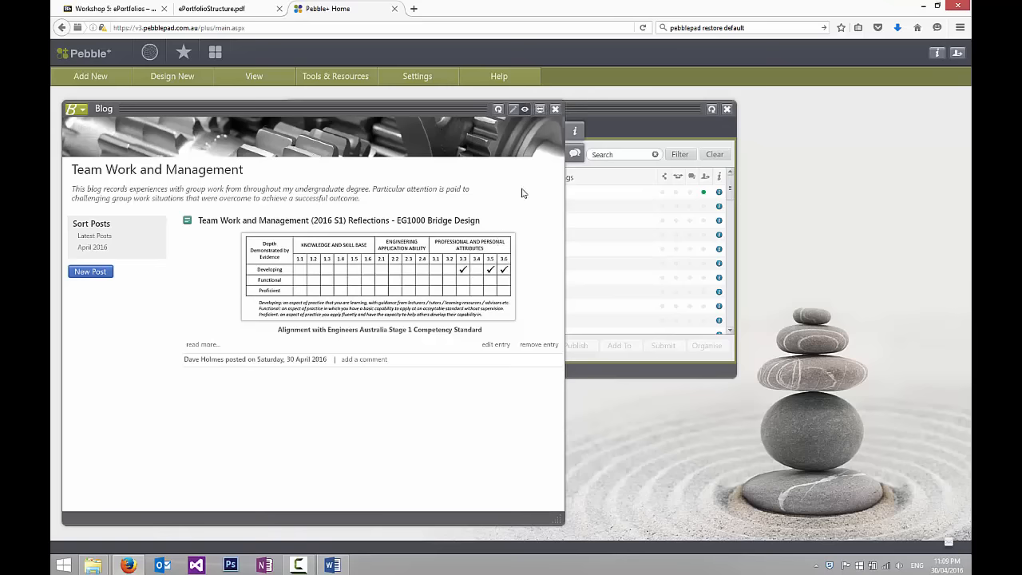
left_click(540, 110)
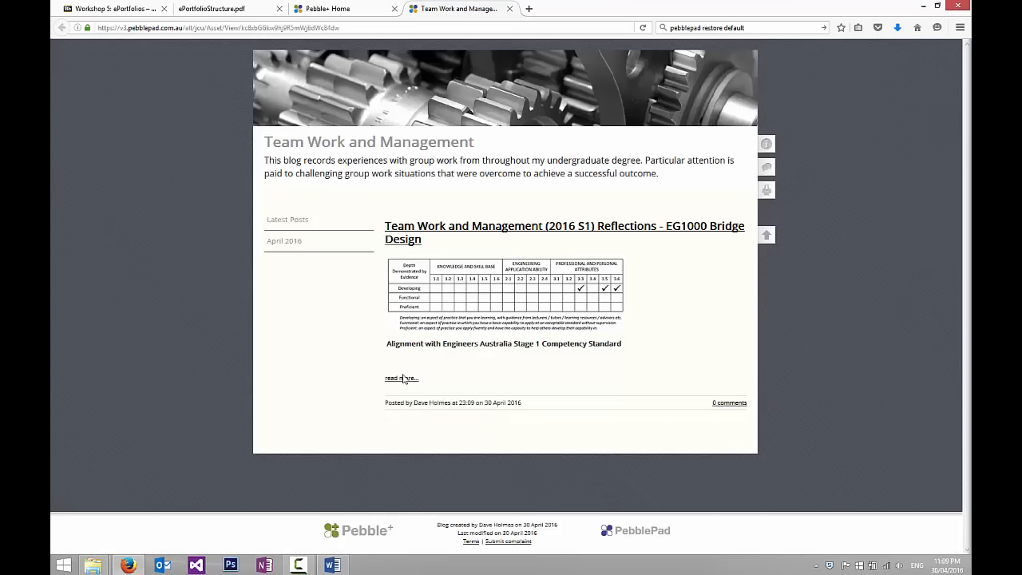
left_click(401, 377)
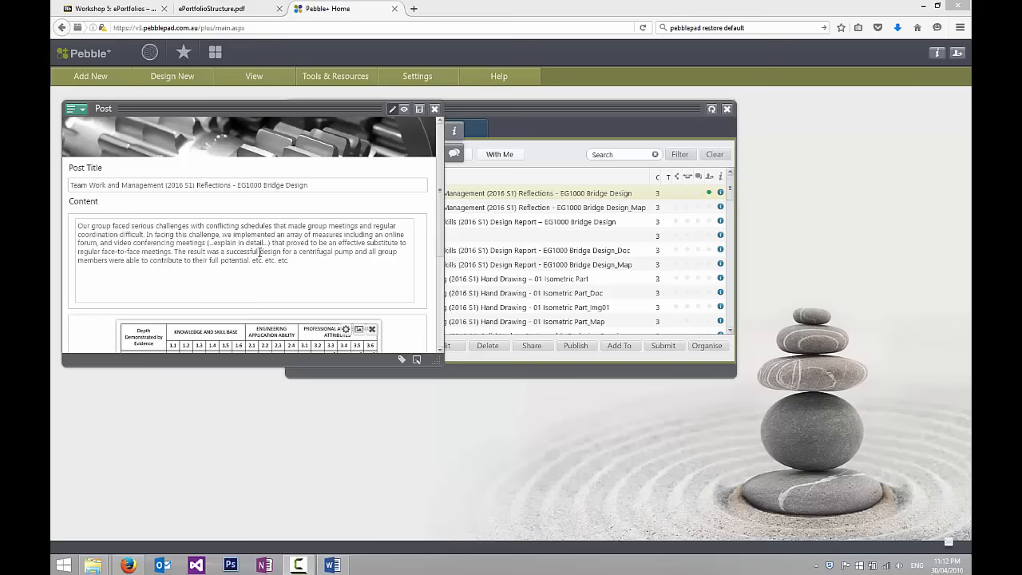
Try the competency map section above the reflection text and return it below the text.
left_click_drag(438, 186, 440, 231)
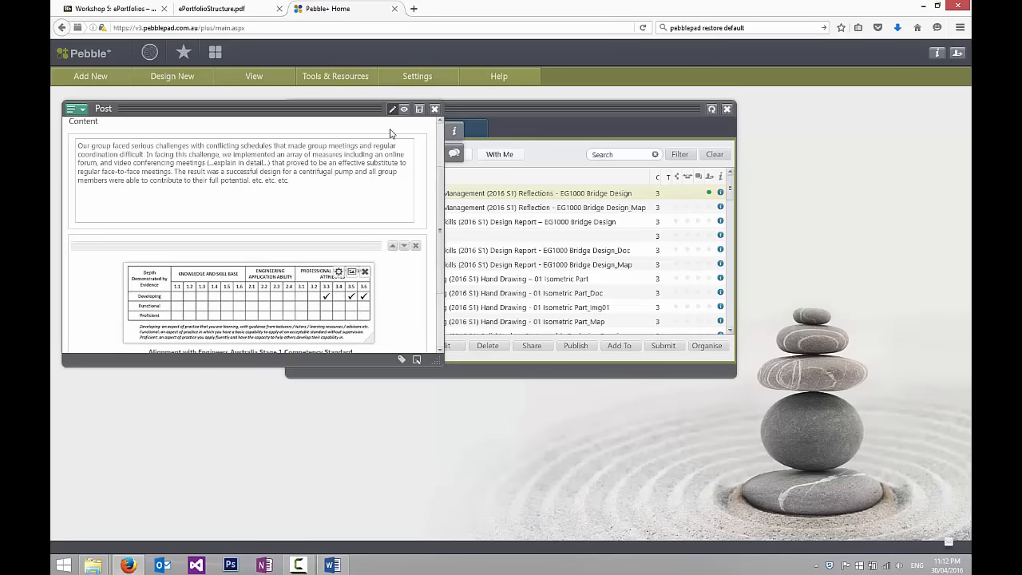
left_click(392, 246)
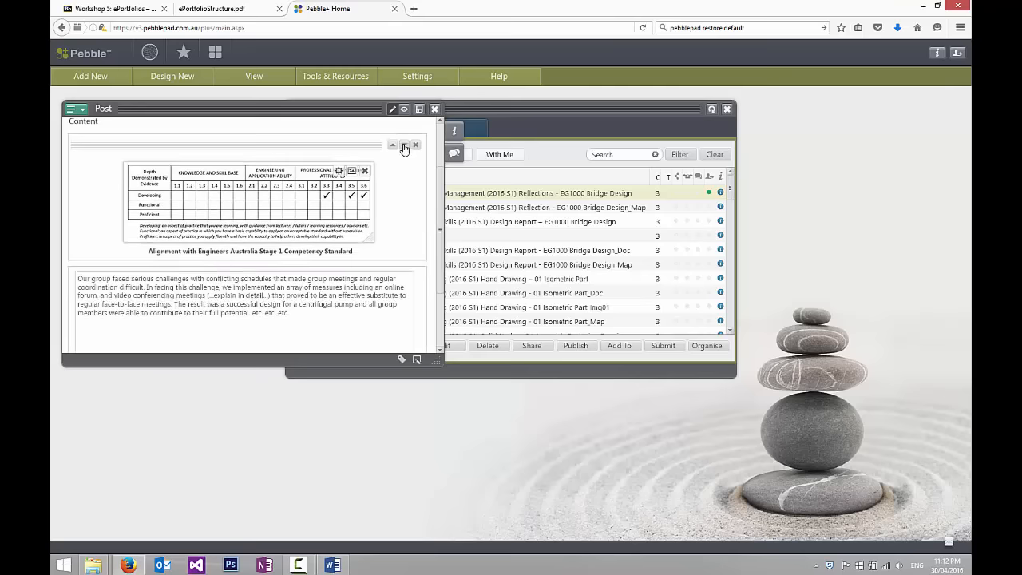
left_click(404, 147)
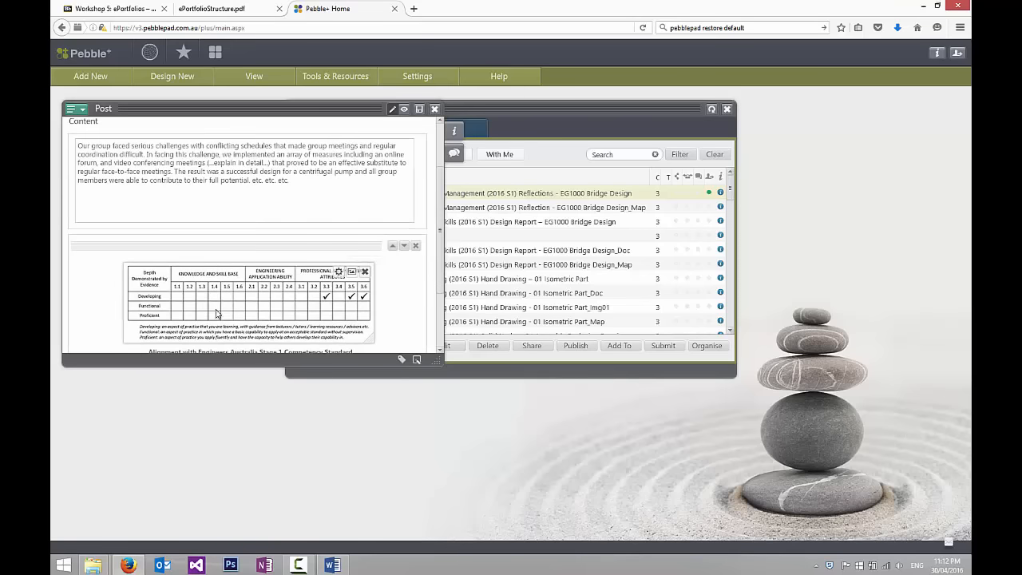
Review the post with the reflection text above the competency map, save it and close the post.
scroll(439, 249, "up", 3)
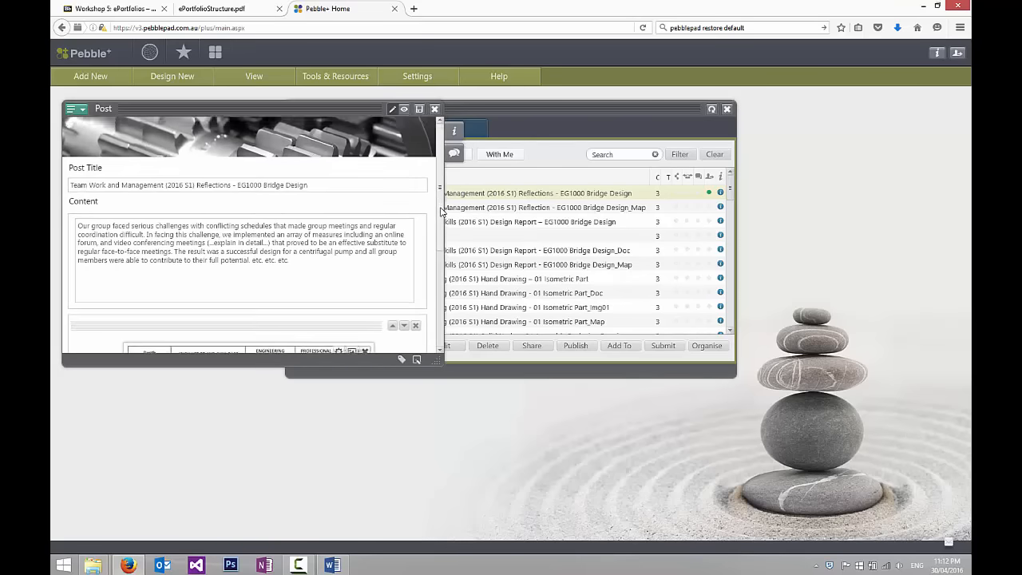
scroll(439, 250, "down", 5)
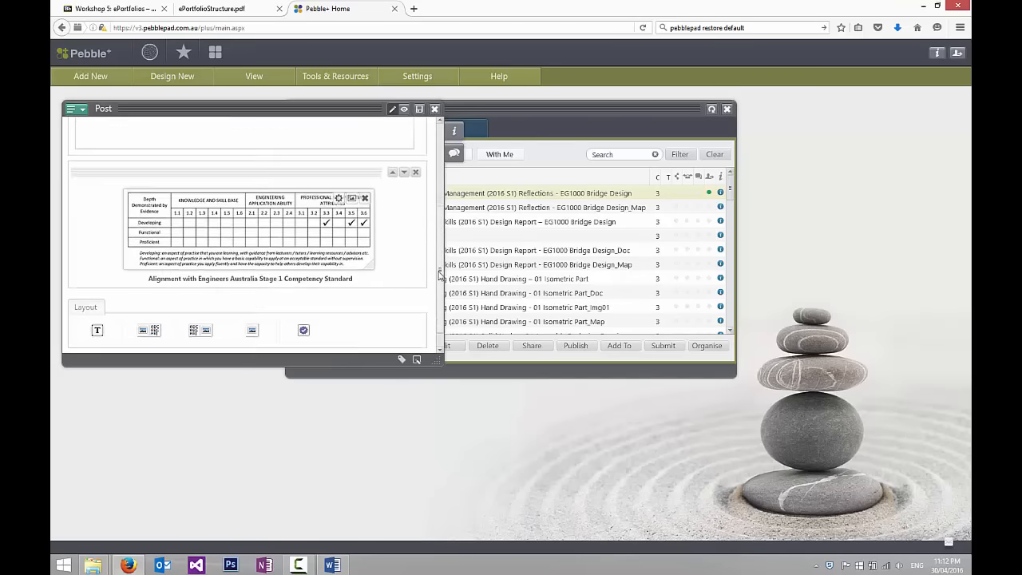
scroll(436, 232, "up", 5)
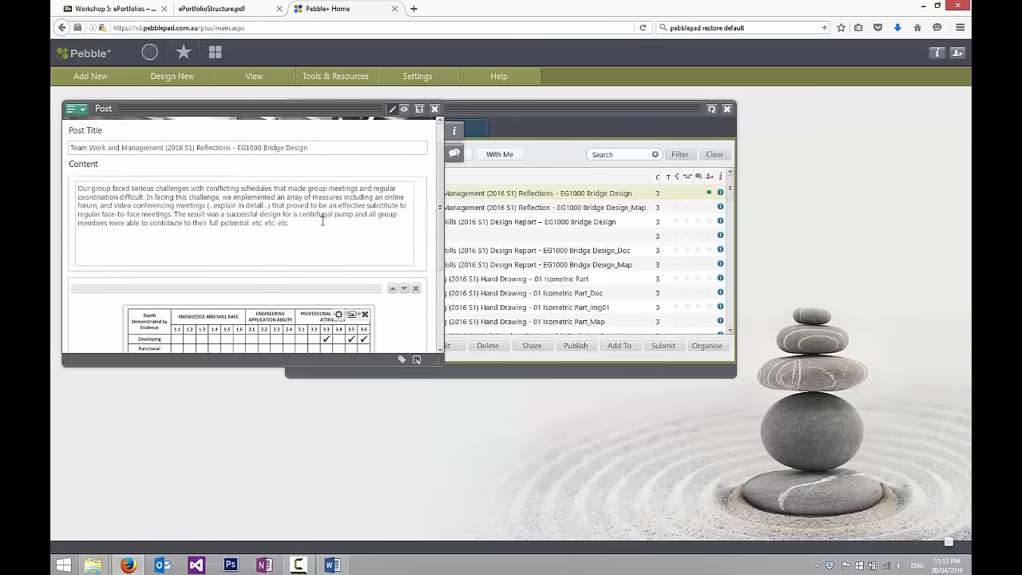
left_click_drag(439, 199, 440, 256)
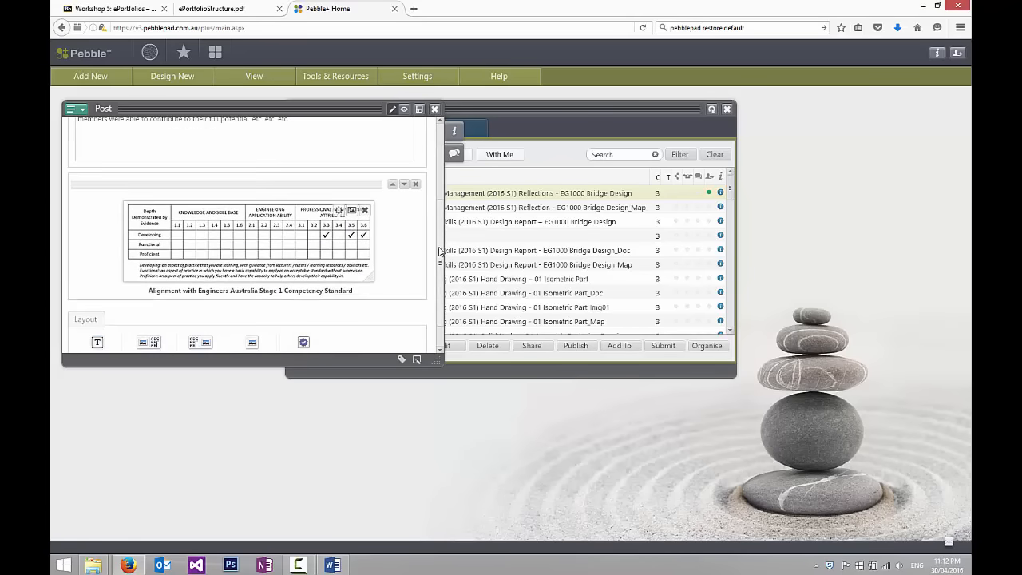
left_click(419, 109)
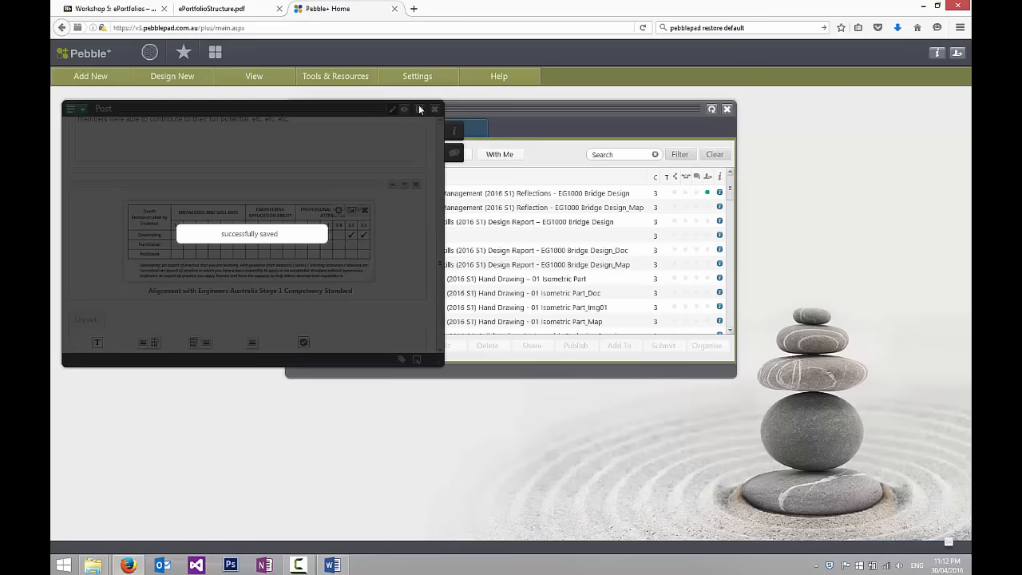
left_click(434, 107)
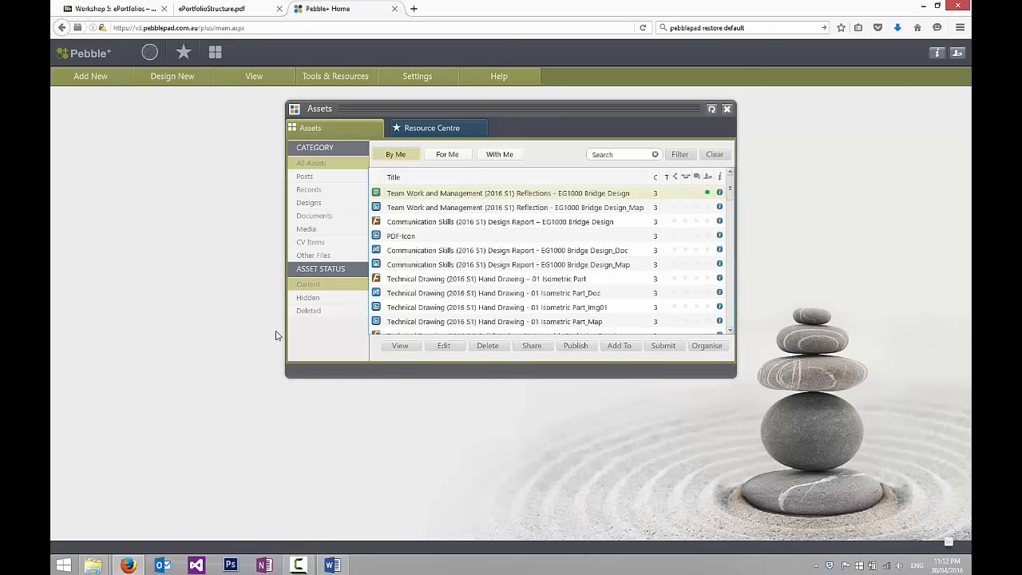
View the main engineering webfolio from the assets in its own browser tab and go to its Technical Competence page.
left_click_drag(731, 189, 739, 268)
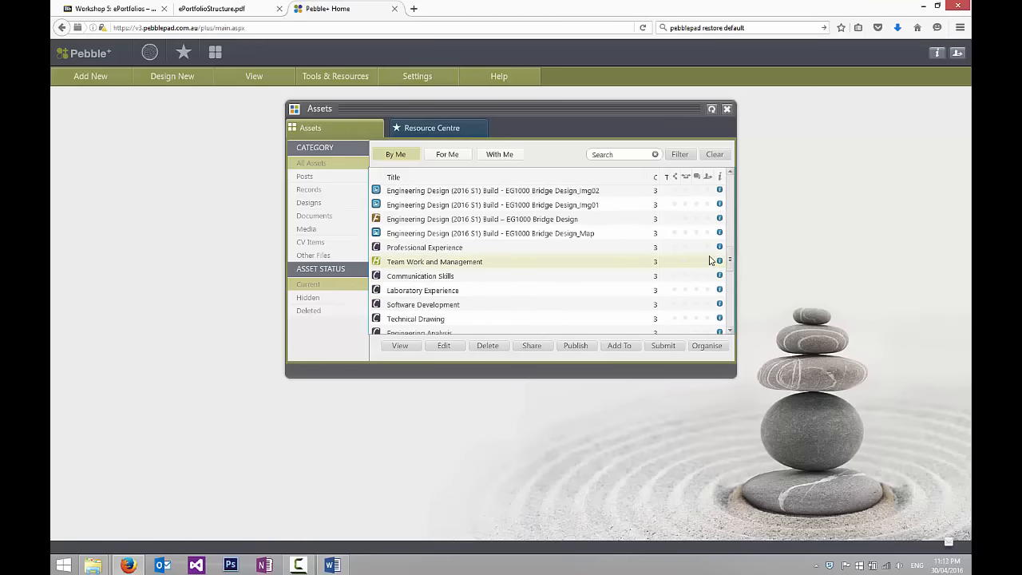
left_click_drag(732, 261, 732, 325)
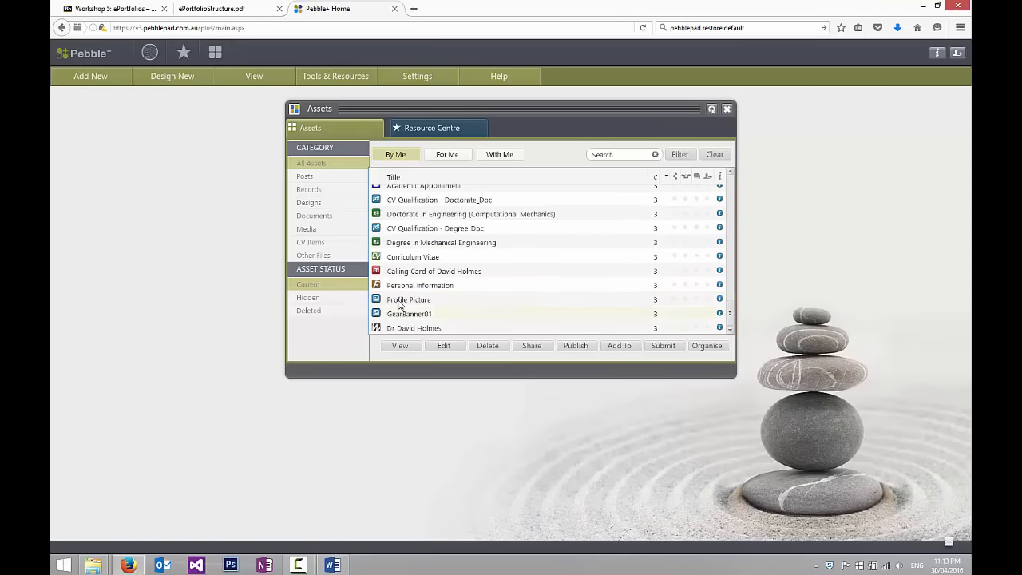
left_click(399, 330)
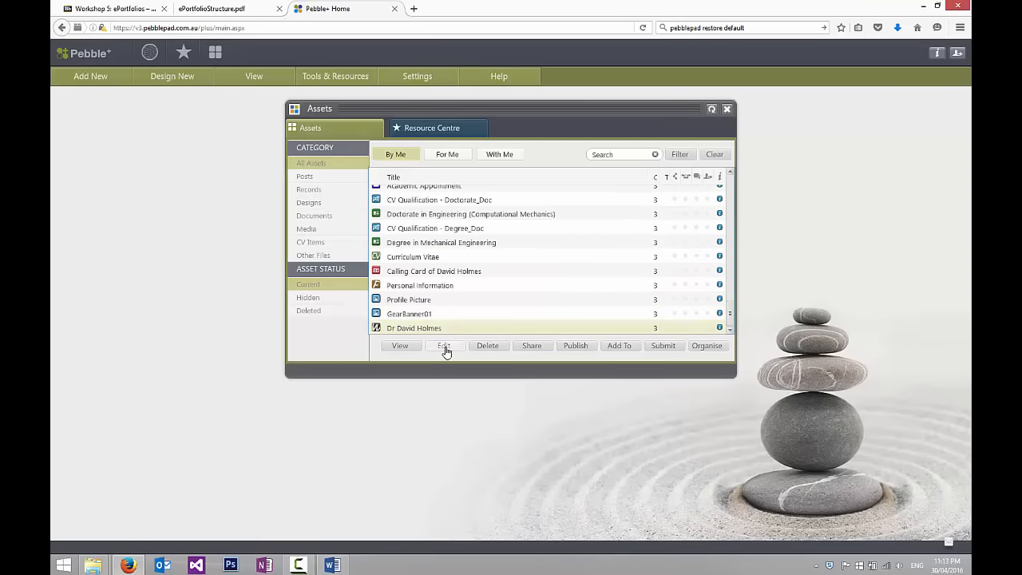
left_click(414, 348)
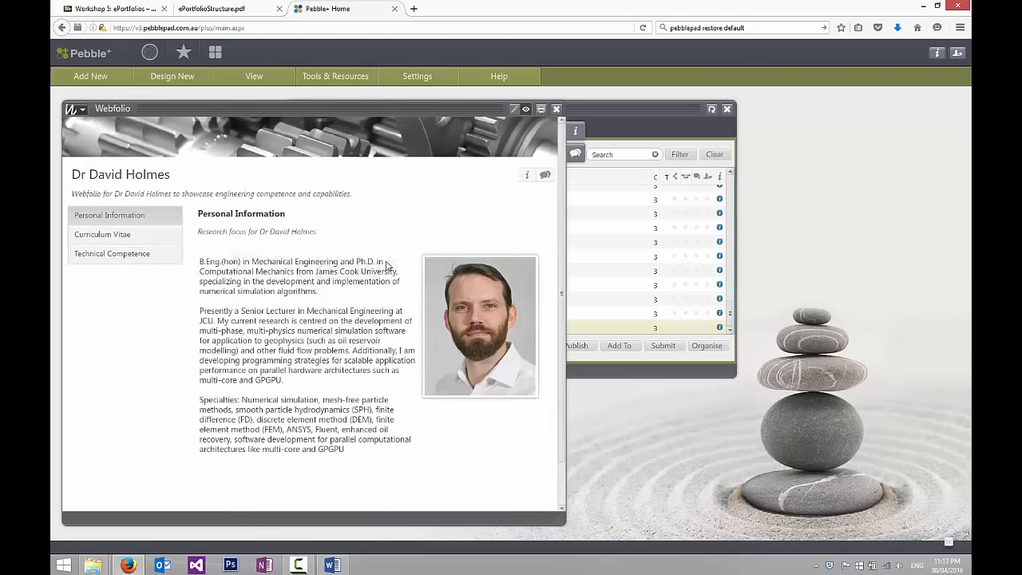
left_click(540, 109)
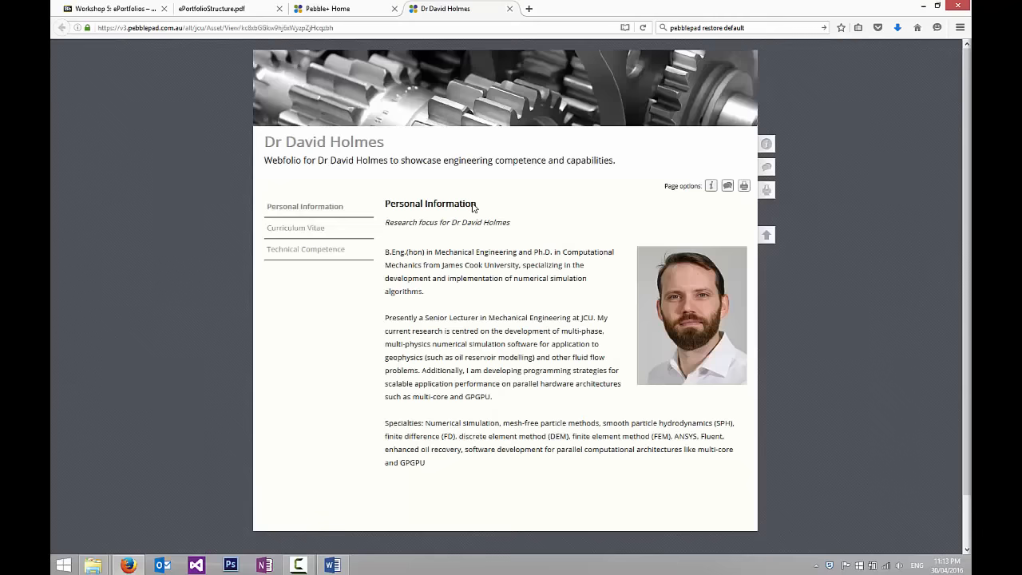
left_click(312, 250)
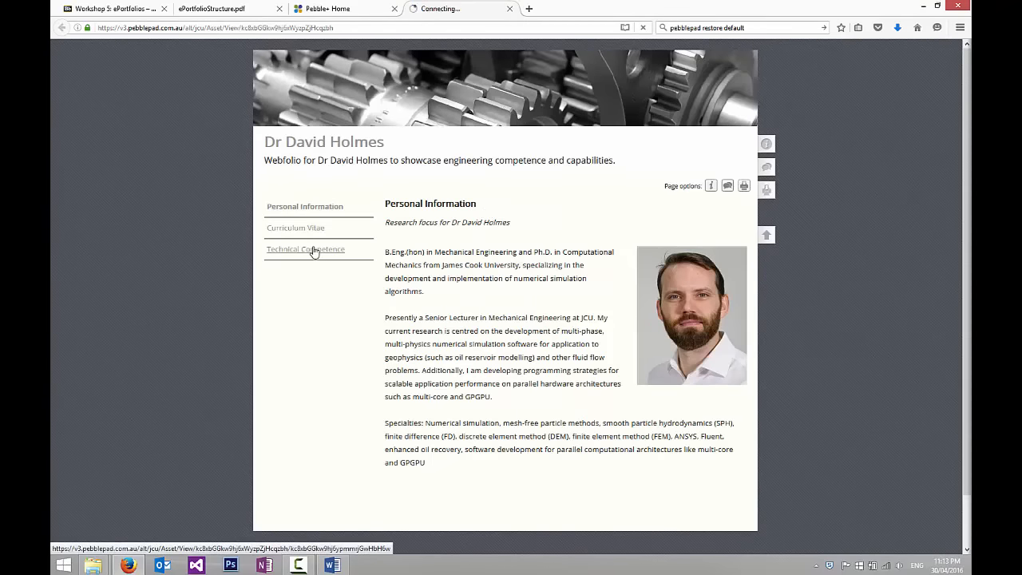
Read the full EG1000 Bridge Design reflection from the webfolio's Team Work and Management page and return to the webfolio.
left_click(299, 436)
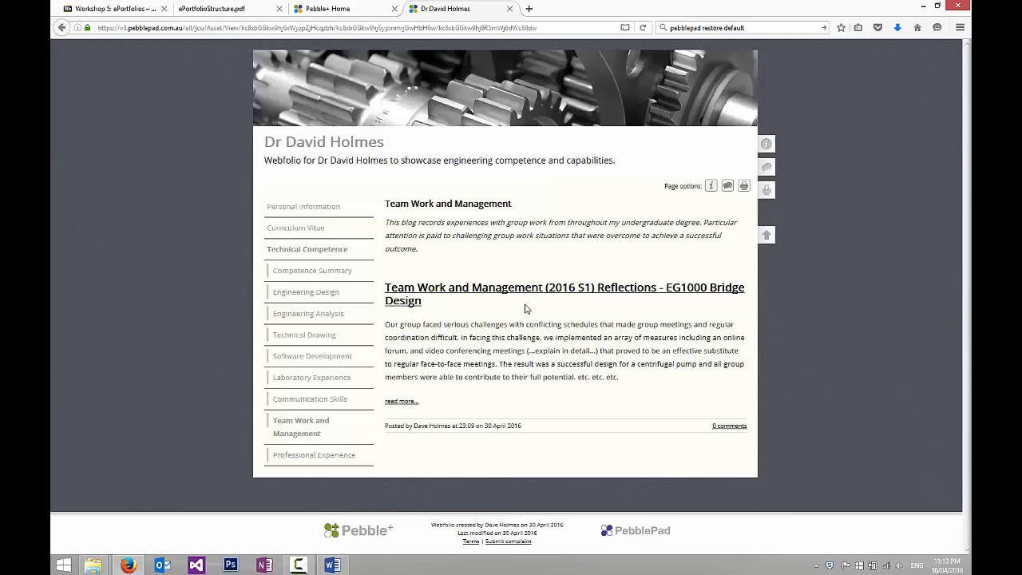
left_click(446, 290)
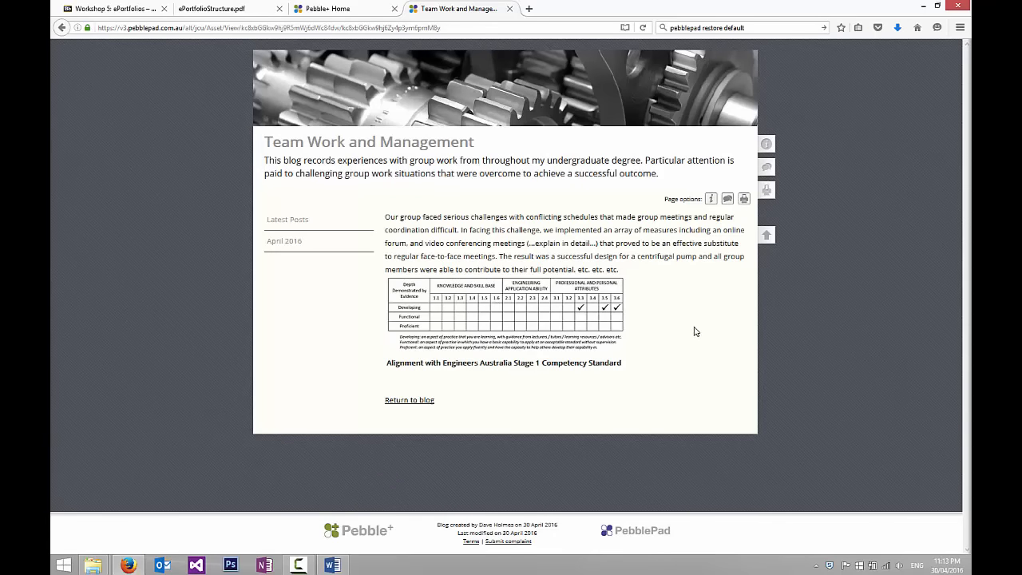
left_click(62, 27)
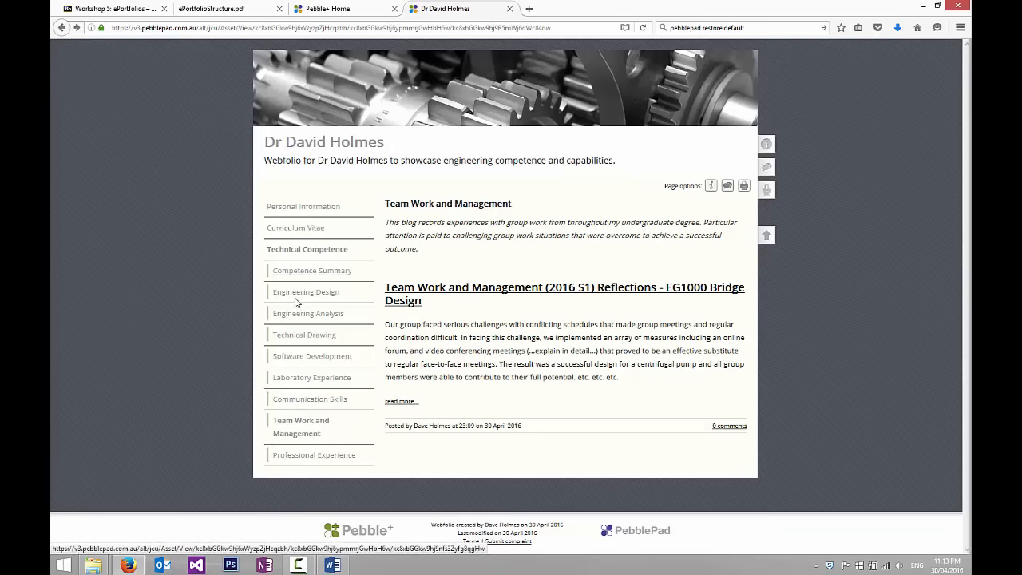
Review the webfolio's Competence Summary, Professional Experience and Technical Drawing pages, ending back on the Competence Summary.
left_click(298, 273)
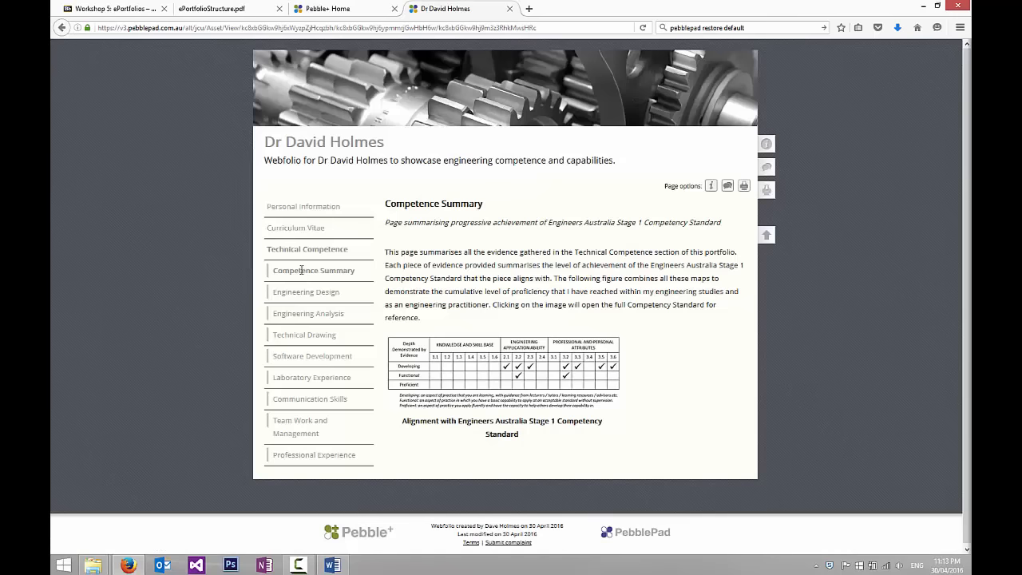
left_click(305, 455)
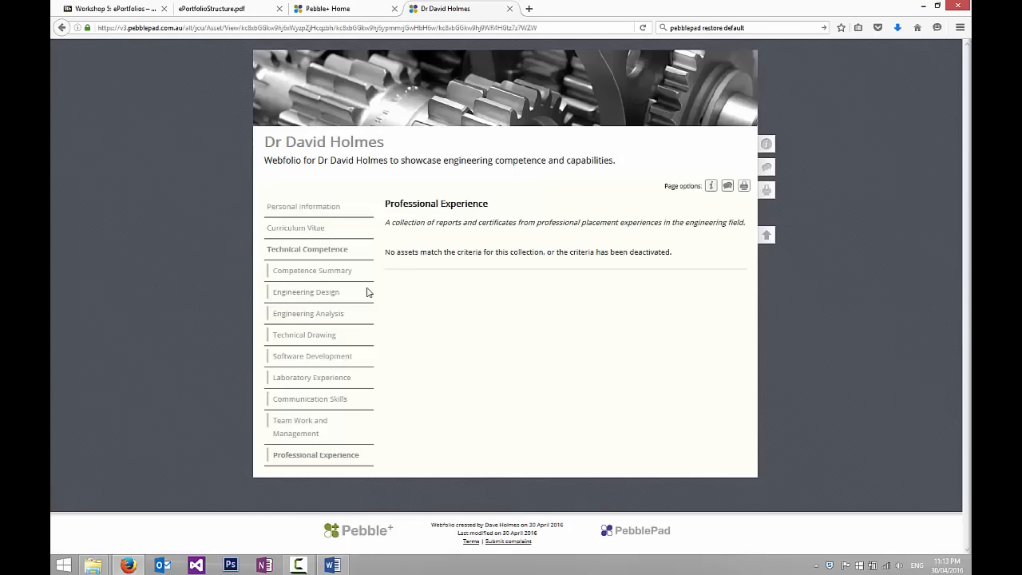
left_click(323, 335)
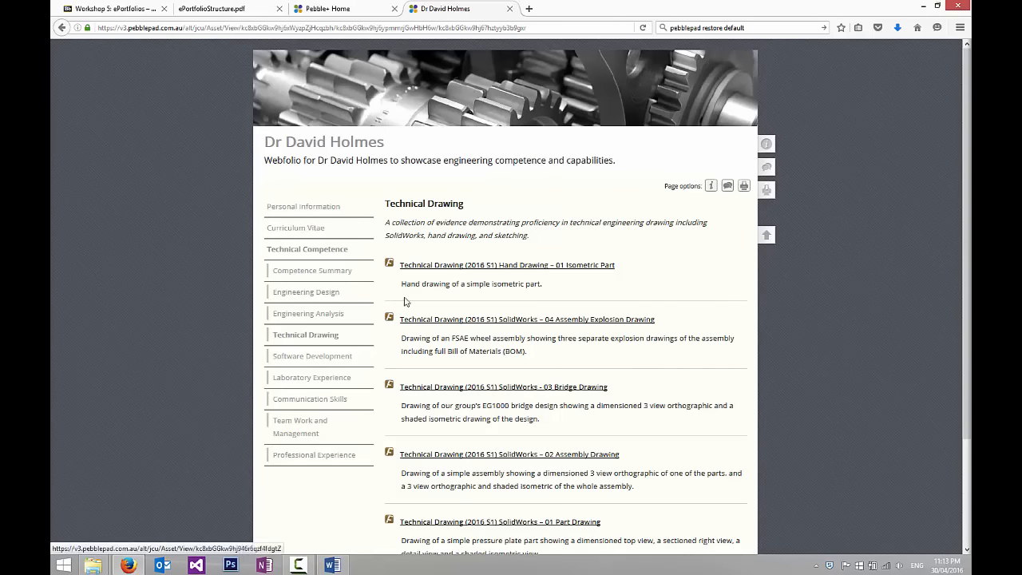
left_click(300, 276)
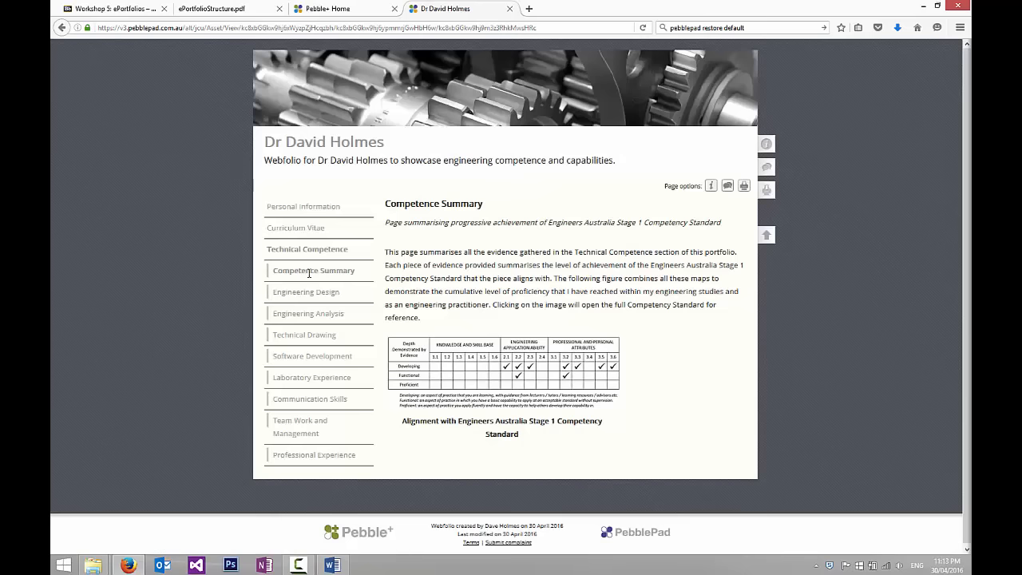